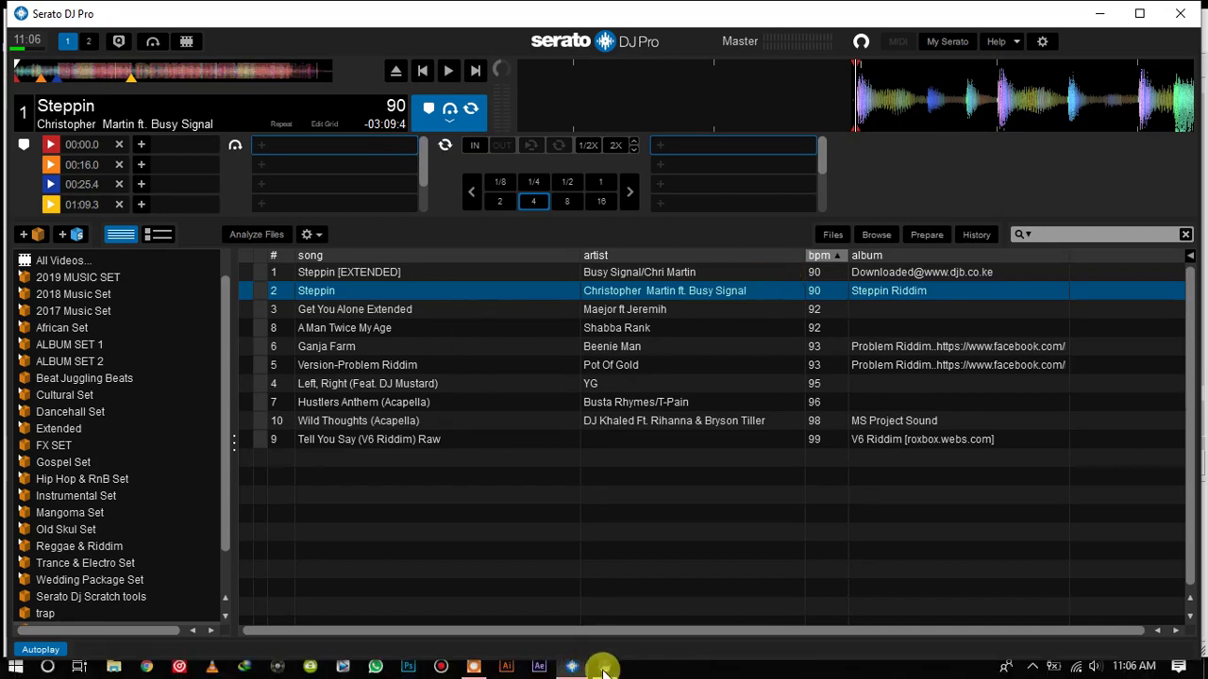
Switch to ACID Pro and play the opening of the edited Steppin track from the project start.
left_click(601, 666)
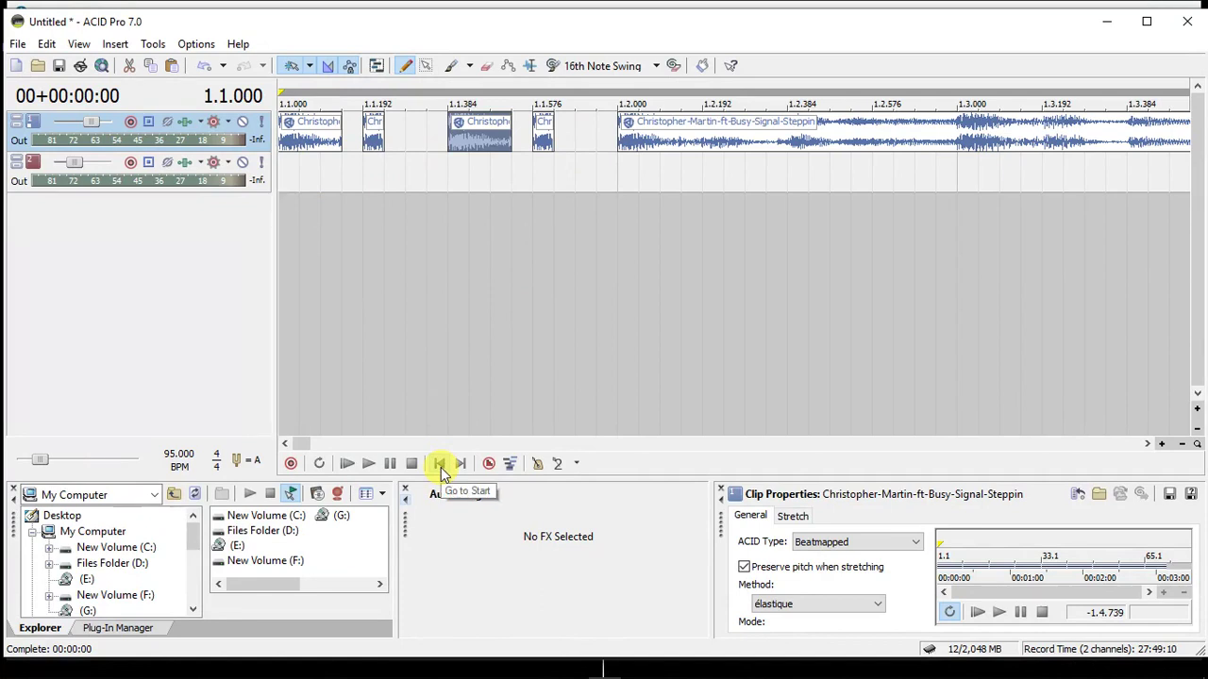
key("space")
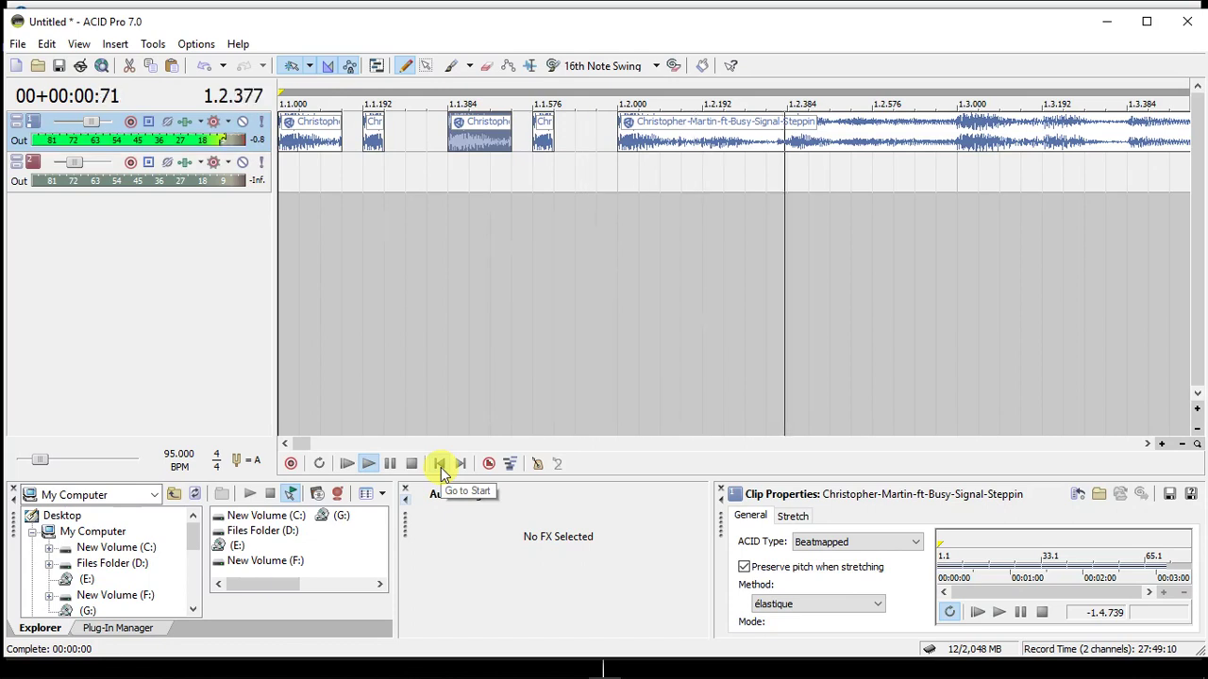
left_click(440, 472)
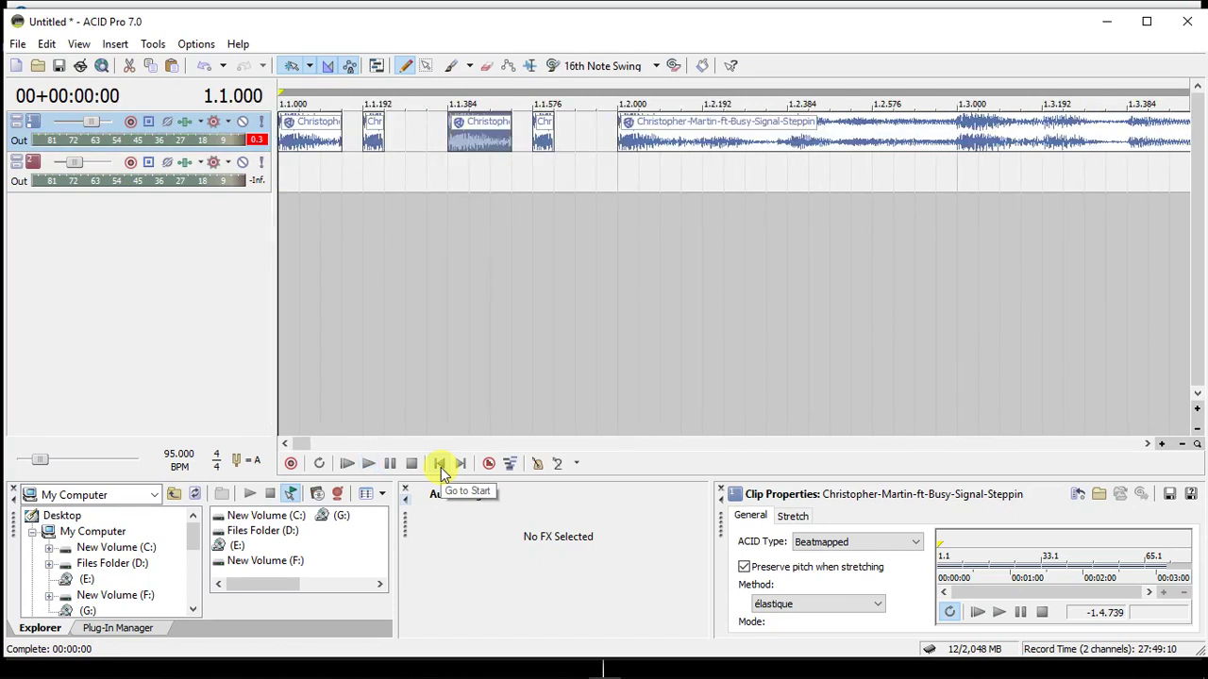
Pitch the short slice at 1.1.576 up 2 semitones and set the short slice at 1.1.192 to -1.
left_click(371, 143)
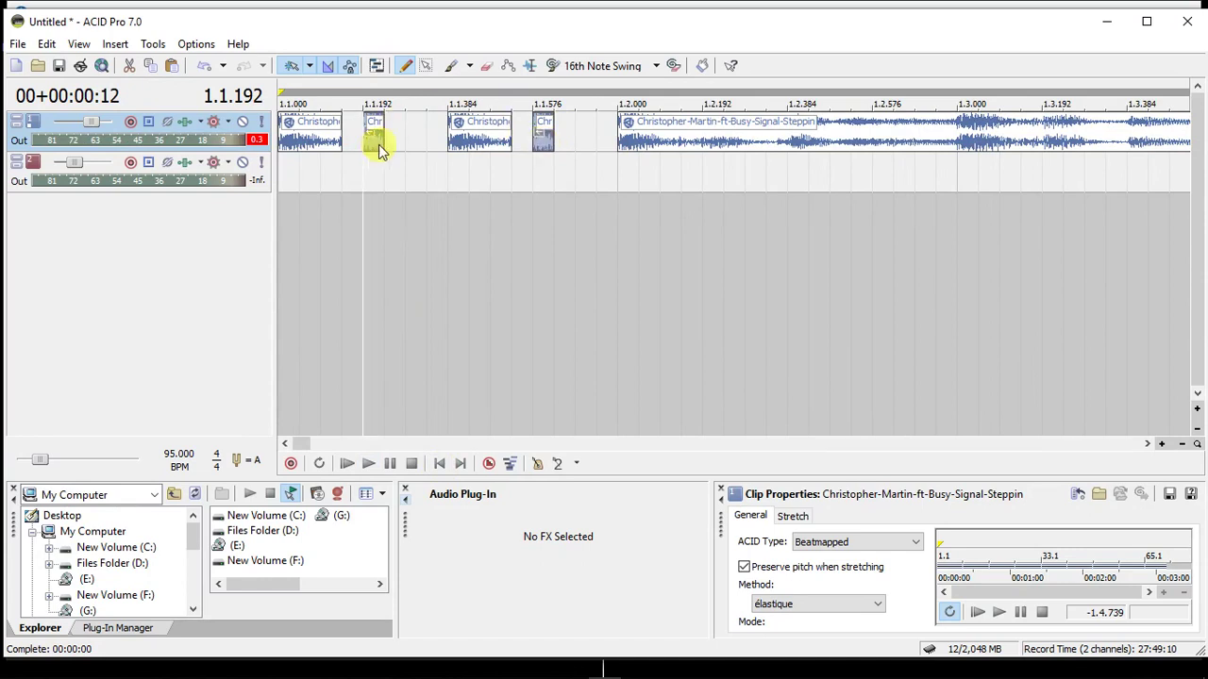
key("equal")
key("Right")
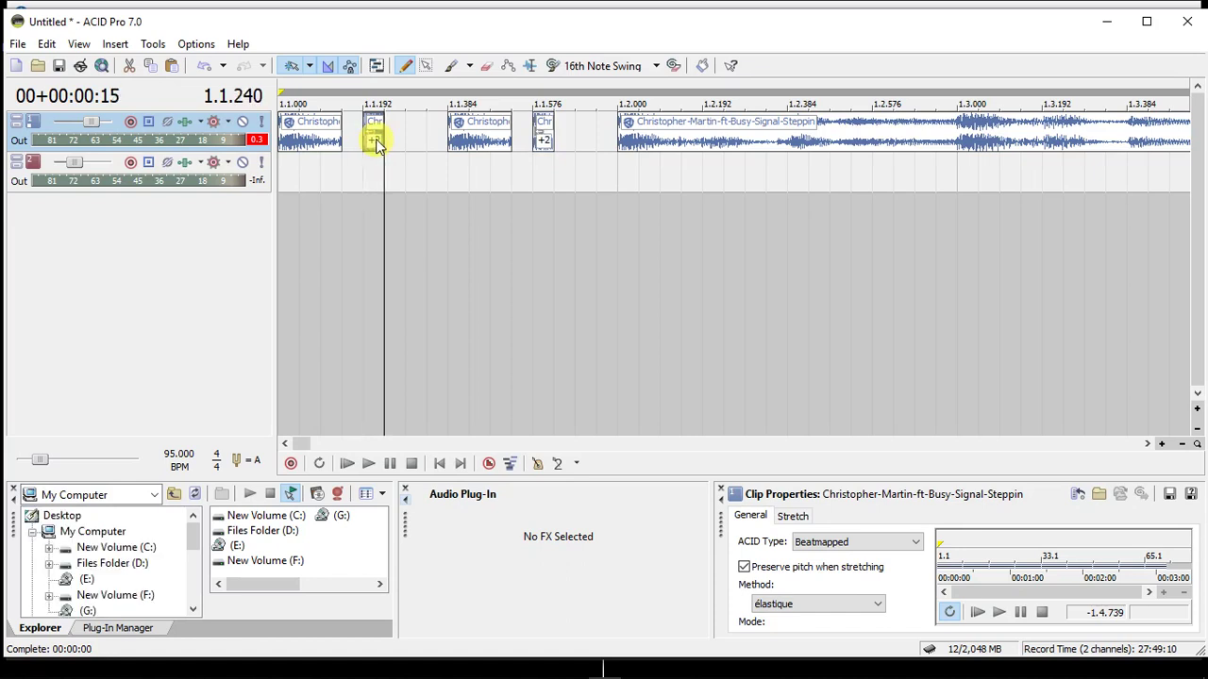
key("minus")
key("minus")
key("minus")
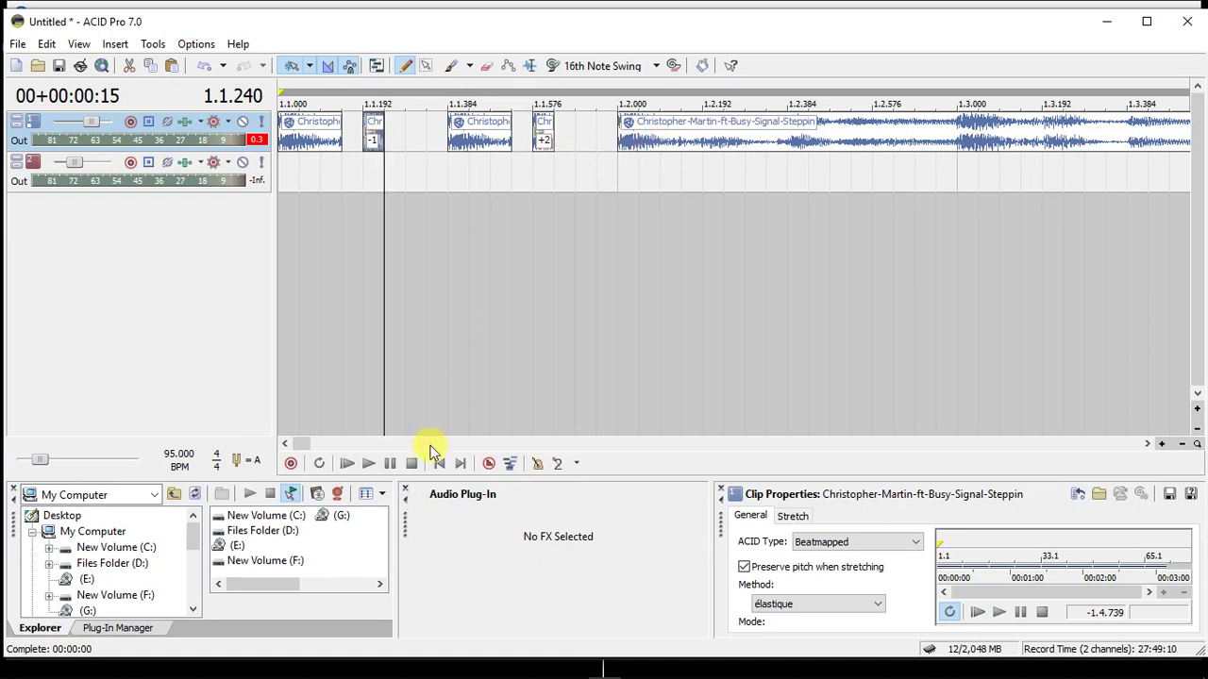
Play the song from the project start to check the pitched slices.
left_click(439, 465)
key("space")
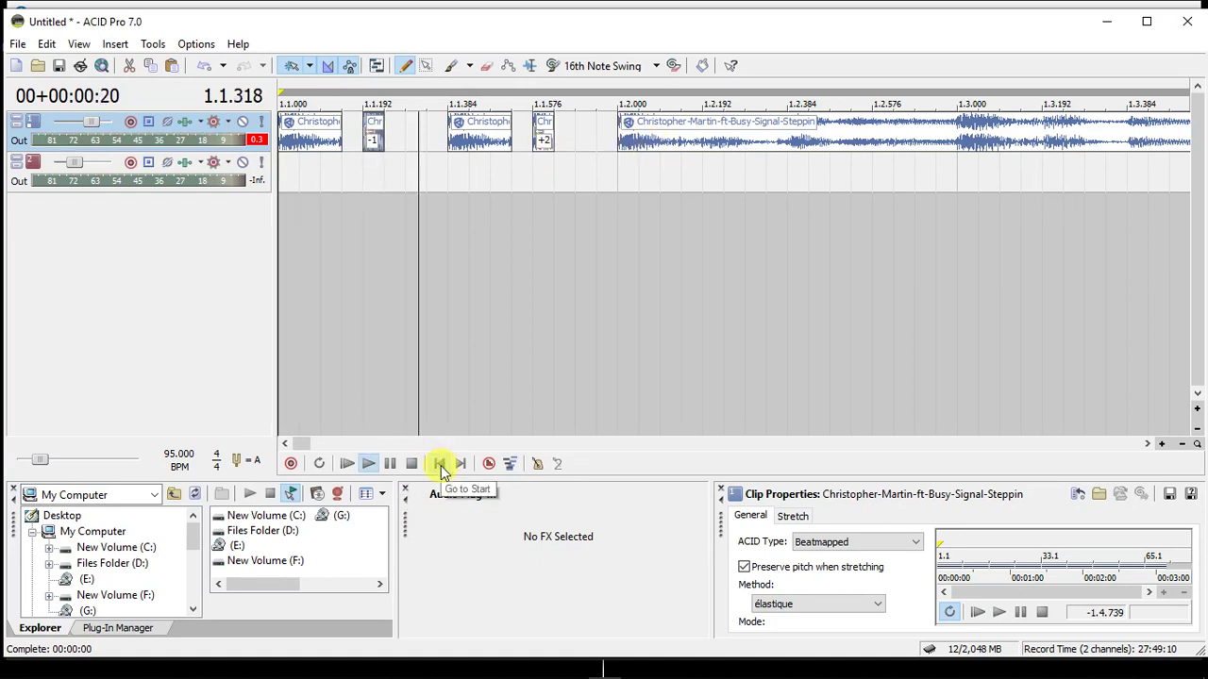
key("space")
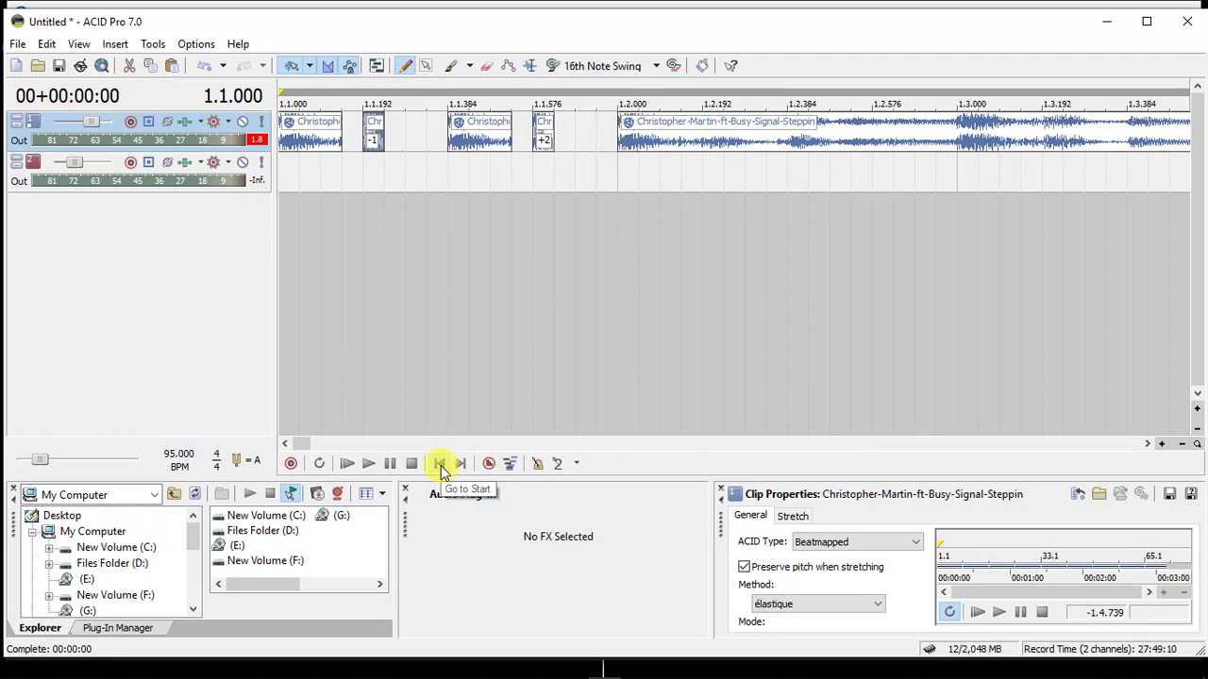
key("space")
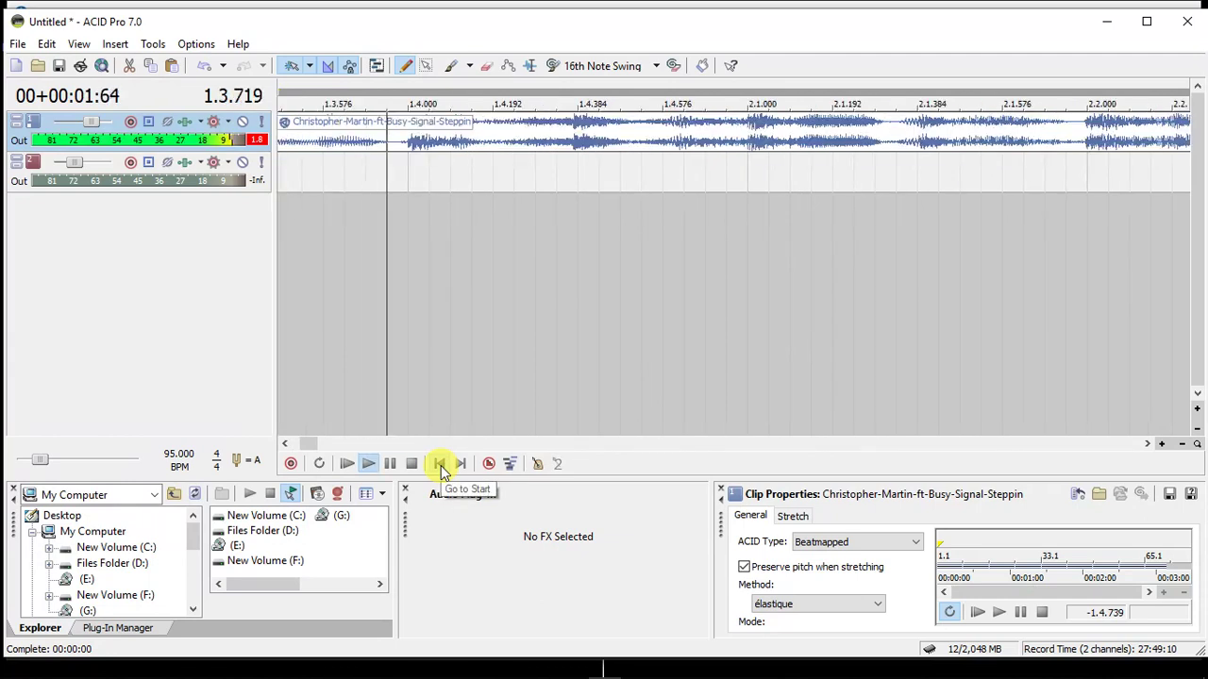
key("space")
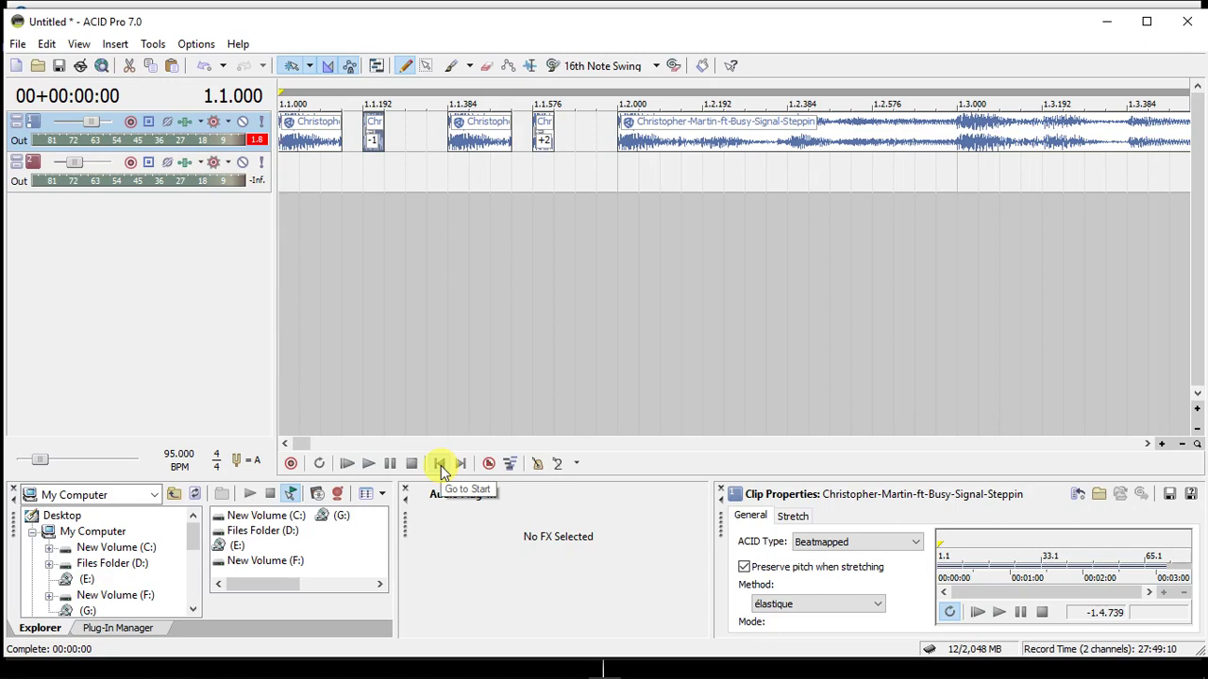
Split the song at 2.2.000 and 2.1.384 and delete the section between the two cuts.
left_click(389, 464)
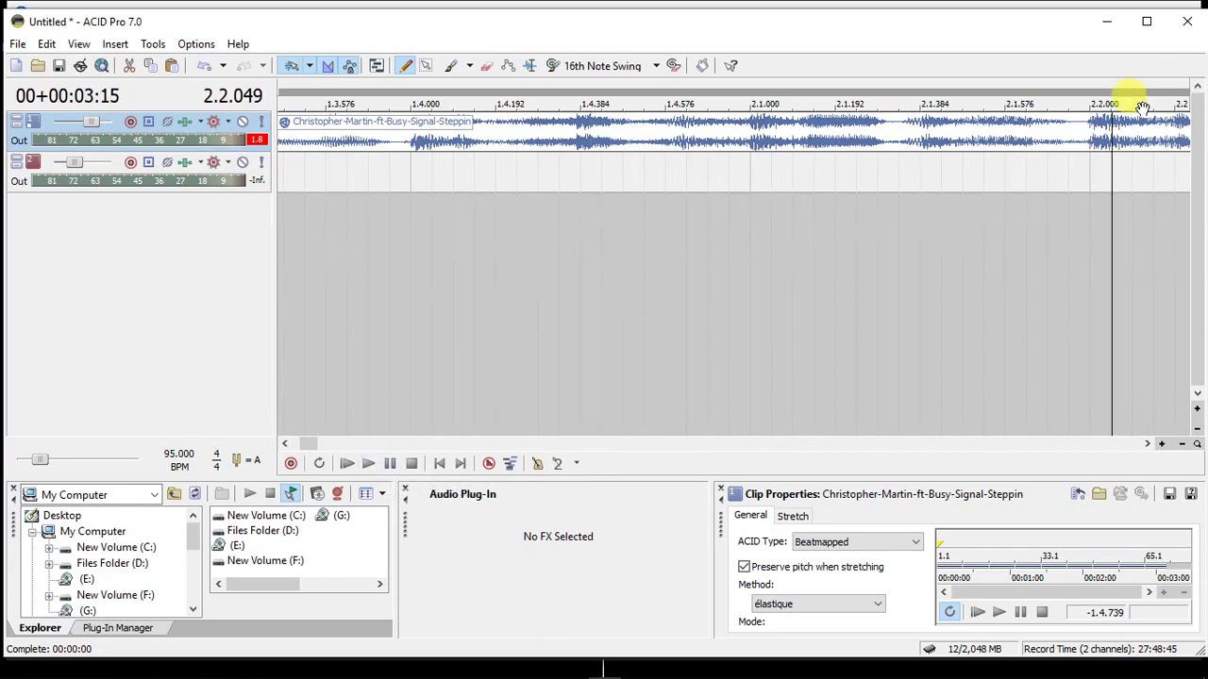
left_click(1090, 149)
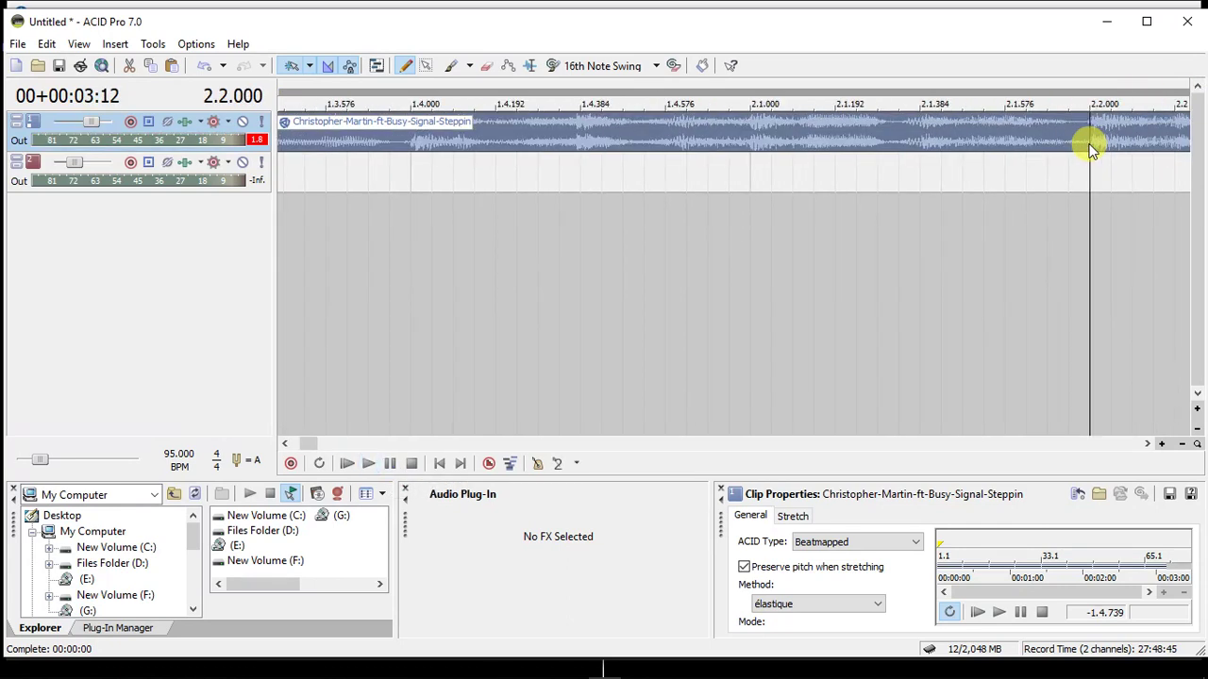
key("s")
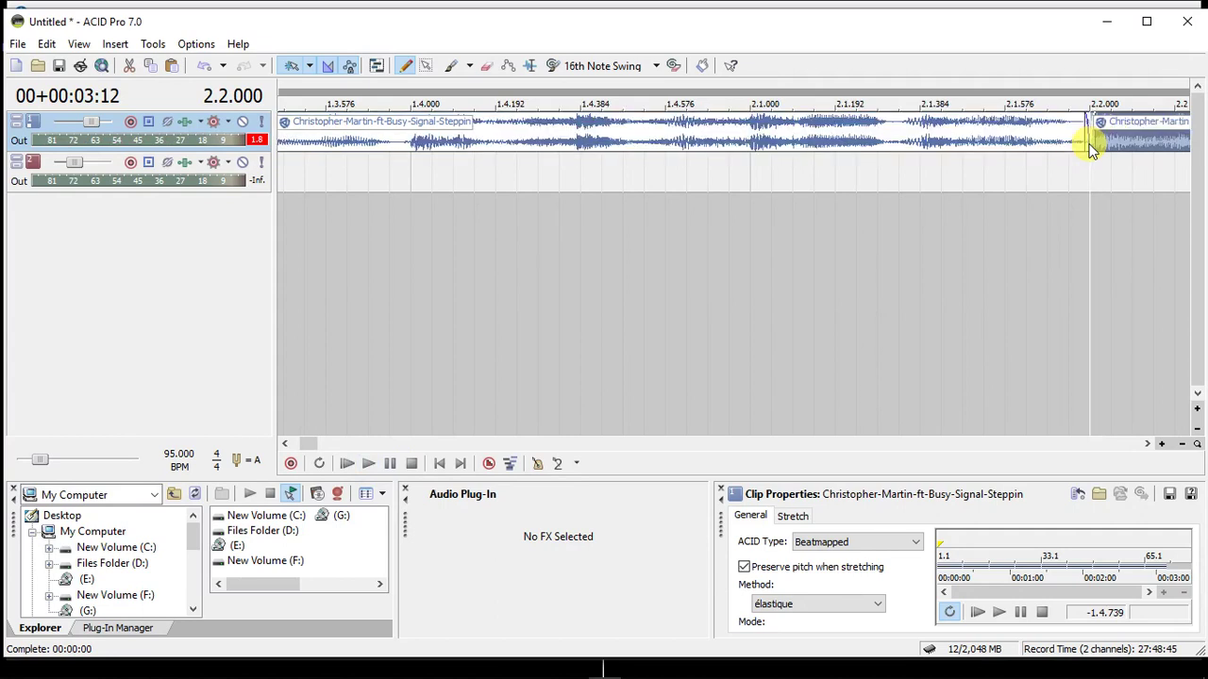
left_click(917, 140)
key("s")
key("Delete")
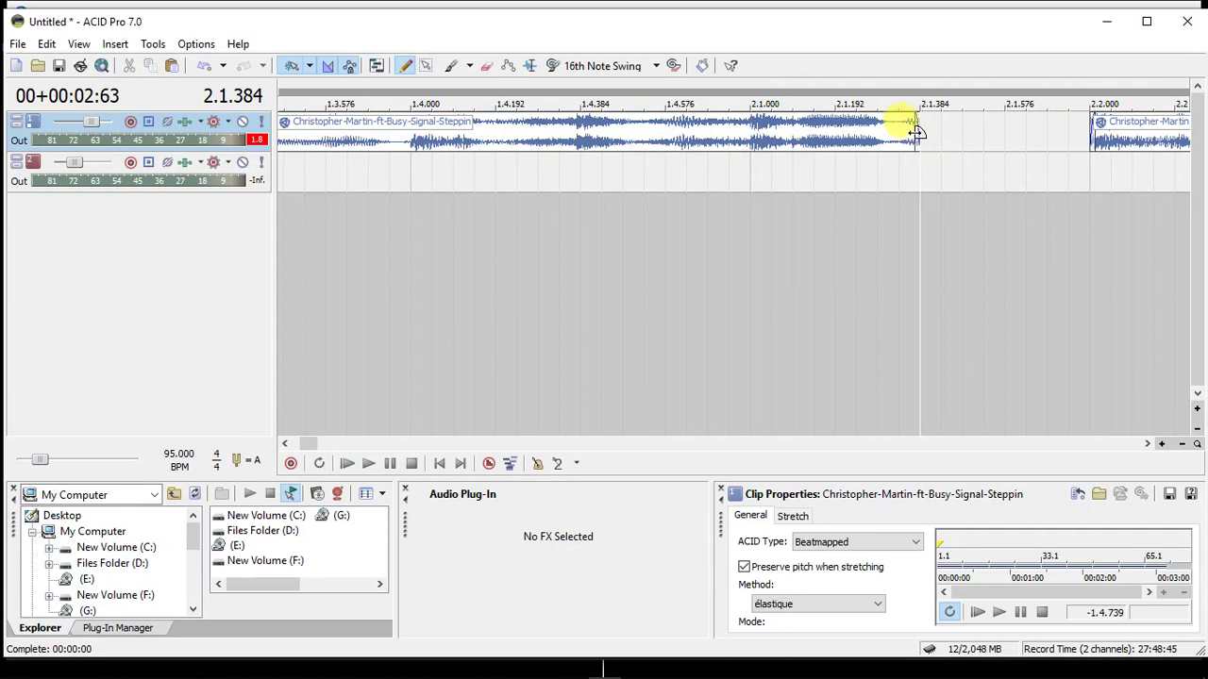
Fill the gap with copies of the beat from 2.2.000: a longer slice at 2.1.384 and a short one at 2.1.576 pitched +2.
left_click(1110, 149)
left_click(1095, 142)
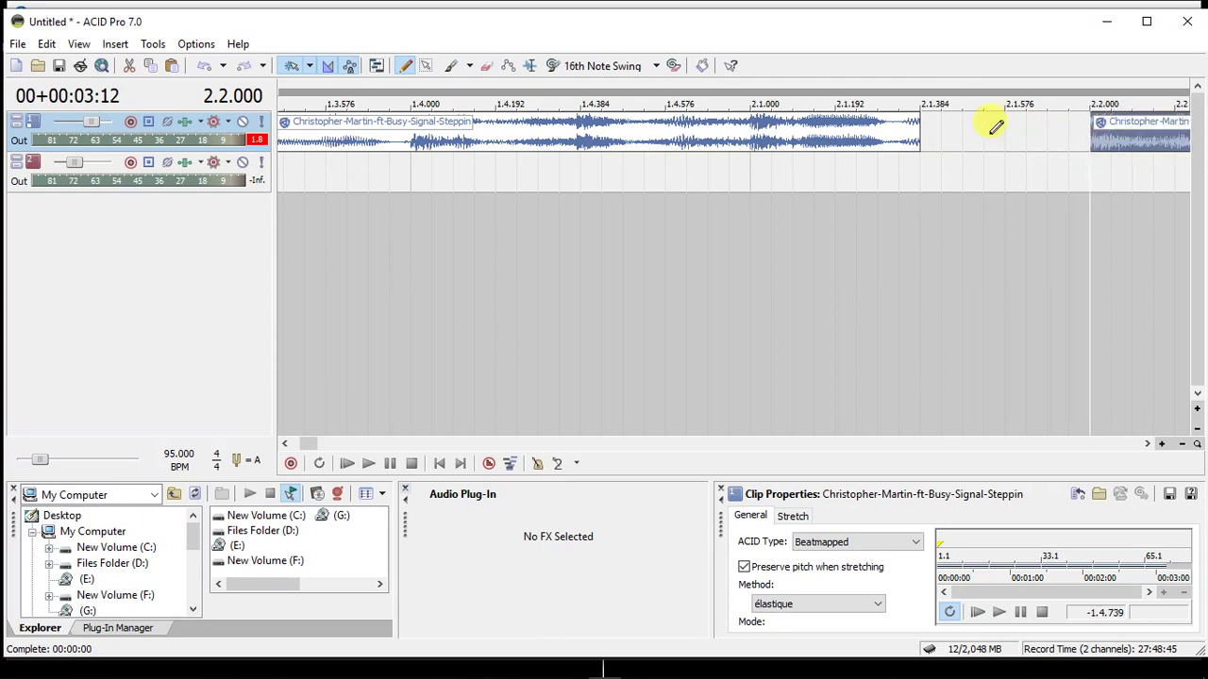
left_click(924, 125)
left_click(928, 135)
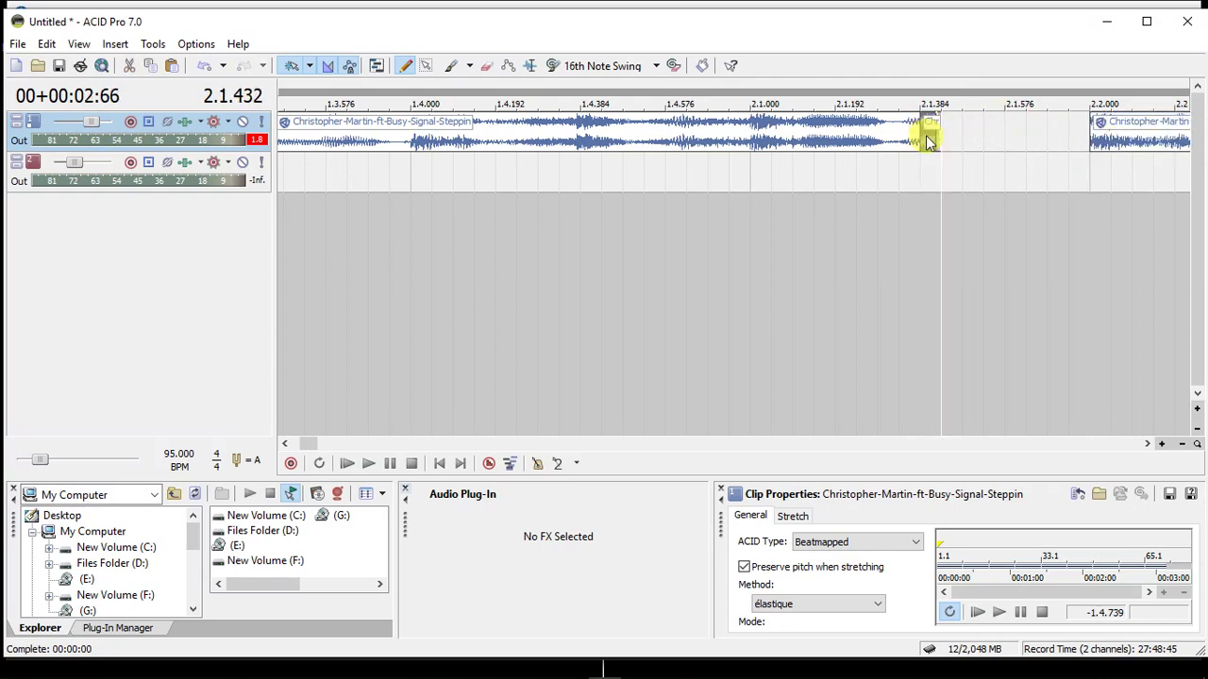
left_click_drag(929, 139, 984, 131)
left_click(1014, 142)
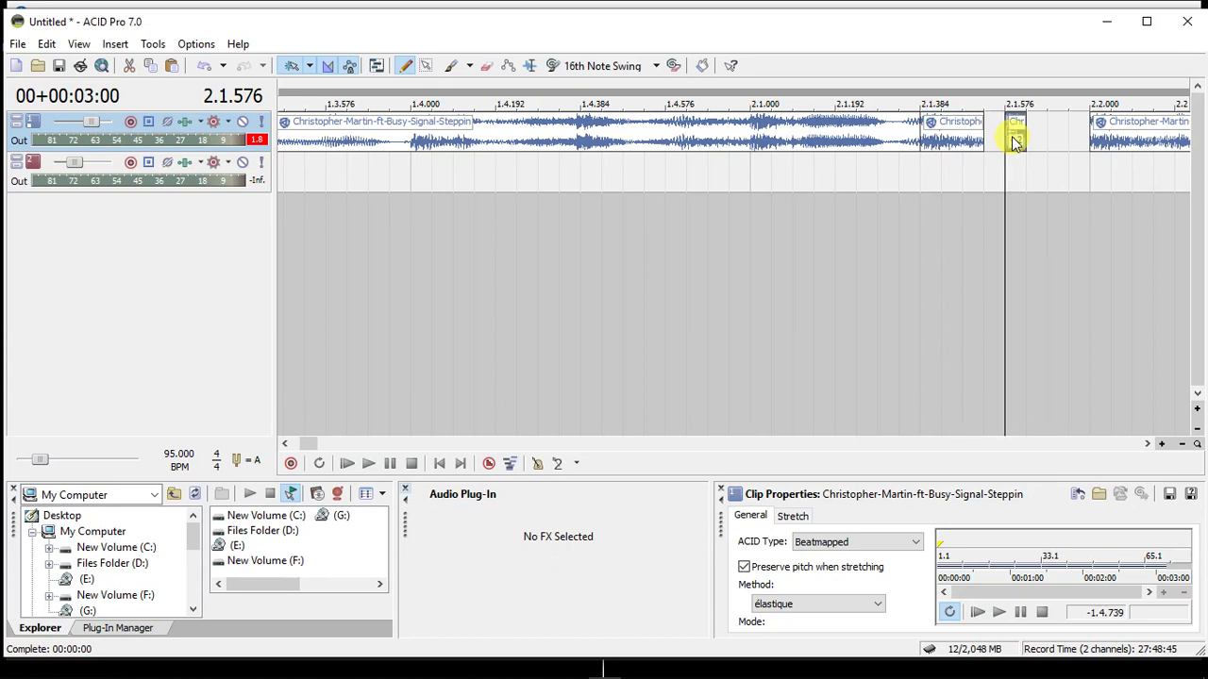
Play the arrangement from the project start to hear the newly placed slices before 2.2.
scroll(1012, 139, "down", 1)
scroll(1012, 136, "down", 2)
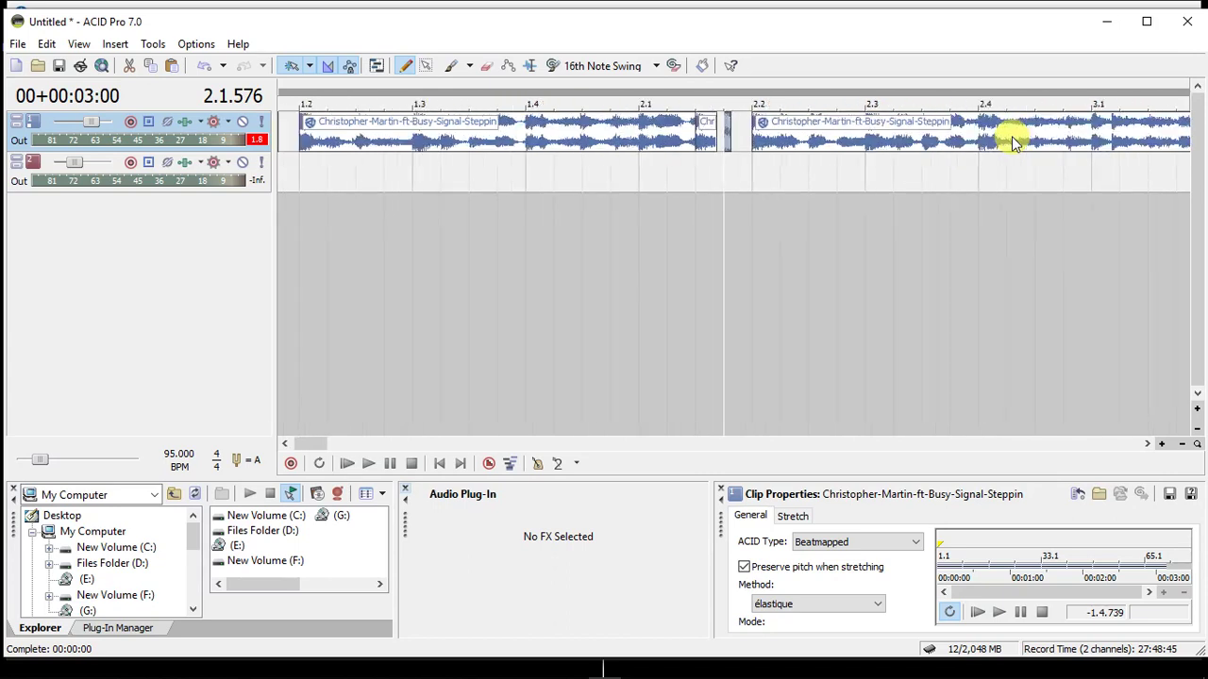
left_click(439, 464)
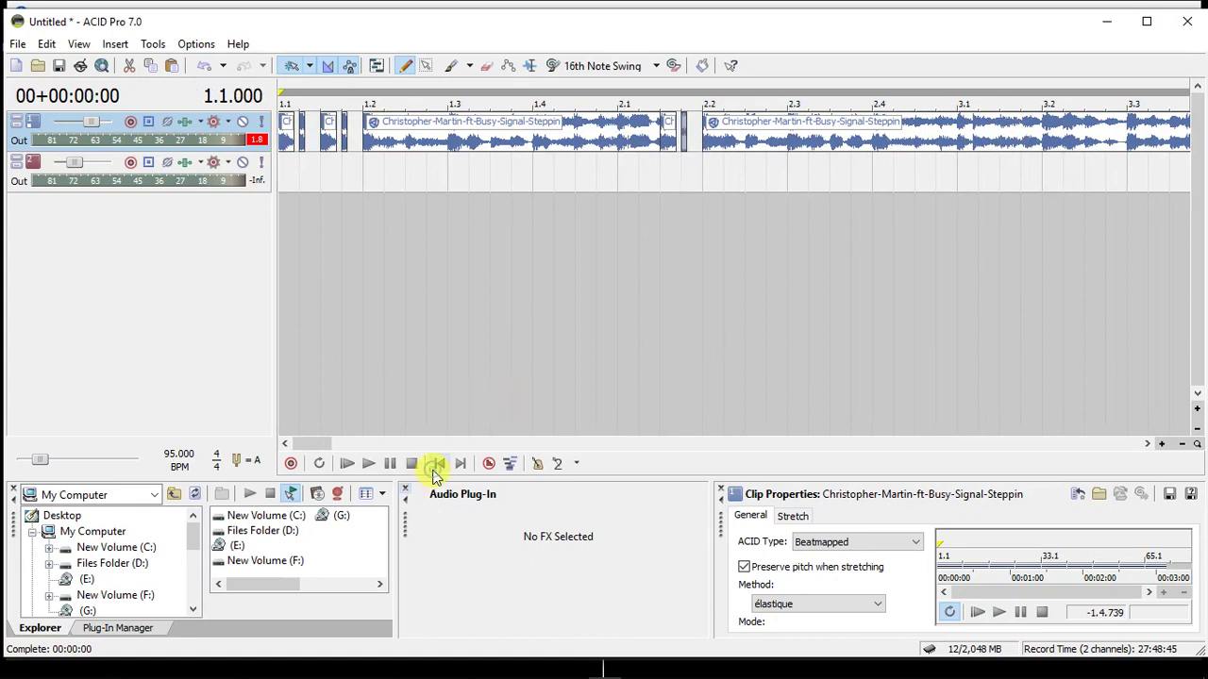
key("space")
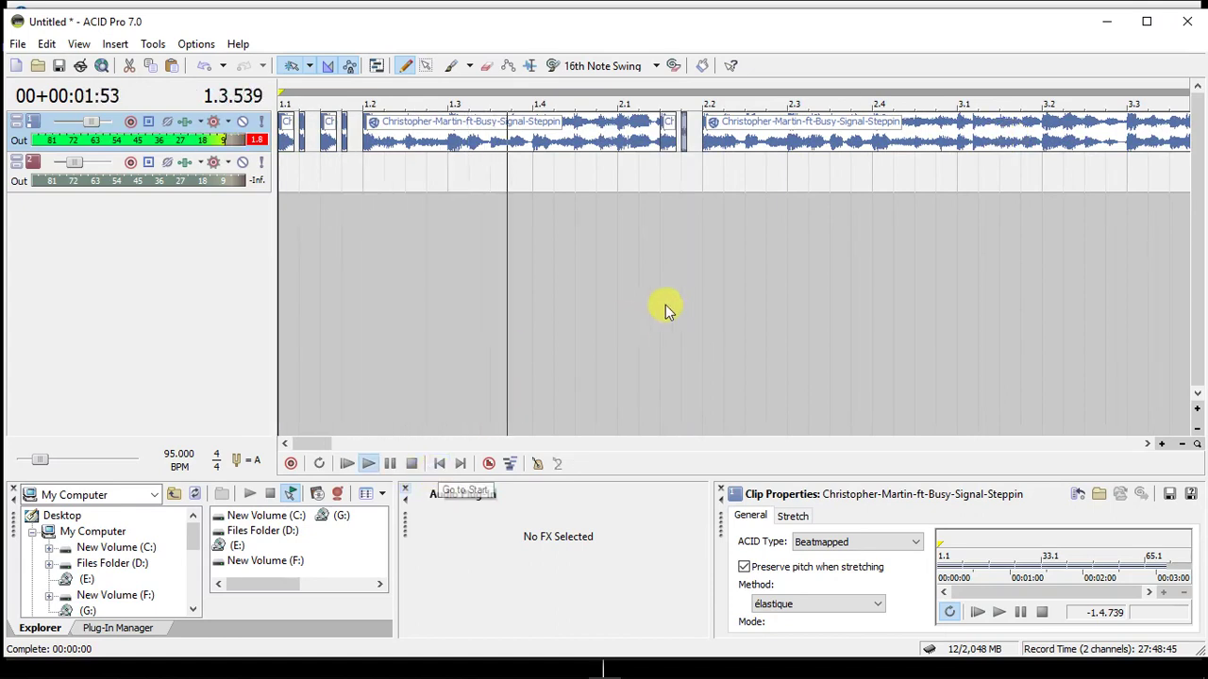
key("space")
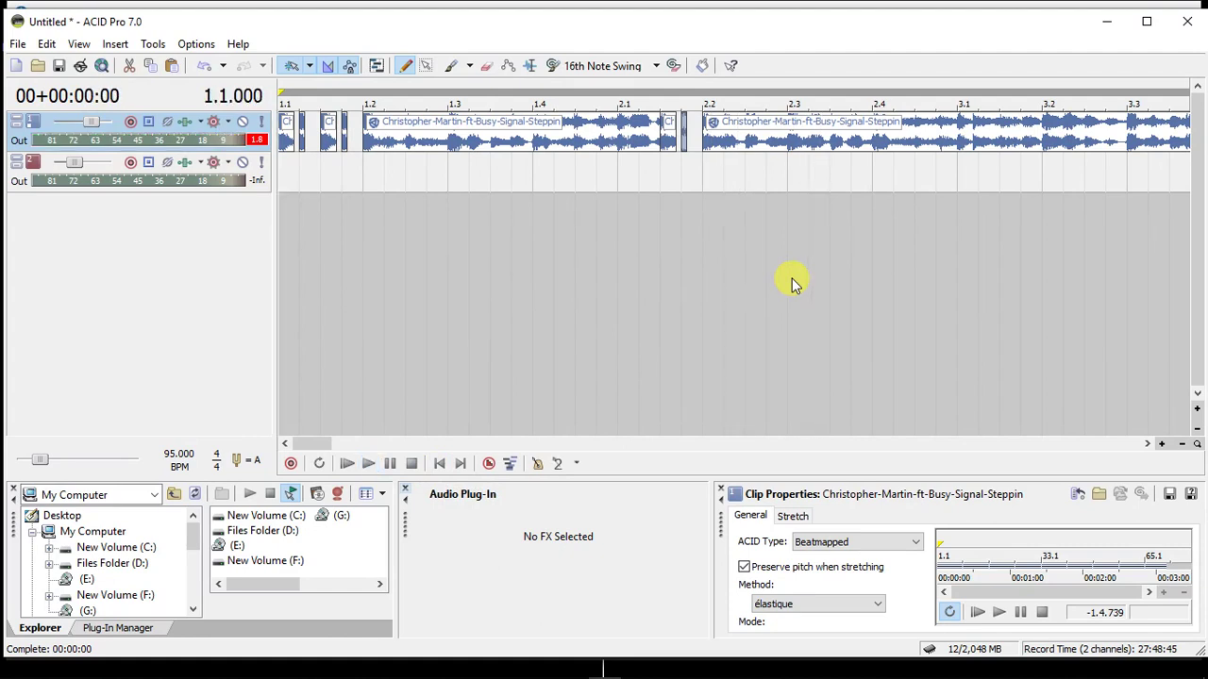
Split the song at 2.3.000 and 2.2.384 and remove the section between the two cuts.
left_click(787, 145)
scroll(787, 144, "up", 2)
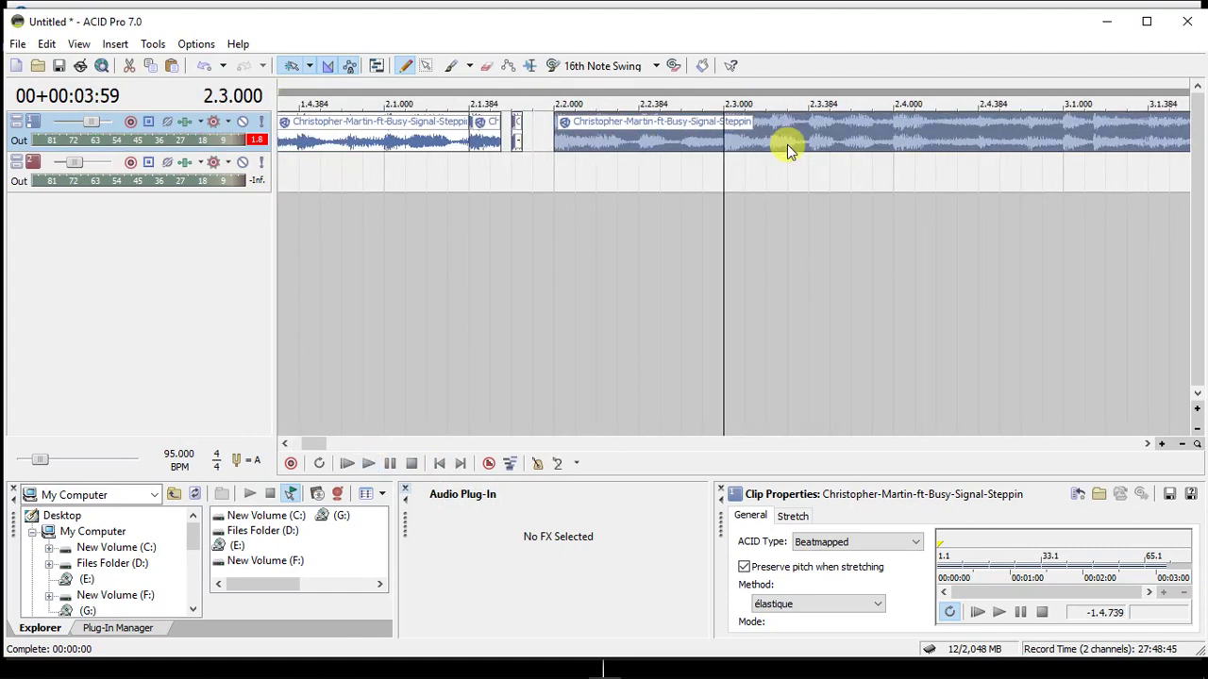
scroll(787, 145, "up", 2)
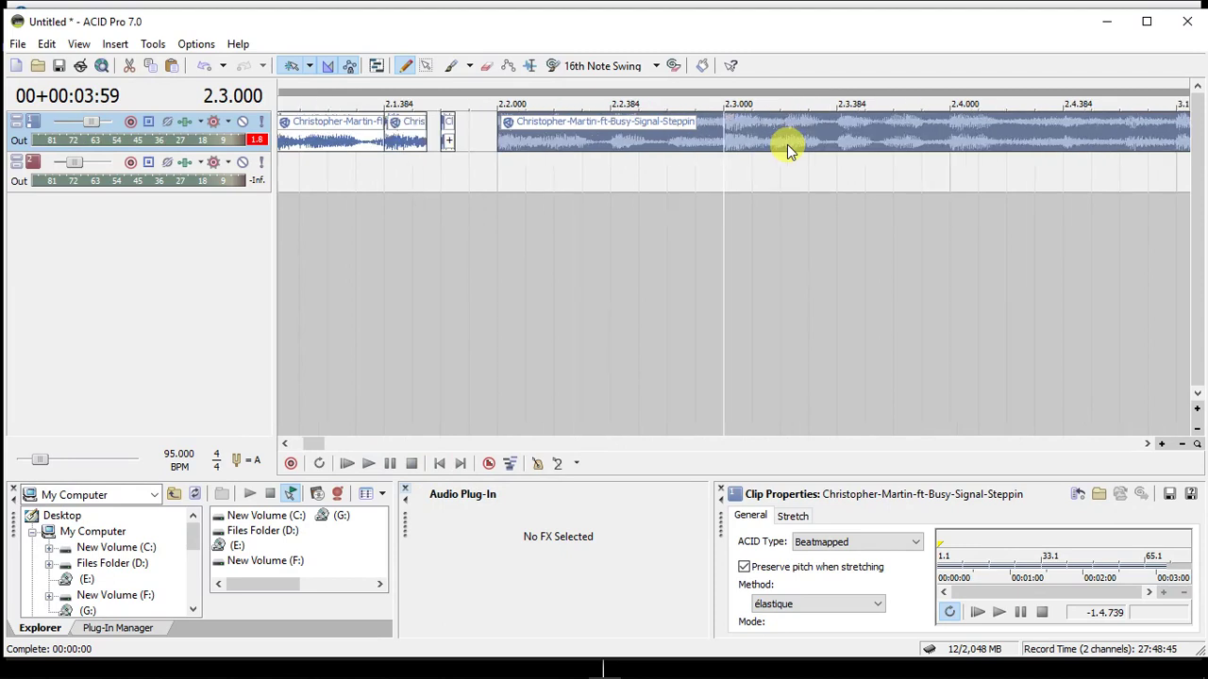
key("s")
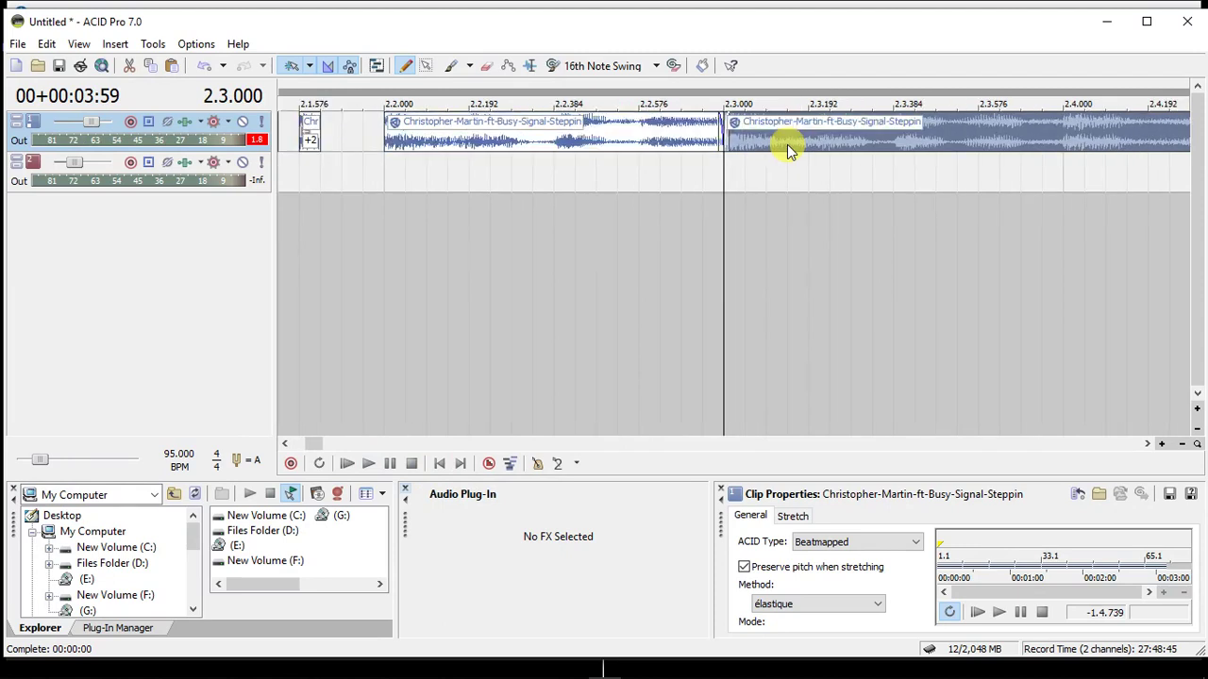
left_click(555, 146)
key("s")
key("Delete")
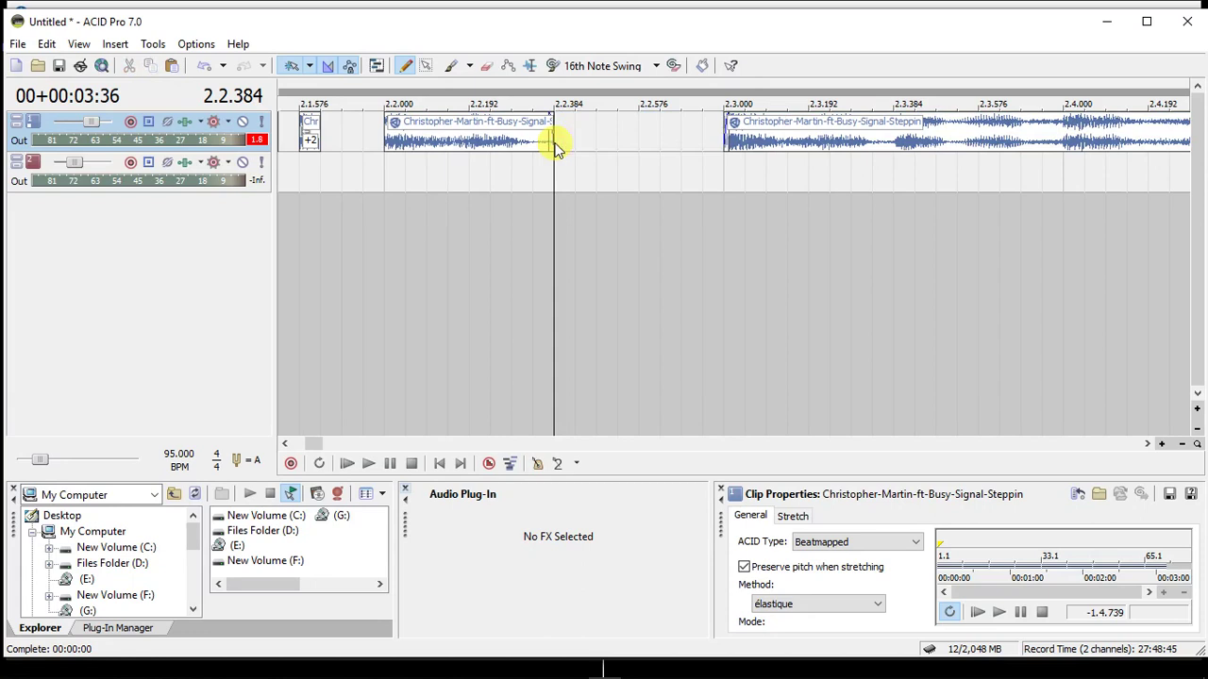
Place short copies of the beat from 2.3.000 at 2.2.384 and 2.2.576, and lengthen the first copy to three grid divisions.
left_click(746, 144)
key("s")
left_click(729, 140)
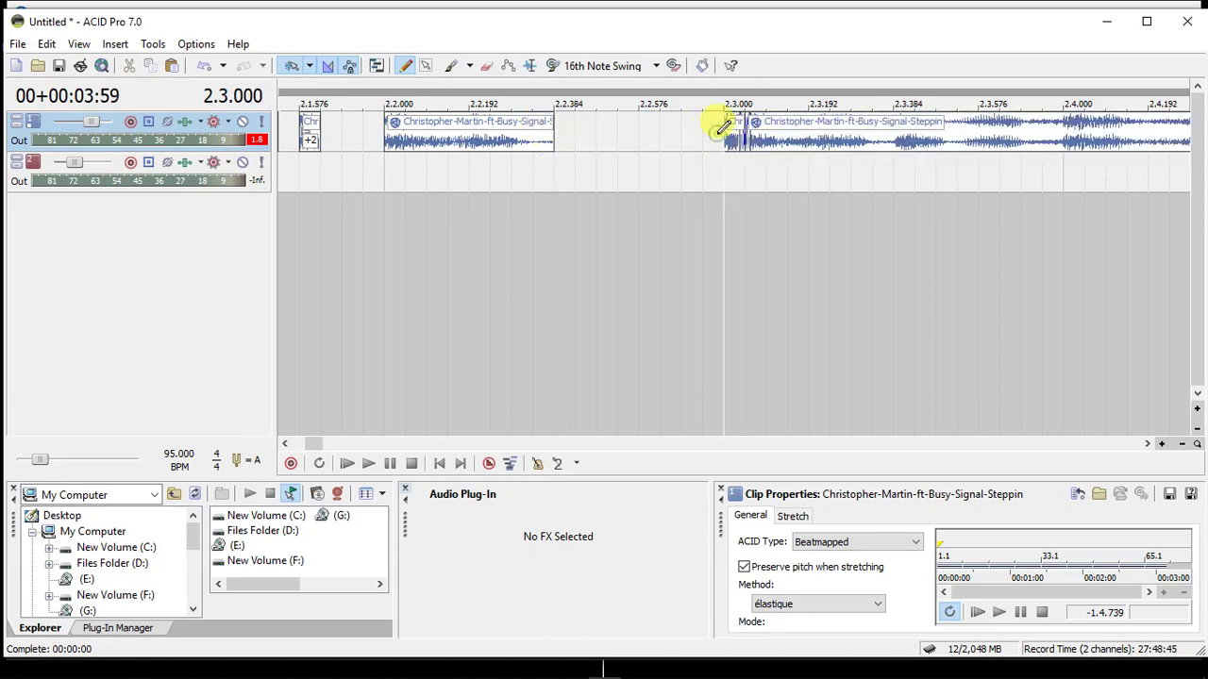
key("ctrl+z")
left_click(542, 123)
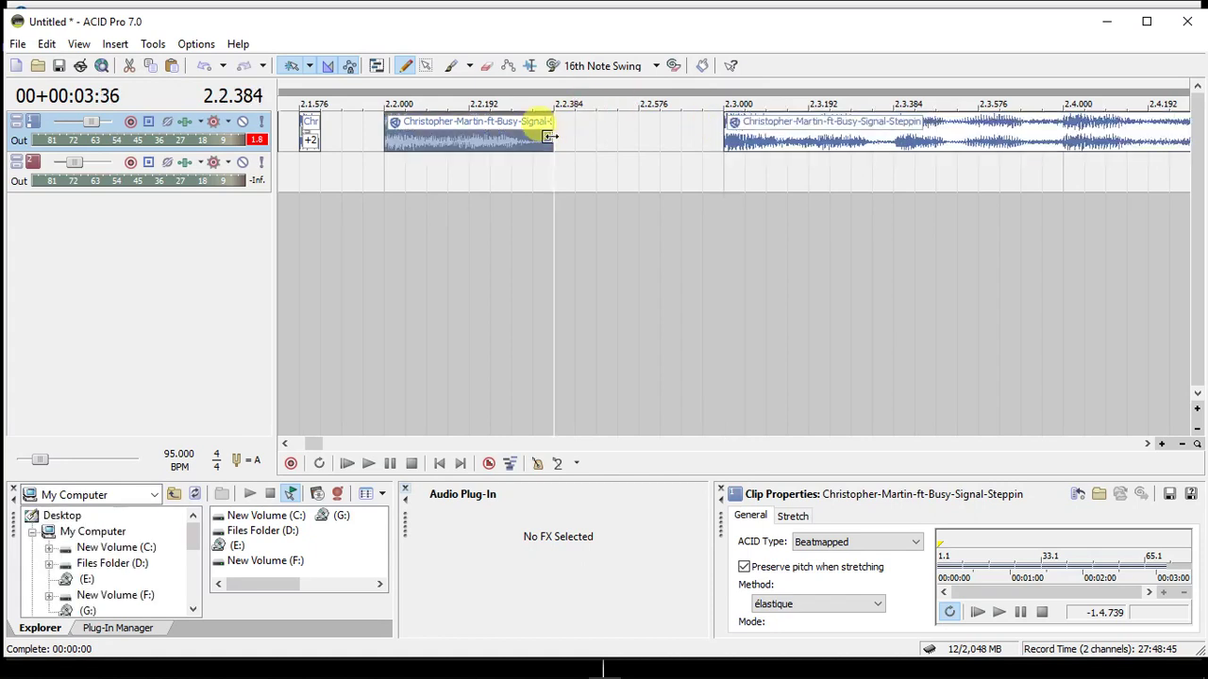
left_click(557, 132)
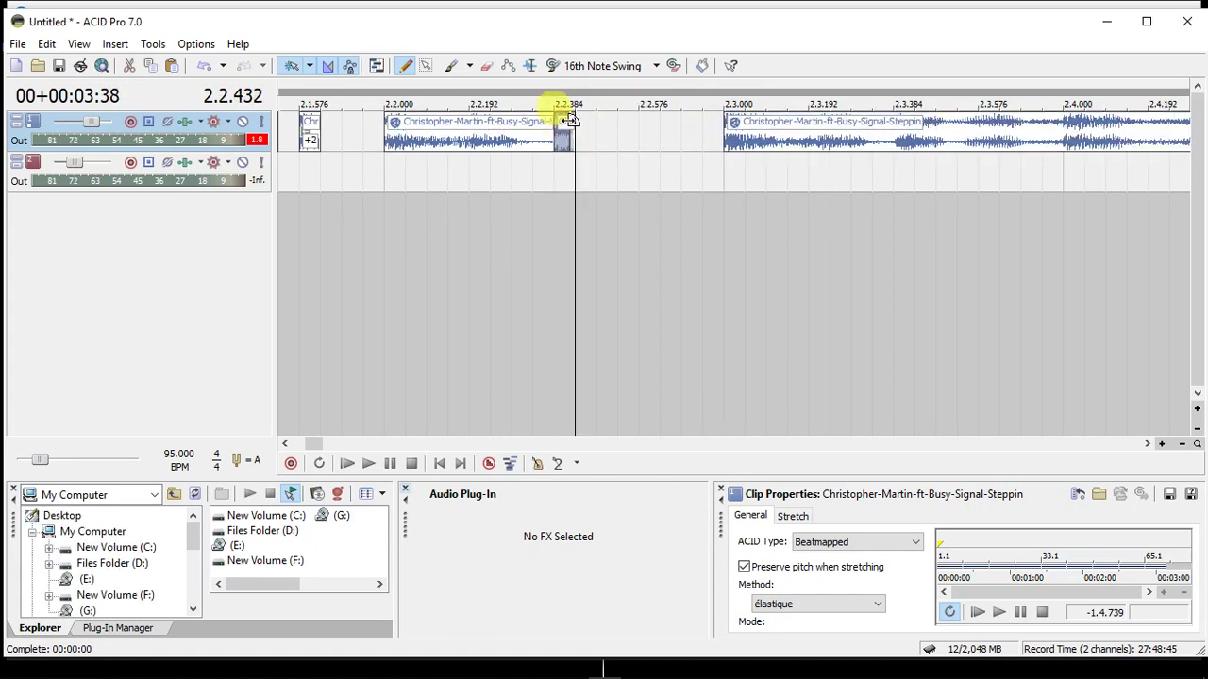
left_click_drag(651, 134, 648, 134)
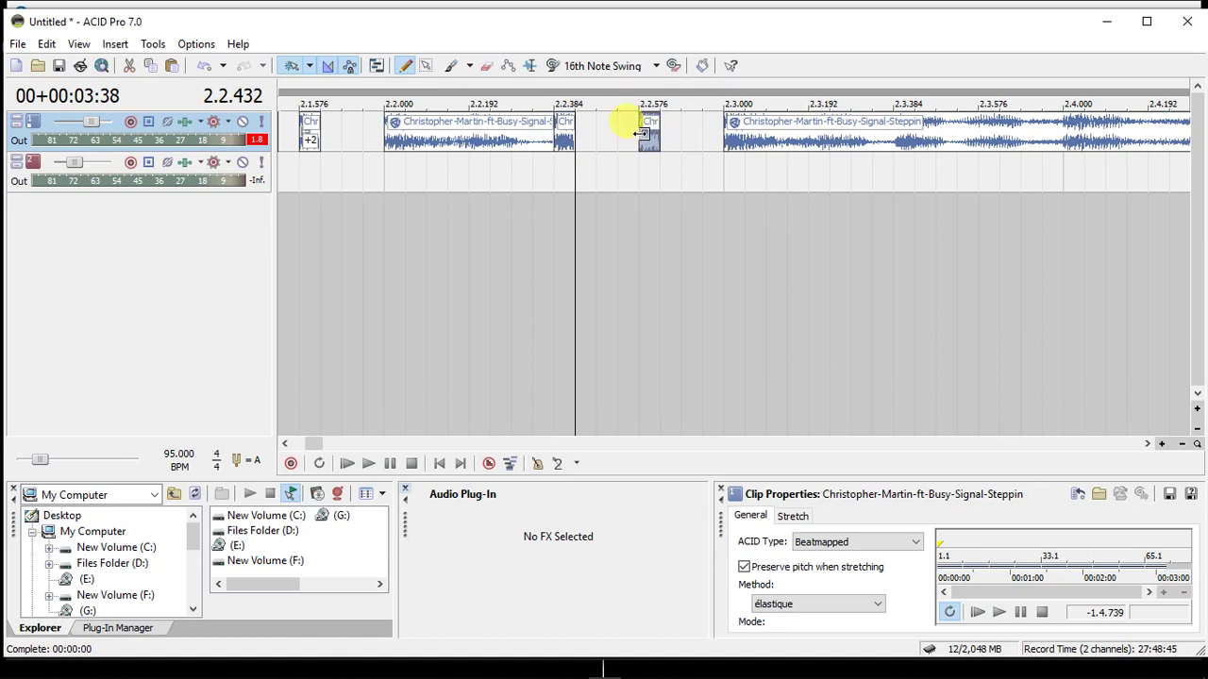
left_click_drag(562, 123, 616, 133)
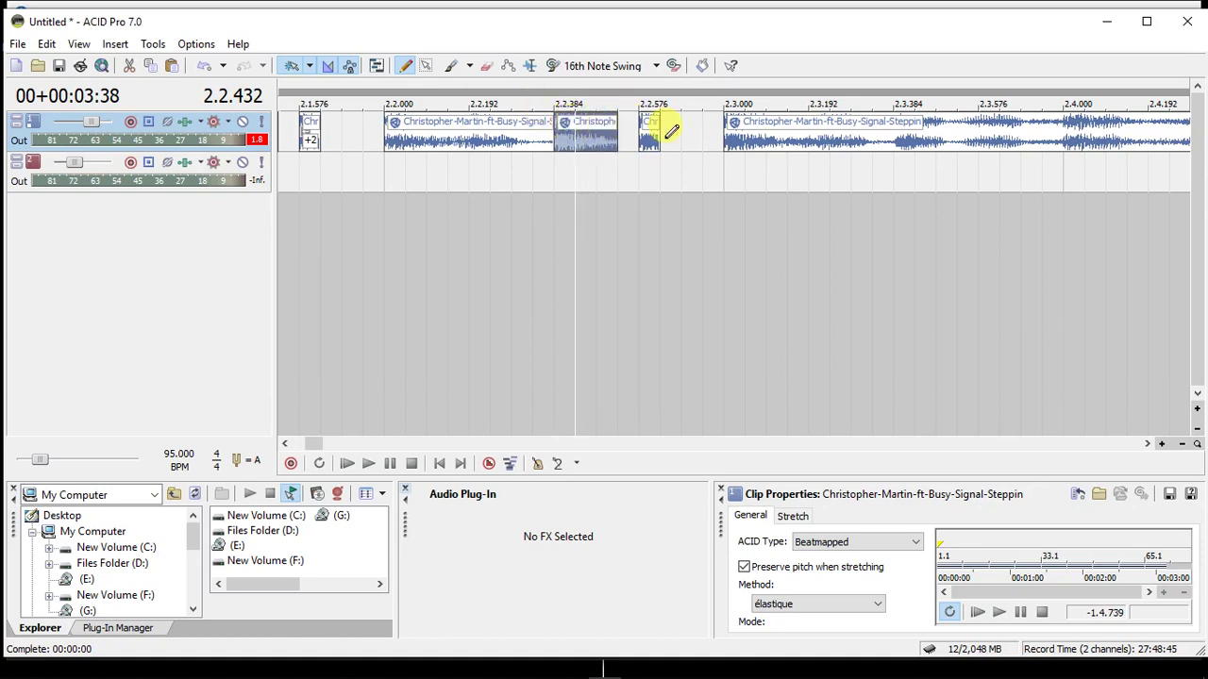
Lower the pitch of the short slice at 2.2.576.
left_click(658, 137)
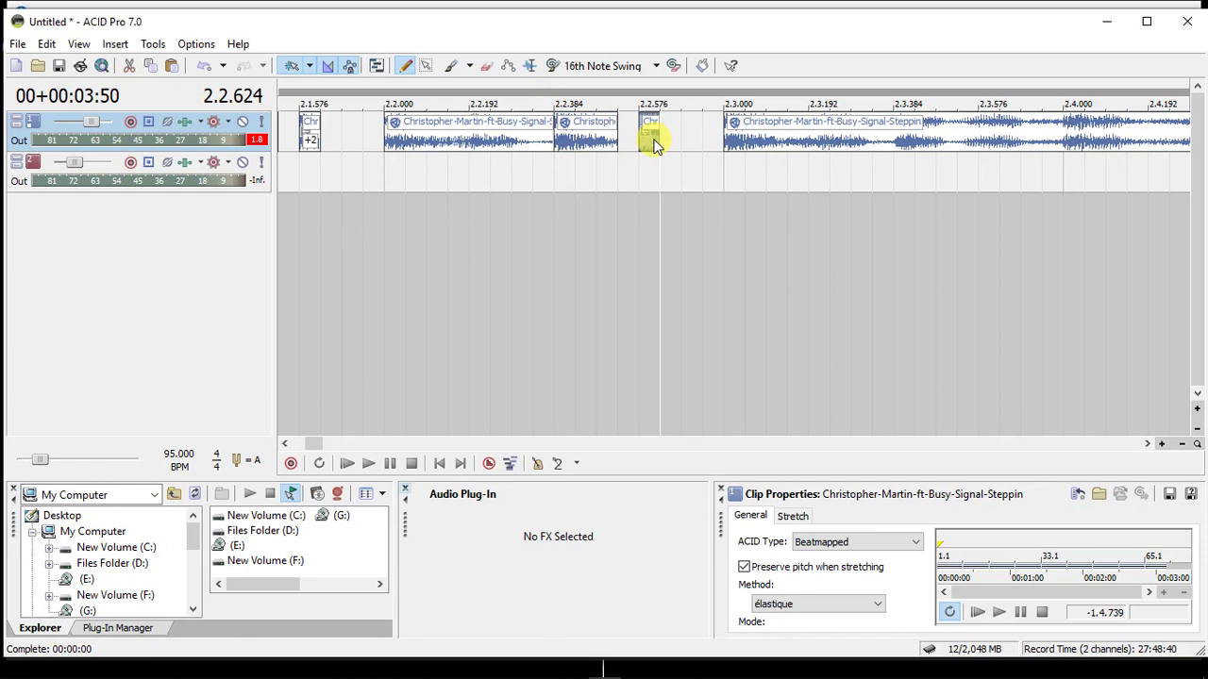
left_click(311, 142)
left_click(616, 141)
left_click(655, 147)
key("minus")
Play the arrangement from 1.4.000 to check the slices leading up to 2.2 and 2.3.
scroll(655, 141, "down", 8)
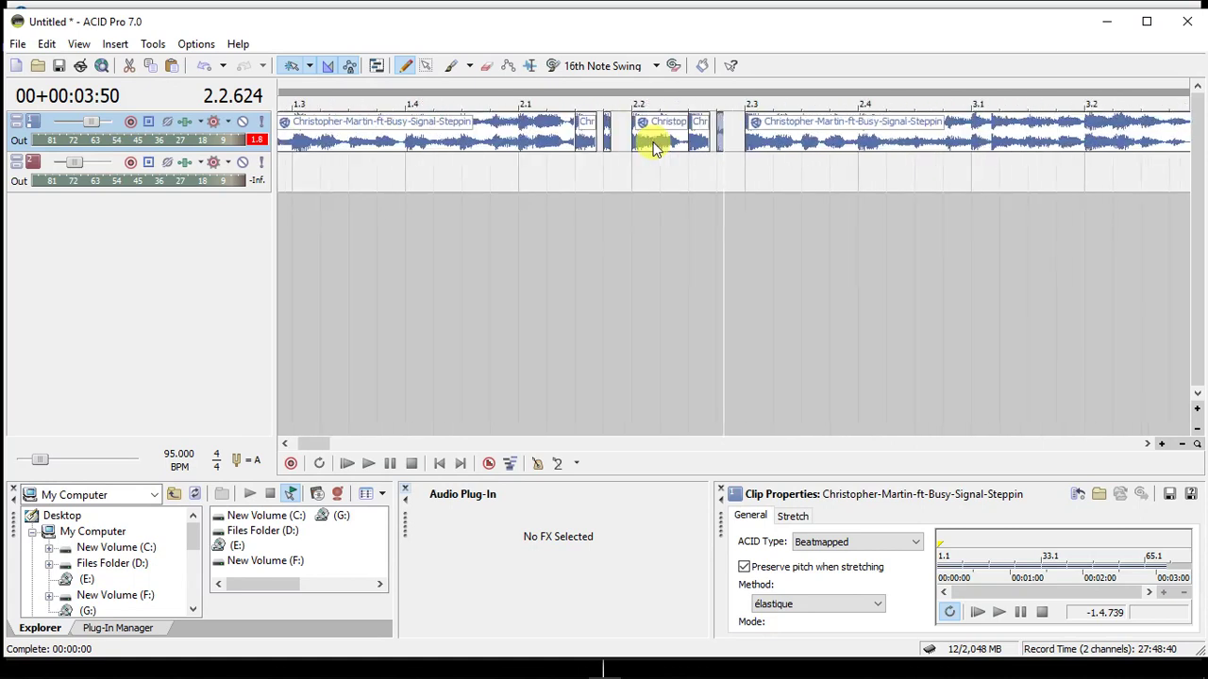
left_click(441, 180)
key("space")
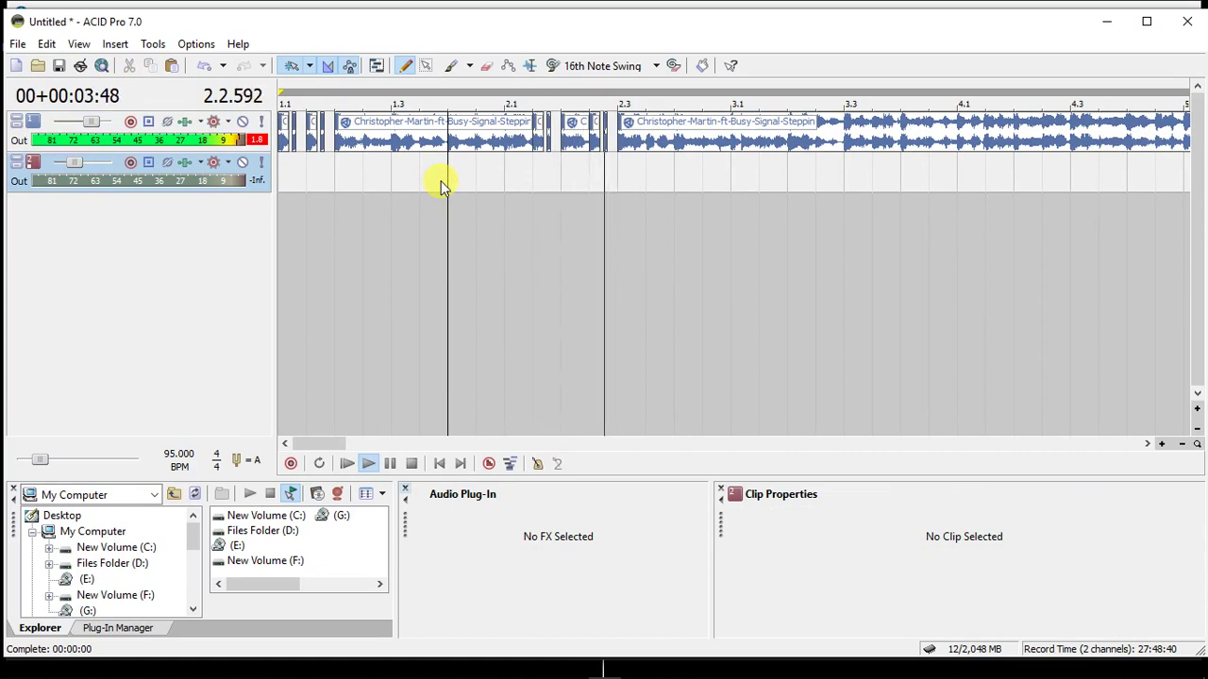
key("space")
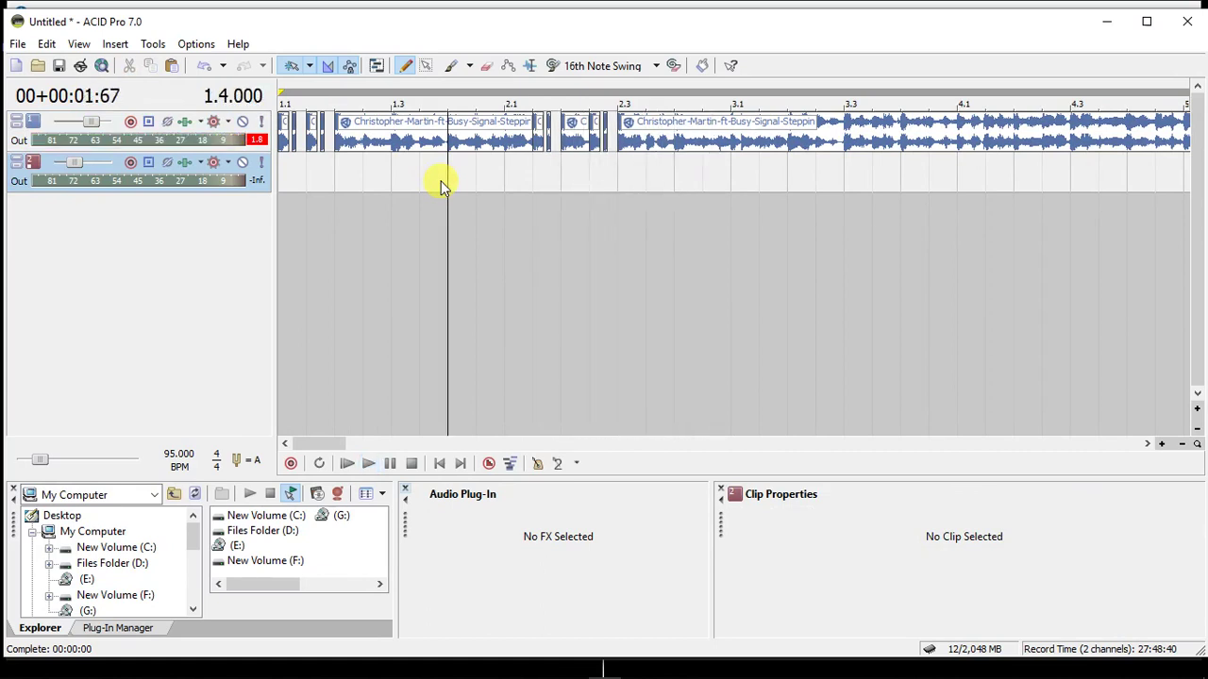
key("space")
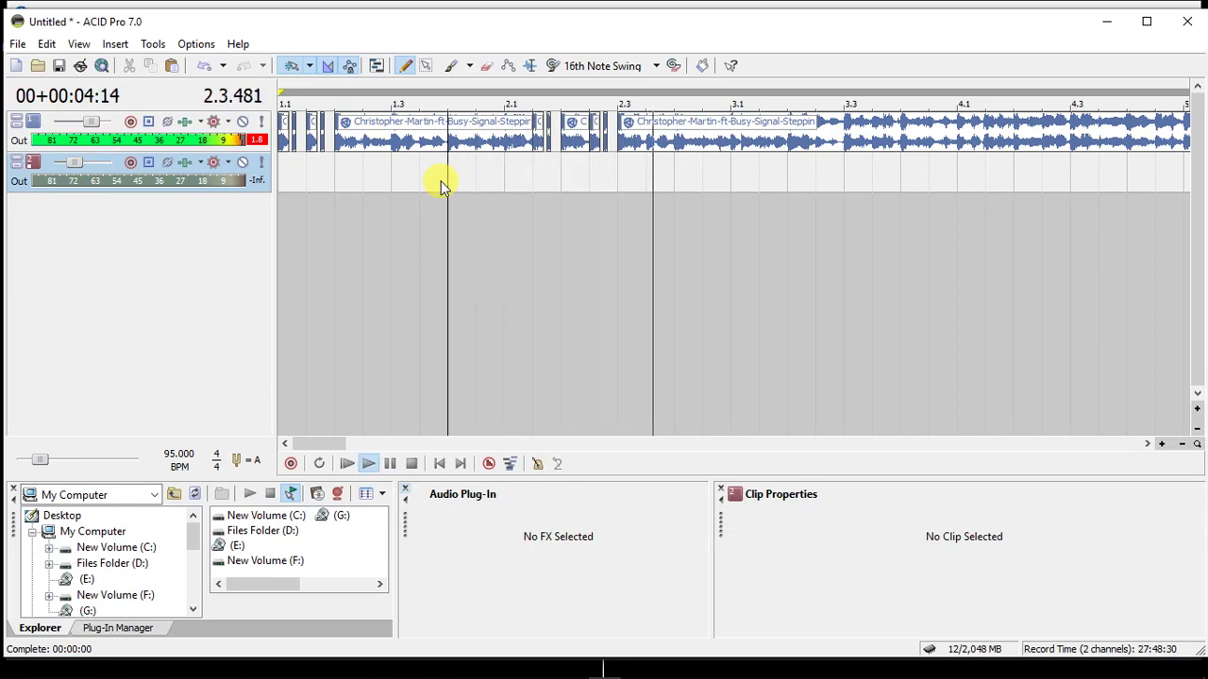
Split the song at 3.2.000 and play the part that follows the cut.
key("space")
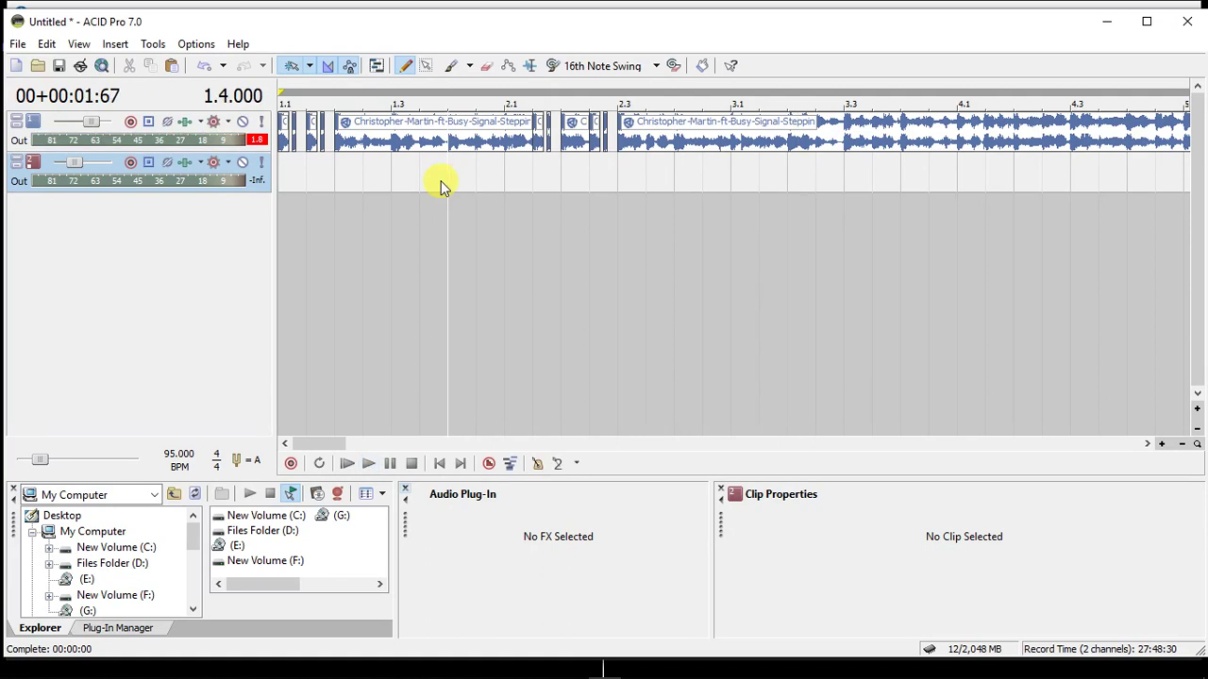
left_click(787, 140)
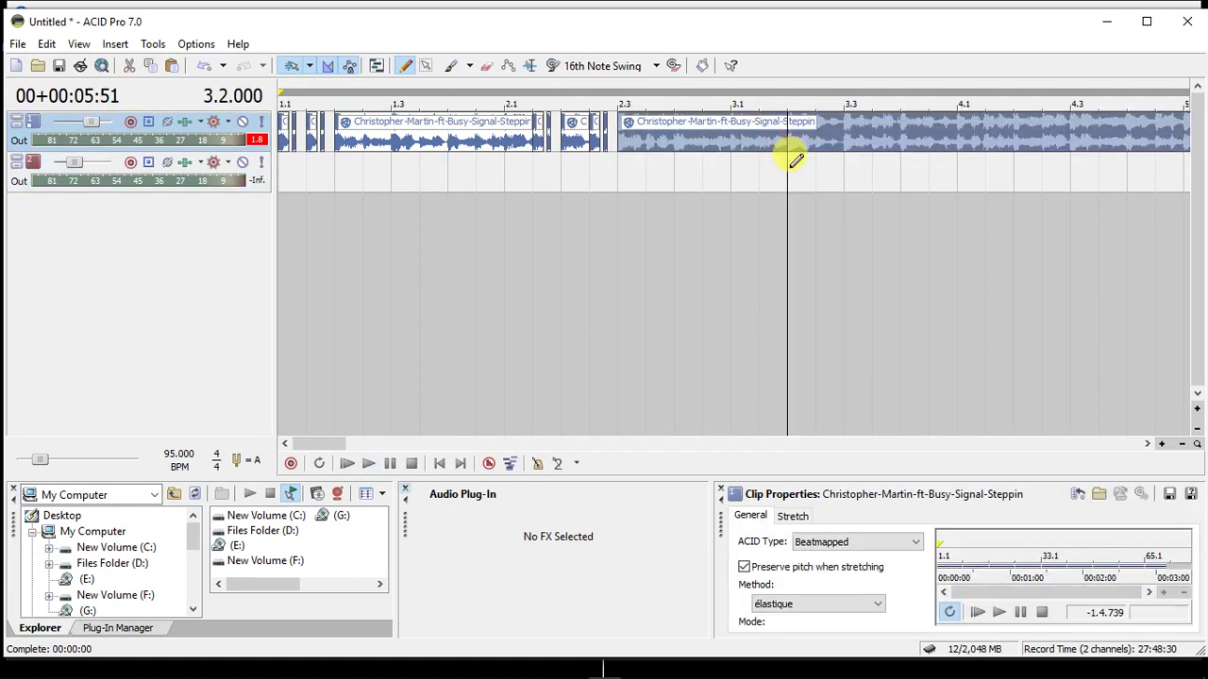
key("s")
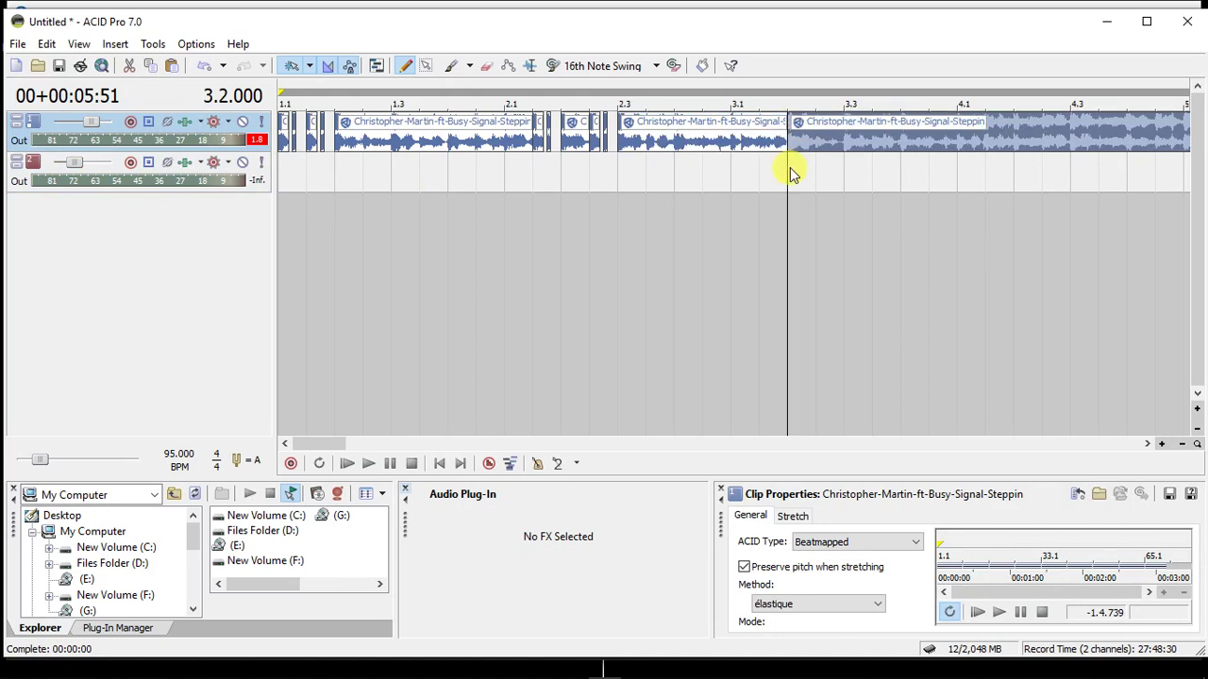
key("space")
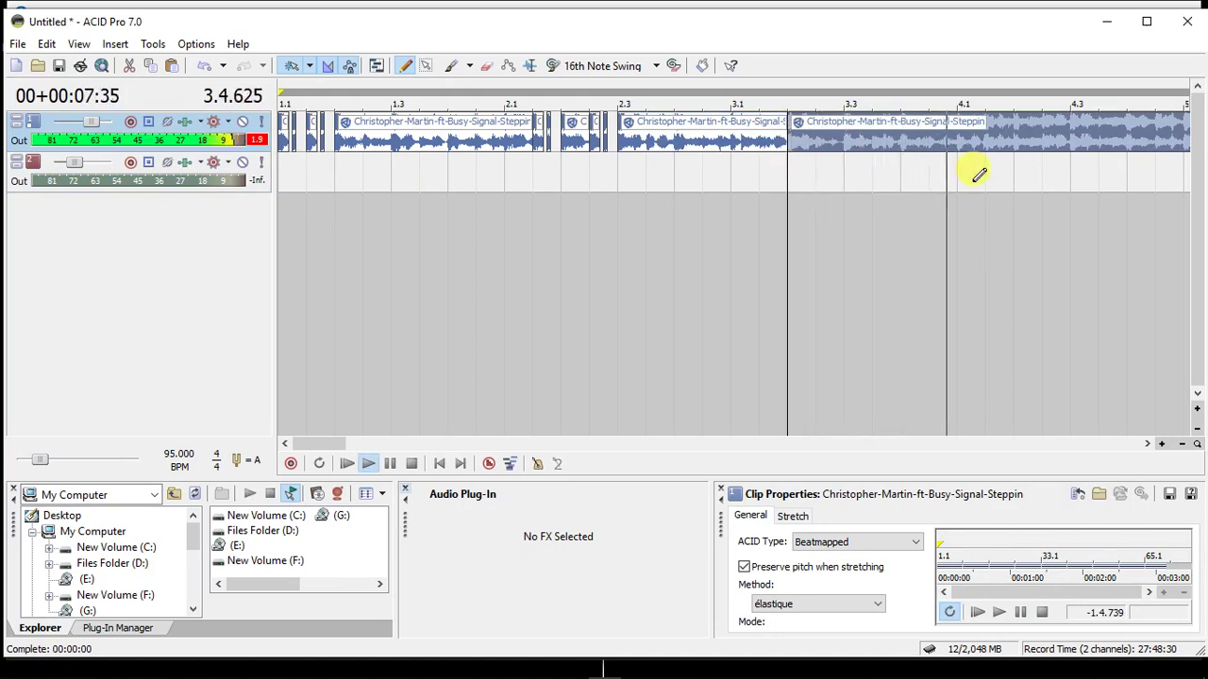
key("space")
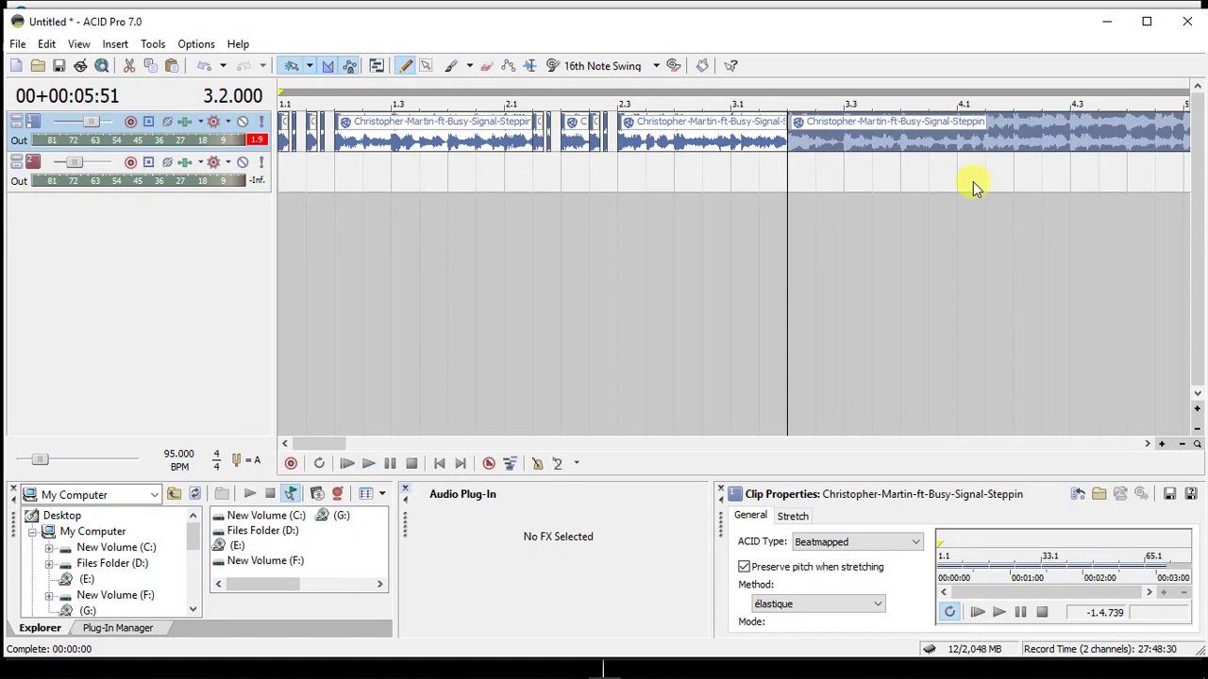
Play the song from 3.2.000 and split it at 5.2.000.
left_click(1147, 443)
left_click(1147, 443)
key("space")
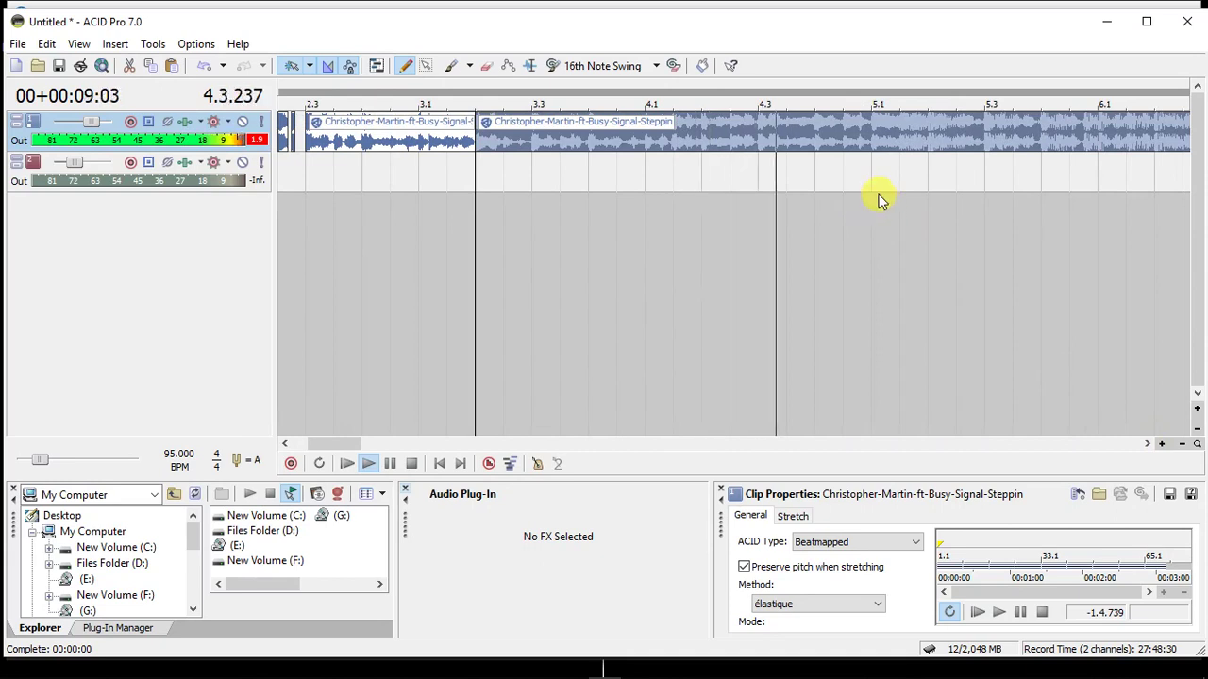
left_click(922, 149)
key("space")
key("s")
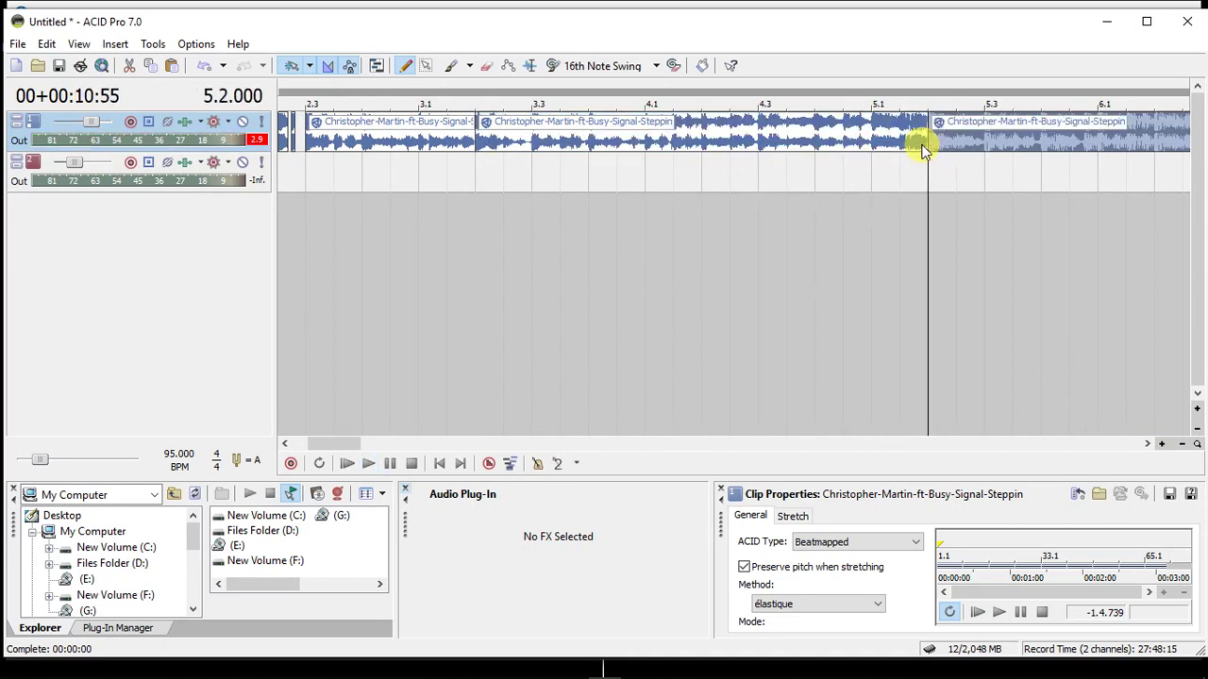
Move the section between 3.2.000 and 5.2.000 to track 2 at the same position, and raise track 2's volume to match track 1.
left_click(480, 140)
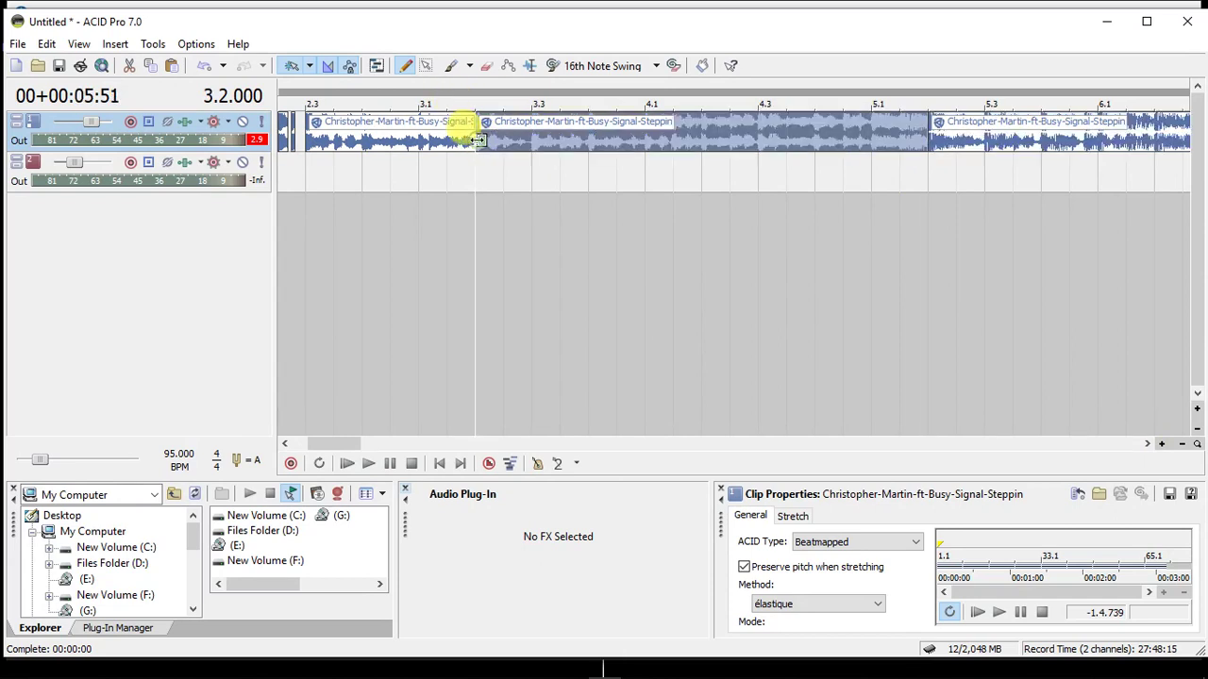
key("Delete")
right_click(485, 163)
left_click(510, 210)
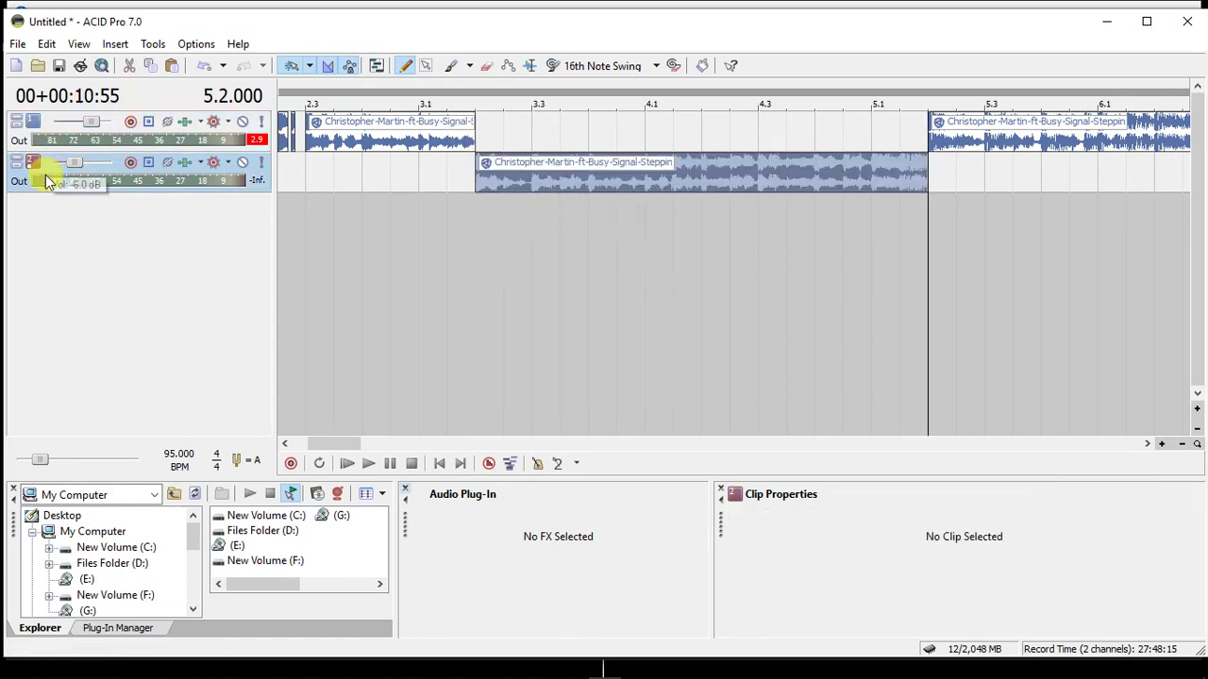
left_click_drag(75, 165, 85, 170)
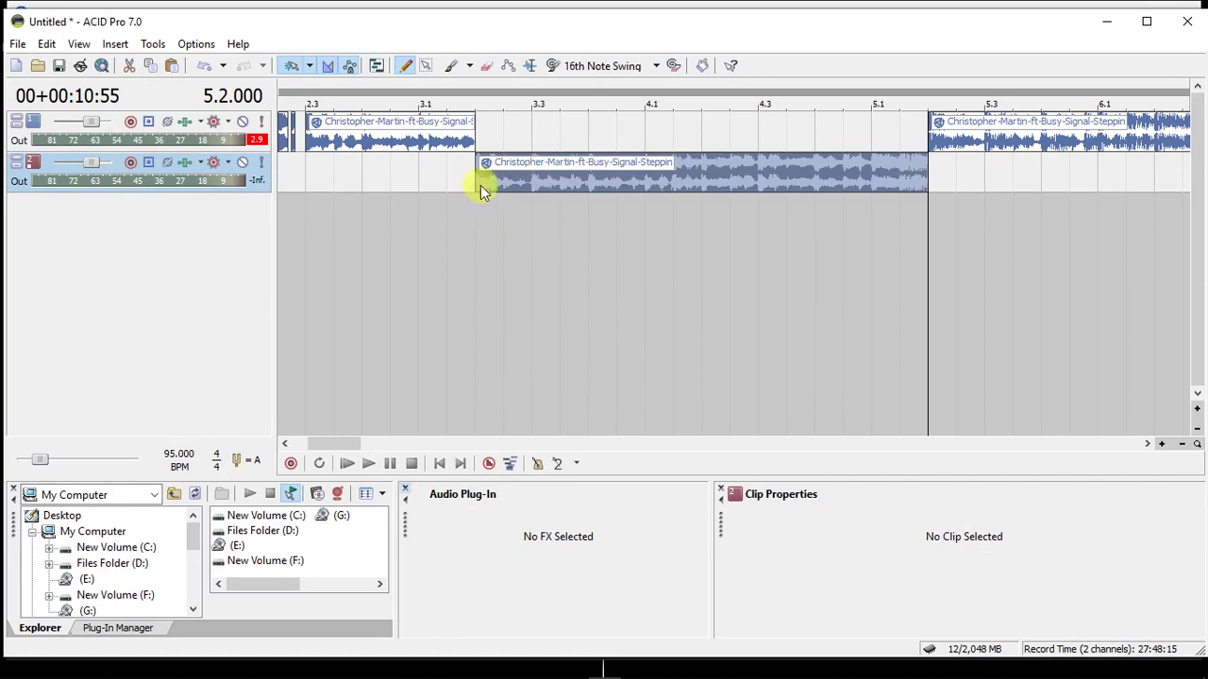
Add the Sony Flange/Wah-Wah effect to track 2's effects chain after Track EQ.
right_click(191, 167)
left_click(243, 240)
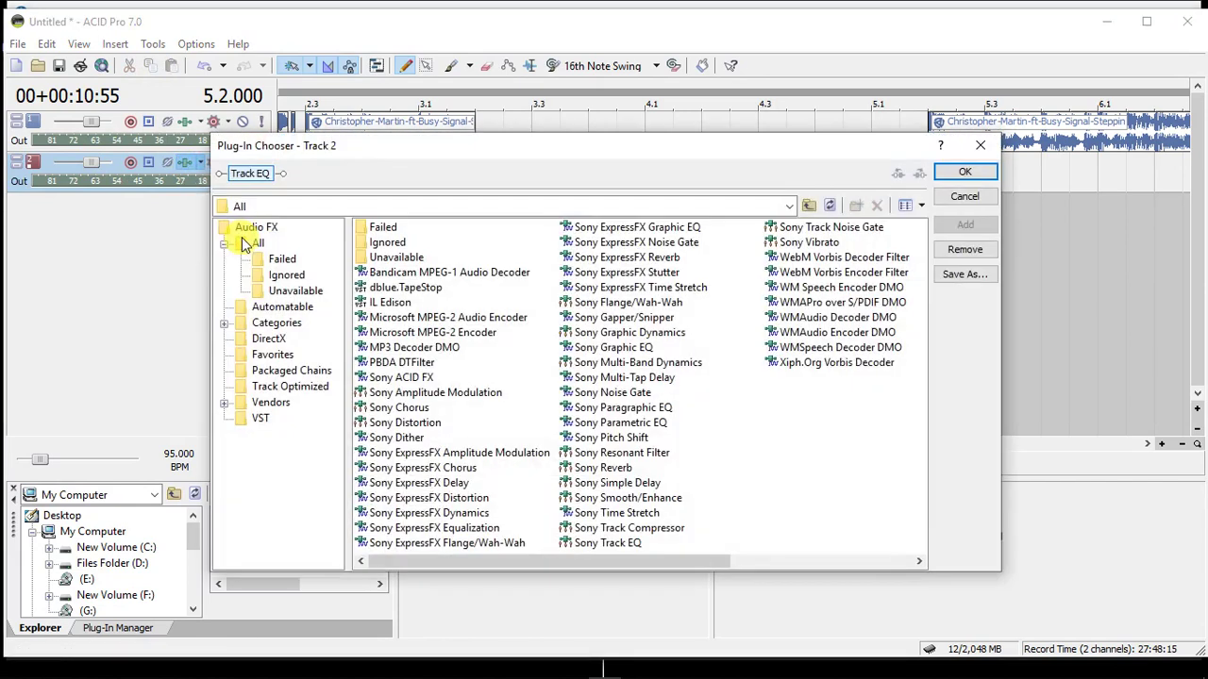
double_click(589, 310)
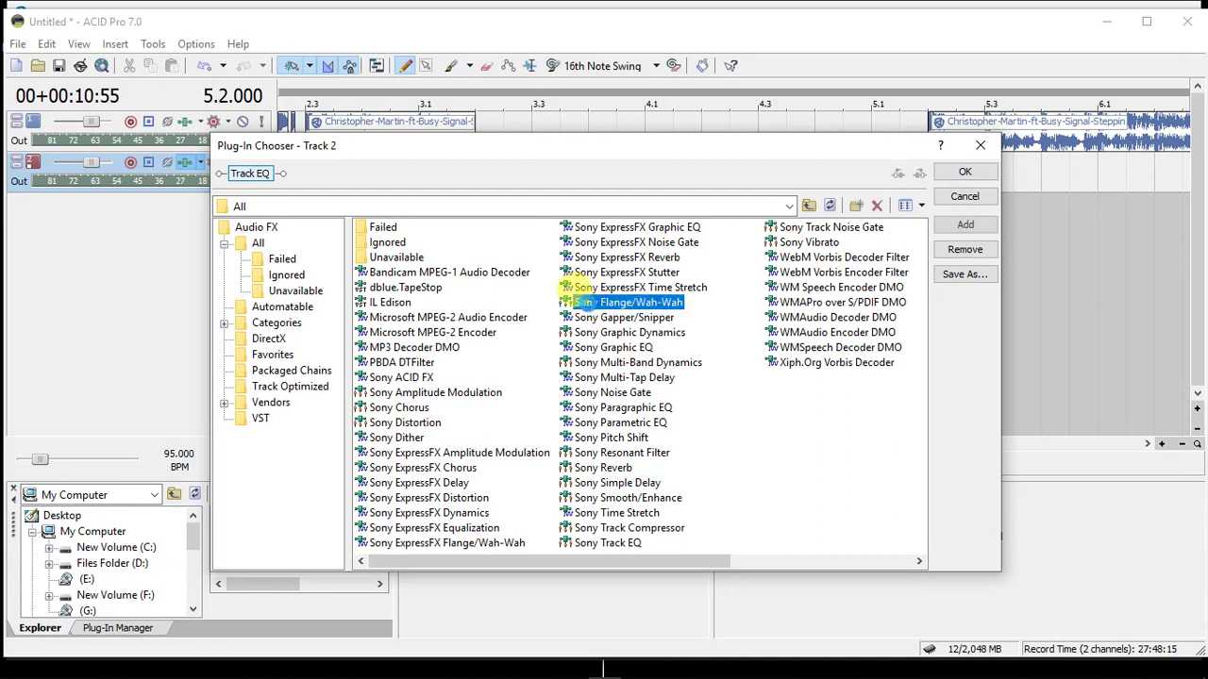
left_click(963, 175)
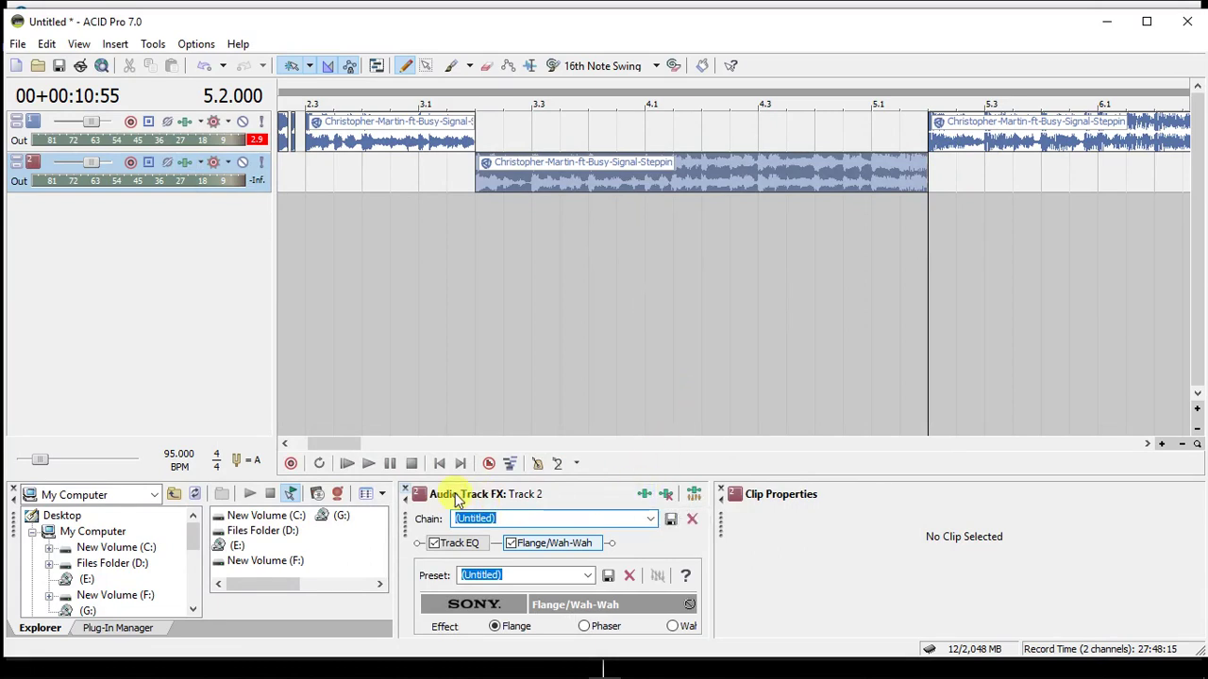
left_click(79, 45)
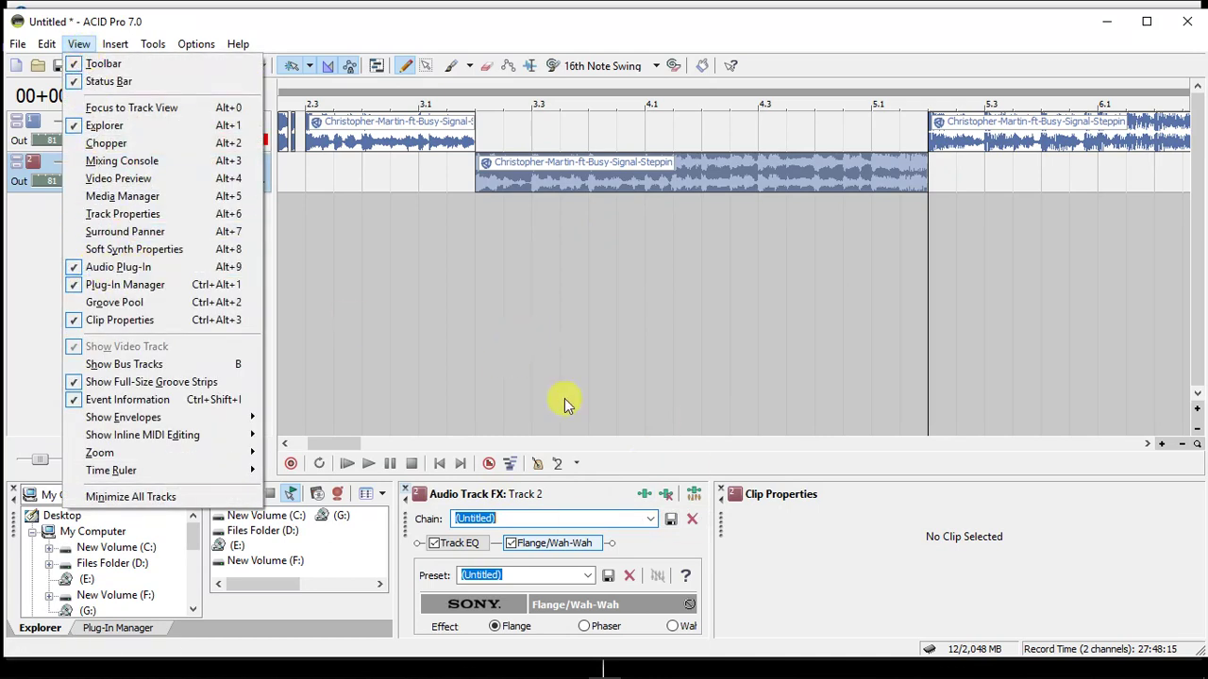
left_click(547, 514)
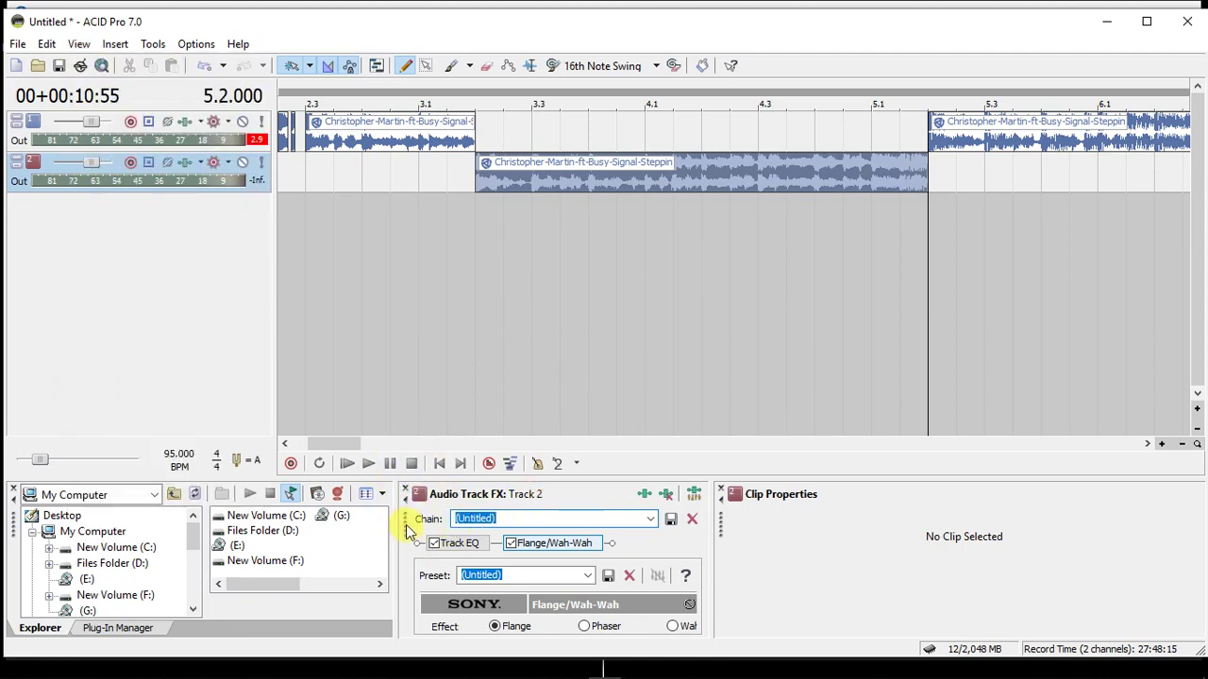
Add a second Sony Flange/Wah-Wah to track 2's chain and enlarge the effect settings area.
left_click(646, 500)
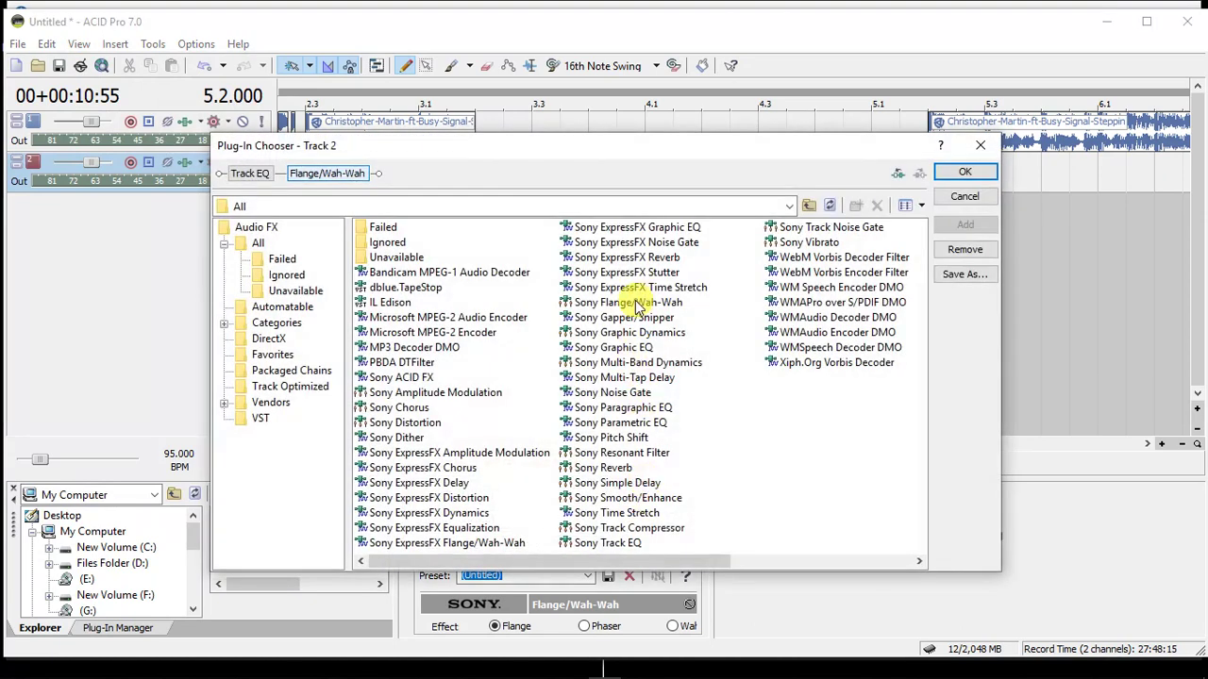
double_click(634, 303)
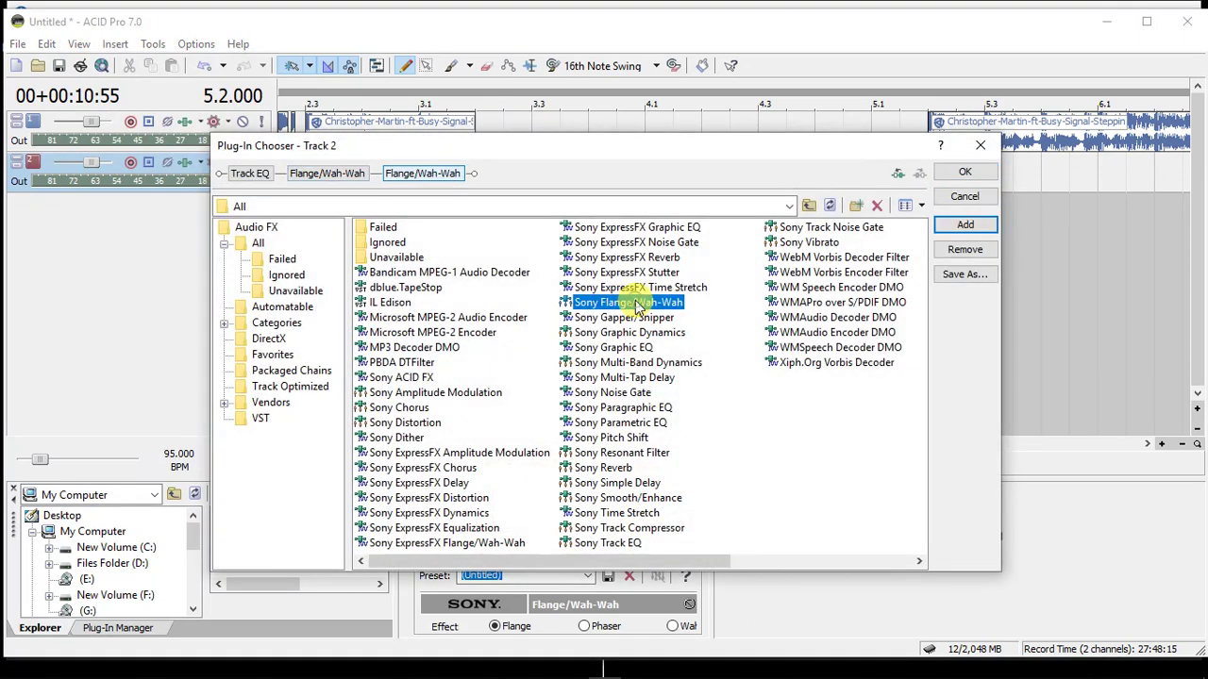
left_click(962, 175)
left_click_drag(610, 480, 585, 398)
left_click(514, 464)
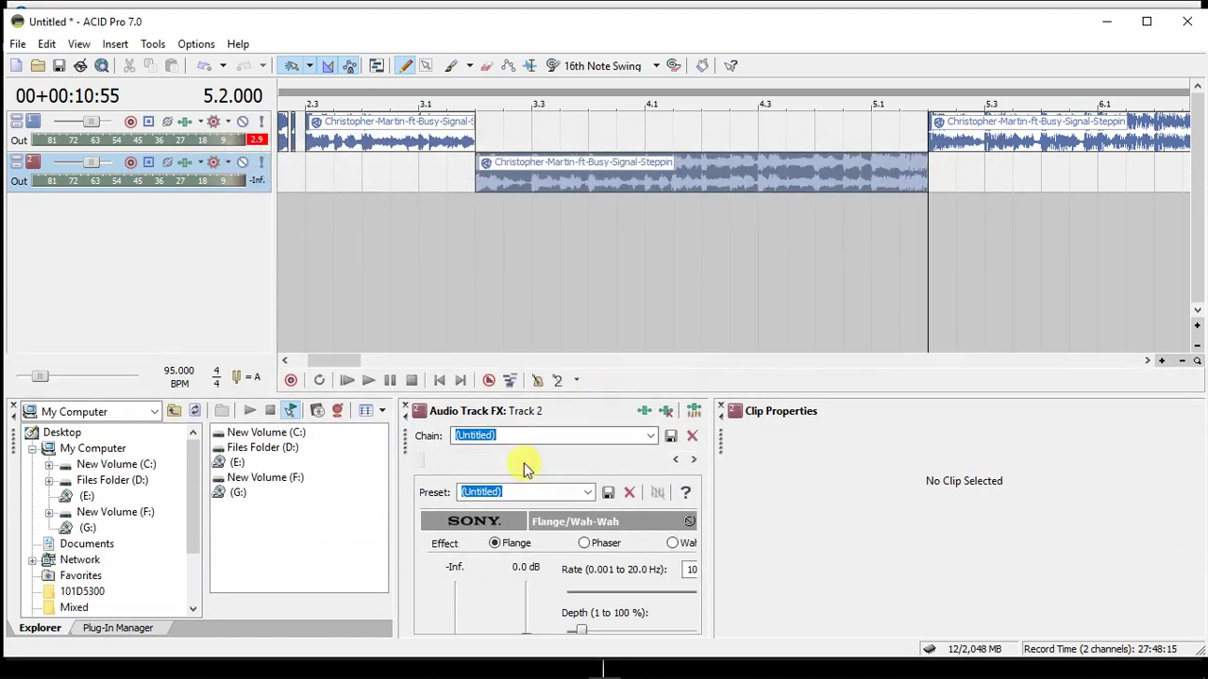
Apply the Slow flange preset to the last Flange/Wah-Wah in track 2's chain.
left_click(587, 492)
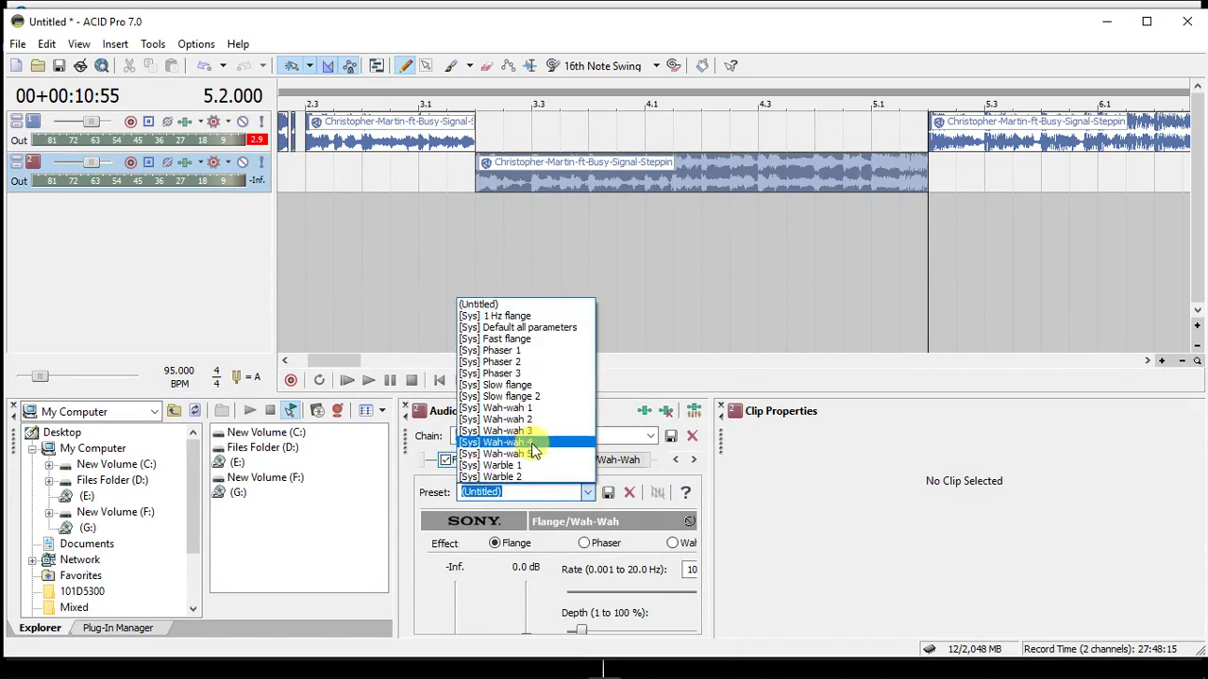
key("Escape")
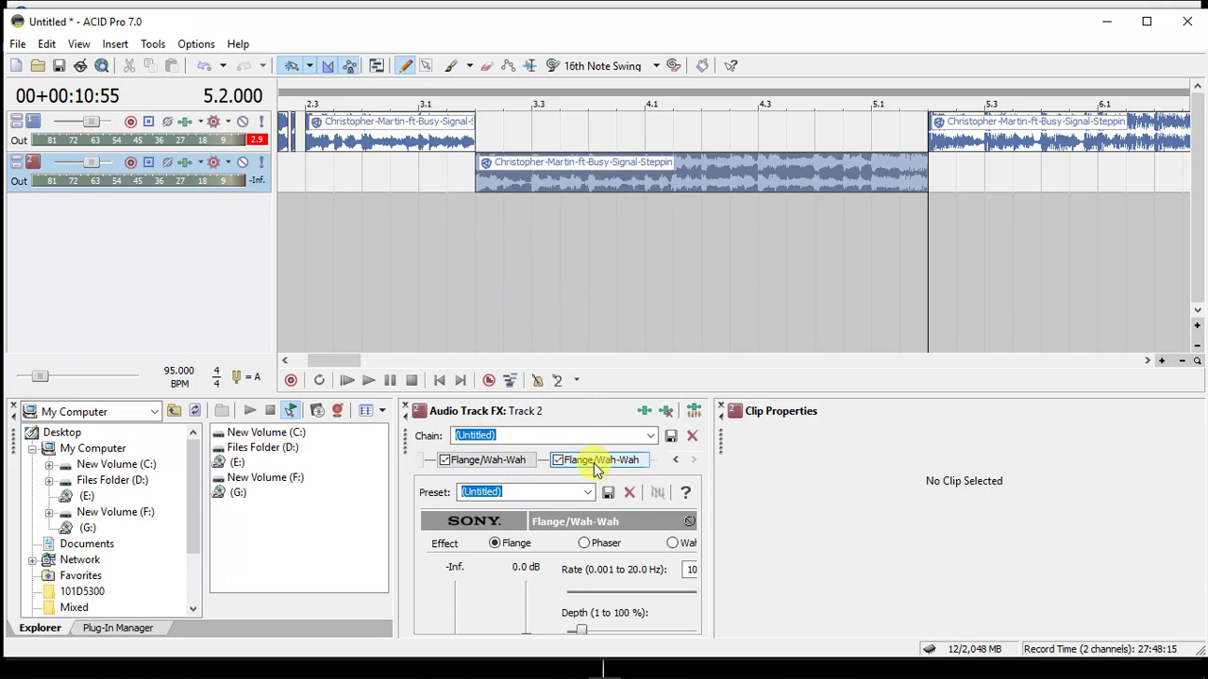
left_click(587, 491)
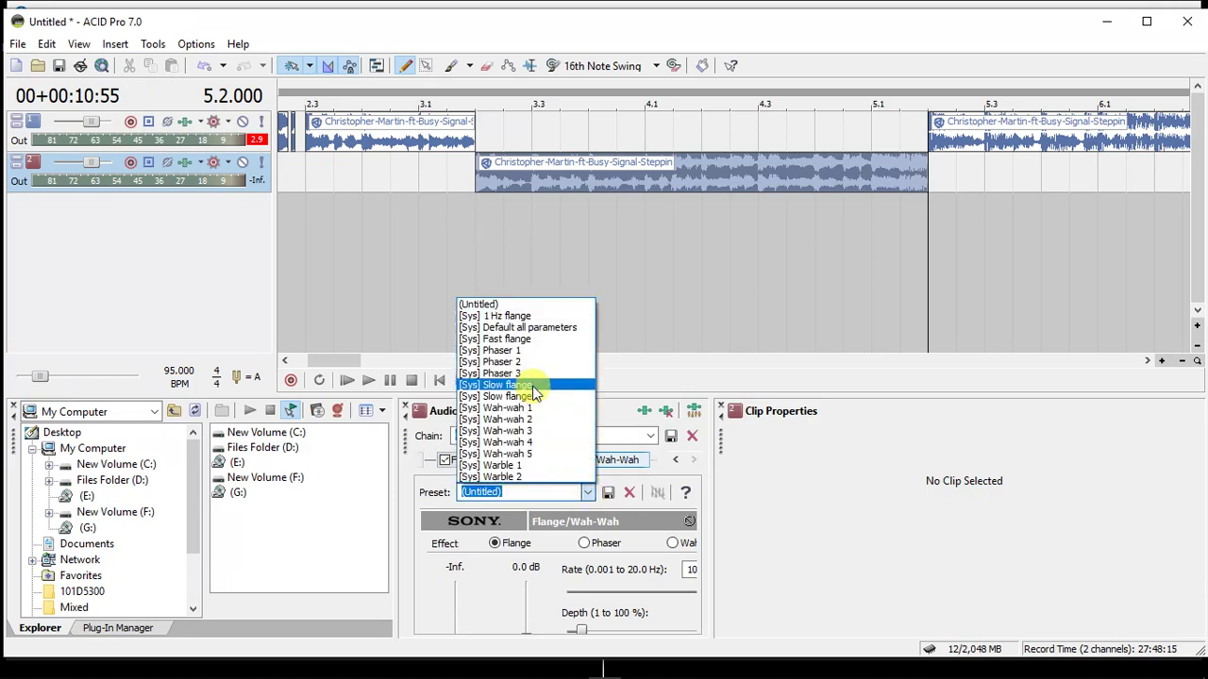
left_click(508, 385)
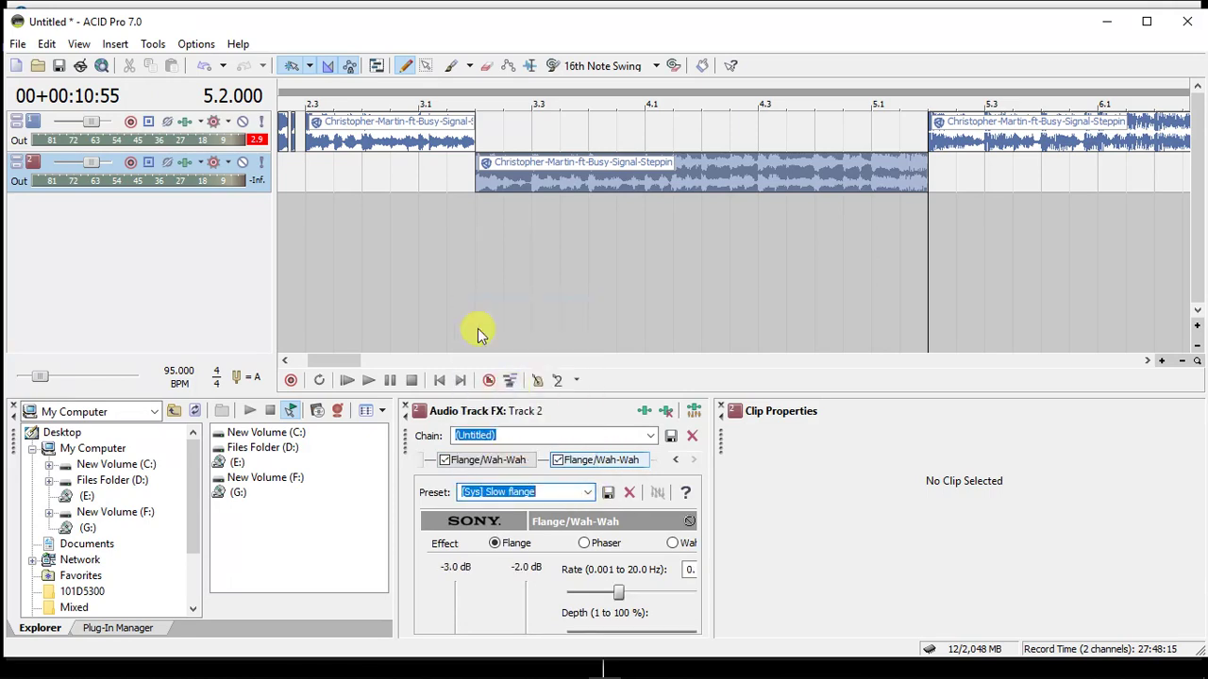
Compare the section by playing from 3.1.000 with the Slow flange effect bypassed and again with it enabled.
left_click(418, 170)
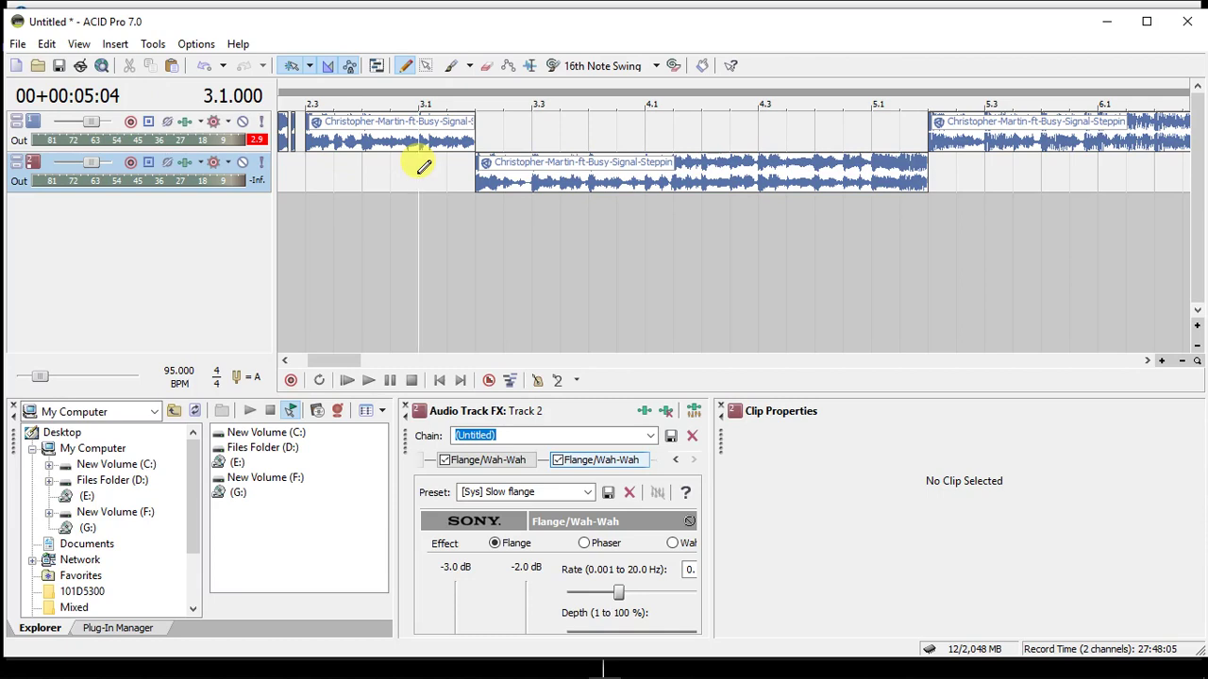
left_click(558, 460)
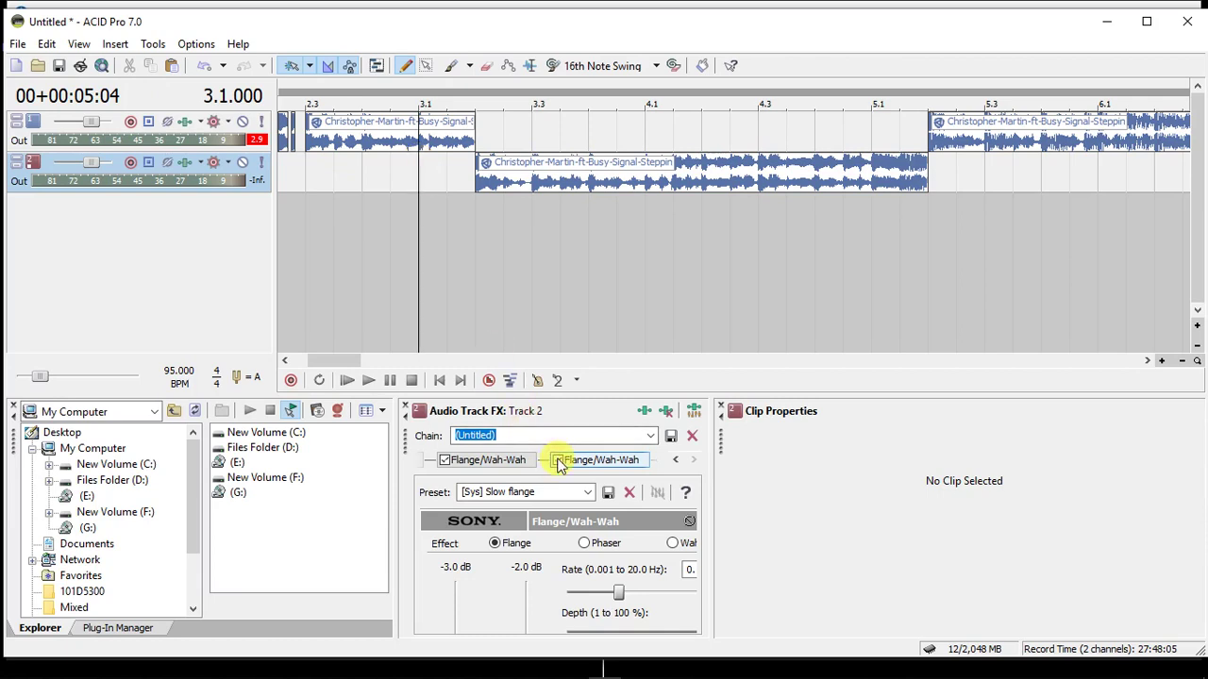
key("space")
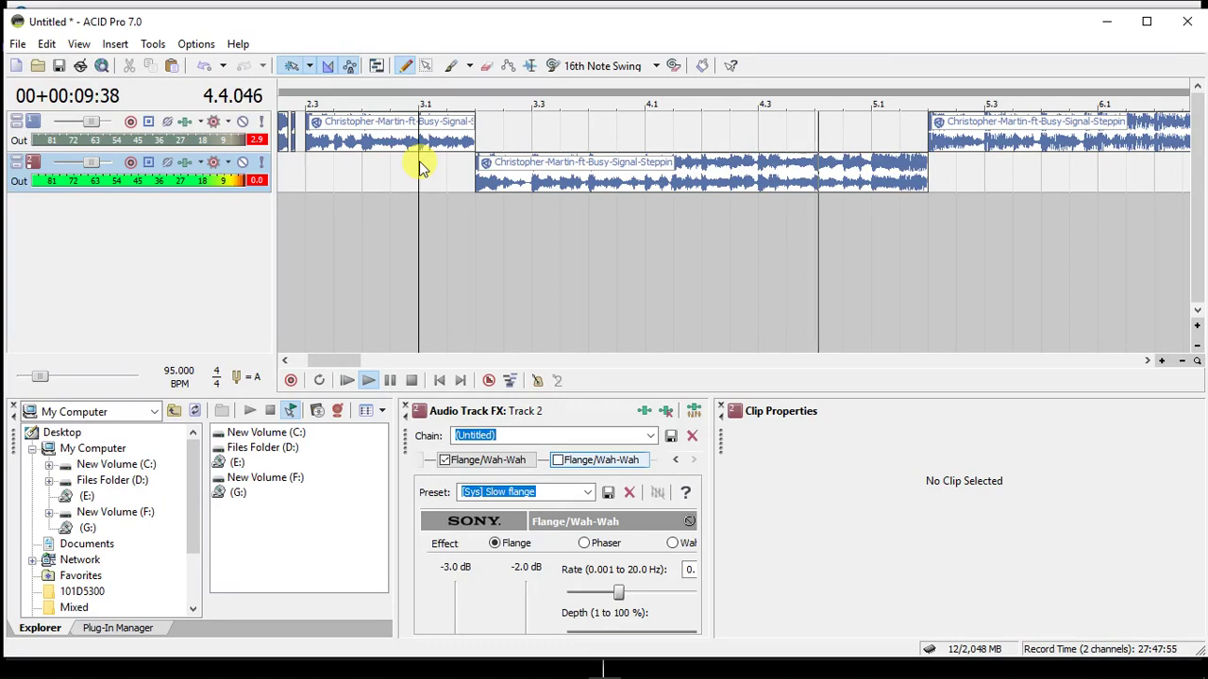
key("space")
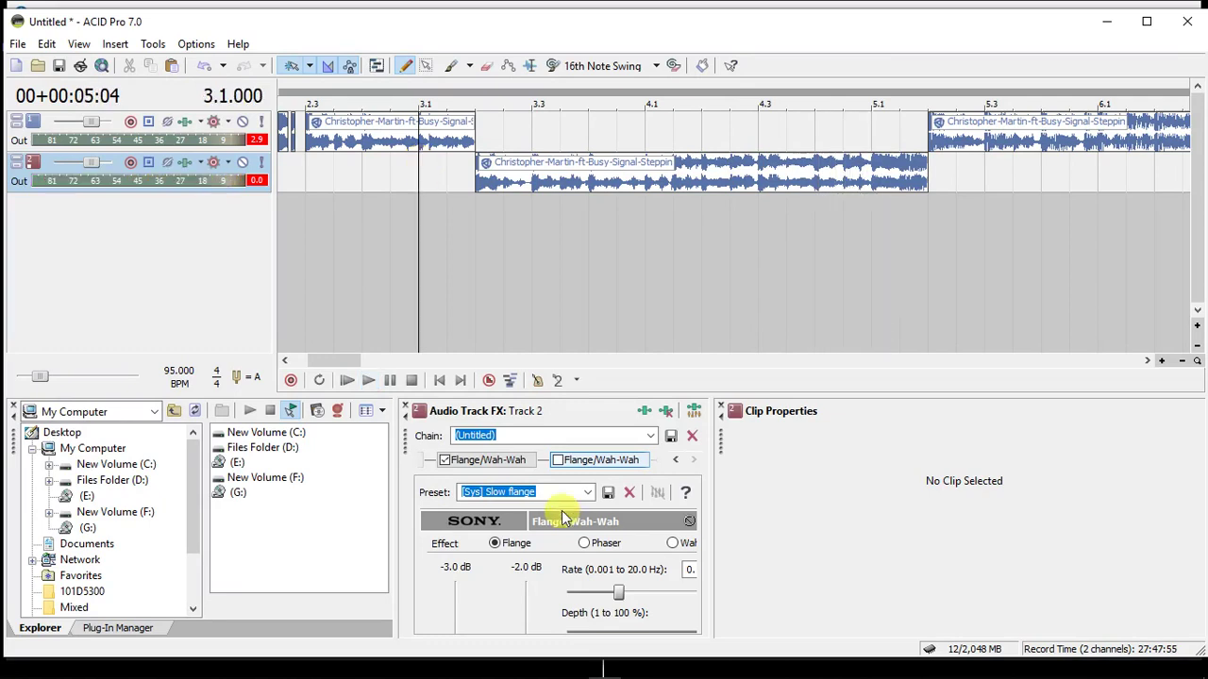
left_click(557, 460)
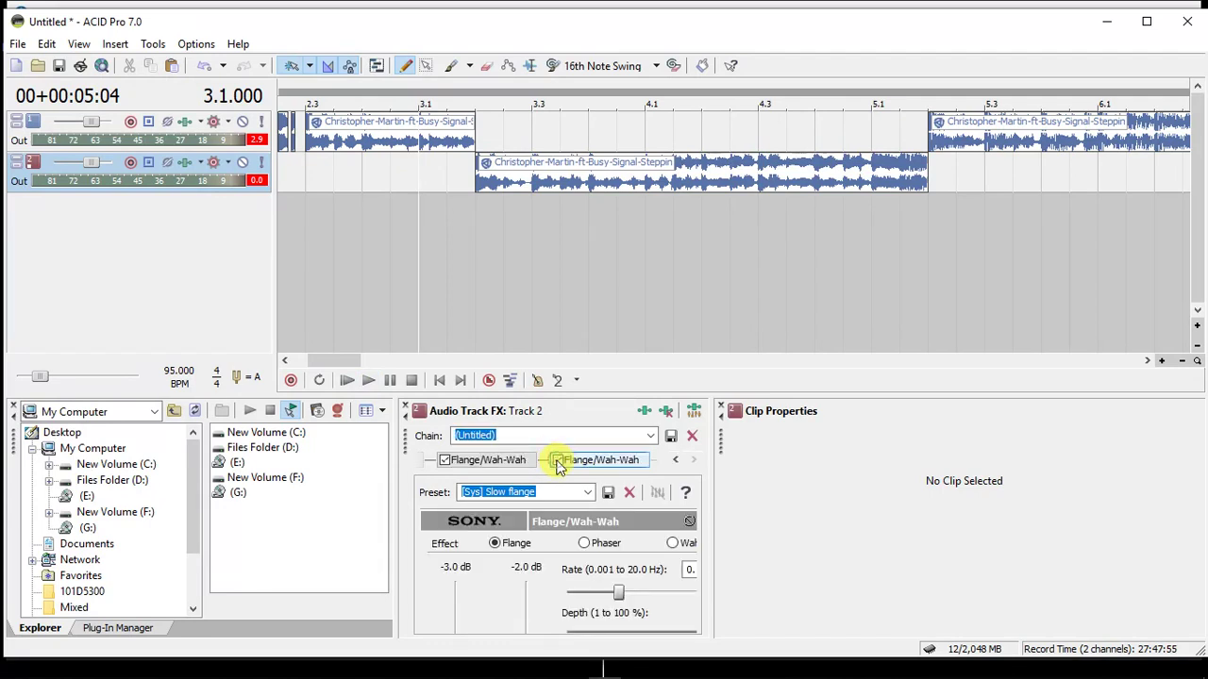
key("space")
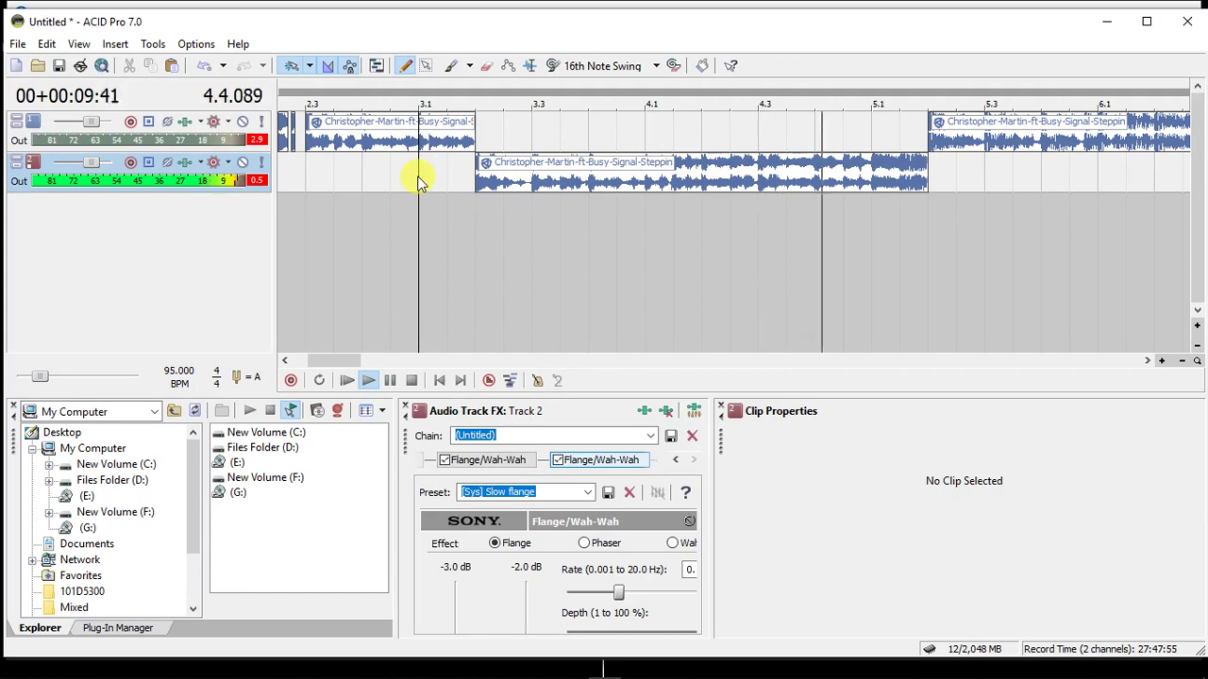
key("space")
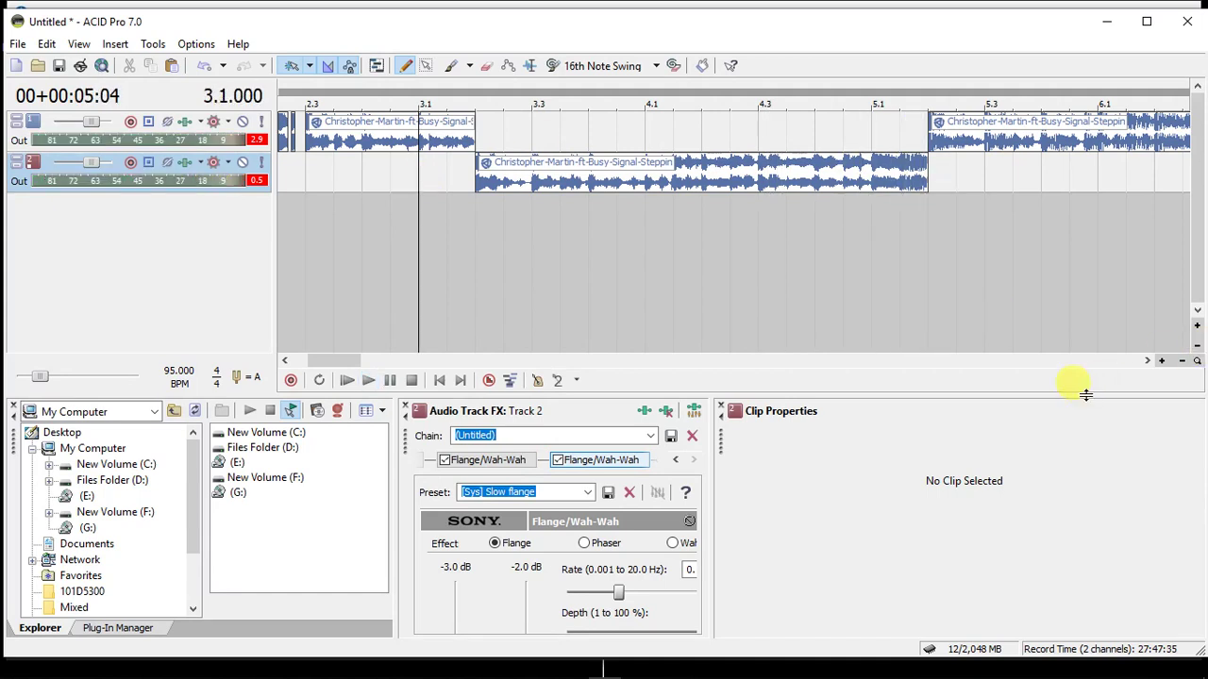
left_click_drag(1085, 394, 1086, 409)
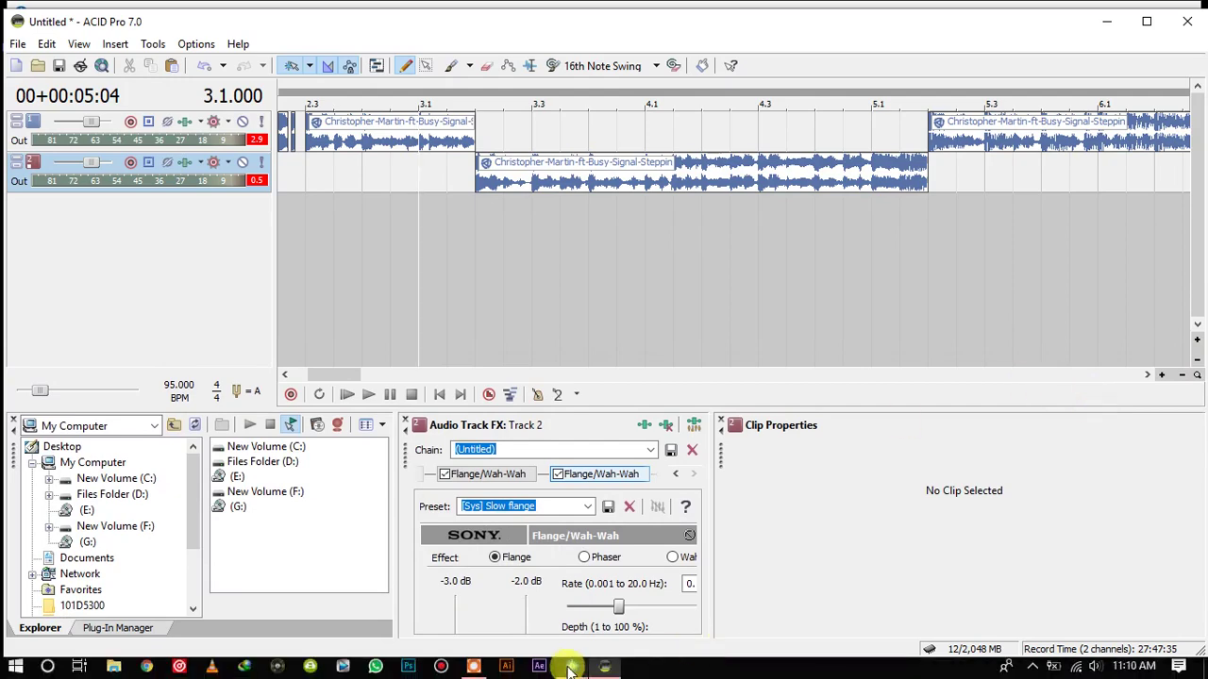
Switch to Serato DJ Pro and select the song Get You Alone Extended.
left_click(571, 667)
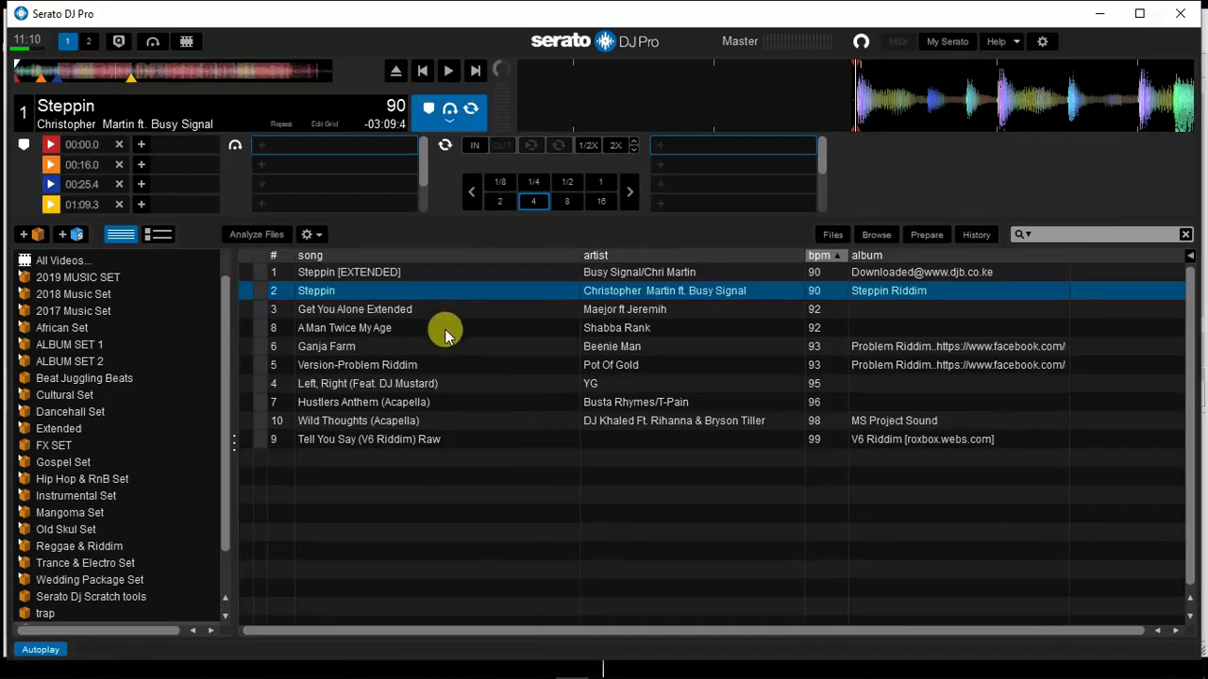
left_click(411, 311)
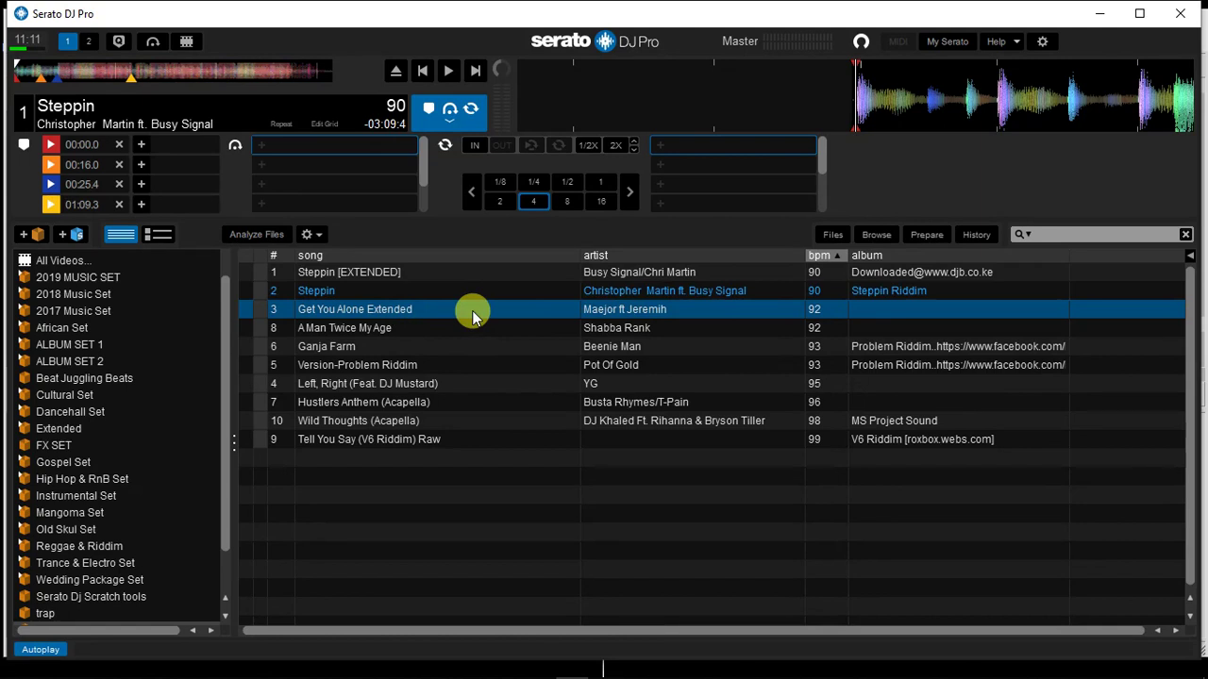
mouse_move(566, 672)
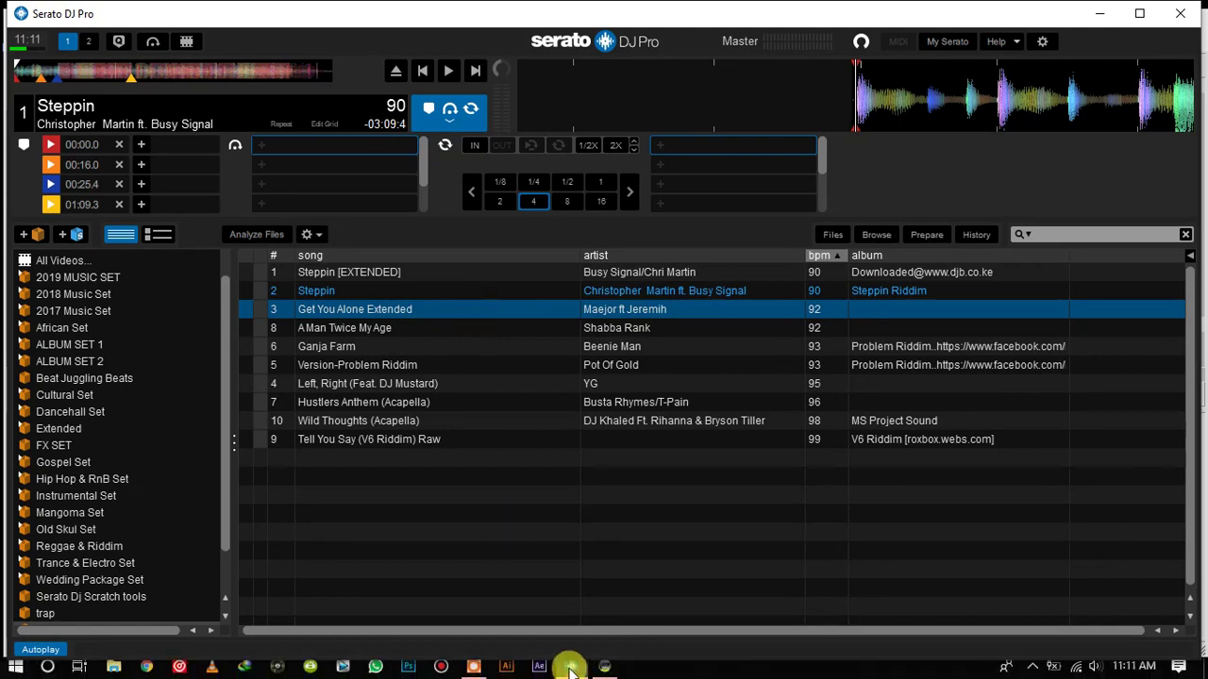
left_click(474, 665)
left_click(625, 634)
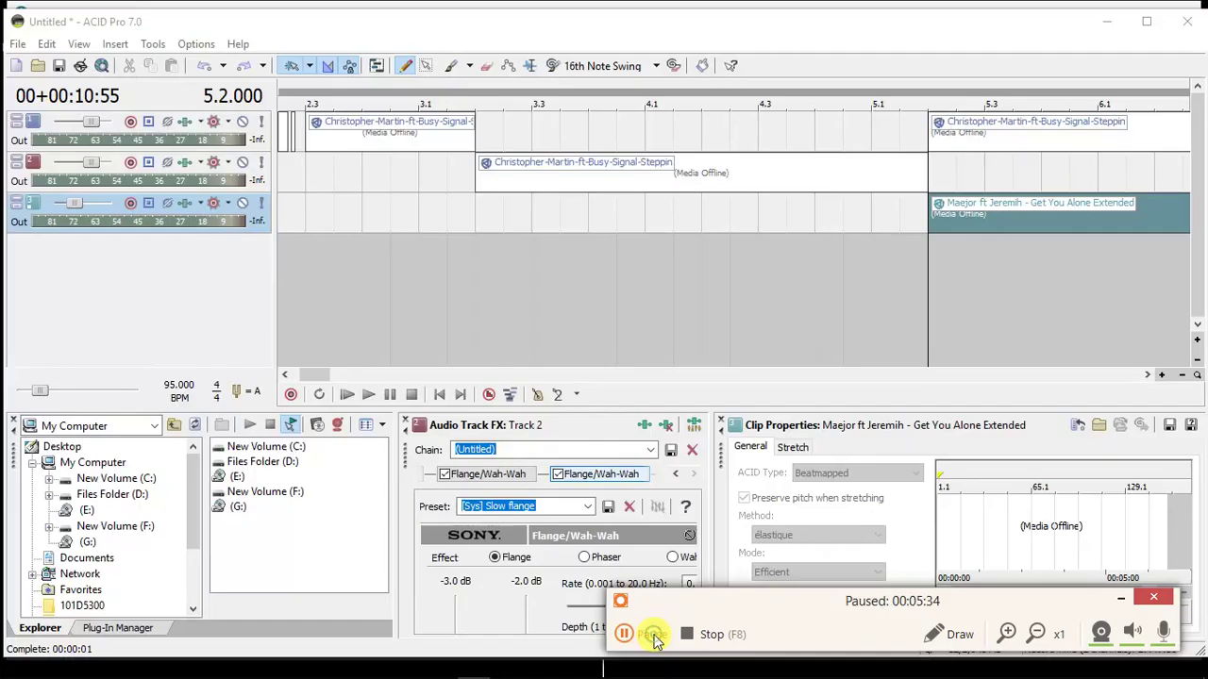
left_click(654, 635)
left_click(841, 30)
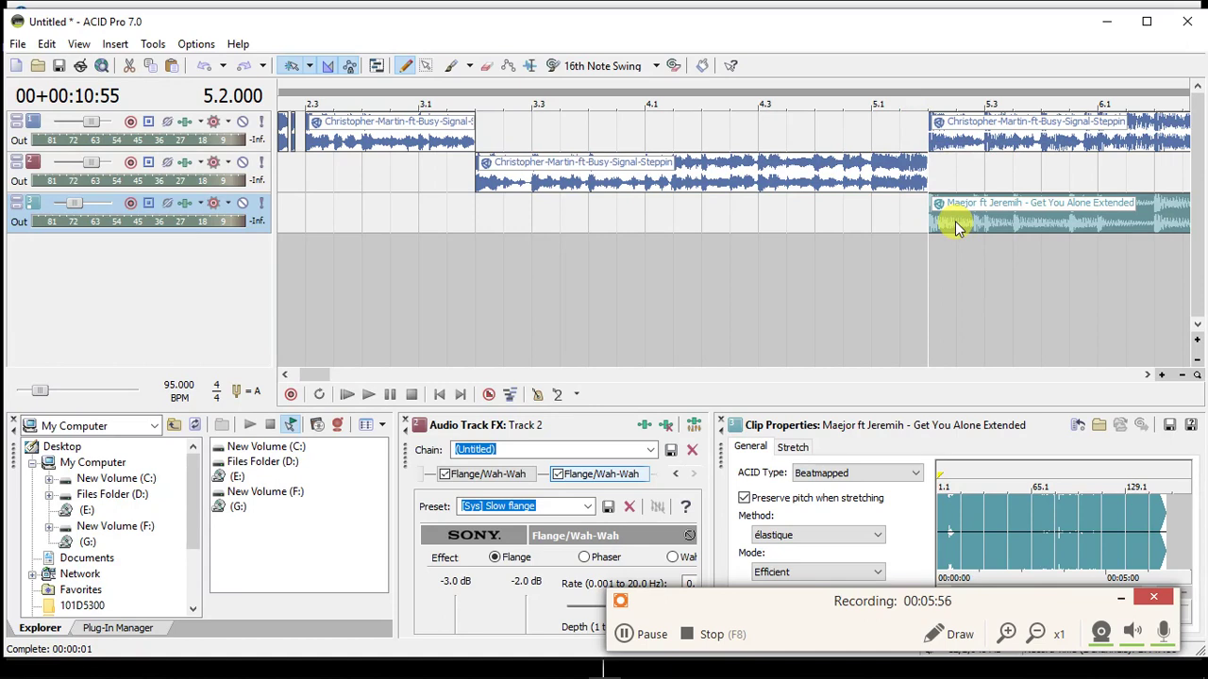
Reset the volume of the Get You Alone Extended track to 0.0 dB.
mouse_move(90, 206)
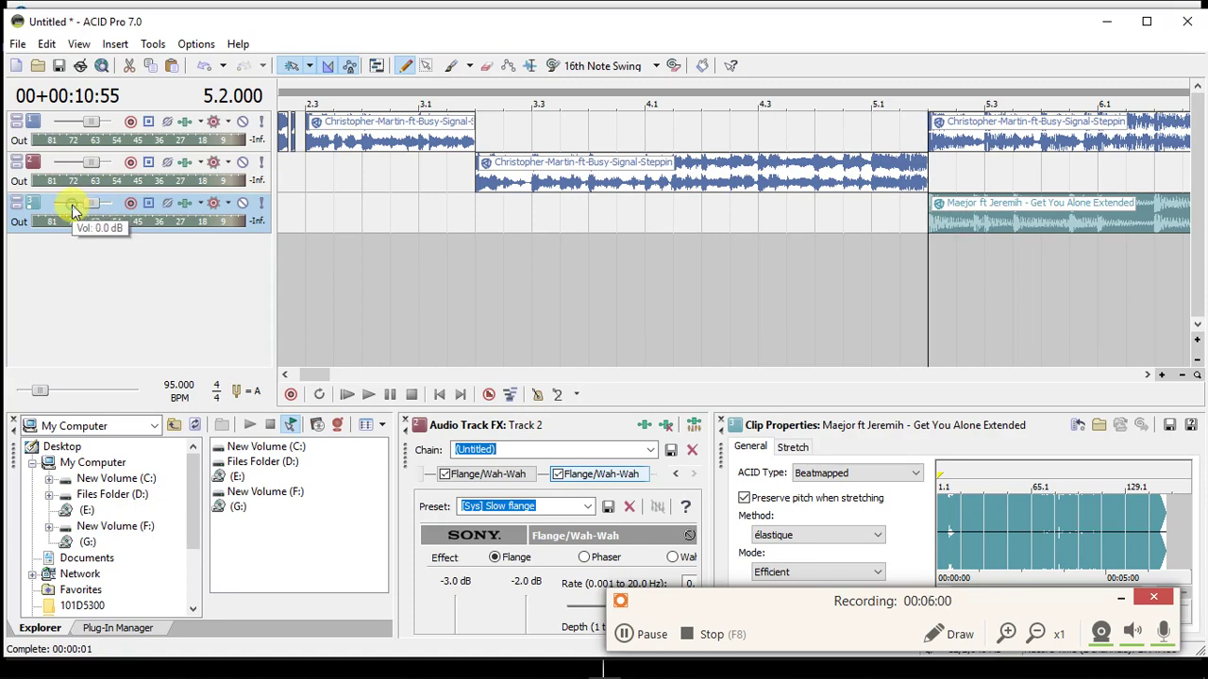
double_click(74, 210)
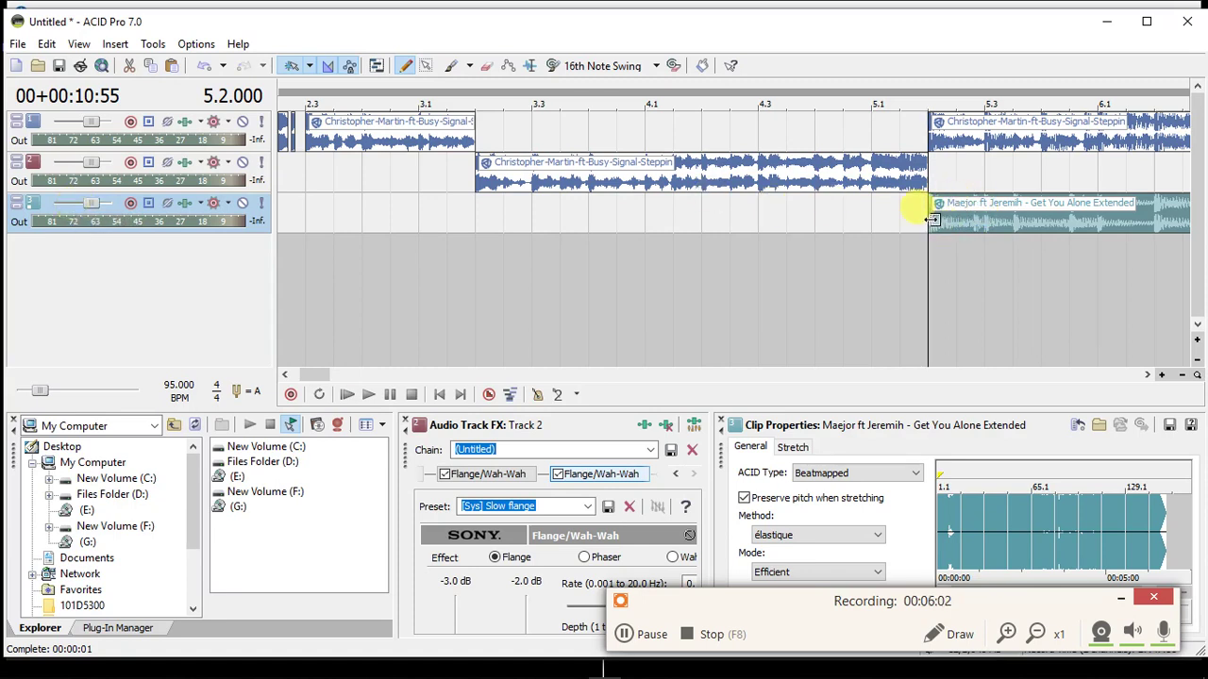
left_click(305, 202)
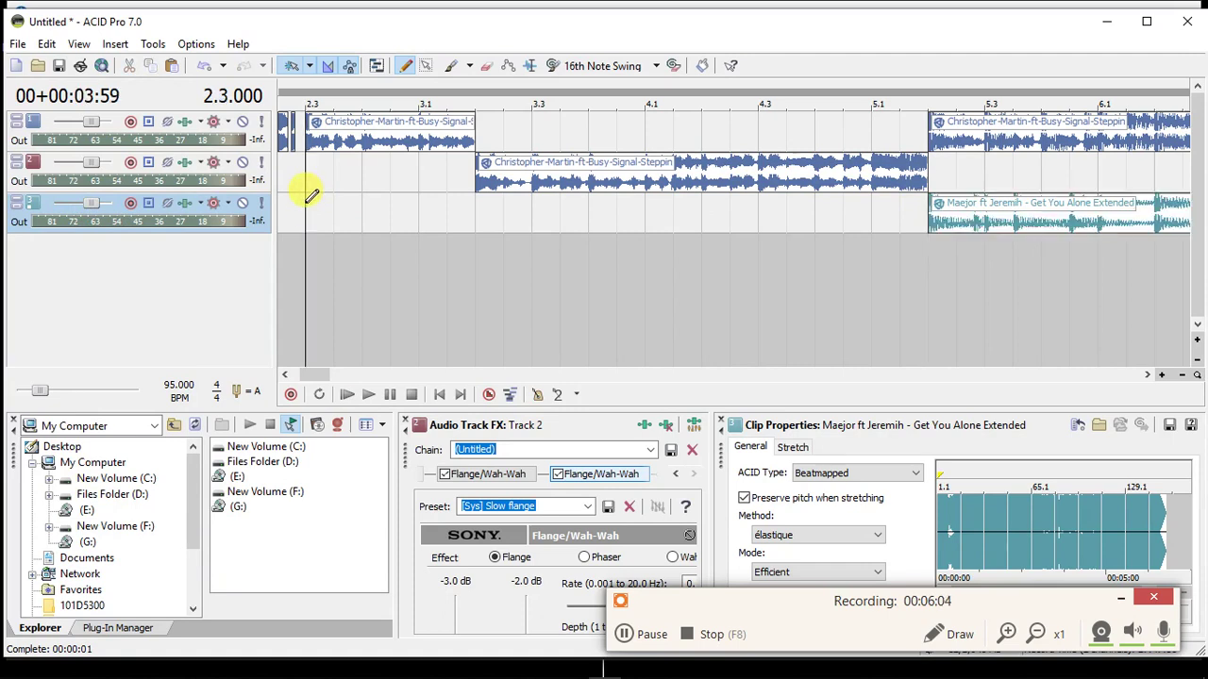
left_click(477, 177)
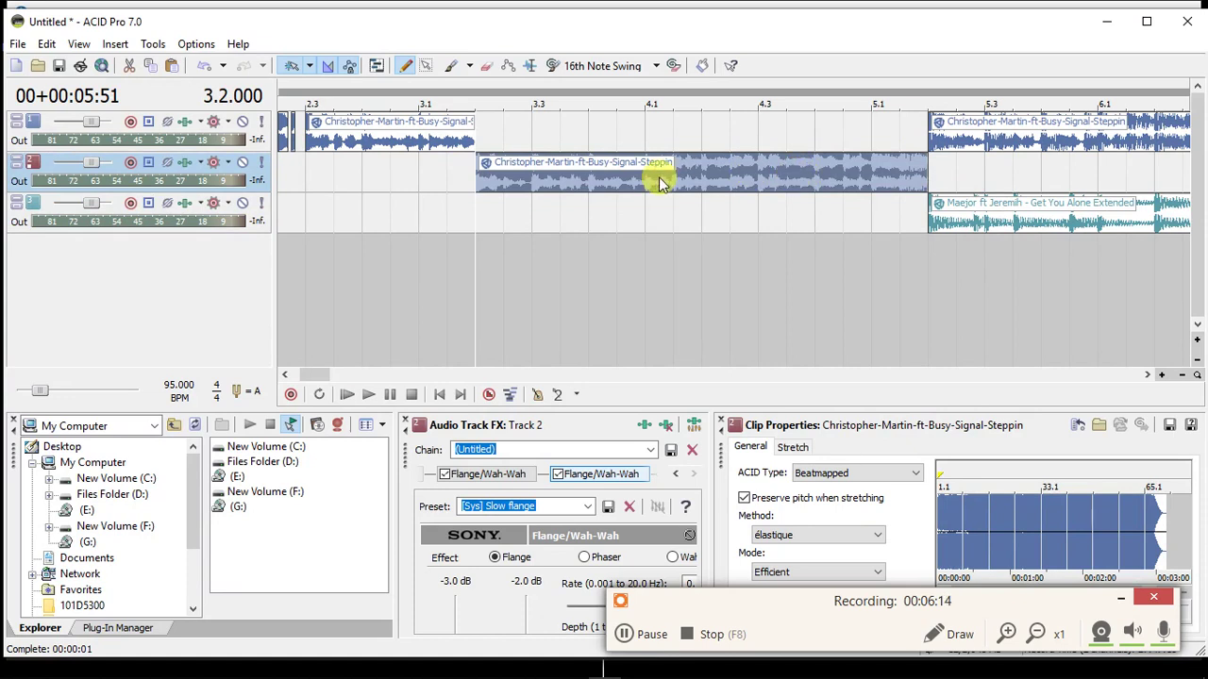
Play the arrangement from 2.3.000 and insert a marker at 4.2.000.
left_click(305, 174)
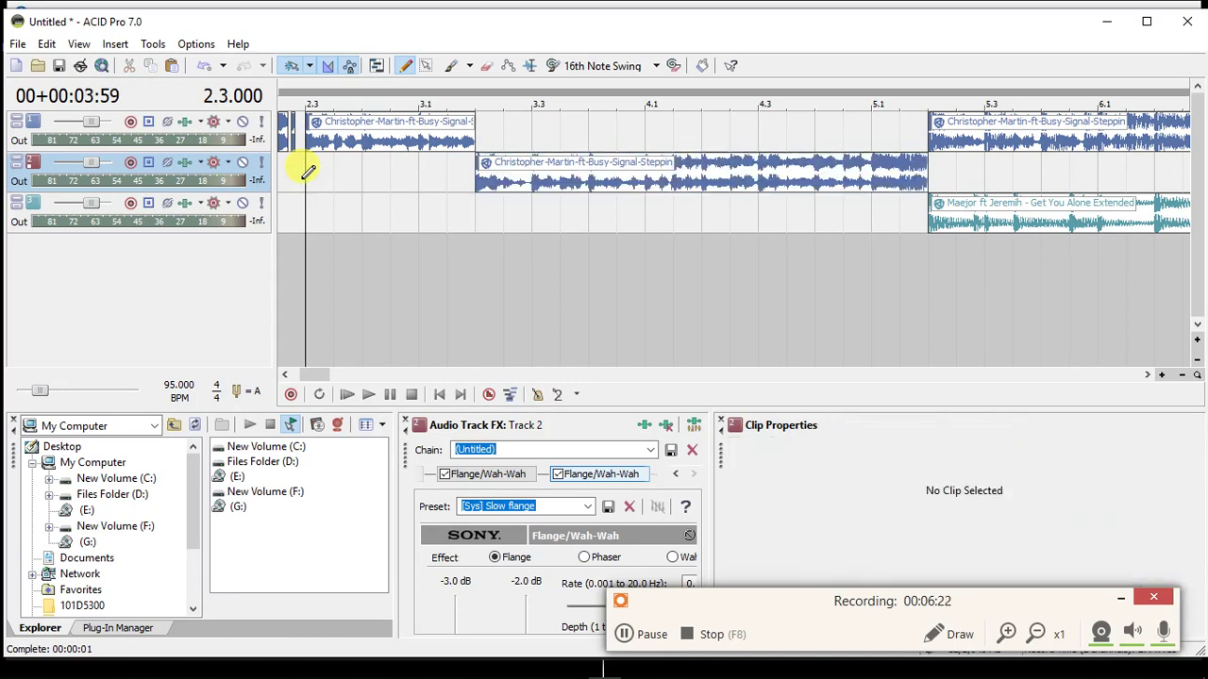
key("space")
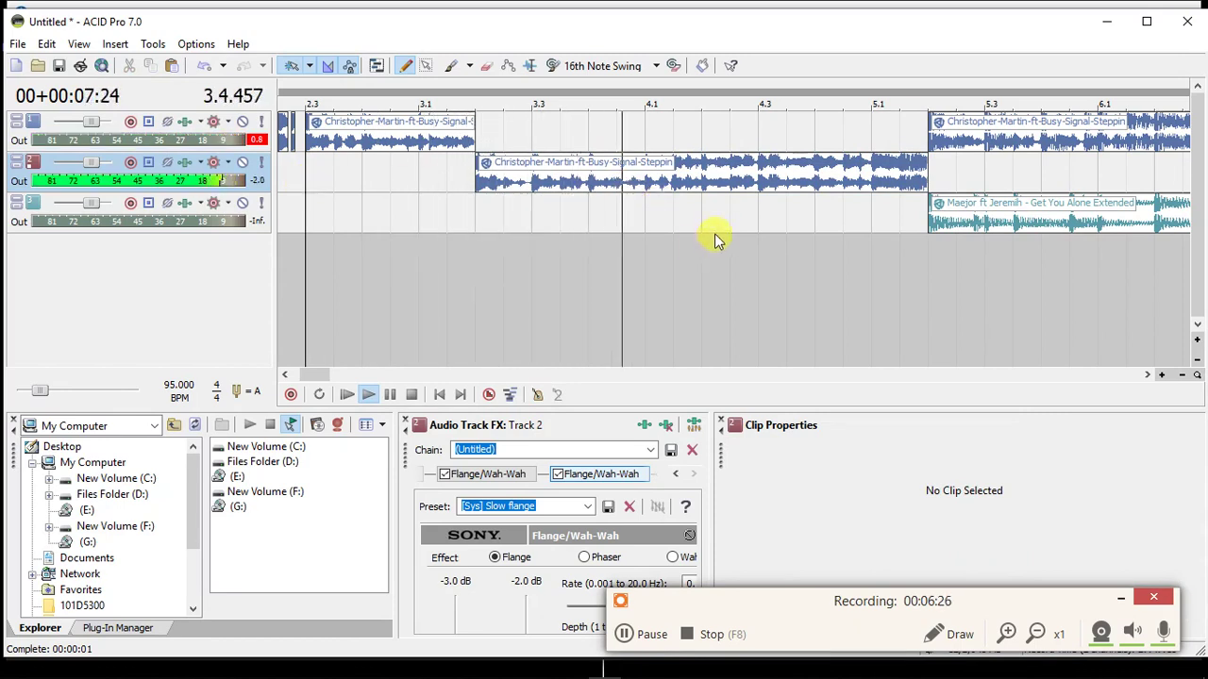
left_click(701, 195)
key("space")
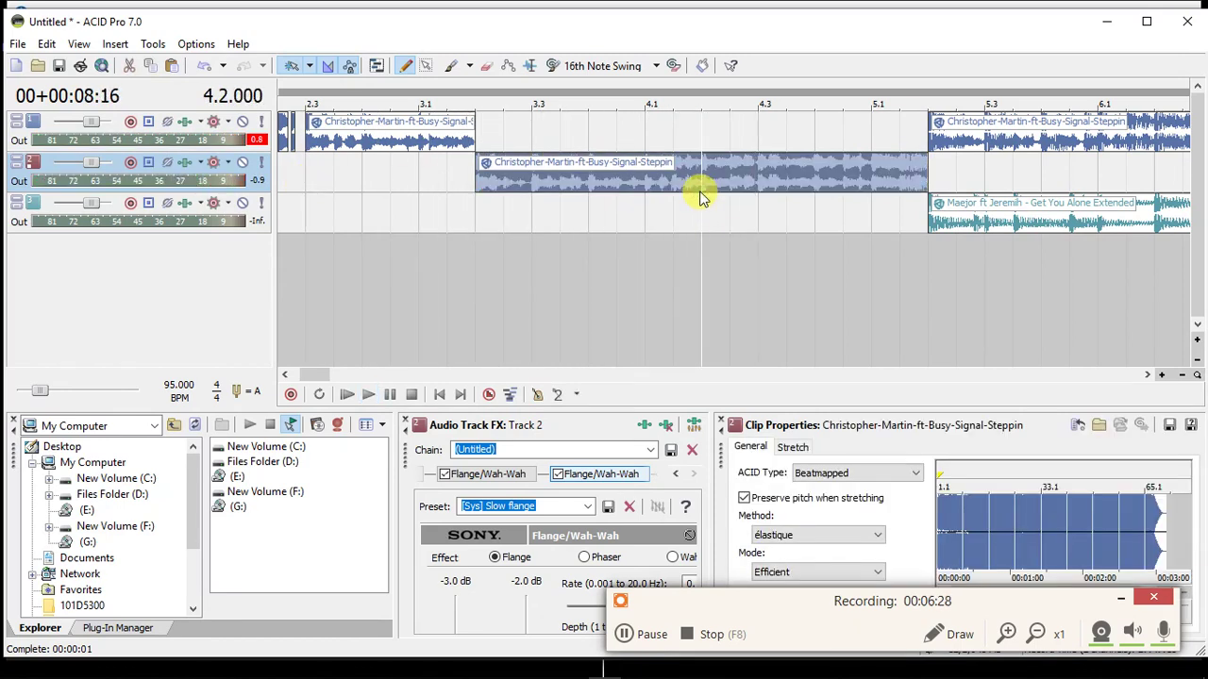
key("m")
Inspect the opening waveform of the Get You Alone Extended clip at 5.2.000 and place the cursor at 5.2.048.
left_click(931, 215)
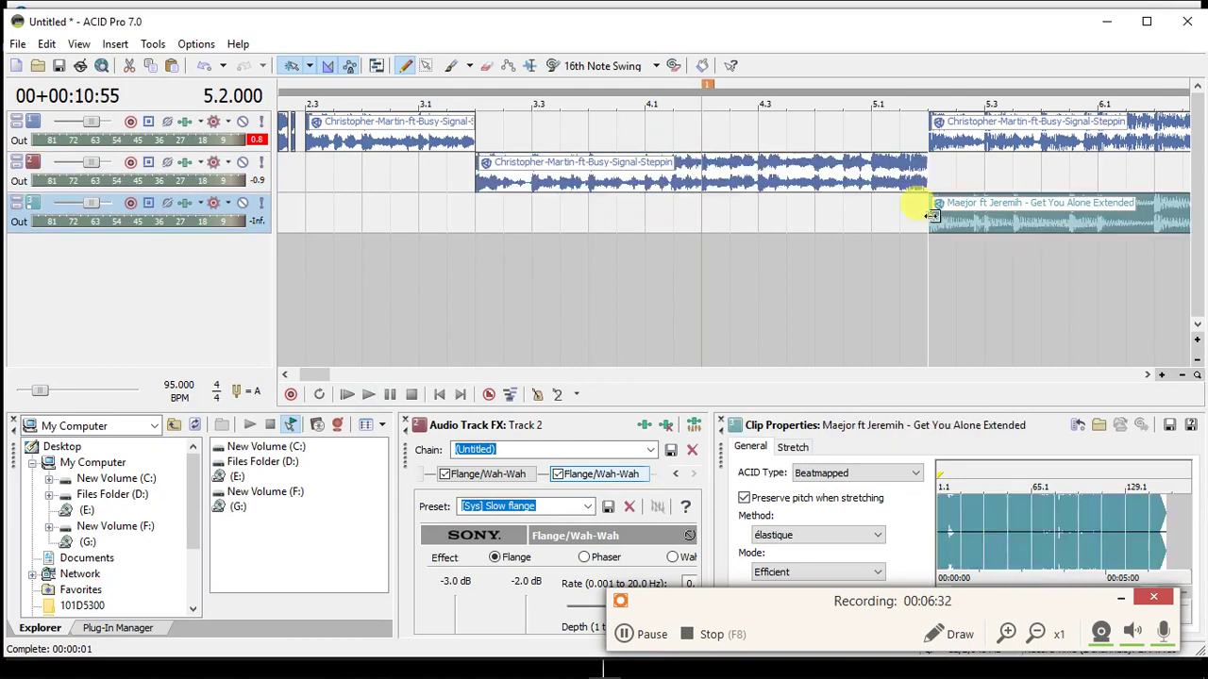
scroll(931, 217, "up", 2)
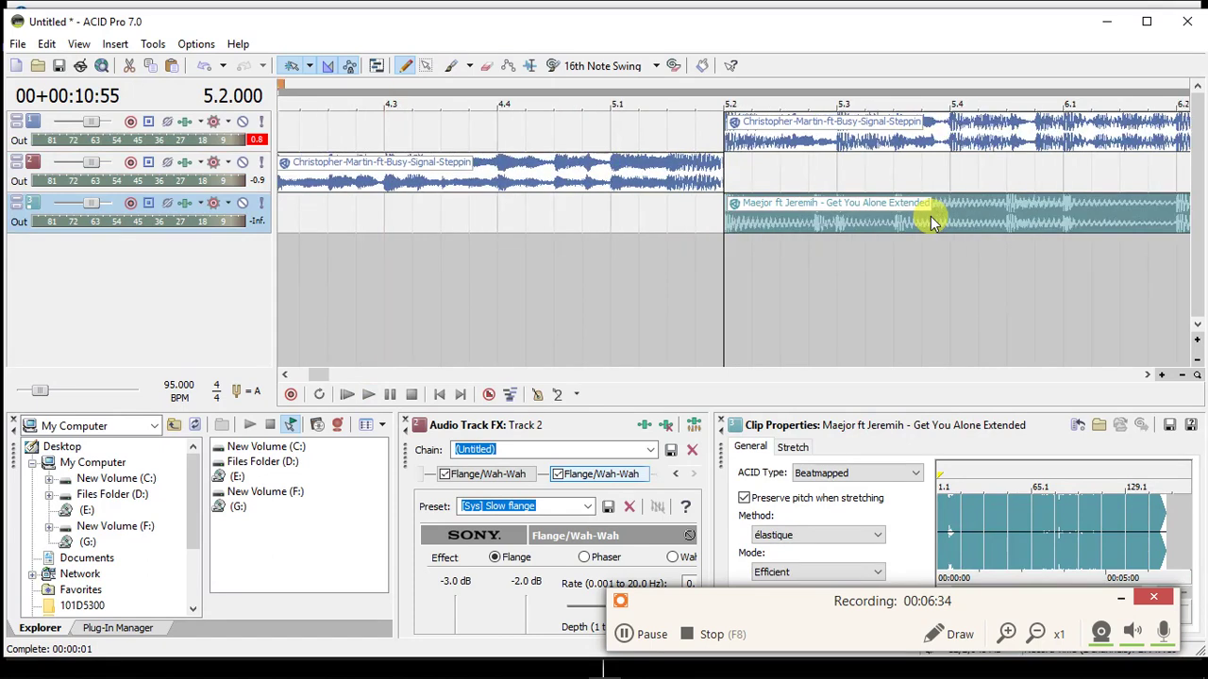
scroll(931, 222, "up", 3)
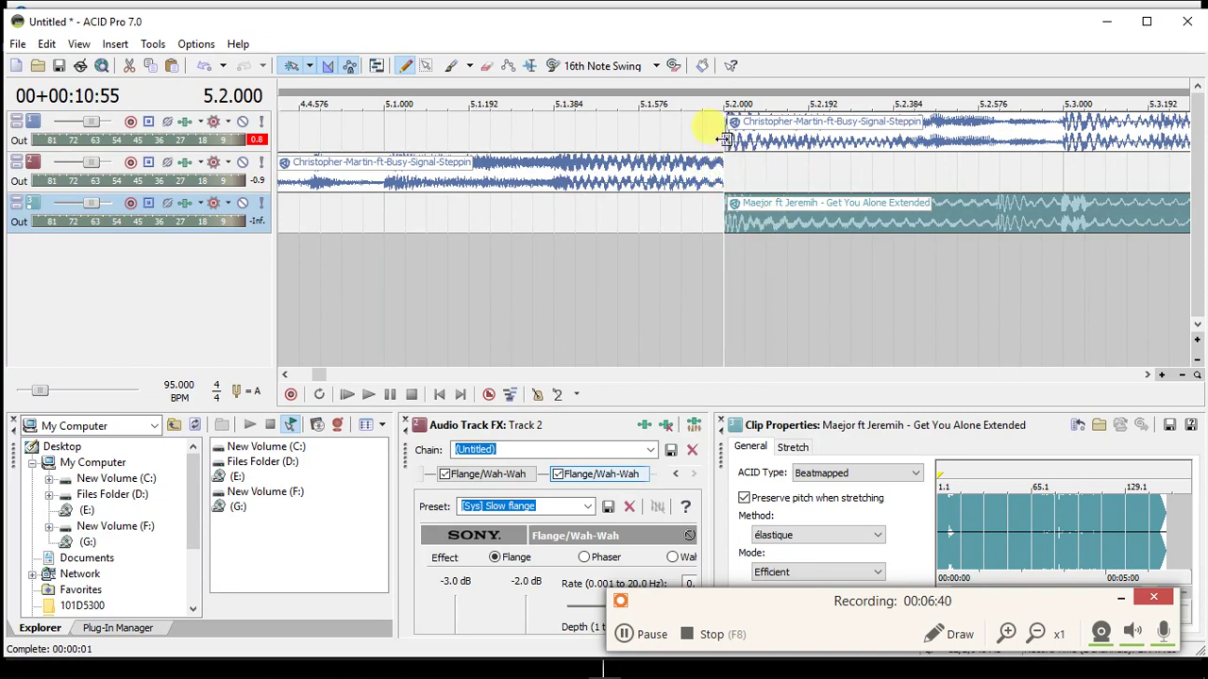
left_click(744, 222)
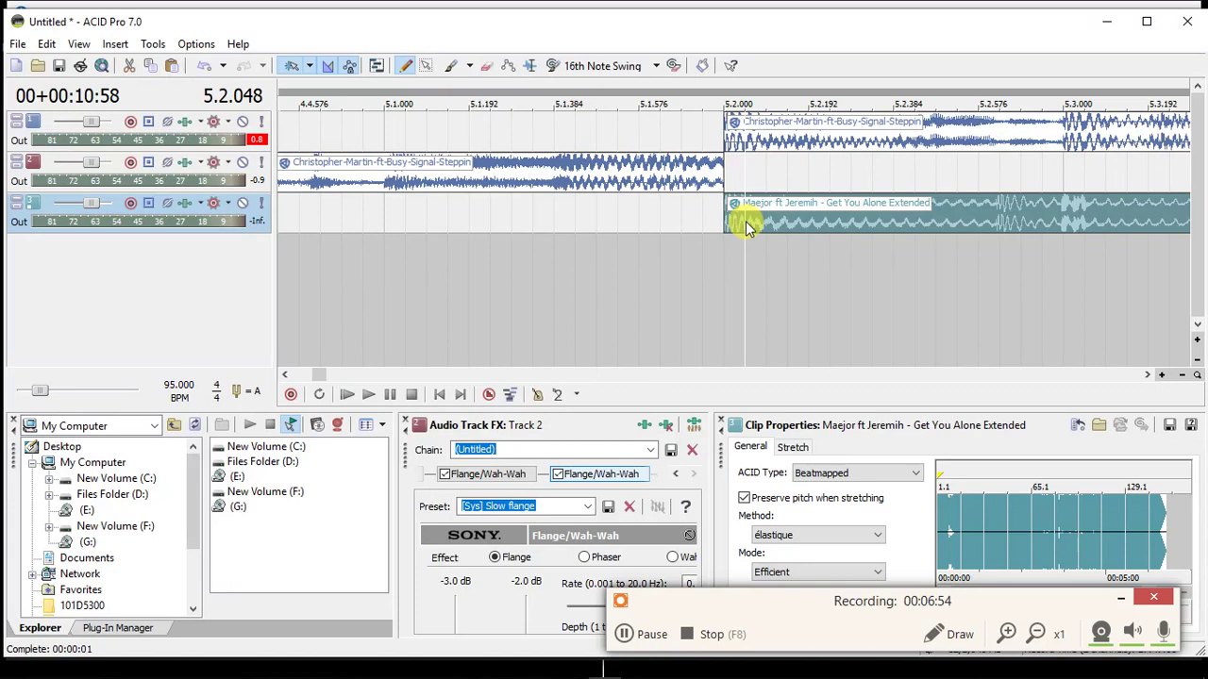
left_click(626, 634)
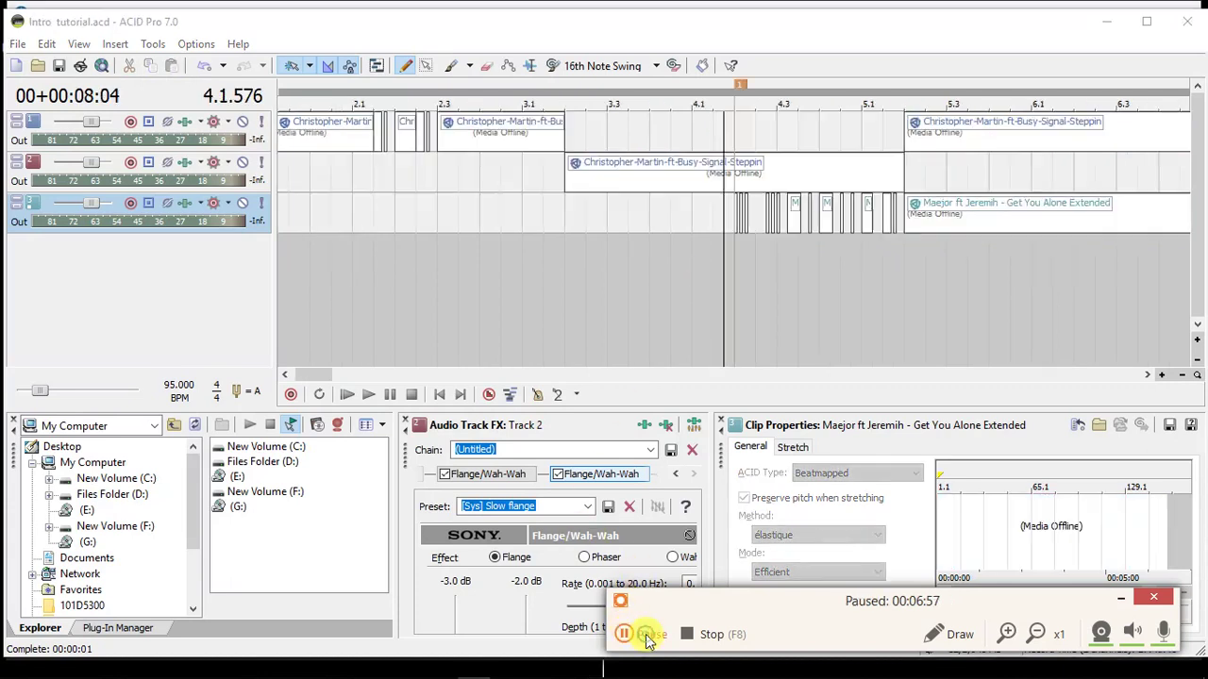
left_click(626, 634)
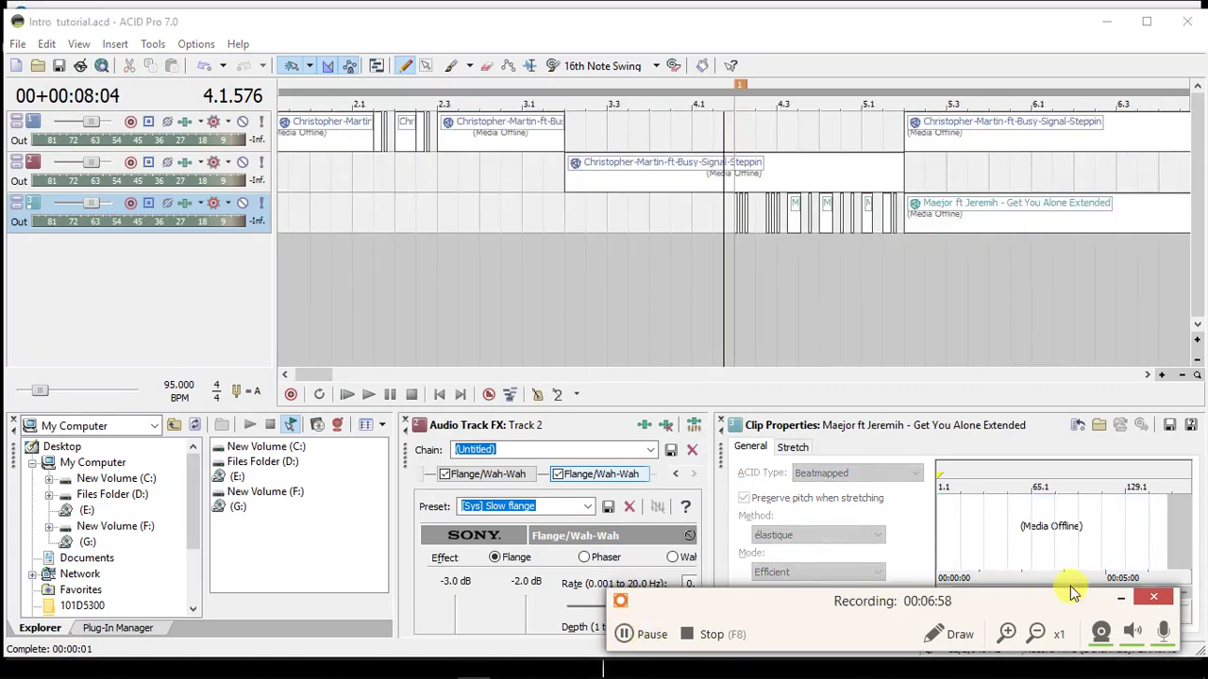
left_click(1121, 597)
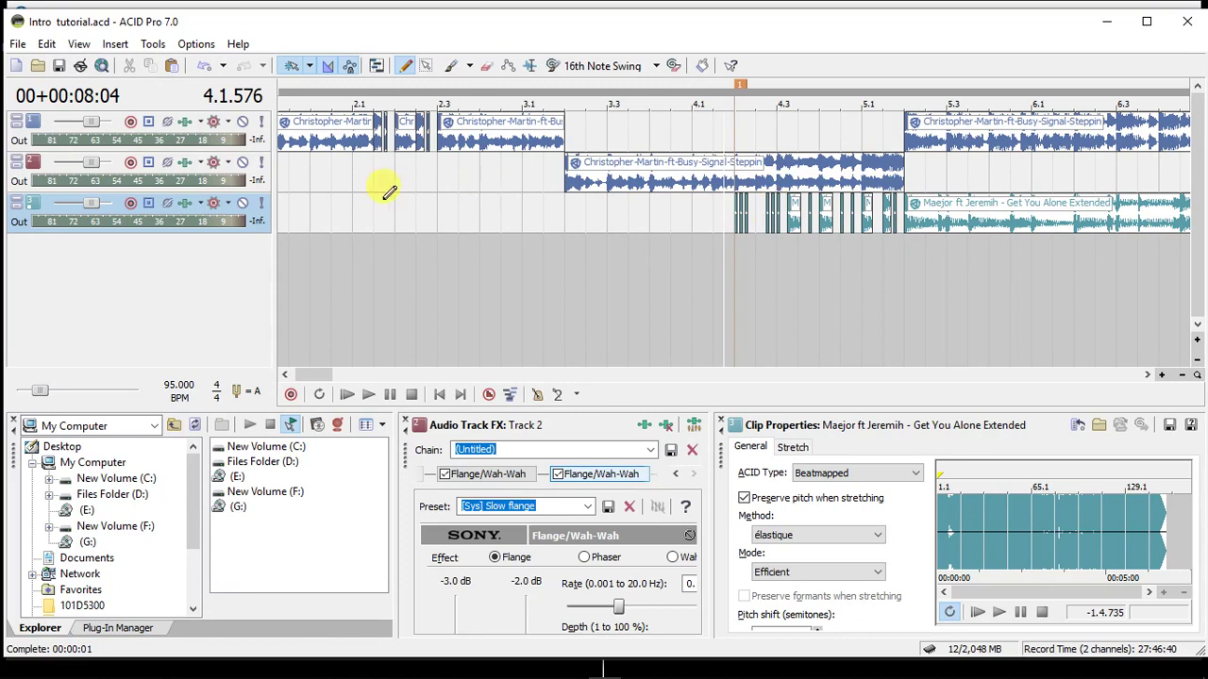
Play the Intro tutorial project from 1.4.000 and place the cursor at 4.1.384, just ahead of the sliced section.
left_click(309, 213)
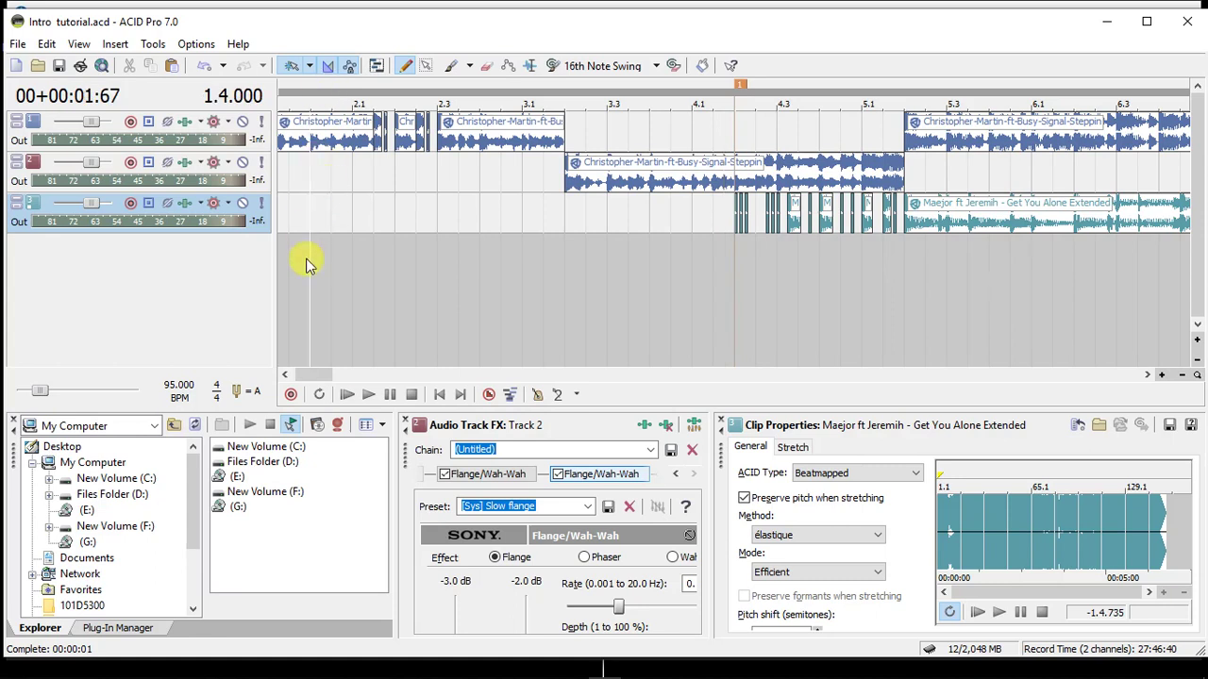
key("space")
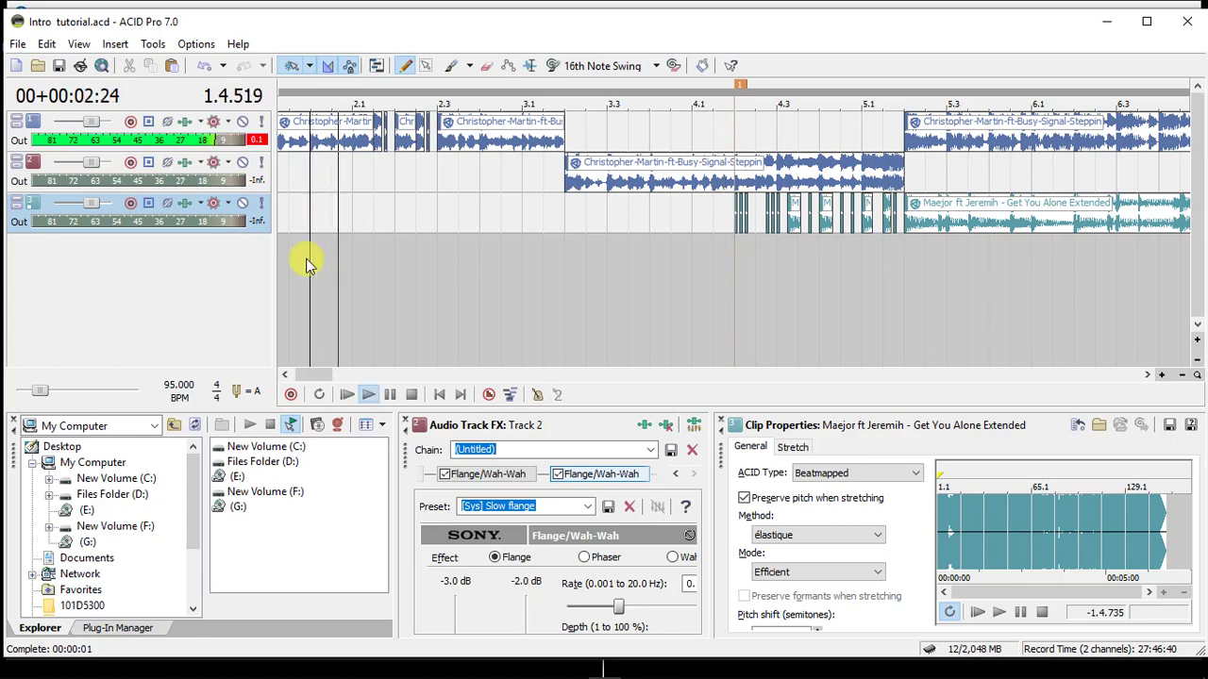
left_click(326, 374)
left_click(324, 210)
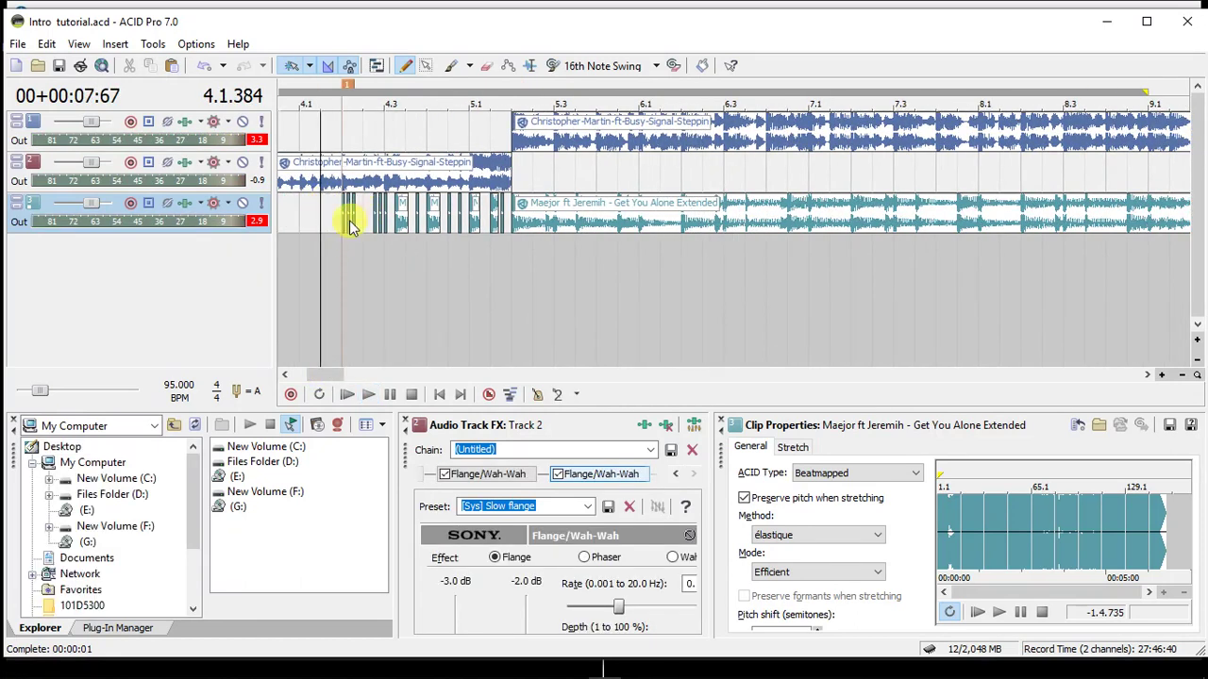
Examine the spacing, lengths and pitch shifts of the Get You Alone slices on track 3 between 4.2.000 and 5.2.000.
scroll(373, 227, "up", 5)
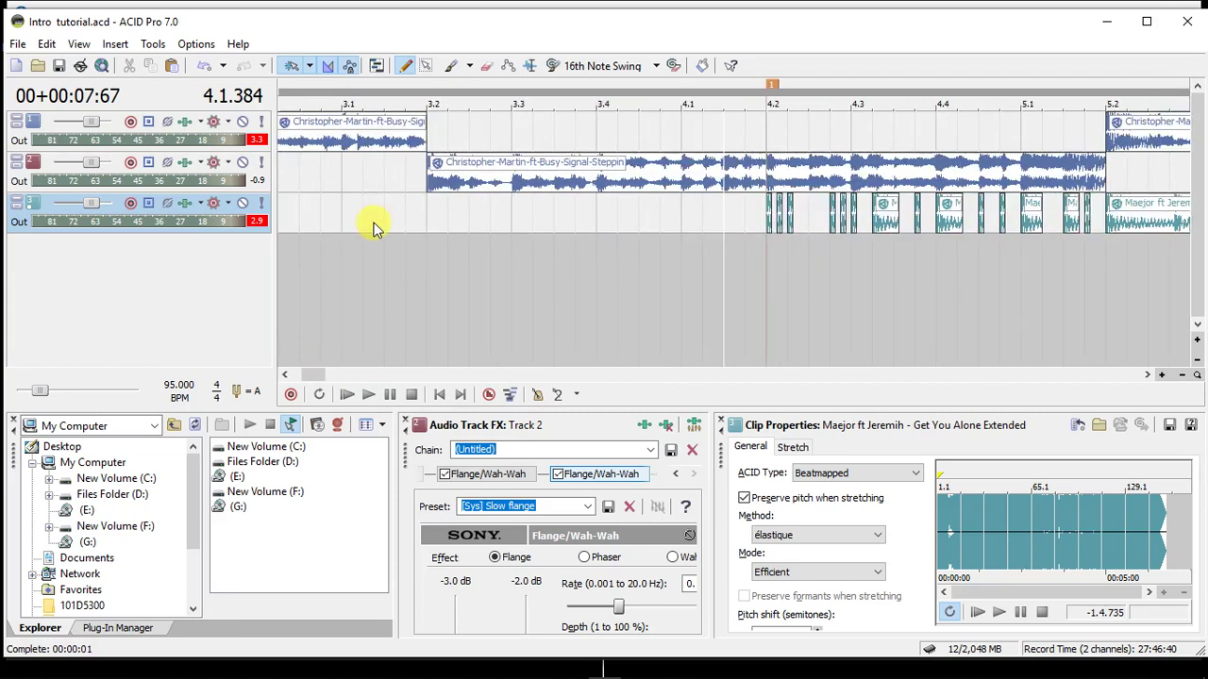
left_click(1147, 376)
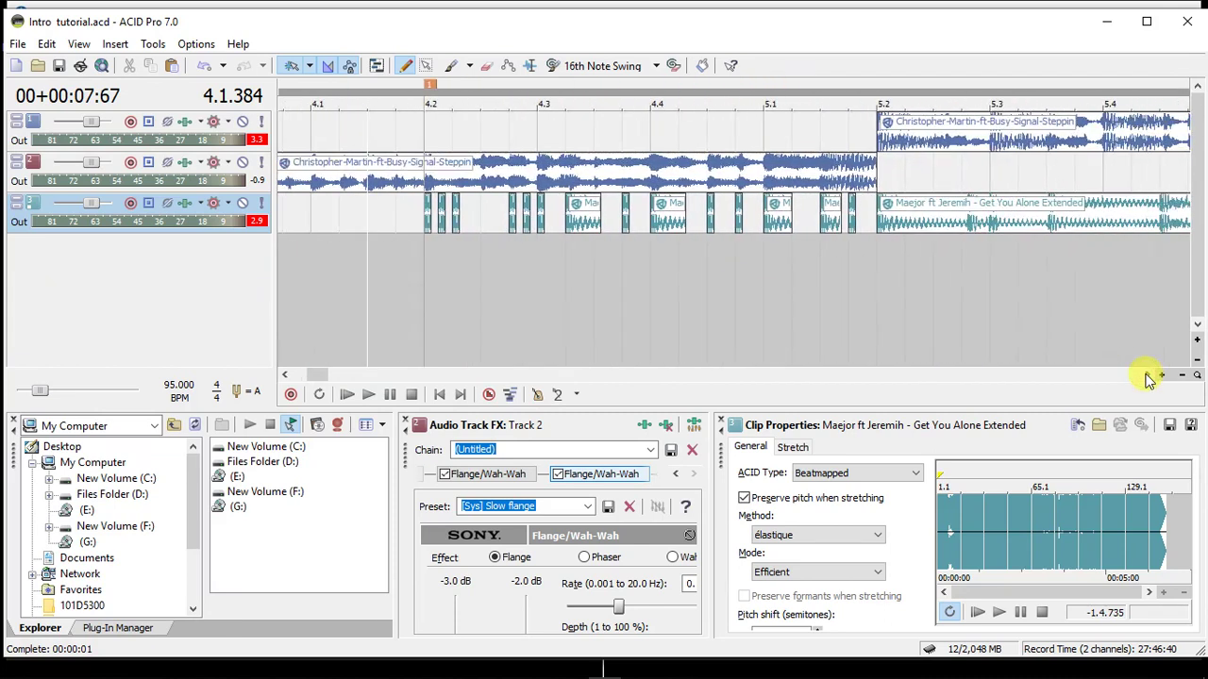
scroll(394, 214, "up", 2)
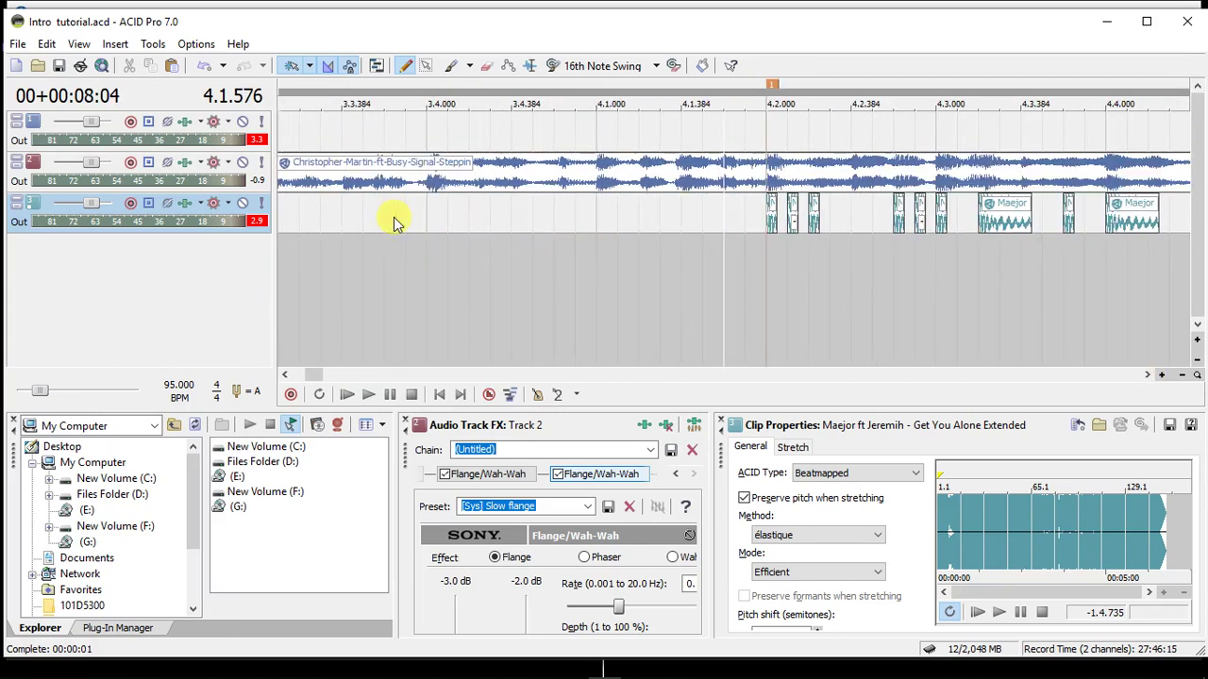
left_click(1147, 375)
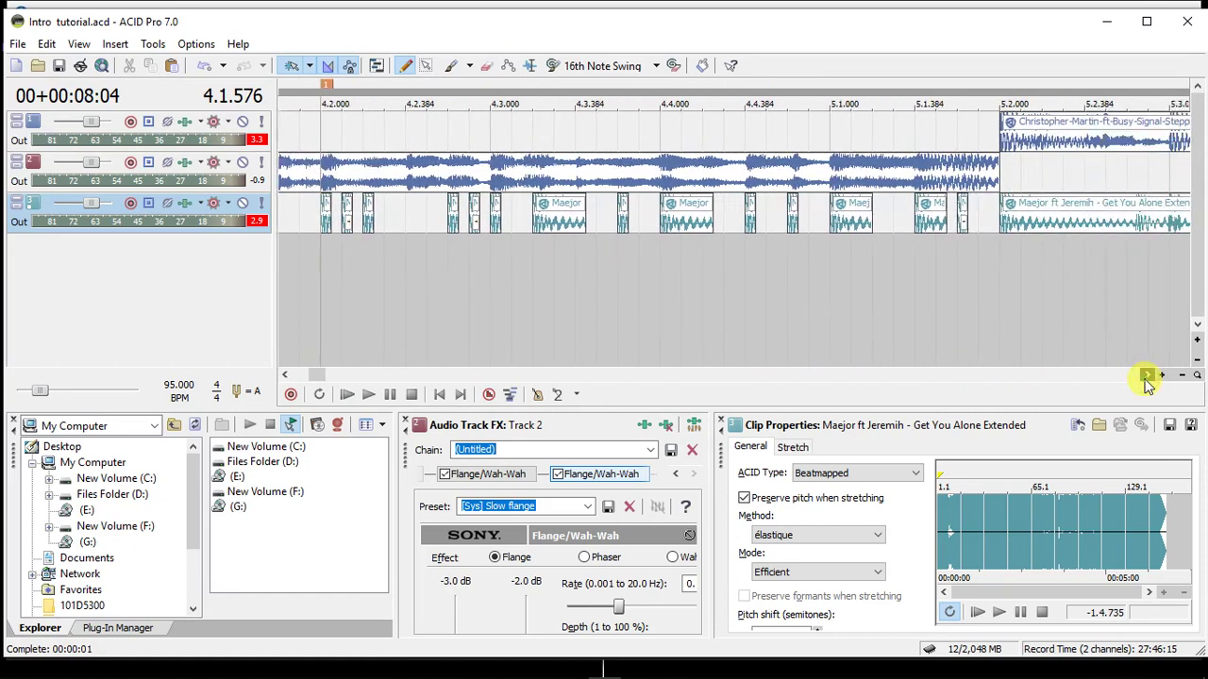
left_click(284, 376)
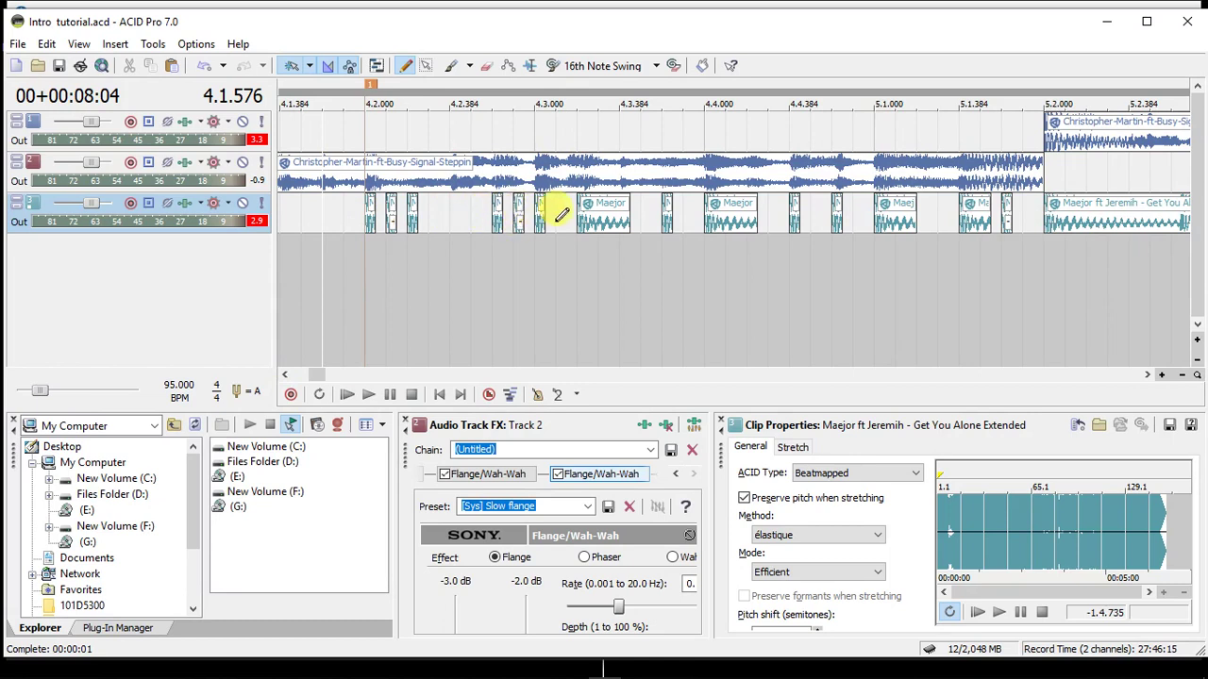
left_click(627, 213)
scroll(632, 219, "up", 2)
scroll(632, 219, "up", 2)
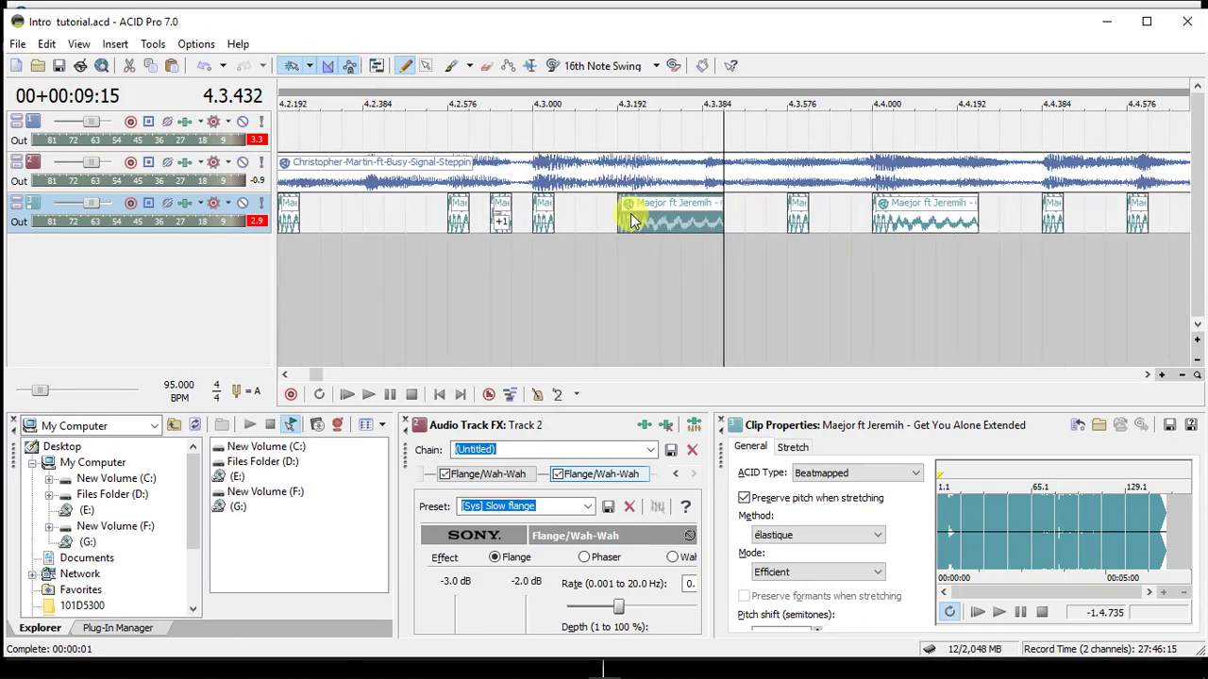
left_click(283, 374)
left_click(283, 373)
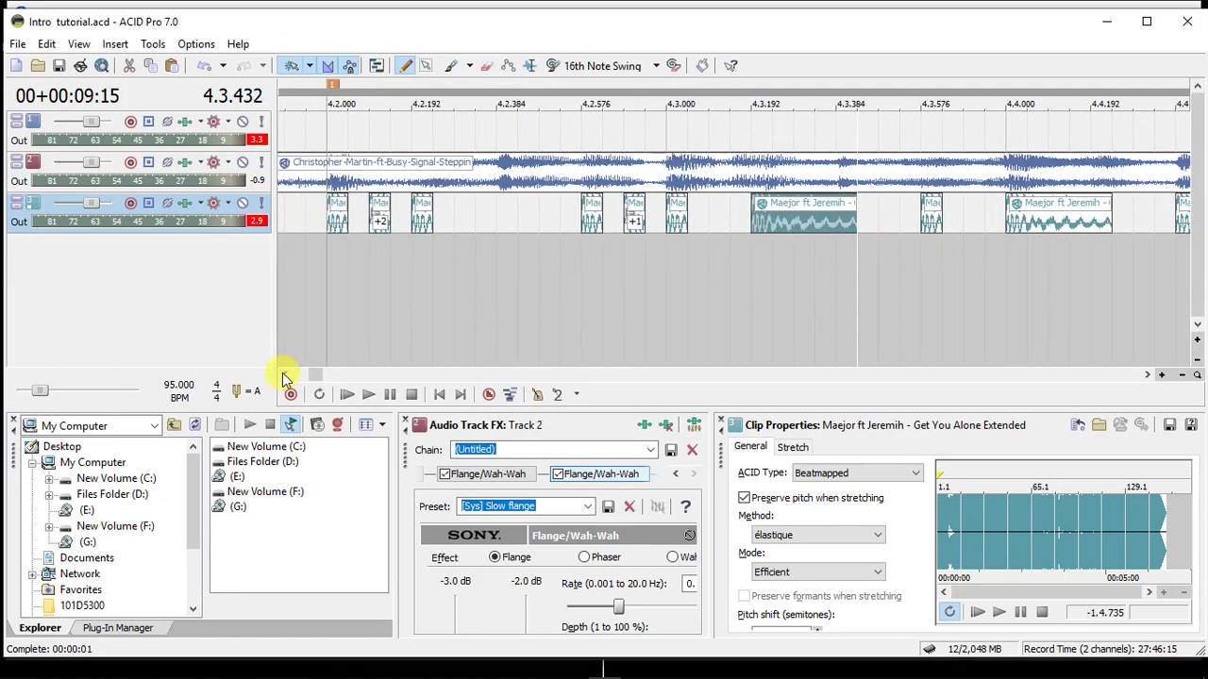
left_click(283, 374)
Try adding an extra short Get You Alone slice at 4.2.384 on track 3, and delete it.
left_click(508, 215)
left_click_drag(566, 215, 605, 217)
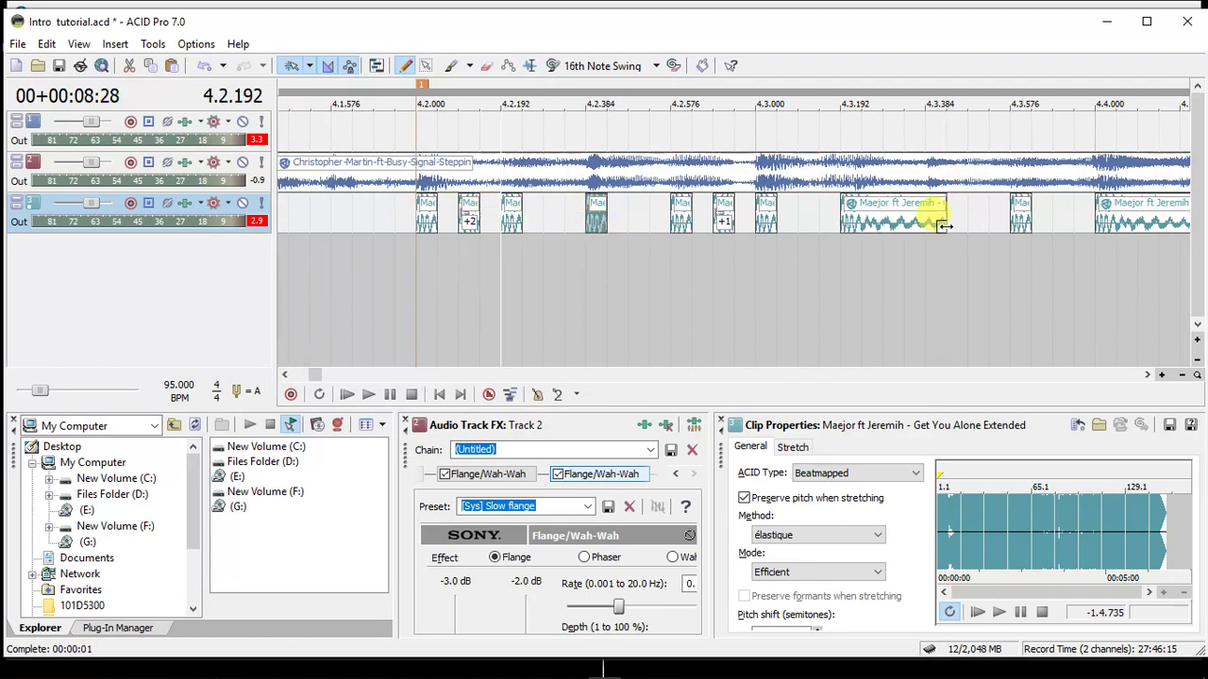
left_click(592, 217)
key("Delete")
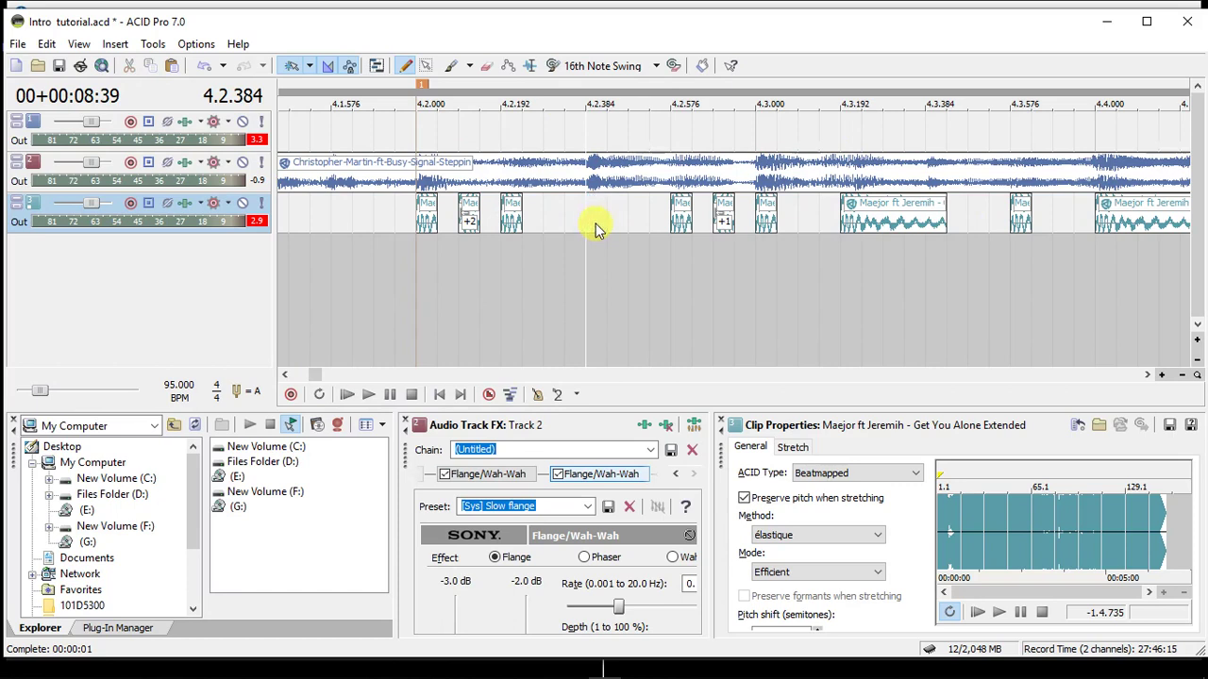
Try replacing the long slice at 4.3.192 with two short slices, and restore the single long slice.
left_click_drag(947, 219, 861, 221)
left_click(1023, 221)
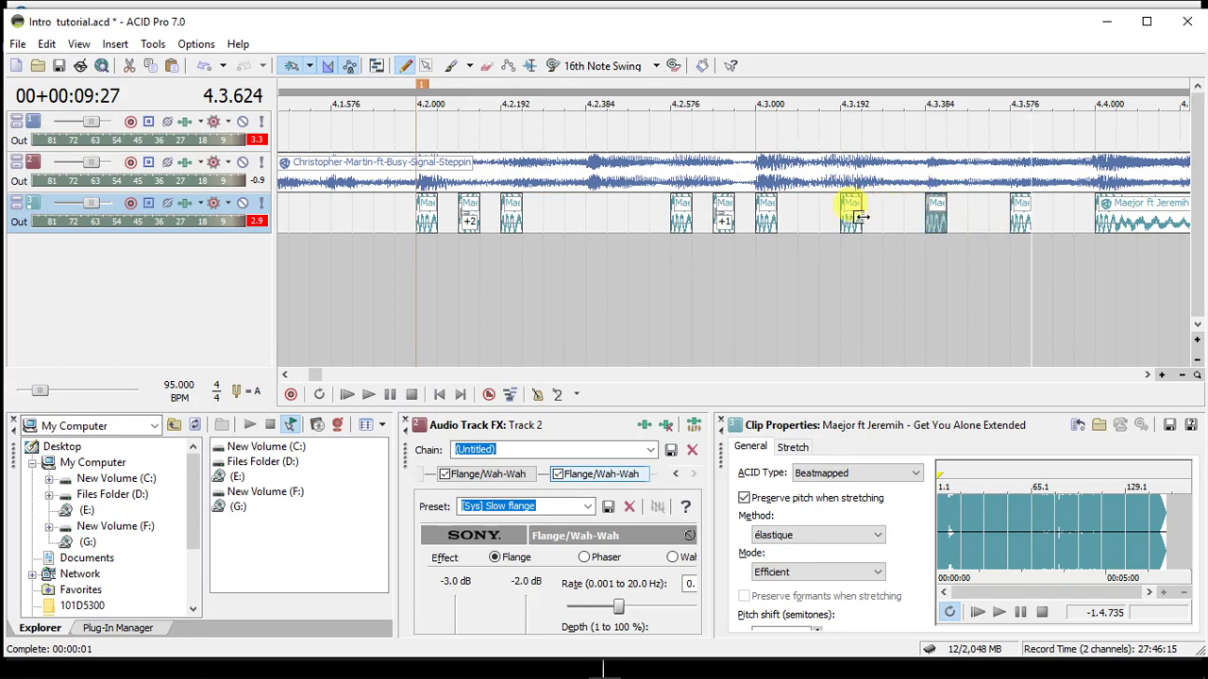
left_click_drag(861, 204, 946, 205)
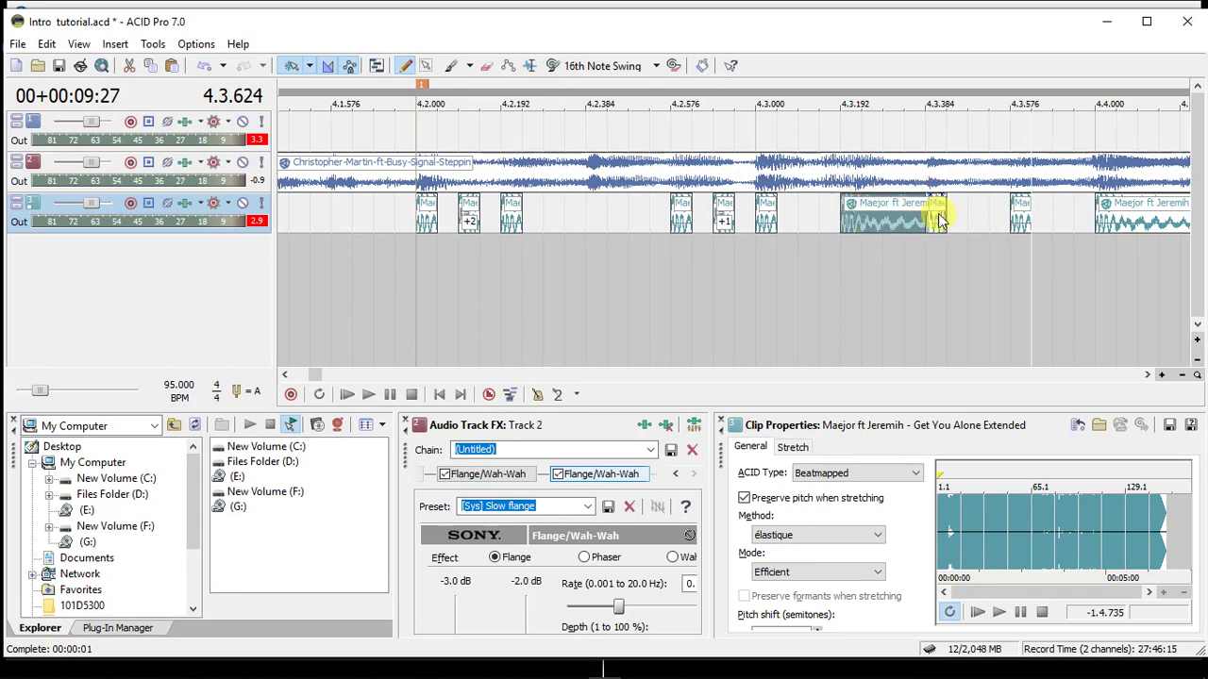
left_click(937, 213)
Examine the remaining track 3 slices up to 5.2.000 and select the short pitch-shifted slice at 5.1.576.
left_click(1147, 374)
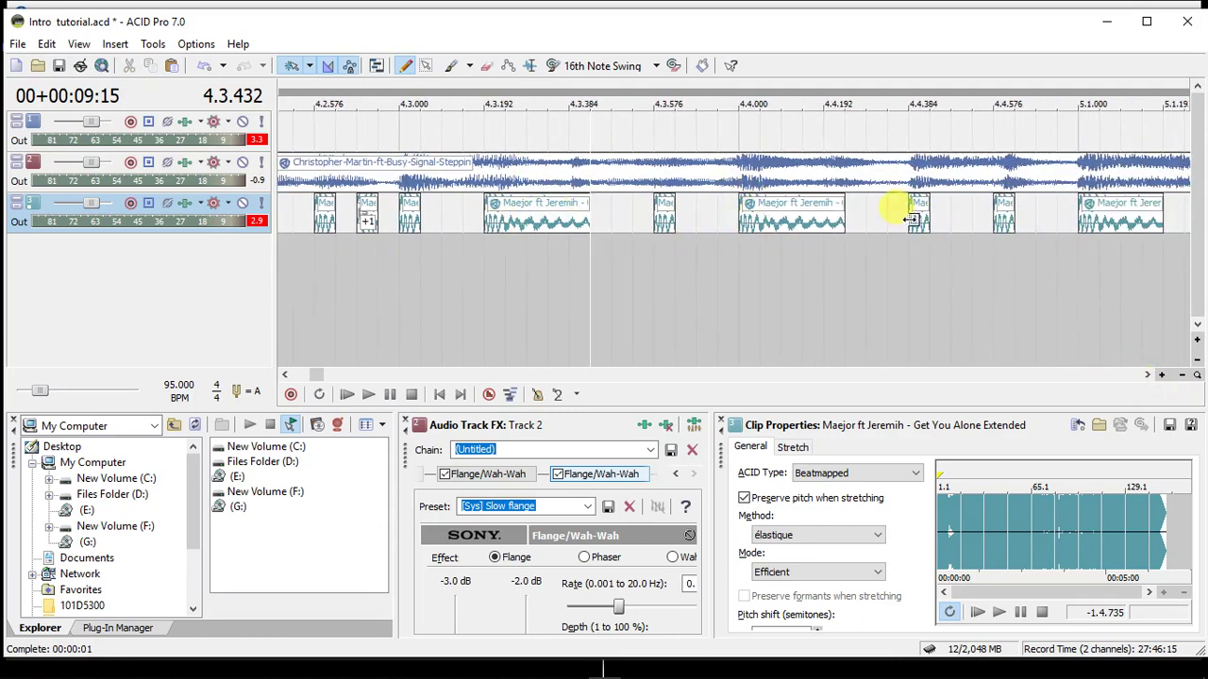
left_click(1147, 375)
left_click(1147, 375)
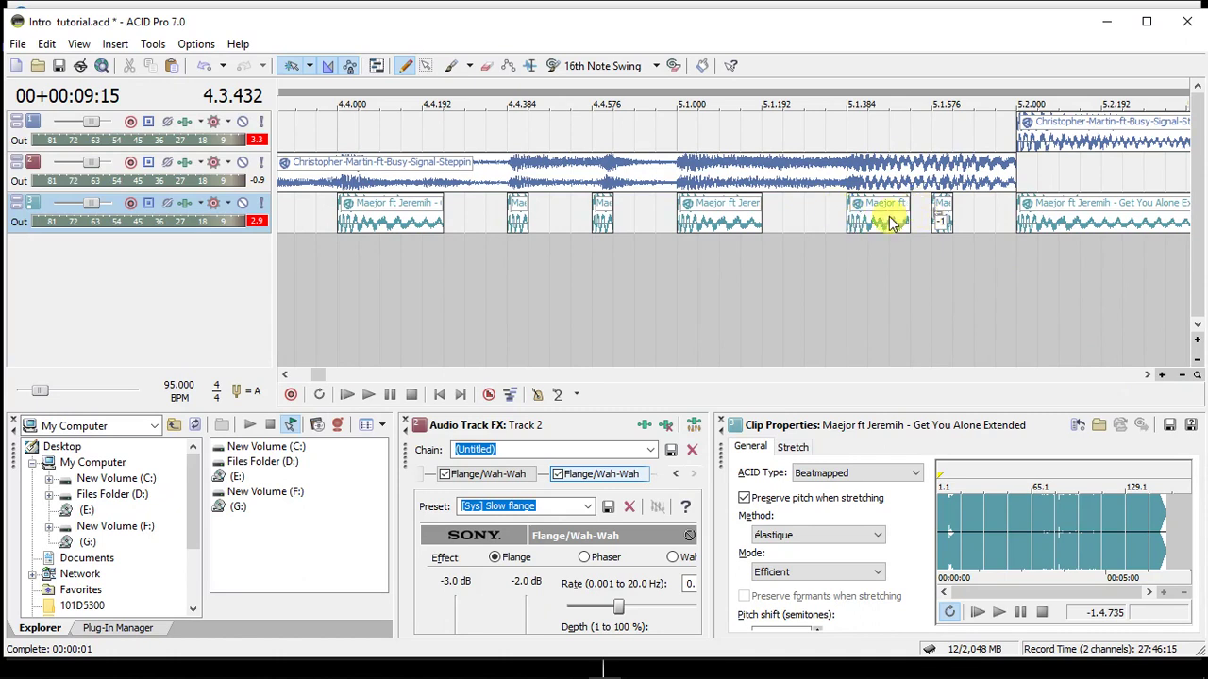
left_click(943, 227)
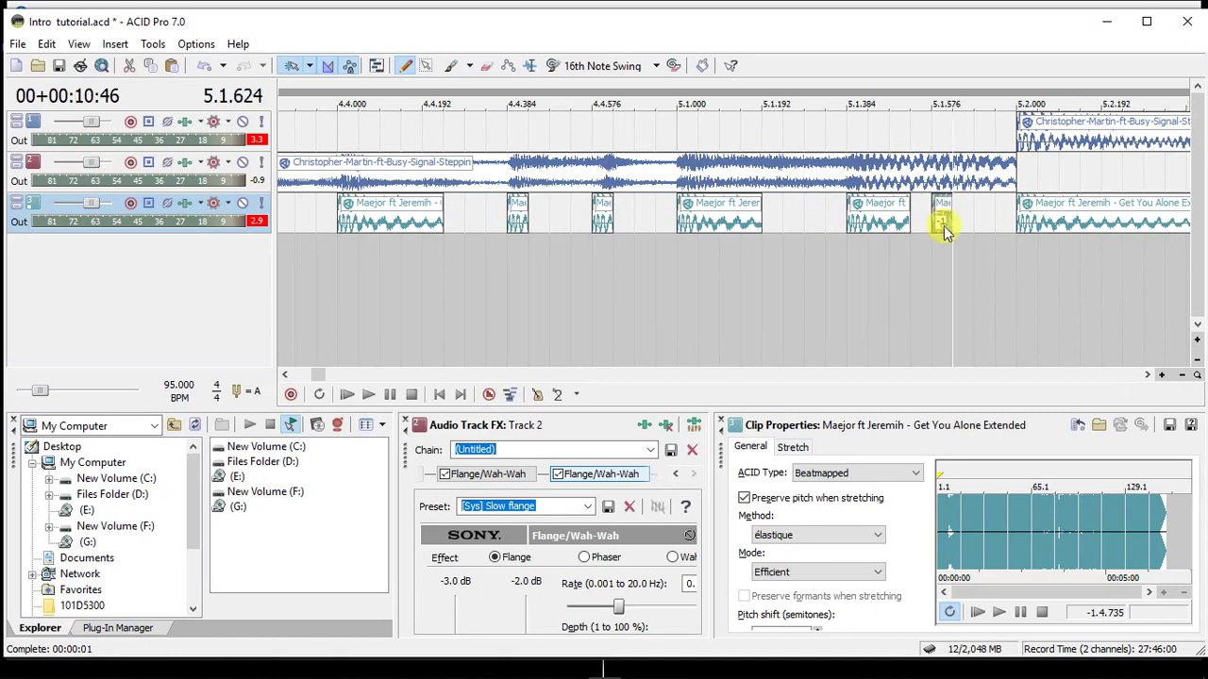
Mute track 2 and place the cursor at 4.1.000, ahead of the Get You Alone slices.
left_click(287, 374)
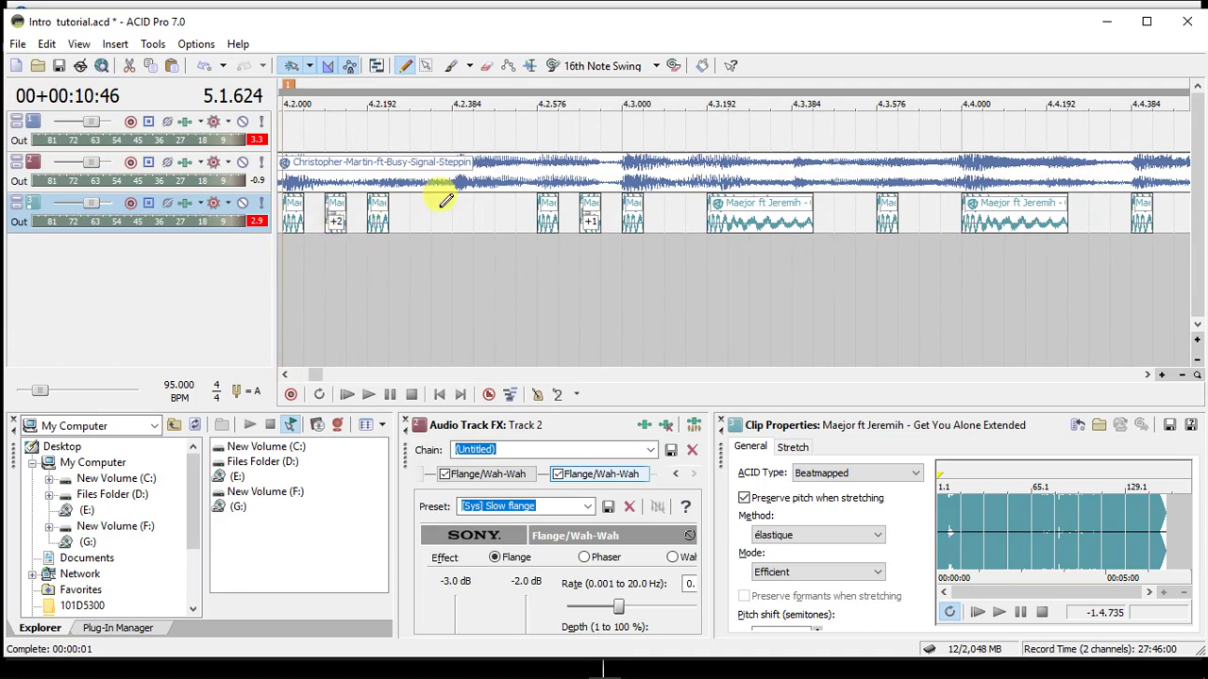
left_click(449, 204)
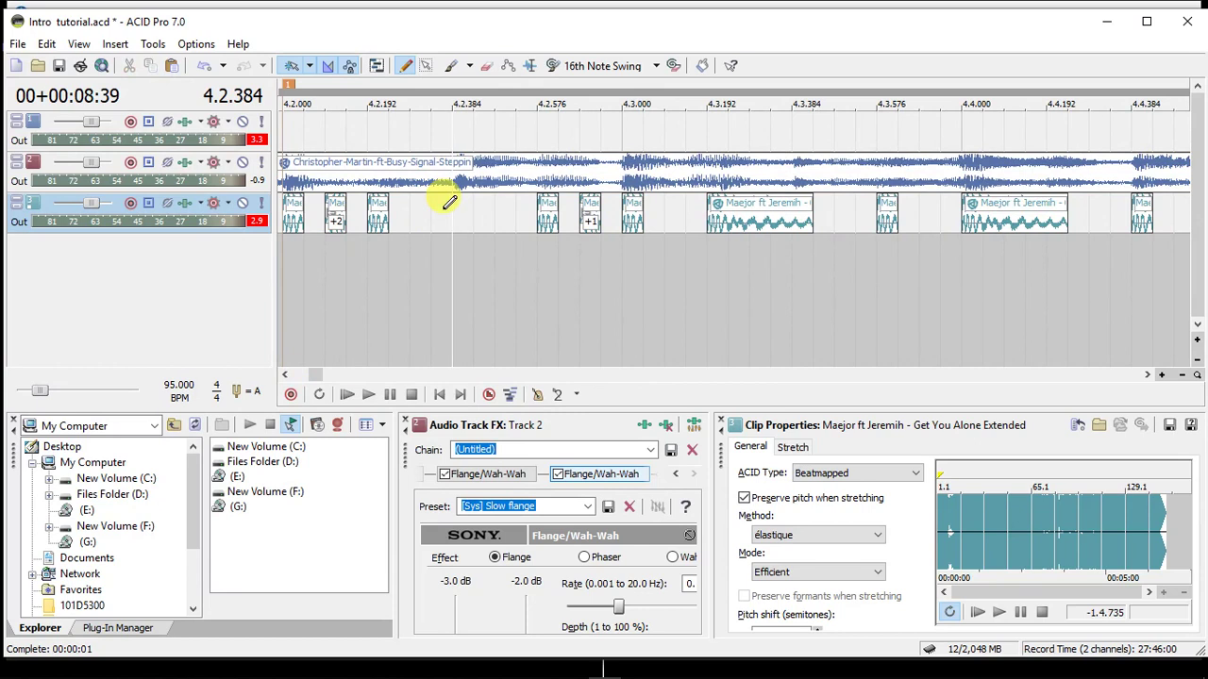
scroll(444, 196, "down", 3)
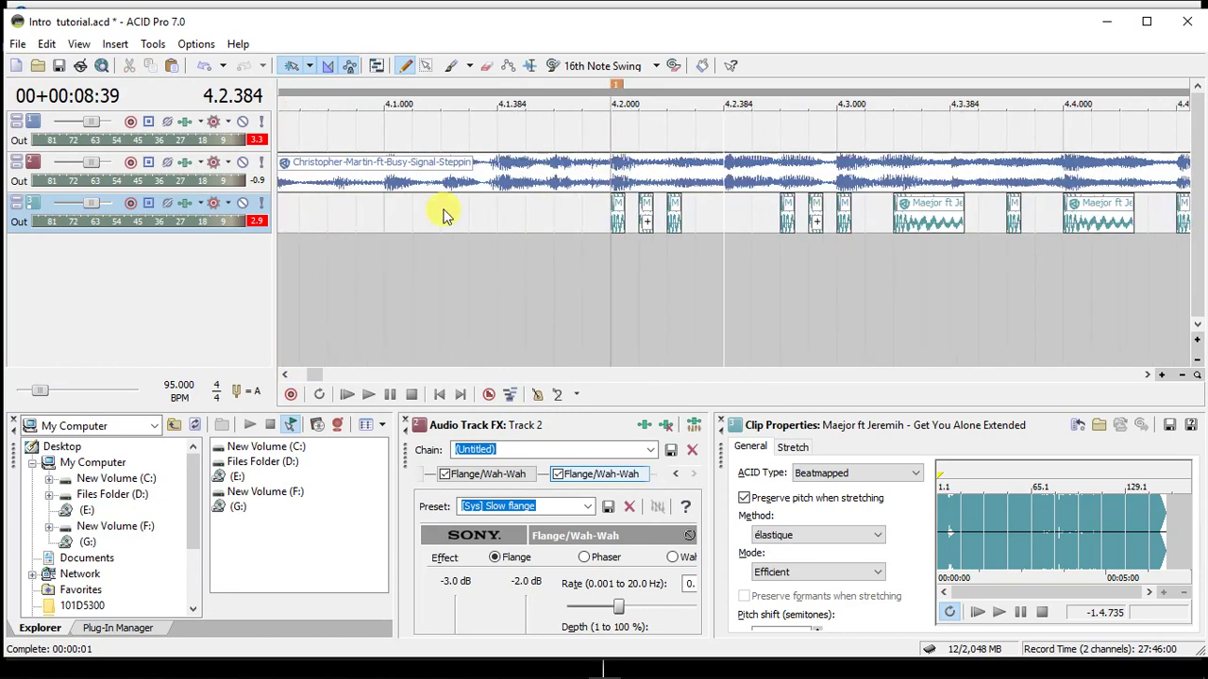
left_click(243, 165)
left_click(462, 215)
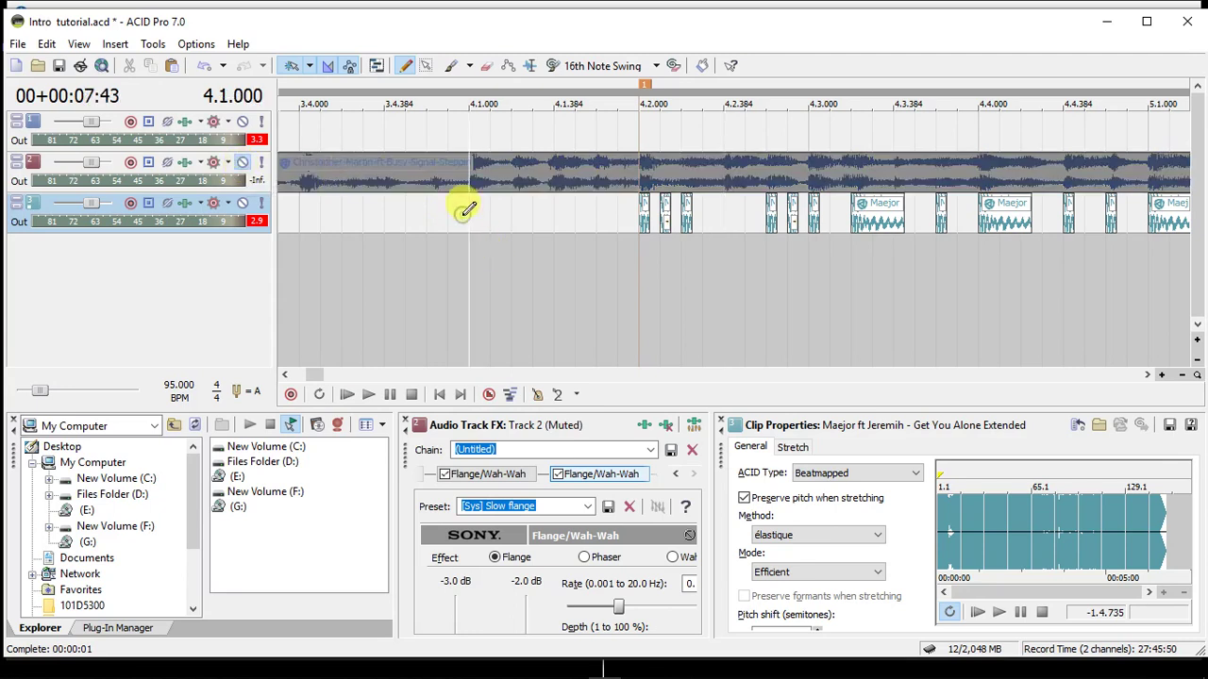
Play the Get You Alone slices from 4.1.000 on their own, and unmute track 2.
scroll(462, 217, "down", 5)
key("space")
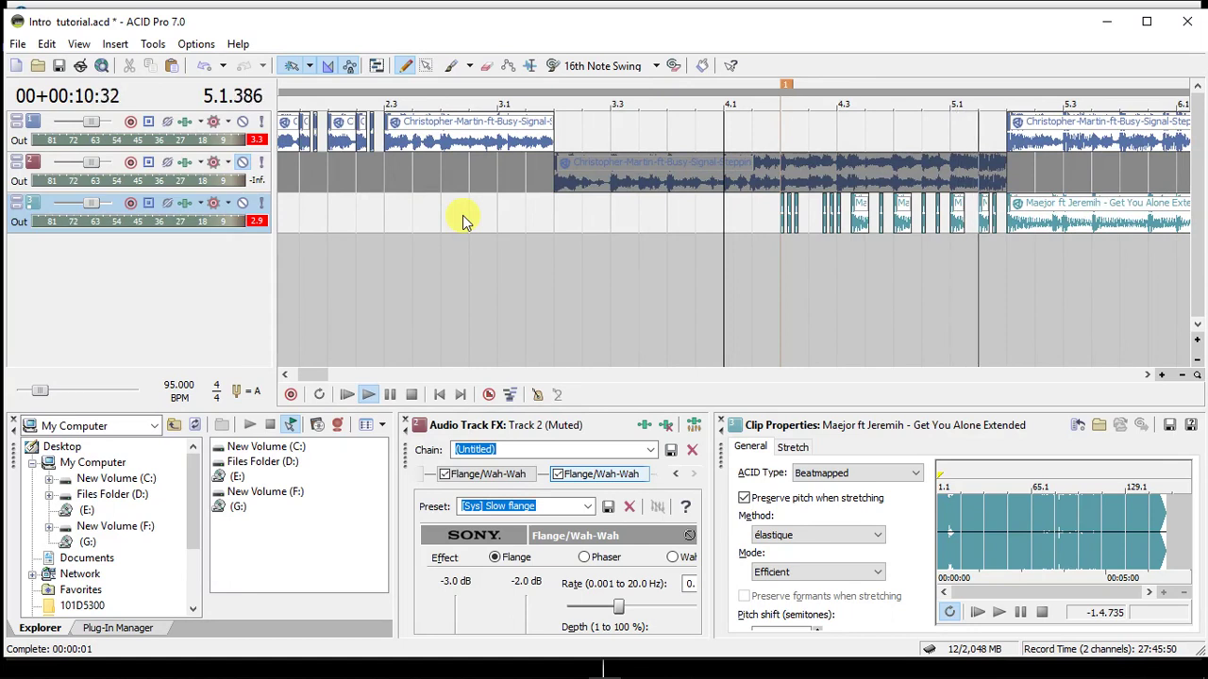
key("space")
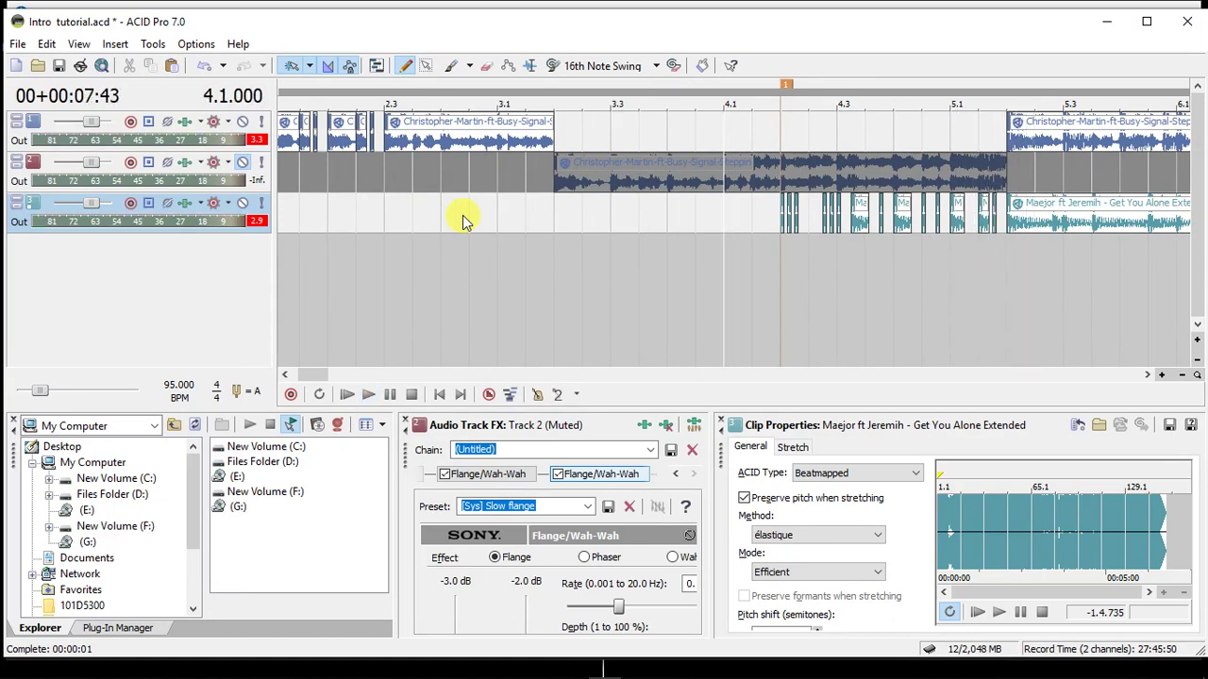
left_click(243, 163)
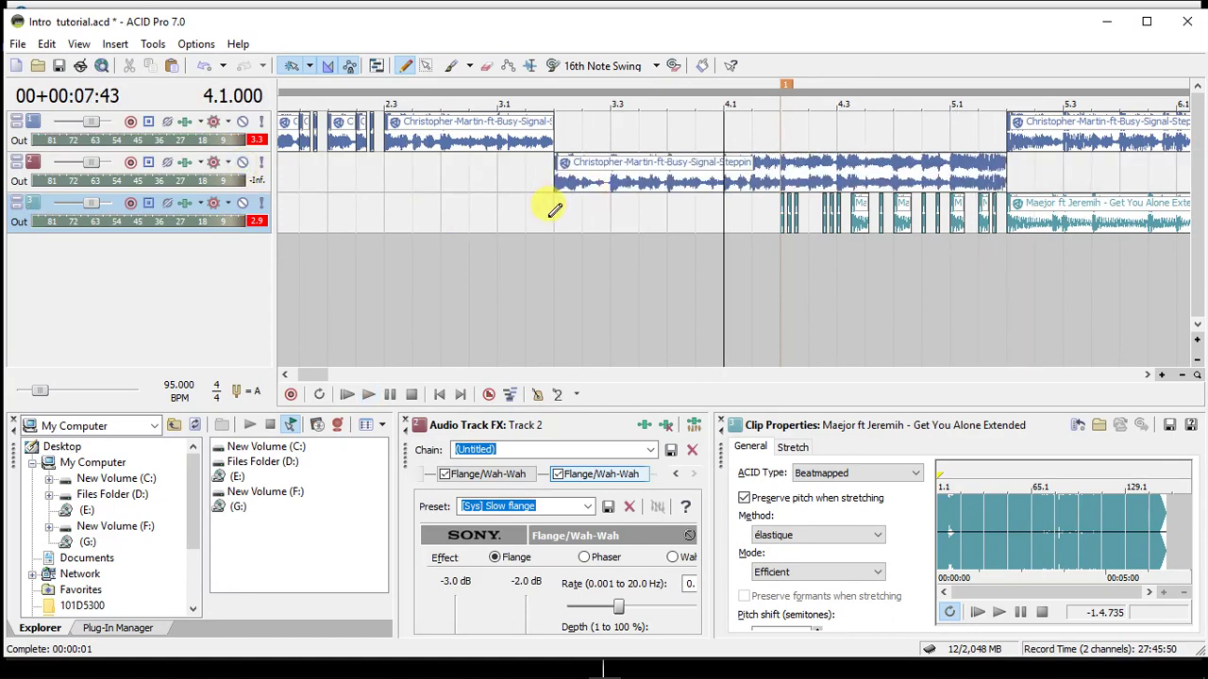
Split the track 2 Steppin event at 4.1.000 and again at 4.2.000.
left_click(554, 210)
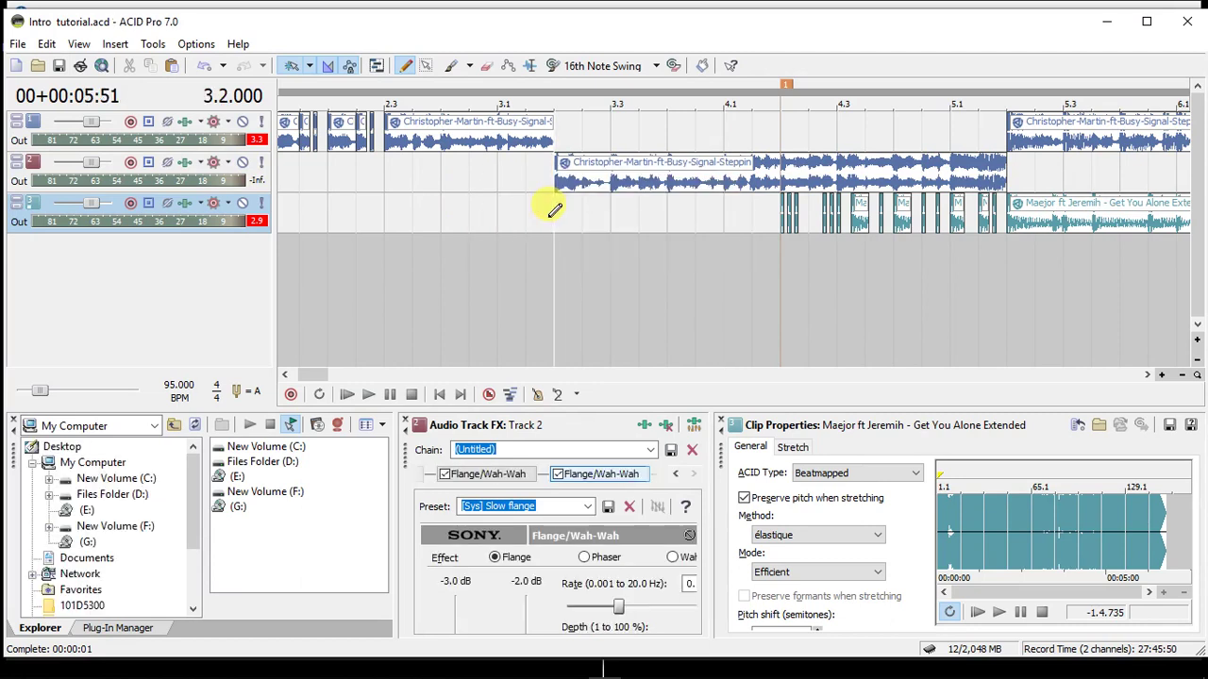
left_click(727, 194)
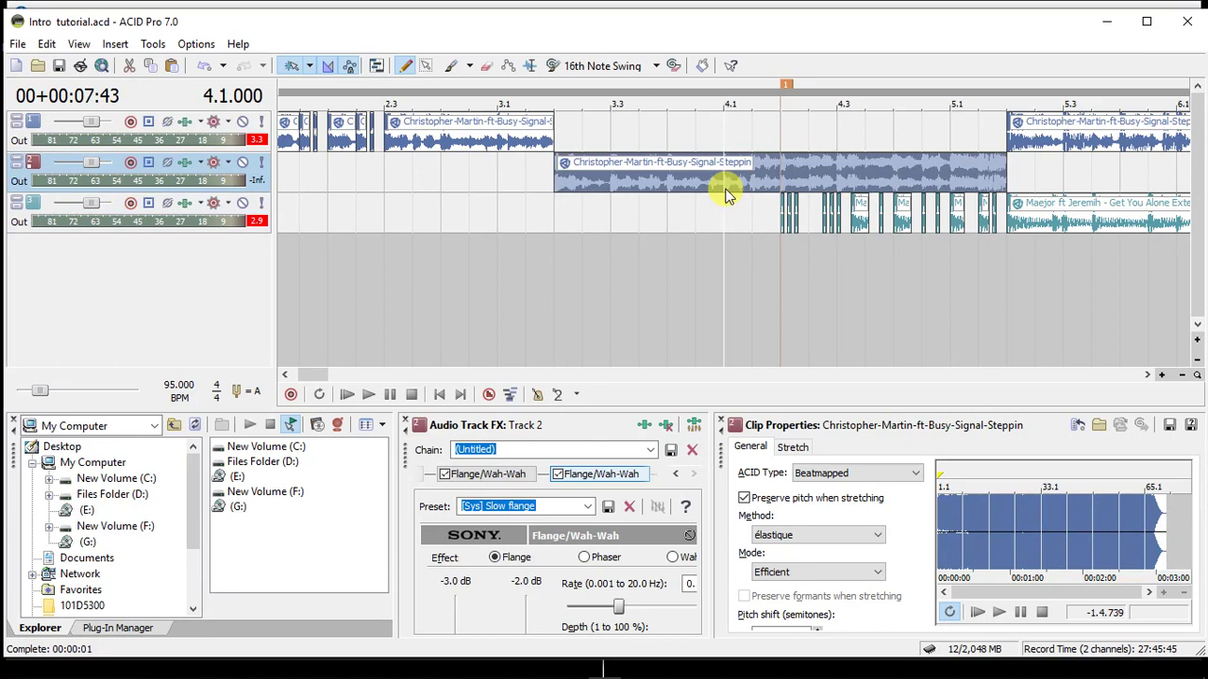
scroll(727, 195, "up", 6)
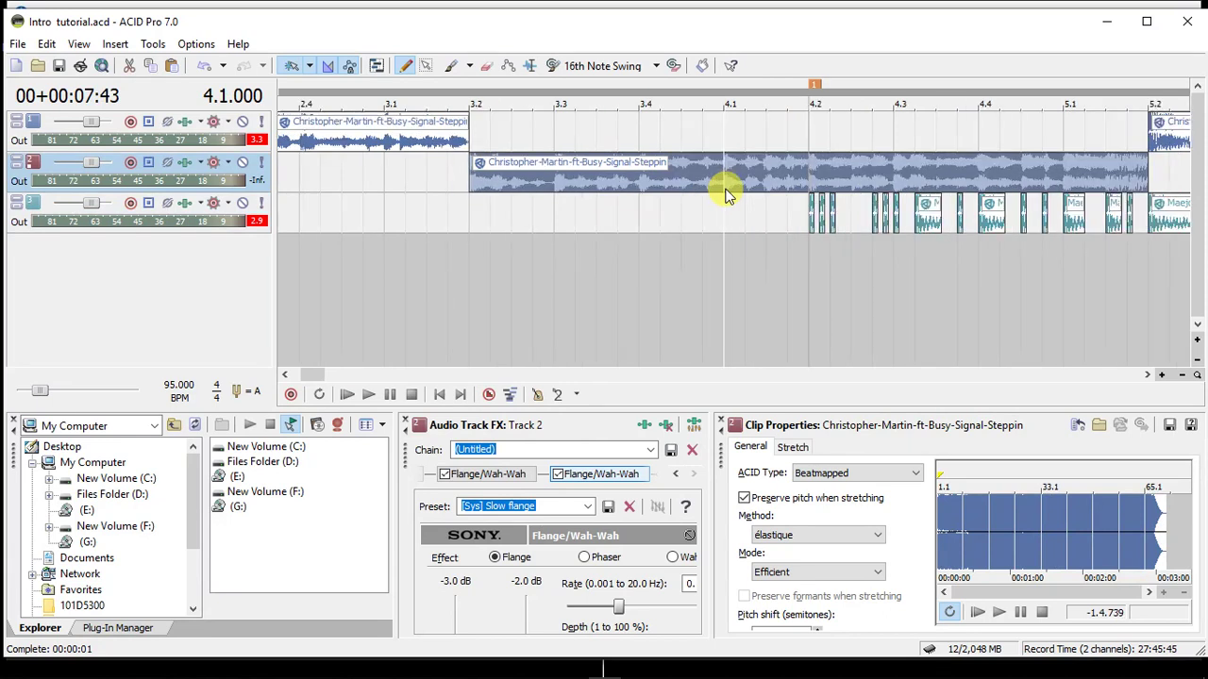
left_click(701, 128)
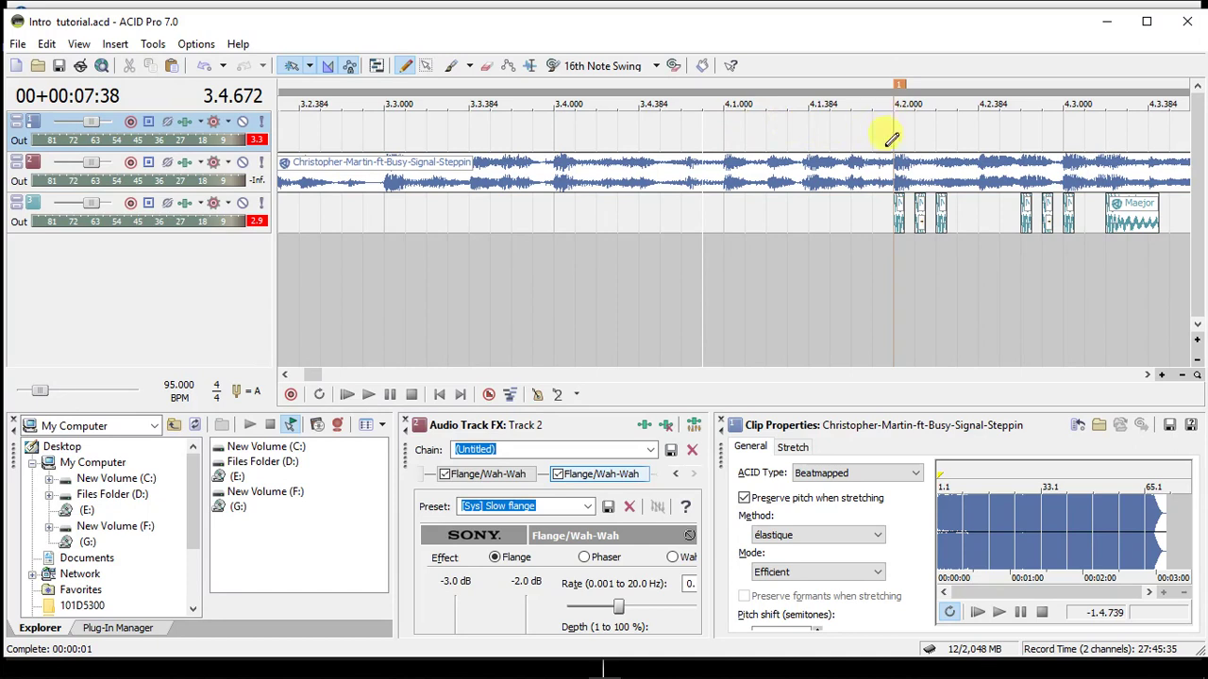
left_click(725, 189)
key("s")
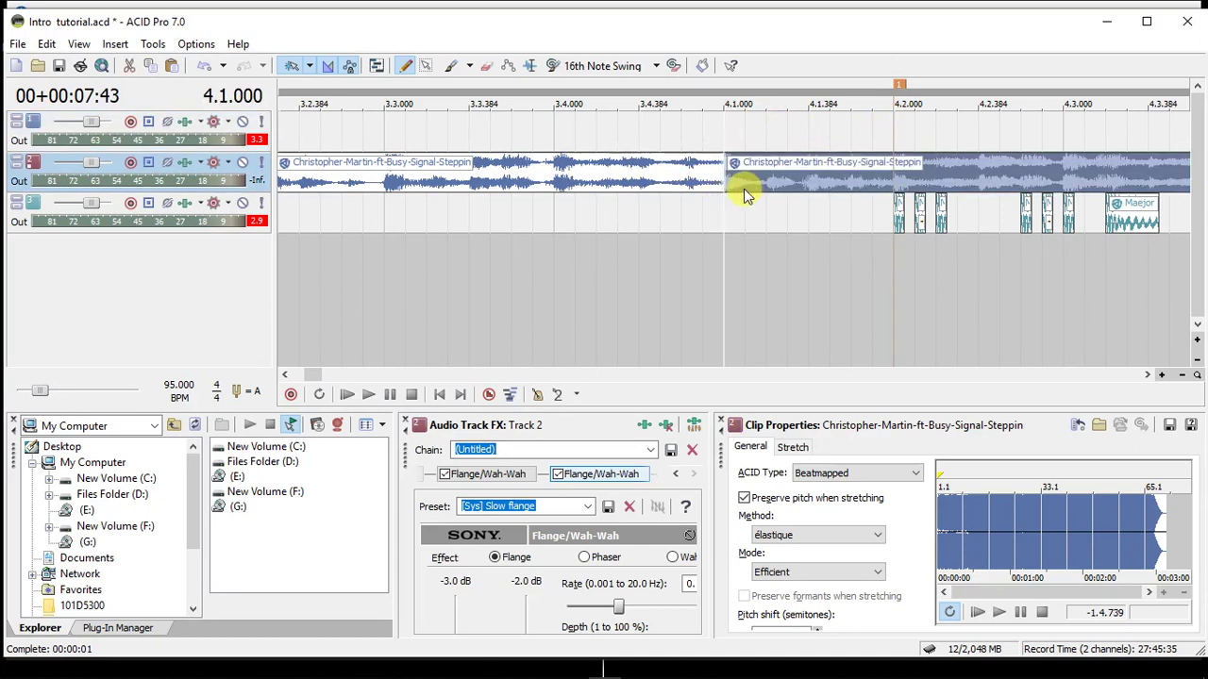
left_click(891, 188)
key("s")
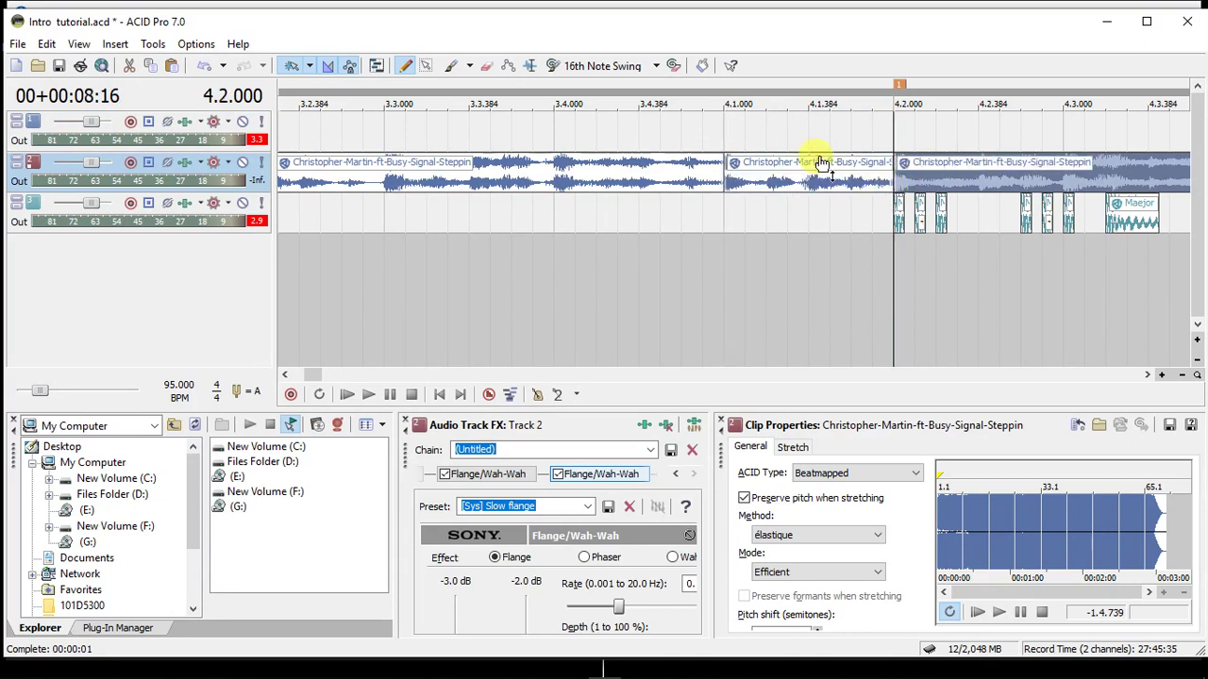
Erase four evenly spaced gaps from the track 2 segment between 4.1.000 and 4.2.000, leaving four short slices, and return to the Draw tool.
left_click(486, 66)
left_click_drag(756, 178, 774, 177)
left_click(797, 176)
left_click(838, 166)
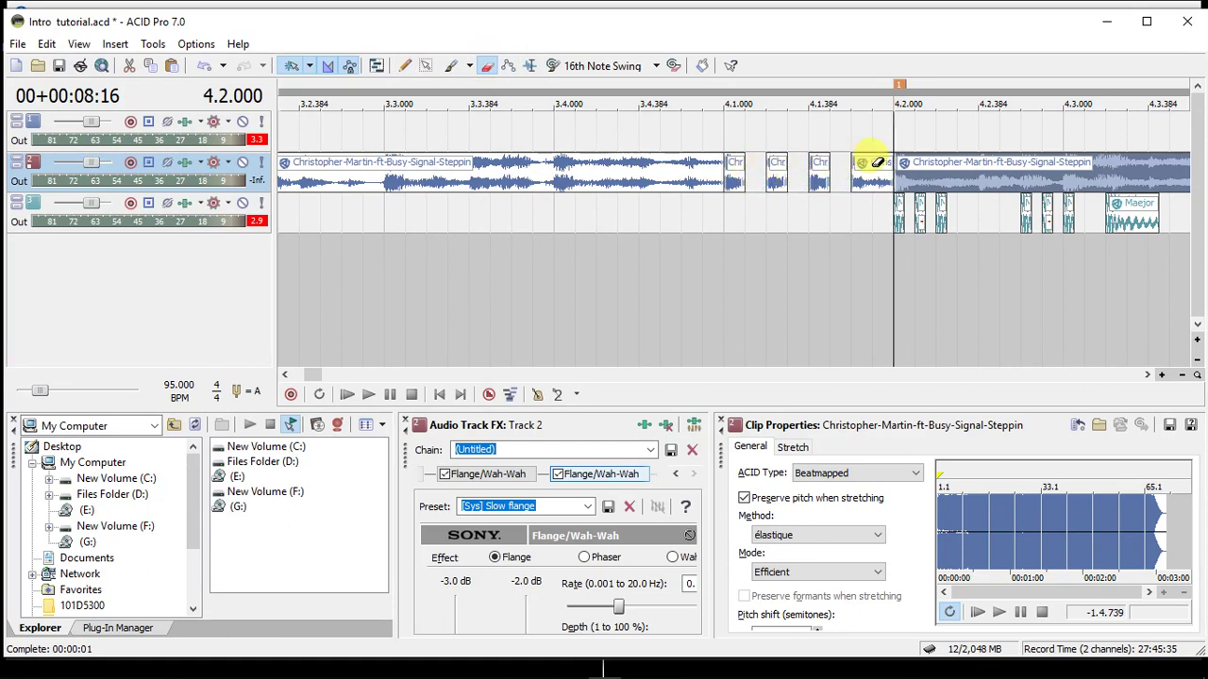
left_click(880, 165)
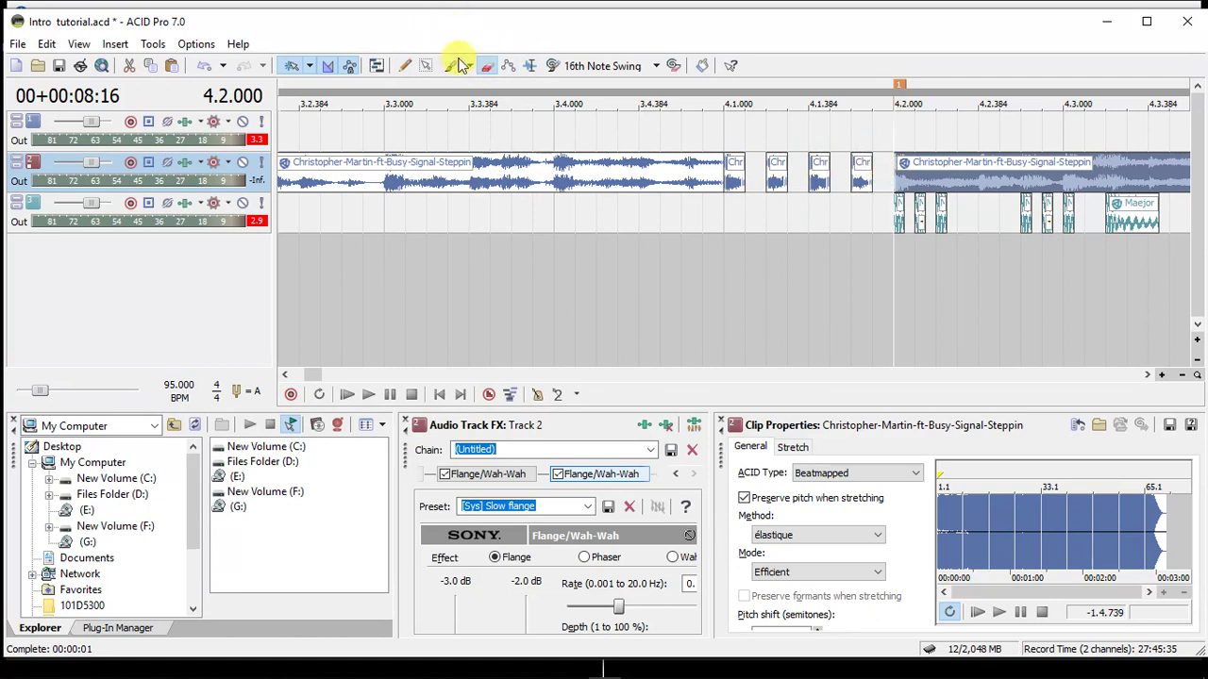
left_click(404, 70)
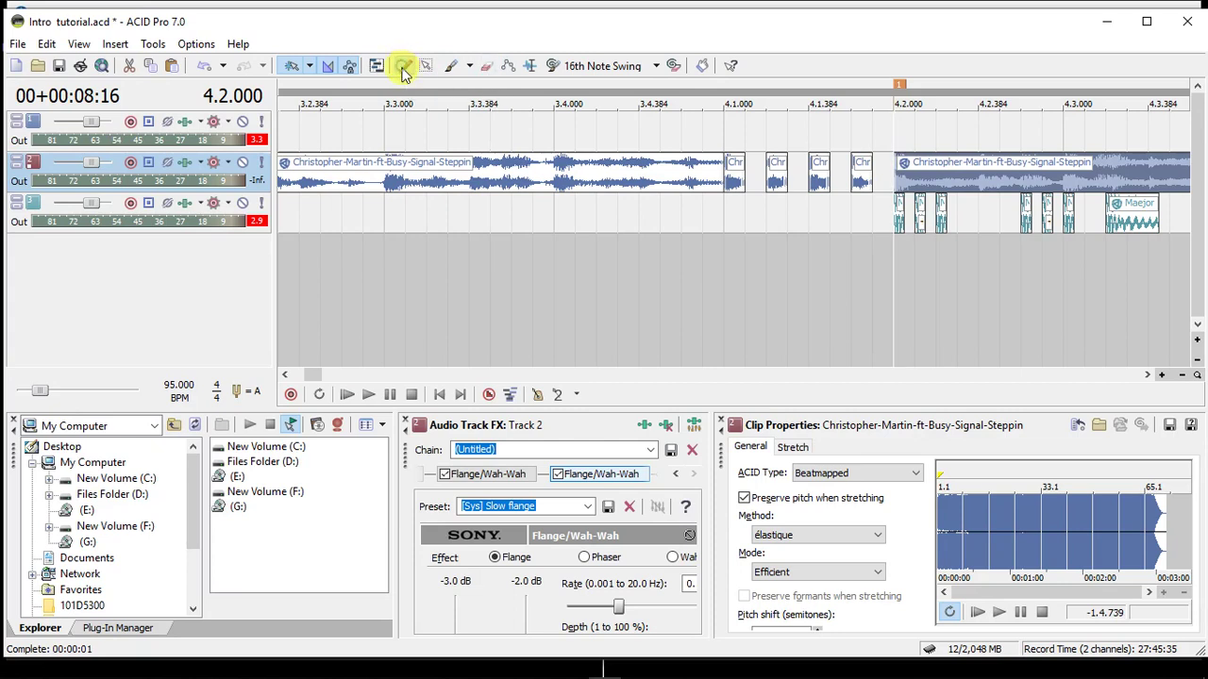
Play the arrangement from 3.3.000 through the chopped Steppin slices and the Get You Alone slices.
left_click(384, 218)
key("space")
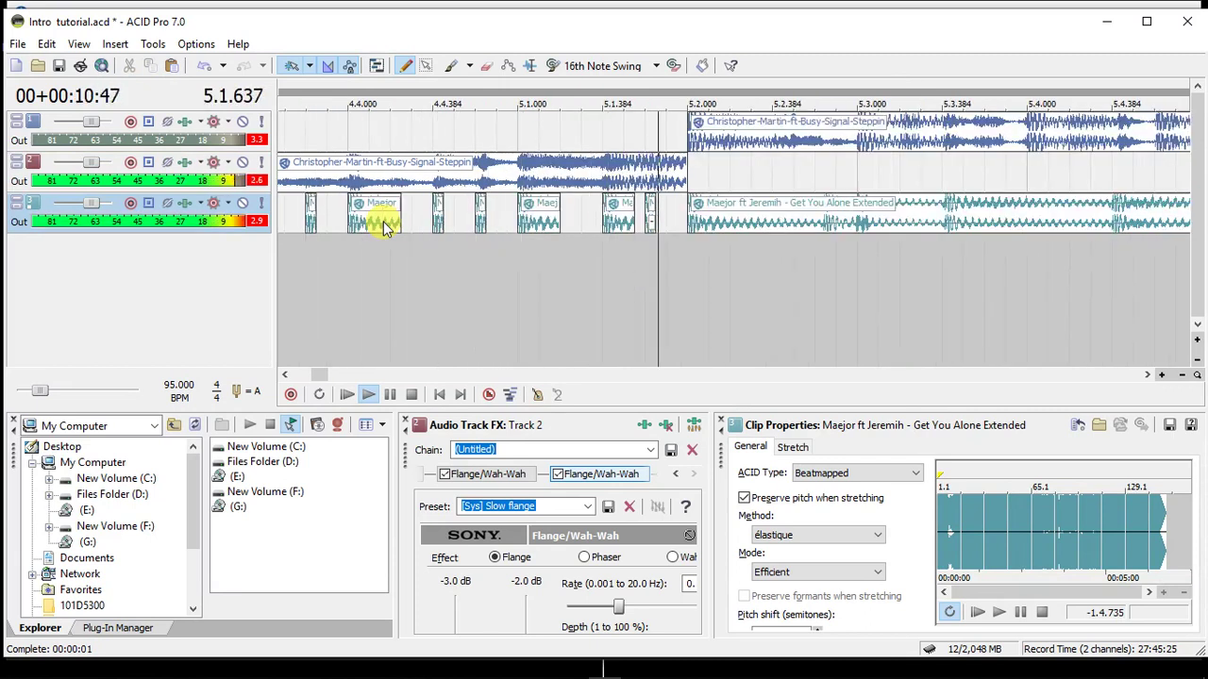
key("space")
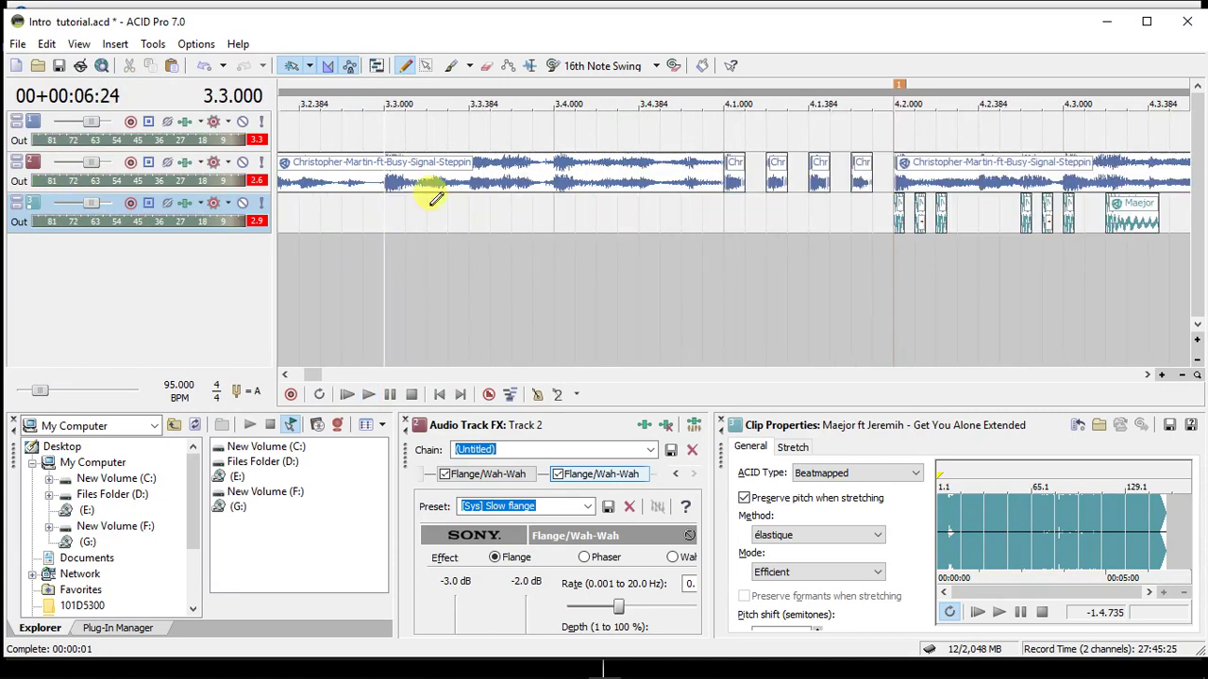
Split the long Steppin event on track 1 at 9.2.000.
left_click(880, 218)
scroll(873, 234, "down", 2)
scroll(872, 234, "down", 3)
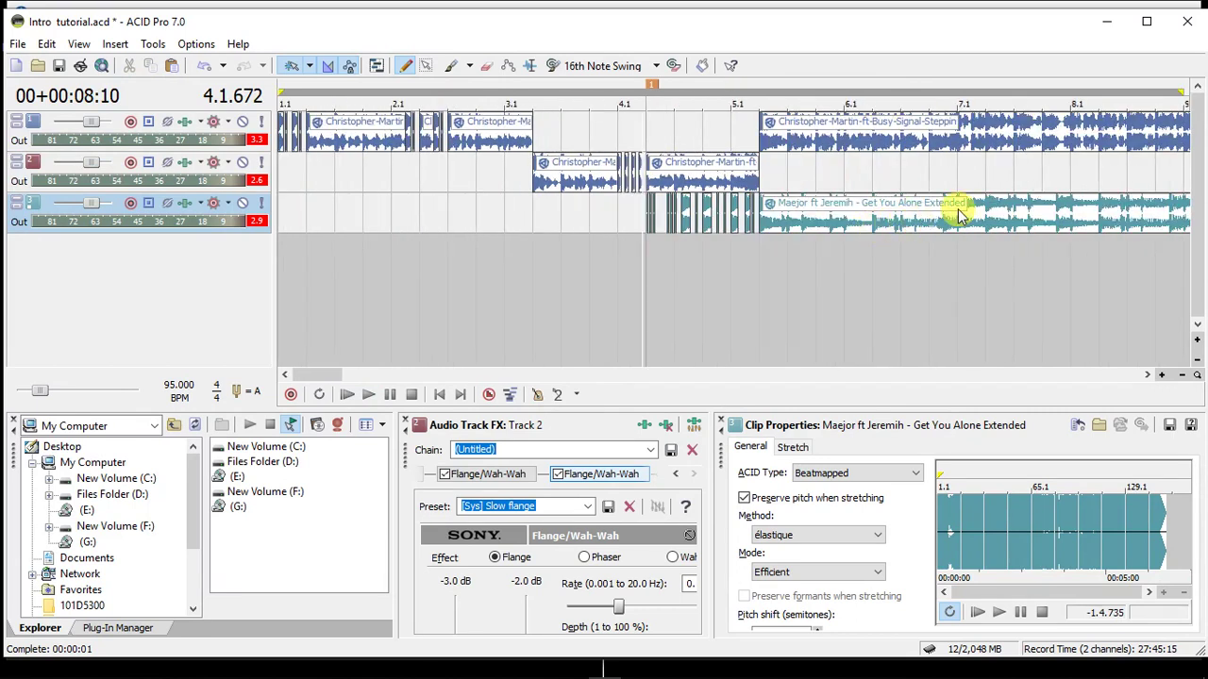
scroll(956, 210, "down", 1)
left_click(978, 170)
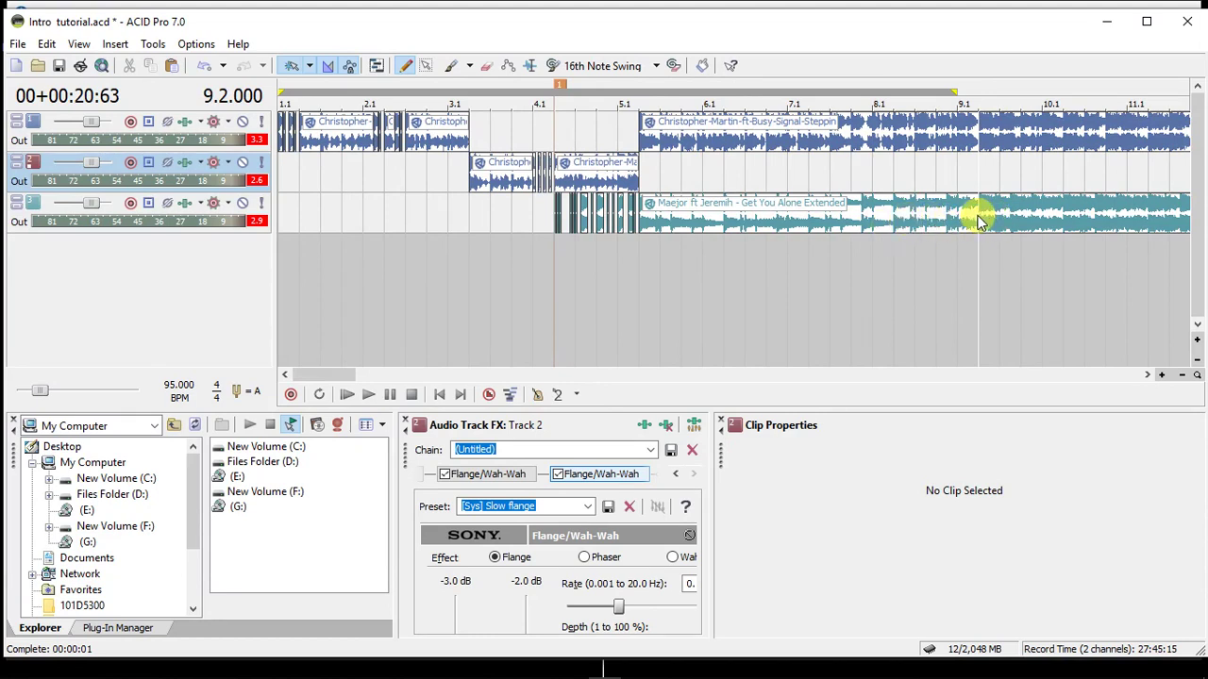
left_click(979, 154)
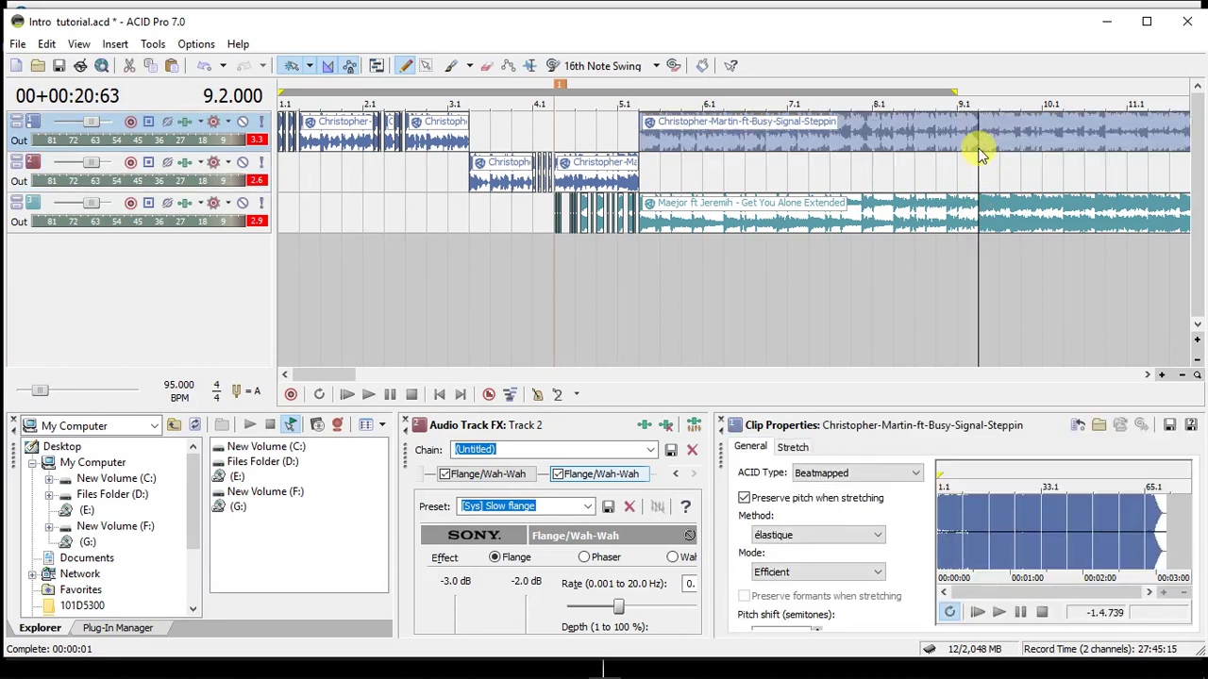
key("s")
Split the track 1 Steppin event at 13.3.000 and delete everything after it.
scroll(980, 154, "down", 2)
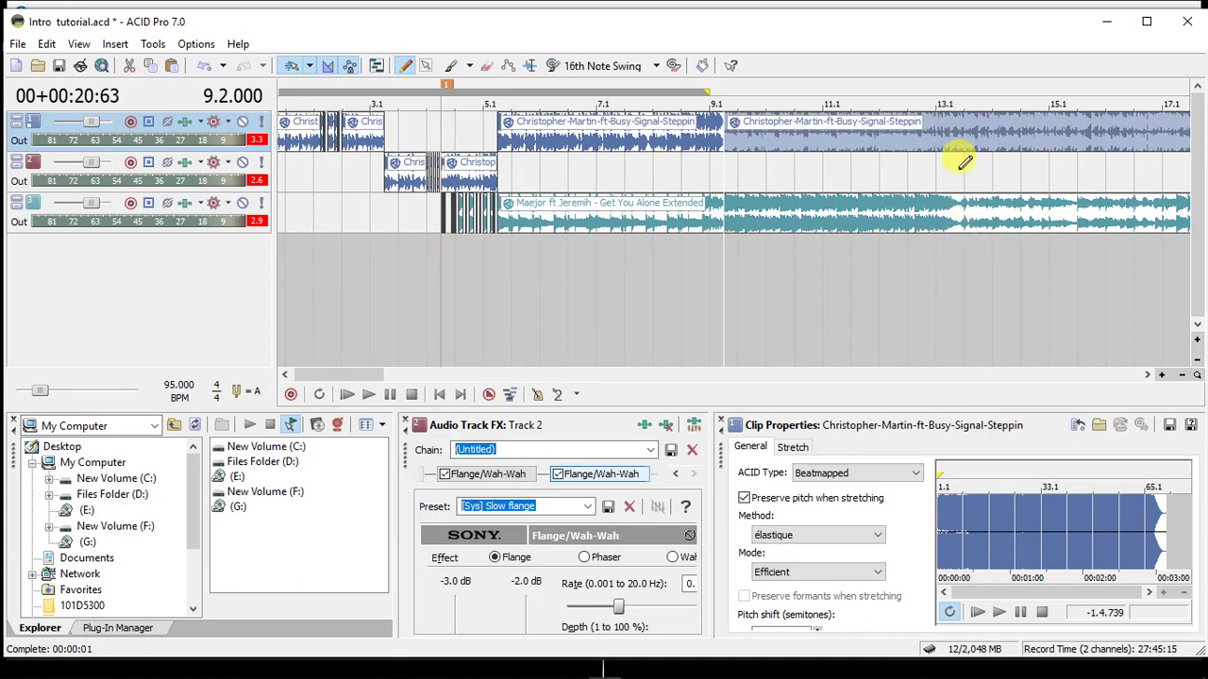
left_click(962, 234)
left_click(961, 142)
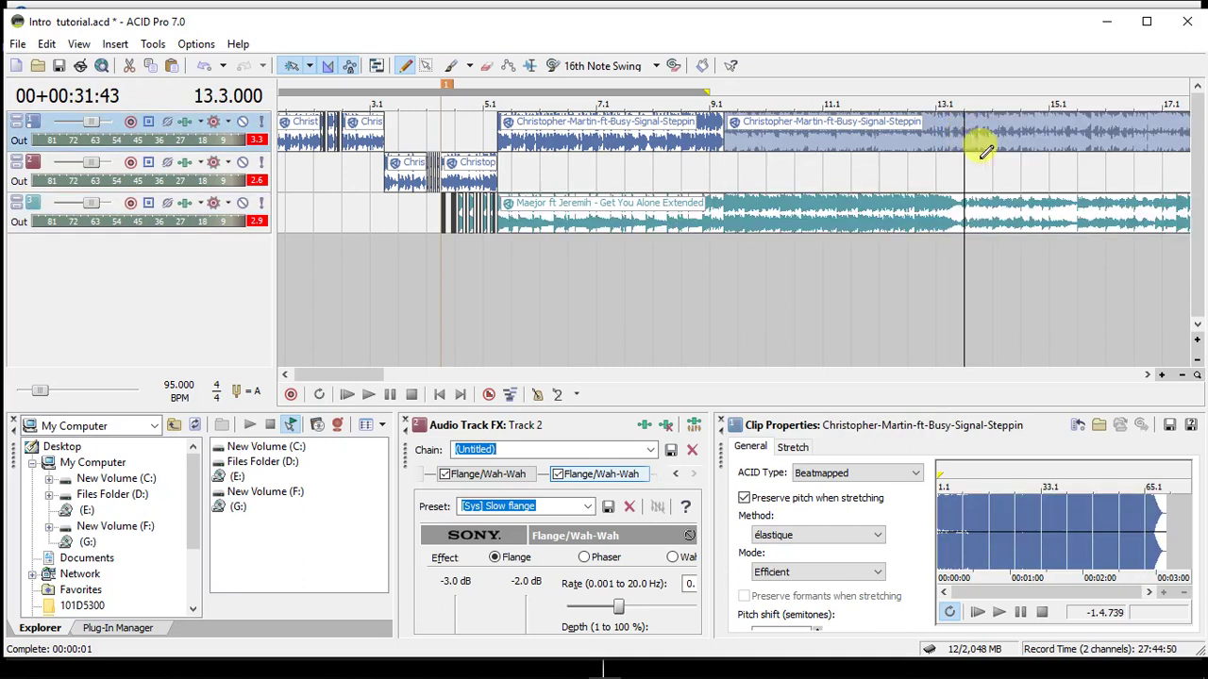
key("s")
key("Delete")
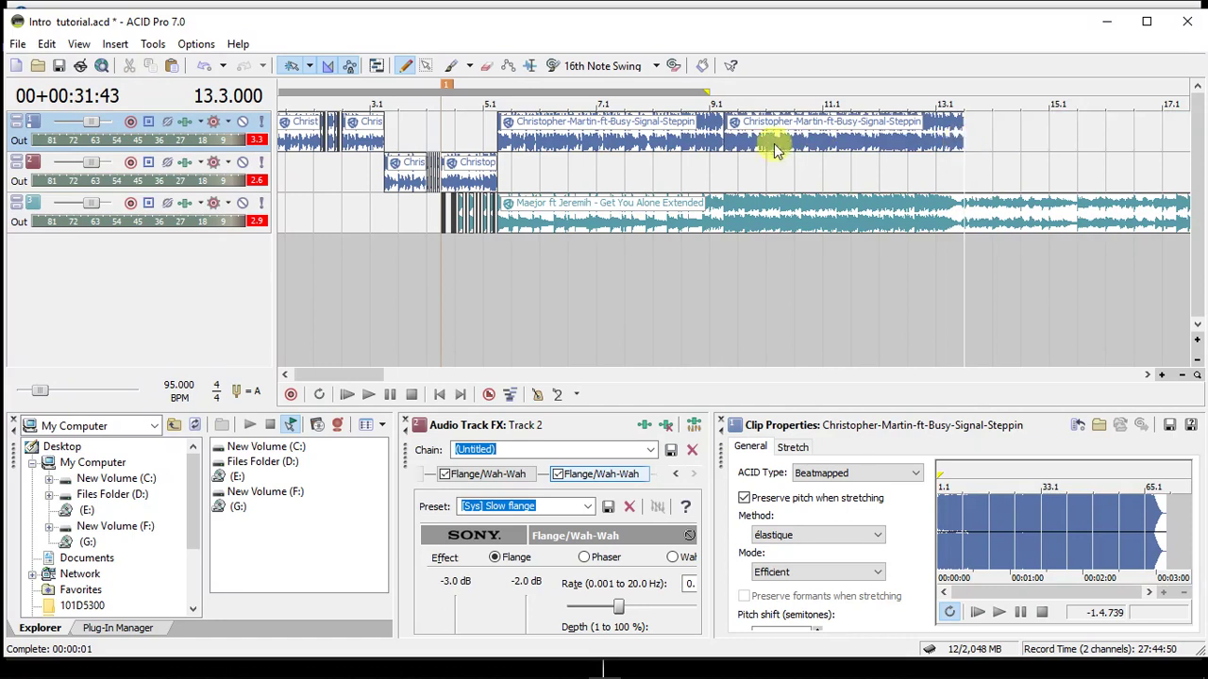
Move the Steppin segment starting at 9.2.000 from track 1 to the same position on flanged track 2.
left_click(727, 141)
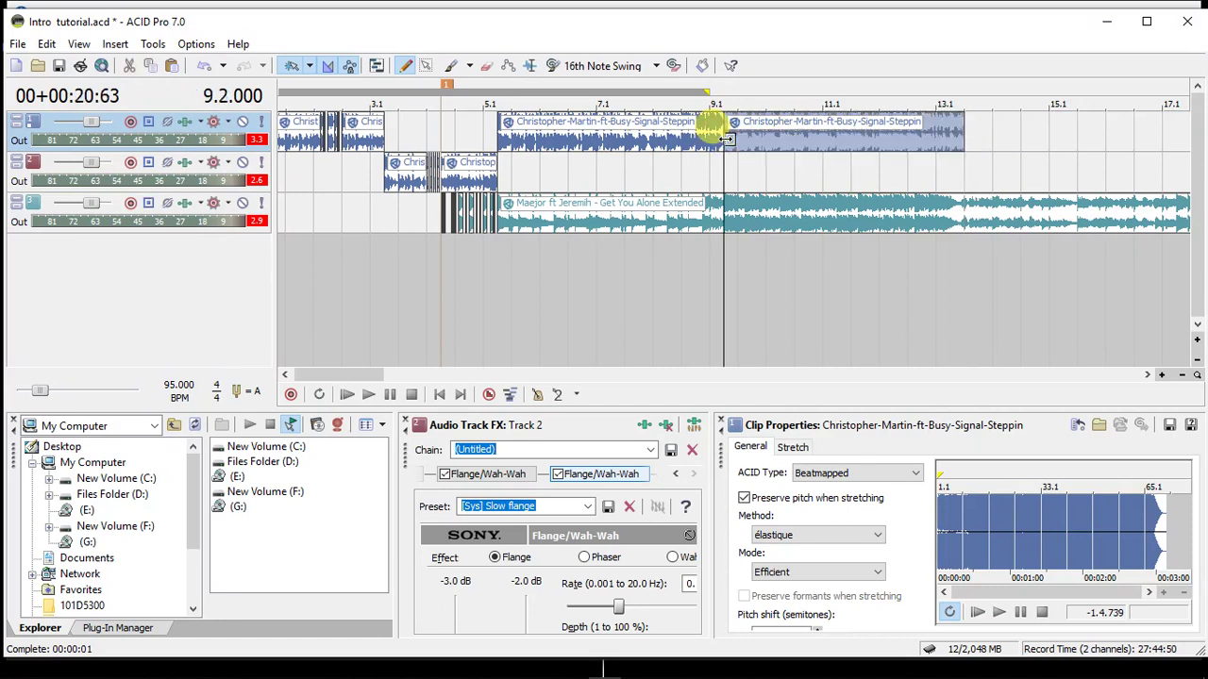
key("Delete")
right_click(729, 171)
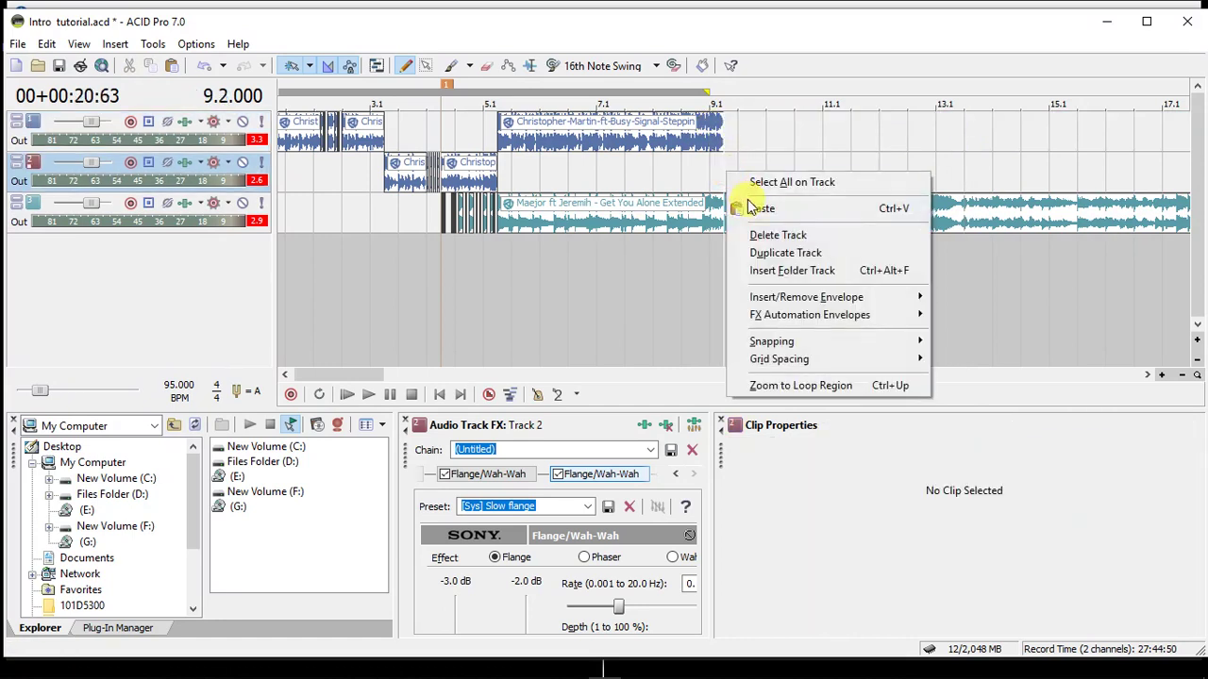
left_click(760, 208)
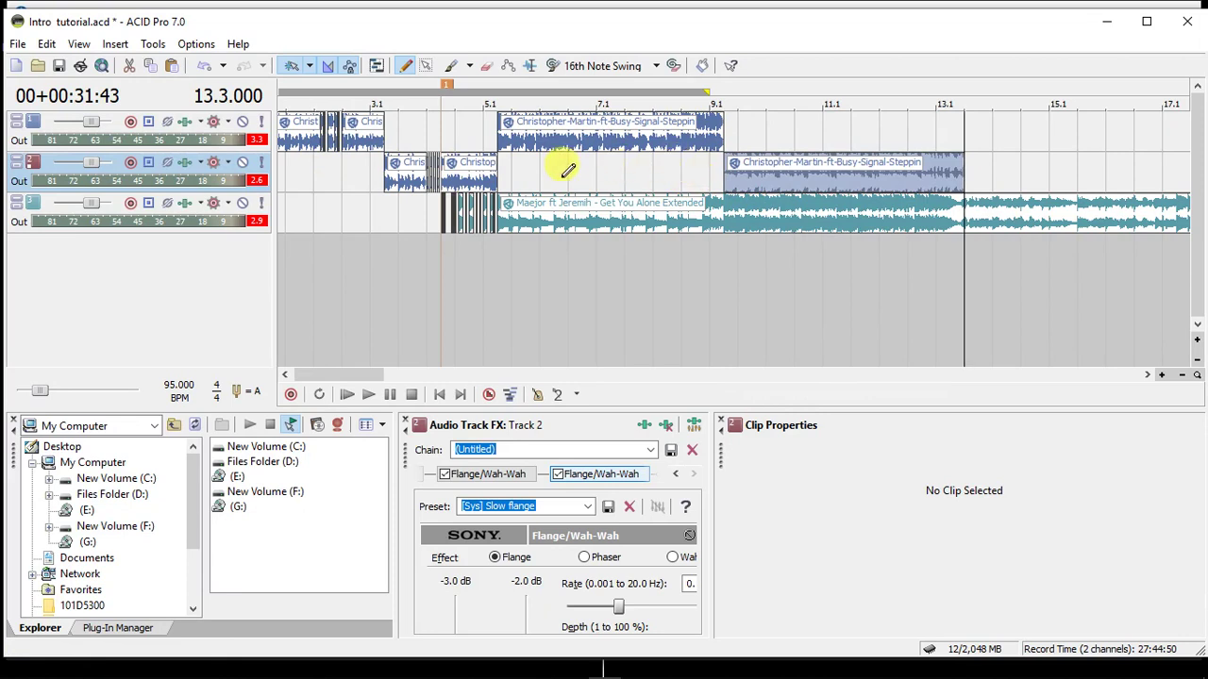
Play from 8.1.000 to hear Steppin pass from track 1 into the flanged segment on track 2.
left_click(642, 171)
key("space")
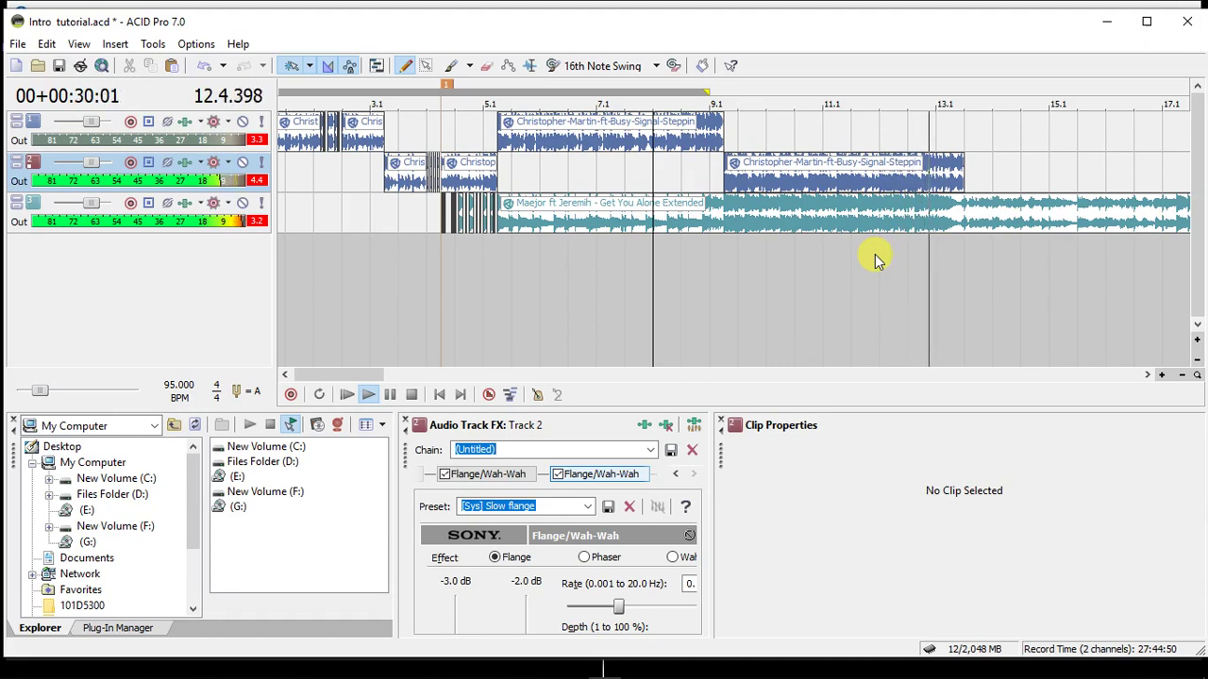
key("space")
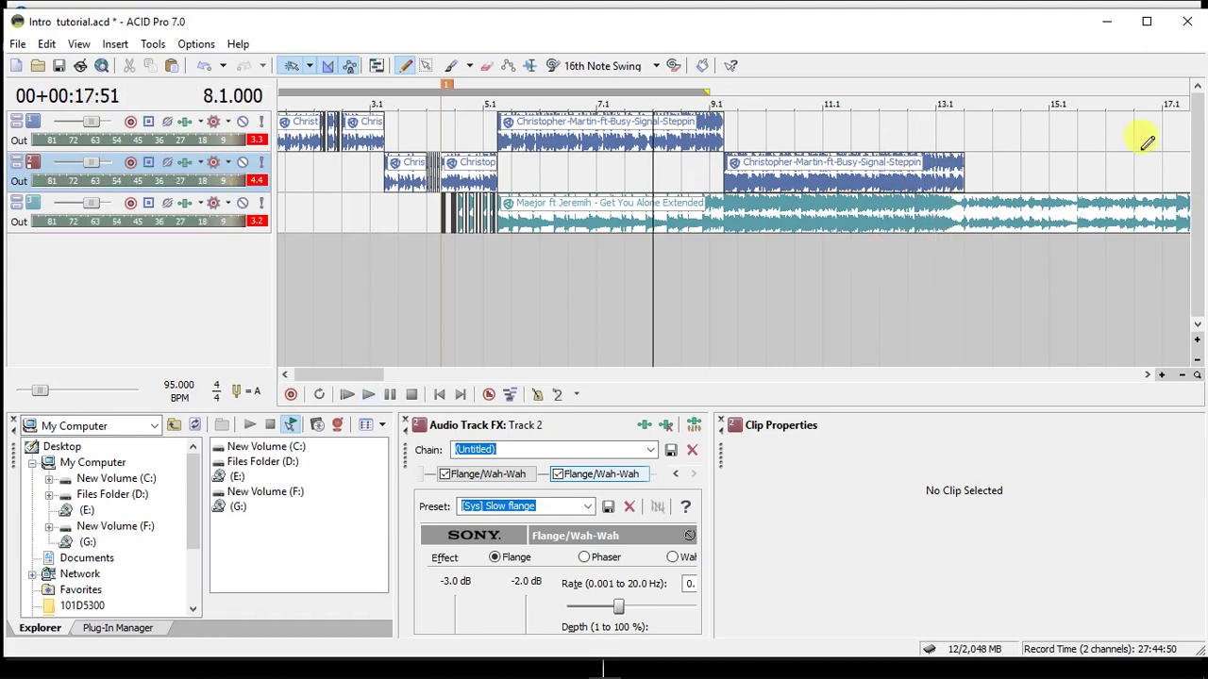
Fade out the track 2 Steppin segment from about 11.1 to its end, using the concave curve that drops quickly first.
left_click_drag(945, 151, 836, 167)
right_click(881, 168)
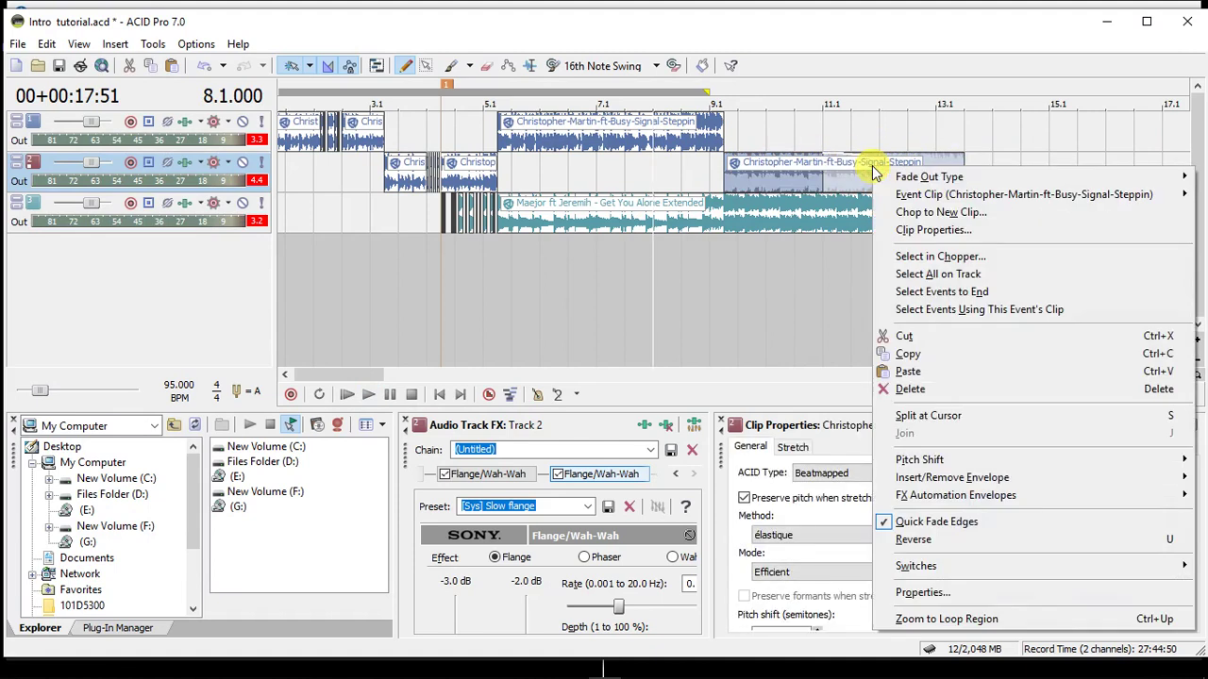
mouse_move(887, 178)
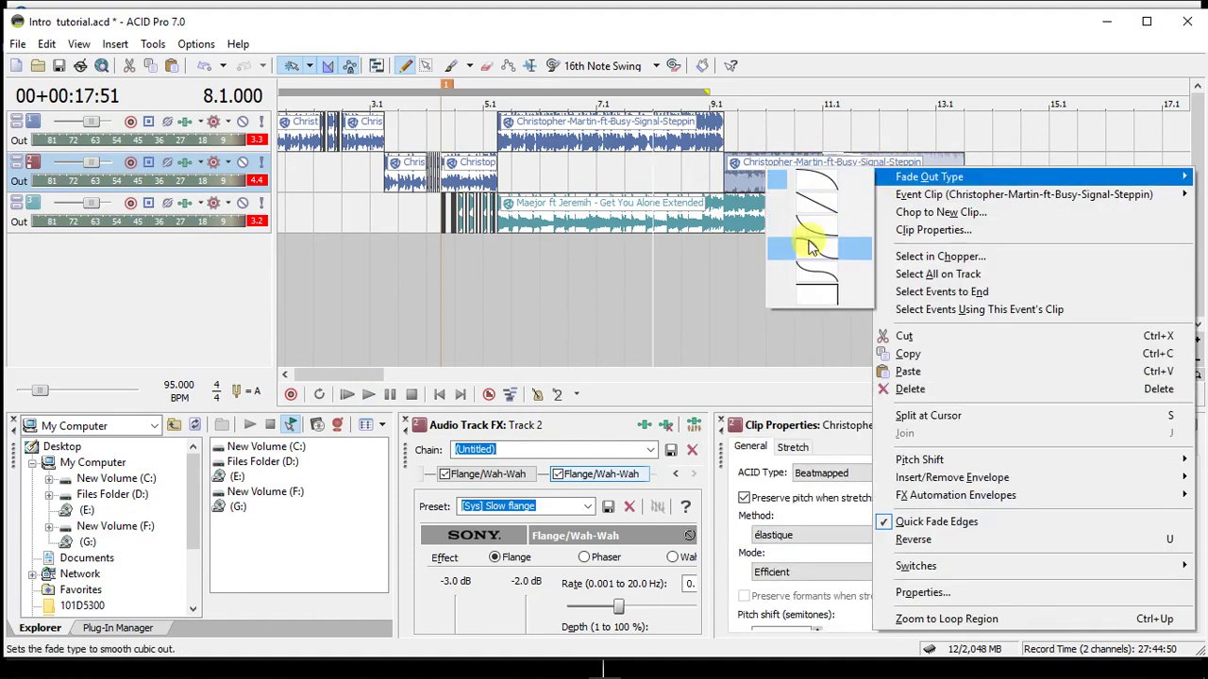
left_click(810, 229)
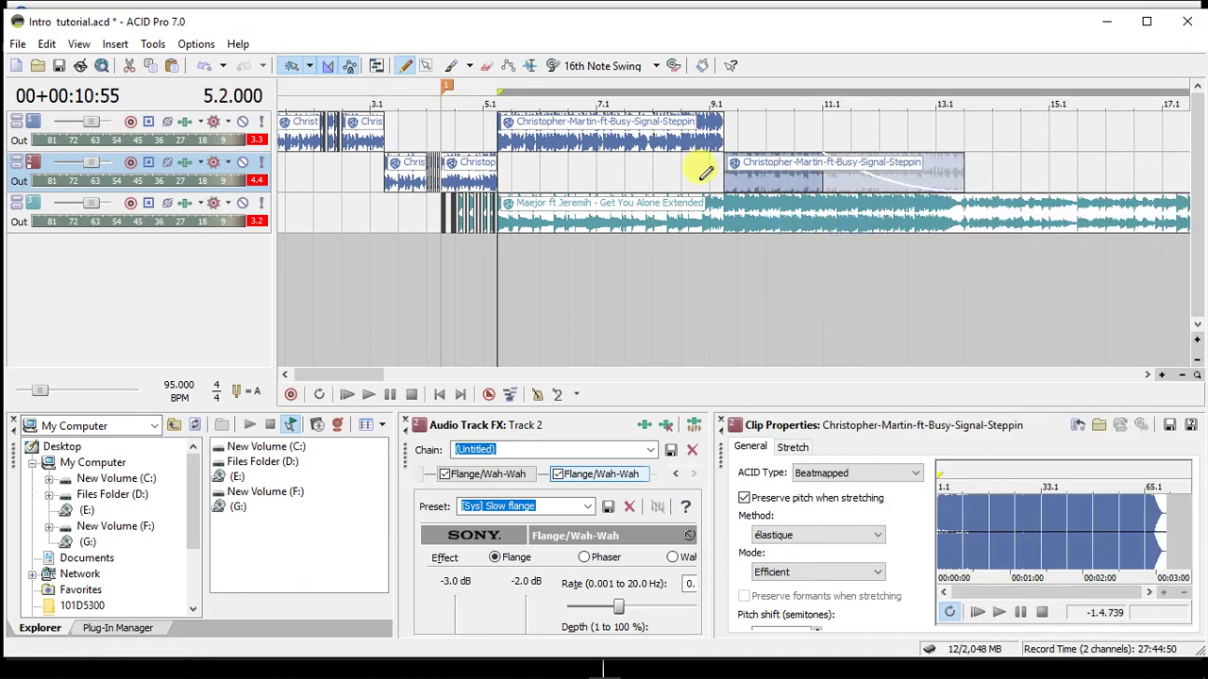
Play the Steppin fade-out on track 2, and listen again from 13.1.000 to find the Get You Alone cut point.
left_click(803, 181)
key("space")
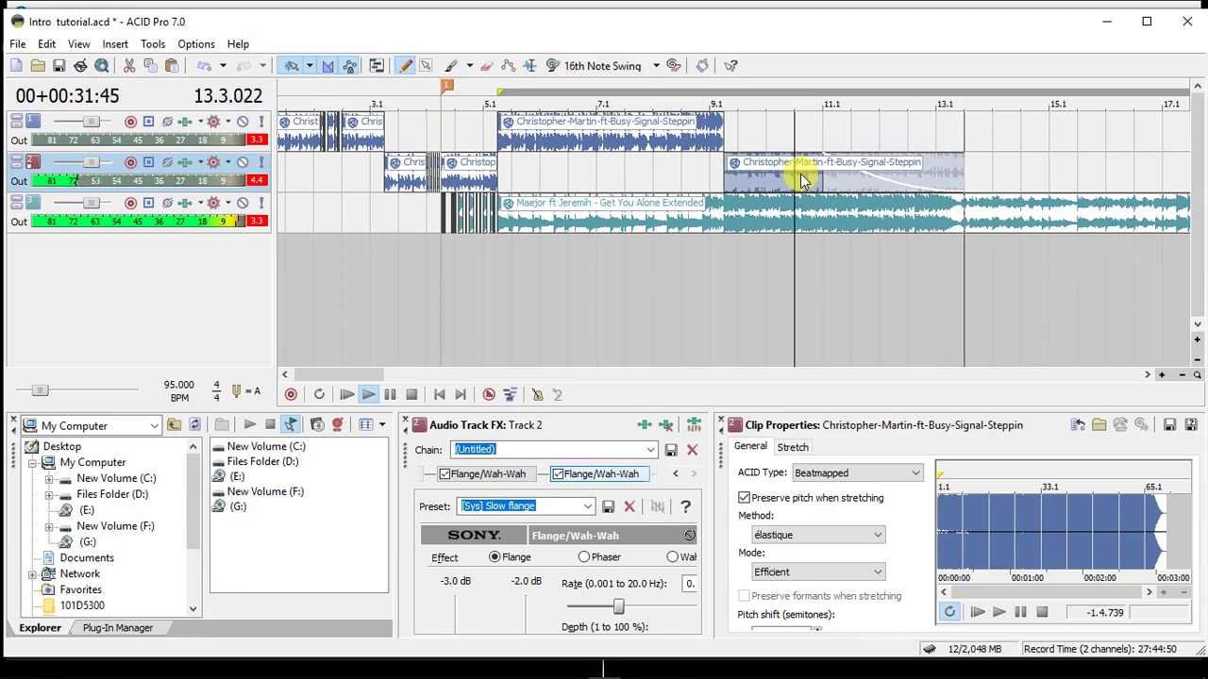
left_click(948, 227)
key("space")
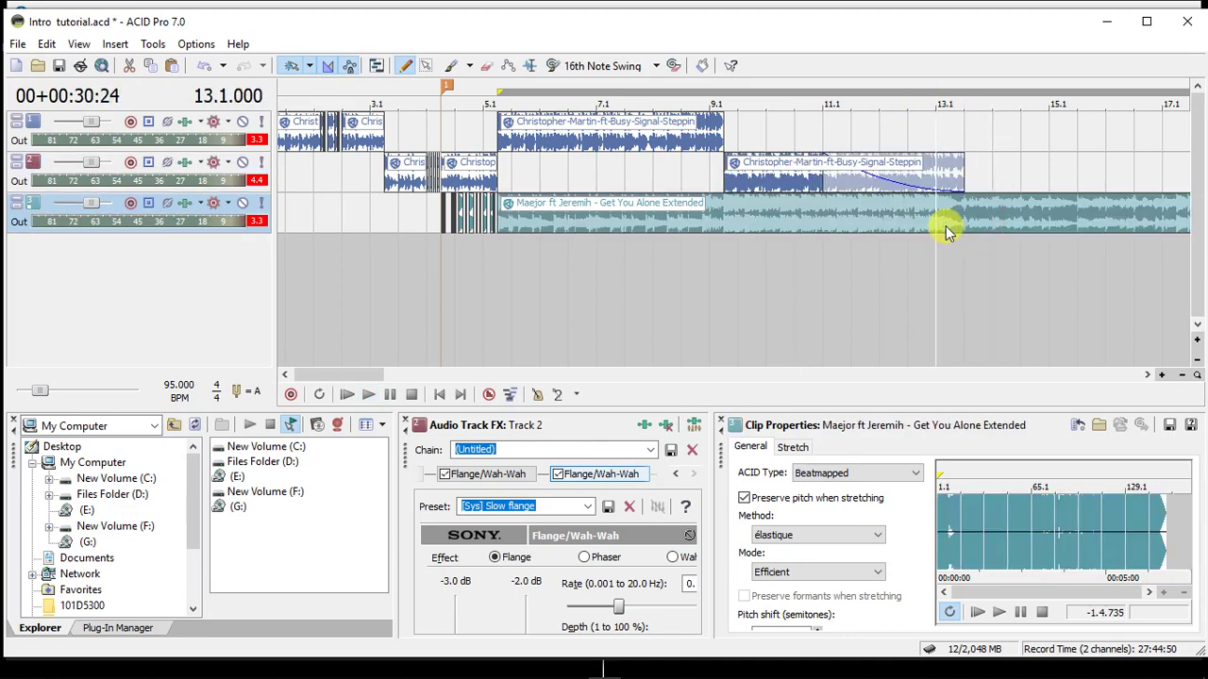
key("space")
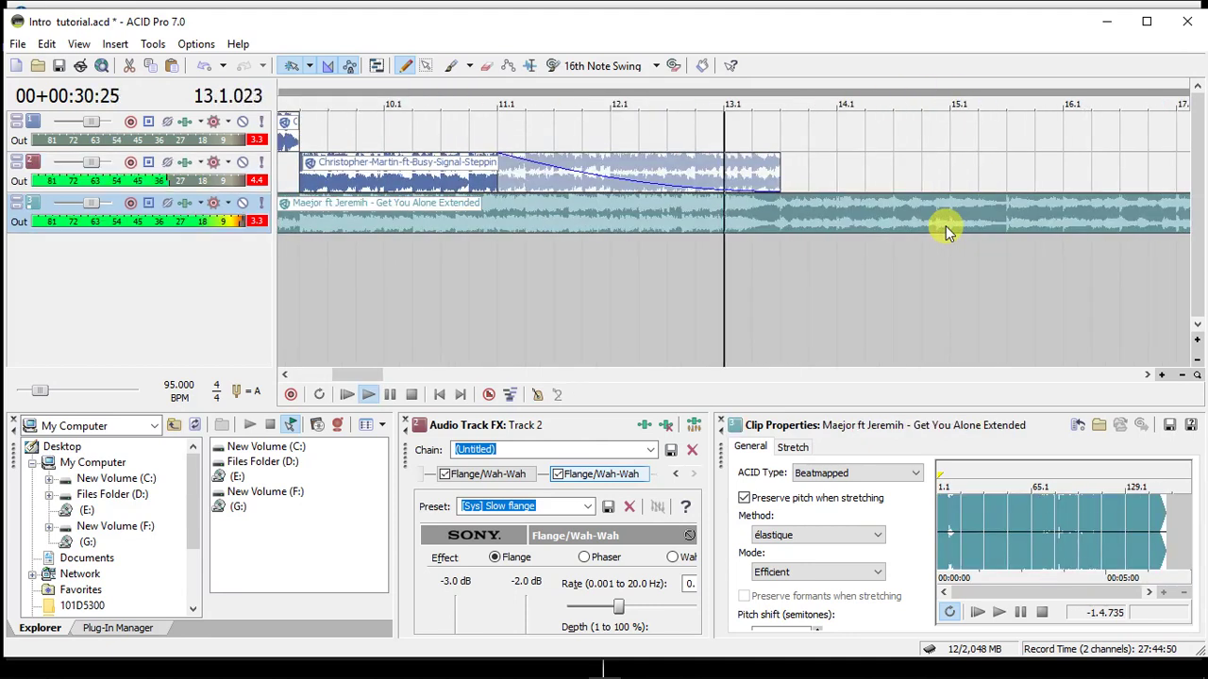
key("space")
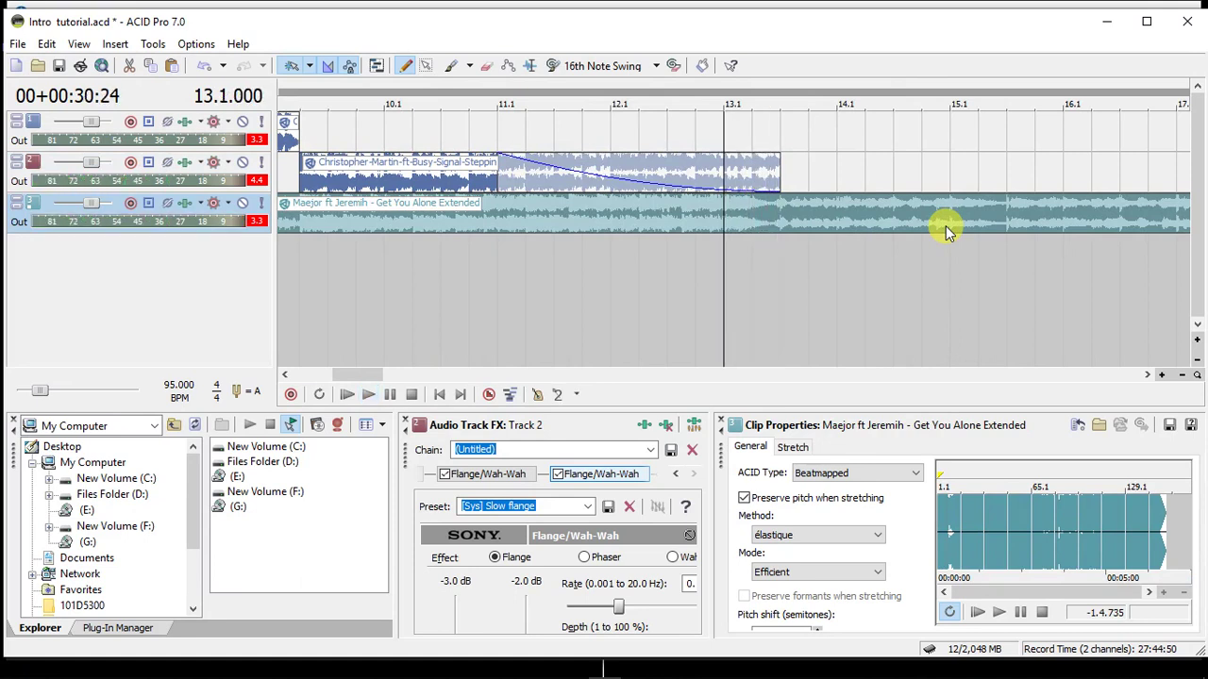
Split the Get You Alone event on track 3 at 13.2.000 and play from the split.
left_click(751, 227)
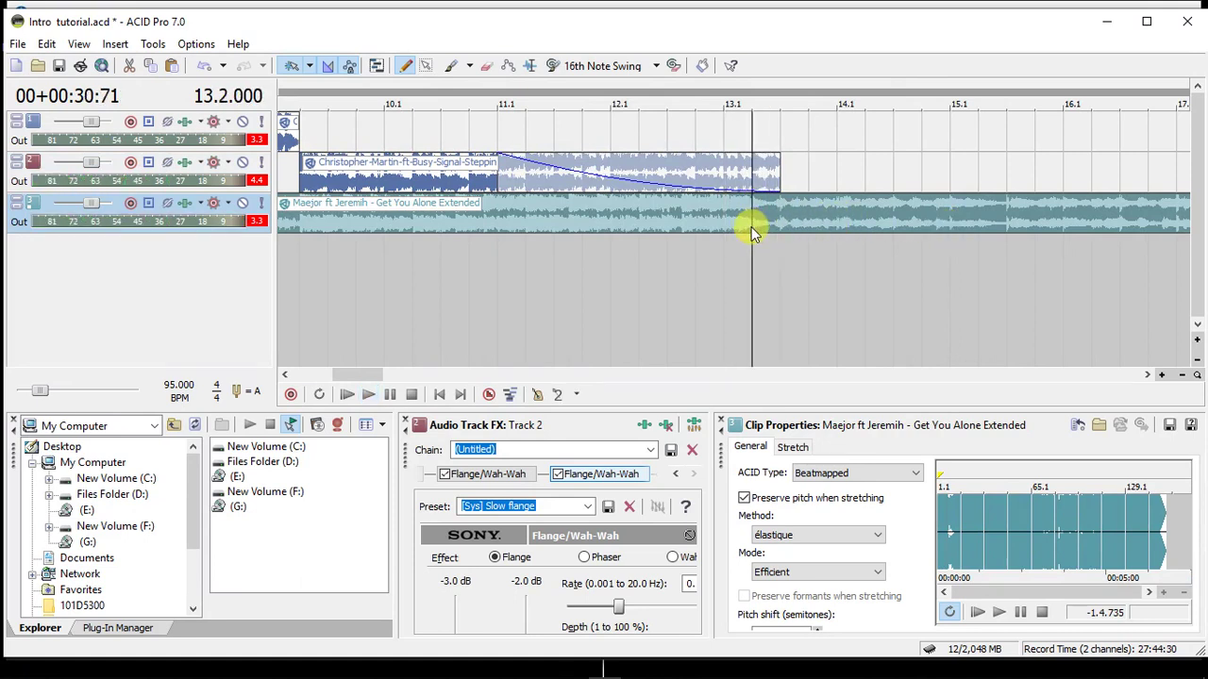
key("s")
key("space")
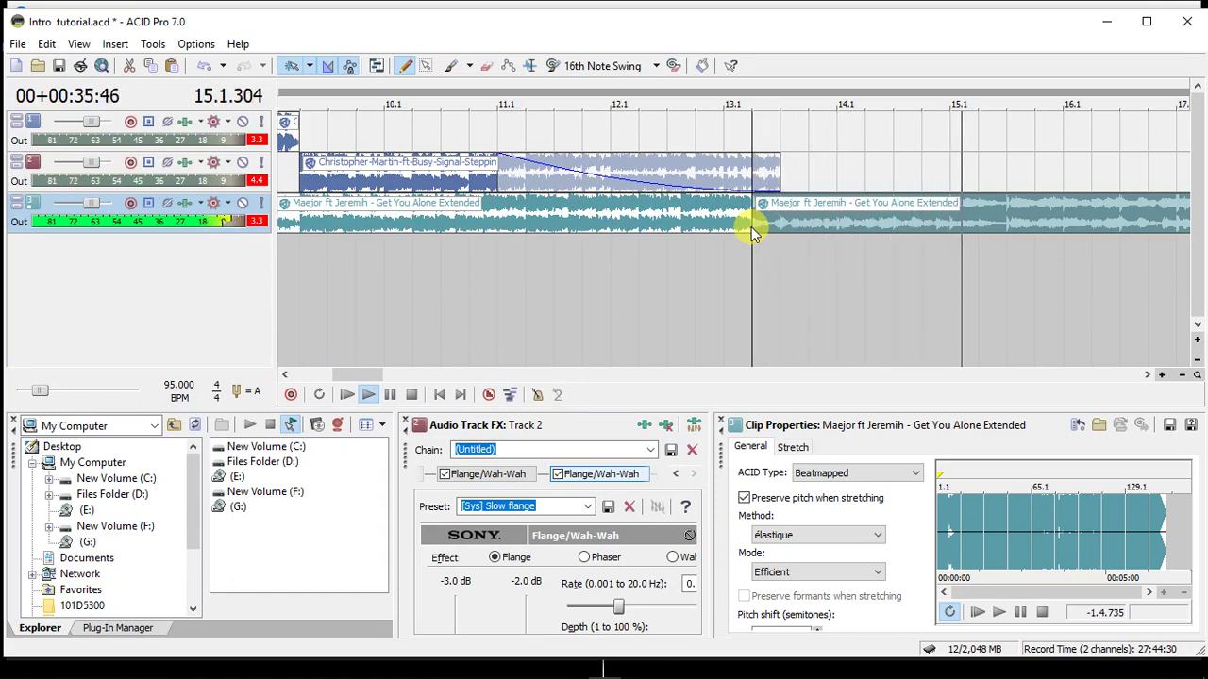
key("space")
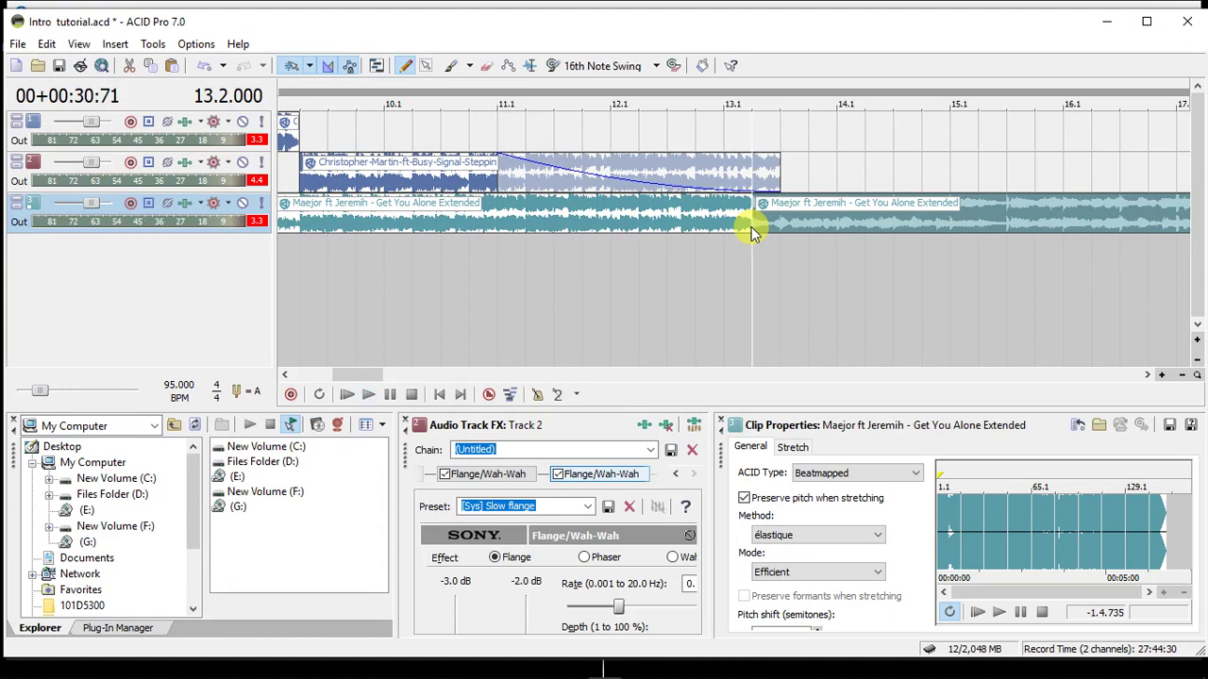
Play Get You Alone Extended on track 3 from the 13.2.000 split to find where the segment should end.
scroll(751, 226, "down", 1)
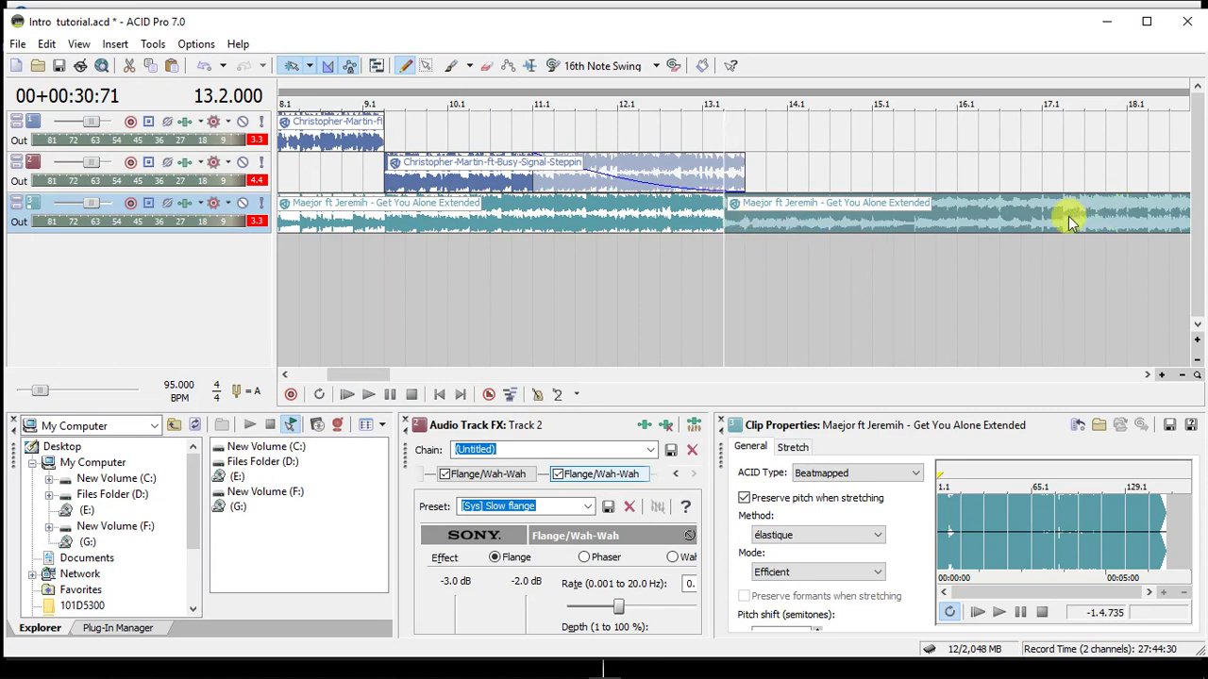
key("space")
key("space")
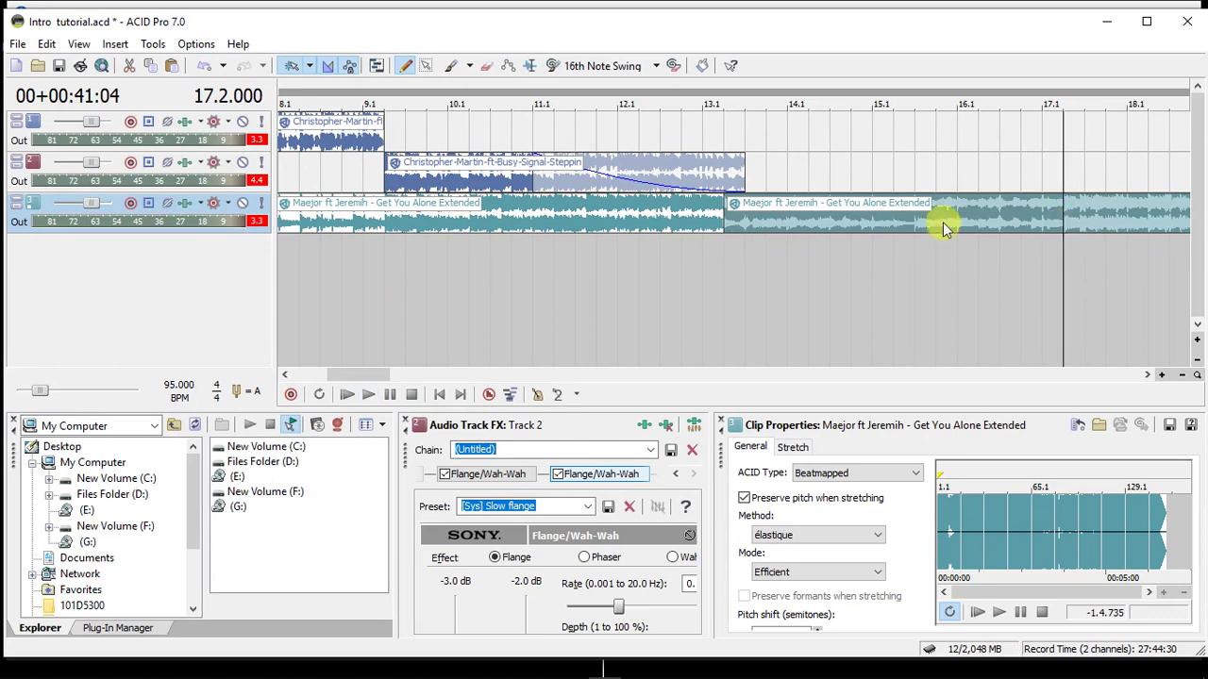
left_click(726, 215)
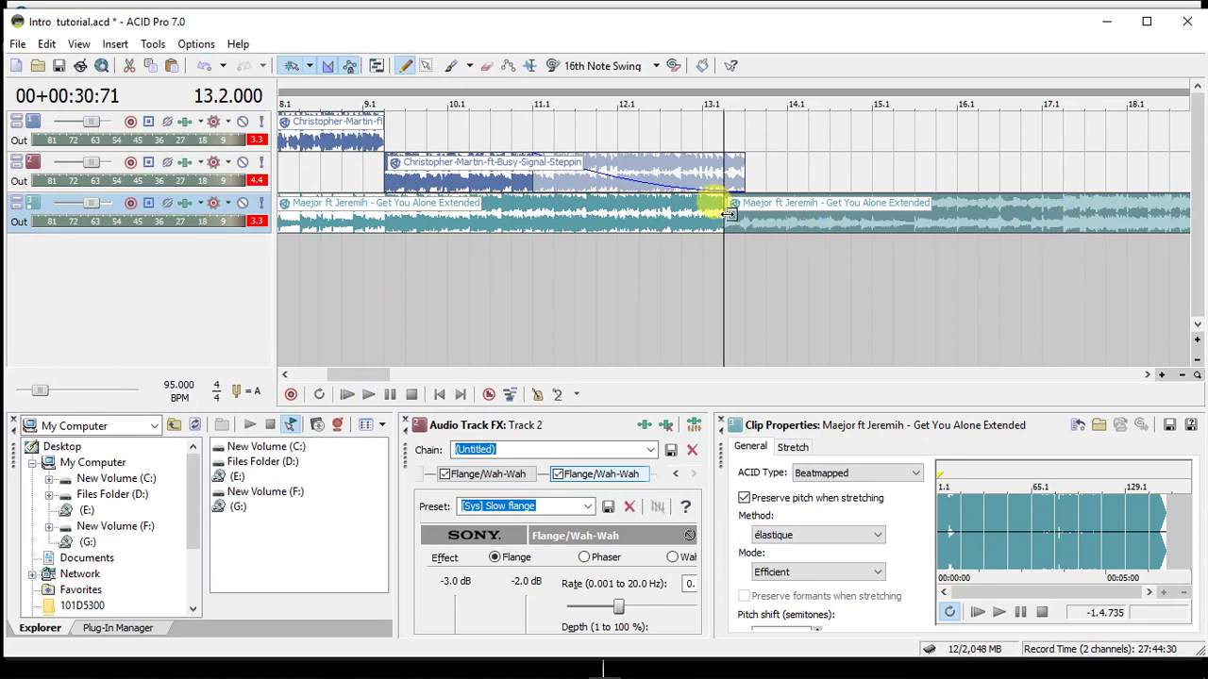
key("space")
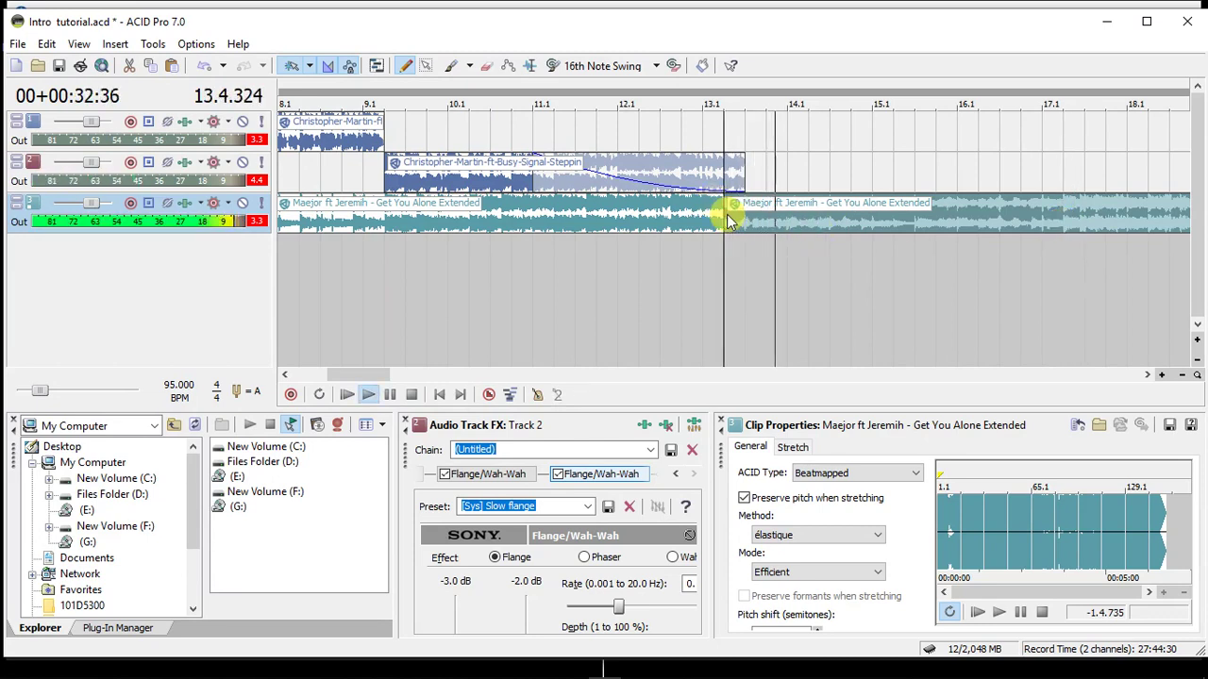
left_click_drag(363, 377, 374, 377)
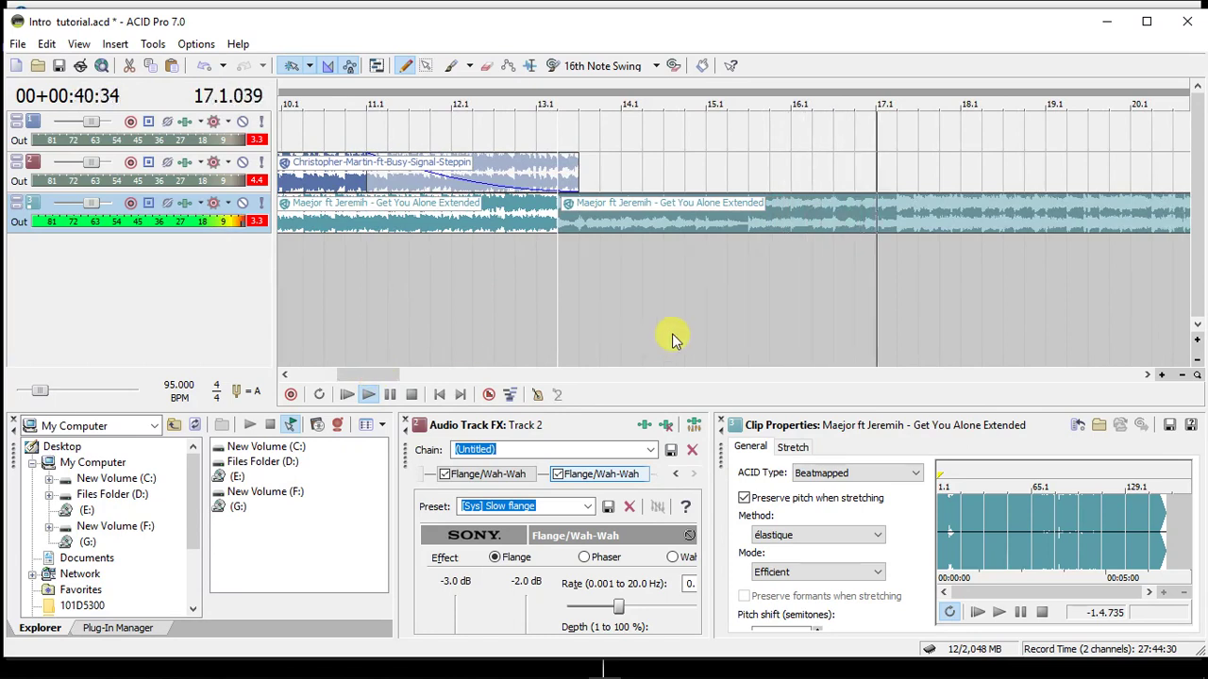
Split the Get You Alone event on track 3 at 17.2.000 and delete everything after the split.
left_click(896, 223)
key("s")
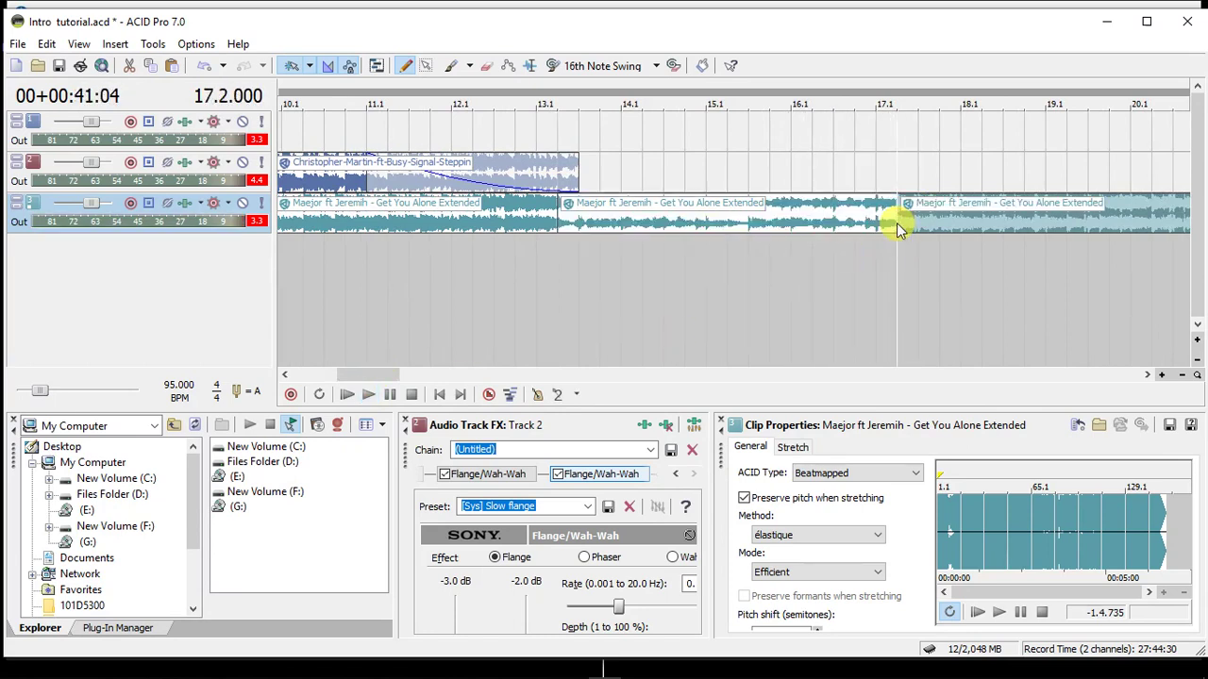
key("Delete")
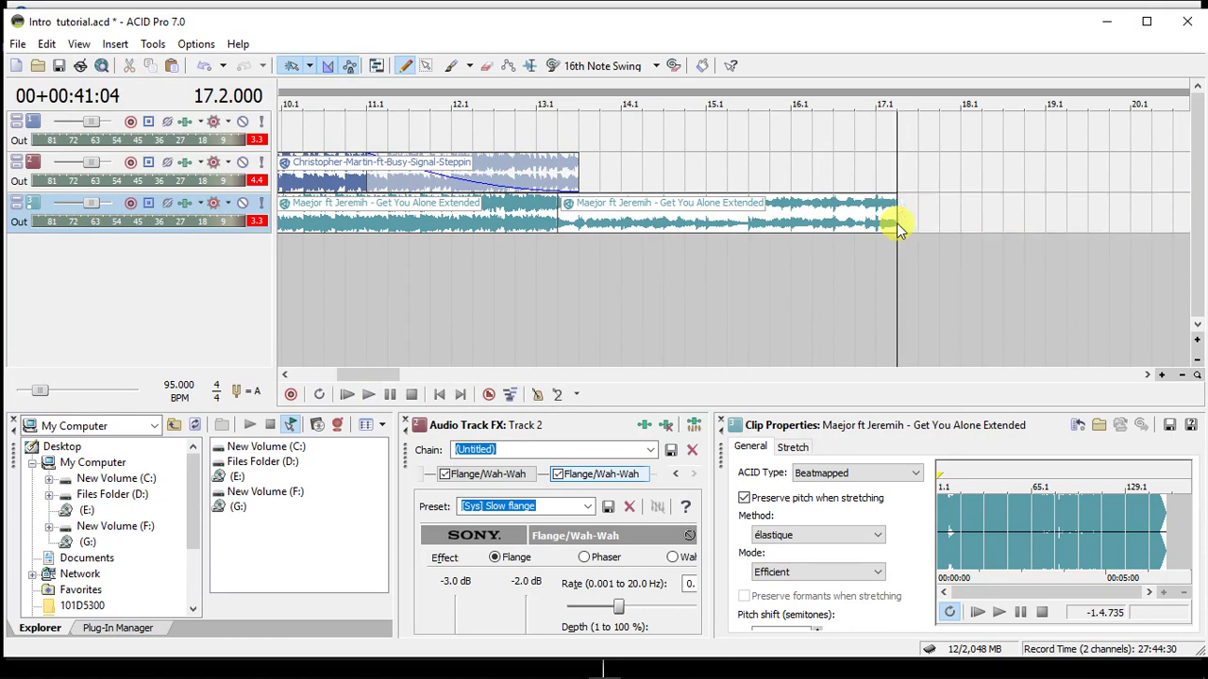
Move the Get You Alone segment starting at 13.2.000 from track 3 to the same position on a new audio track 4.
left_click(558, 219)
key("Delete")
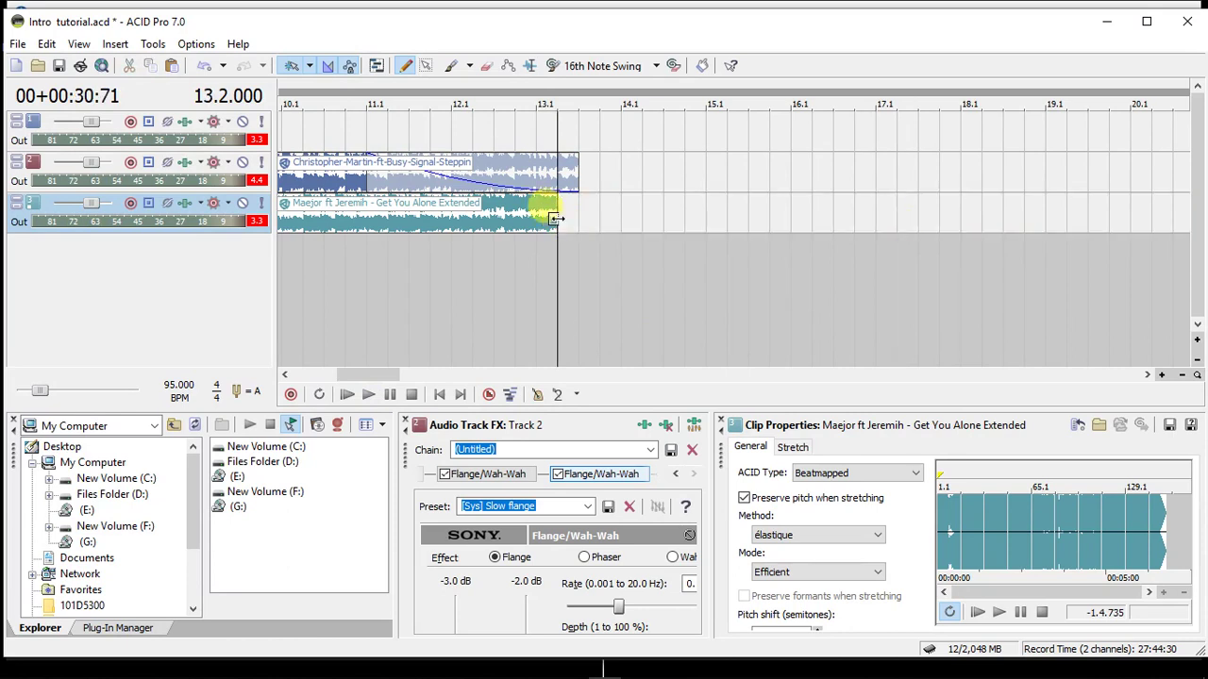
right_click(570, 244)
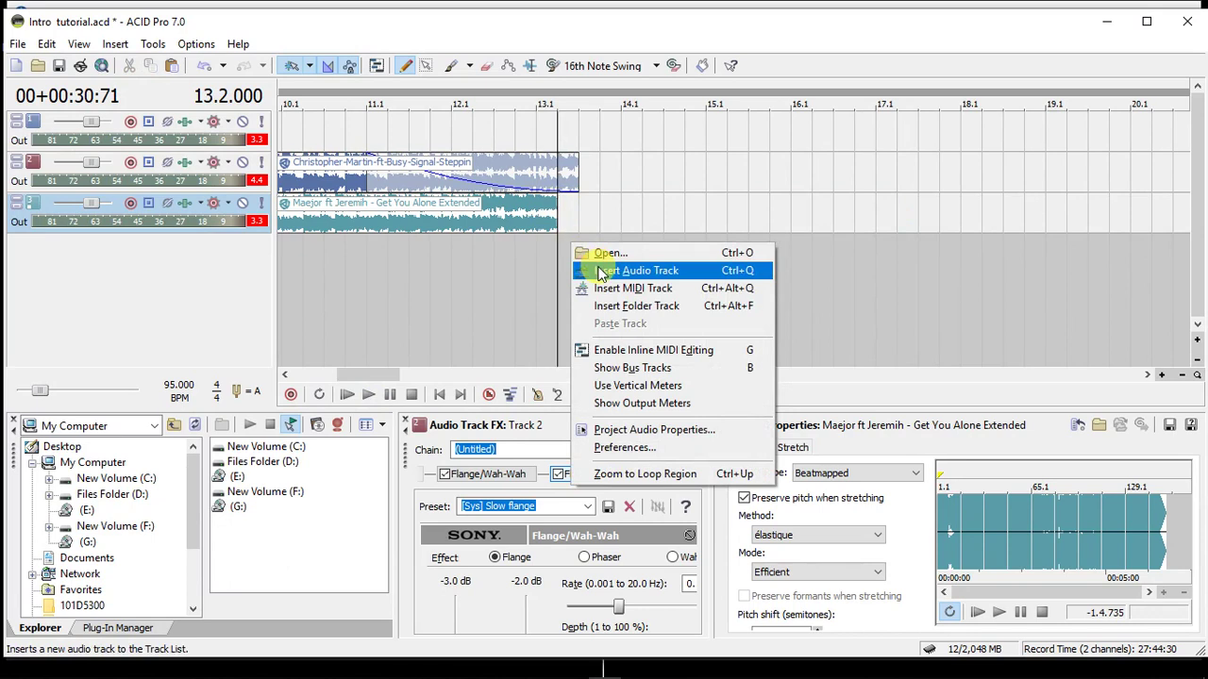
left_click(600, 273)
right_click(555, 253)
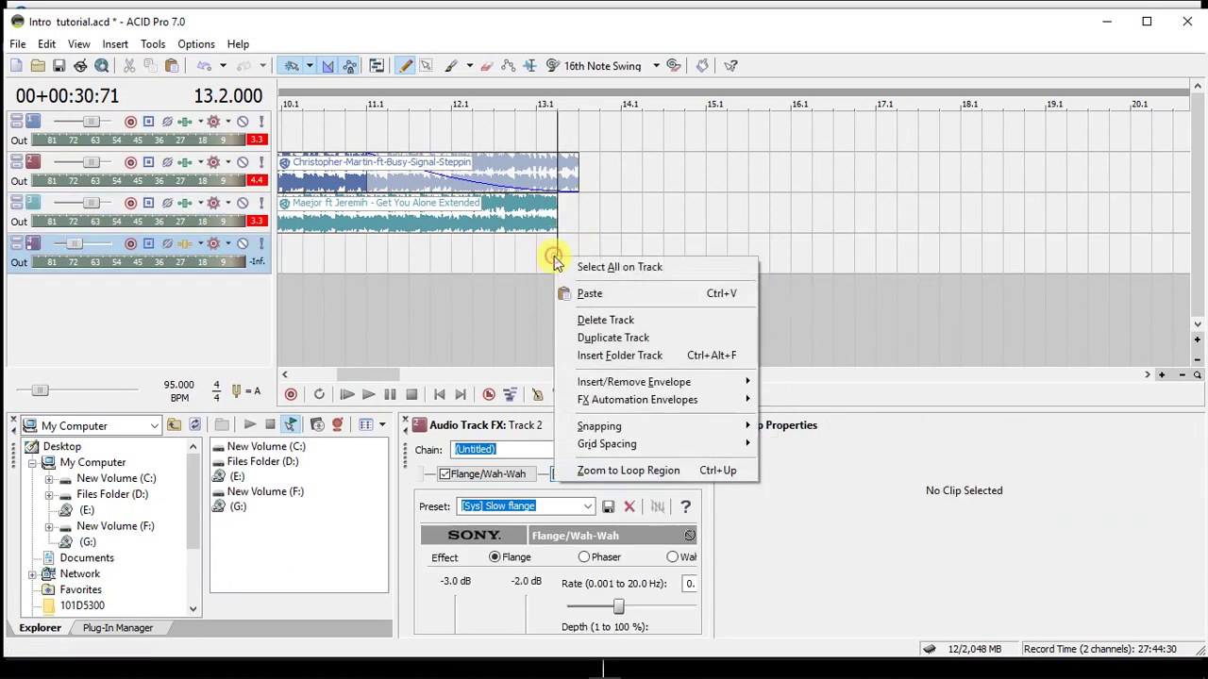
left_click(592, 294)
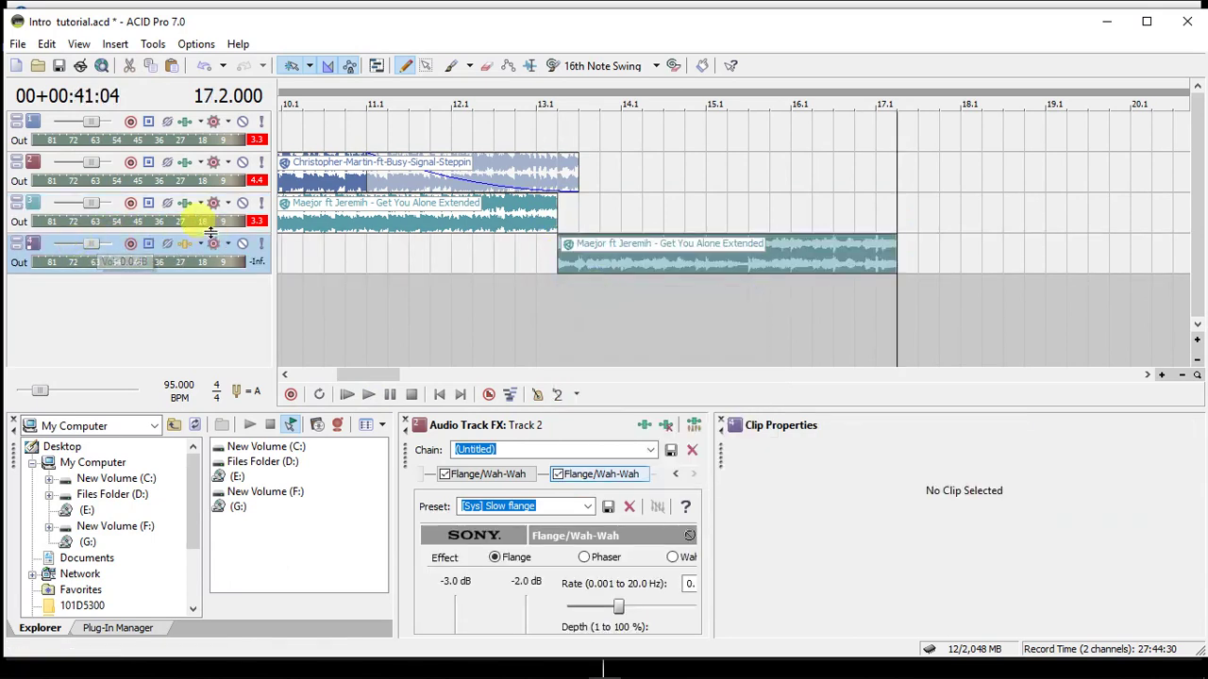
Add the Sony Flange/Wah-Wah effect to track 4 and apply the [Sys] Wah-wah 4 preset.
left_click(193, 251)
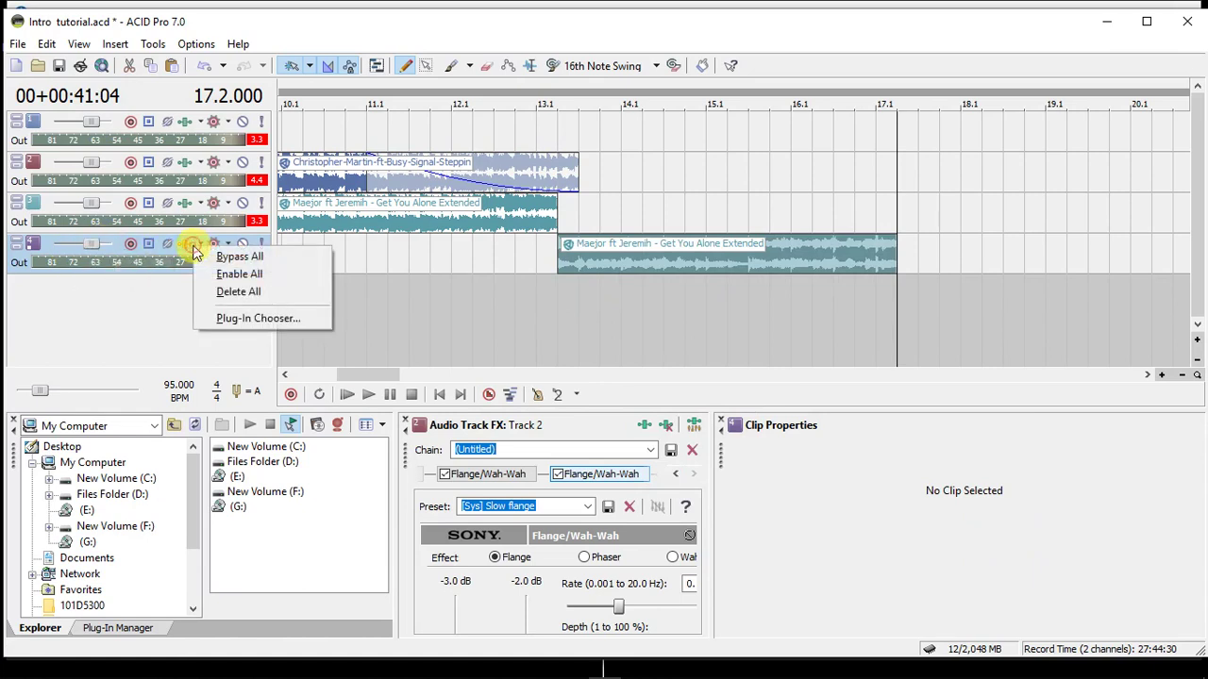
left_click(280, 316)
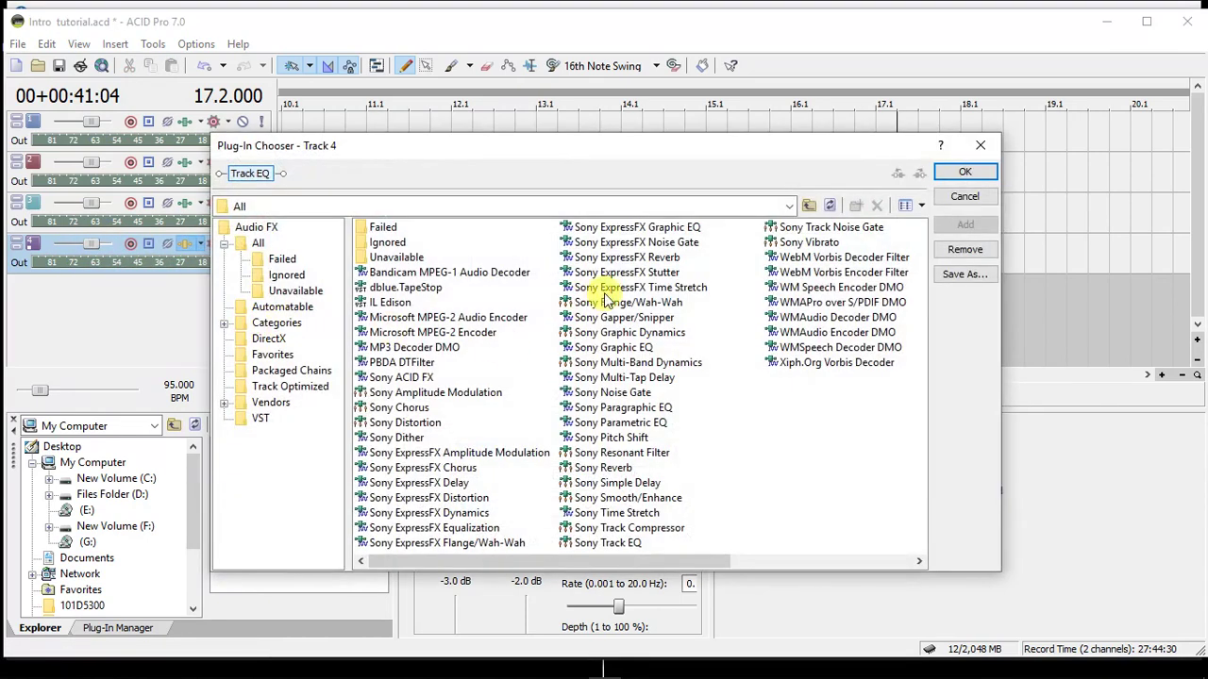
double_click(628, 301)
left_click(964, 172)
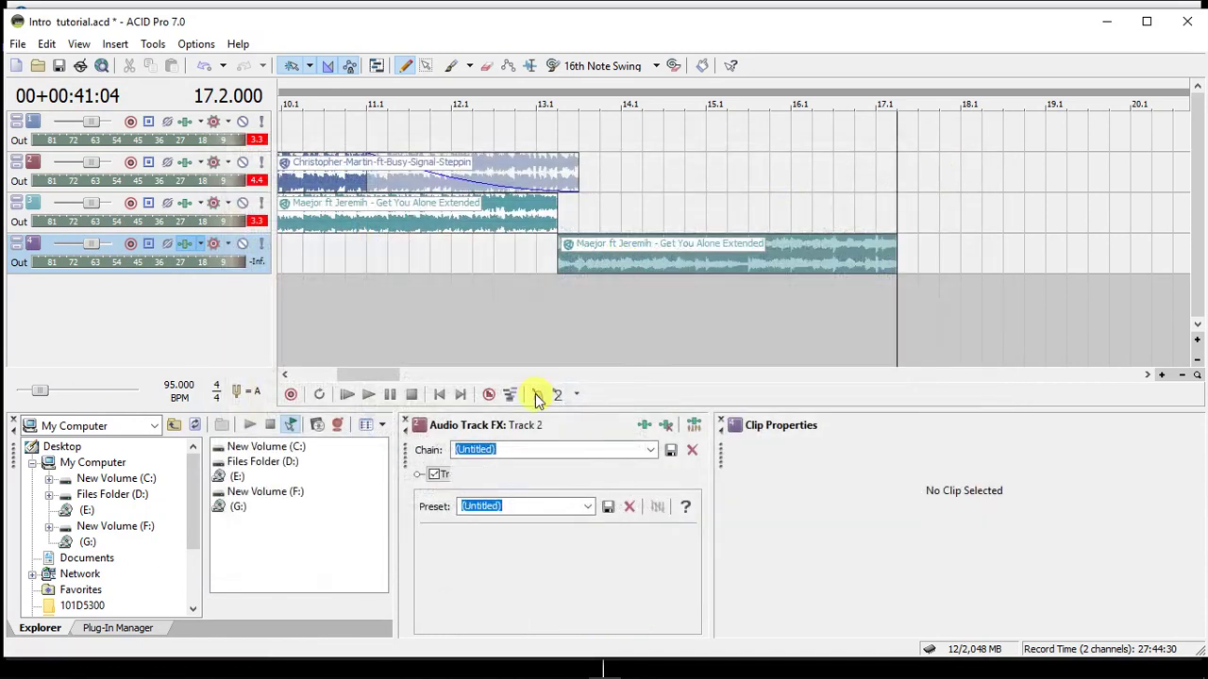
left_click(590, 510)
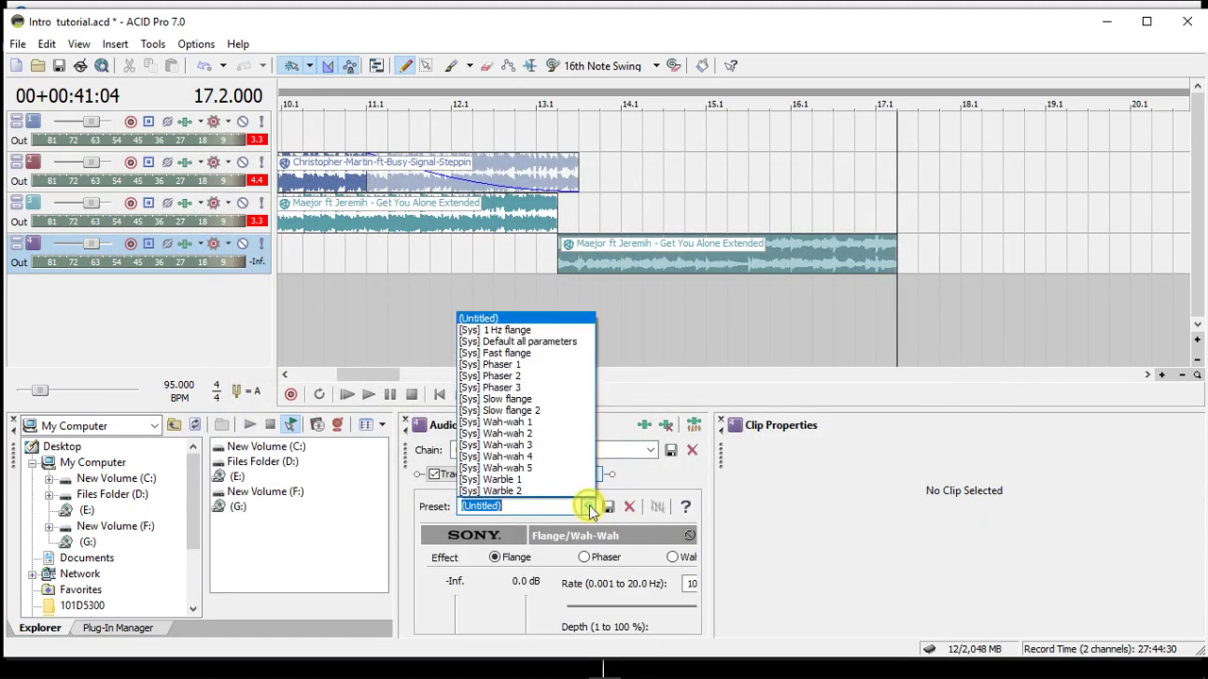
left_click(538, 450)
Play from 12.4.000 to hear Get You Alone pass from track 3 into the wah-wah segment on track 4.
left_click(522, 253)
key("space")
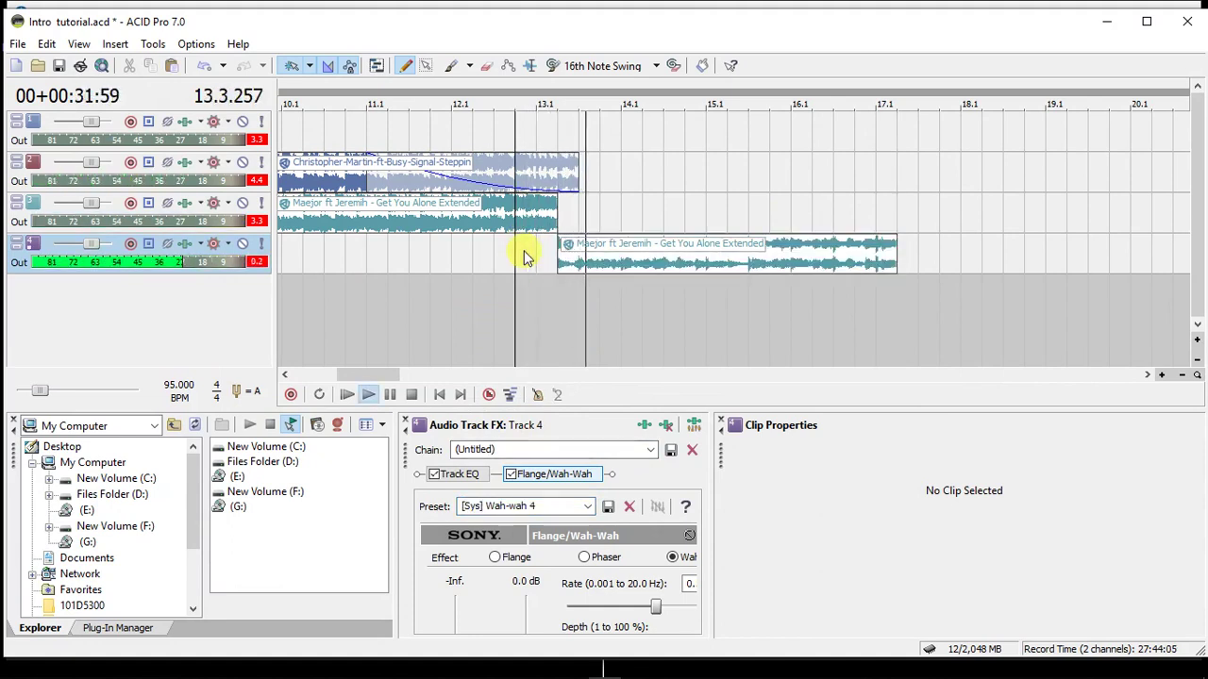
key("space")
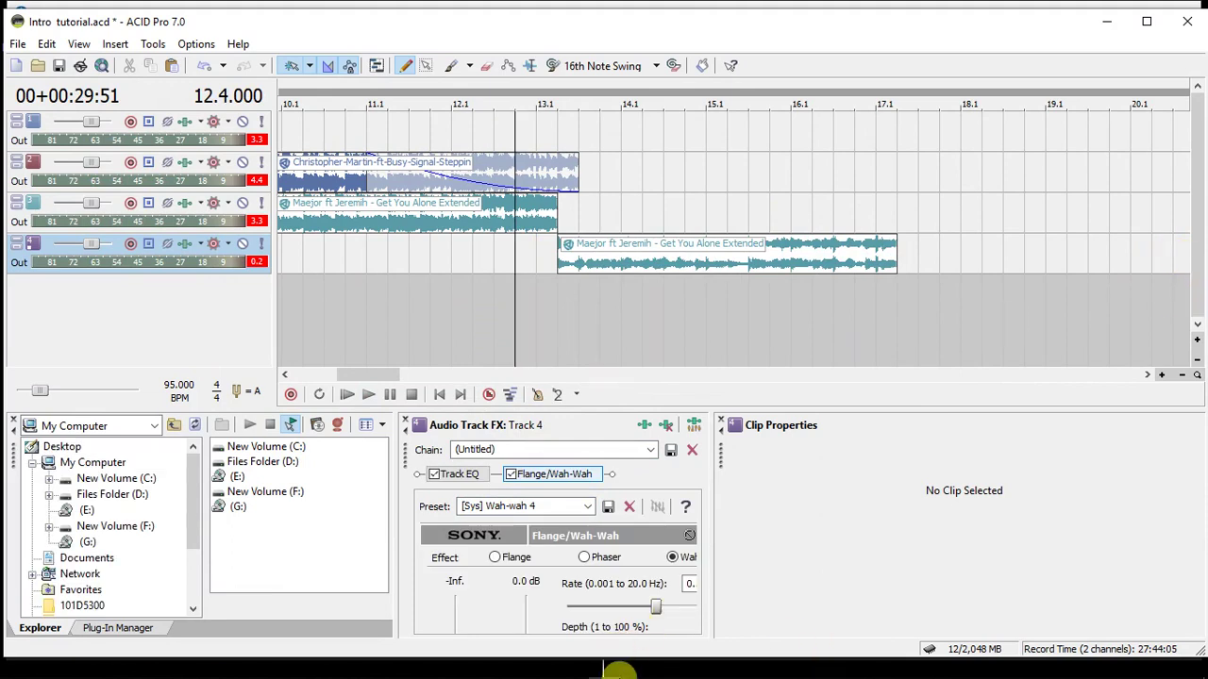
Switch to Serato DJ Pro, load Version-Problem Riddim by Pot Of Gold onto deck 1 and preview its opening.
left_click(571, 668)
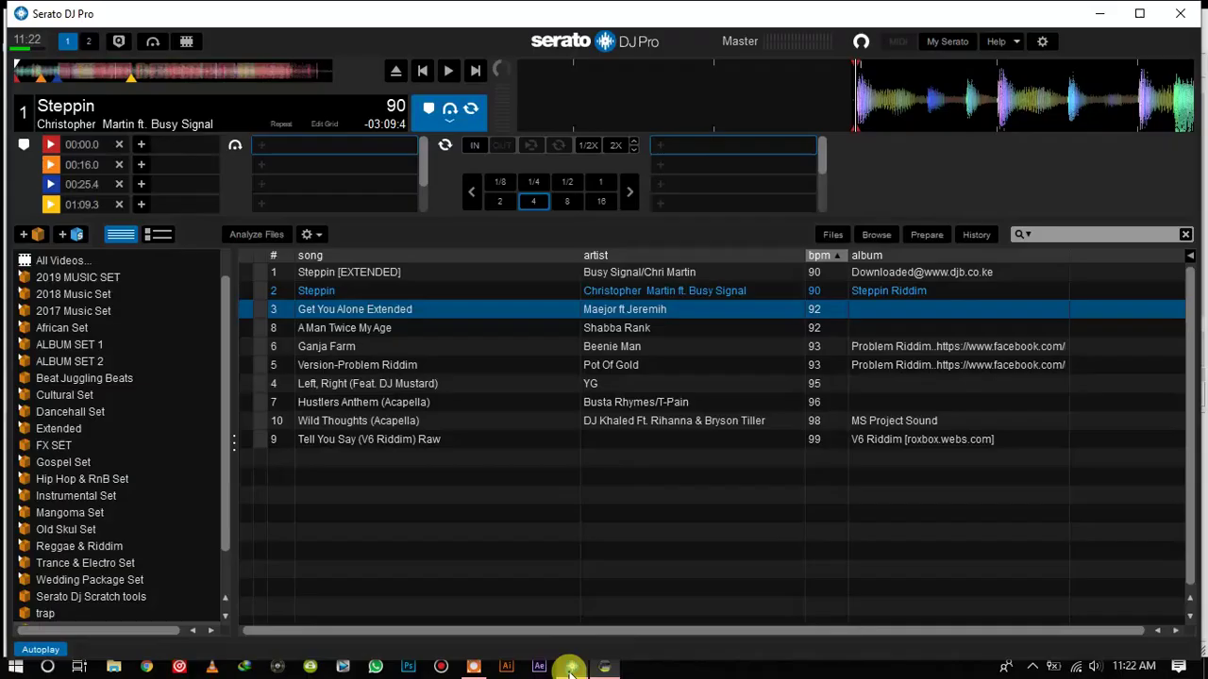
left_click(445, 364)
left_click_drag(448, 368, 256, 110)
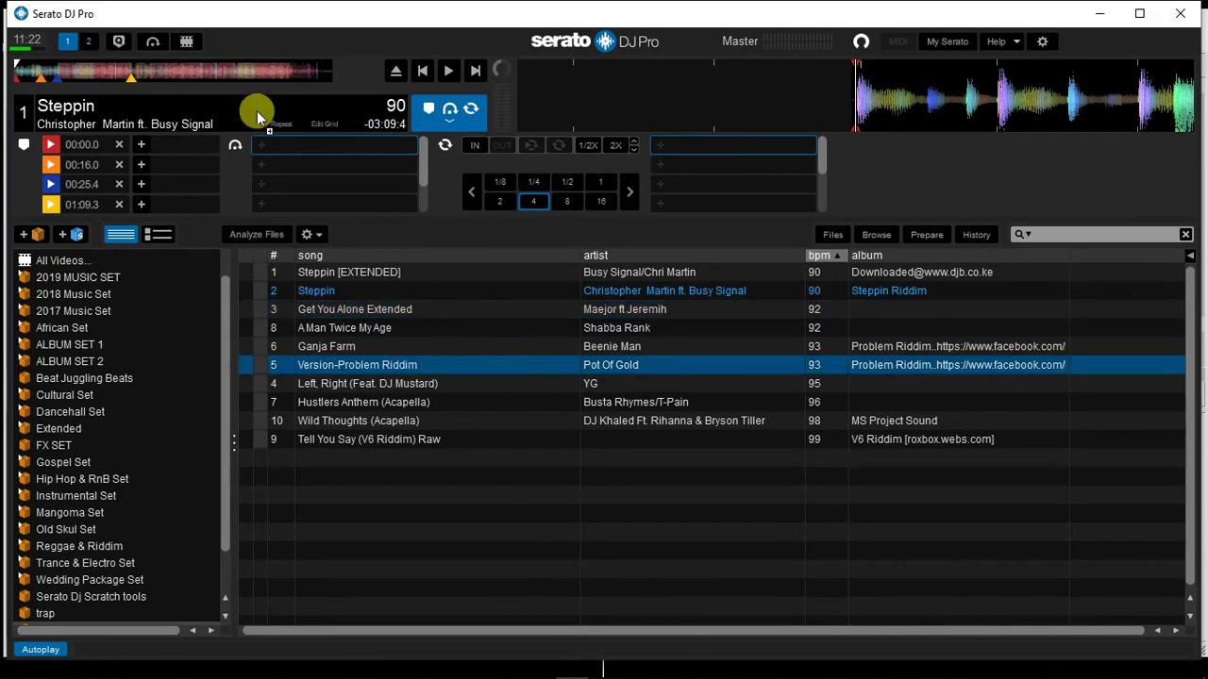
key("space")
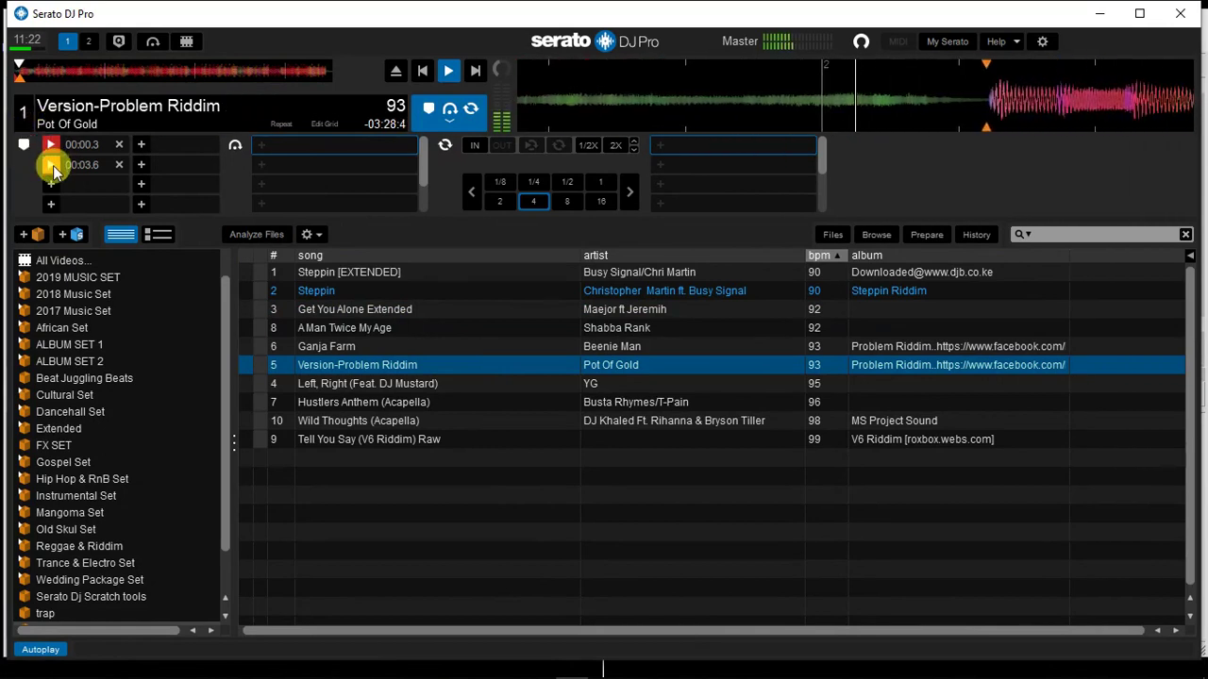
key("space")
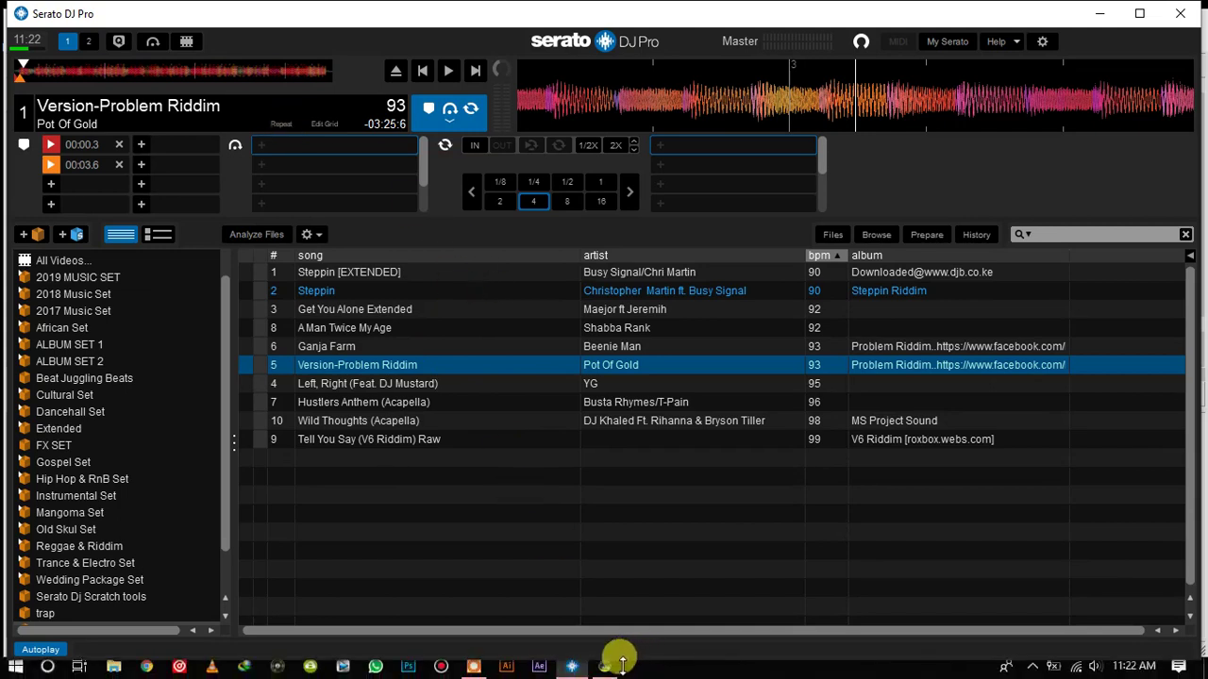
Switch back to ACID Pro and select the Get You Alone segment on track 4 at 13.2.000.
left_click(599, 667)
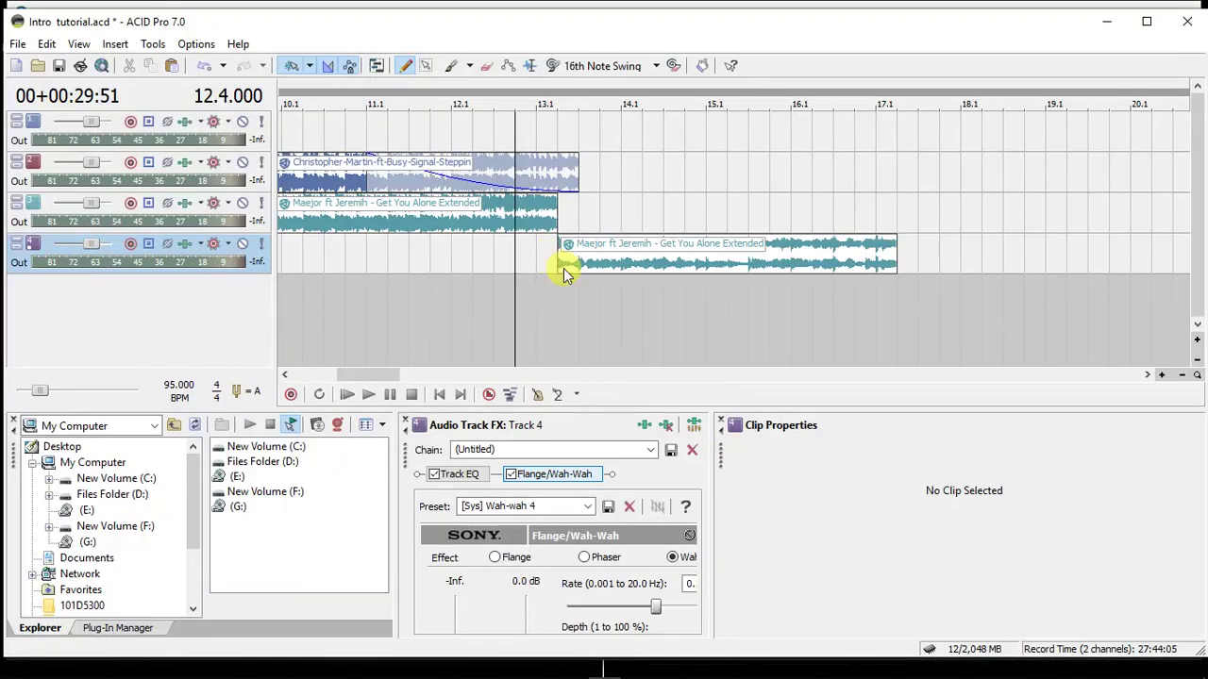
left_click(563, 268)
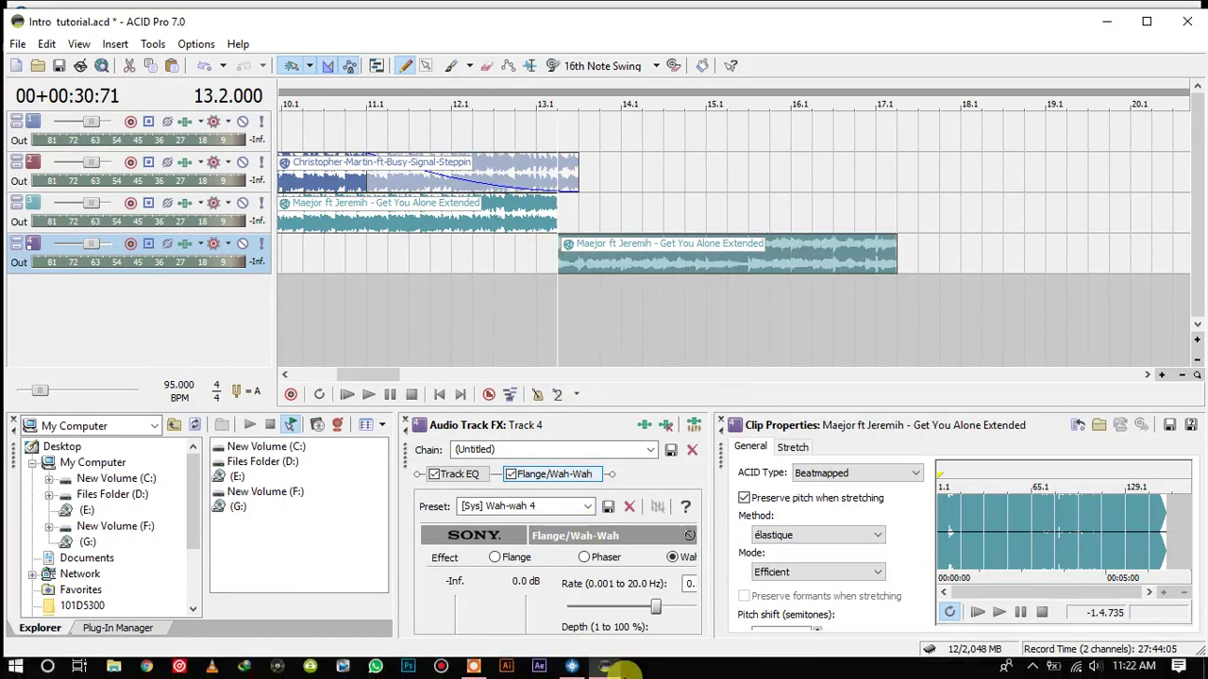
left_click(481, 668)
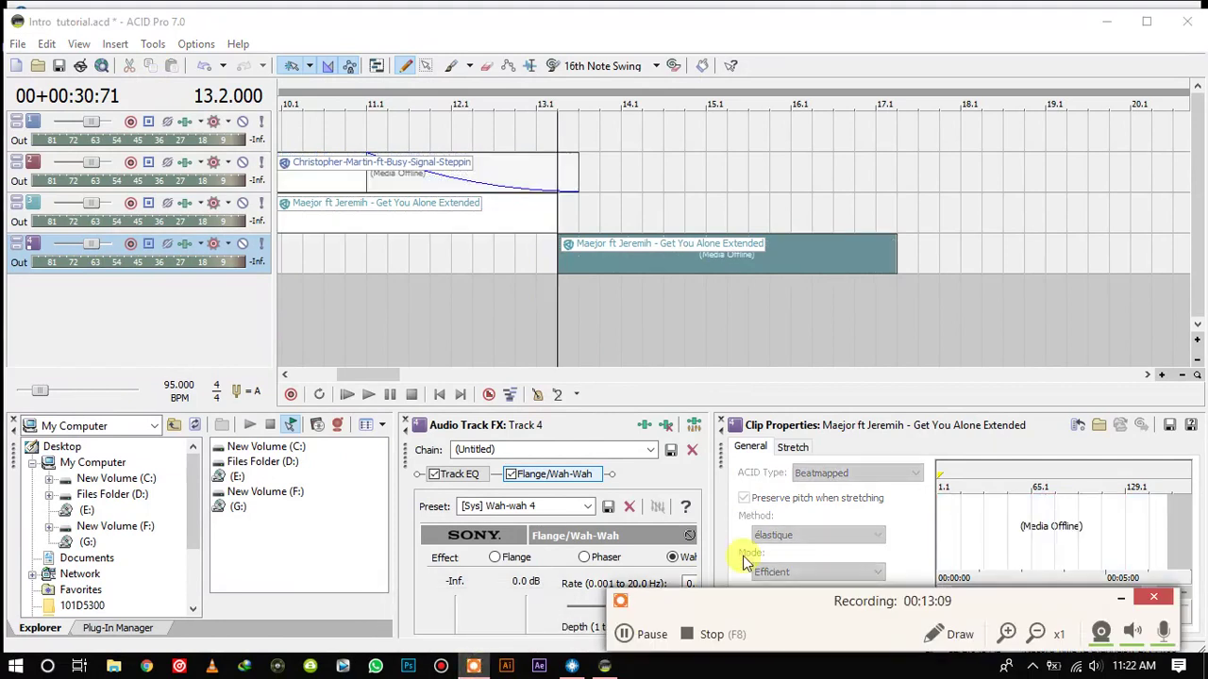
left_click(634, 637)
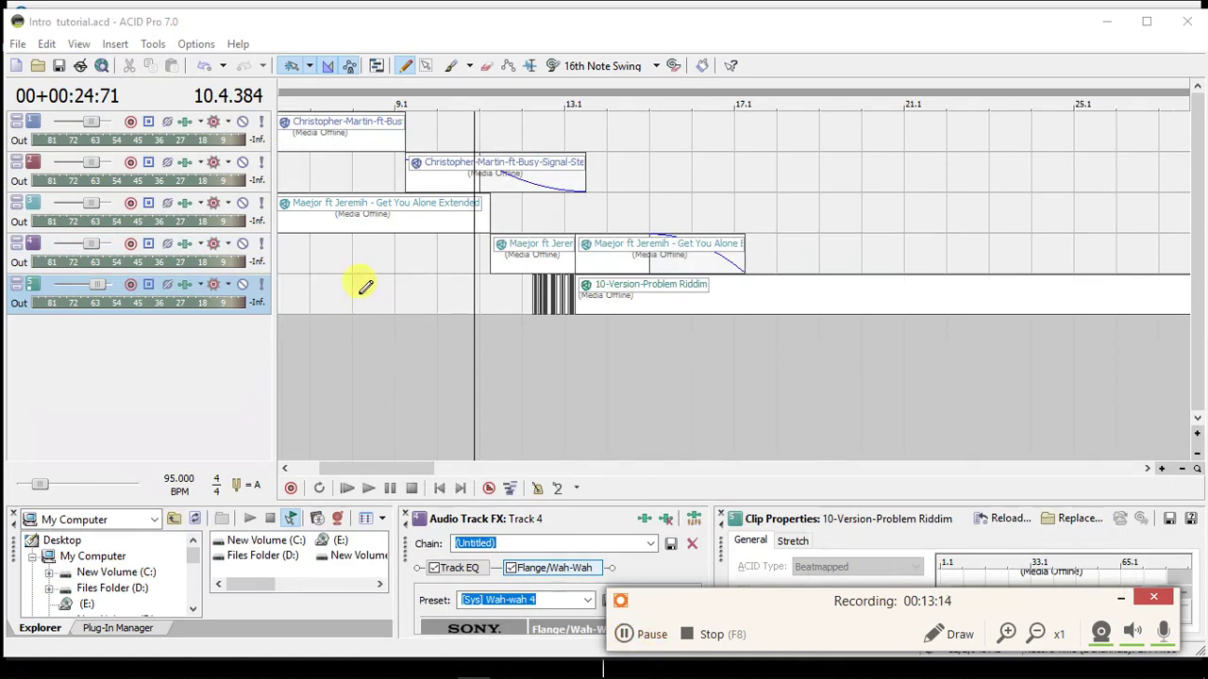
Examine the chopped Version-Problem Riddim pieces on track 5 leading up to the full event and the Get You Alone cut at 13.2.000.
left_click(436, 286)
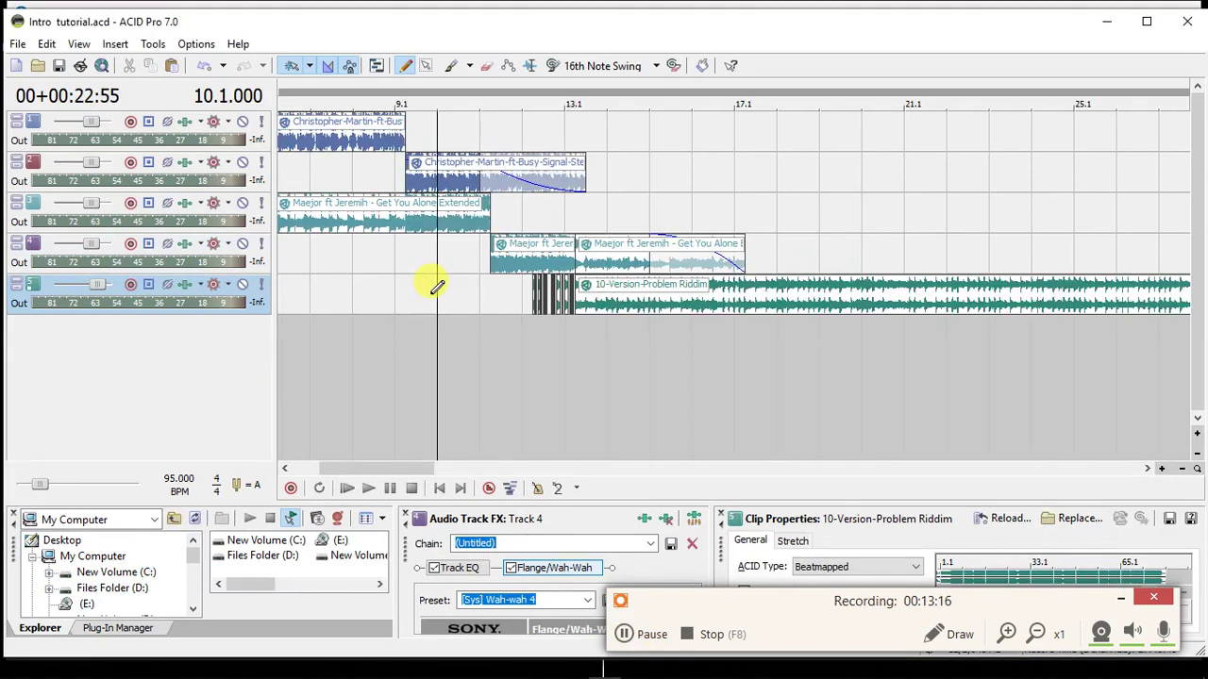
left_click(578, 298)
scroll(577, 296, "up", 5)
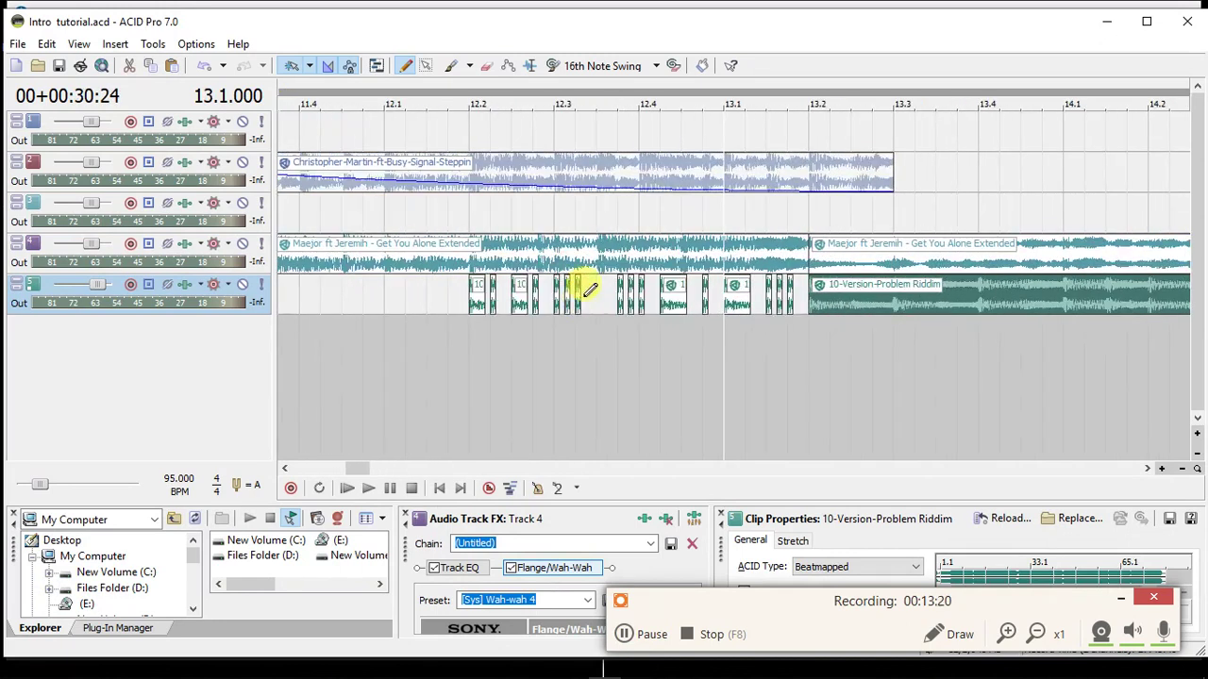
left_click(808, 244)
scroll(814, 281, "down", 4)
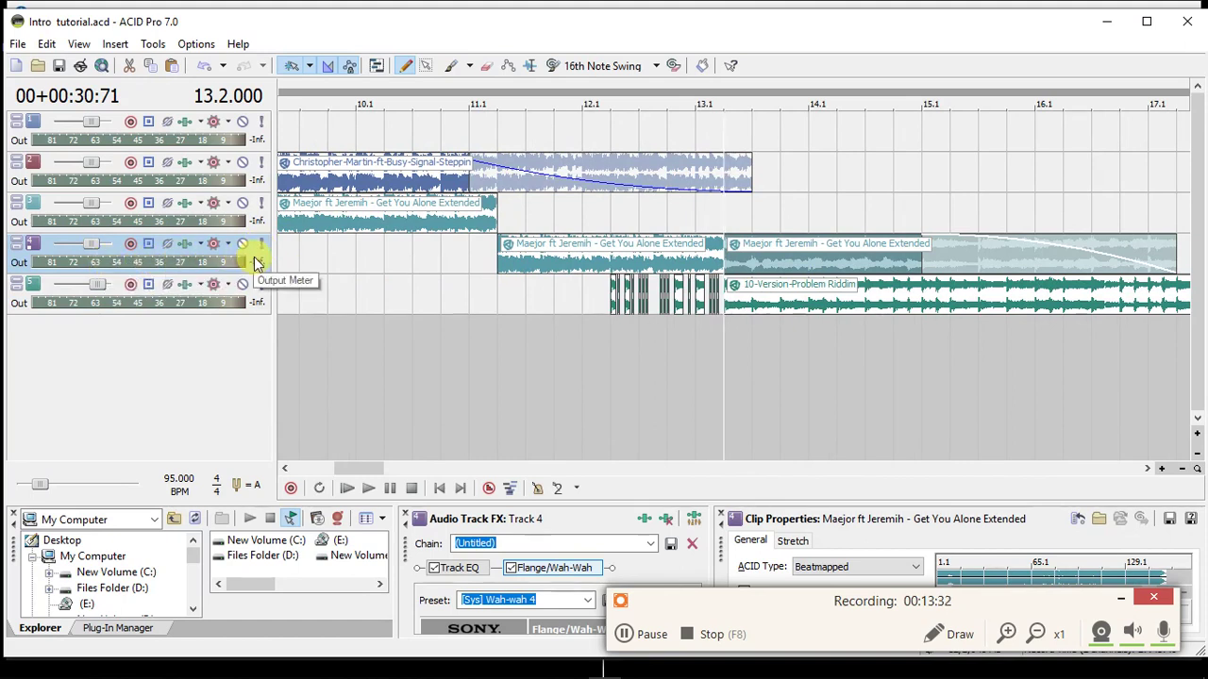
Play the start of the Get You Alone segment on track 4 from 11.2.000.
left_click(492, 265)
key("space")
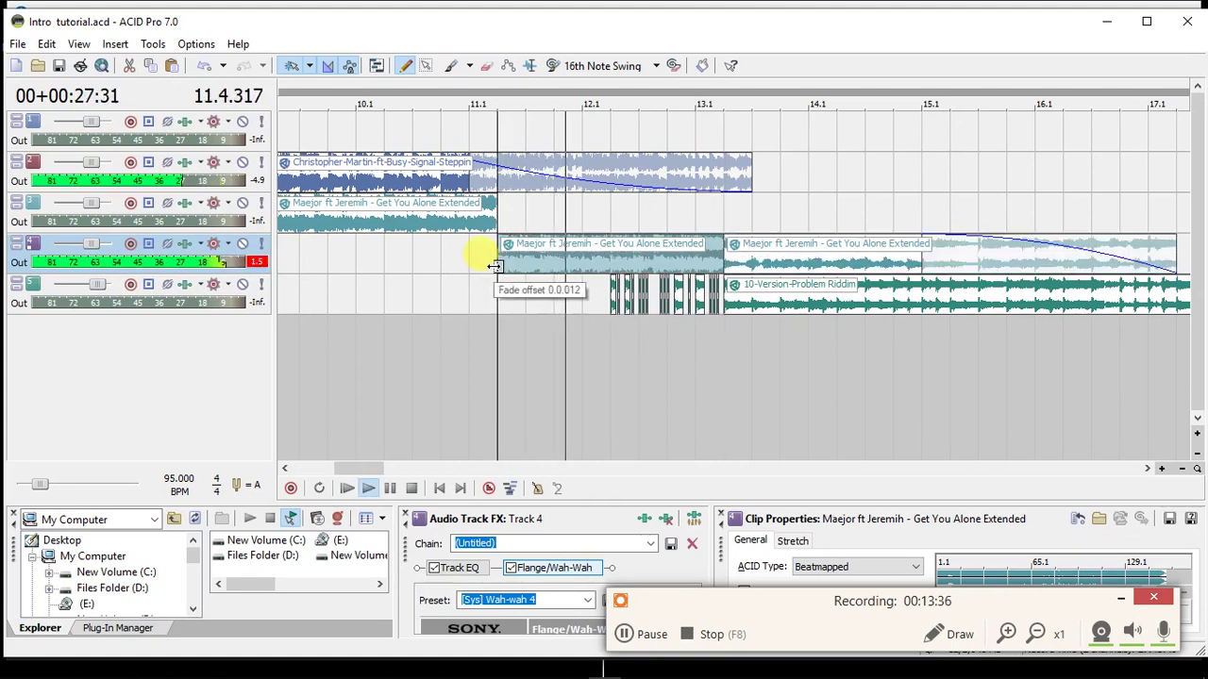
key("space")
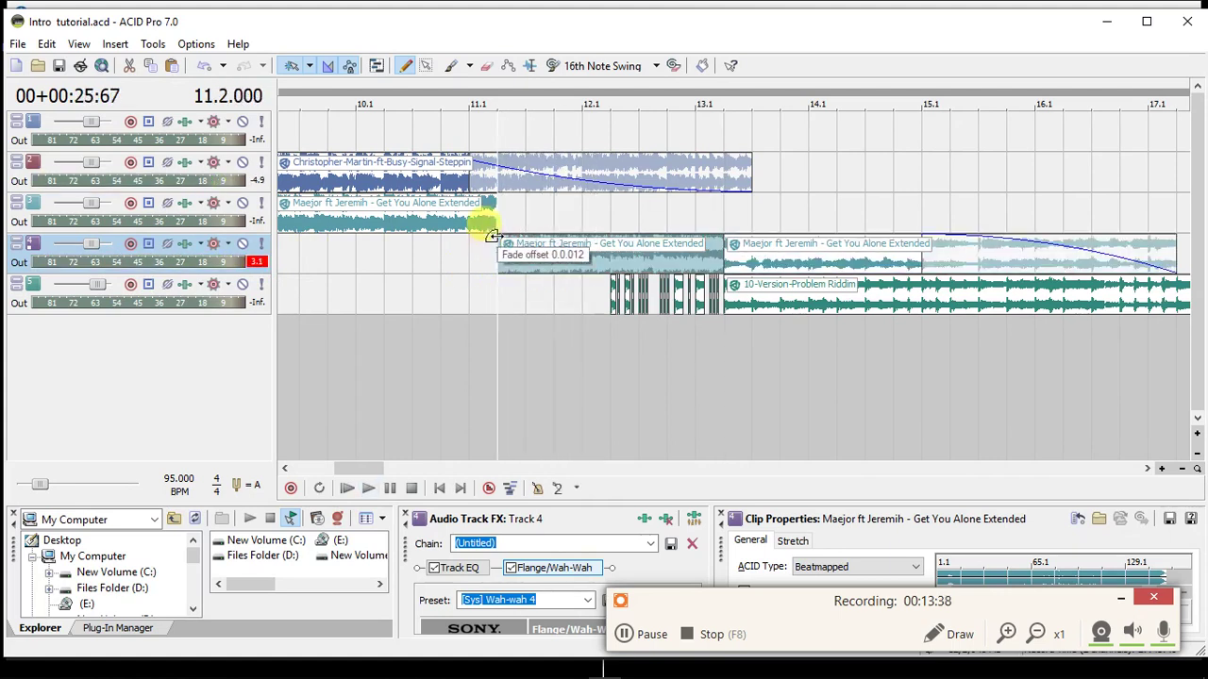
Play the mix from 10.1.000 to hear Get You Alone pass from track 3 to track 4 and into the riddim.
left_click(451, 221)
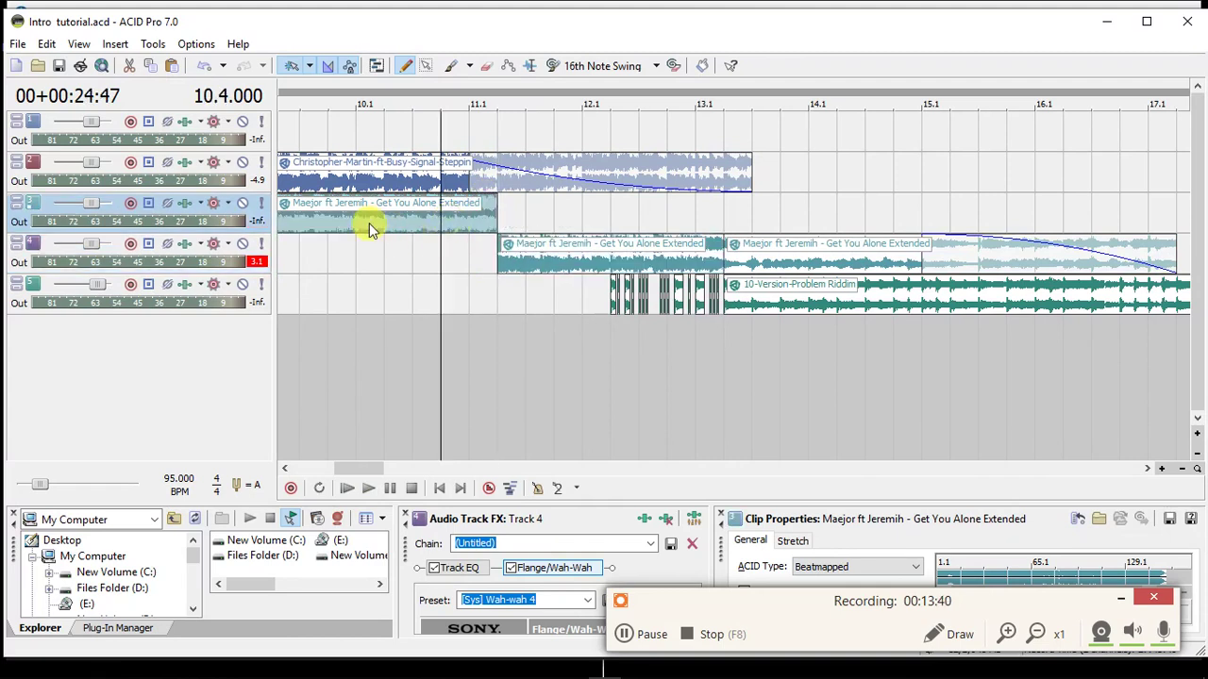
left_click(369, 226)
key("space")
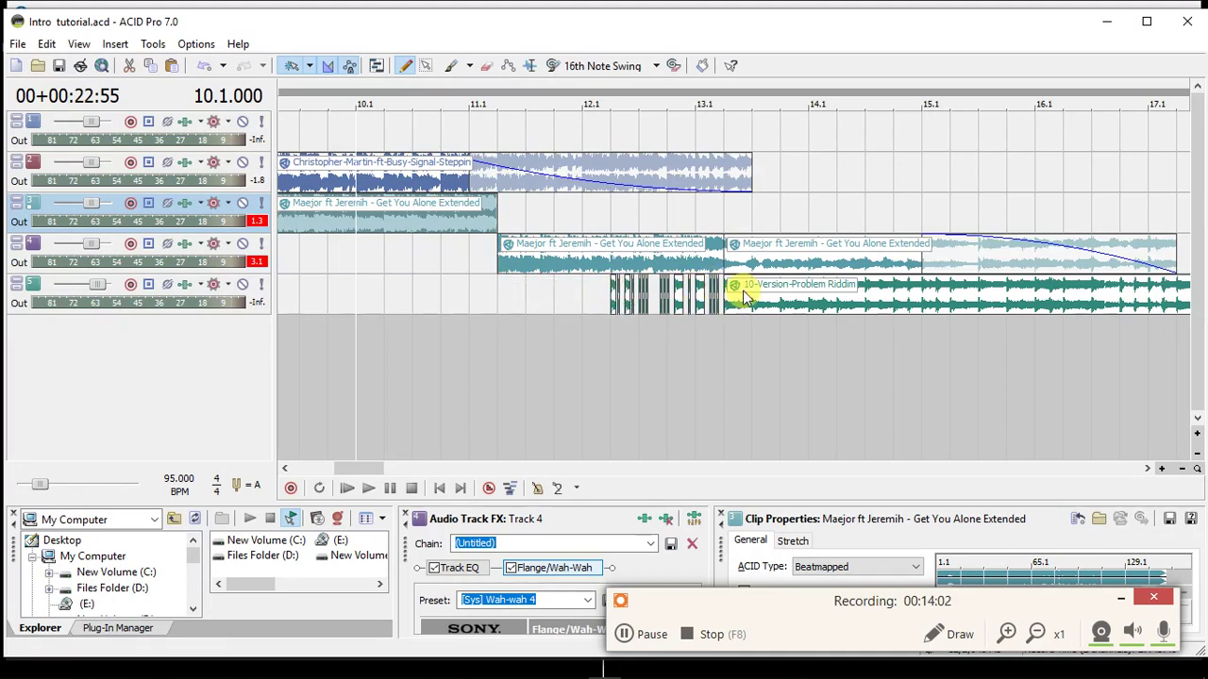
Play from 11.1.000 to check the Version-Problem Riddim chops on track 5 and its entry over the Get You Alone fade-out.
left_click(464, 255)
key("space")
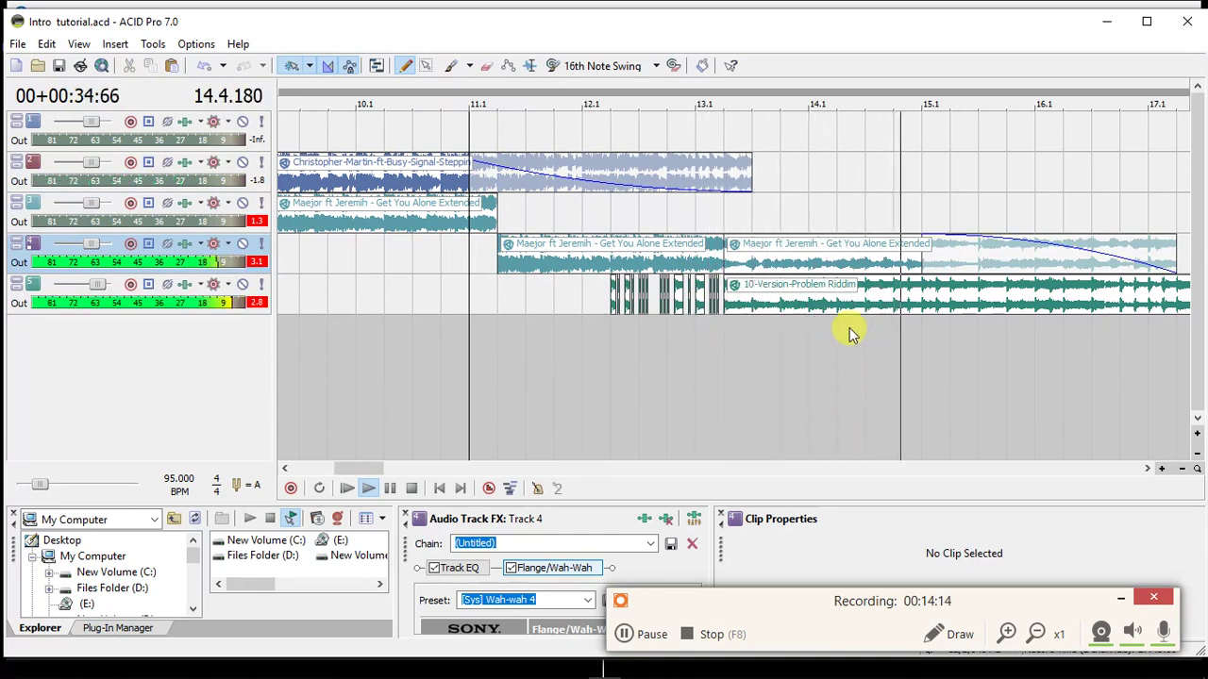
scroll(849, 327, "down", 1)
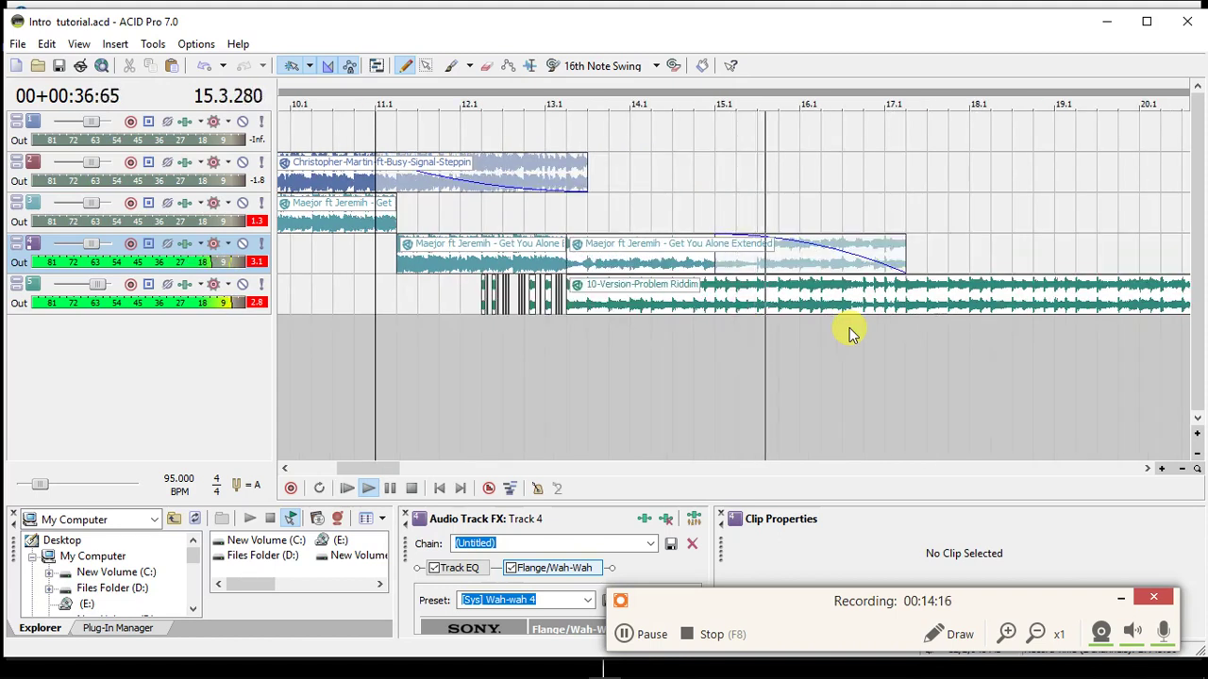
key("space")
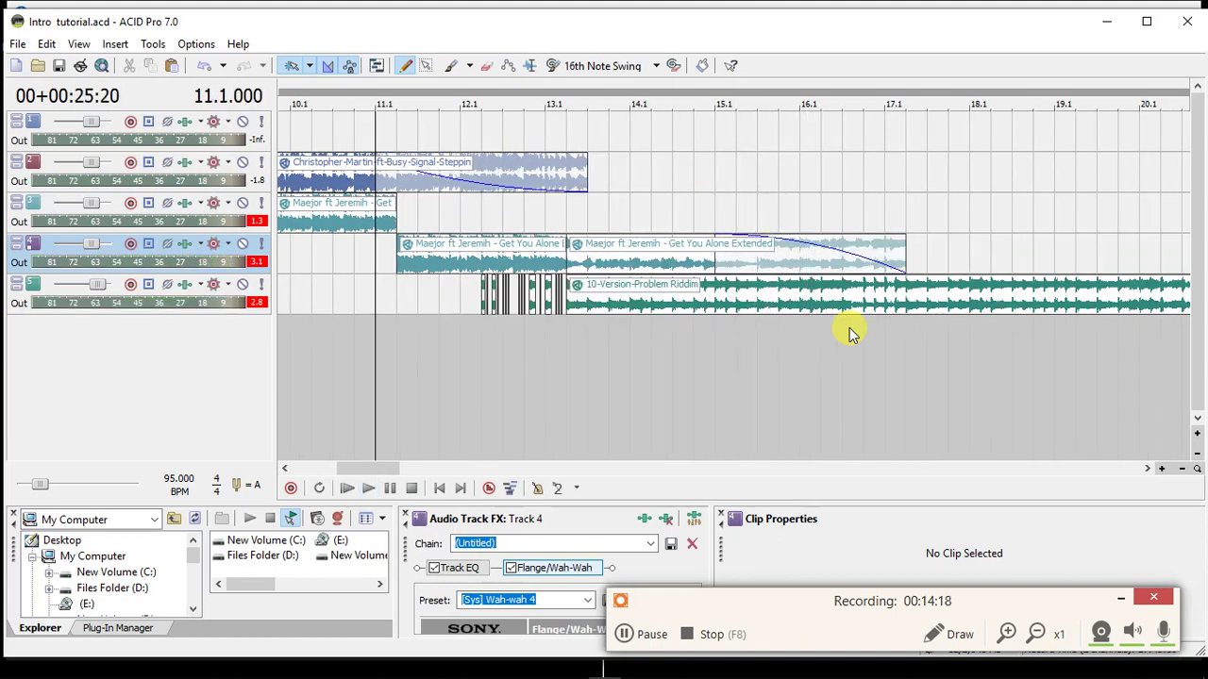
Select the short in-between Version-Problem Riddim chops on track 5, from 12.2.192 up to the full event at 13.2.000.
left_click(487, 309)
scroll(486, 308, "up", 5)
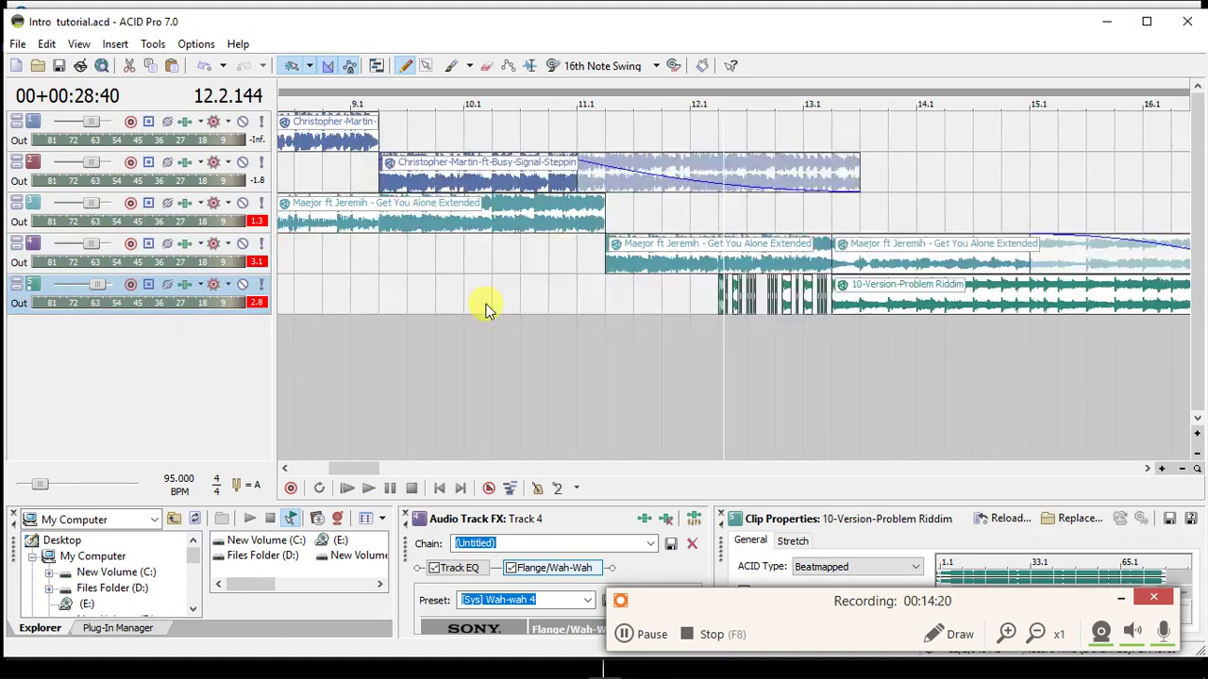
left_click(735, 297)
left_click(825, 298, "ctrl")
left_click(866, 298, "ctrl")
left_click(886, 299, "ctrl")
left_click(908, 298, "ctrl")
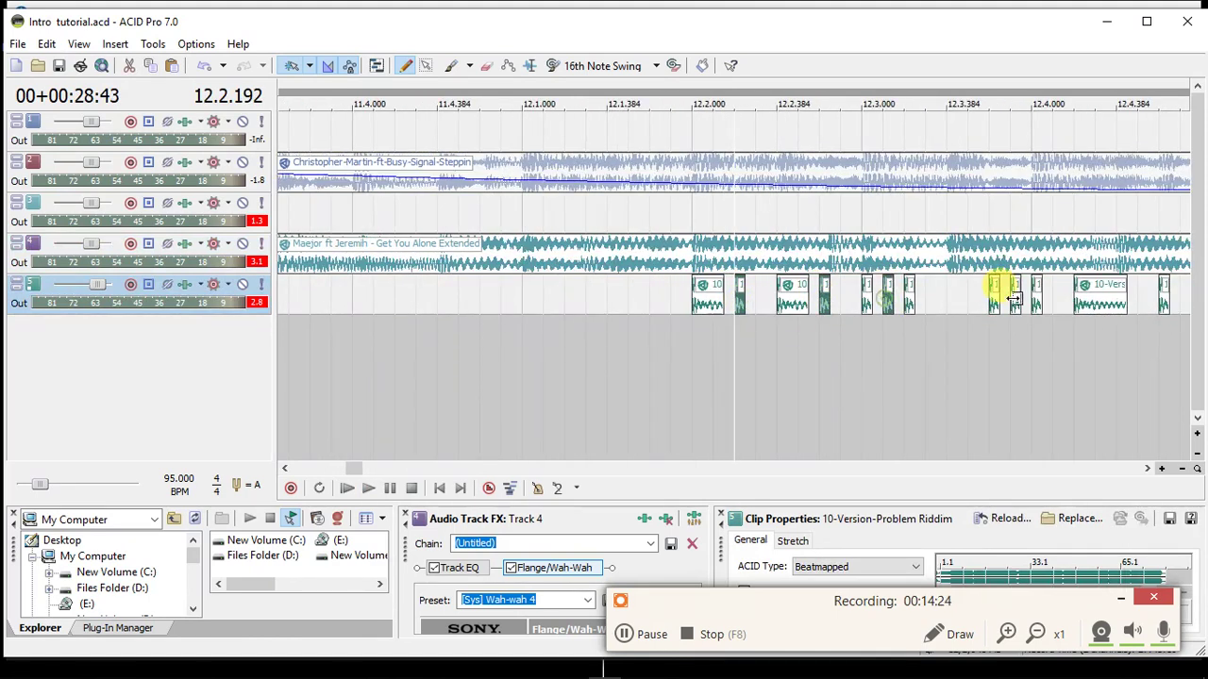
left_click(1147, 468)
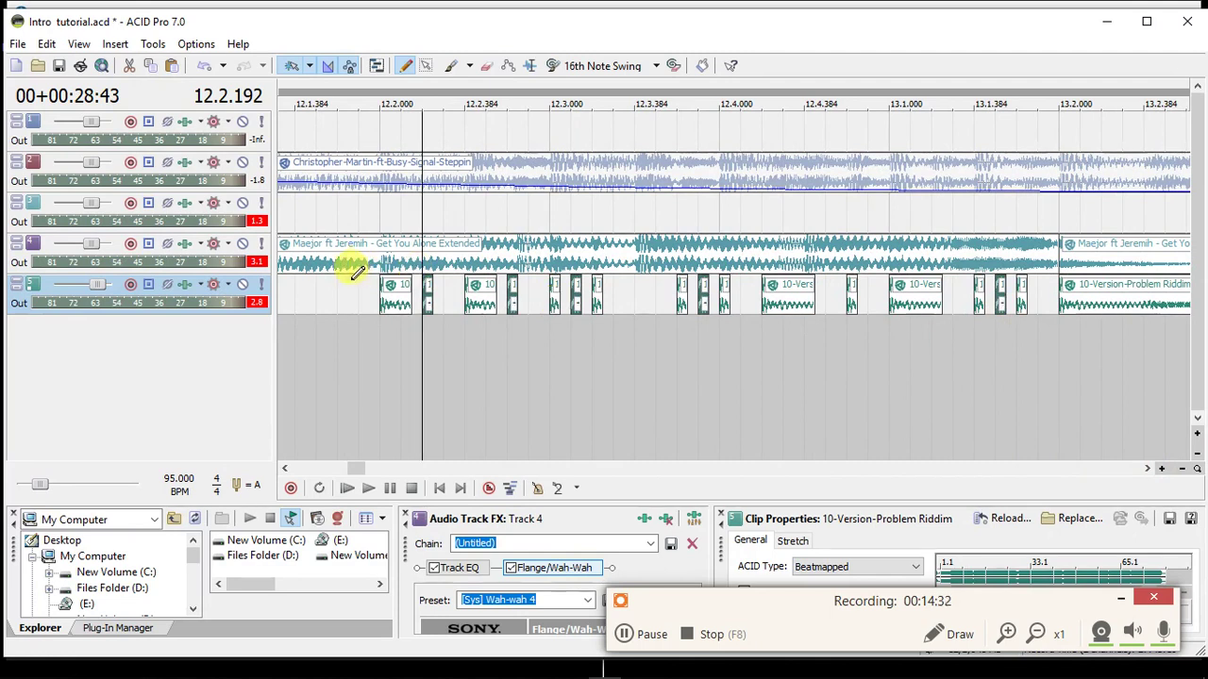
Play from 11.2.000 to hear the Get You Alone segment run through the Version-Problem Riddim chops on track 5.
left_click(379, 300)
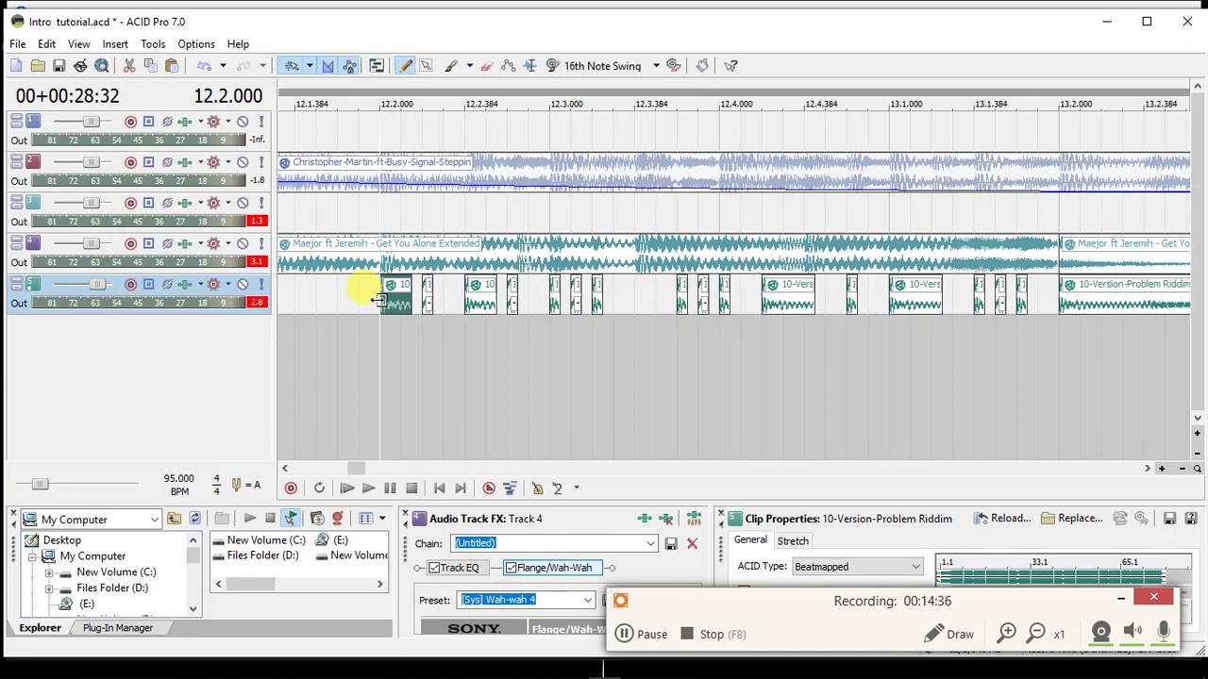
scroll(376, 300, "down", 2)
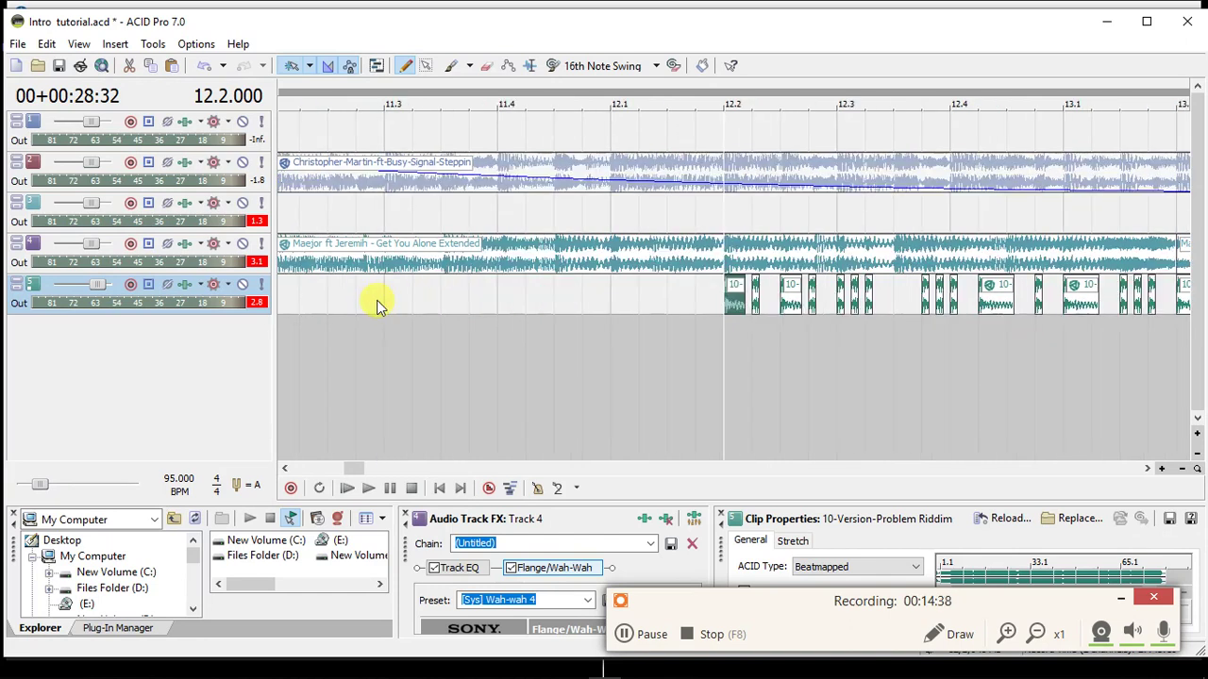
scroll(376, 301, "down", 1)
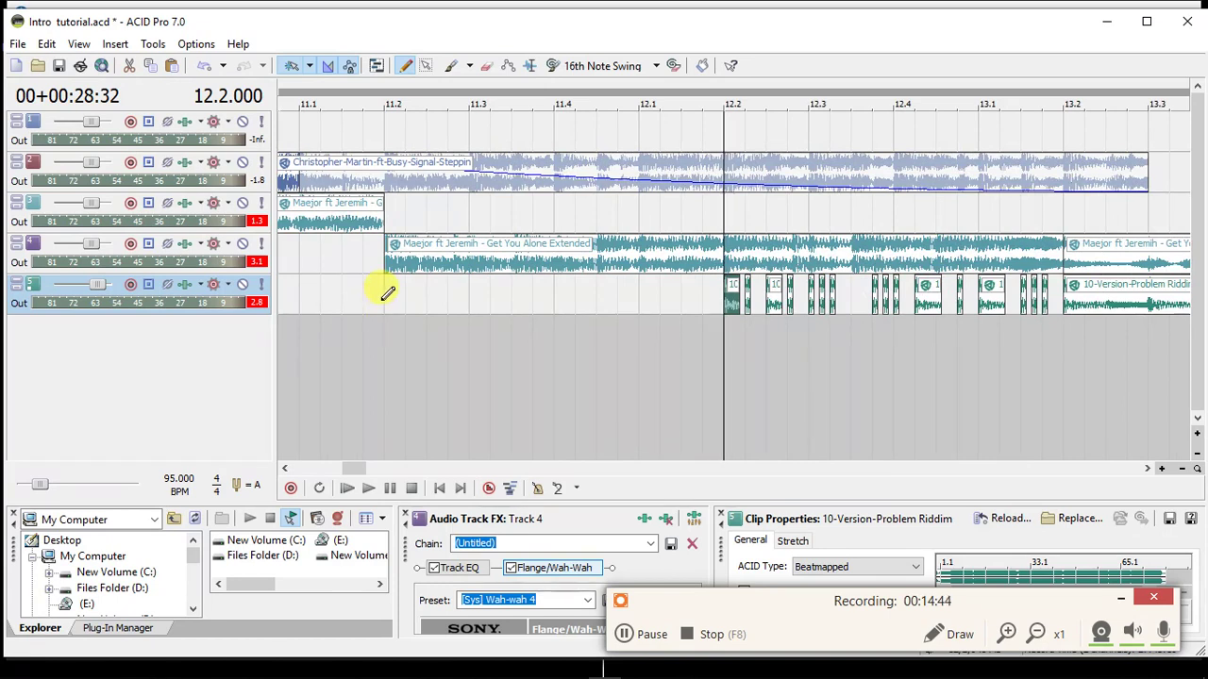
left_click(385, 294)
key("space")
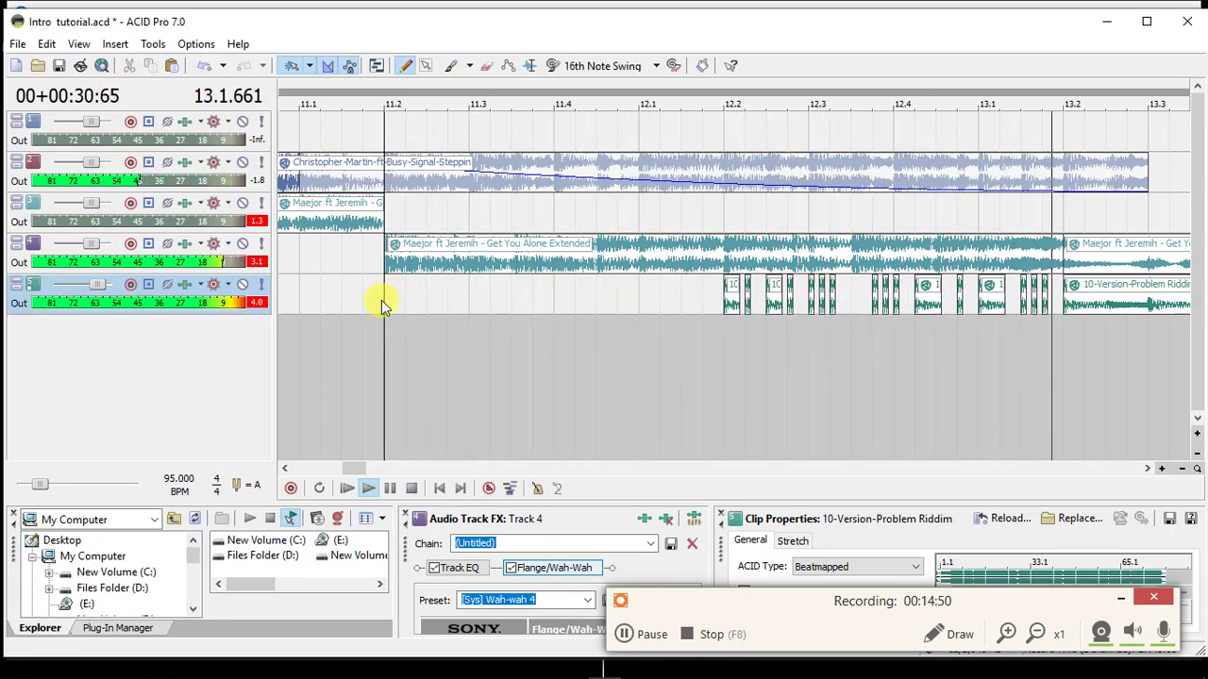
key("space")
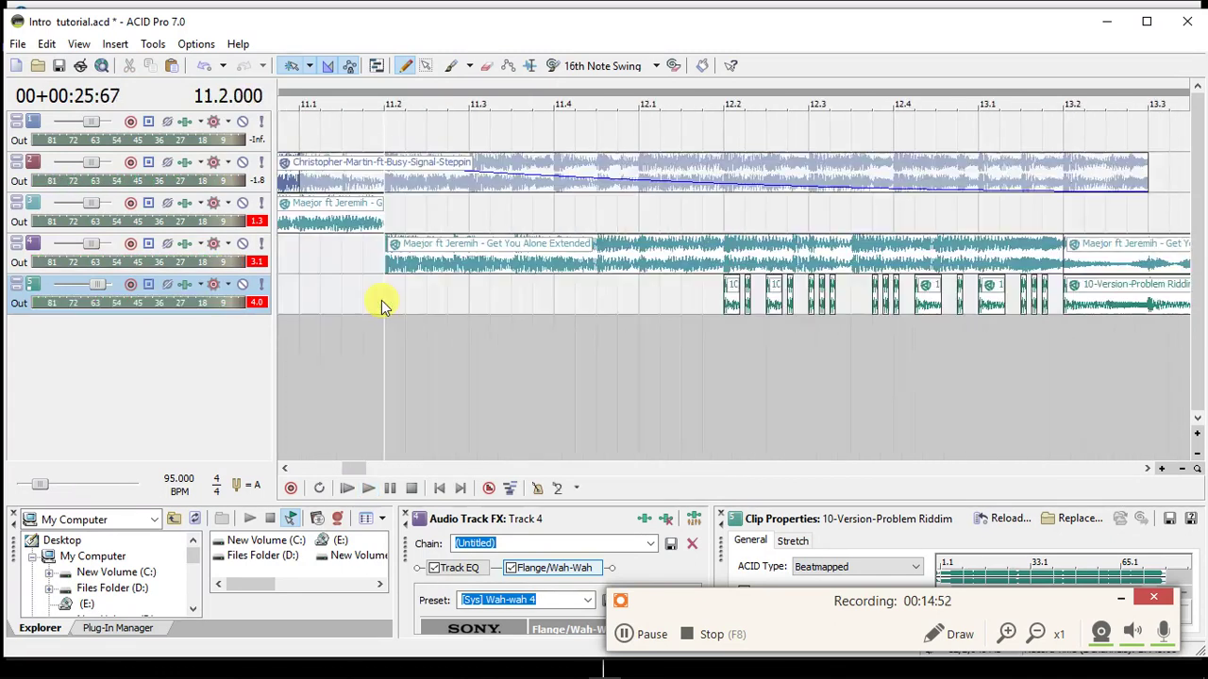
Play from 15.1.000 to check the Get You Alone fade-out over the riddim, and place the cursor at 17.1.000.
scroll(381, 300, "down", 1)
scroll(381, 300, "down", 3)
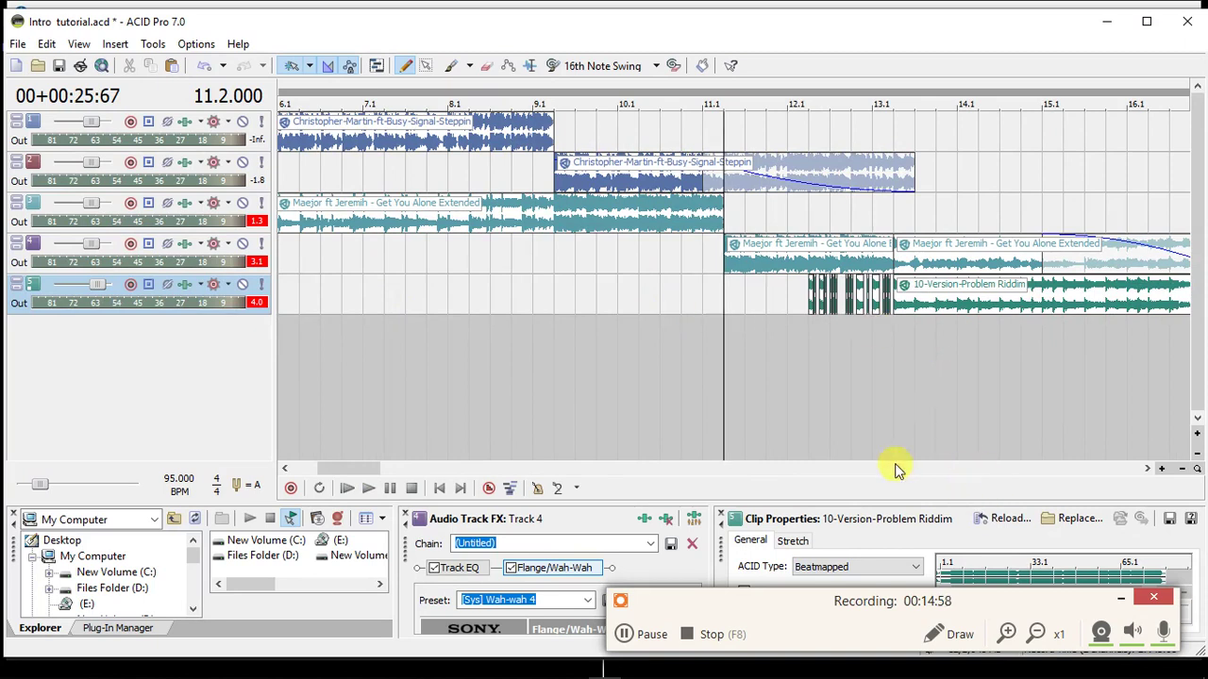
left_click_drag(335, 469, 364, 469)
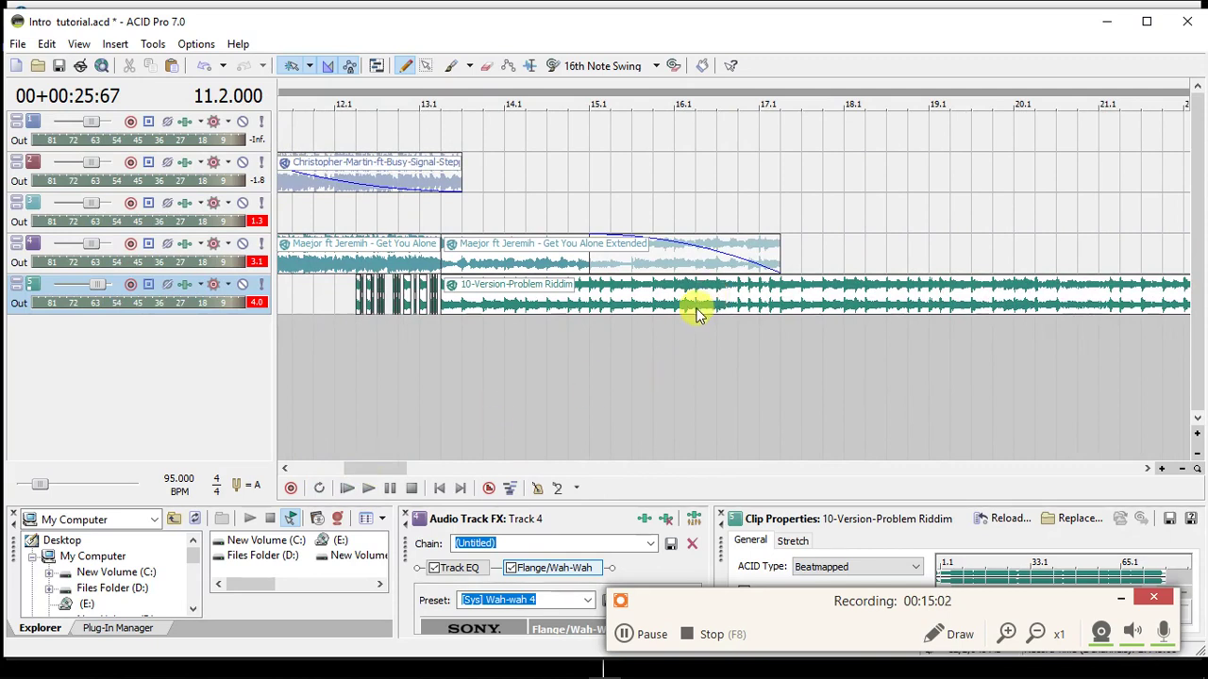
left_click(586, 306)
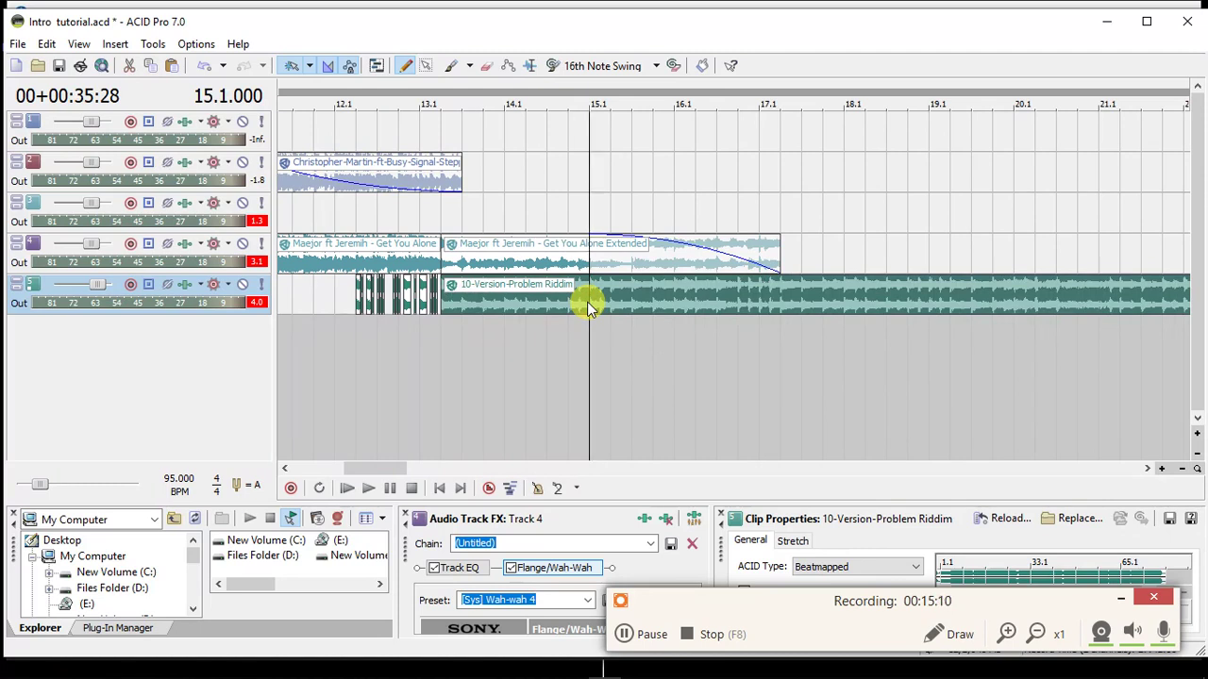
key("space")
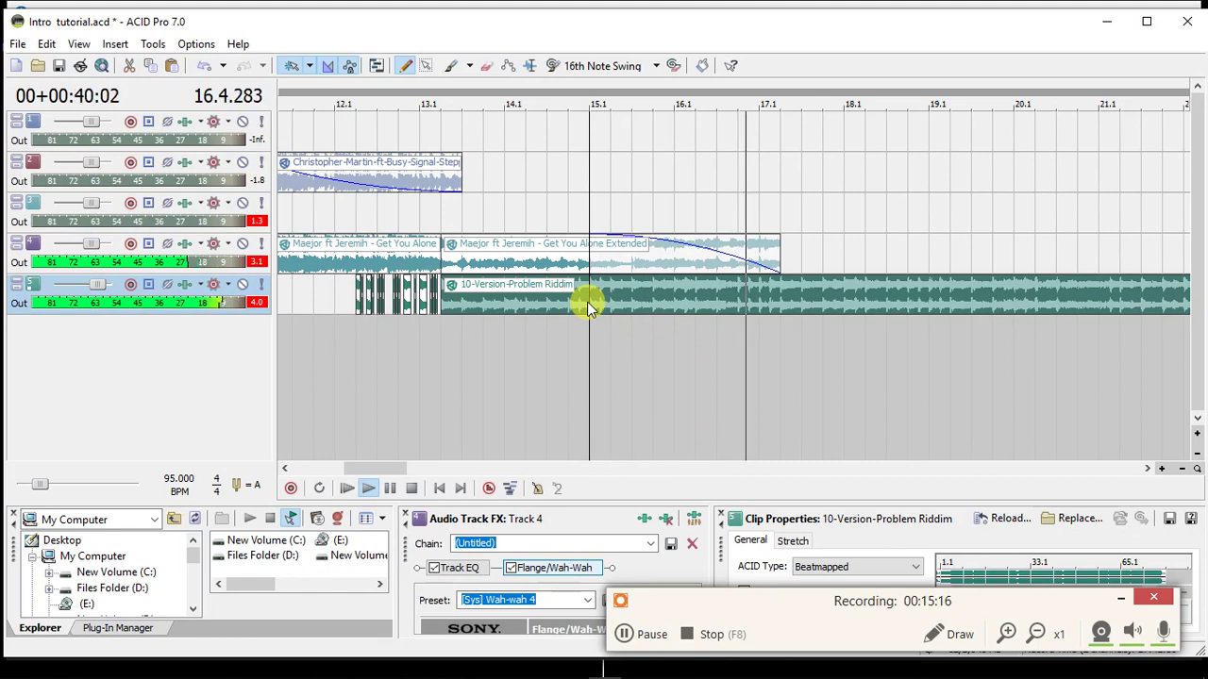
key("space")
left_click(755, 305)
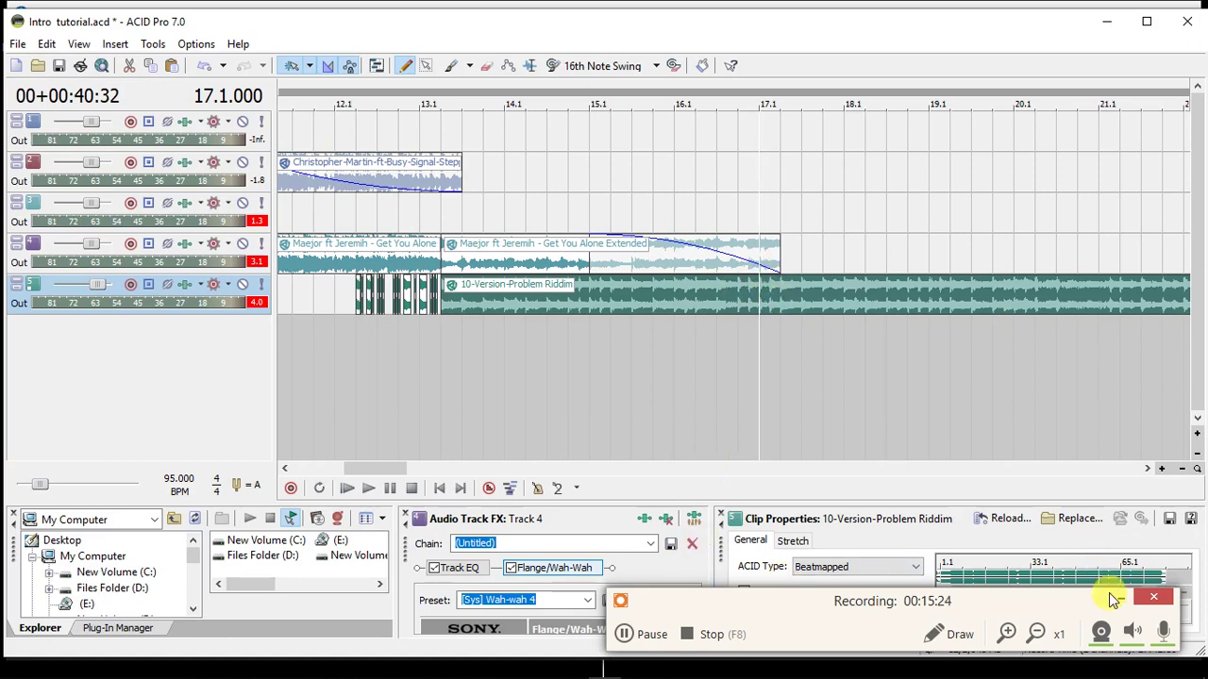
Switch to Serato DJ Pro, load Beenie Man's Ganja Farm on deck 1 and listen to its intro.
mouse_move(733, 667)
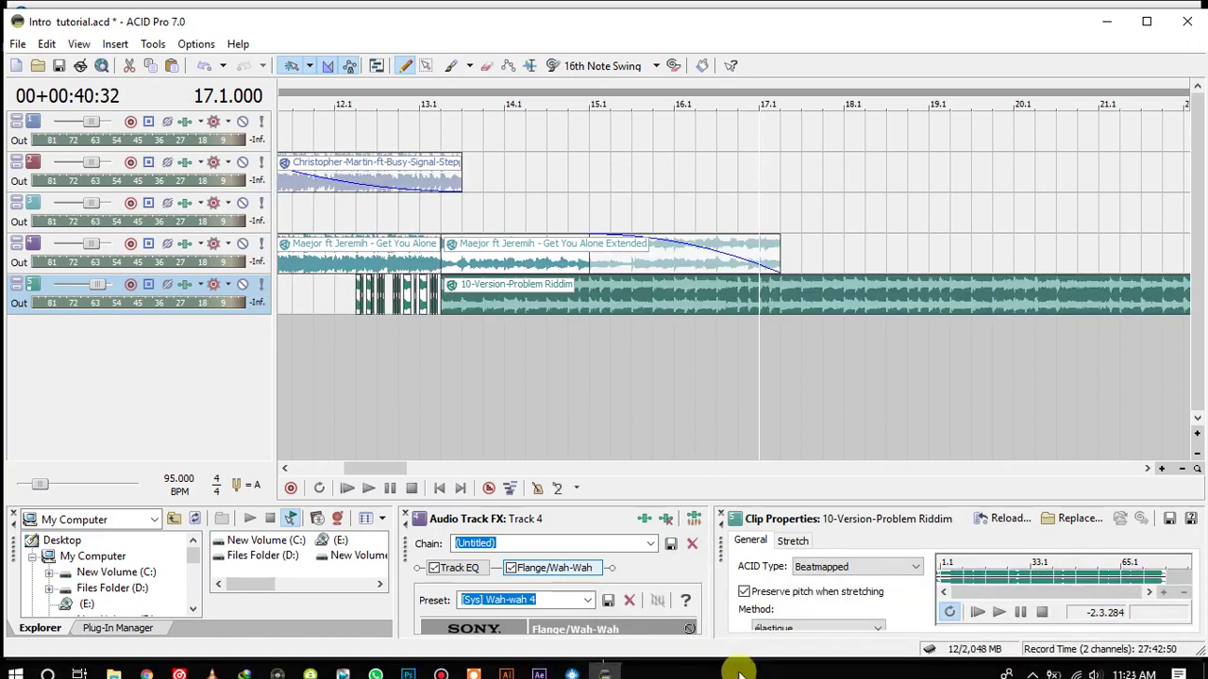
left_click(570, 666)
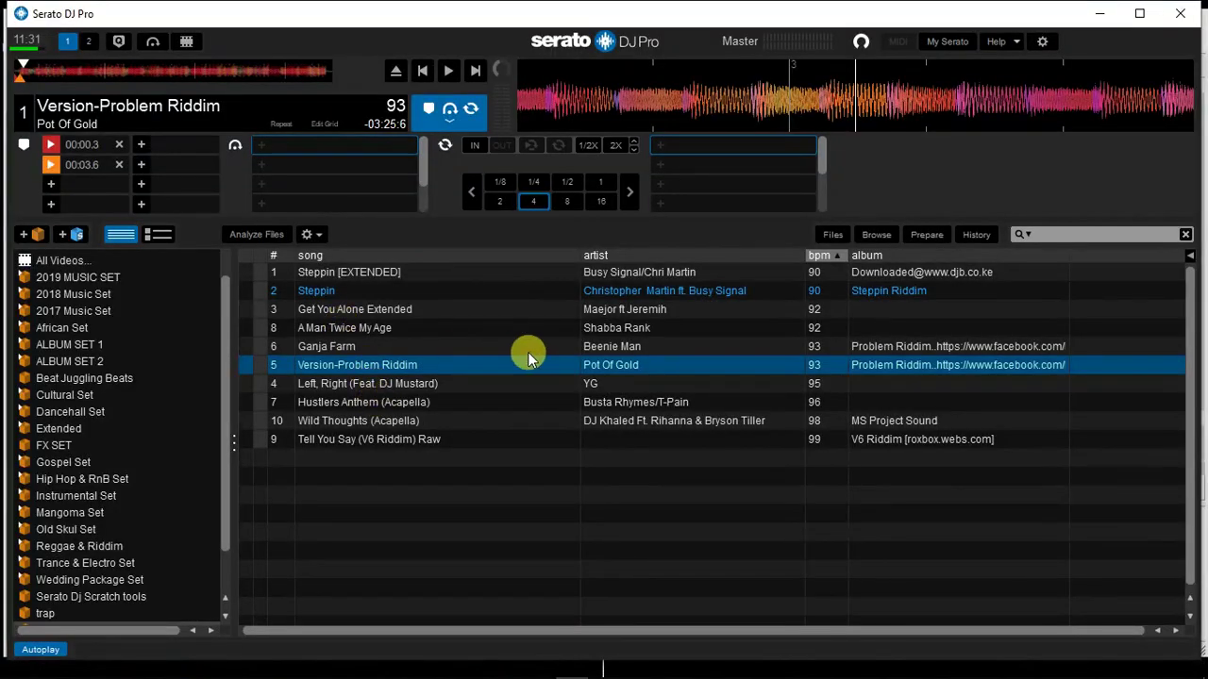
left_click_drag(541, 346, 194, 114)
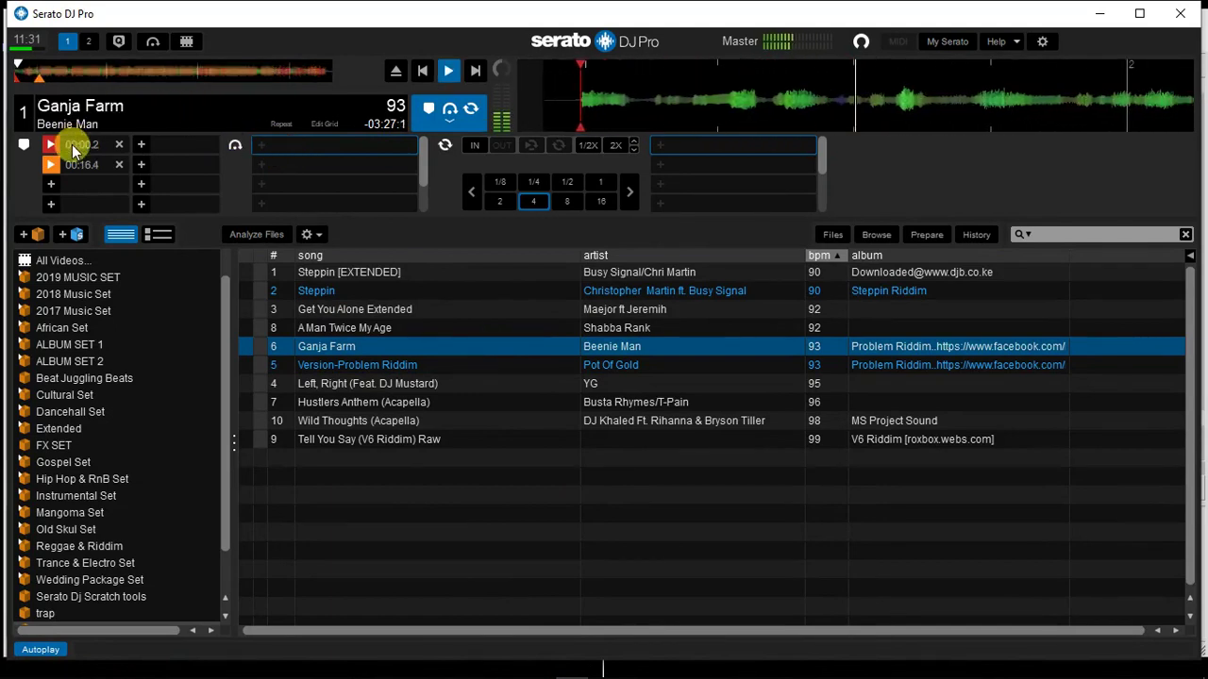
left_click(31, 75)
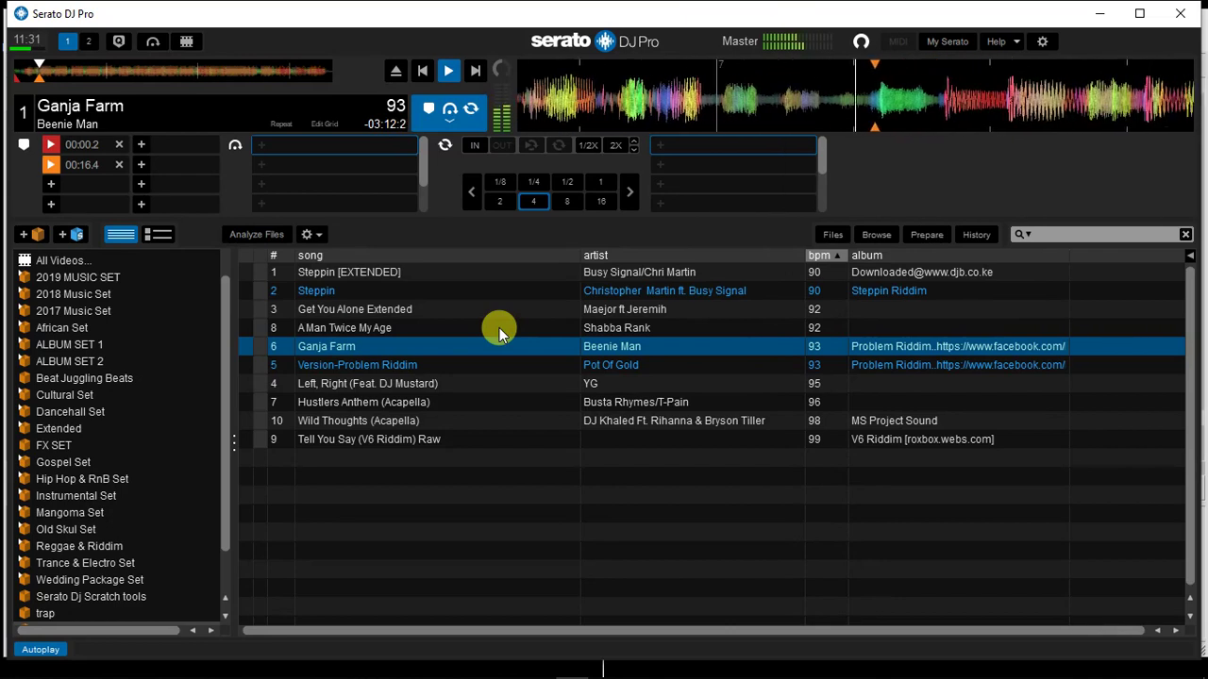
Stop Ganja Farm and return the deck to its cue point at 00:16.4.
key("space")
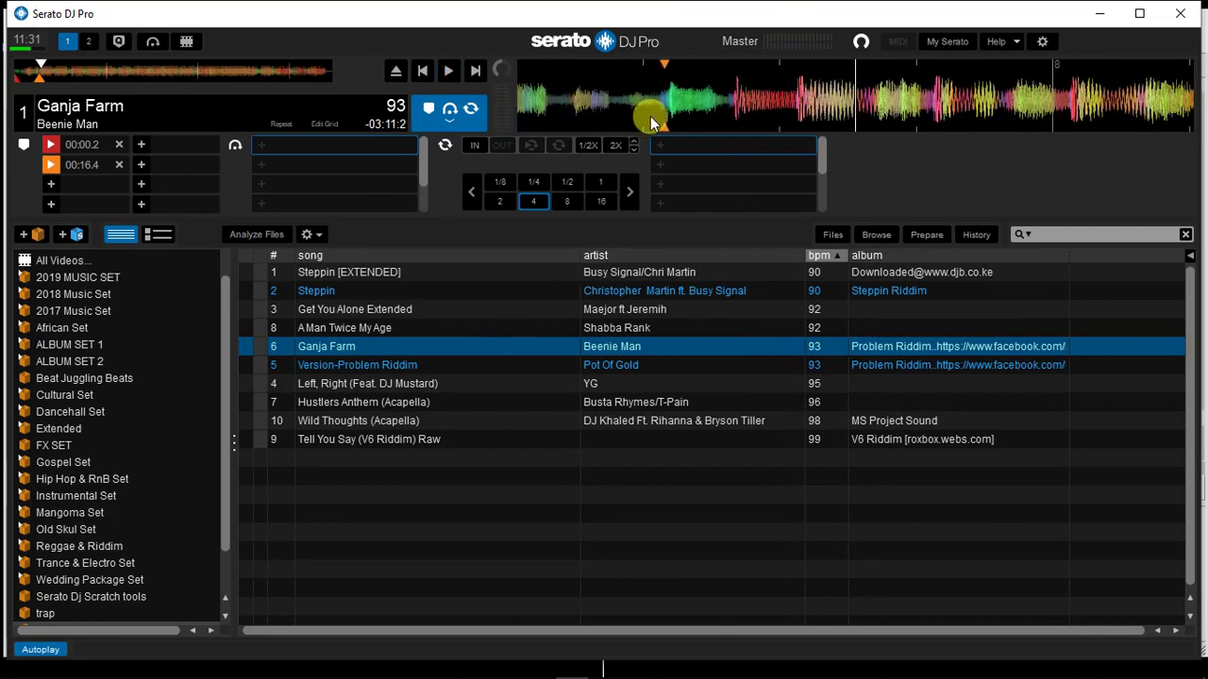
left_click_drag(667, 115, 856, 103)
left_click(50, 165)
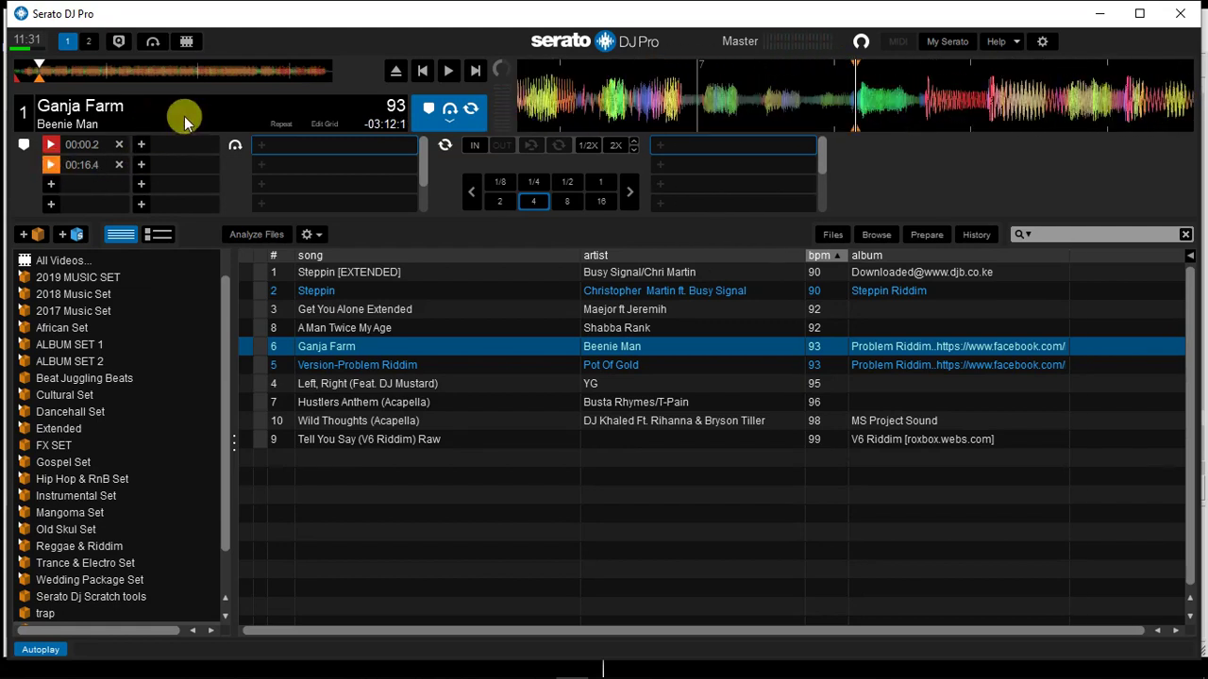
Bring Ganja Farm from Serato DJ Pro into ACID Pro as a new track under Version-Problem Riddim, starting at 17.1.000.
left_click(377, 347)
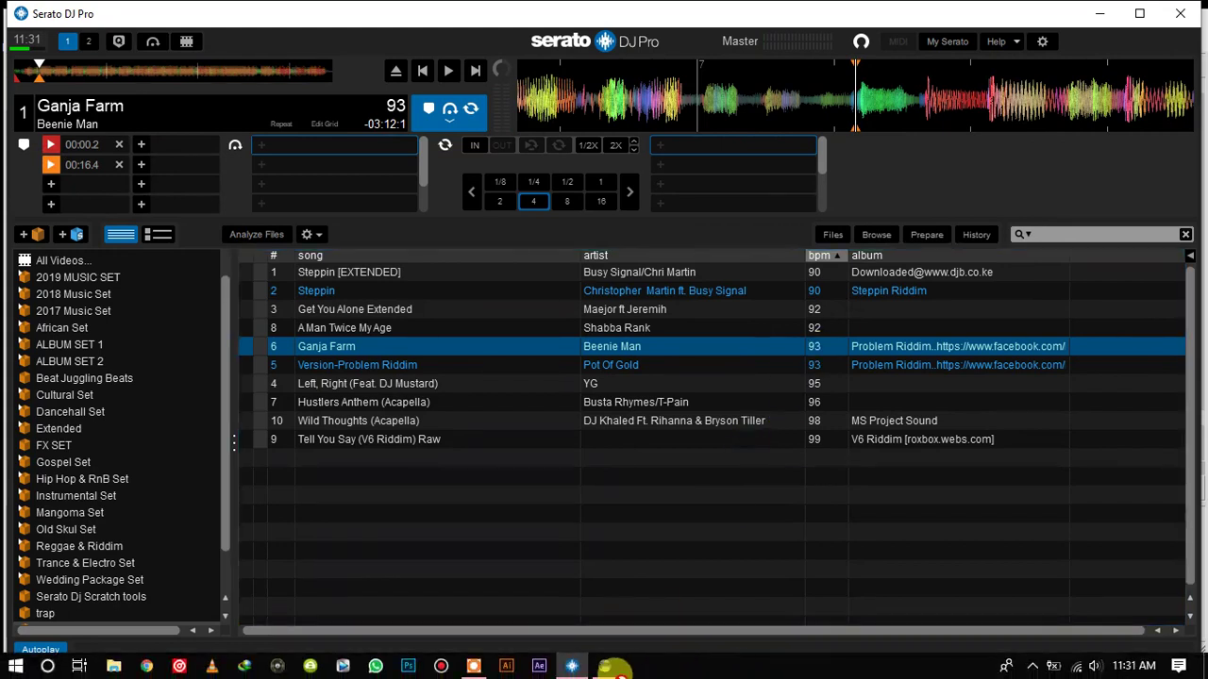
left_click(608, 667)
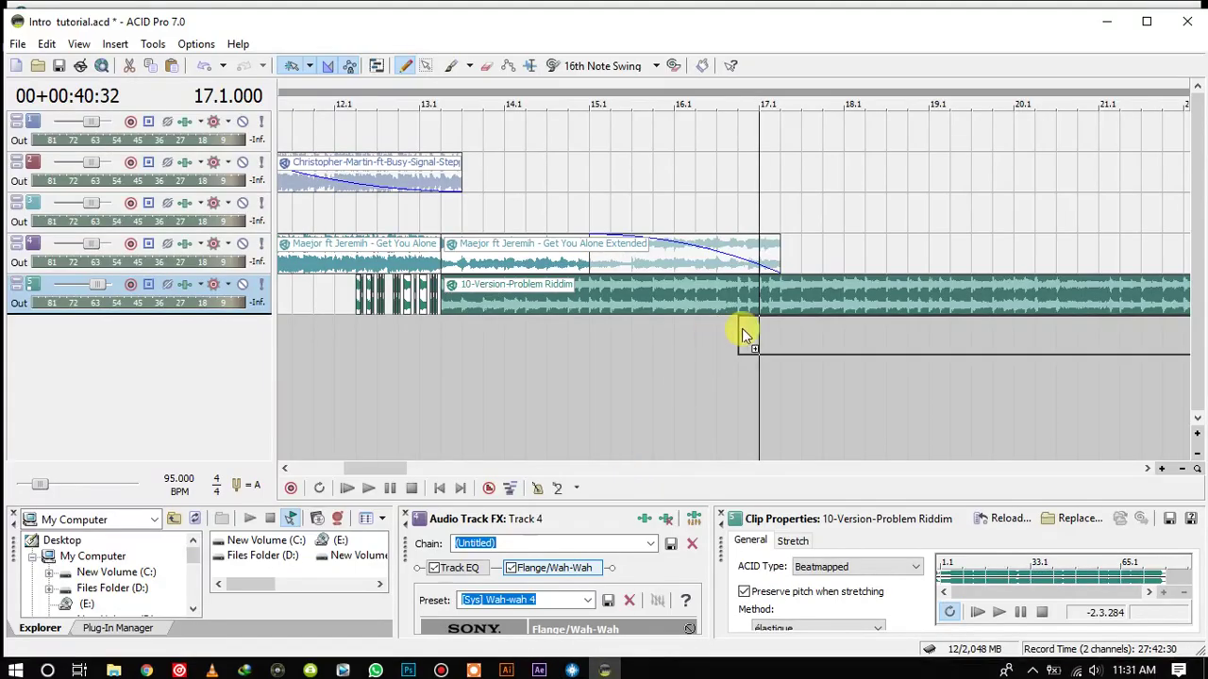
left_click_drag(756, 337, 756, 337)
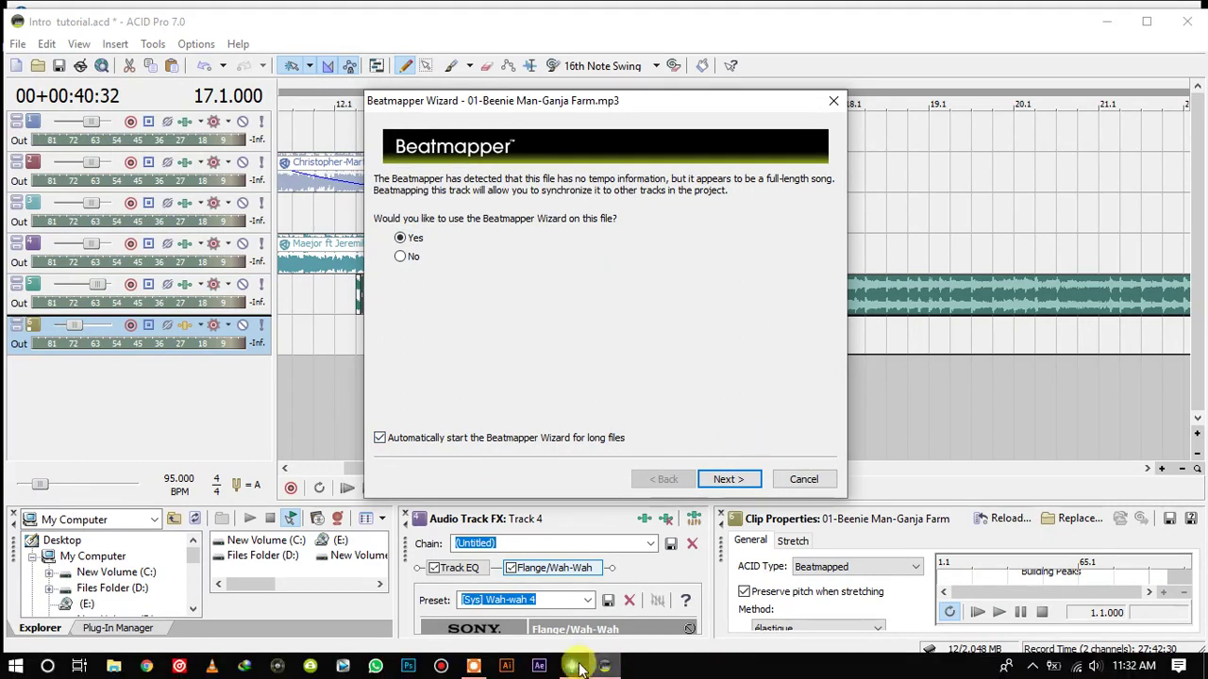
left_click(603, 668)
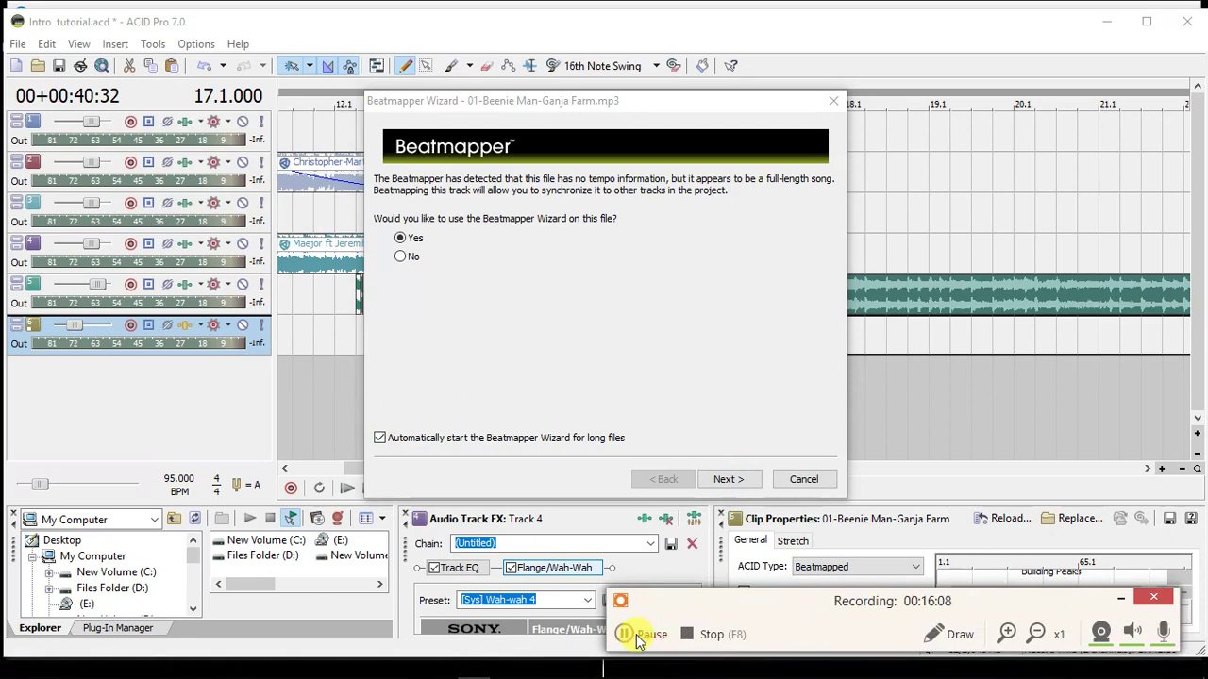
left_click(649, 638)
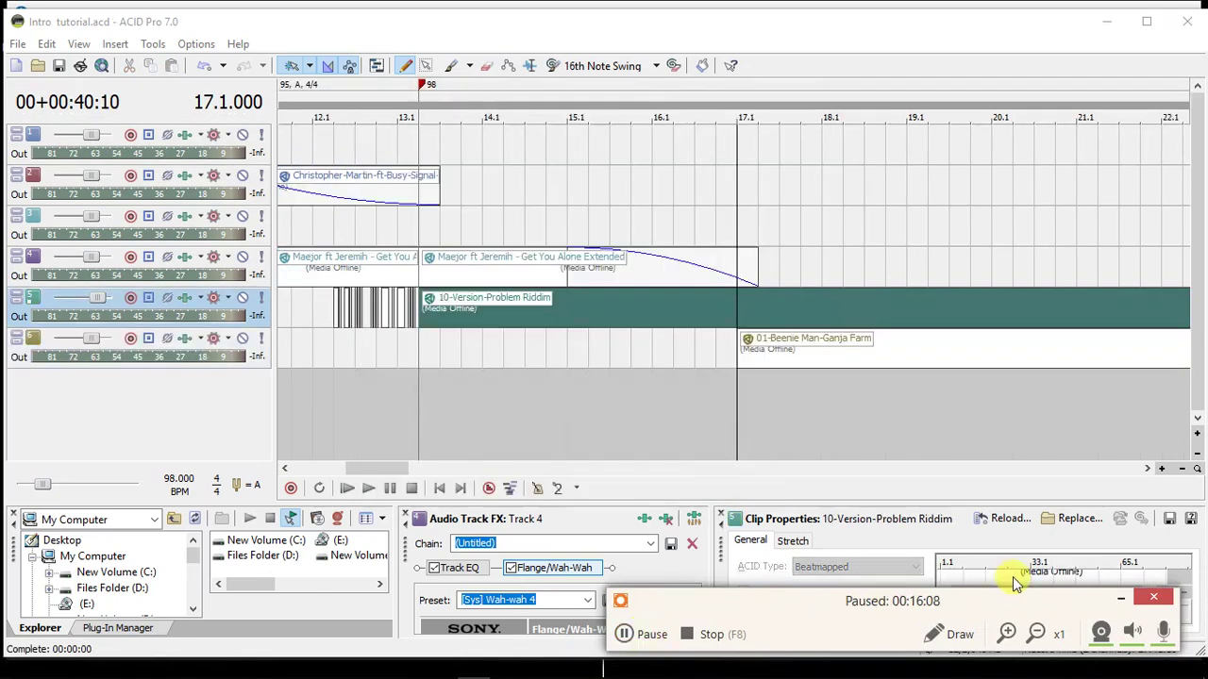
left_click(633, 636)
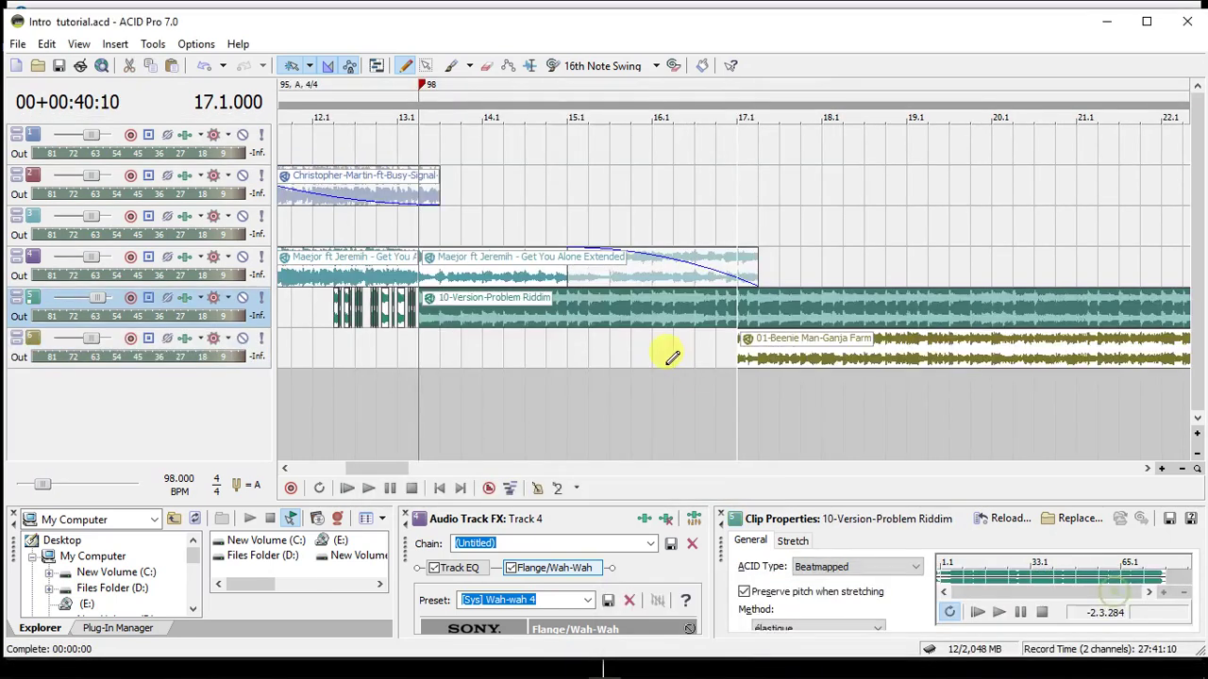
Play from 15.4.192 to hear Ganja Farm on track 6 enter at 17.1.000 over the Version-Problem Riddim.
left_click(709, 340)
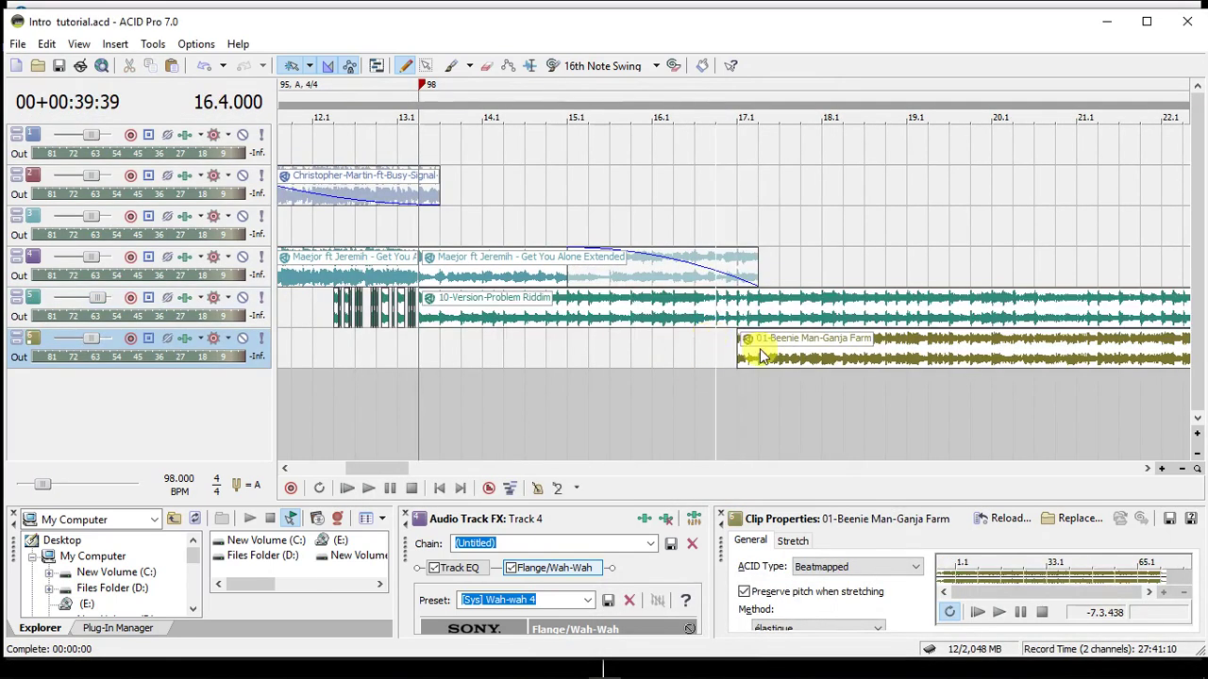
left_click(739, 343)
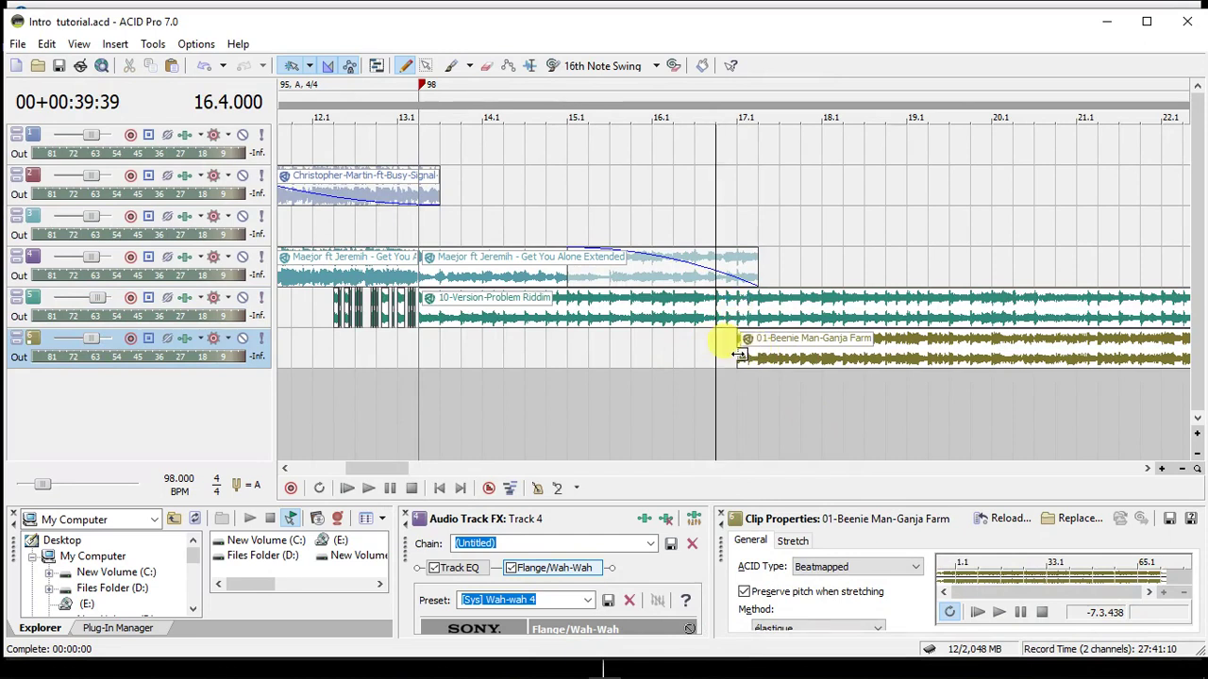
left_click(738, 354)
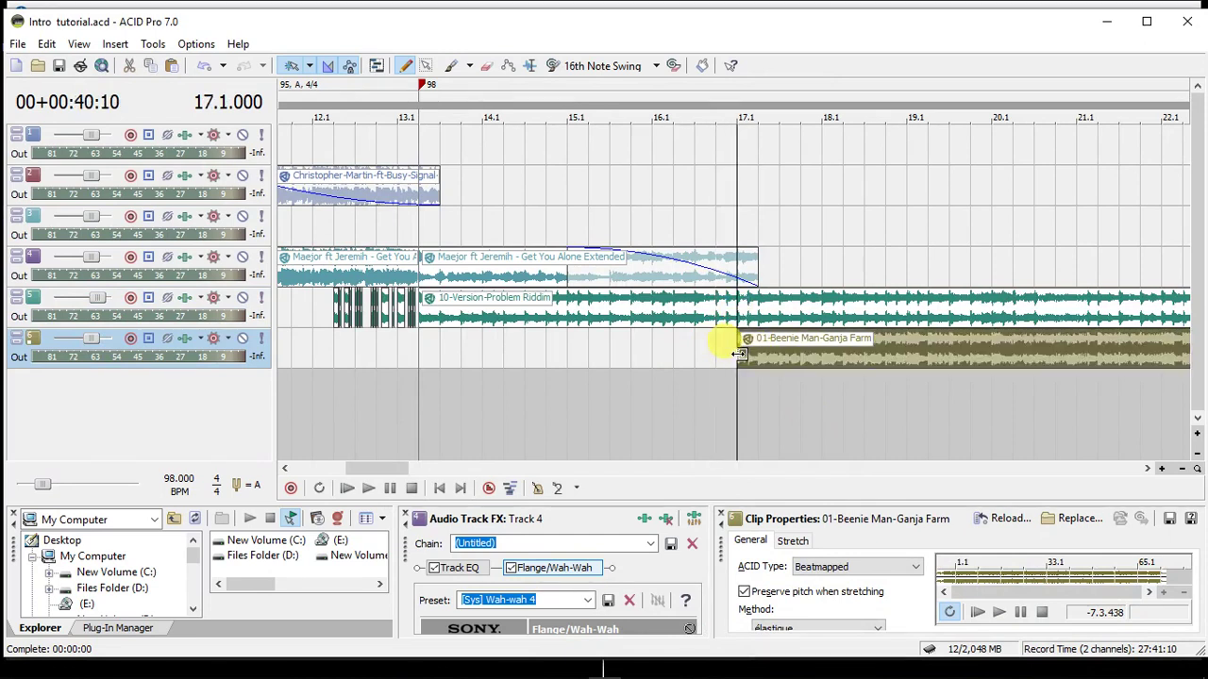
scroll(738, 354, "up", 4)
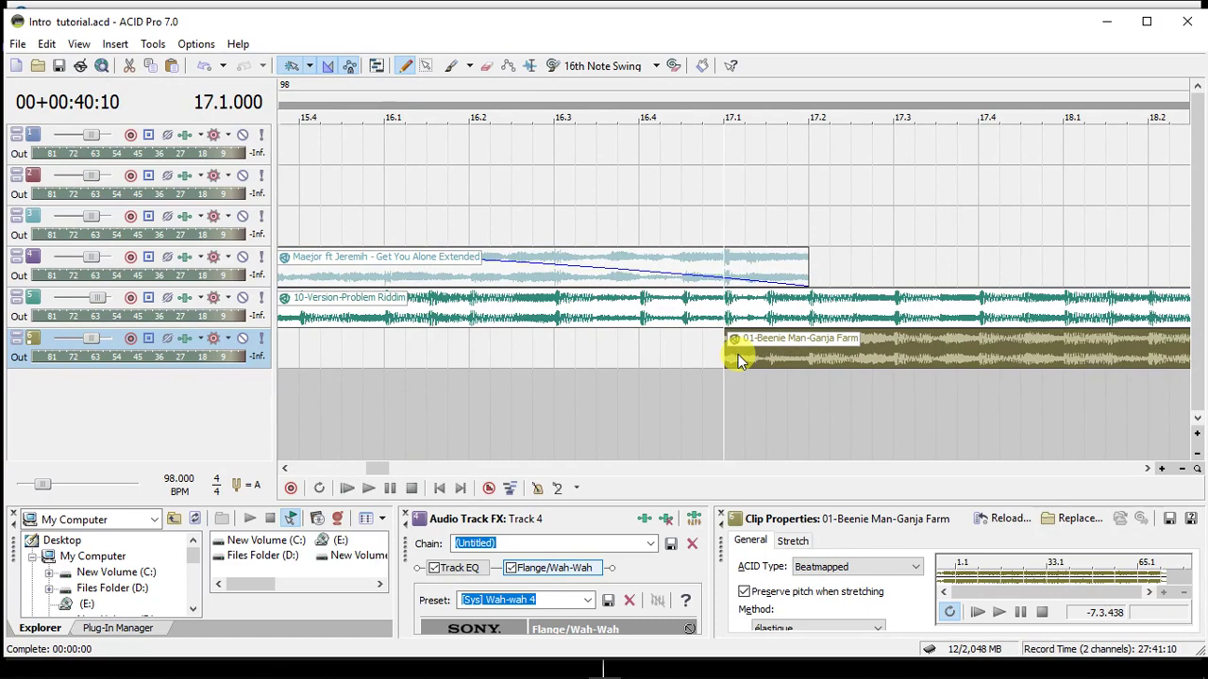
left_click(314, 355)
key("space")
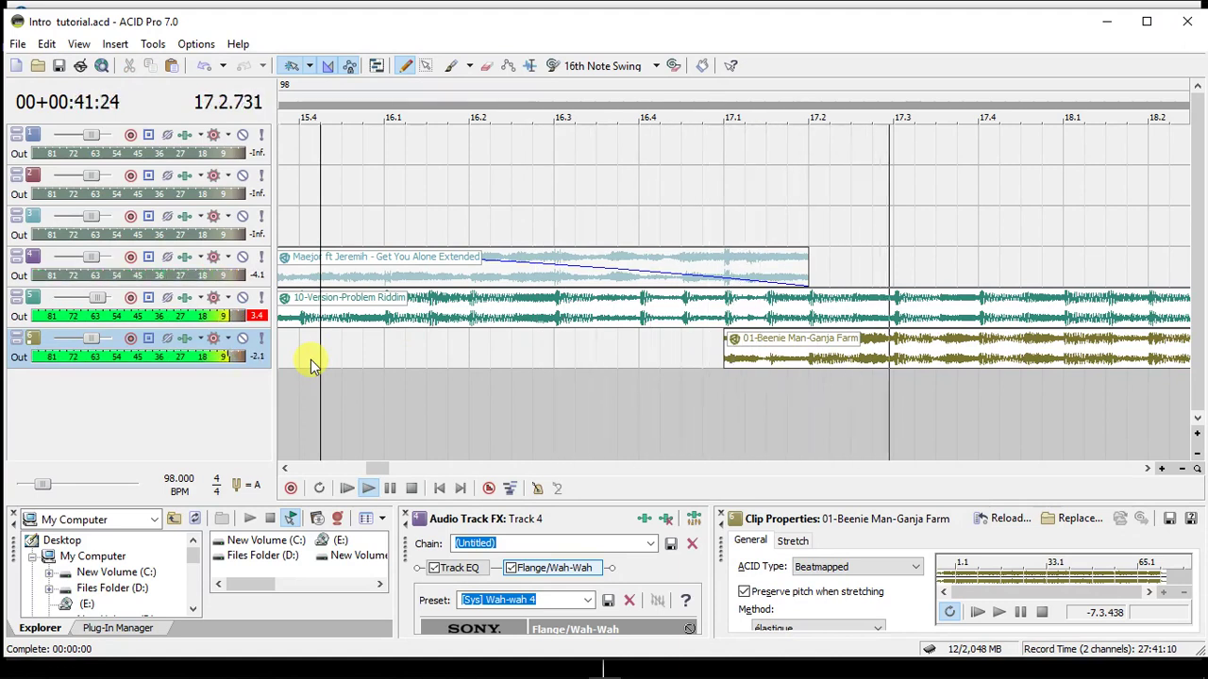
key("space")
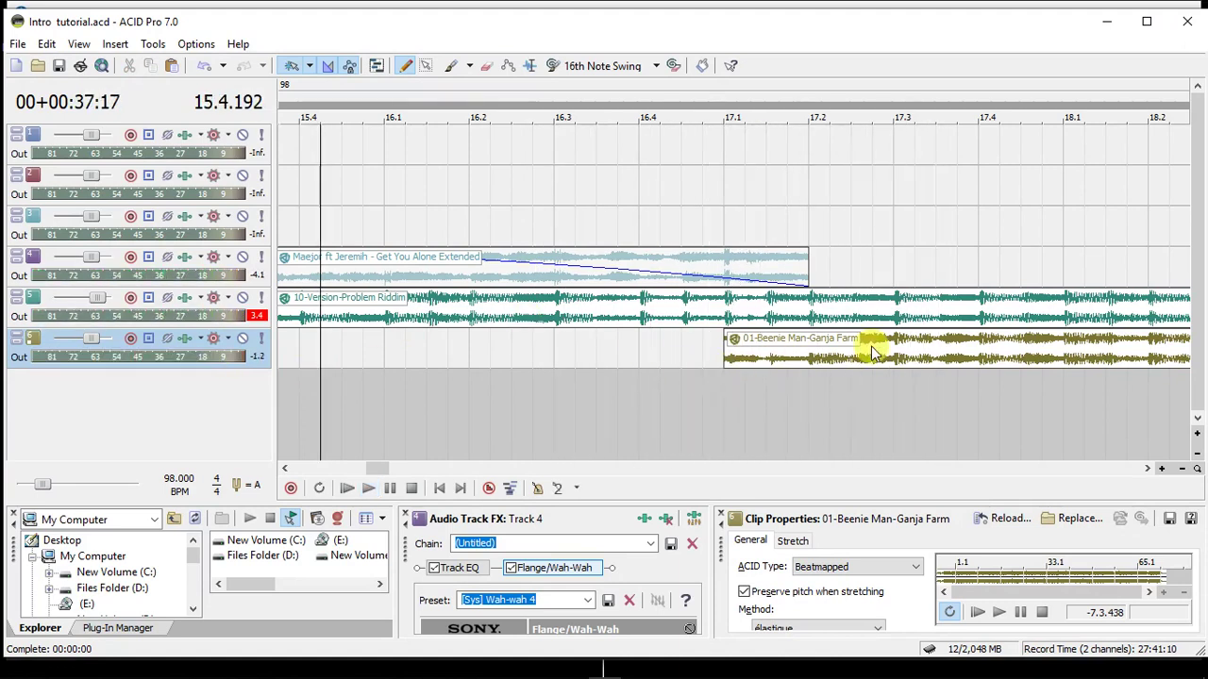
Split the Version-Problem Riddim event on track 5 at 17.1.000 and delete the part after the cut.
left_click(725, 319)
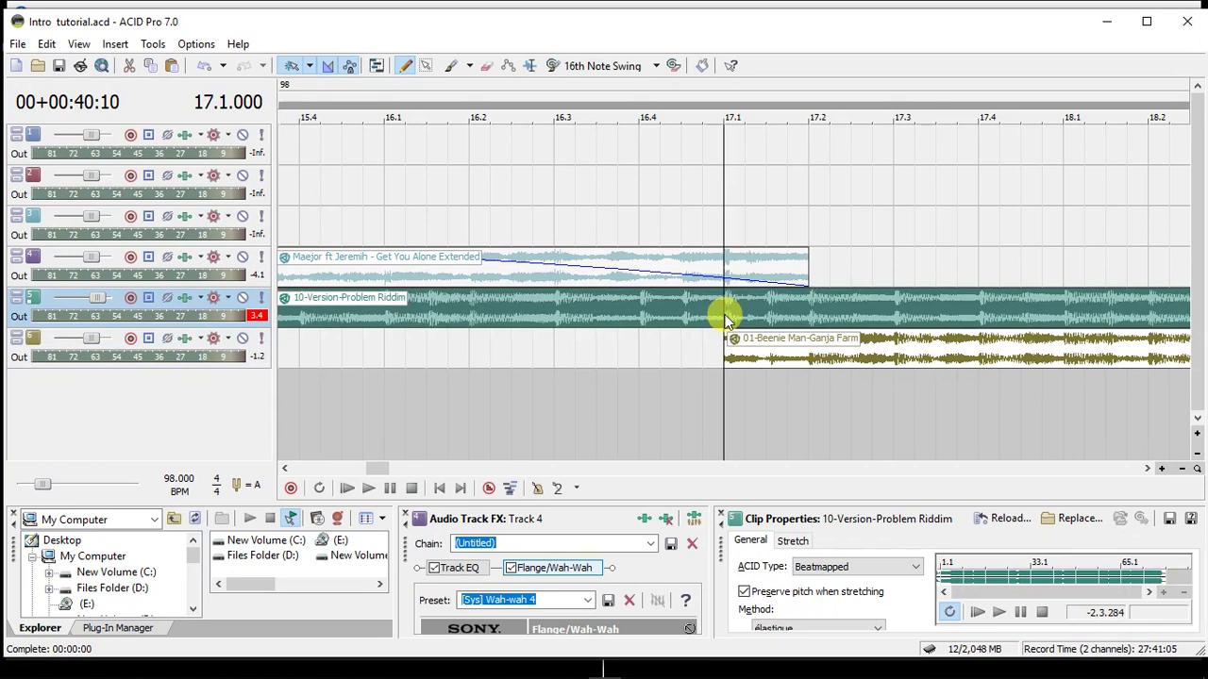
key("s")
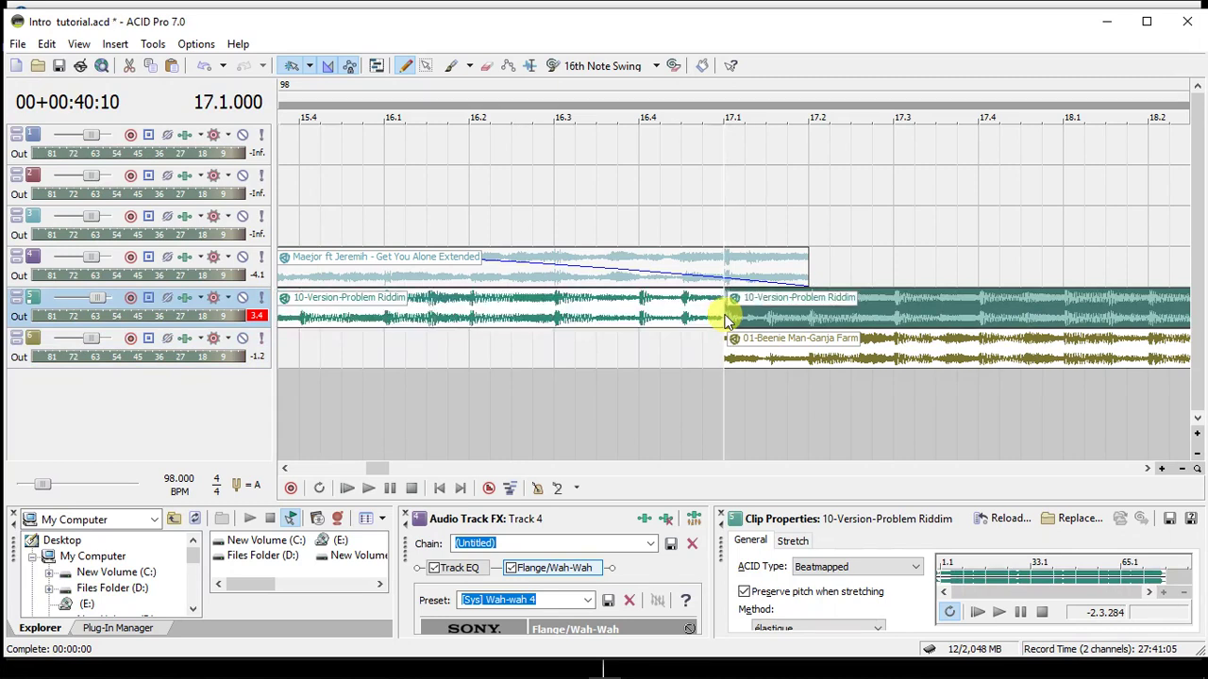
key("Delete")
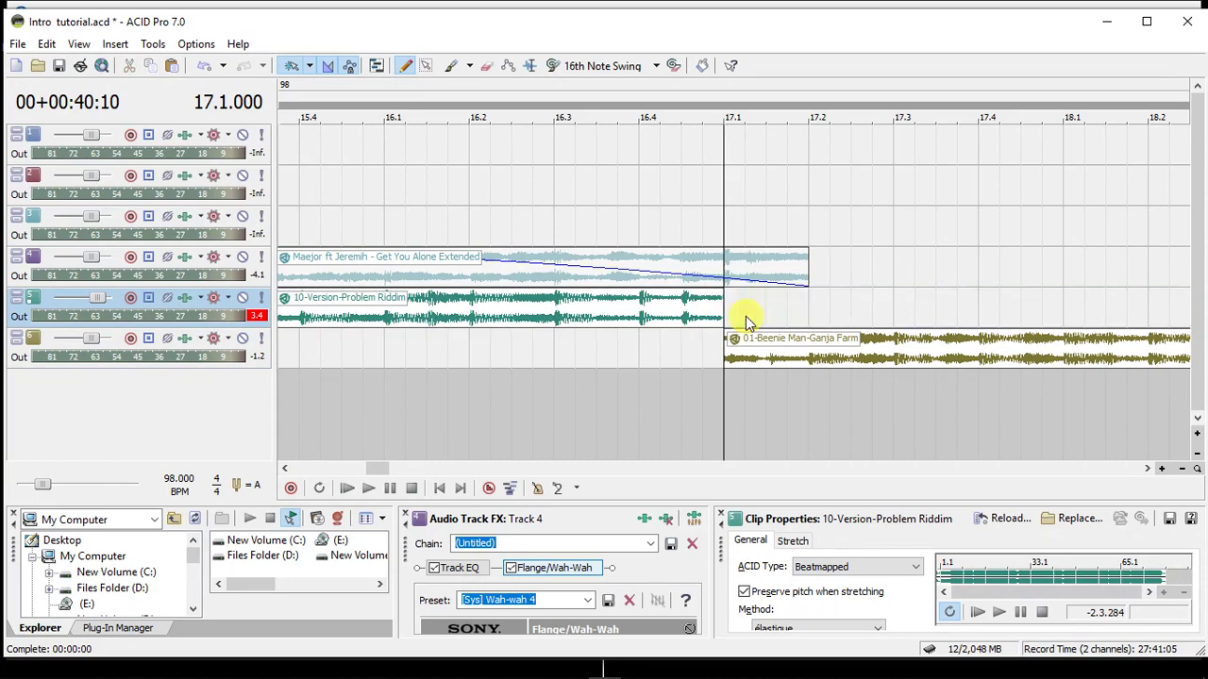
Play from 16.1.384 to check the handover from Version-Problem Riddim to Ganja Farm.
left_click(420, 368)
key("space")
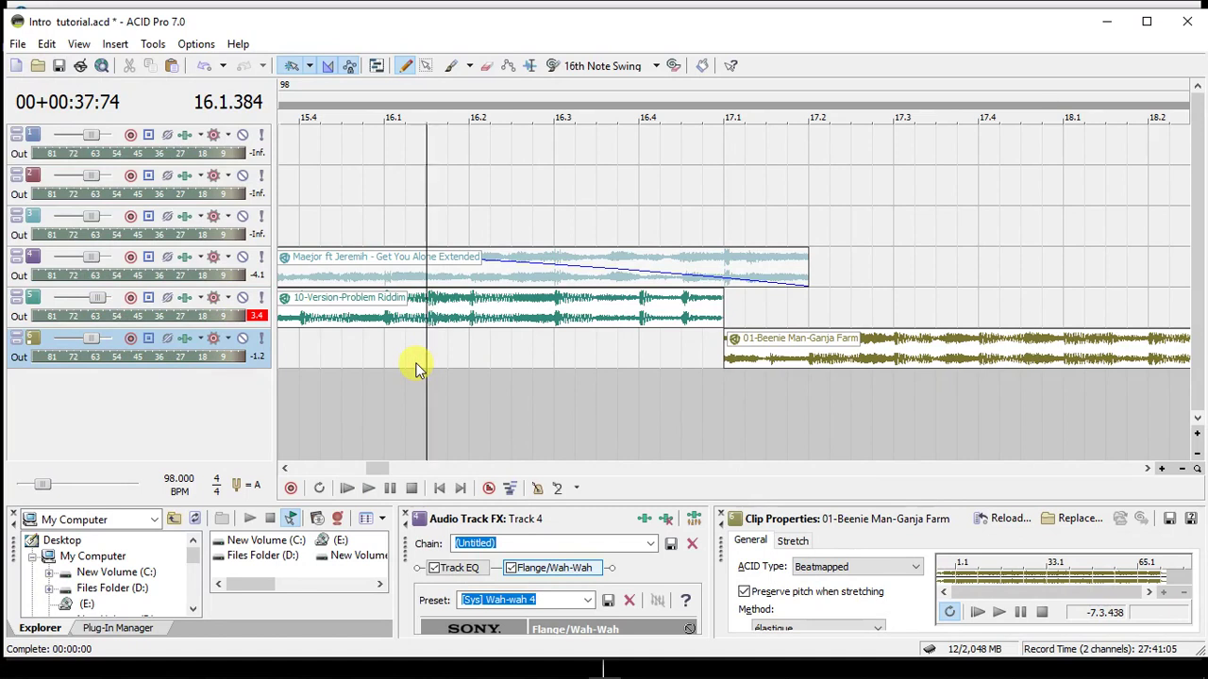
Audition the Ganja Farm entry from 16.4.000 and raise the volume of track 6 to 2.0 dB.
left_click(638, 347)
key("space")
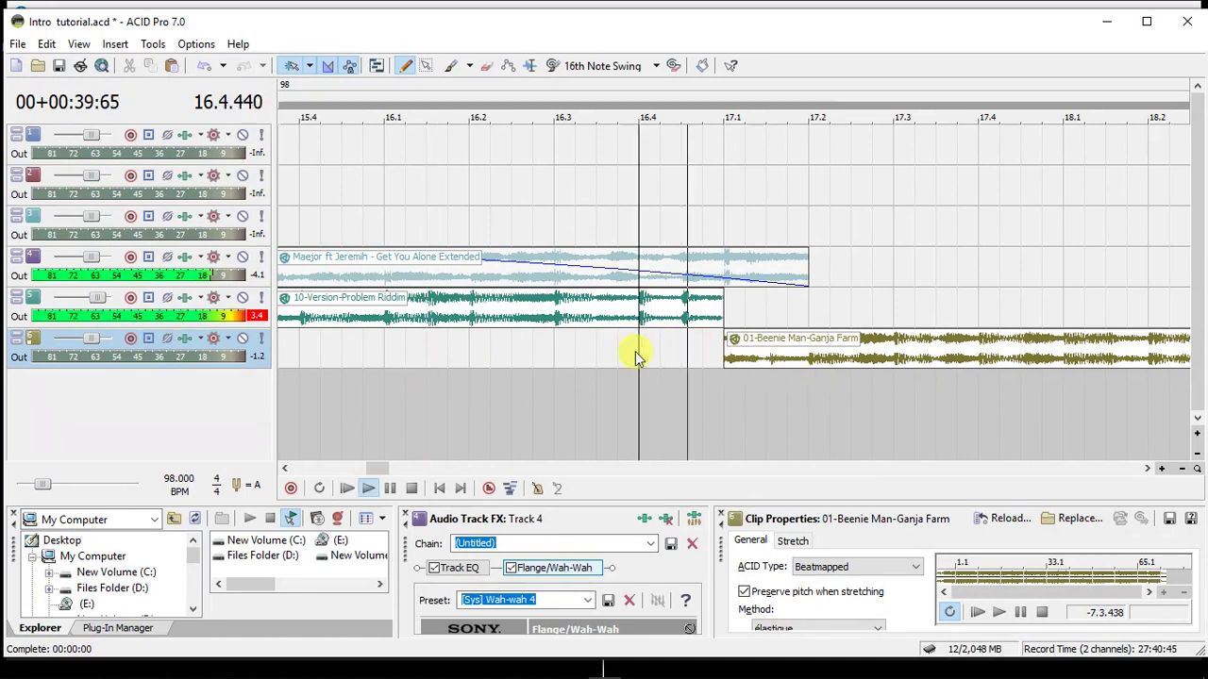
key("space")
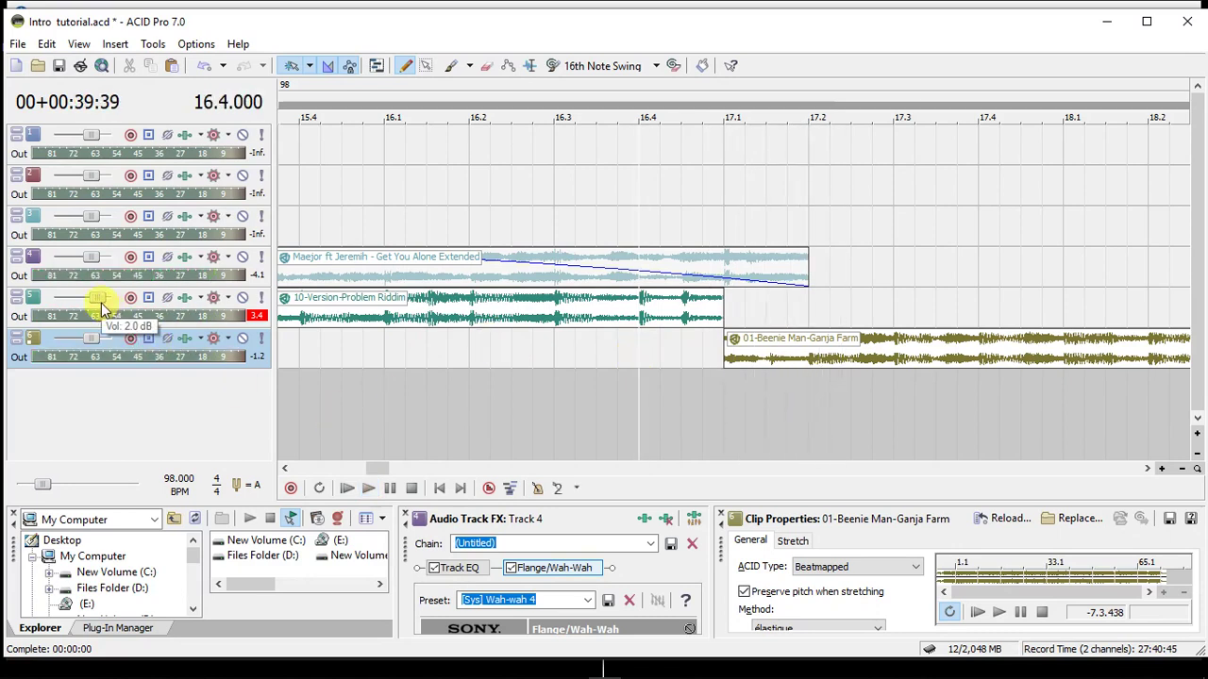
mouse_move(101, 300)
left_click_drag(90, 343, 98, 345)
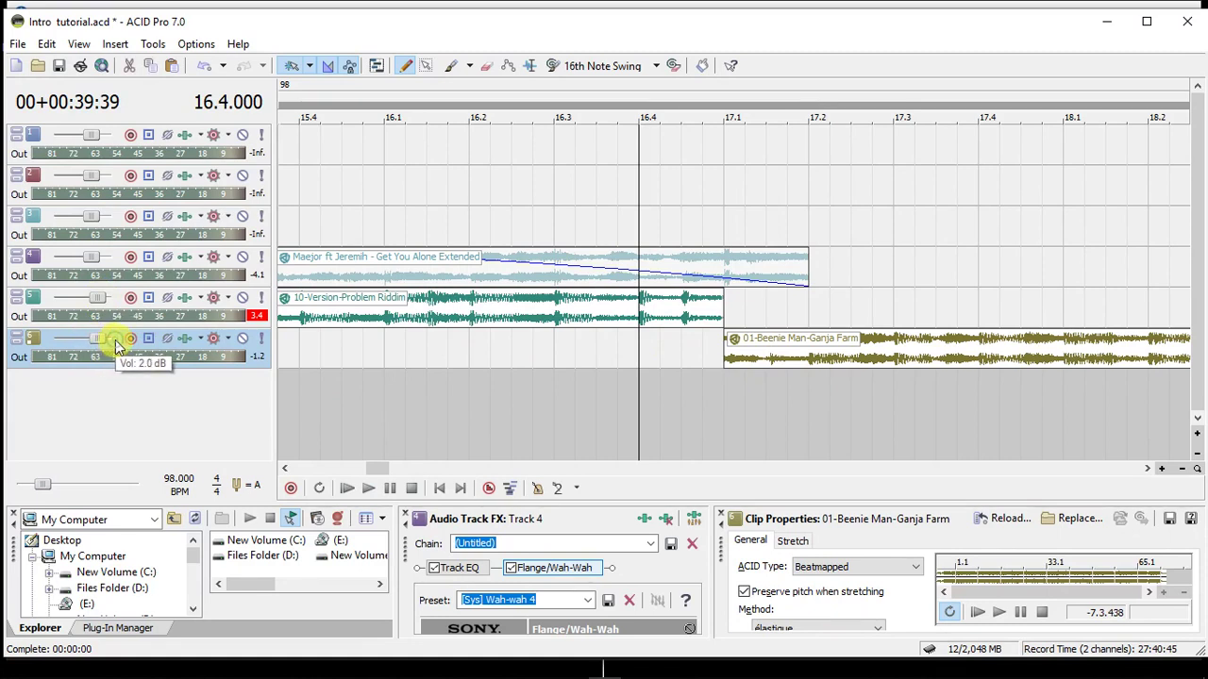
Play from 16.1.576 to check the Ganja Farm level against Version-Problem Riddim.
left_click(448, 378)
key("space")
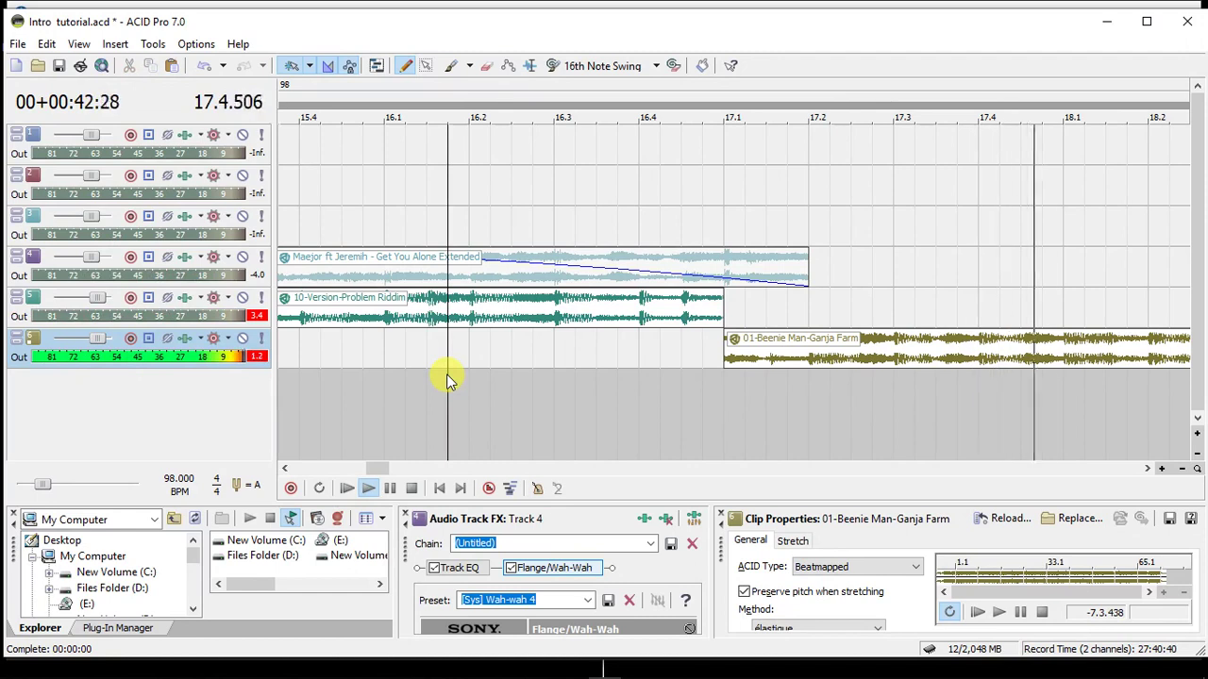
key("space")
Examine the chopped Version-Problem Riddim events on track 5 that lead into the full event at 13.2.000.
scroll(449, 378, "down", 3)
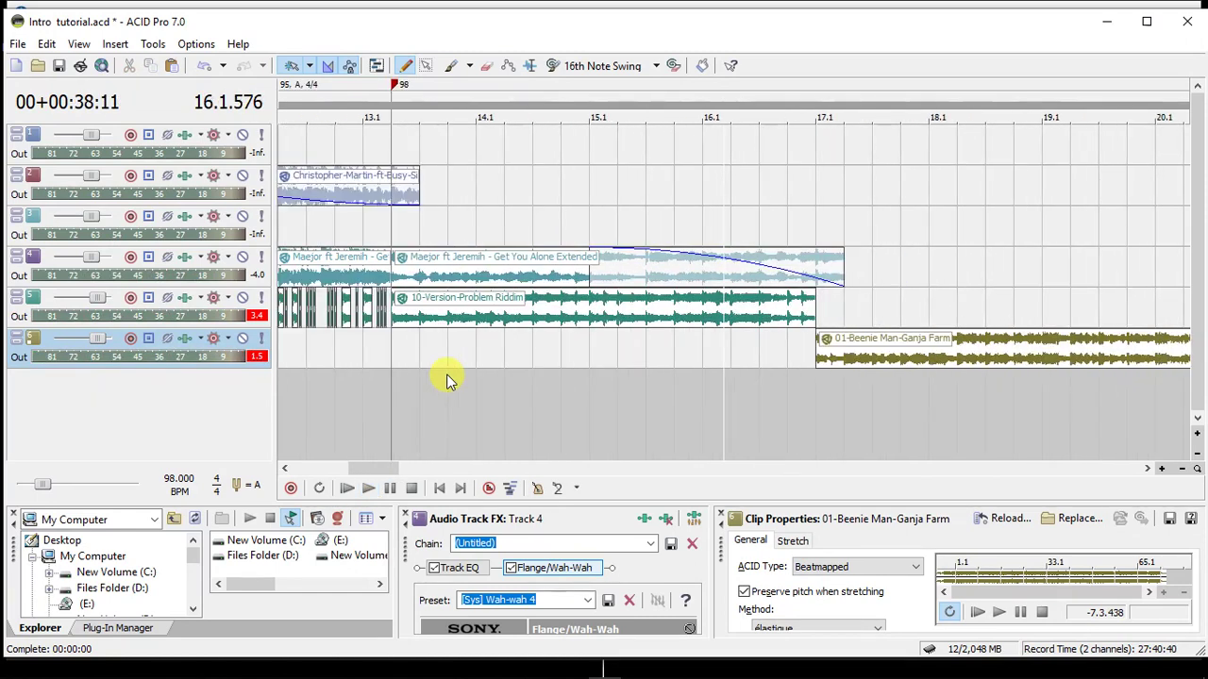
left_click(391, 351)
scroll(395, 346, "up", 3)
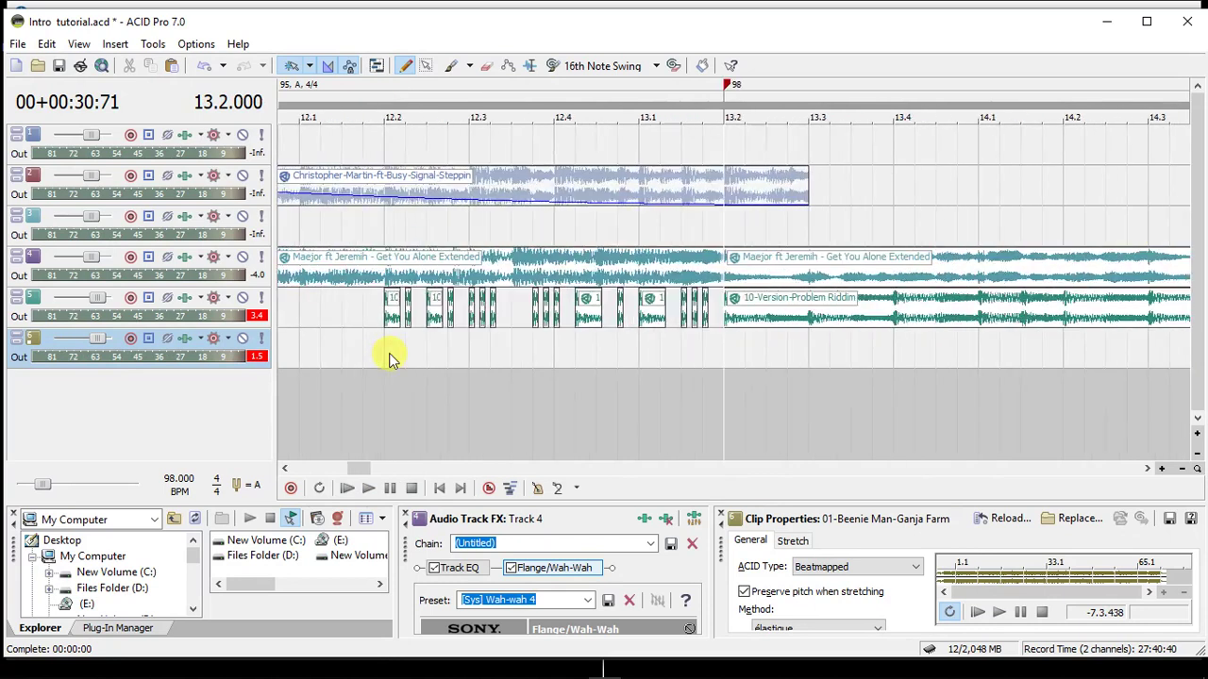
left_click(615, 338)
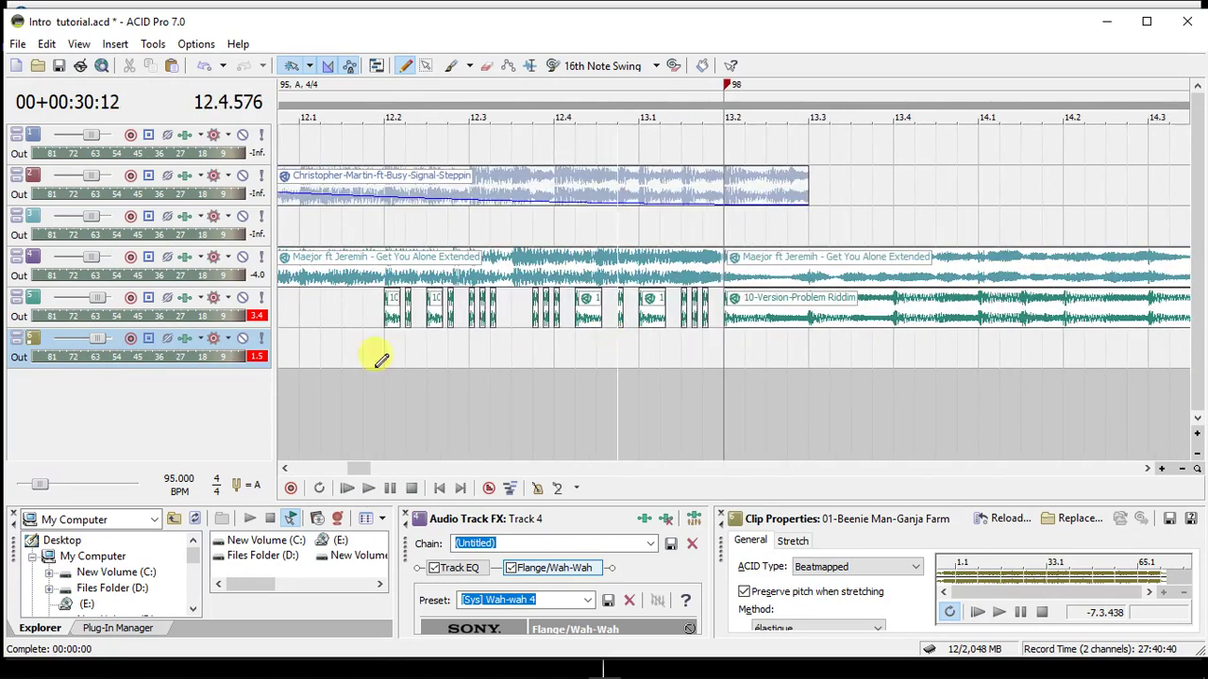
left_click(829, 329)
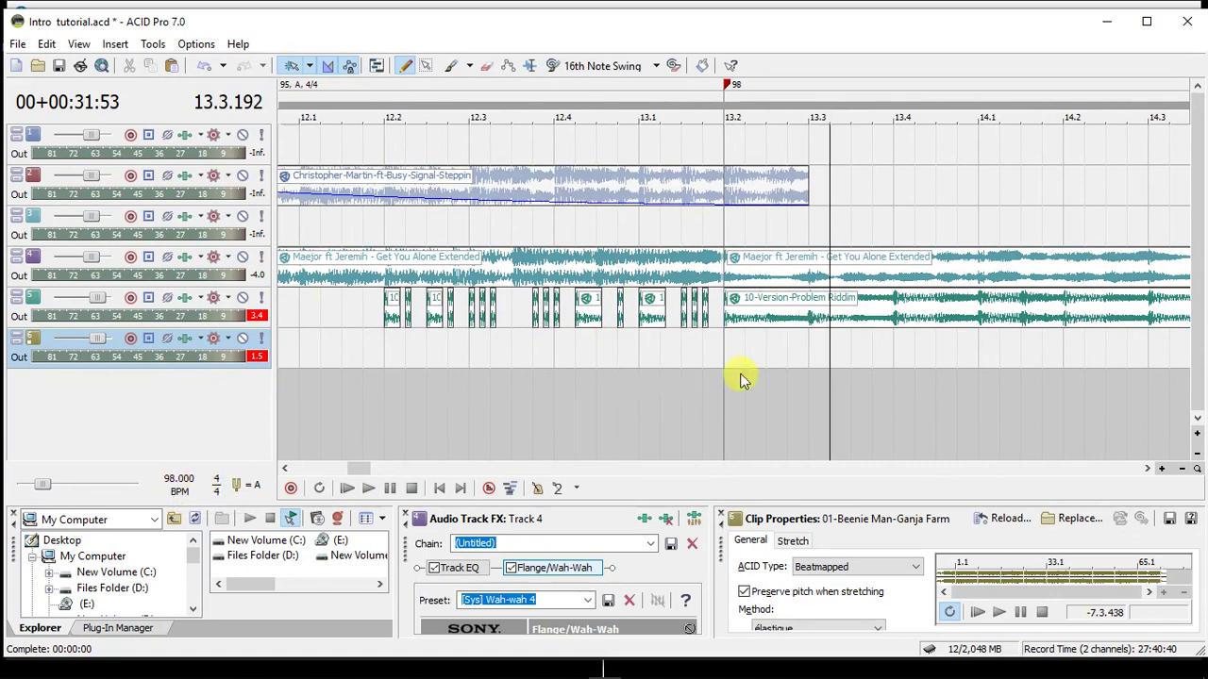
left_click(729, 340)
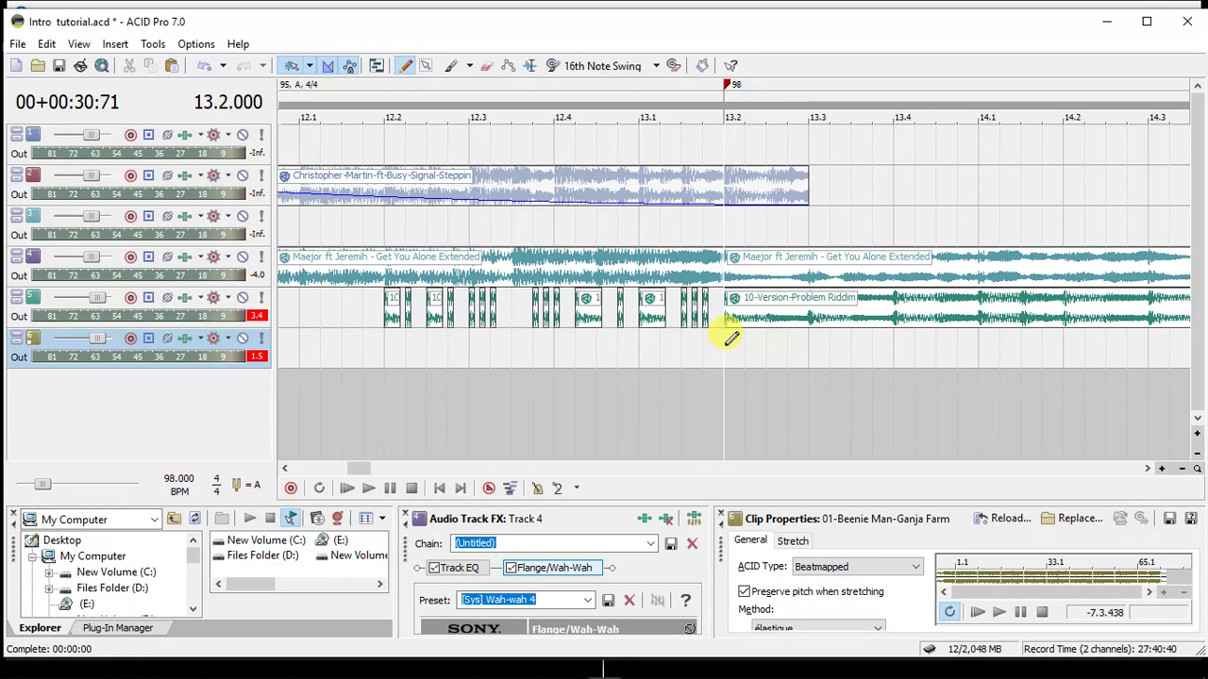
scroll(729, 339, "down", 3)
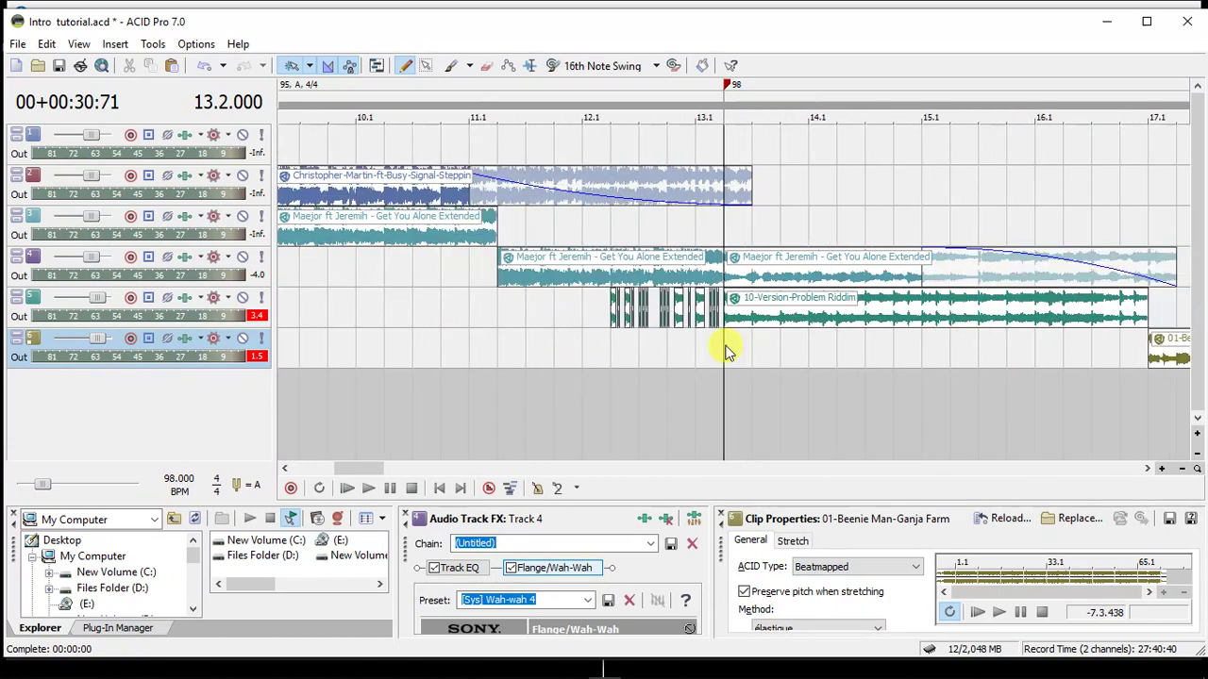
Inspect the start of Ganja Farm at 17.1.000 and the empty stretch before it on track 6 up close.
left_click(1146, 364)
scroll(1147, 364, "up", 2)
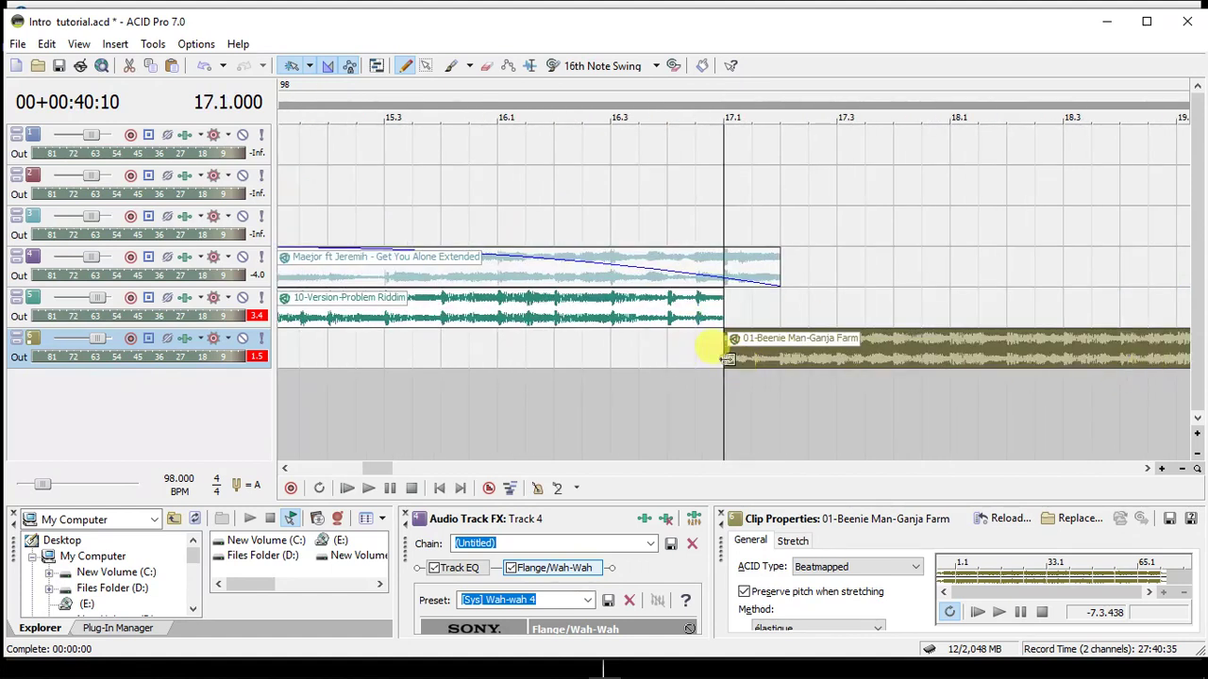
scroll(724, 354, "up", 1)
scroll(726, 363, "up", 1)
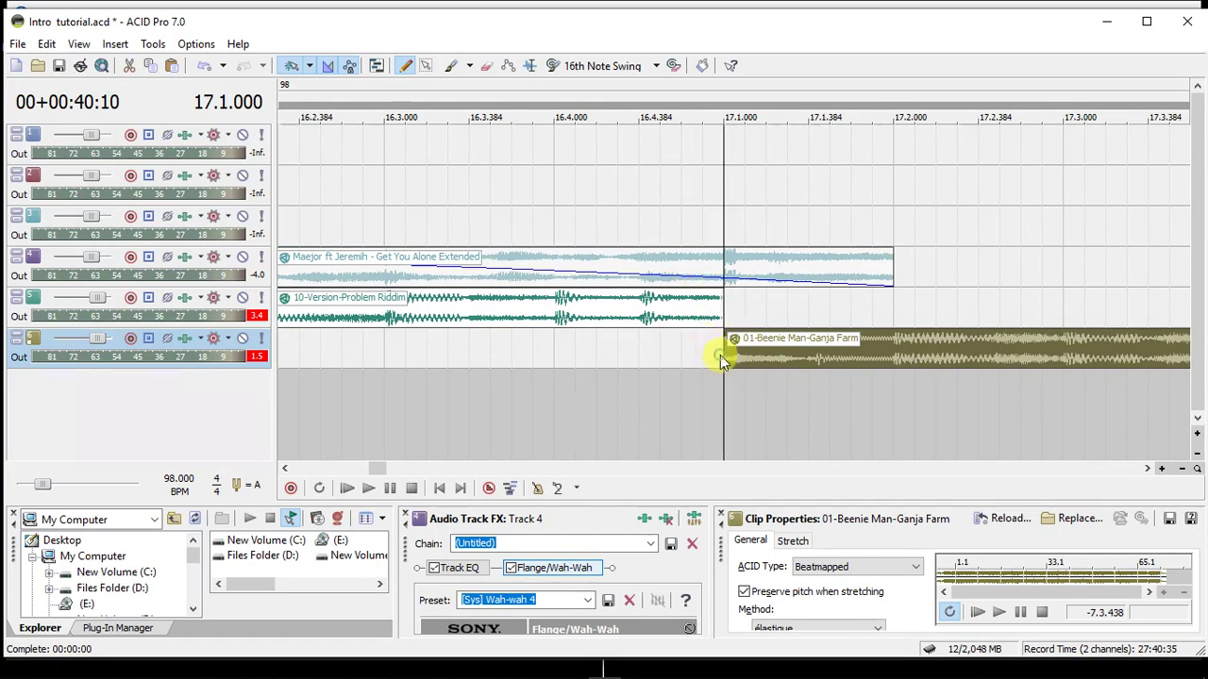
scroll(720, 354, "up", 1)
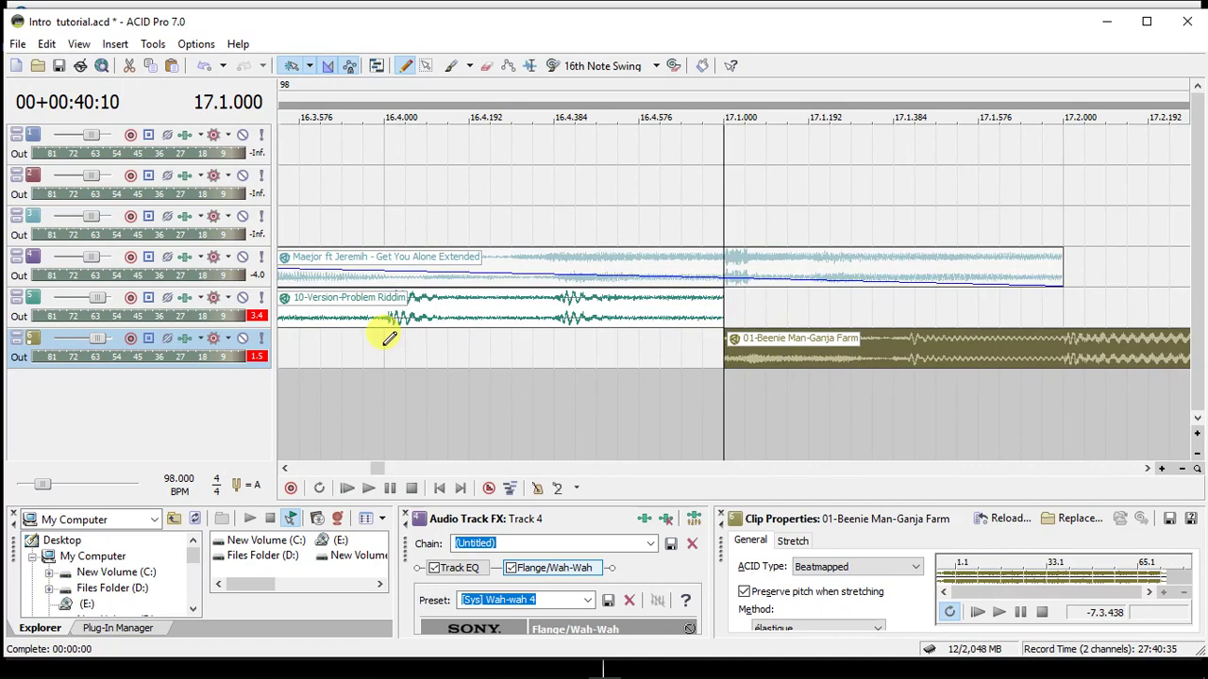
left_click(744, 353)
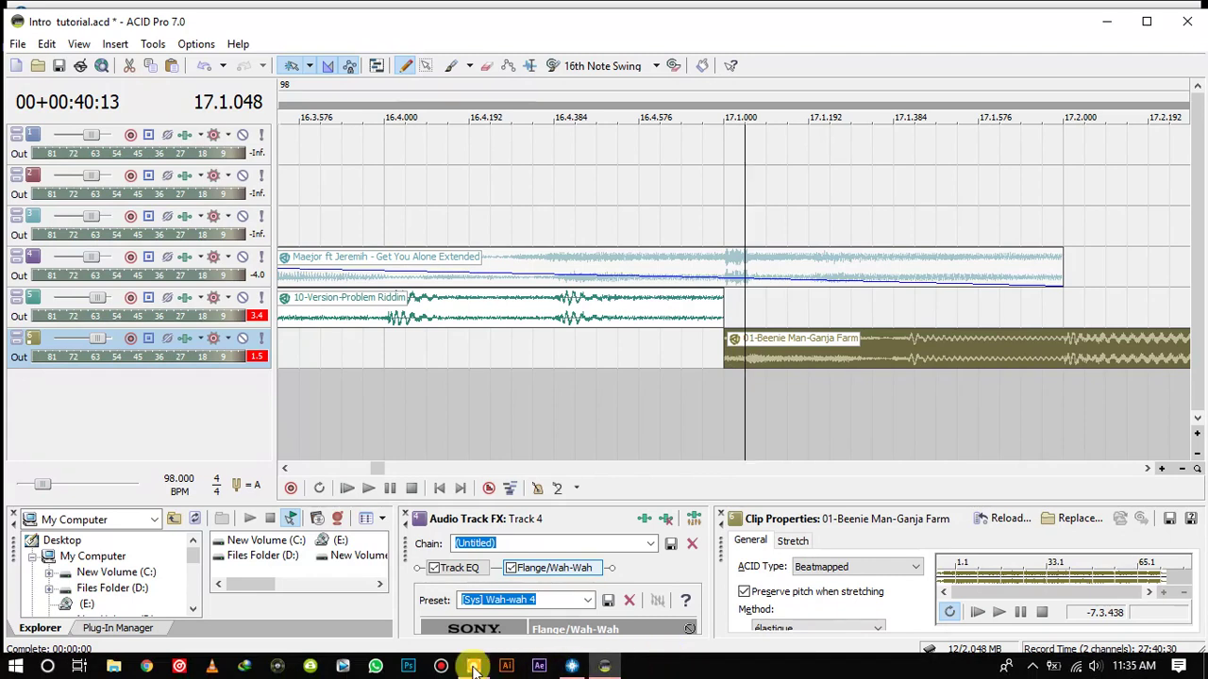
left_click(474, 668)
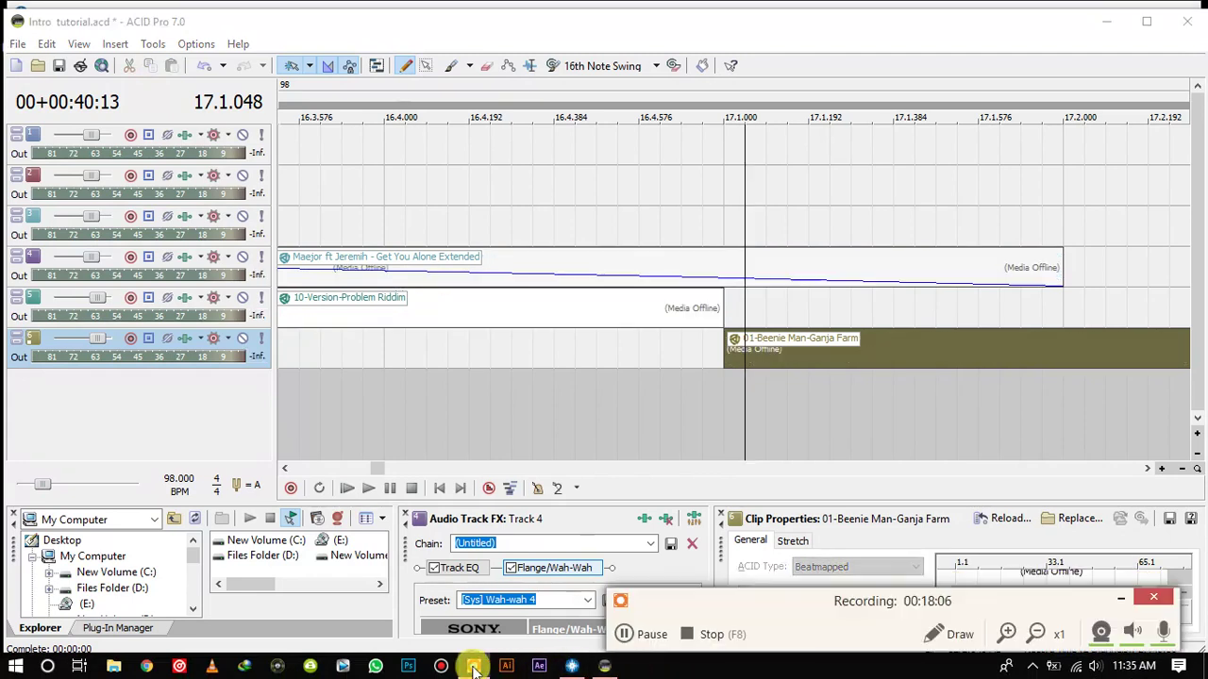
left_click(624, 634)
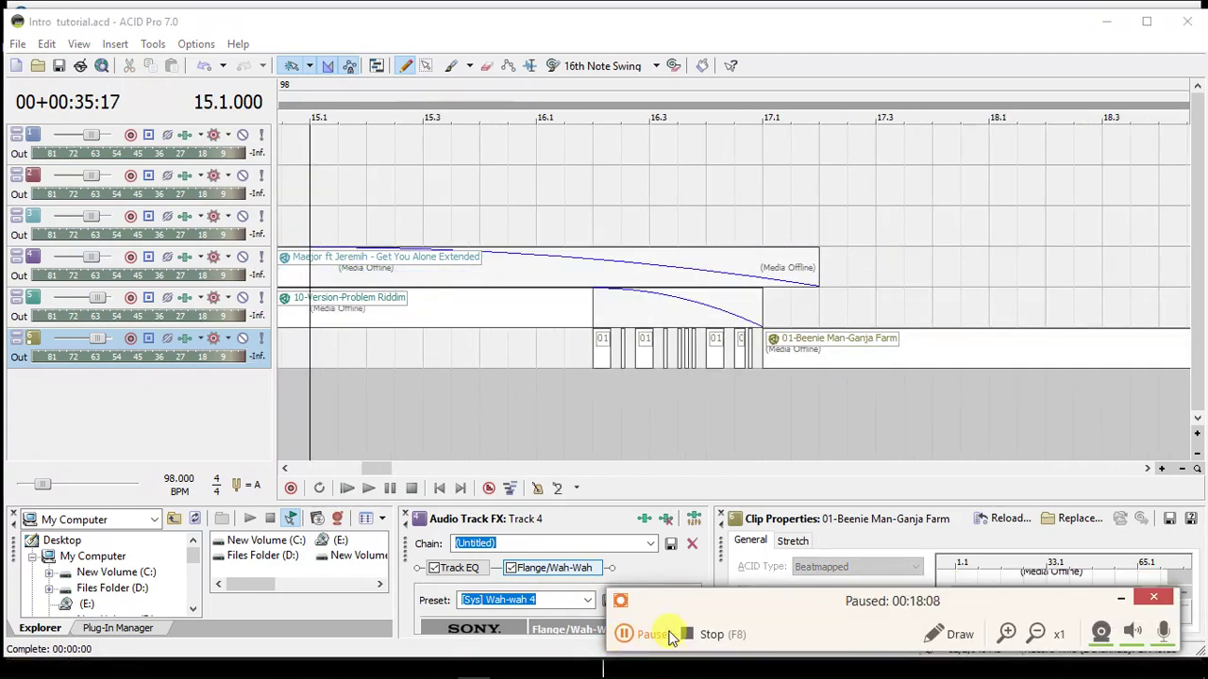
Examine the chopped Ganja Farm events between 16.2.000 and 17.1.000 on track 6 and the Version-Problem Riddim fade-out above them.
left_click(538, 346)
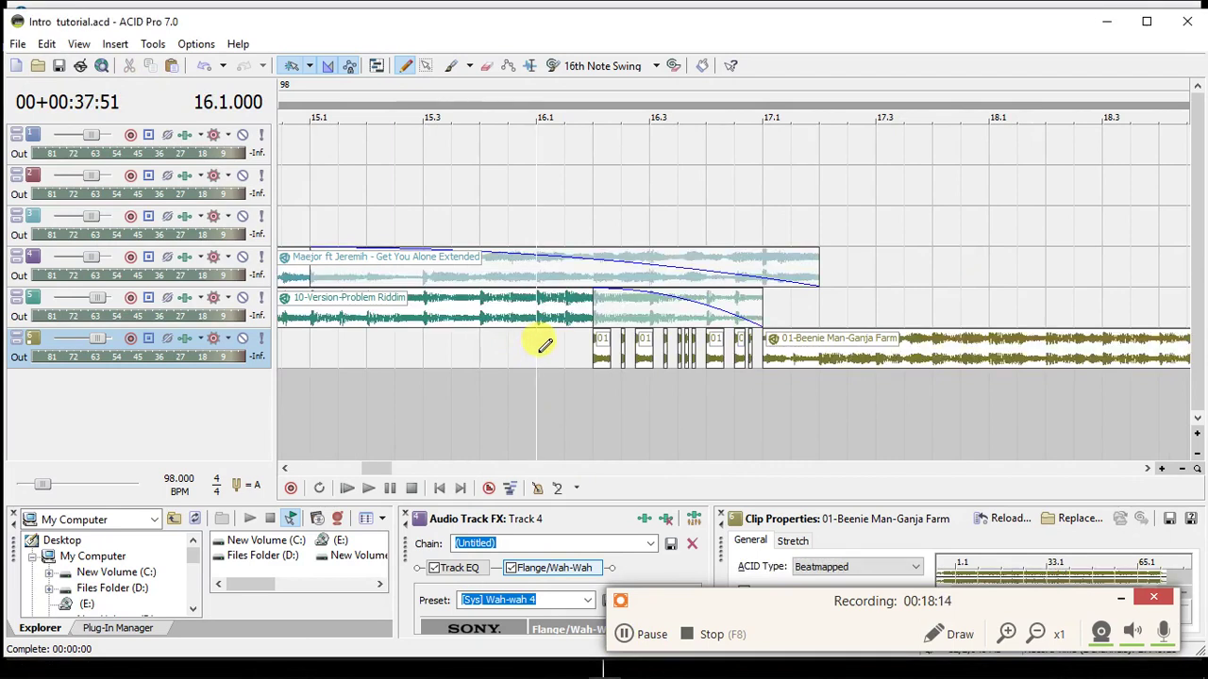
left_click(768, 359)
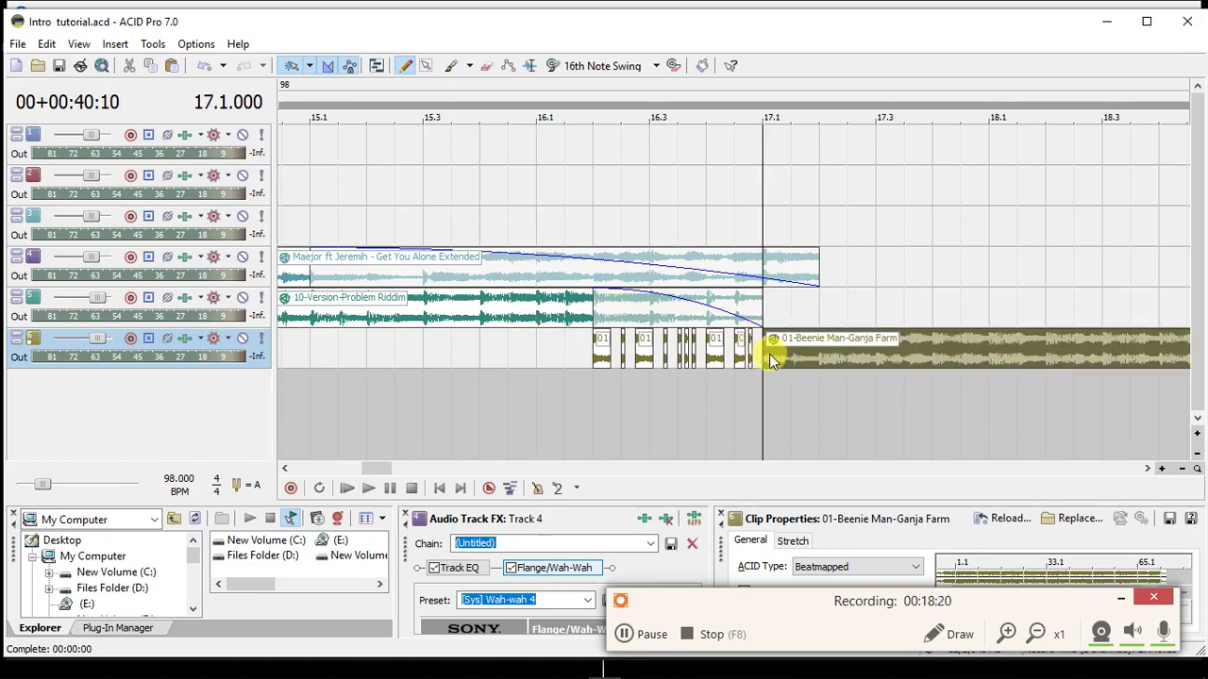
left_click(537, 355)
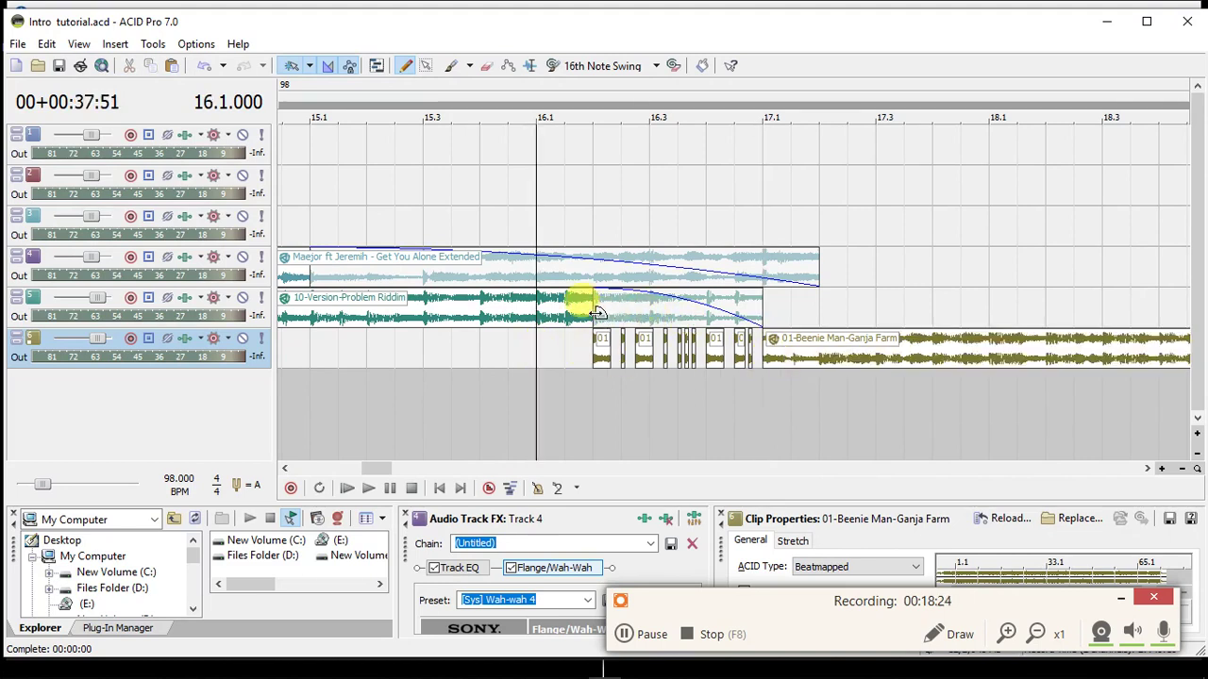
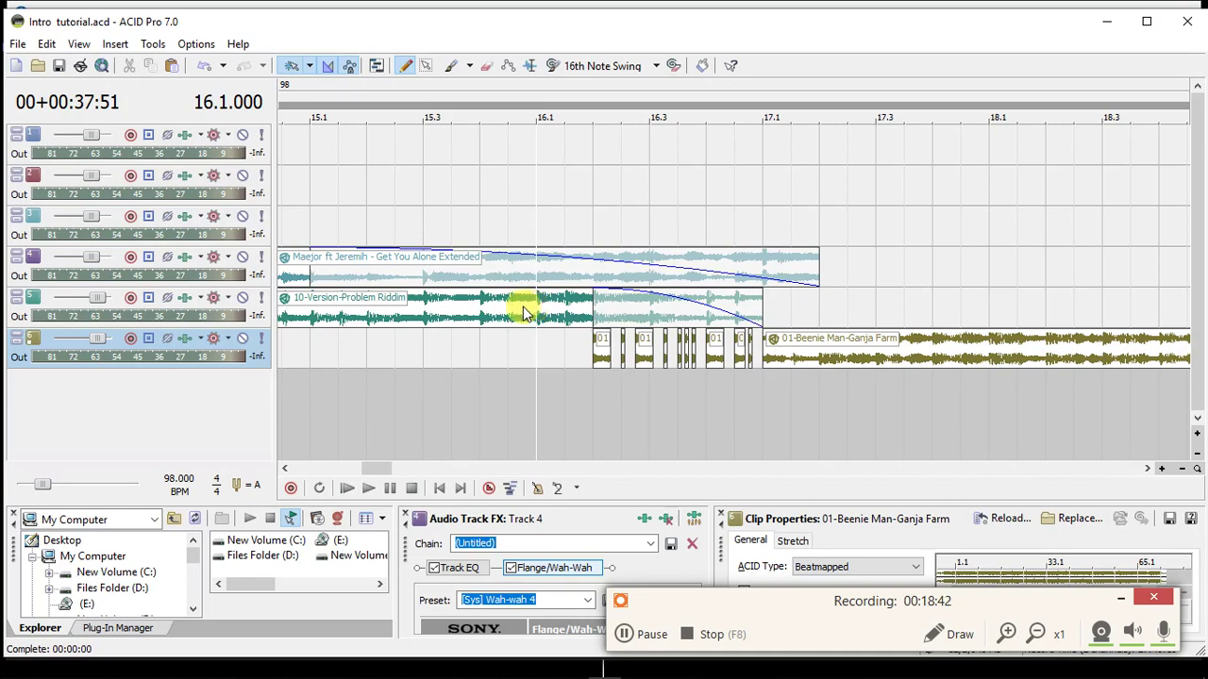
Play from just before bar 11 through the Version-Problem Riddim section into the chopped Ganja Farm intro.
left_click(415, 335)
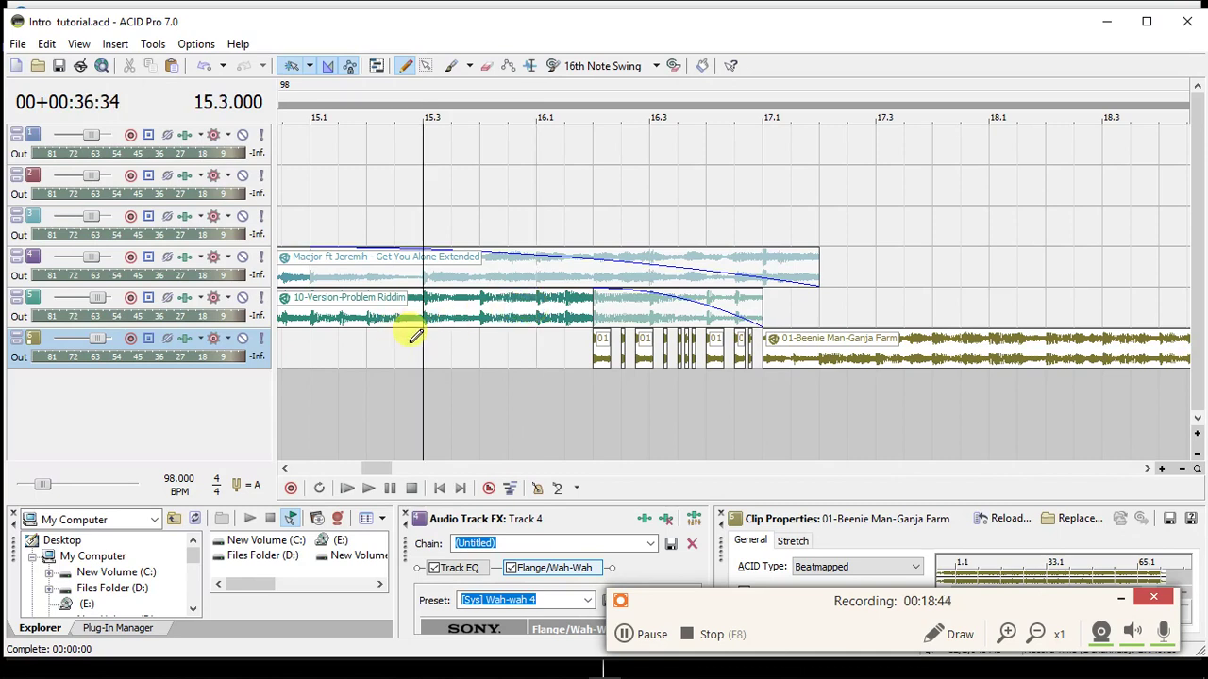
scroll(409, 343, "down", 2)
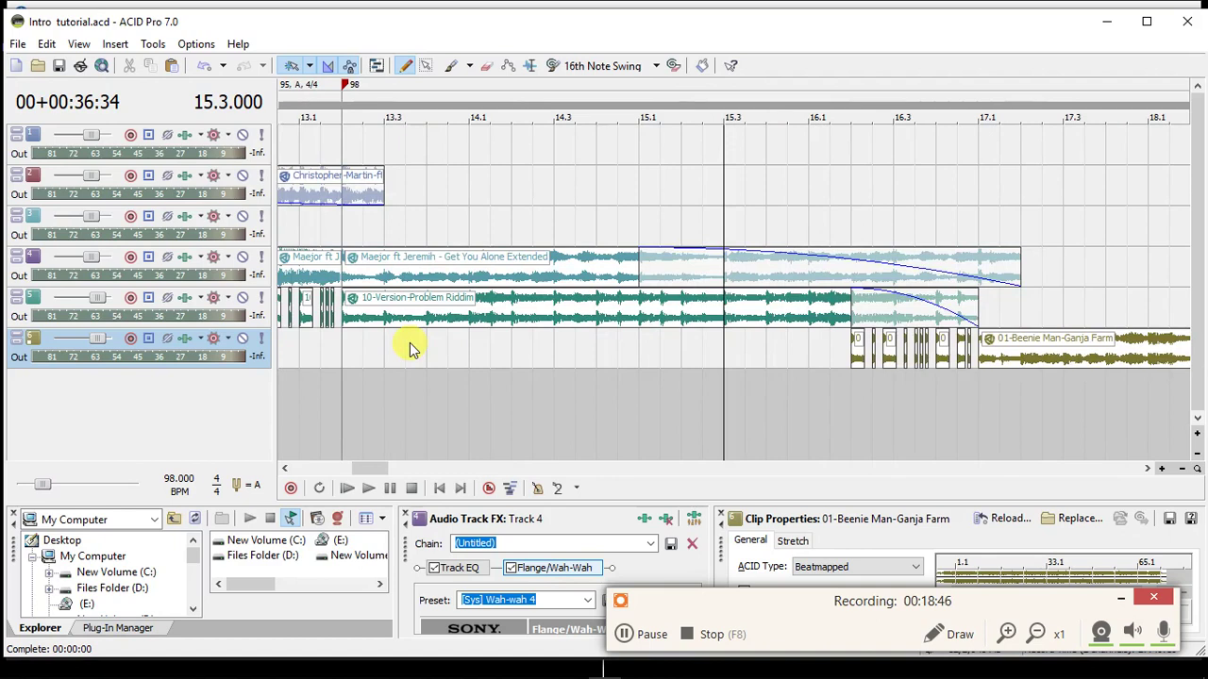
scroll(410, 343, "down", 2)
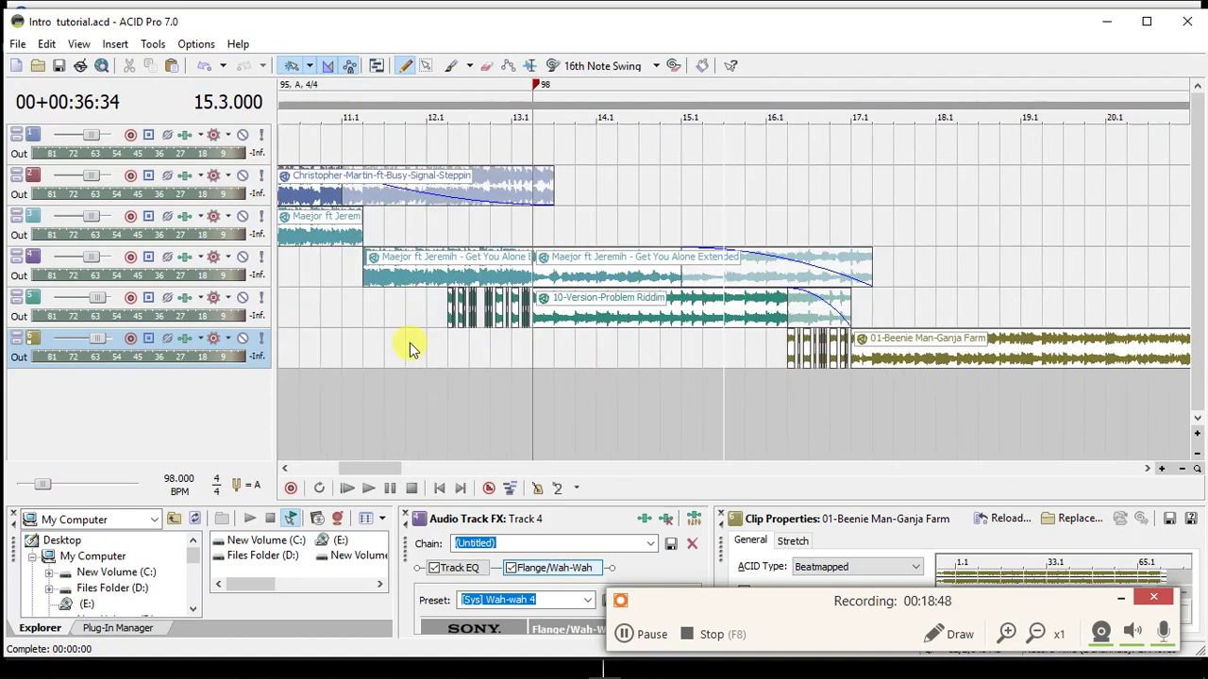
left_click(328, 317)
key("space")
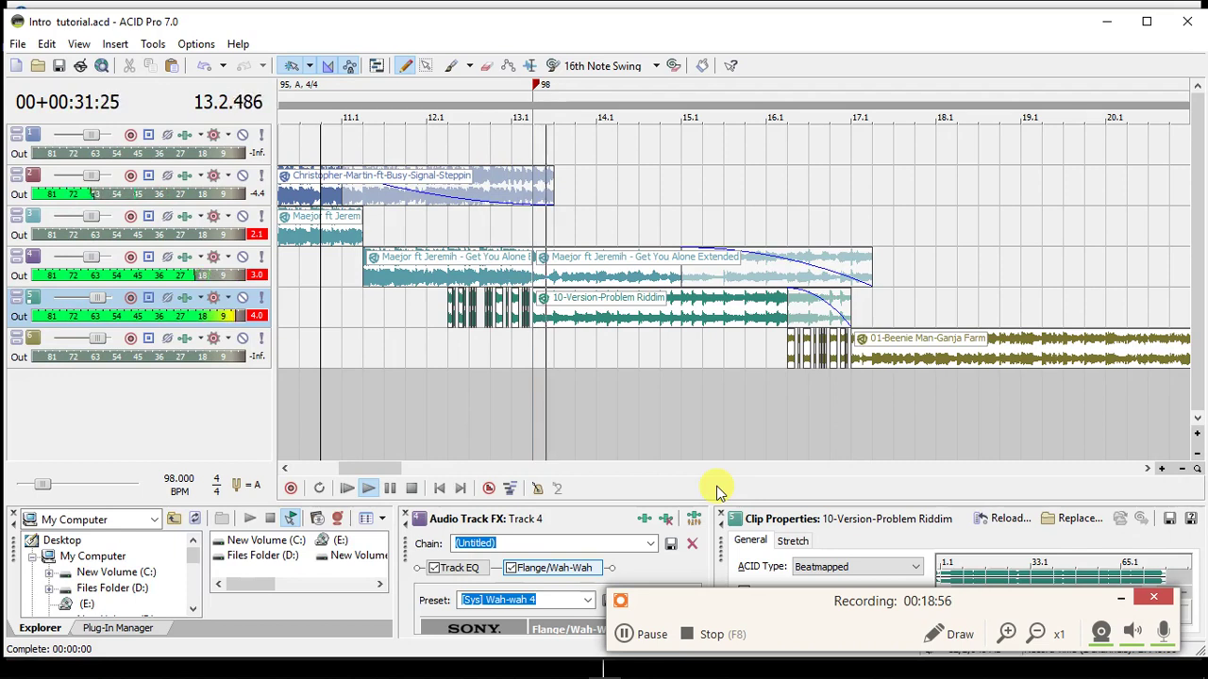
left_click_drag(367, 467, 389, 472)
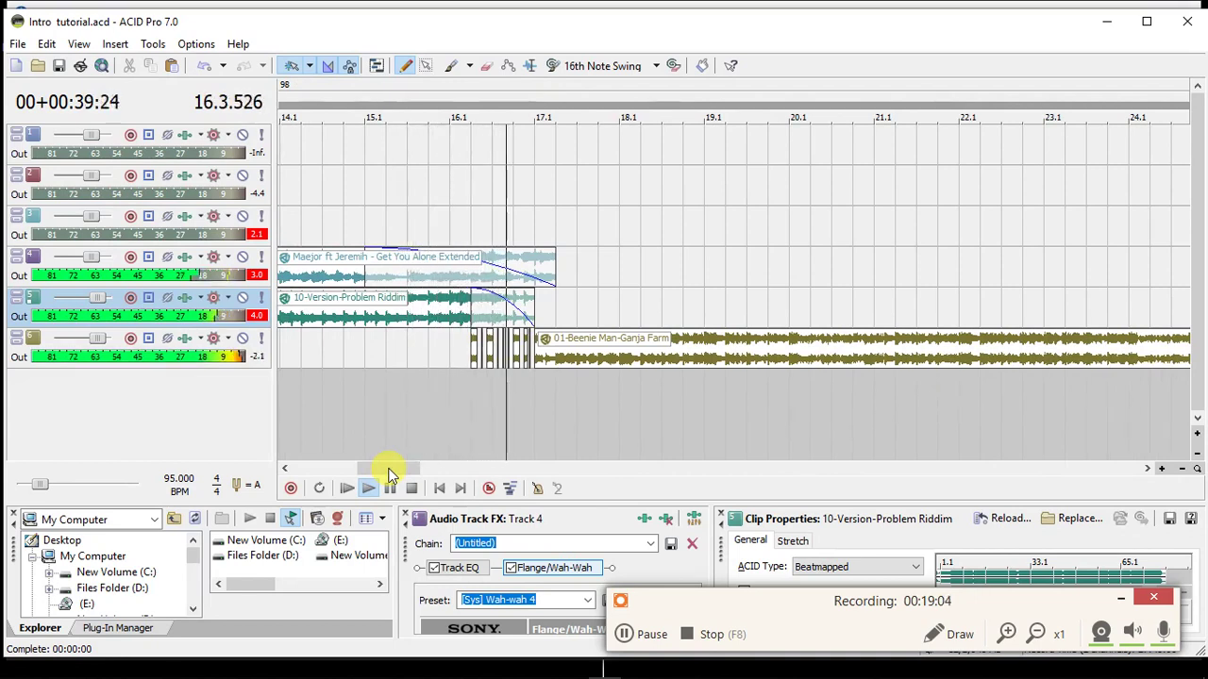
Play the chopped Ganja Farm events from 16.2.000 together with the fading tracks 4 and 5.
left_click(465, 347)
key("space")
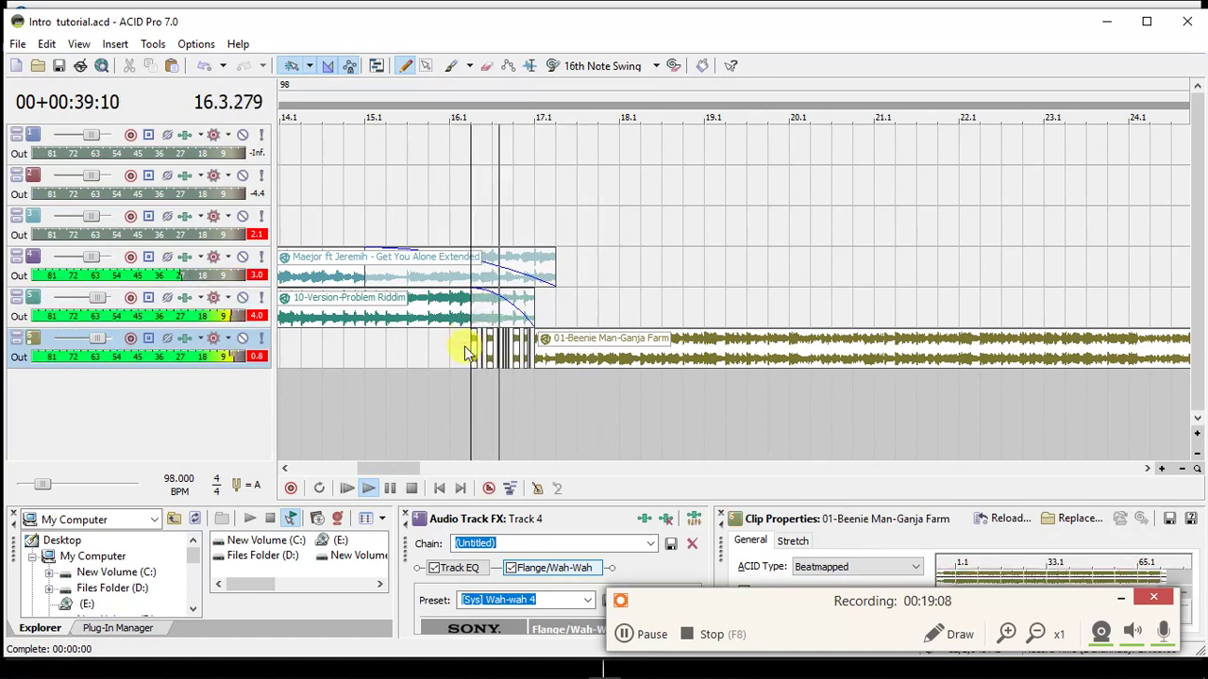
key("space")
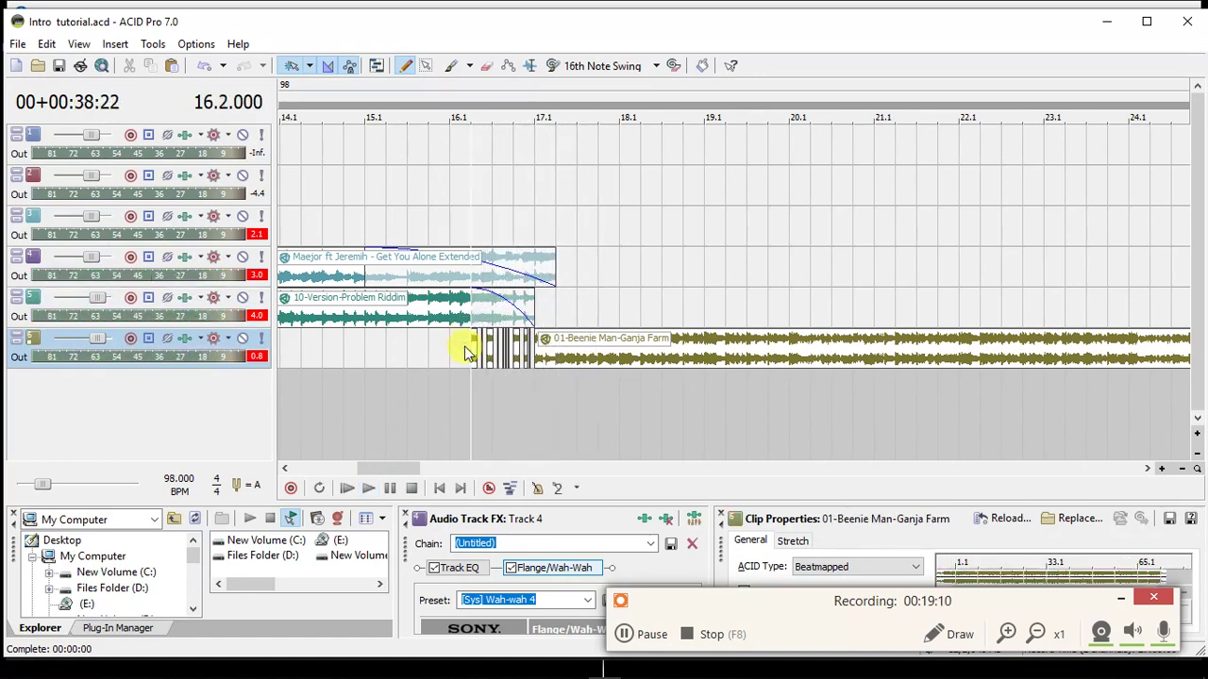
Solo track 6, play its chopped Ganja Farm intro from 16.2.000, and turn the solo off again.
scroll(465, 351, "up", 4)
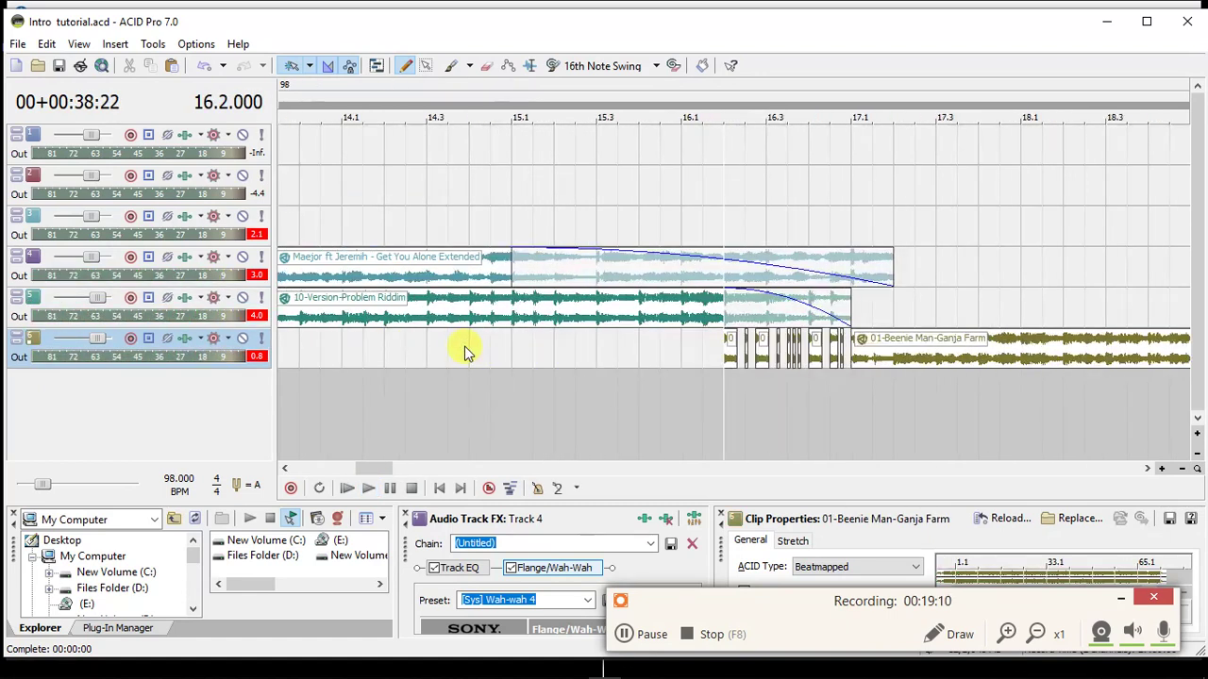
left_click(262, 339)
key("space")
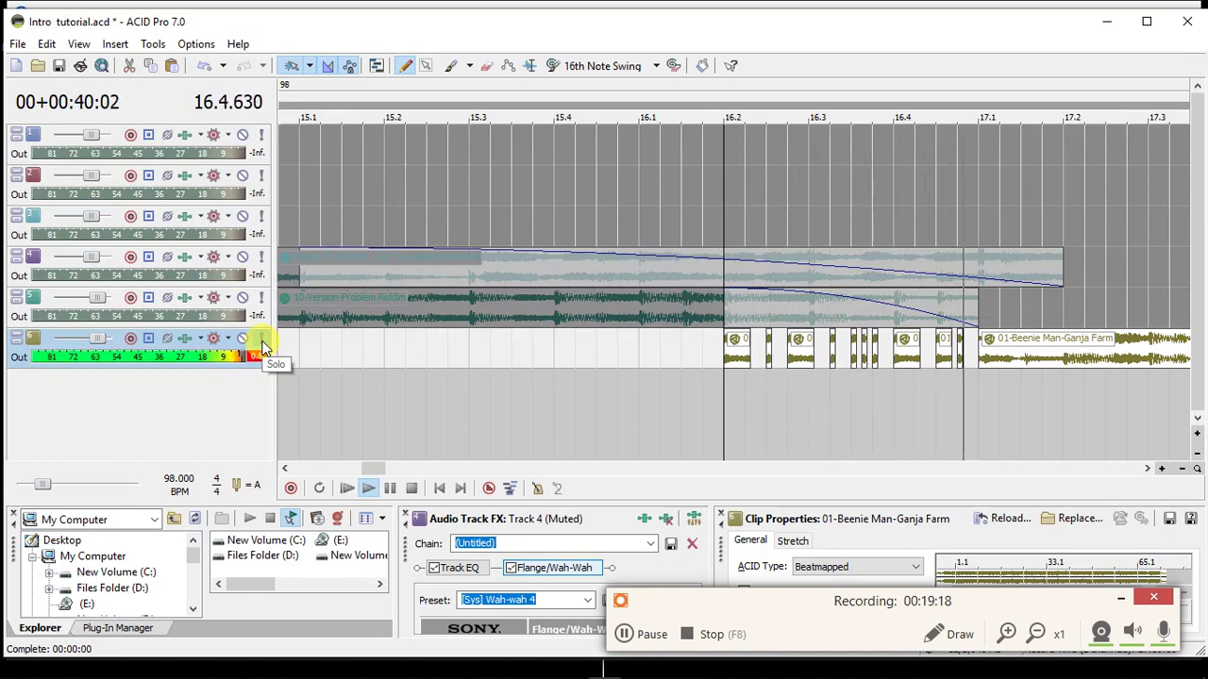
key("space")
left_click(261, 341)
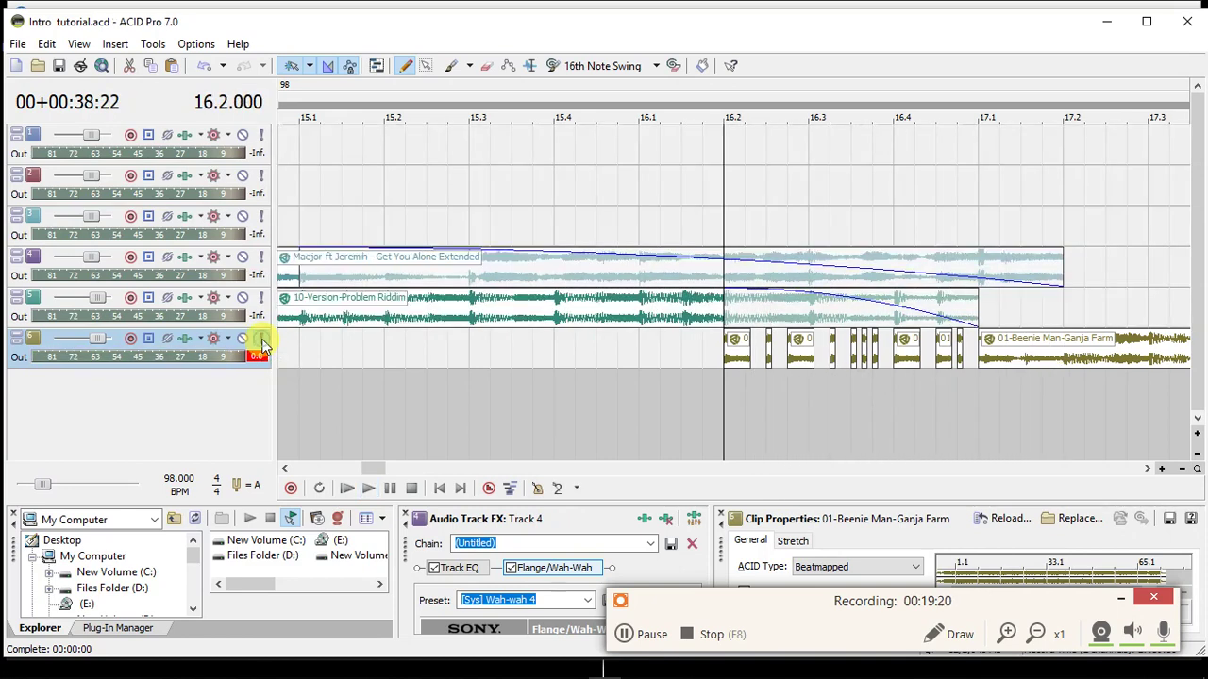
Review the whole arrangement across all six tracks and briefly play the Steppin opening from 2.1.000.
left_click(1059, 361)
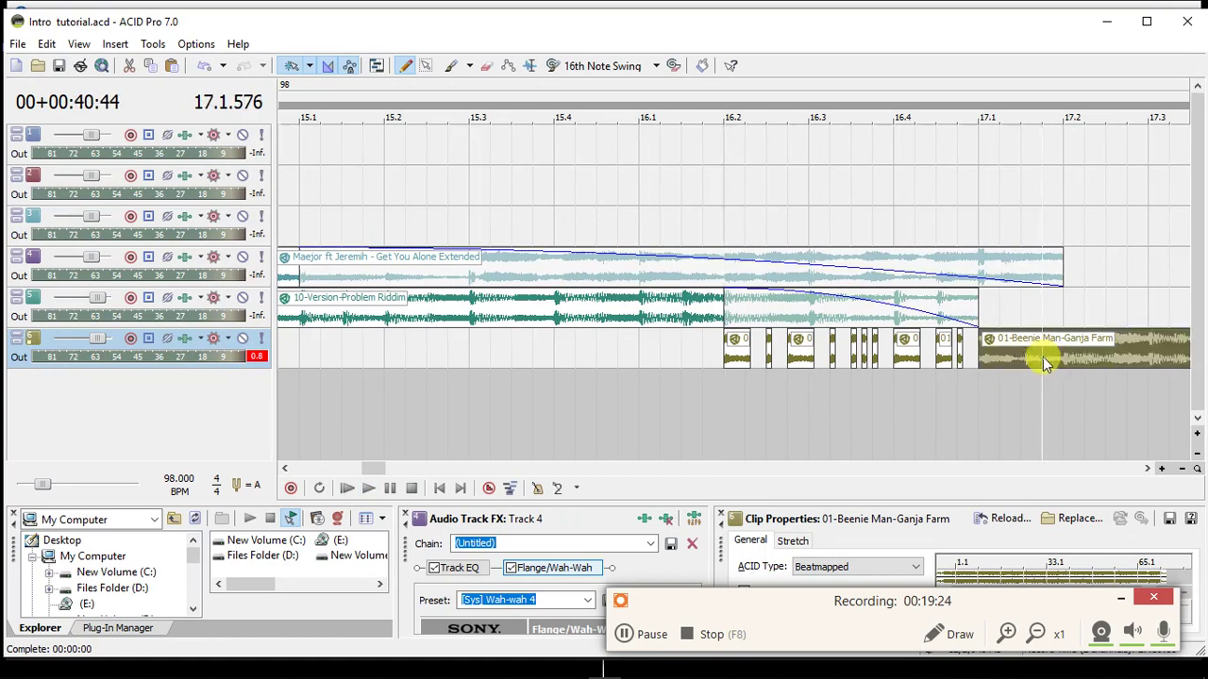
scroll(1042, 359, "down", 10)
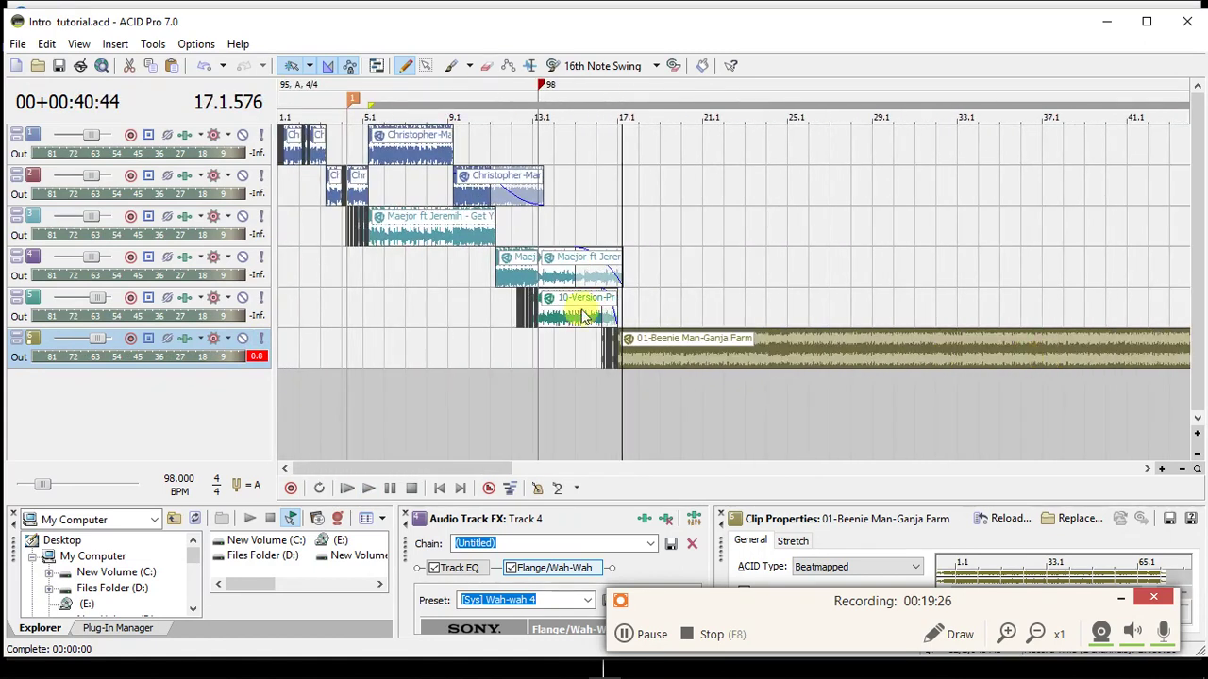
left_click(299, 172)
scroll(300, 180, "up", 10)
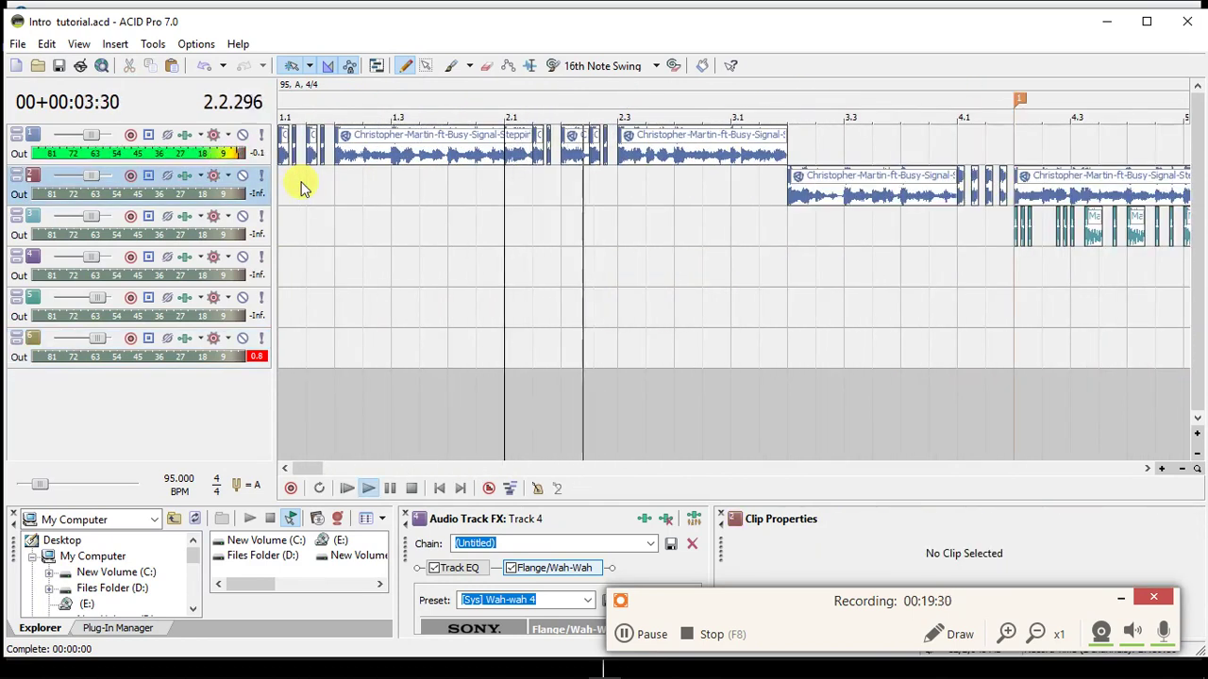
key("space")
scroll(302, 189, "down", 2)
scroll(302, 189, "down", 3)
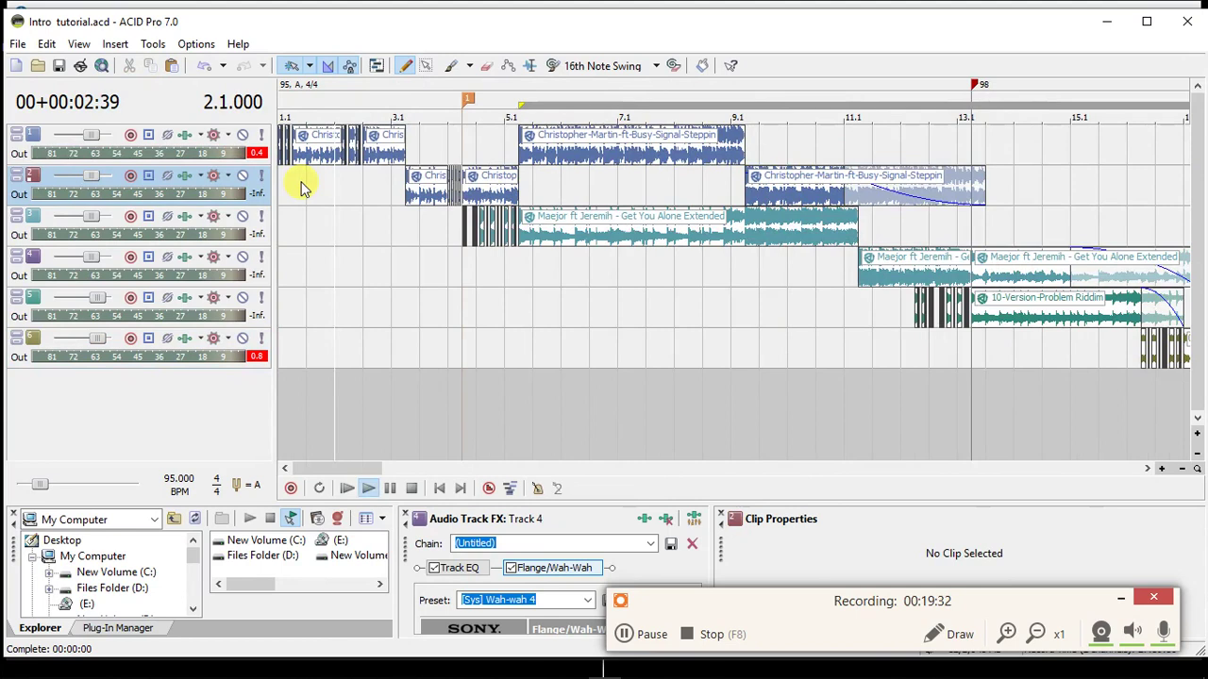
key("space")
key("space")
scroll(300, 186, "down", 1)
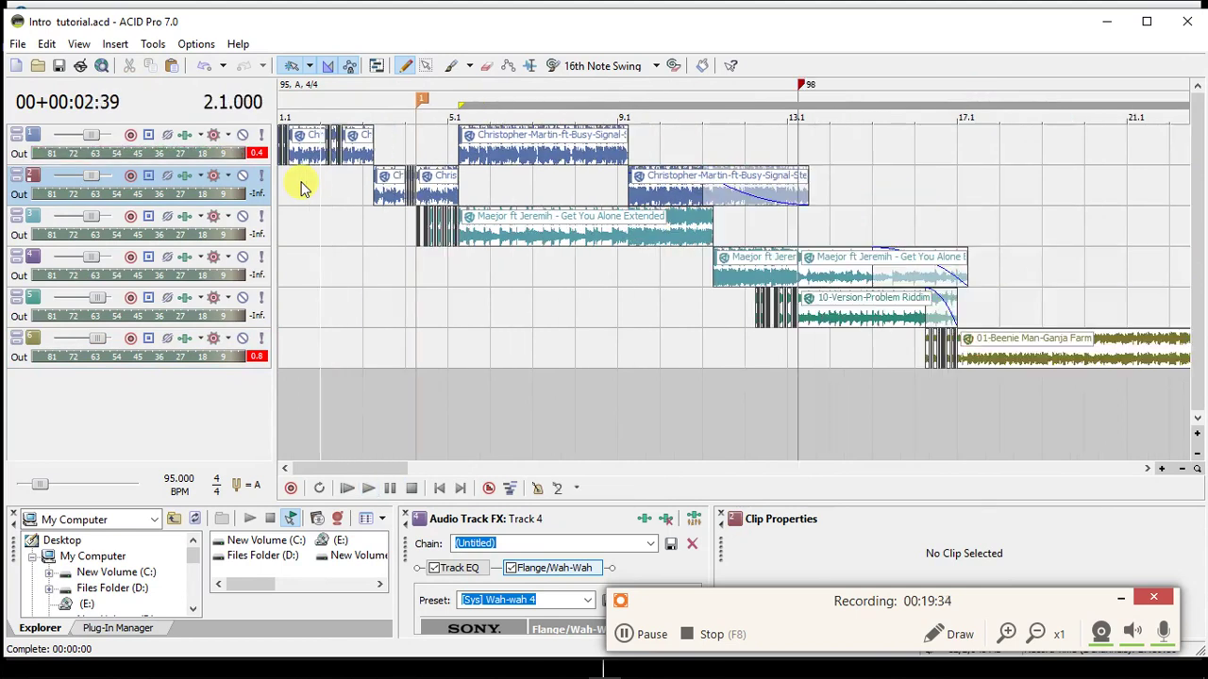
Split the Ganja Farm event on track 6 at 17.2.000 and 17.1.384, and delete the piece between the two cuts.
left_click(957, 351)
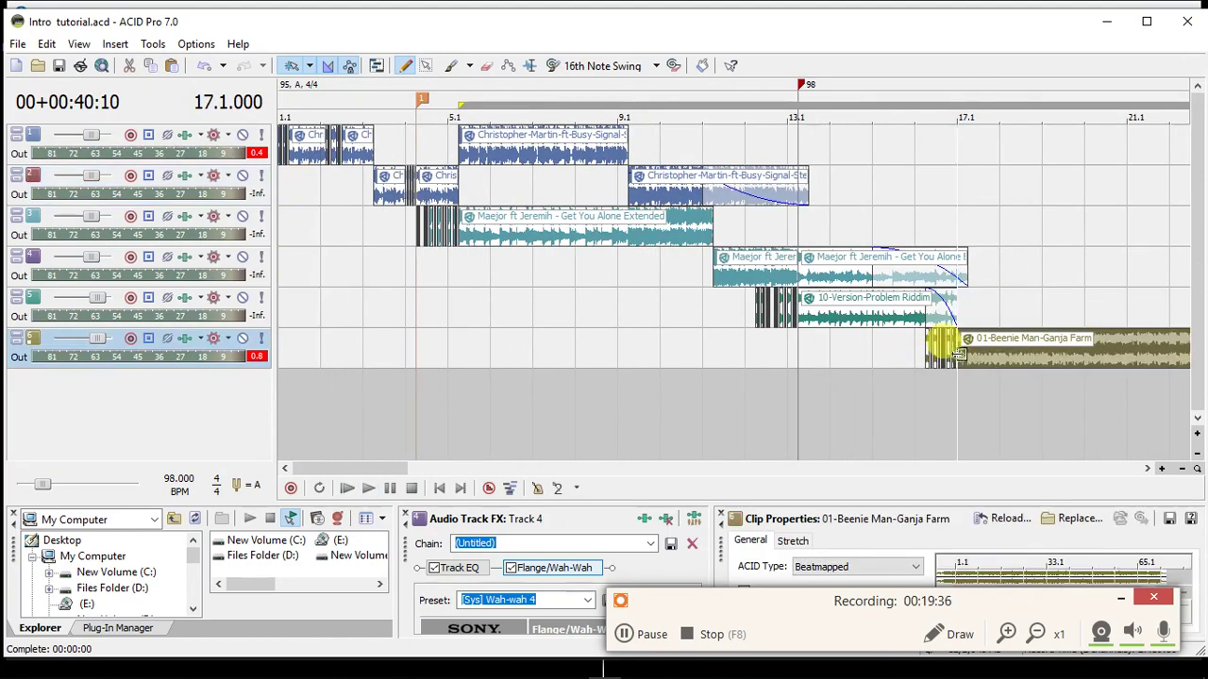
scroll(956, 354, "up", 5)
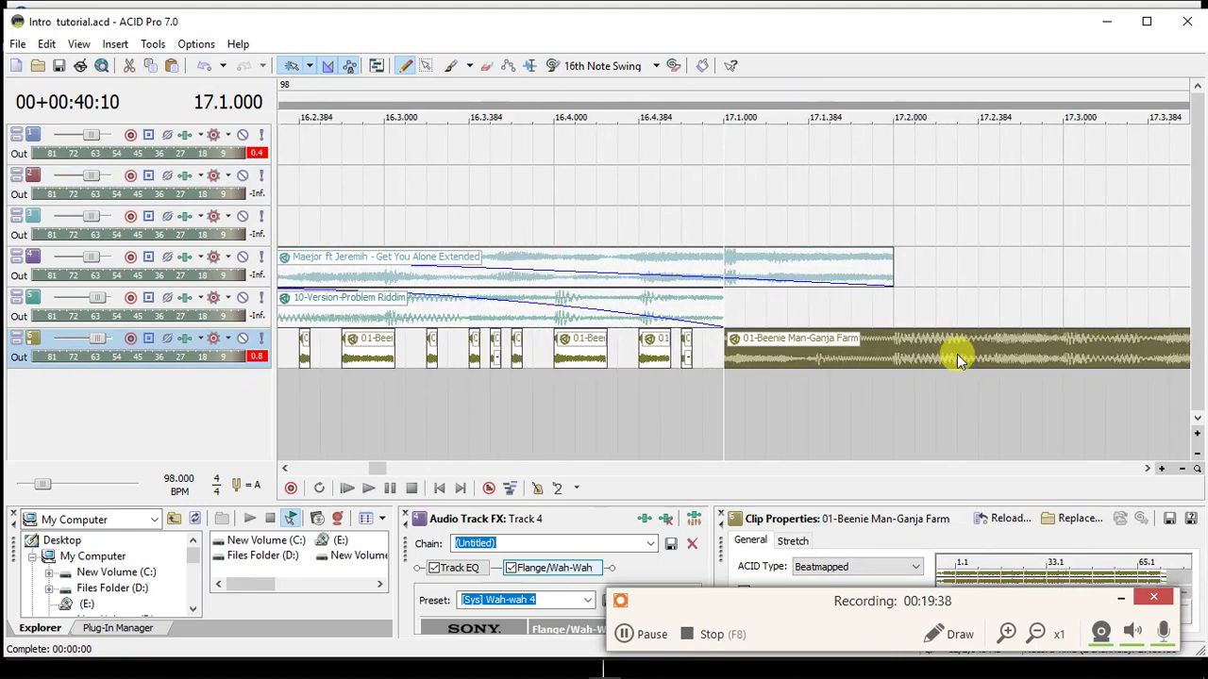
scroll(957, 353, "up", 1)
scroll(957, 354, "up", 1)
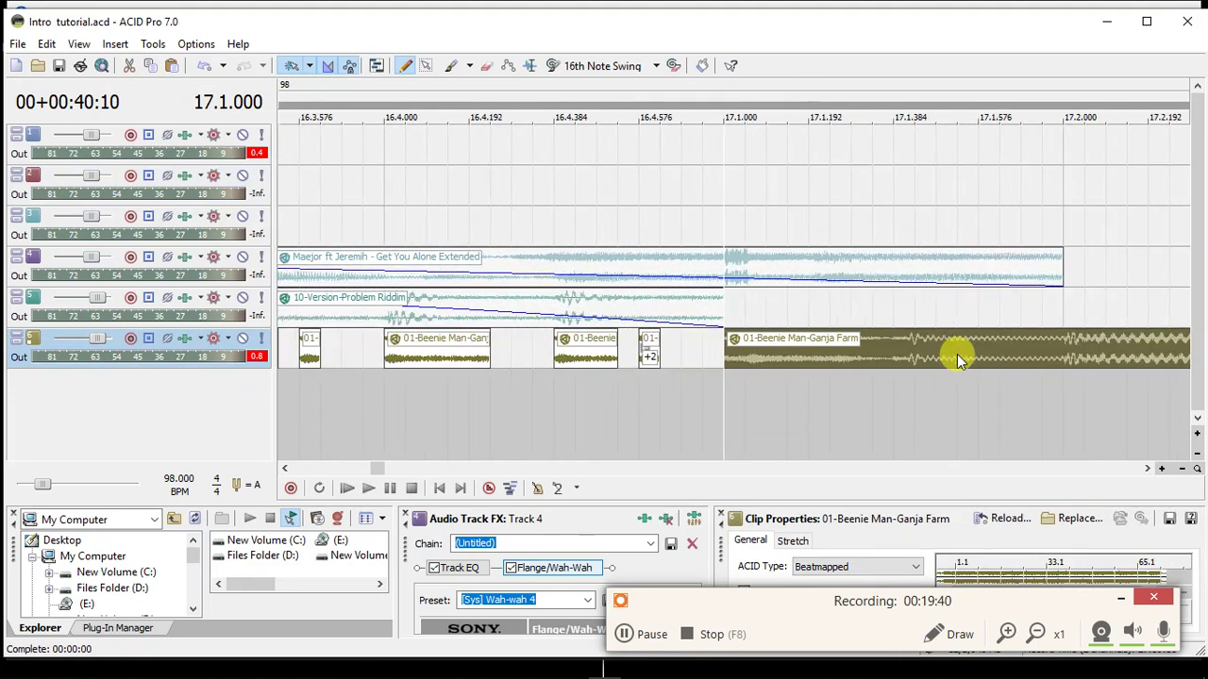
left_click(1060, 360)
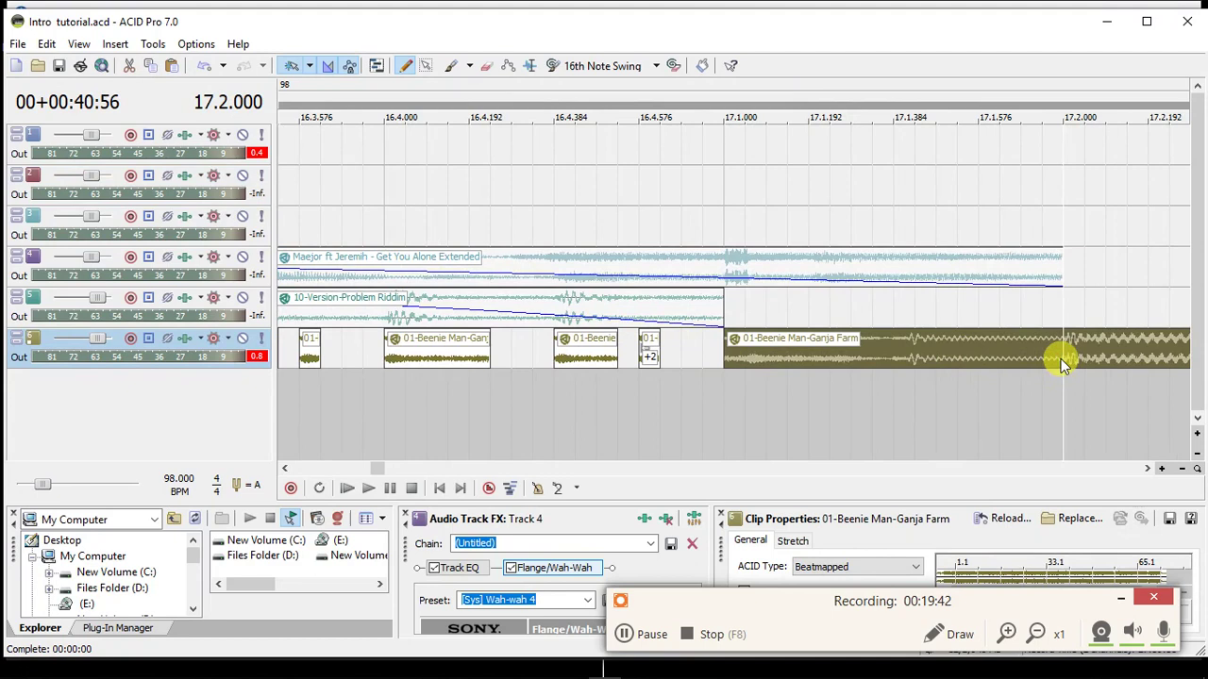
key("s")
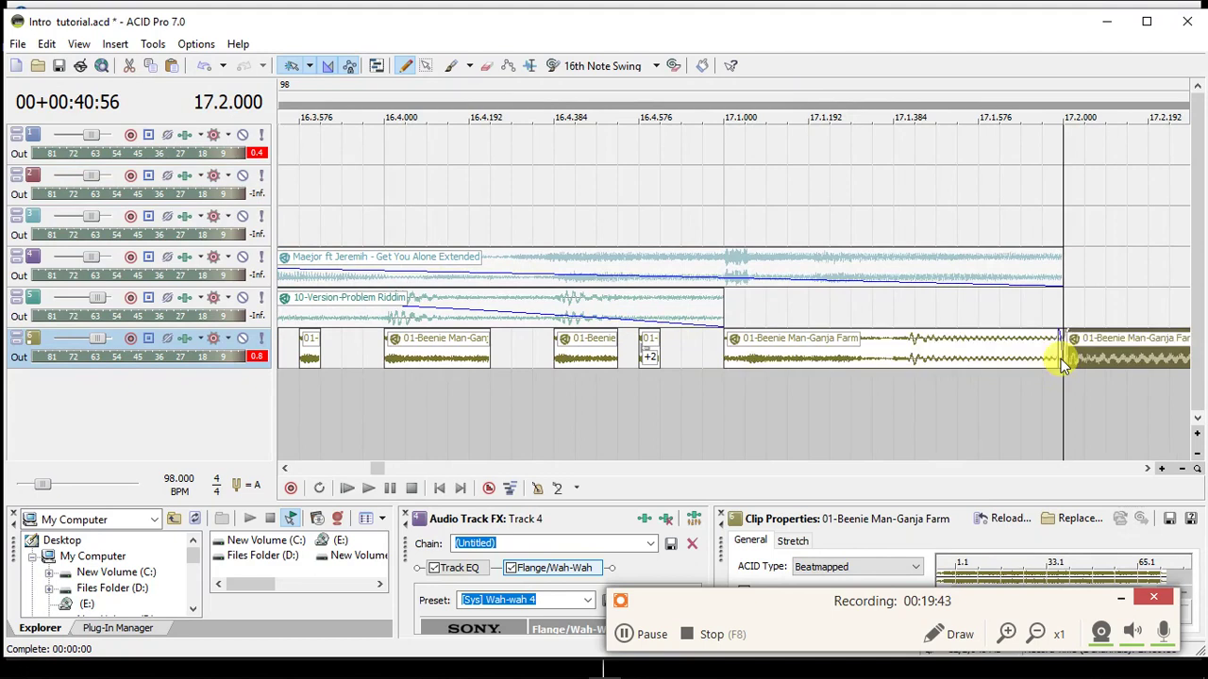
left_click(895, 349)
key("s")
key("Delete")
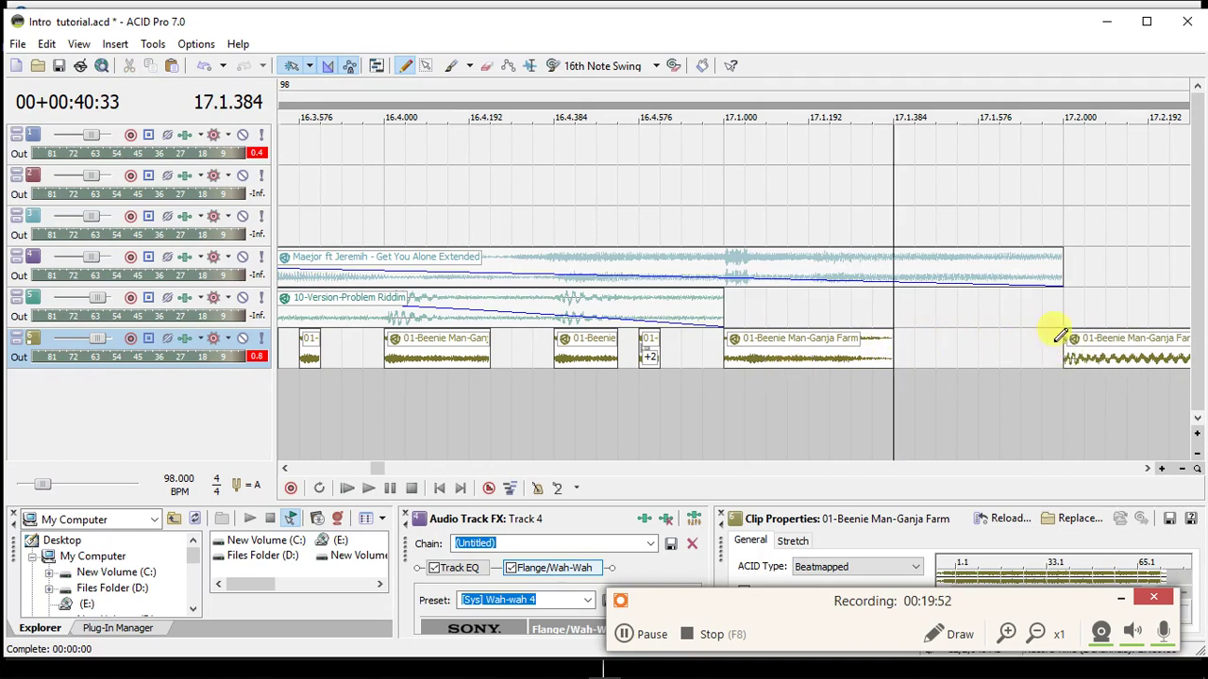
Cut a short Ganja Farm slice ending at 17.2.048, place copies at 17.1.576 and 17.1.384, and lengthen the copy at 17.1.384.
left_click(1087, 363)
key("s")
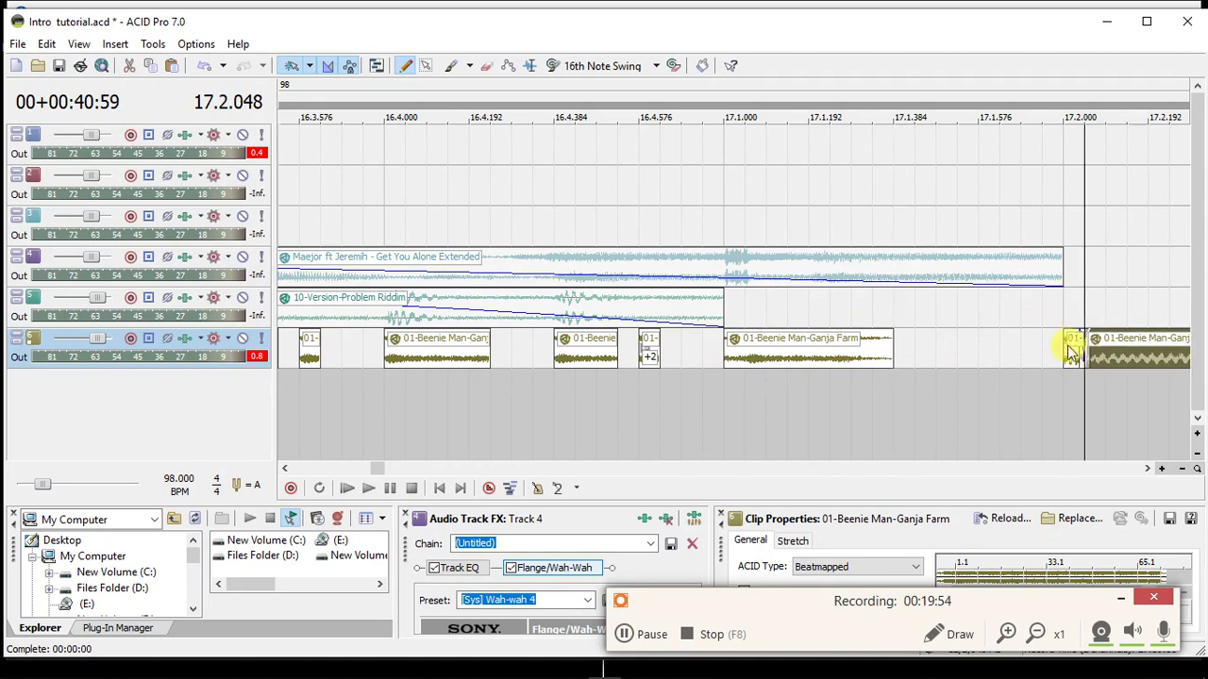
left_click(1071, 346)
left_click_drag(1071, 345, 978, 358)
left_click(907, 358)
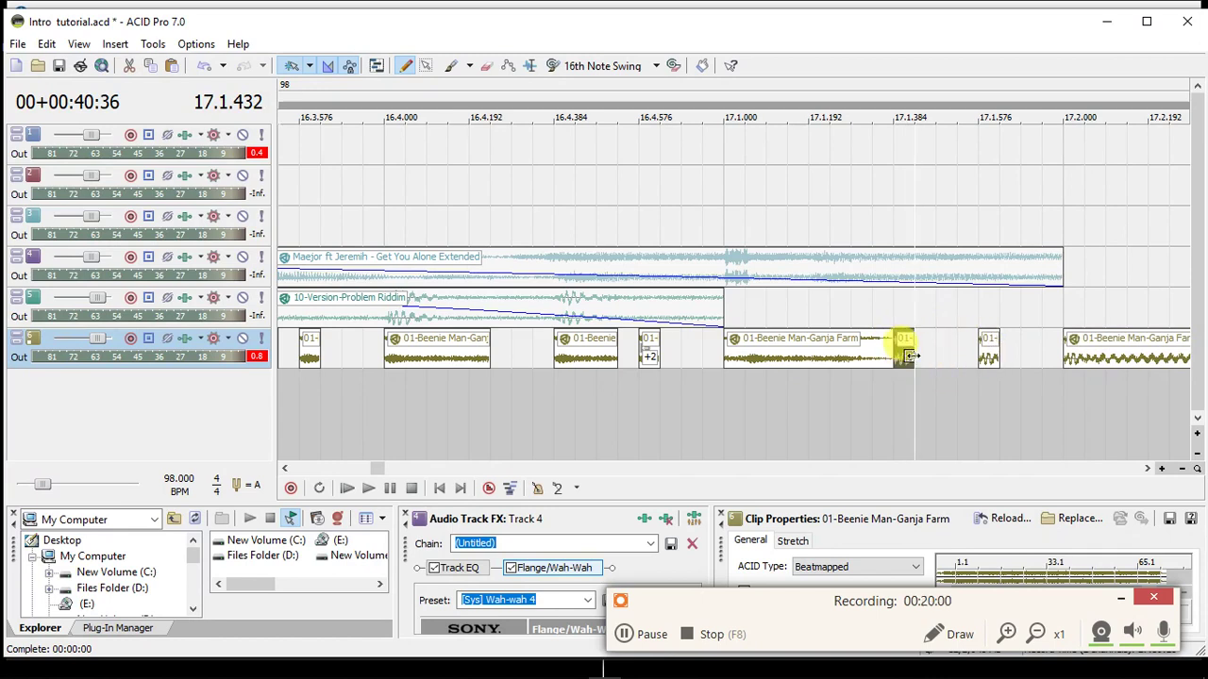
left_click_drag(928, 355, 954, 354)
left_click(986, 352)
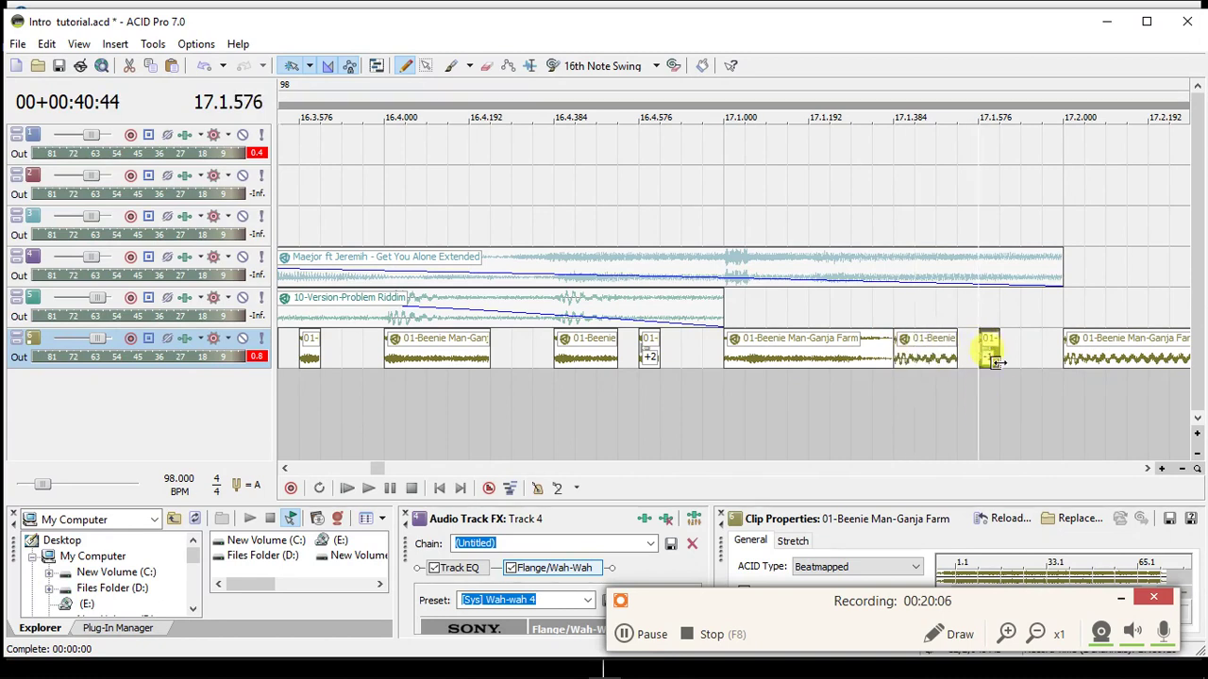
Play from 16.1.384 through the chopped Ganja Farm slices into its main event.
scroll(1003, 363, "down", 2)
scroll(1000, 358, "down", 4)
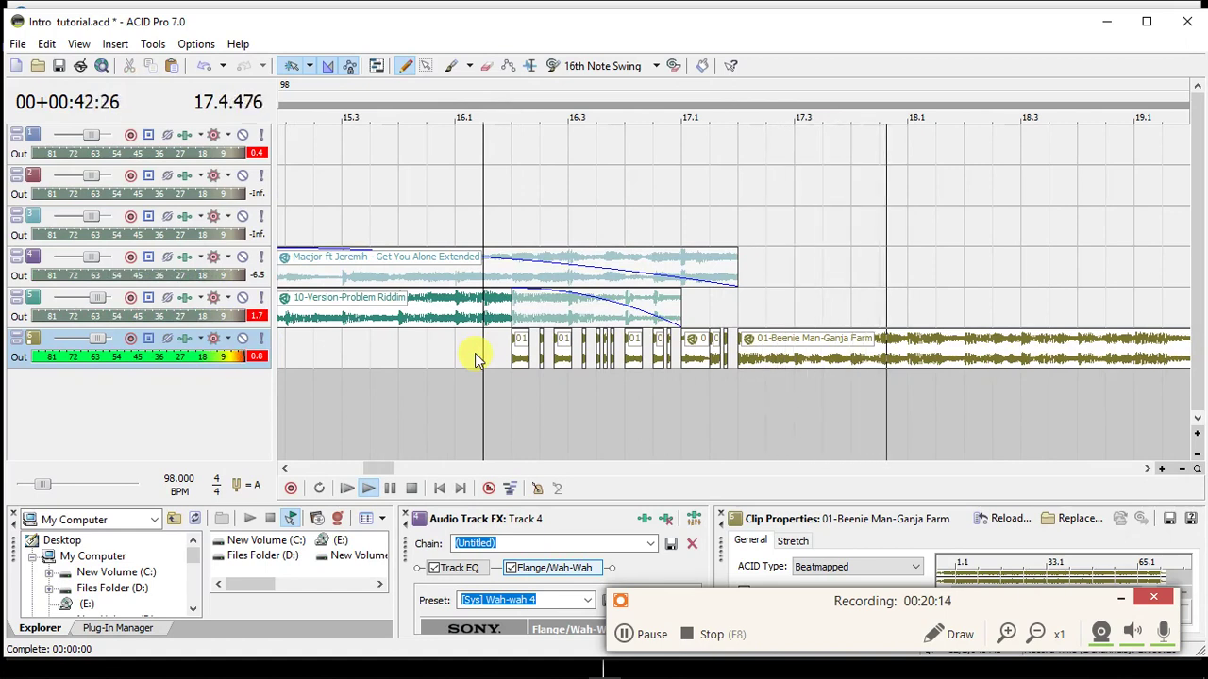
key("space")
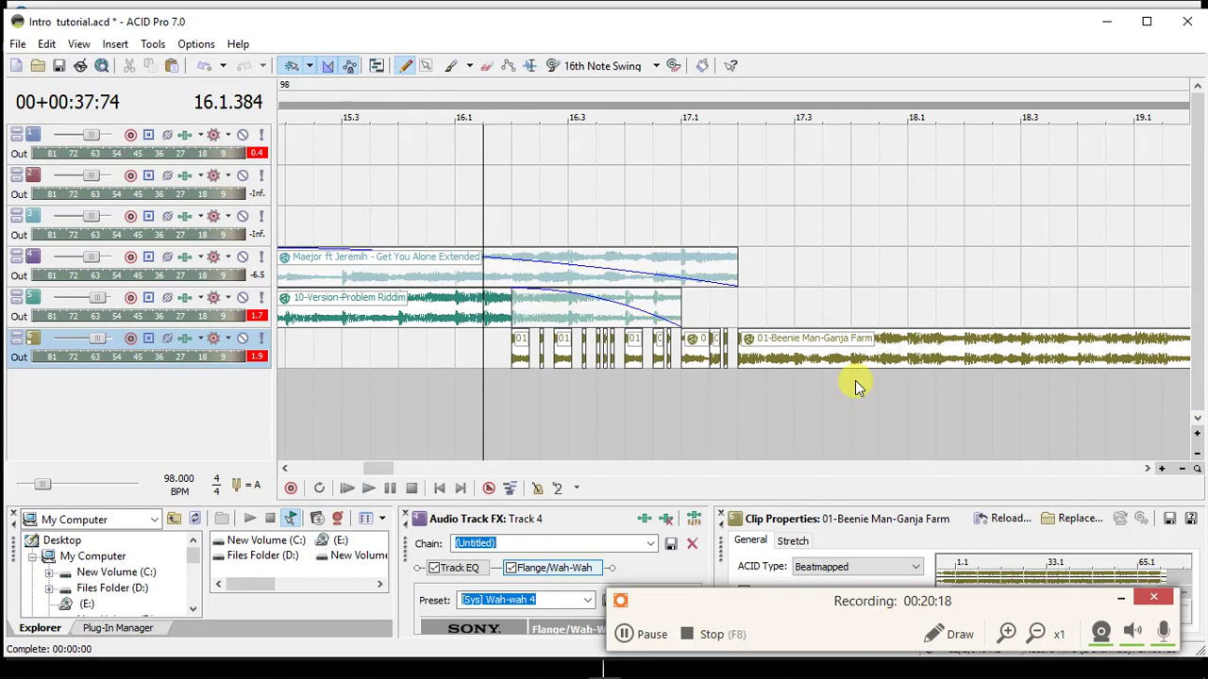
Insert a new audio track below the Ganja Farm track.
right_click(871, 404)
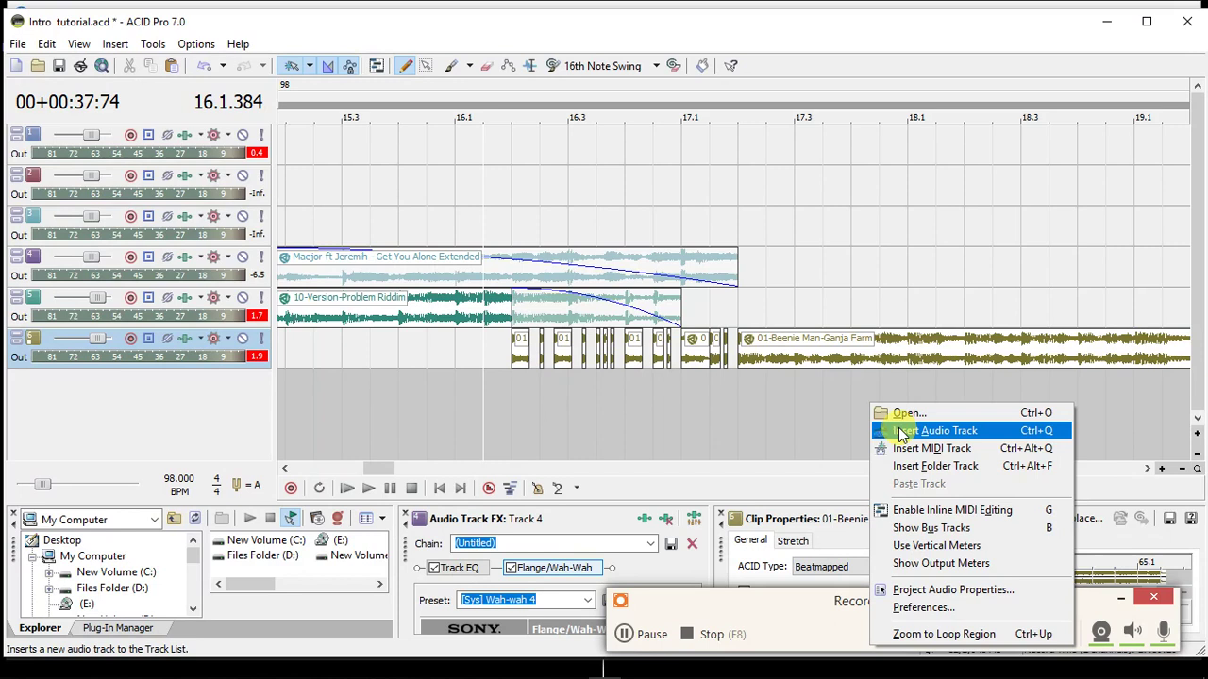
left_click(847, 365)
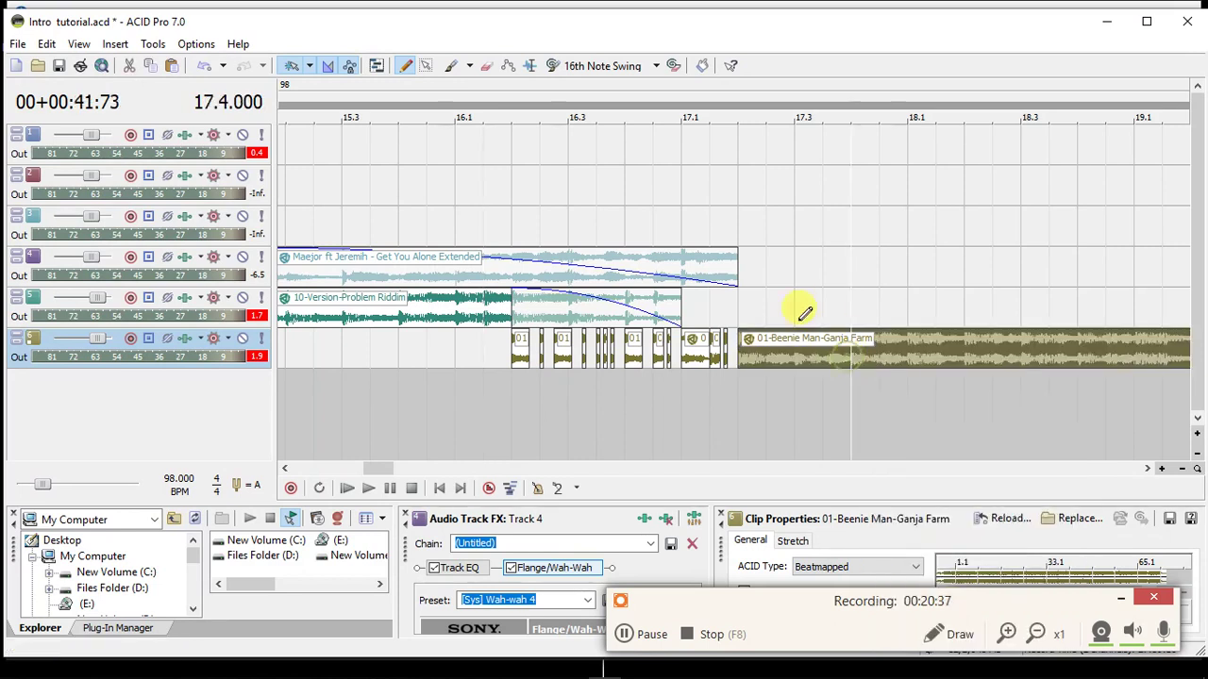
right_click(858, 382)
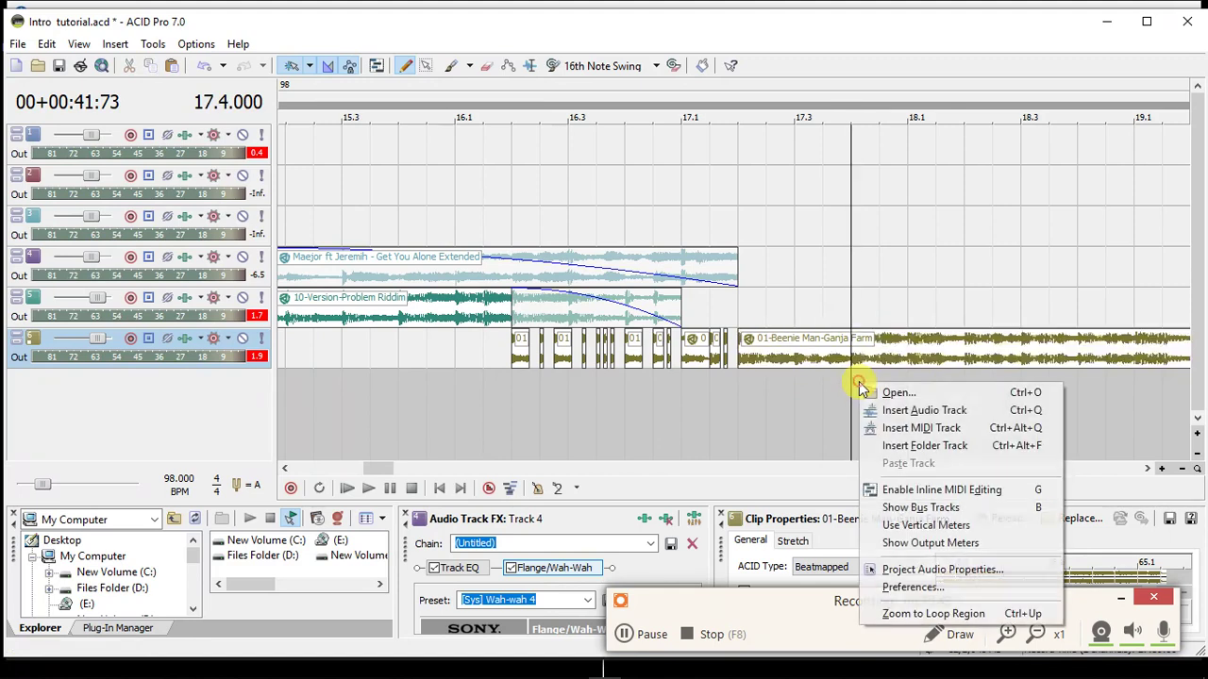
left_click(906, 415)
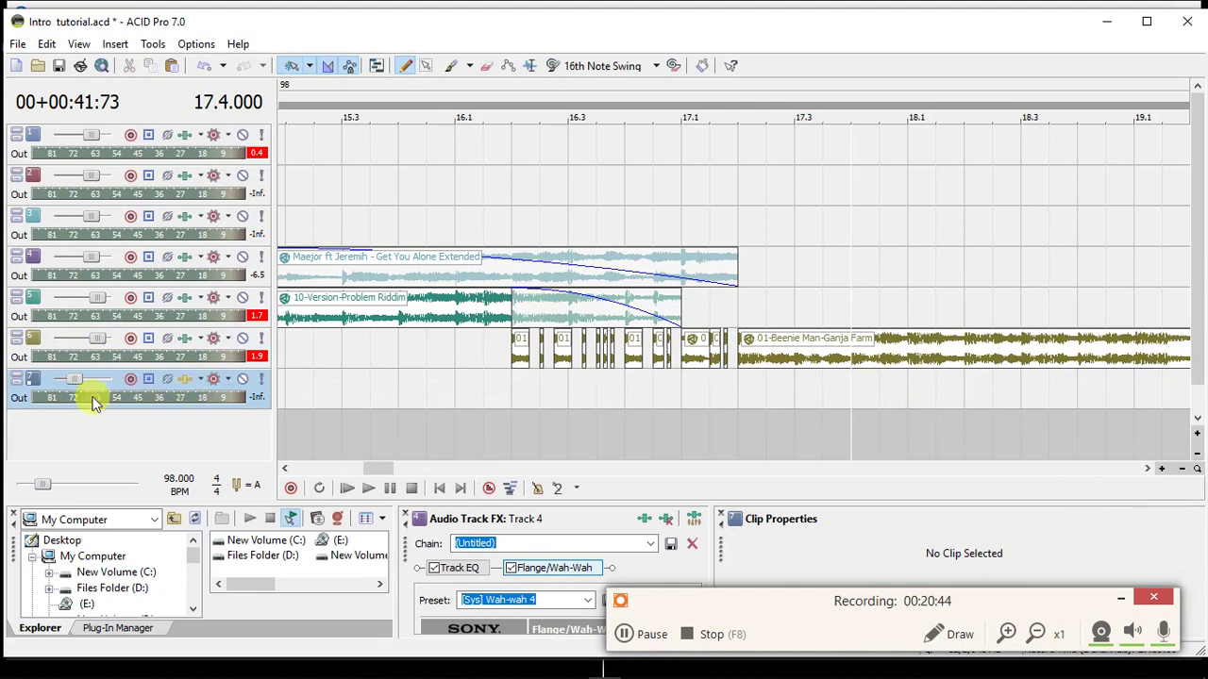
Add the Sony Reverb plug-in to track 7's effects chain.
right_click(196, 379)
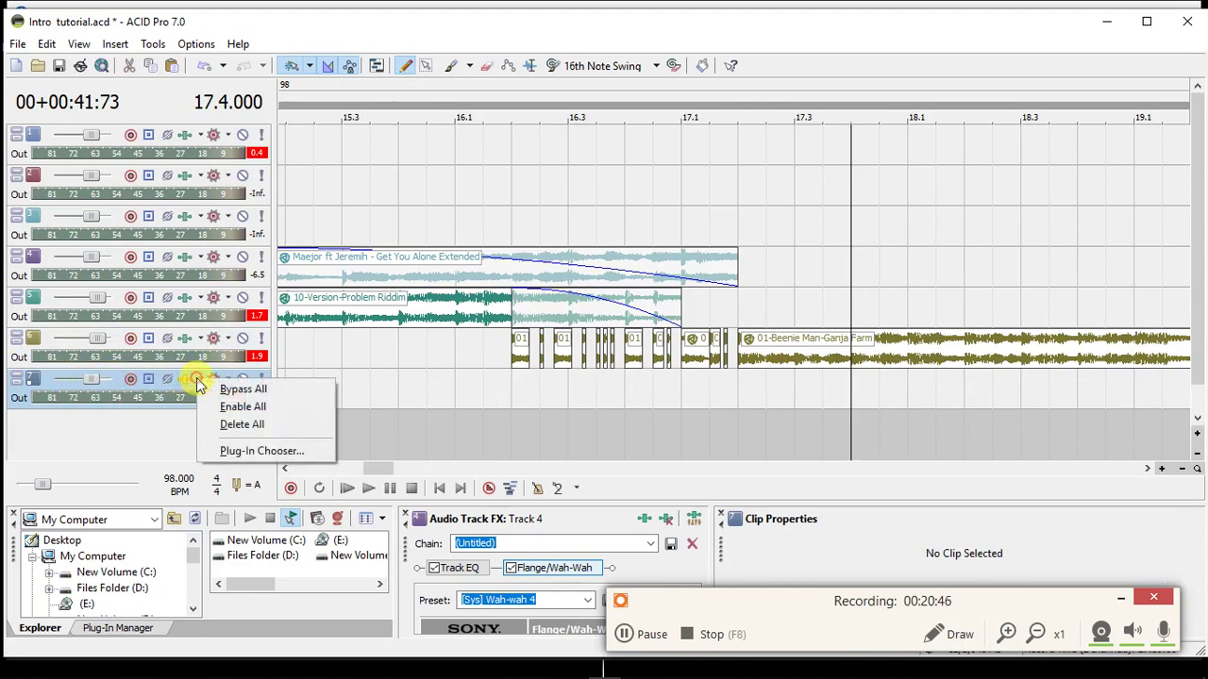
left_click(241, 451)
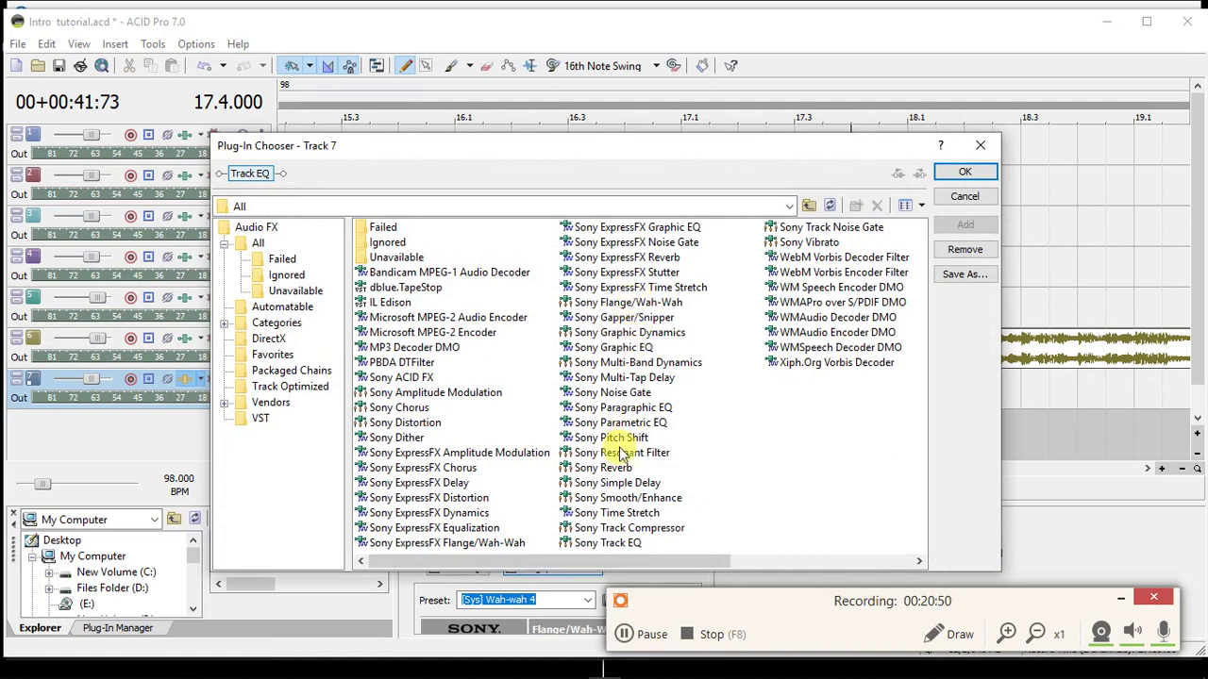
left_click(604, 469)
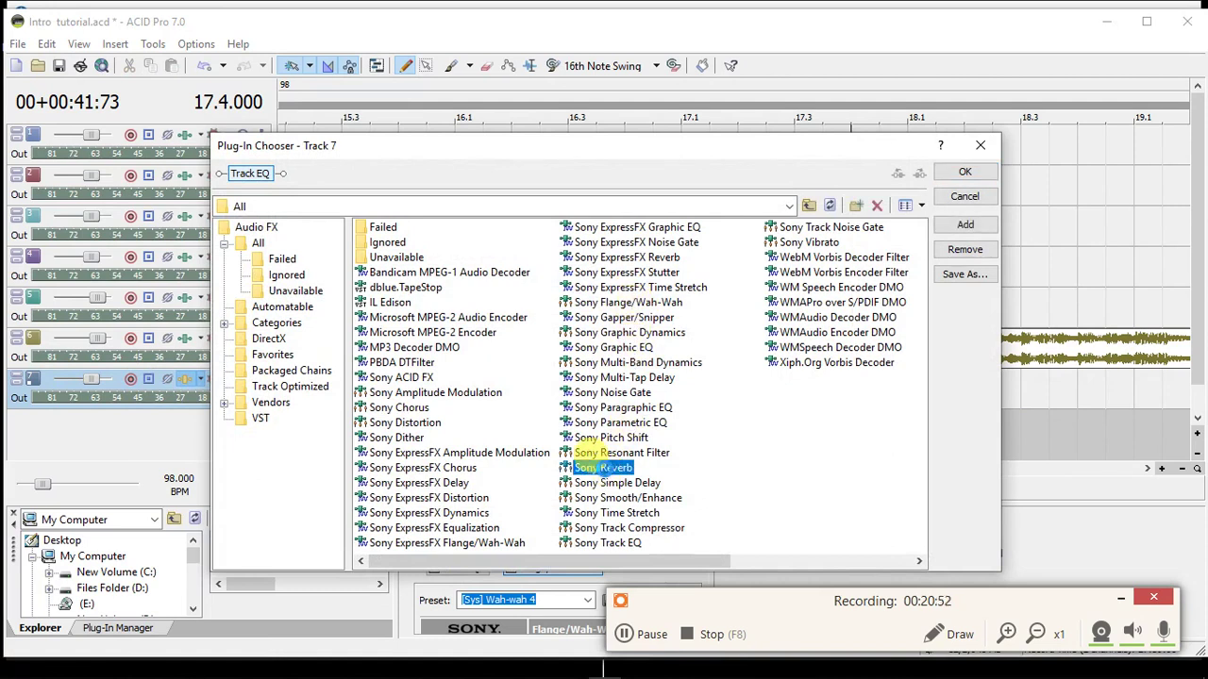
double_click(604, 468)
left_click(963, 175)
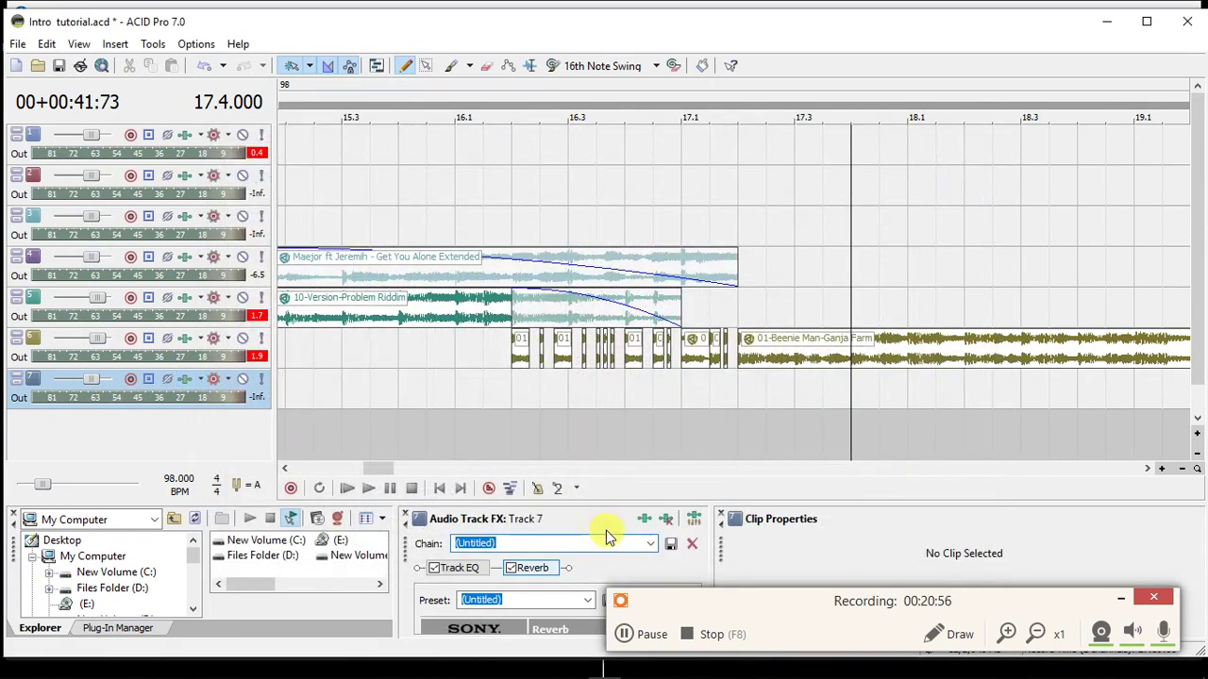
Enlarge the track 7 effects area and look through the Reverb presets without choosing one.
left_click(1118, 607)
left_click_drag(815, 504, 808, 473)
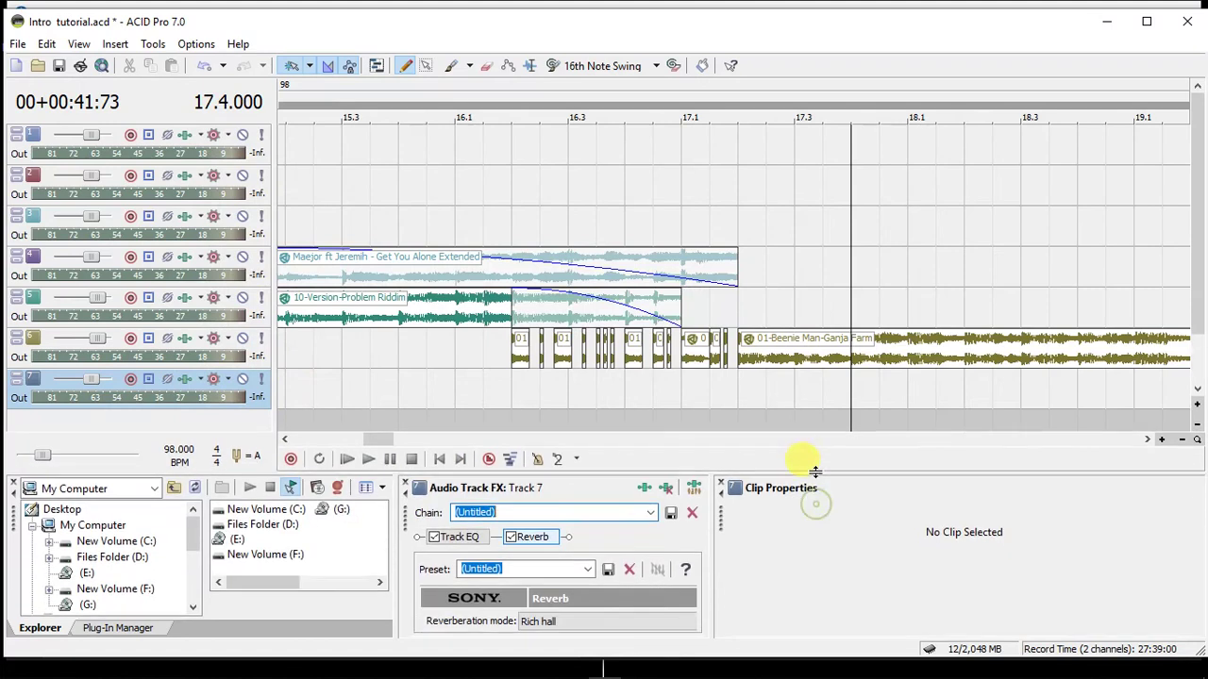
left_click(1196, 236)
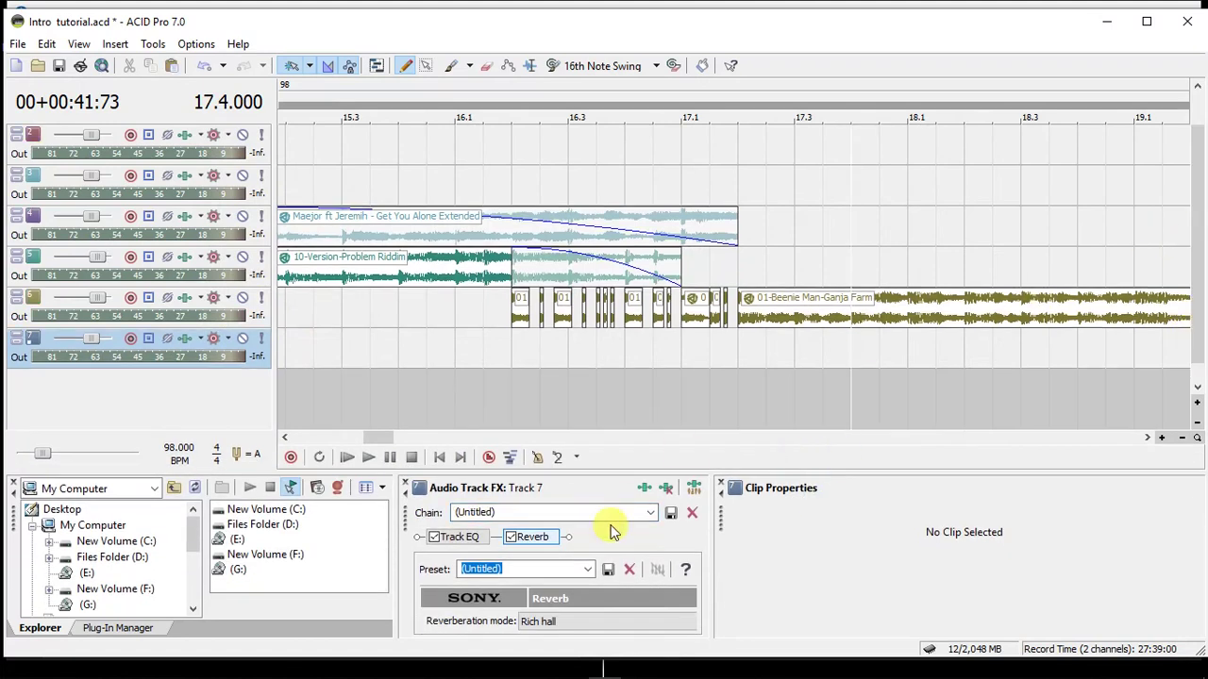
left_click(587, 570)
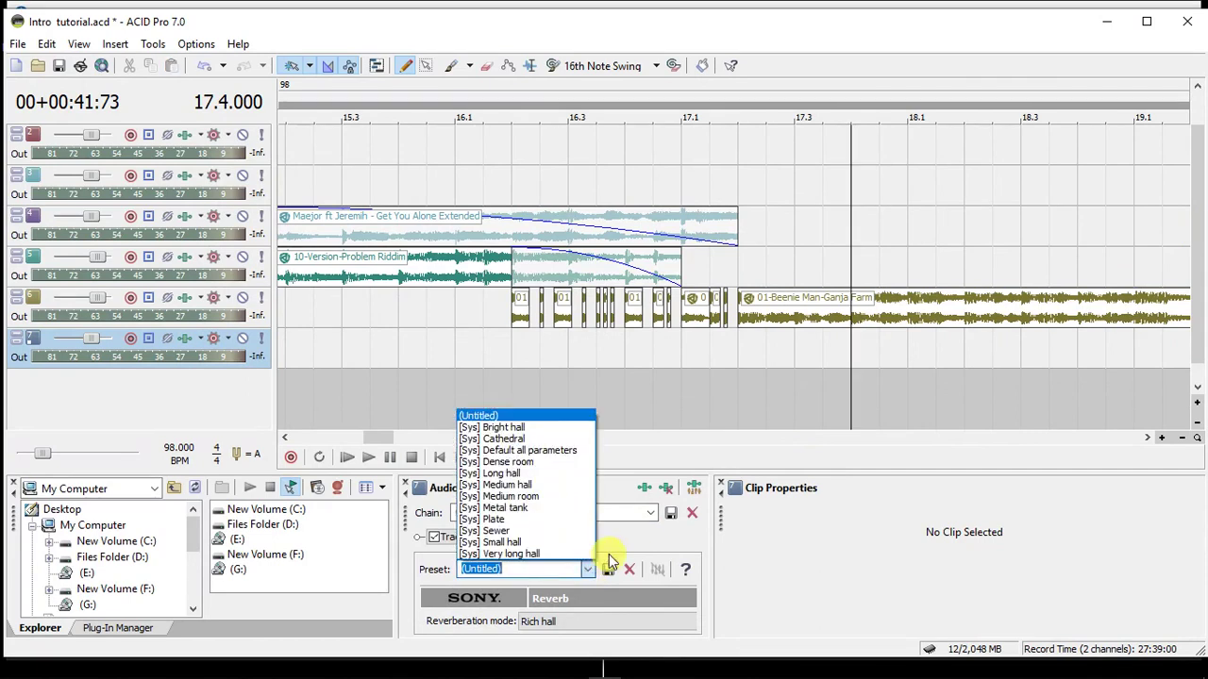
left_click(438, 576)
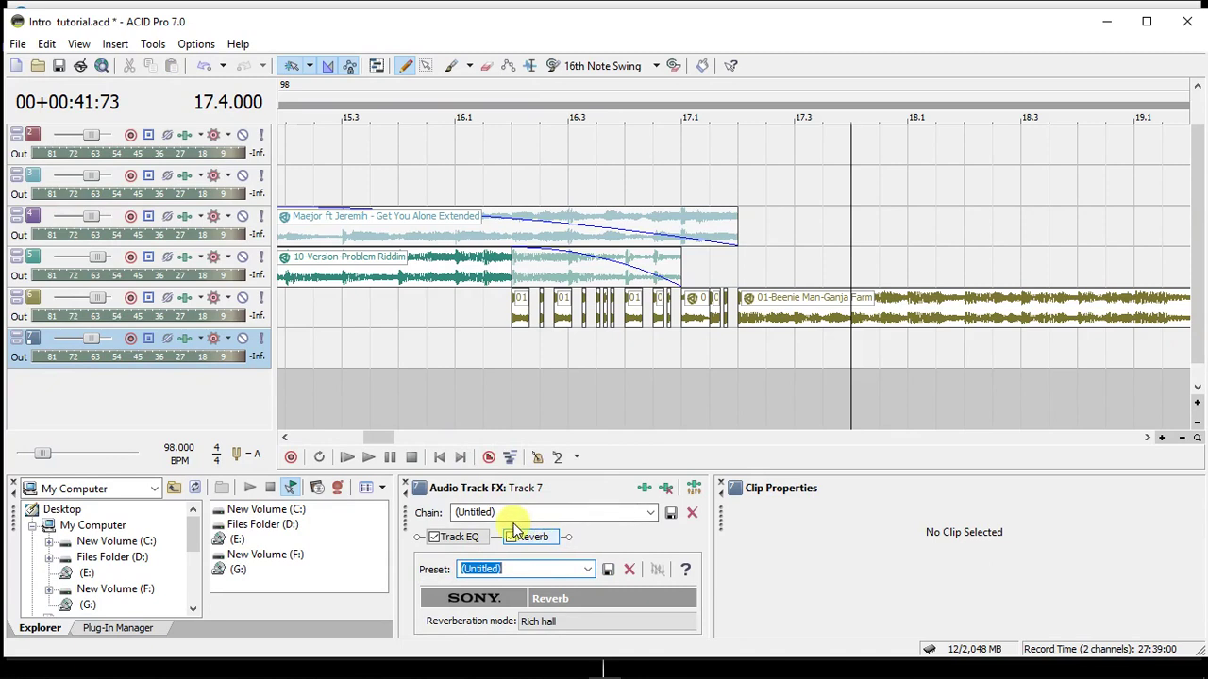
left_click(589, 570)
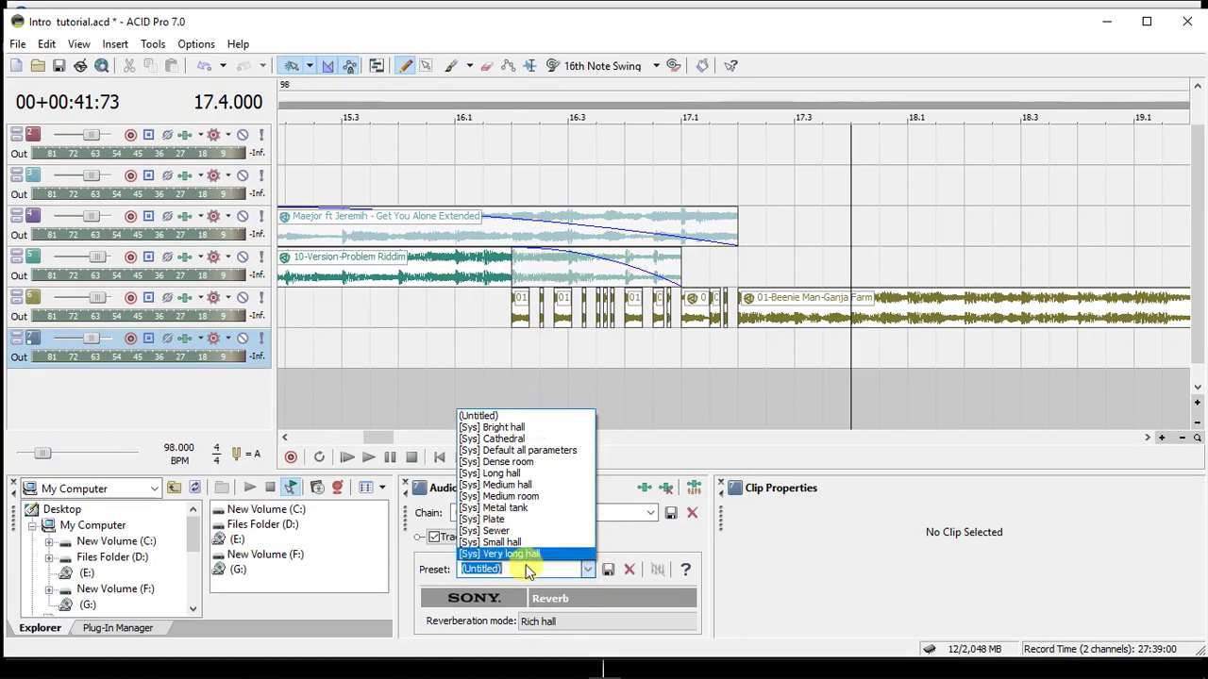
left_click(629, 536)
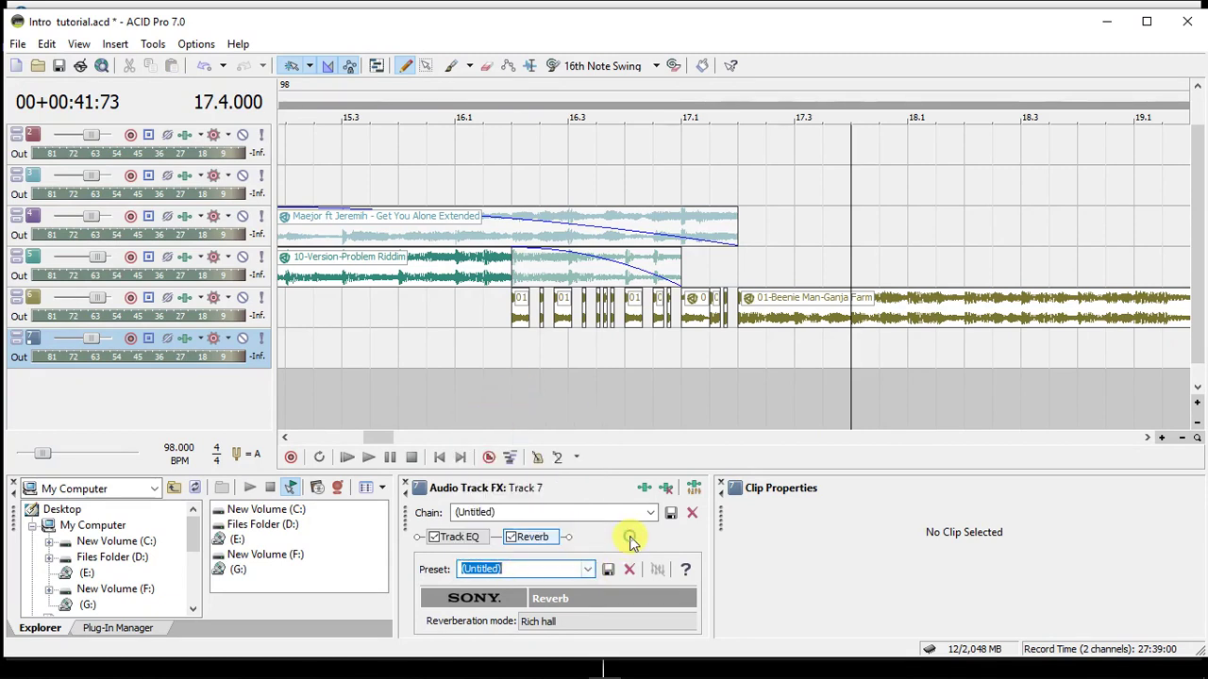
Play the main Ganja Farm event on track 6 from 17.2.000.
left_click(853, 309)
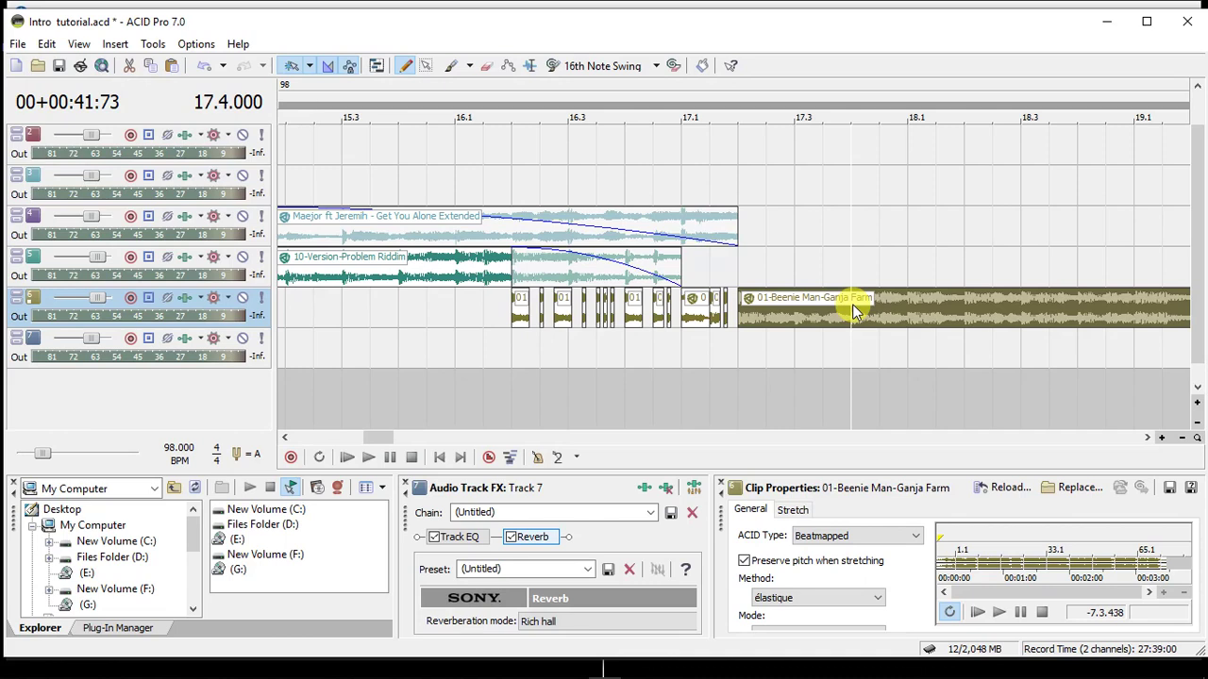
left_click(739, 330)
key("space")
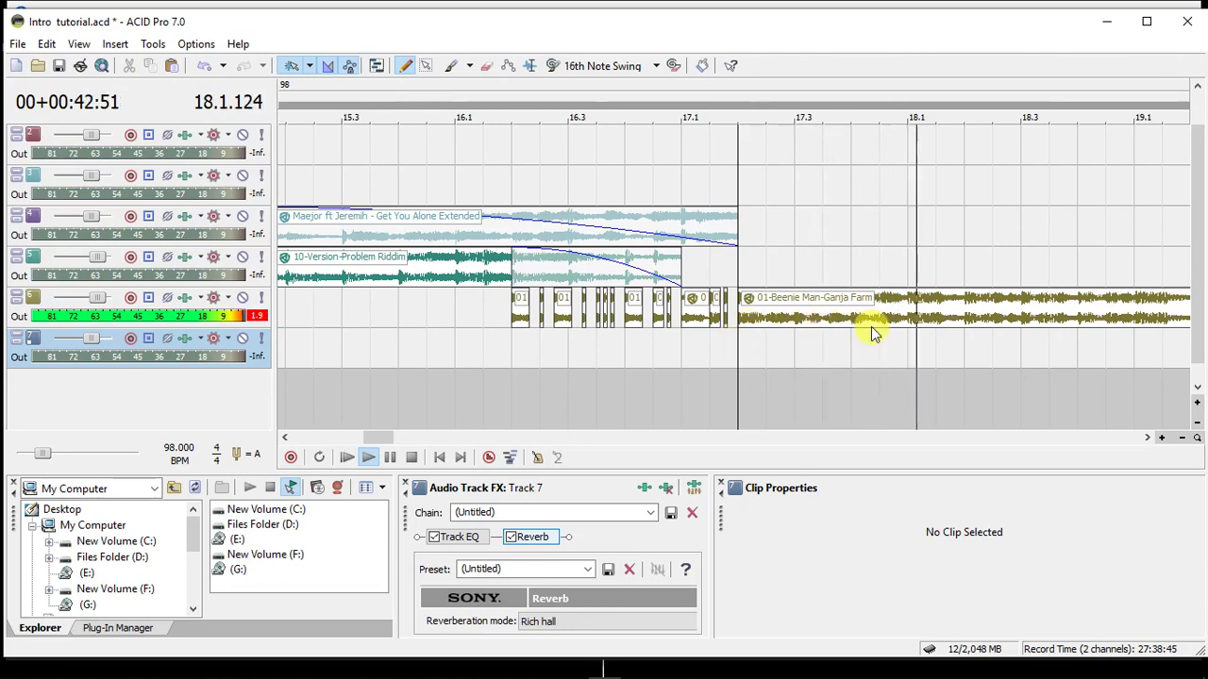
Split the Ganja Farm event on track 6 at 18.2.000 and 18.4.000, and delete everything after the second cut.
left_click(969, 317)
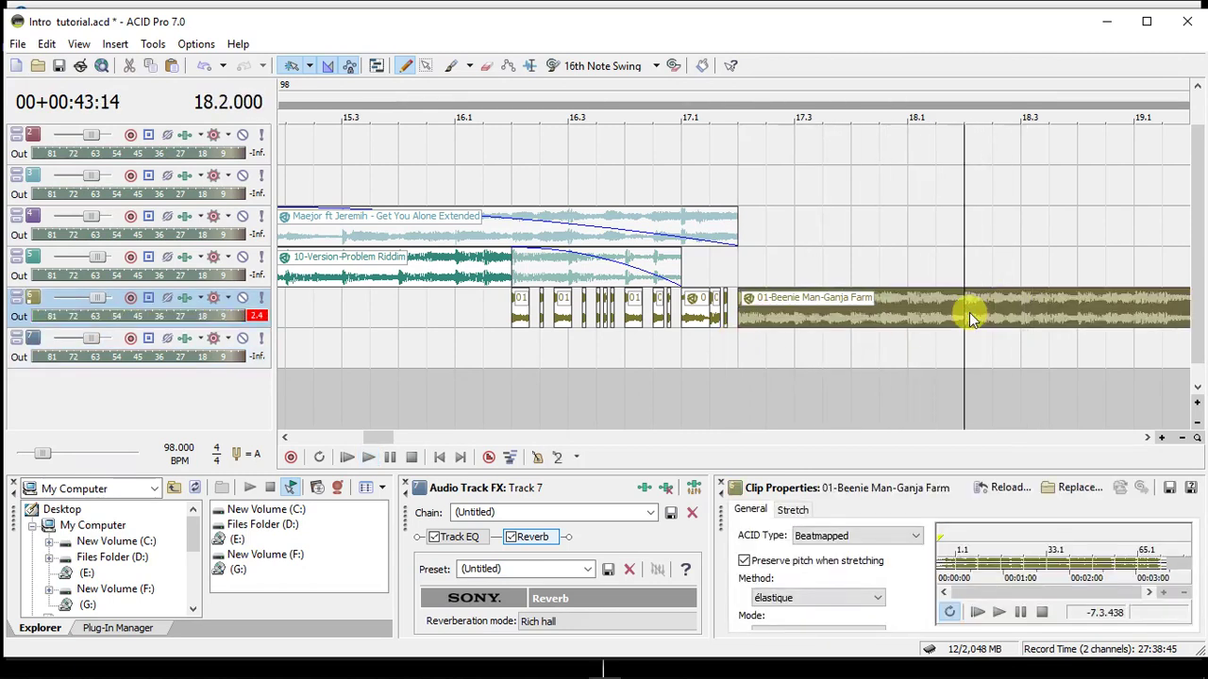
key("s")
key("space")
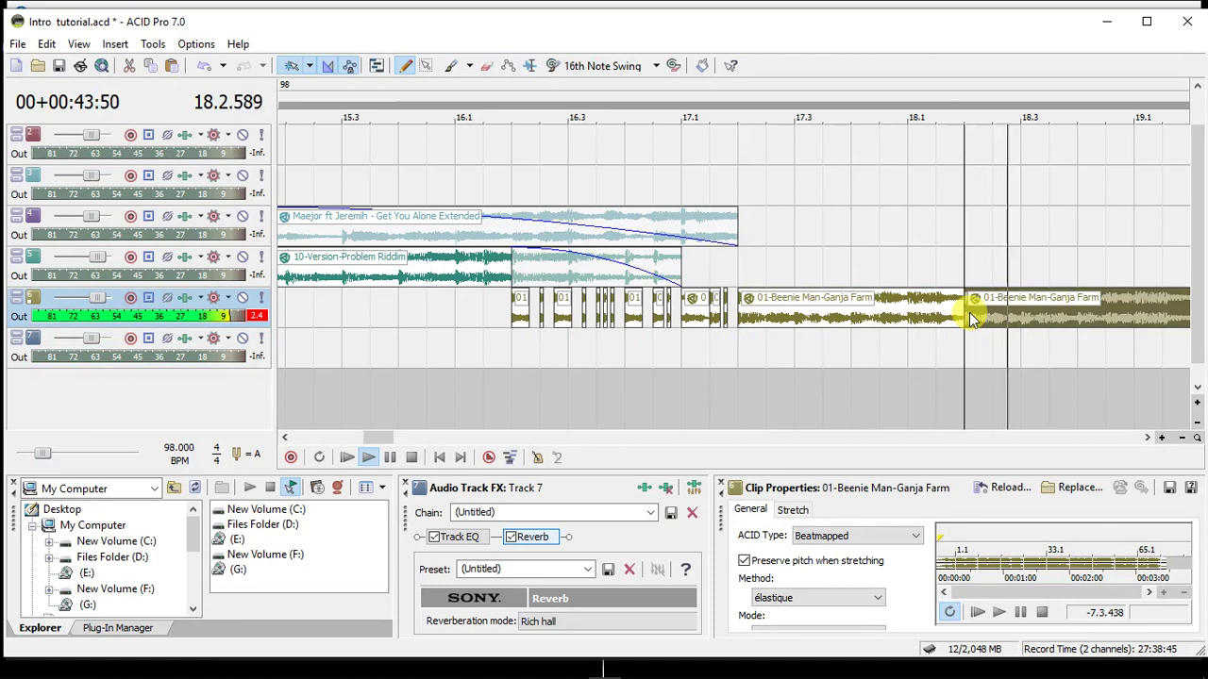
key("space")
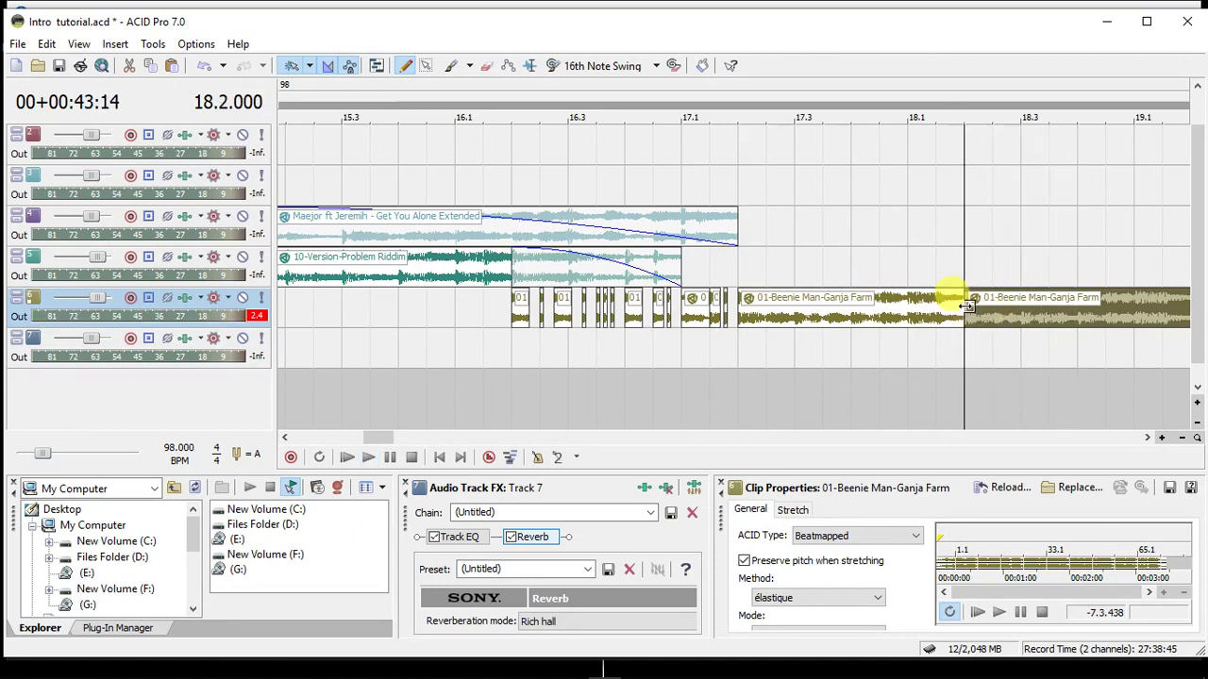
left_click(1074, 319)
key("s")
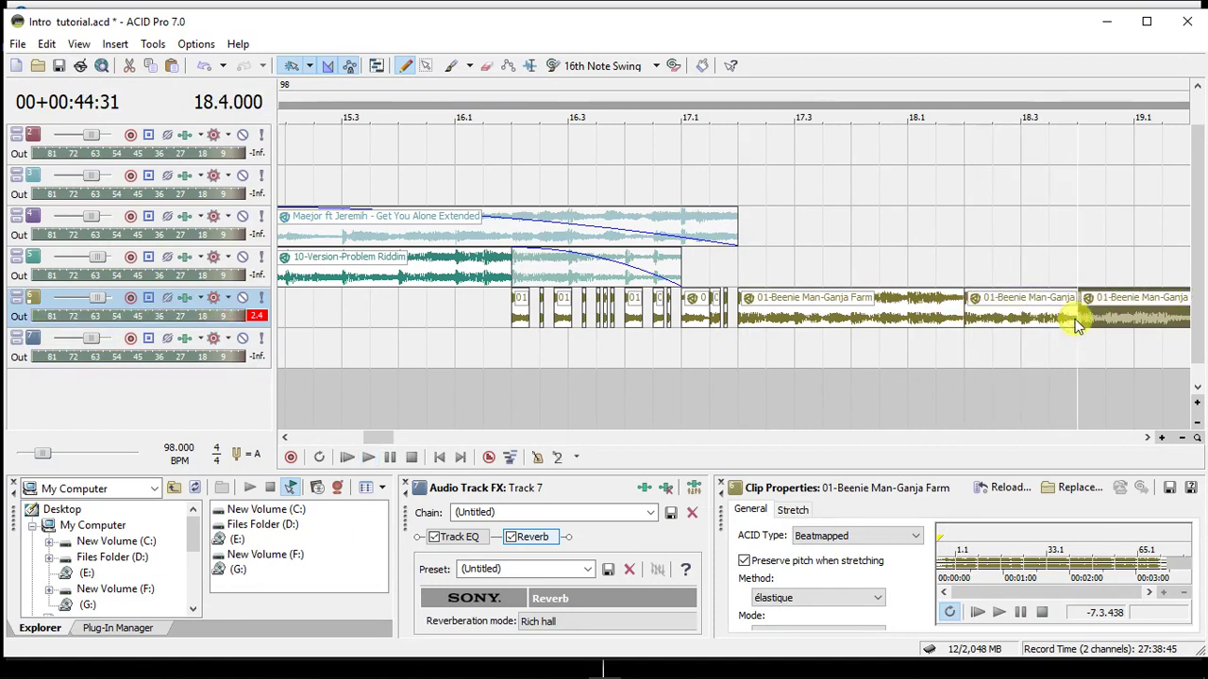
key("Delete")
Move the Ganja Farm slice starting at 18.2.000 from track 6 to the same position on track 7 and play it.
left_click(968, 312)
key("Delete")
right_click(966, 344)
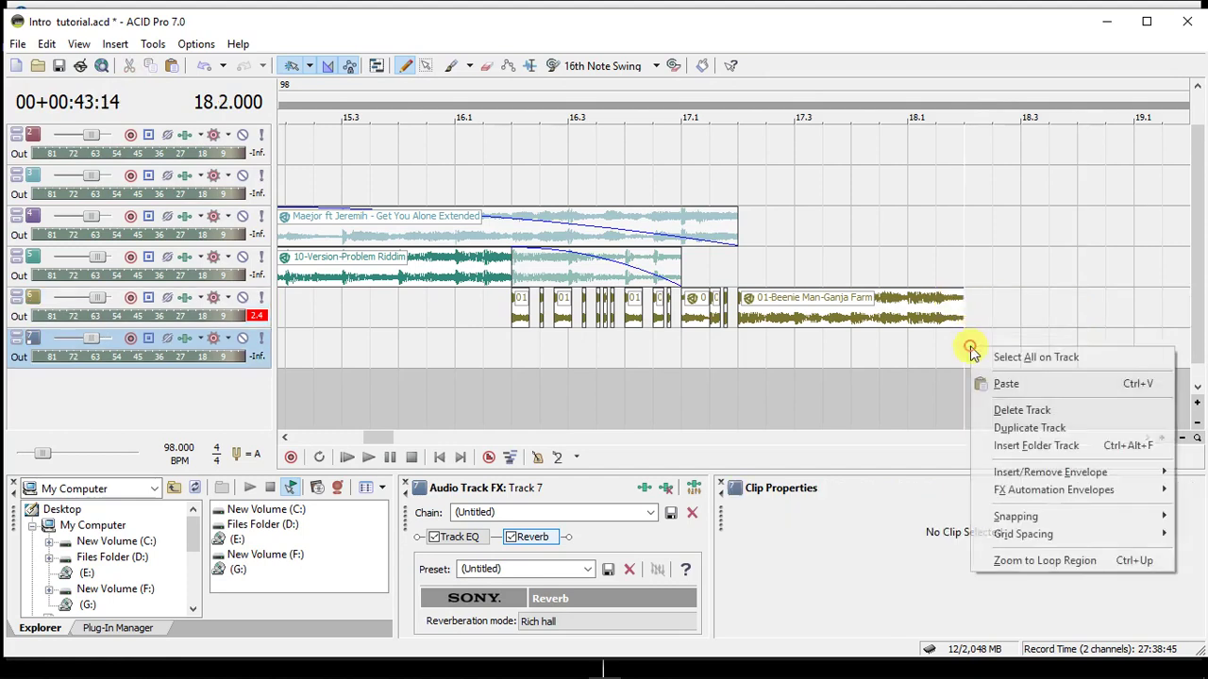
left_click(996, 389)
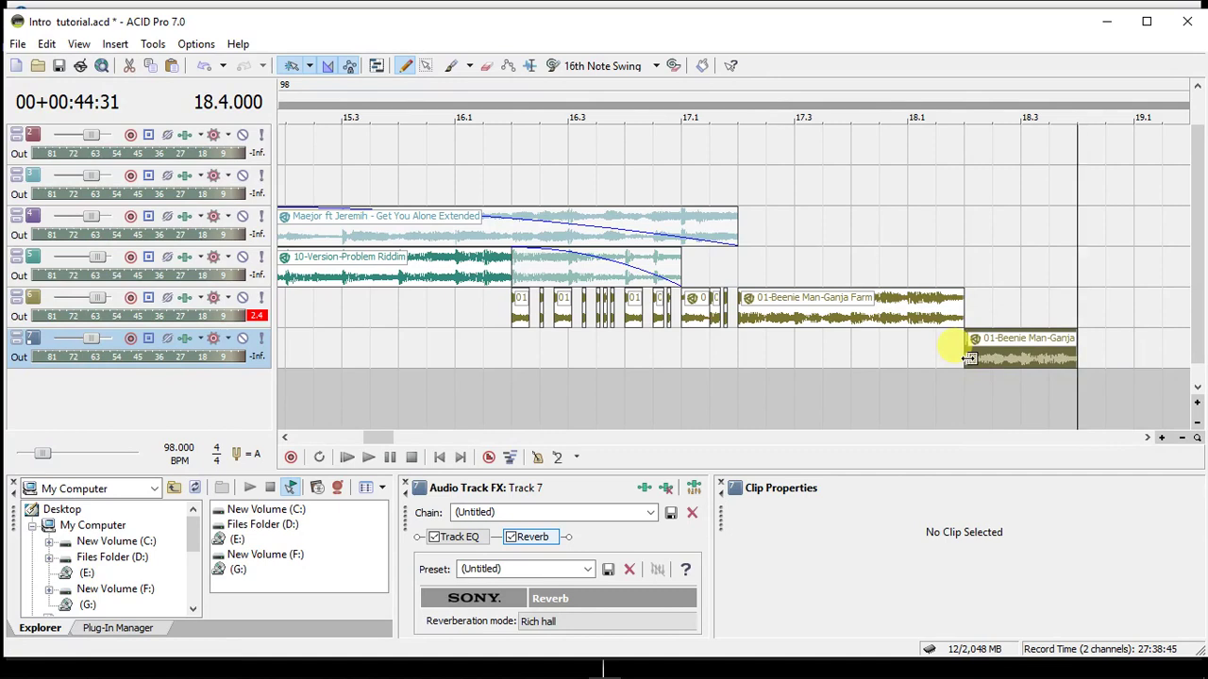
left_click(968, 358)
key("space")
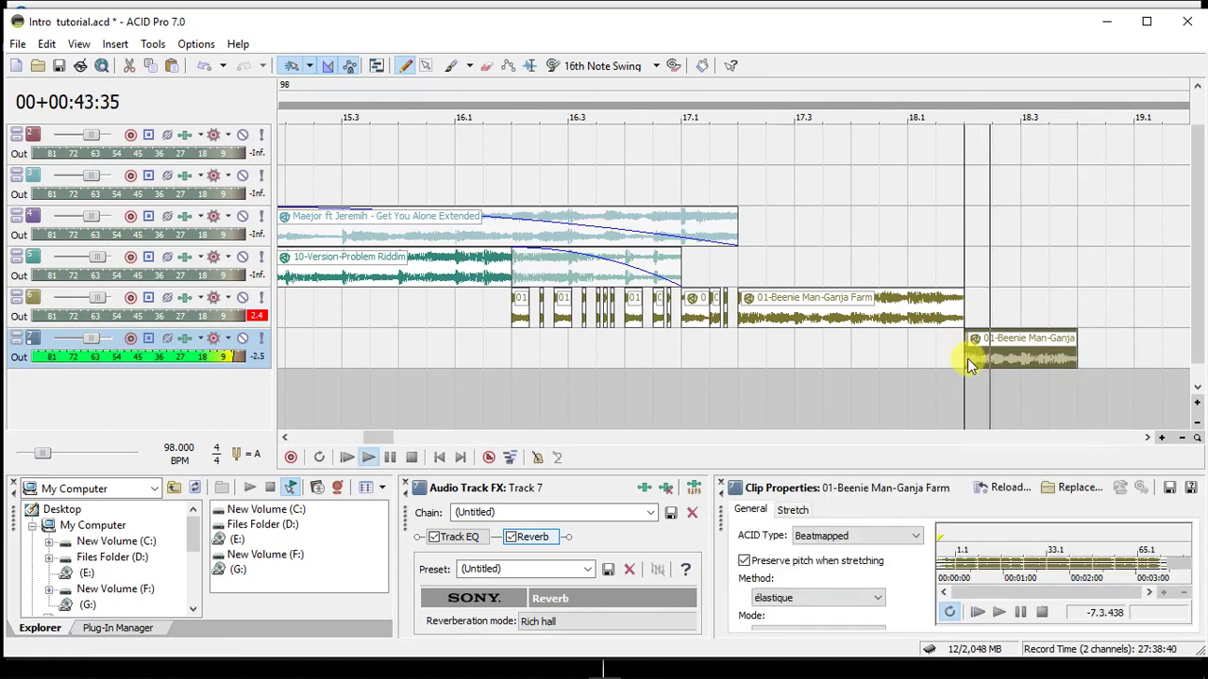
key("space")
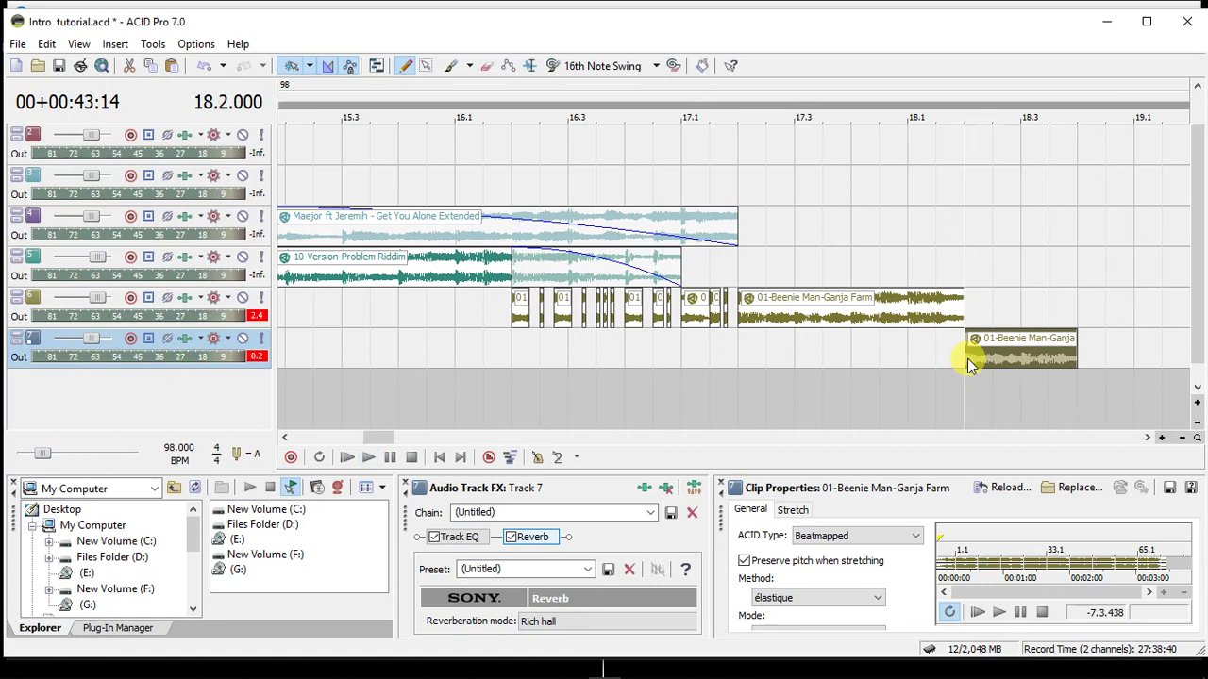
Erase four short, evenly spaced gaps from the Ganja Farm slice on track 7 between 18.2.000 and 18.3.000.
key("Up")
key("Up")
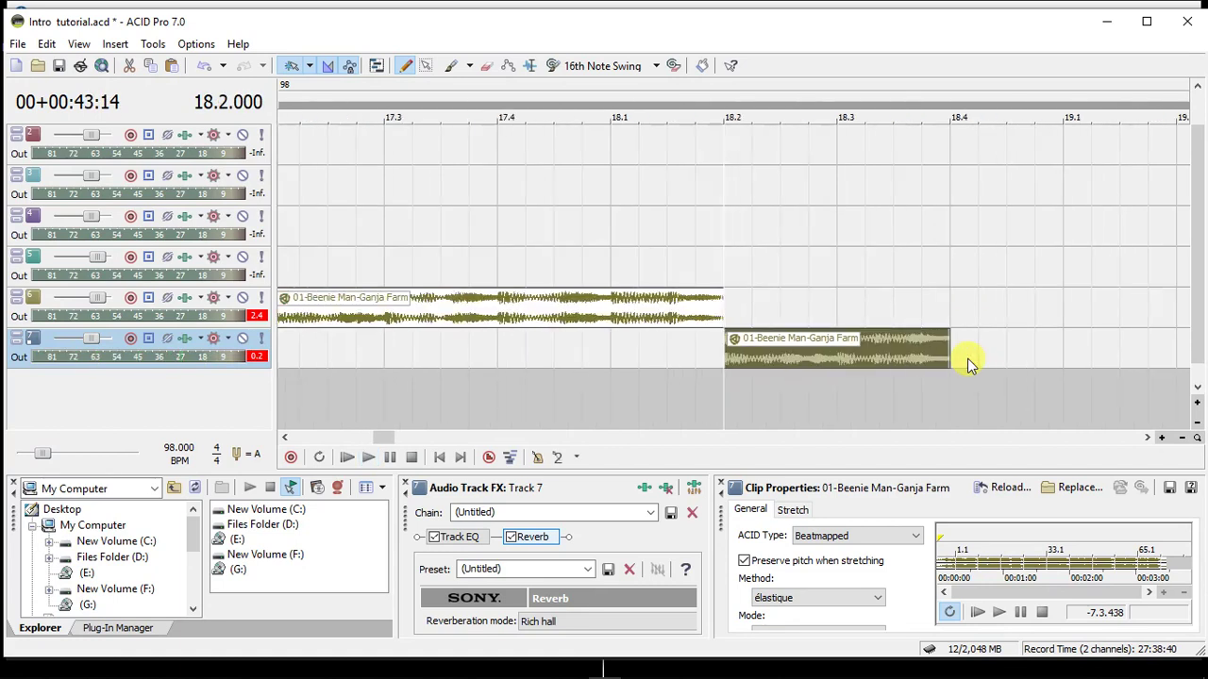
key("Up")
key("Up")
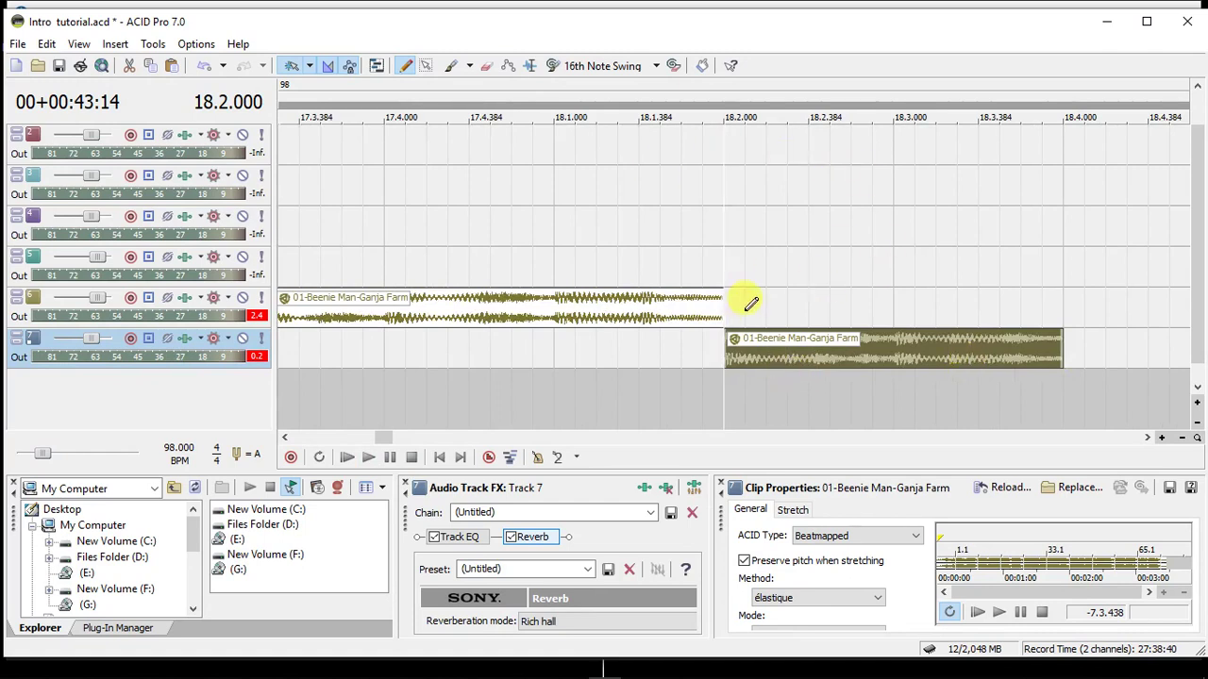
left_click(567, 148)
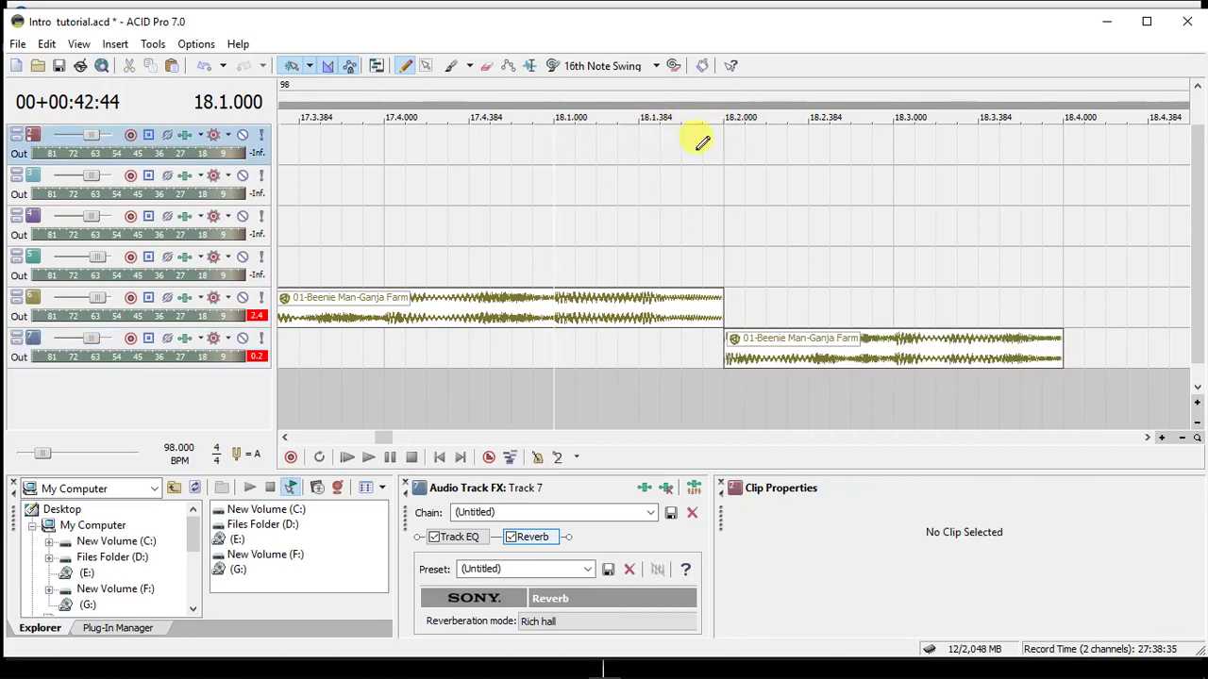
left_click(487, 65)
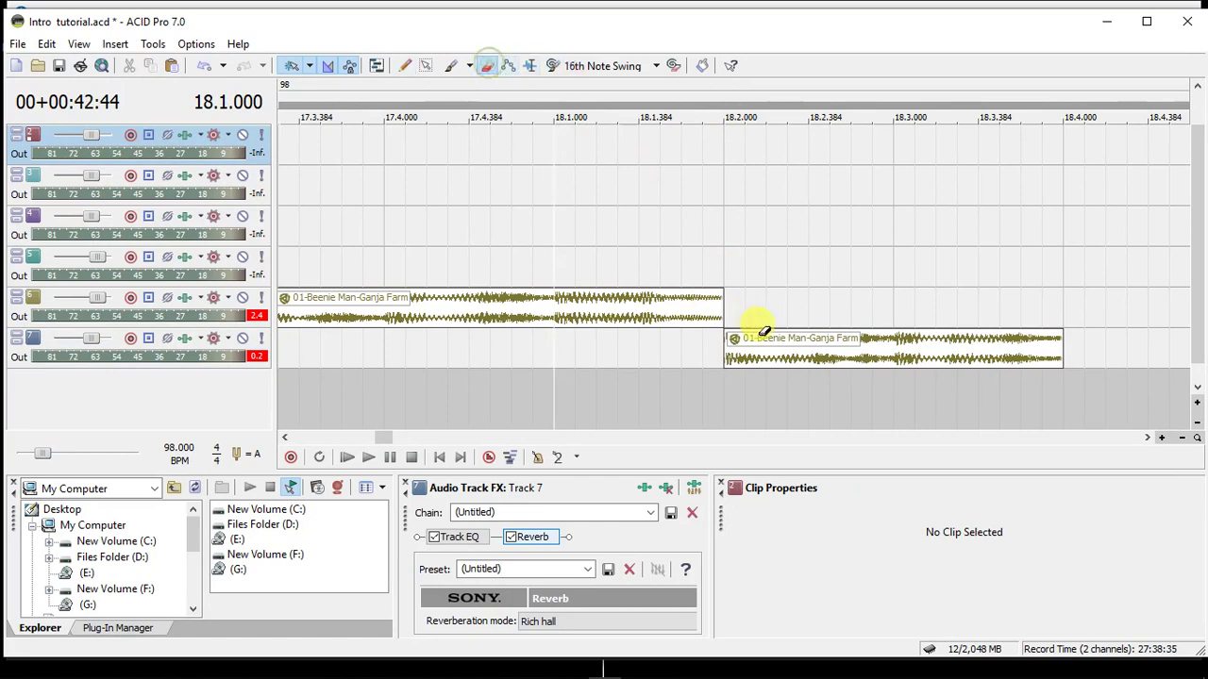
left_click(759, 341)
left_click(799, 339)
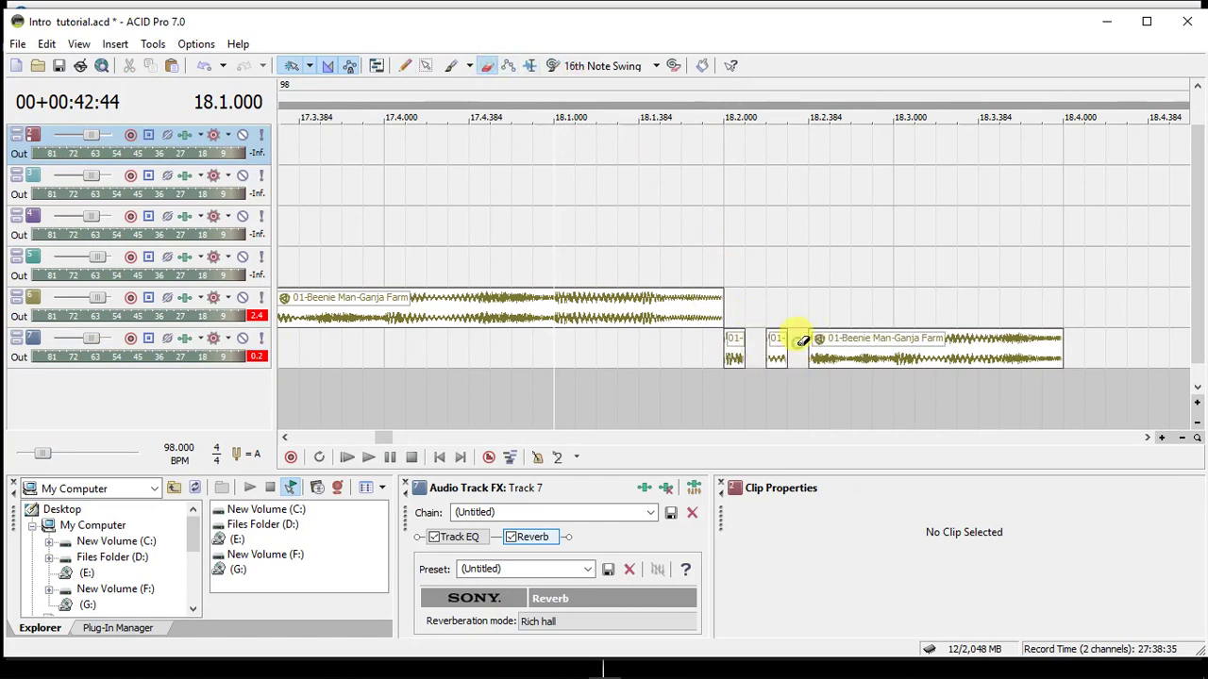
left_click(841, 337)
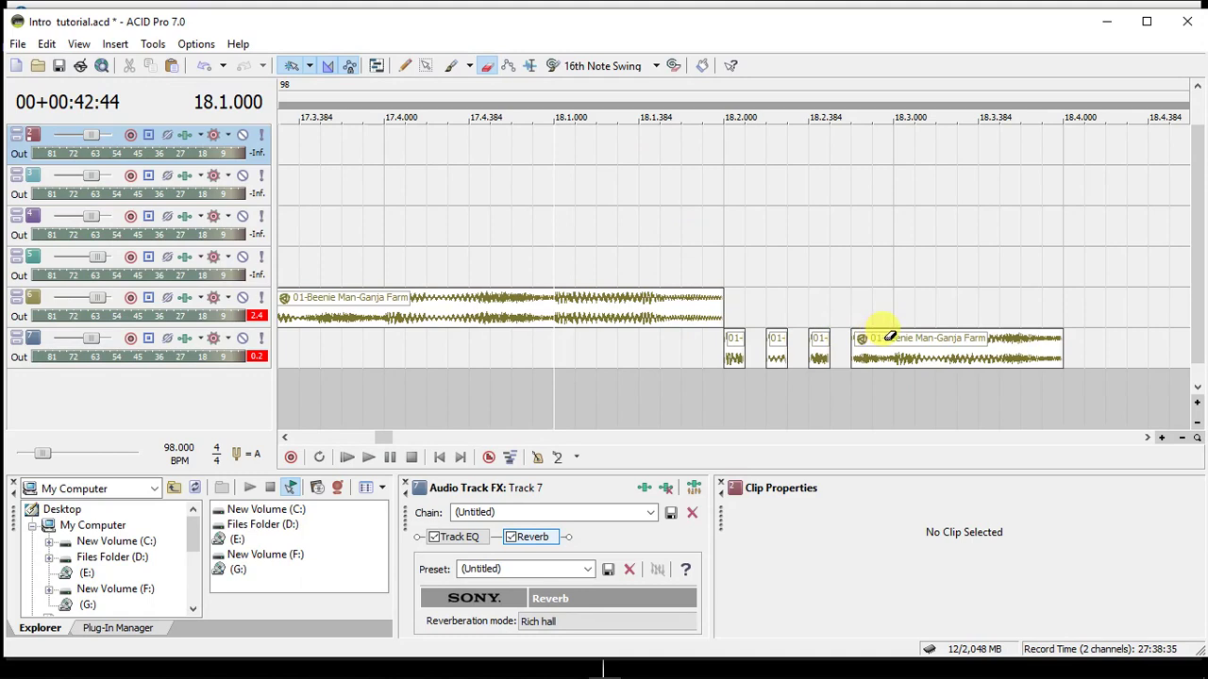
left_click(888, 337)
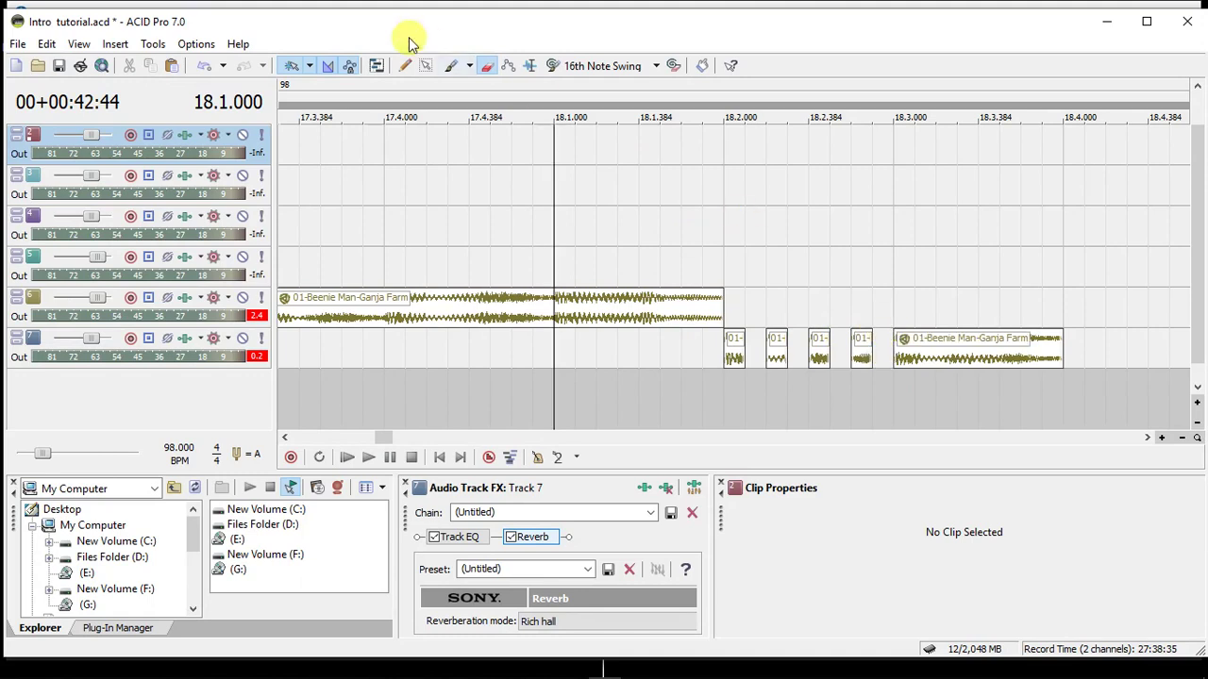
left_click(405, 65)
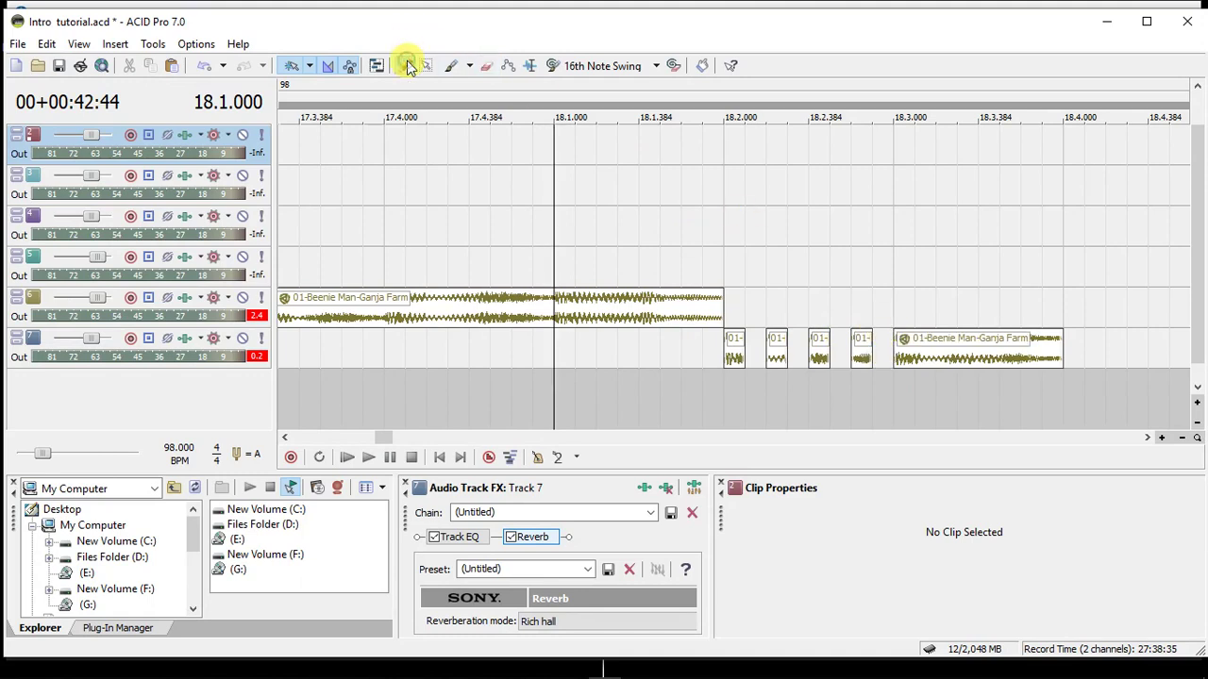
Play the arrangement from 17.4.000 to hear the gapped Ganja Farm slices on track 7.
left_click(384, 343)
key("space")
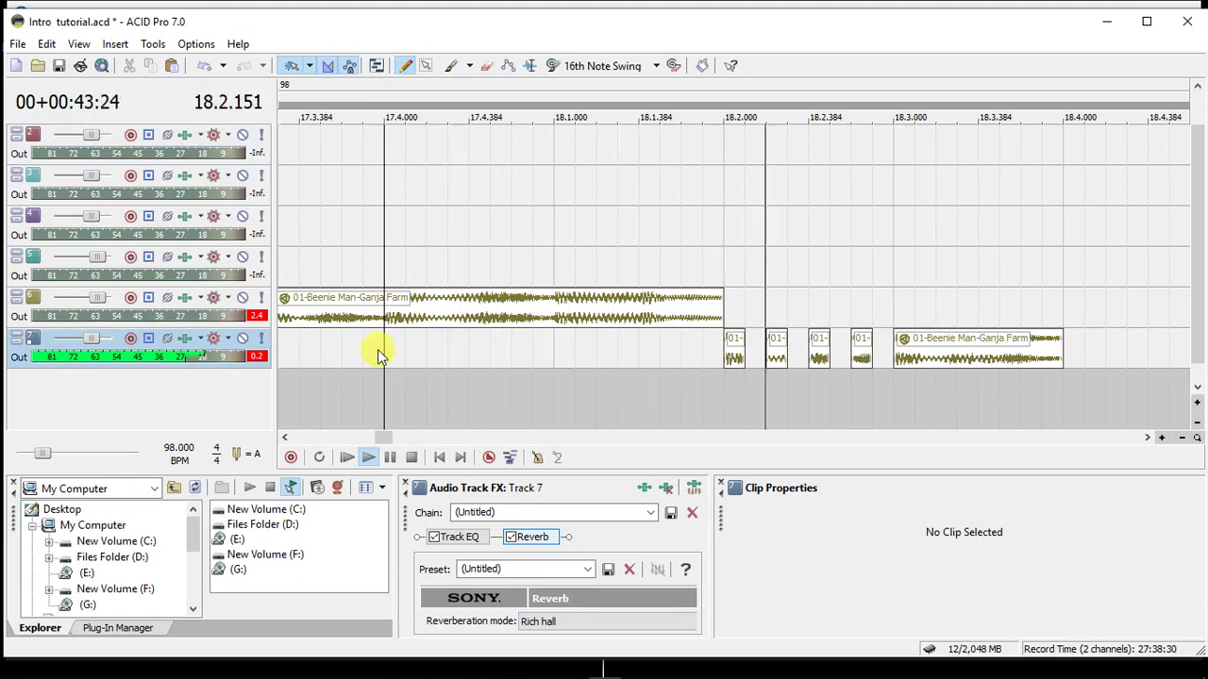
key("space")
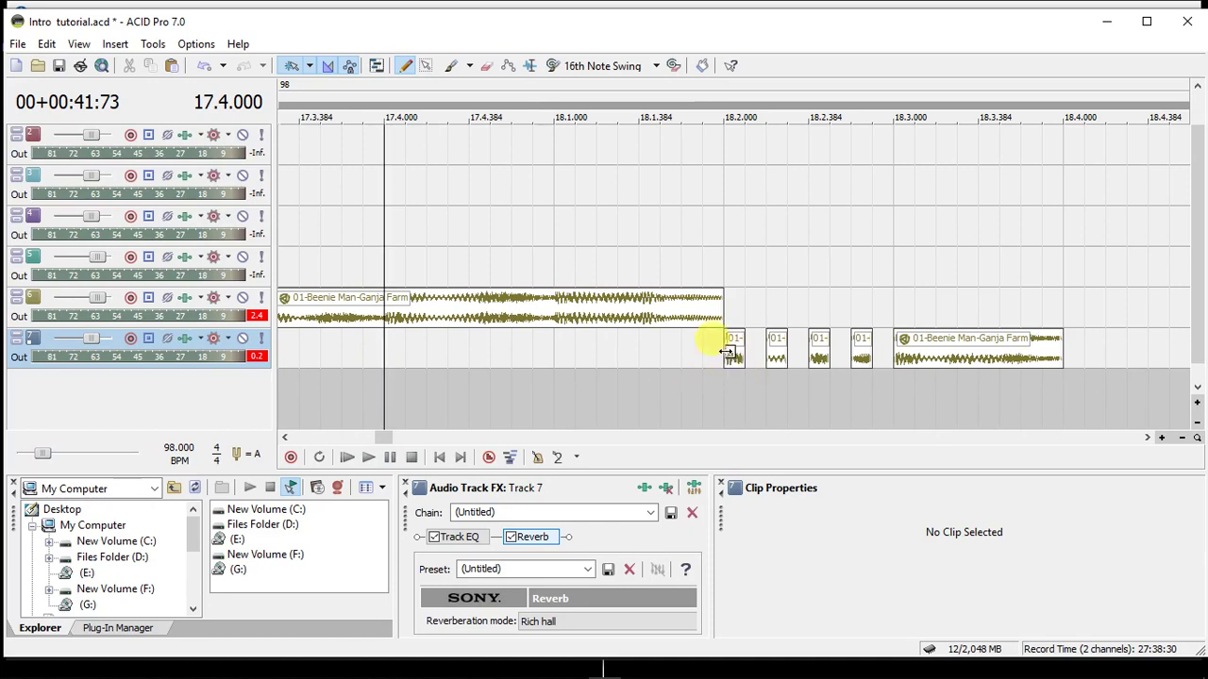
key("space")
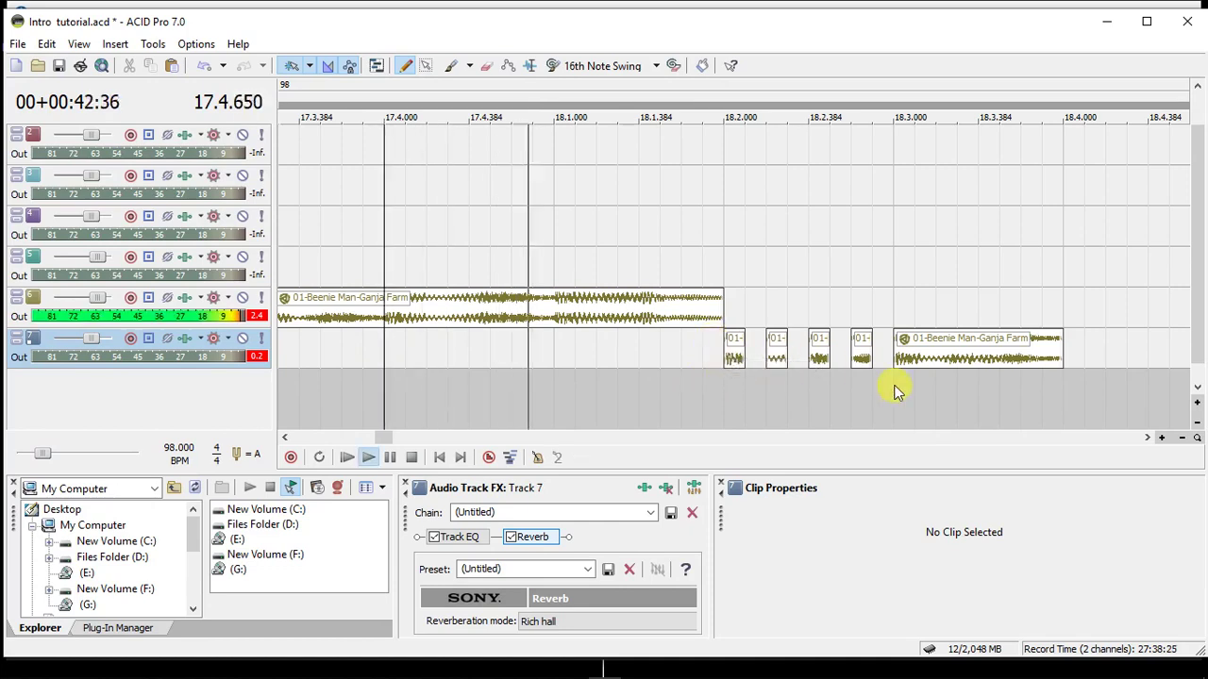
key("space")
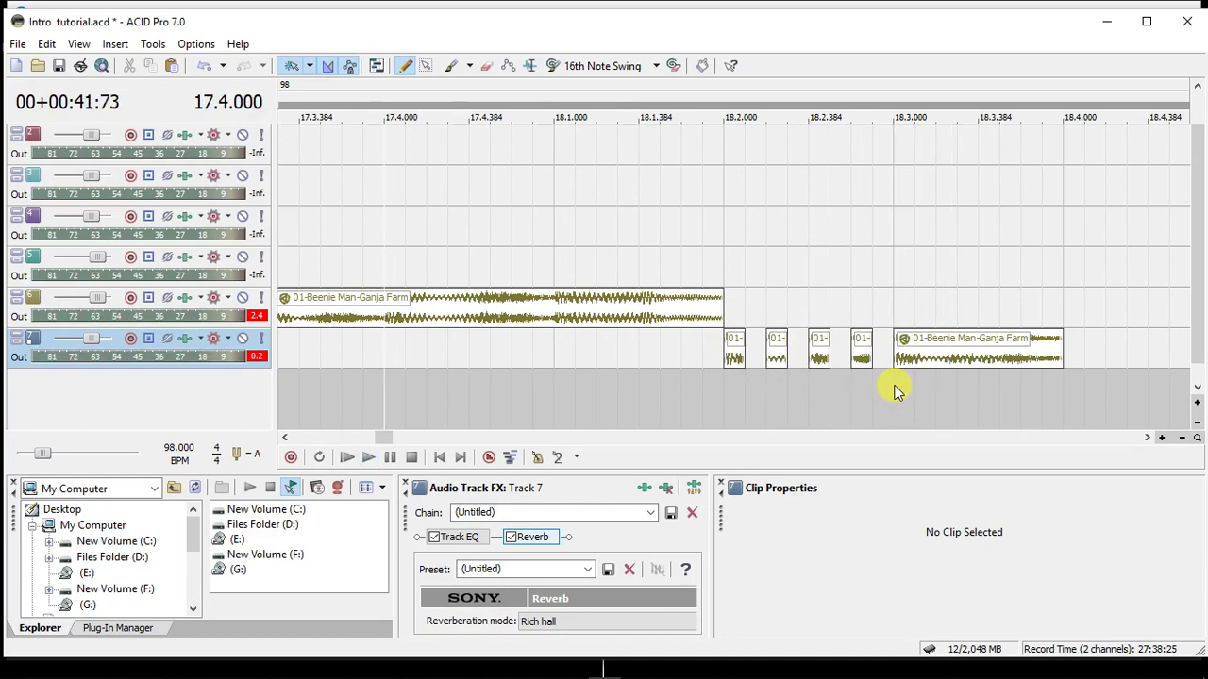
Split the Ganja Farm piece starting at 18.3.000 on track 7 at 18.3.192 and delete the part after the cut.
left_click(892, 356)
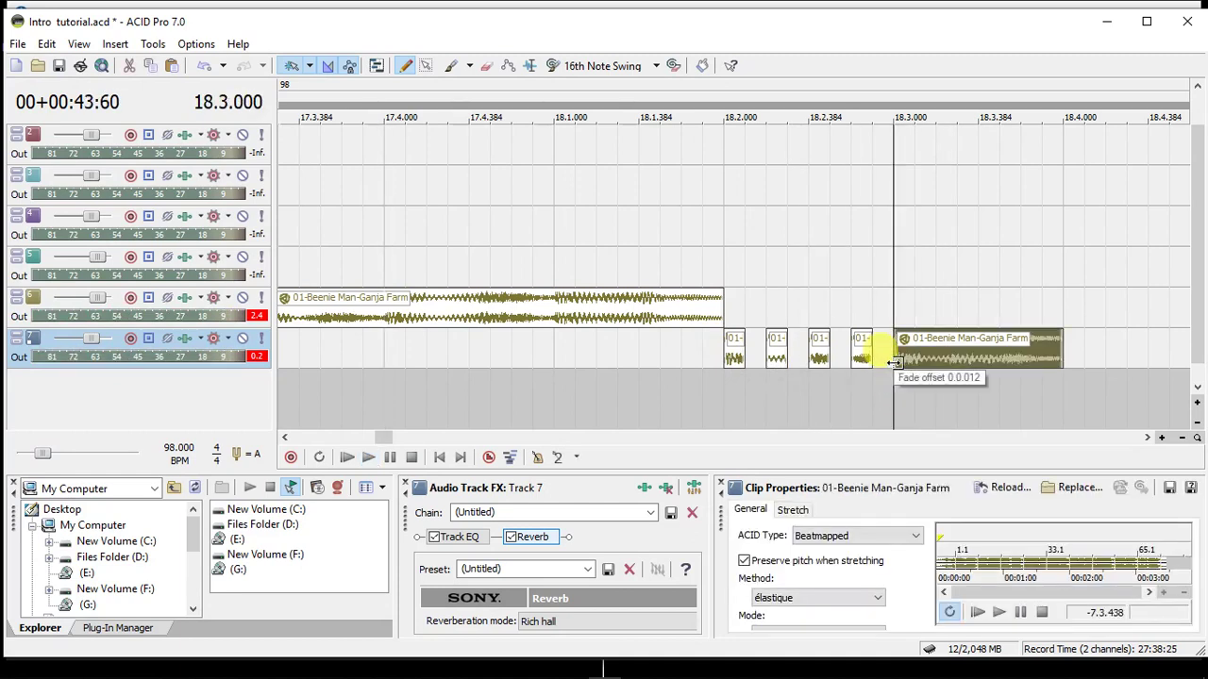
scroll(892, 364, "down", 2)
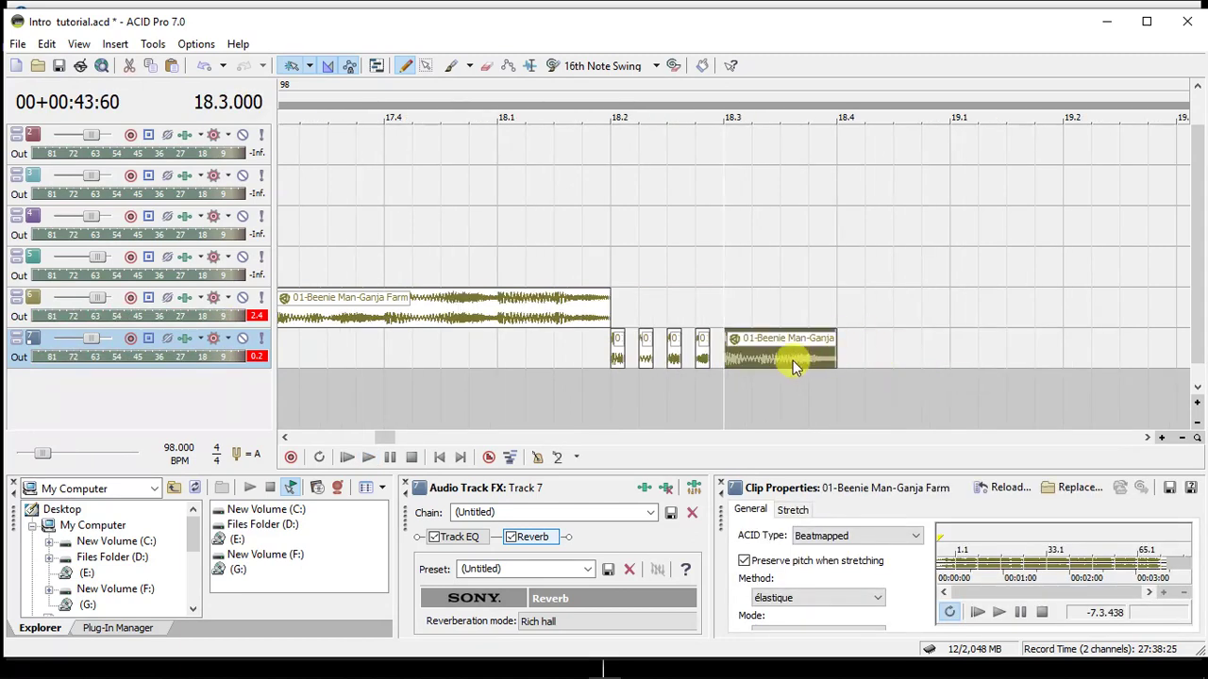
scroll(793, 361, "up", 1)
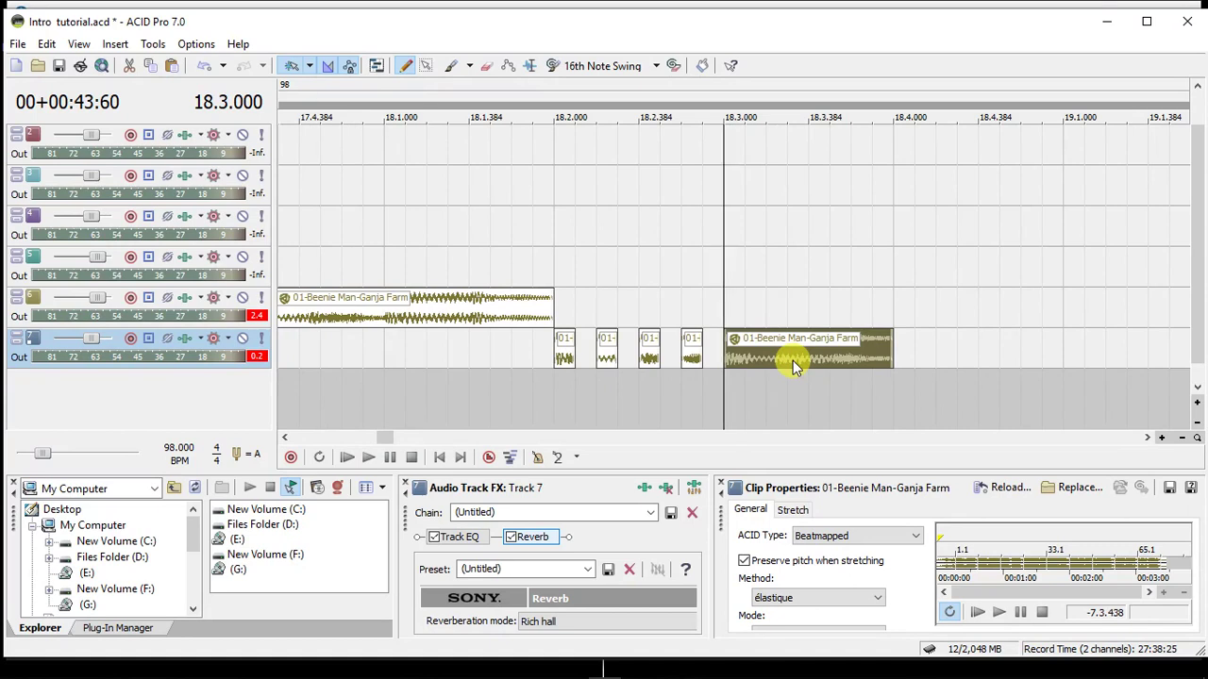
scroll(793, 360, "down", 1)
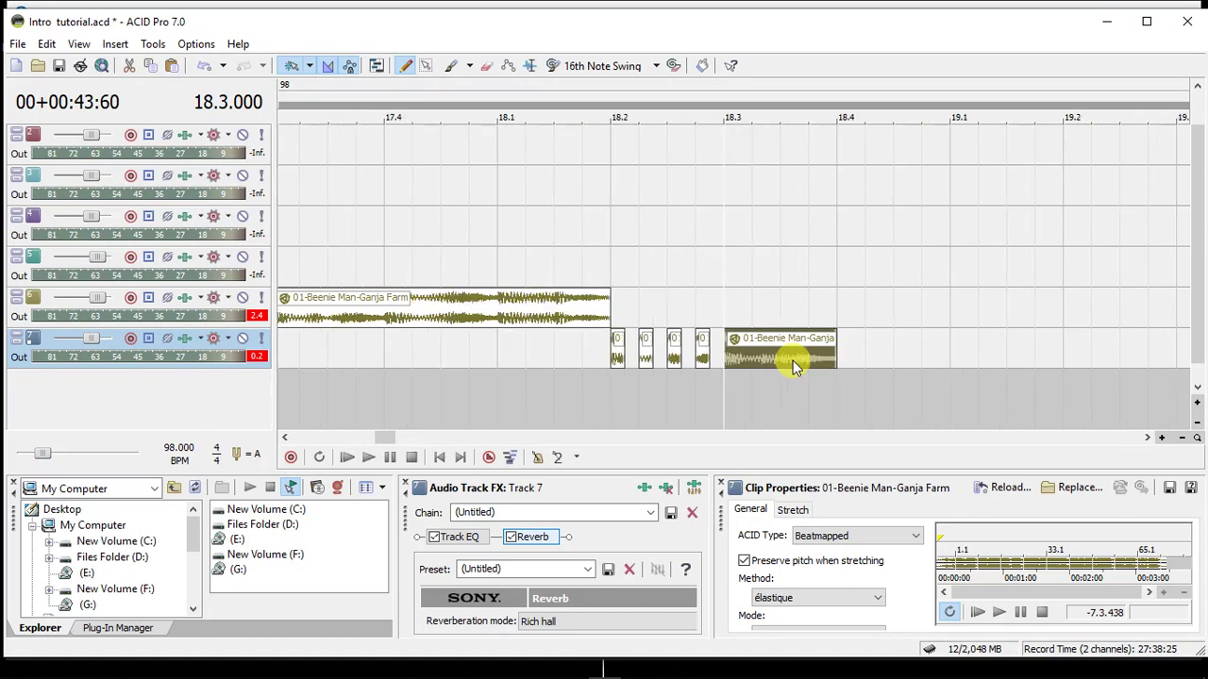
left_click(750, 352)
key("s")
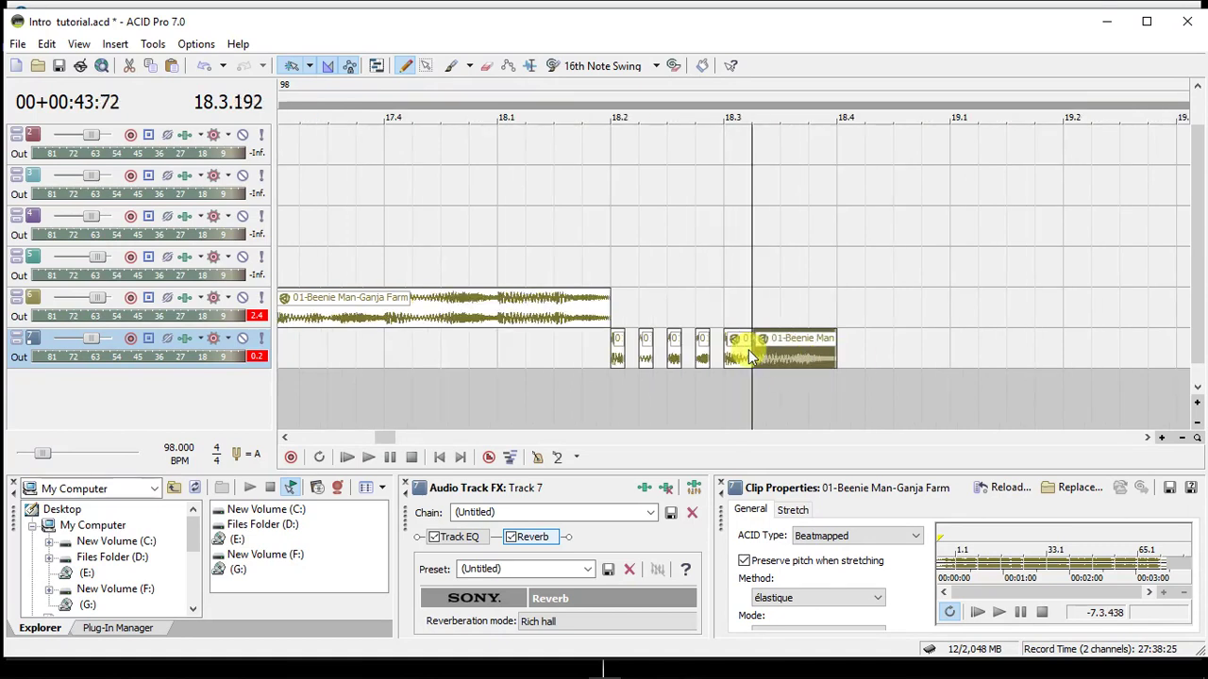
key("Delete")
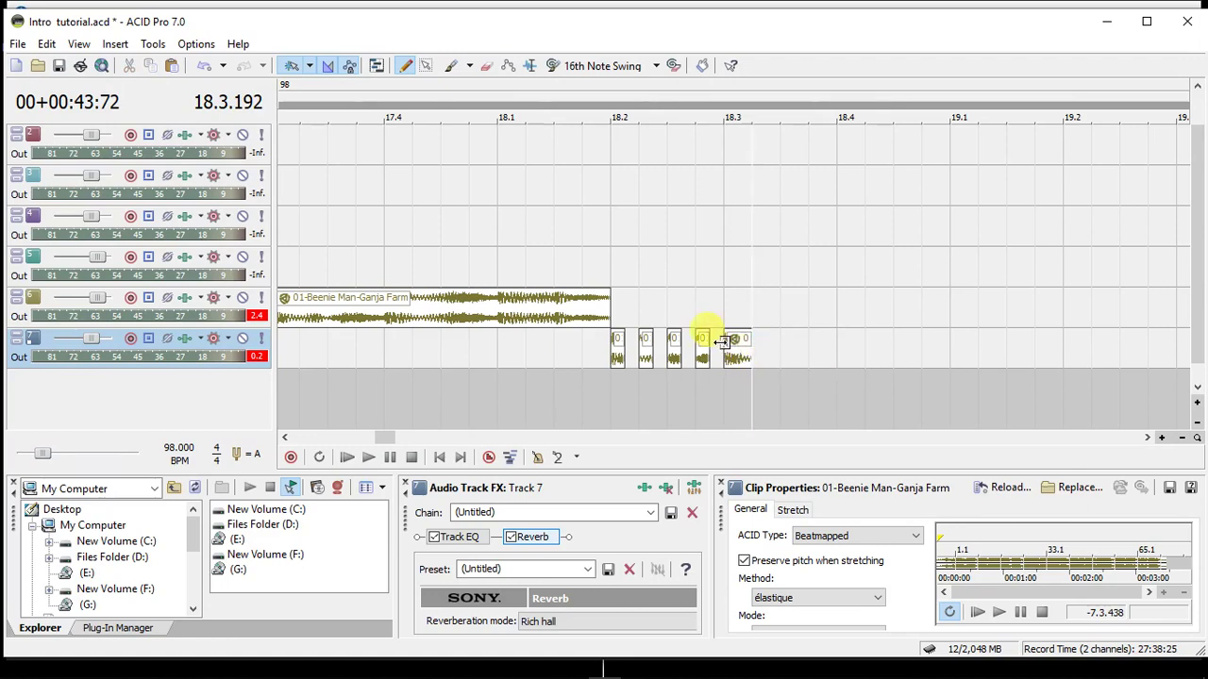
Copy the 18.3.000 slice on track 7 to 18.3.384 and 18.4.000, pitch-shifting the copies by -1 and -2.
left_click(723, 342)
left_click_drag(739, 359, 849, 356)
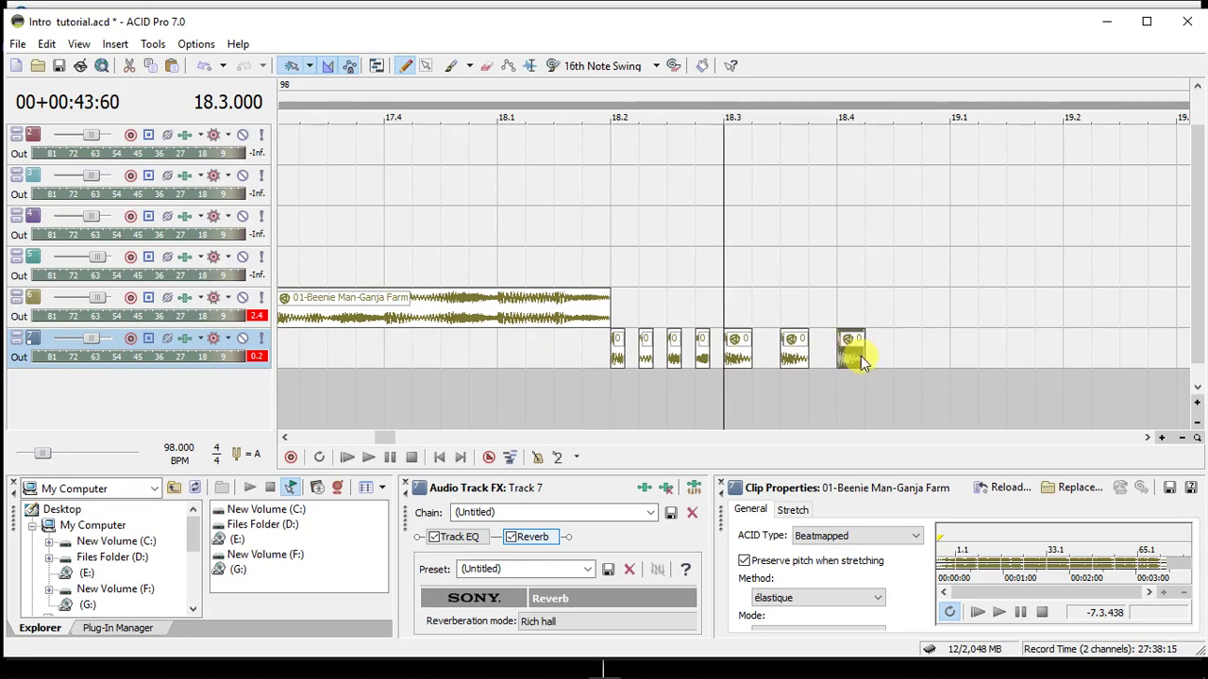
left_click(796, 355)
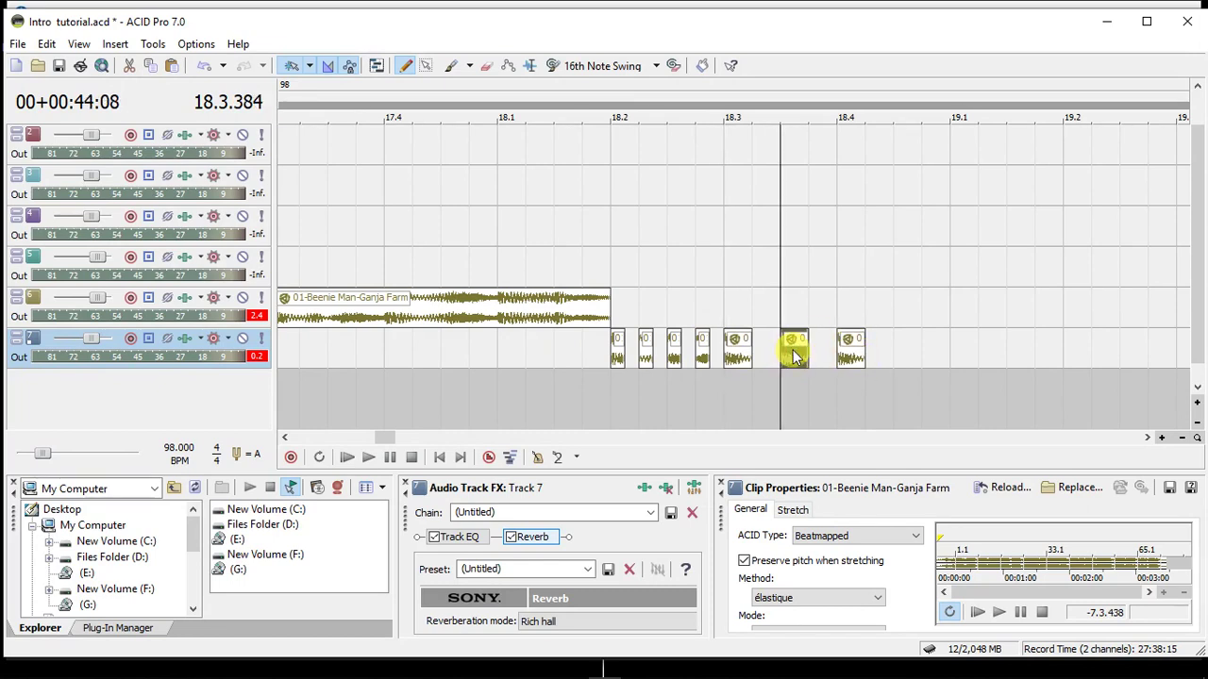
left_click(849, 362)
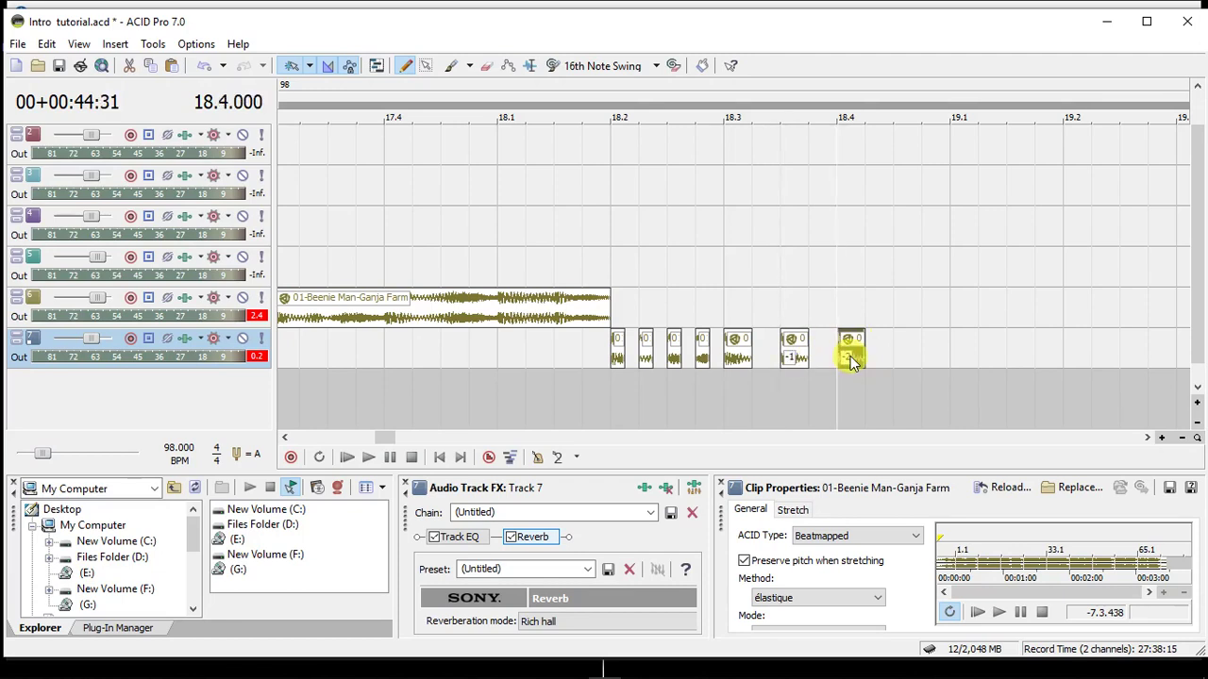
Play from 17.4.000 to check the pitch-shifted slices on track 7.
left_click(379, 351)
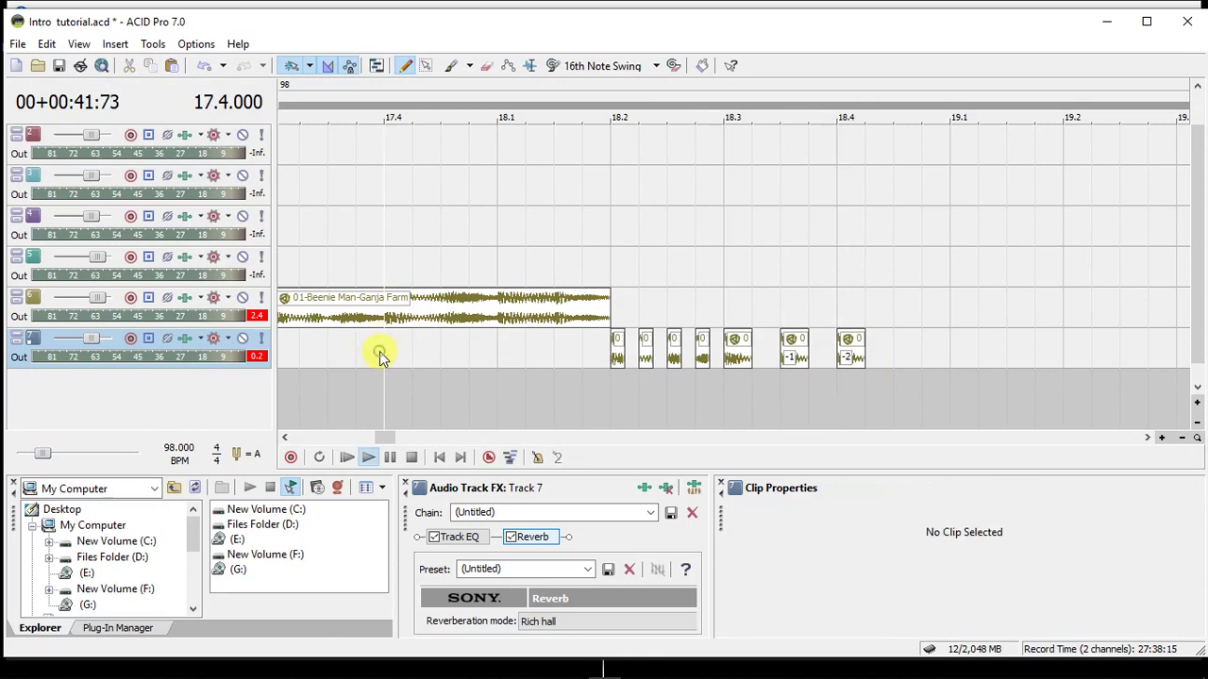
key("space")
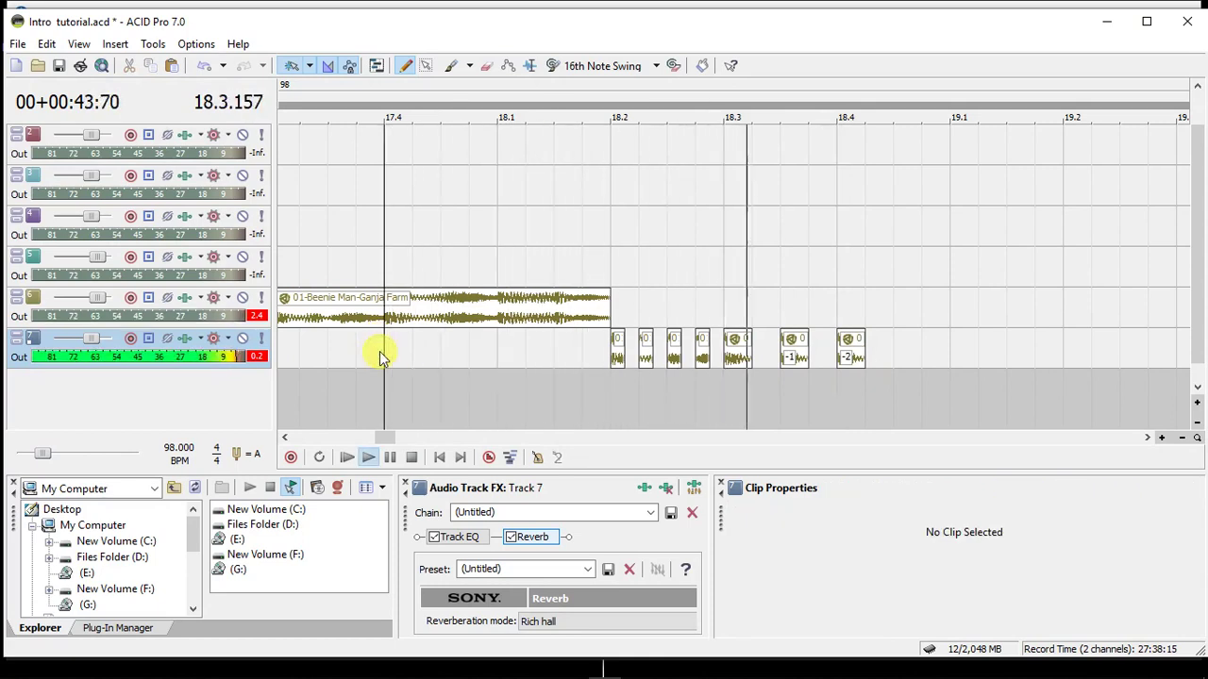
key("space")
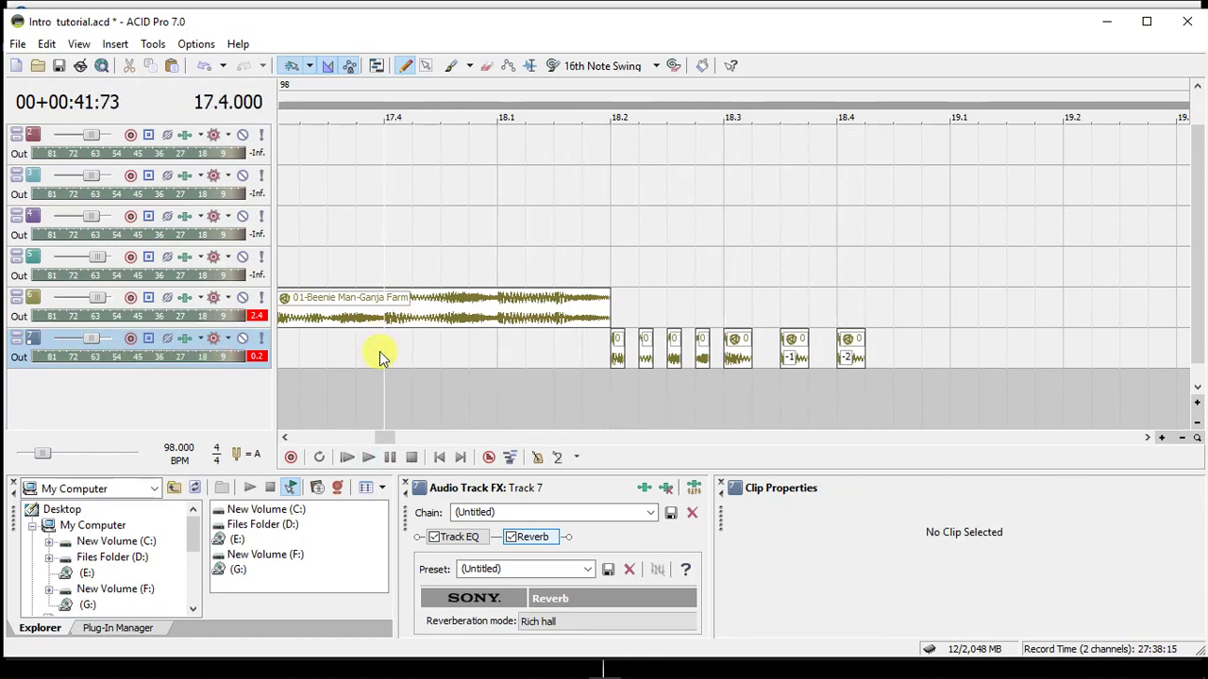
Play the main Ganja Farm event on track 6 from 17.2.000 and copy it to 19.1.000 on the same track.
scroll(379, 351, "down", 1)
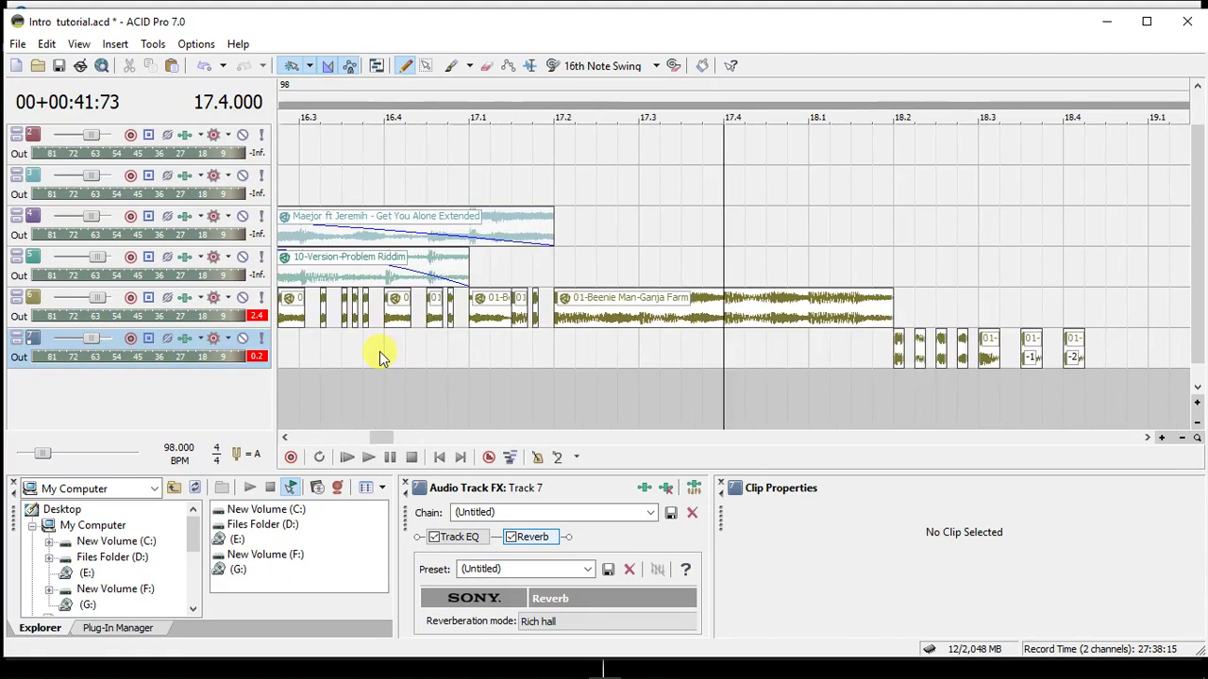
left_click(560, 311)
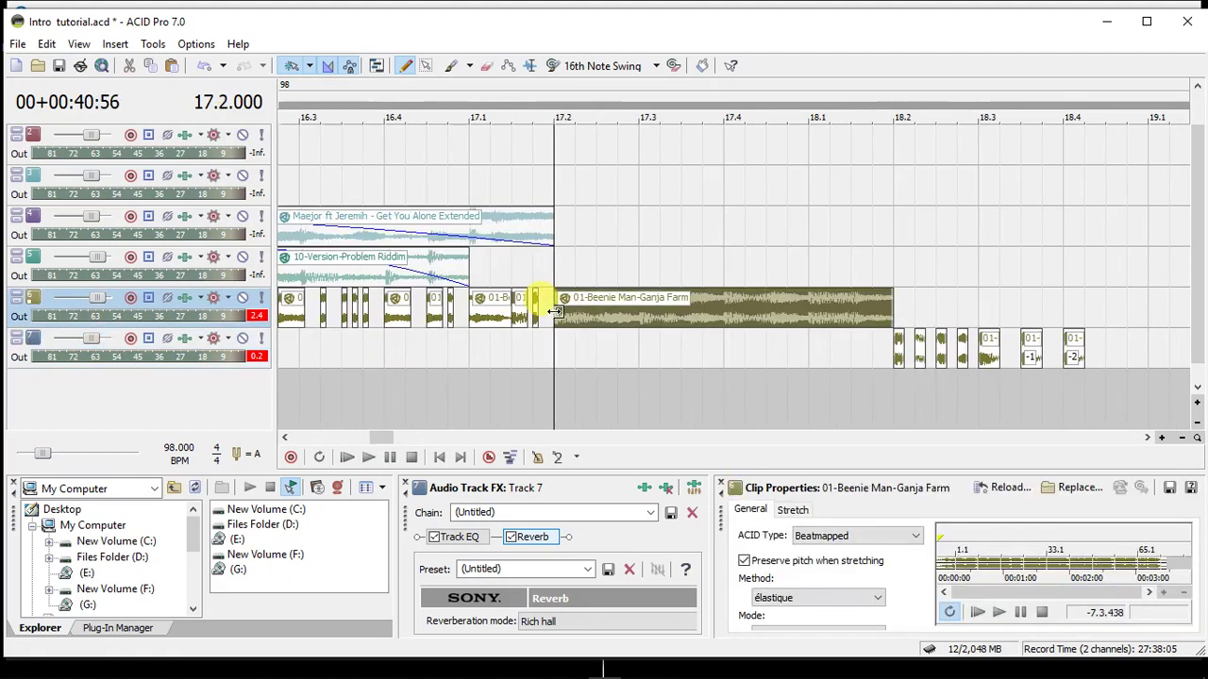
key("space")
key("space")
left_click_drag(564, 312, 1161, 321)
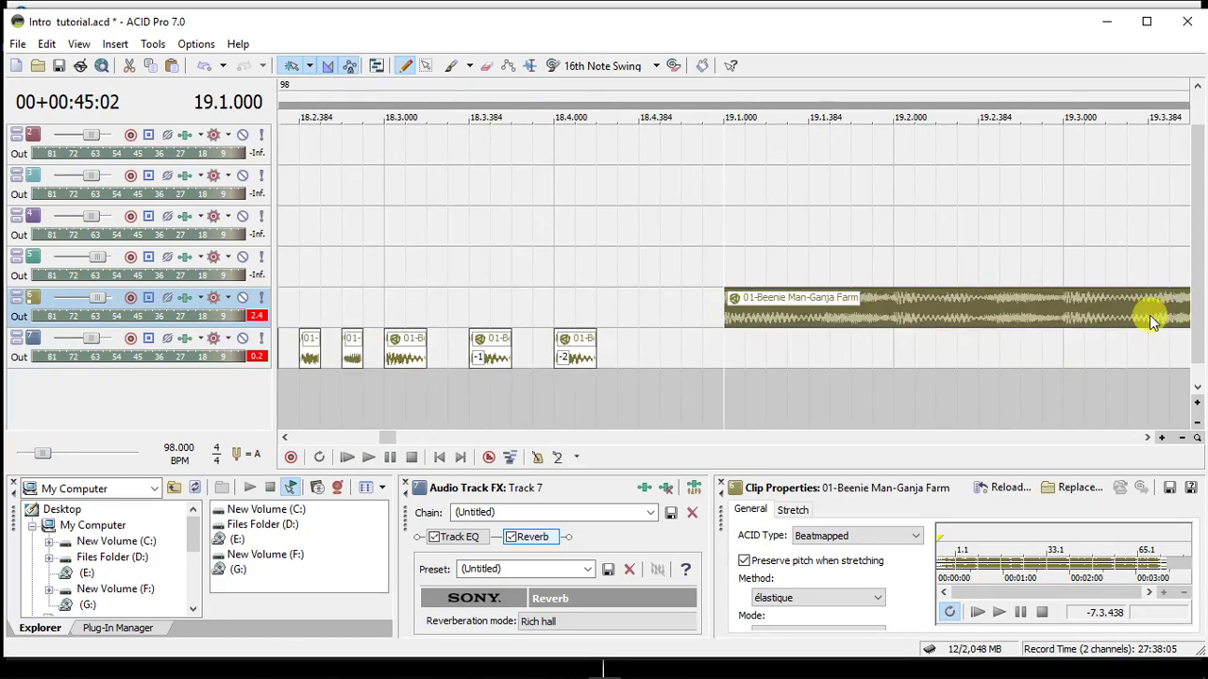
Place copies of a short opening slice of the 19.1.000 Ganja Farm event on track 6 at 18.4.576, 18.4.384 and 18.4.192, keeping the event unsplit.
scroll(1151, 320, "up", 1)
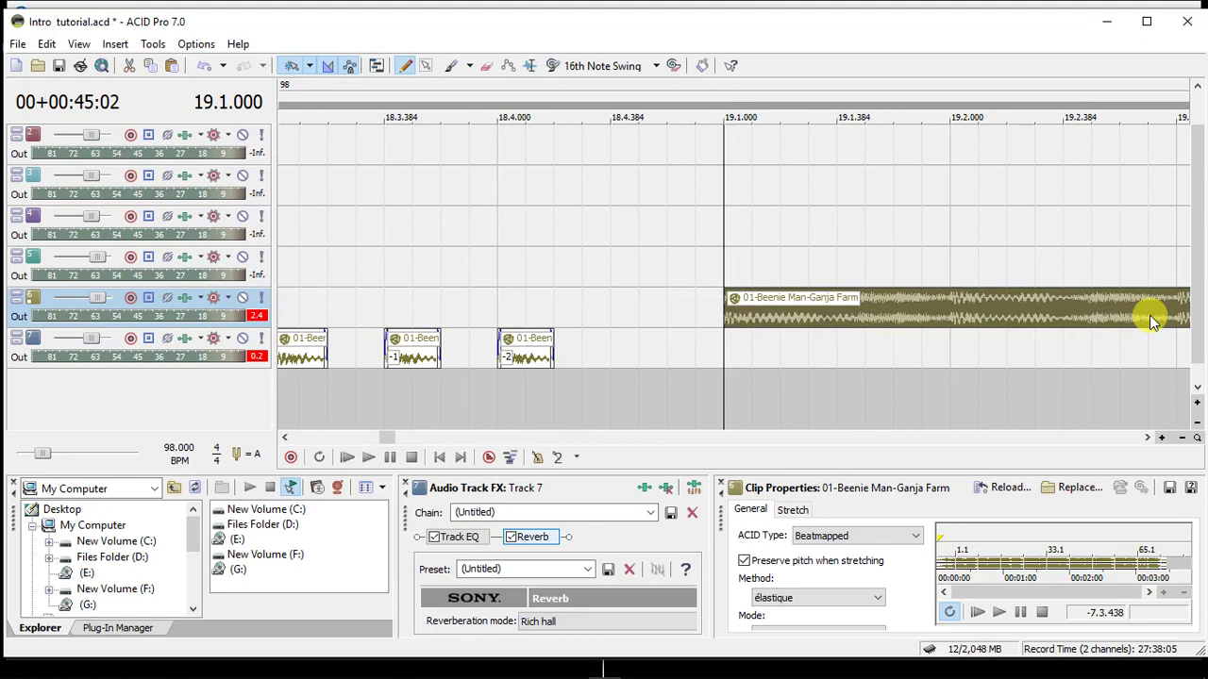
scroll(1151, 320, "up", 1)
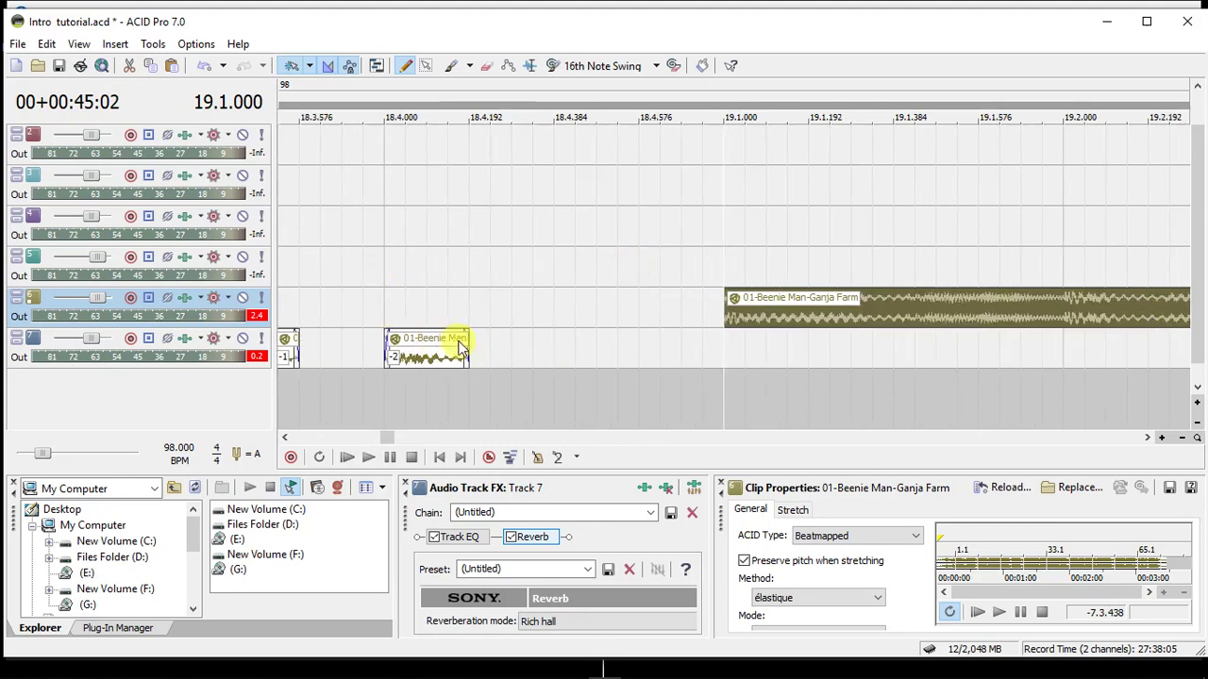
left_click(745, 320)
key("s")
left_click(734, 319)
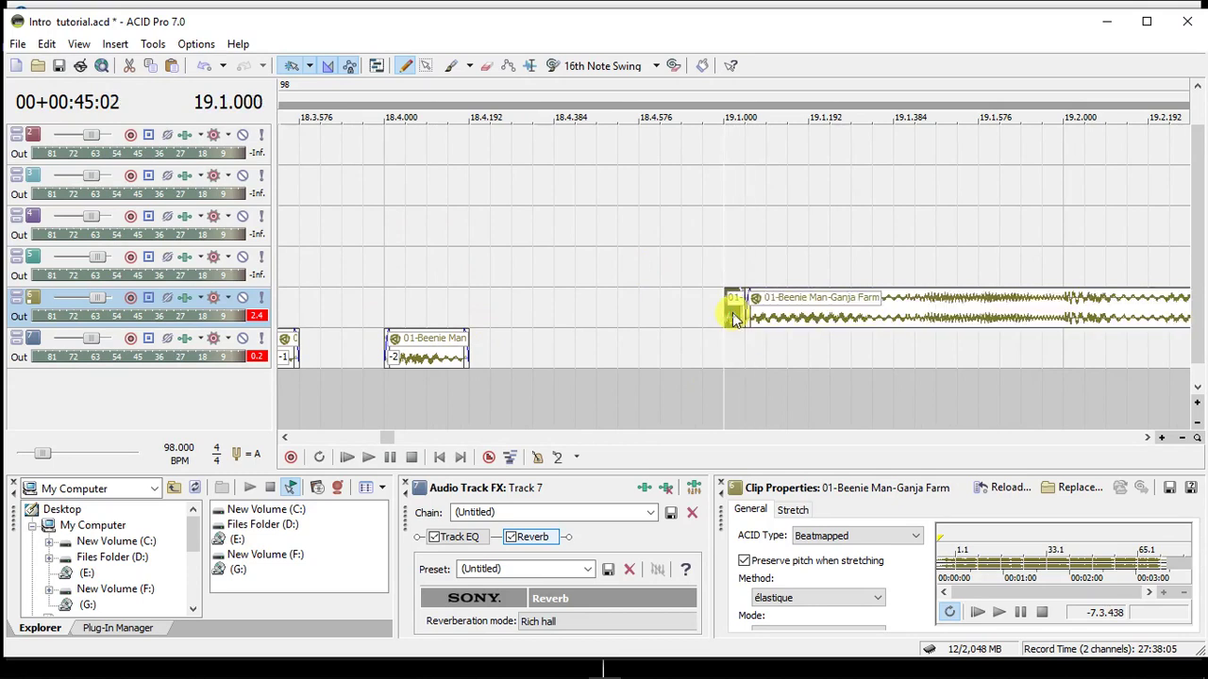
key("ctrl+z")
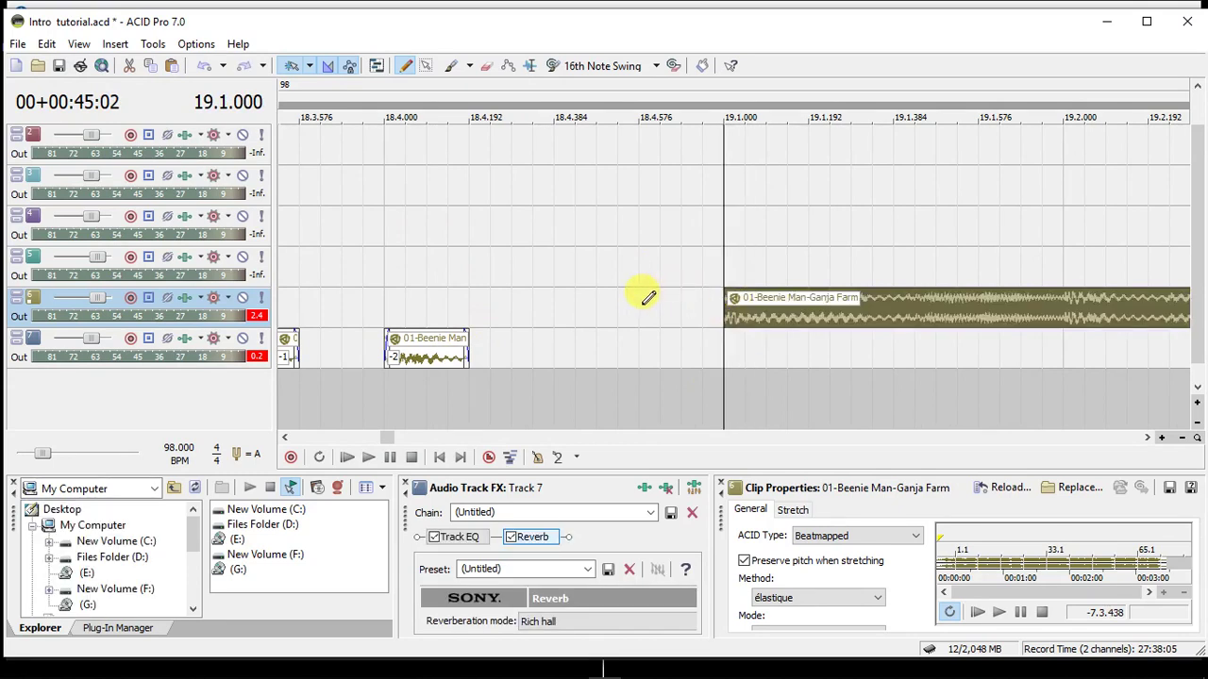
left_click(648, 298)
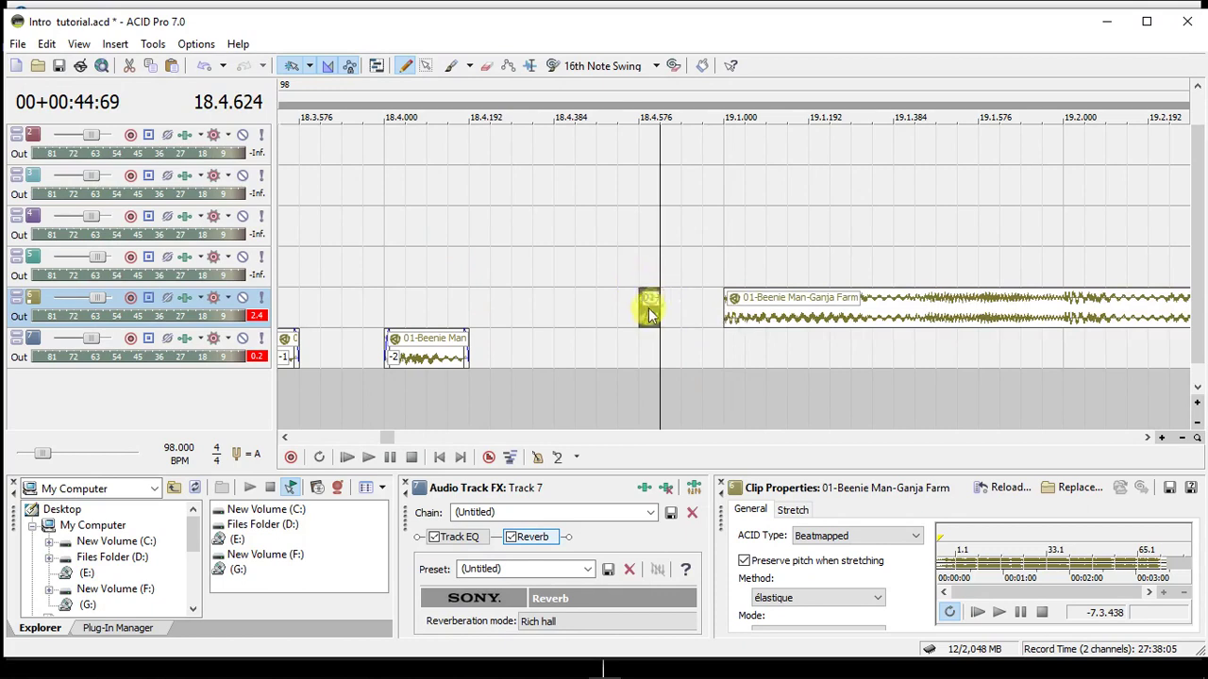
left_click(564, 315)
left_click_drag(568, 316, 483, 306, "ctrl")
Lengthen the track 6 slice at 18.4.384 to end at about 18.4.528, and lower the pitch of the slice at 18.4.576.
left_click(571, 315)
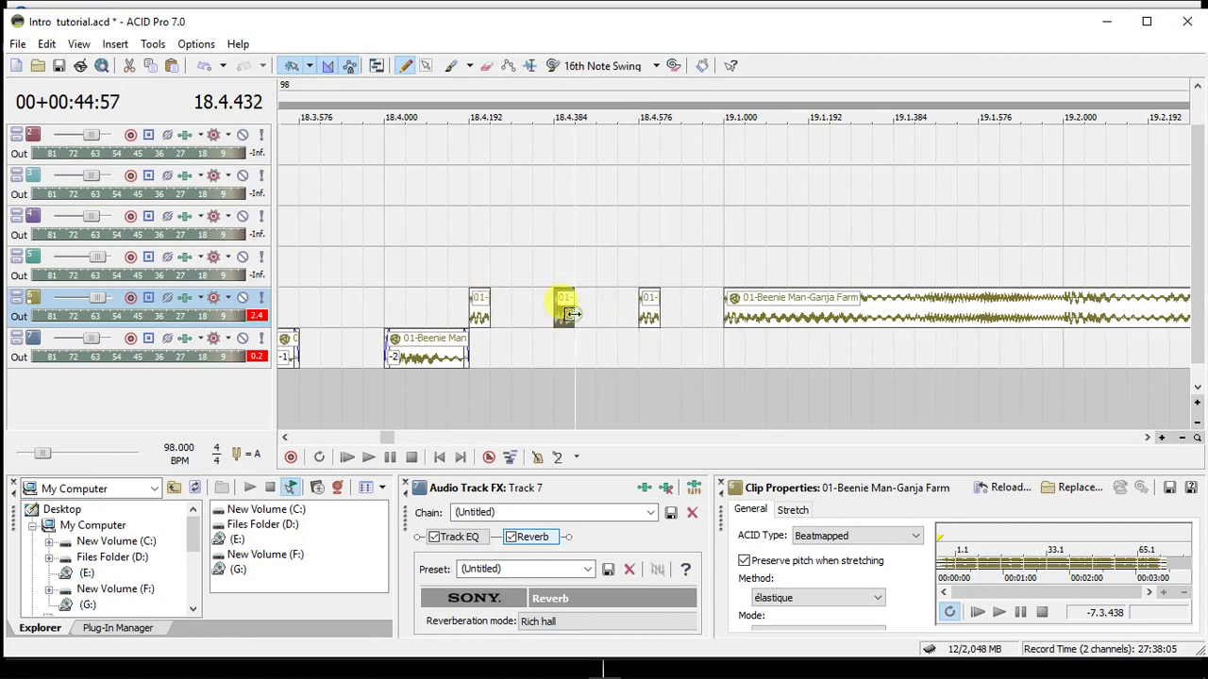
left_click_drag(570, 315, 618, 315)
left_click(649, 319)
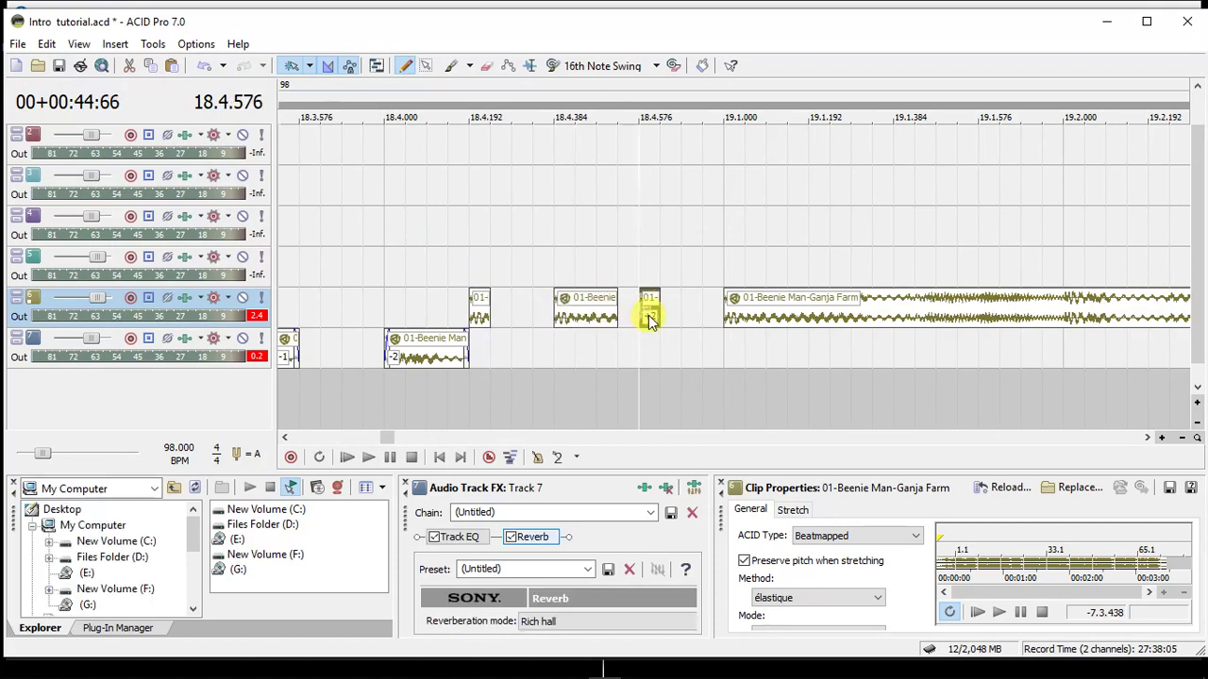
scroll(648, 315, "down", 3)
scroll(648, 315, "down", 4)
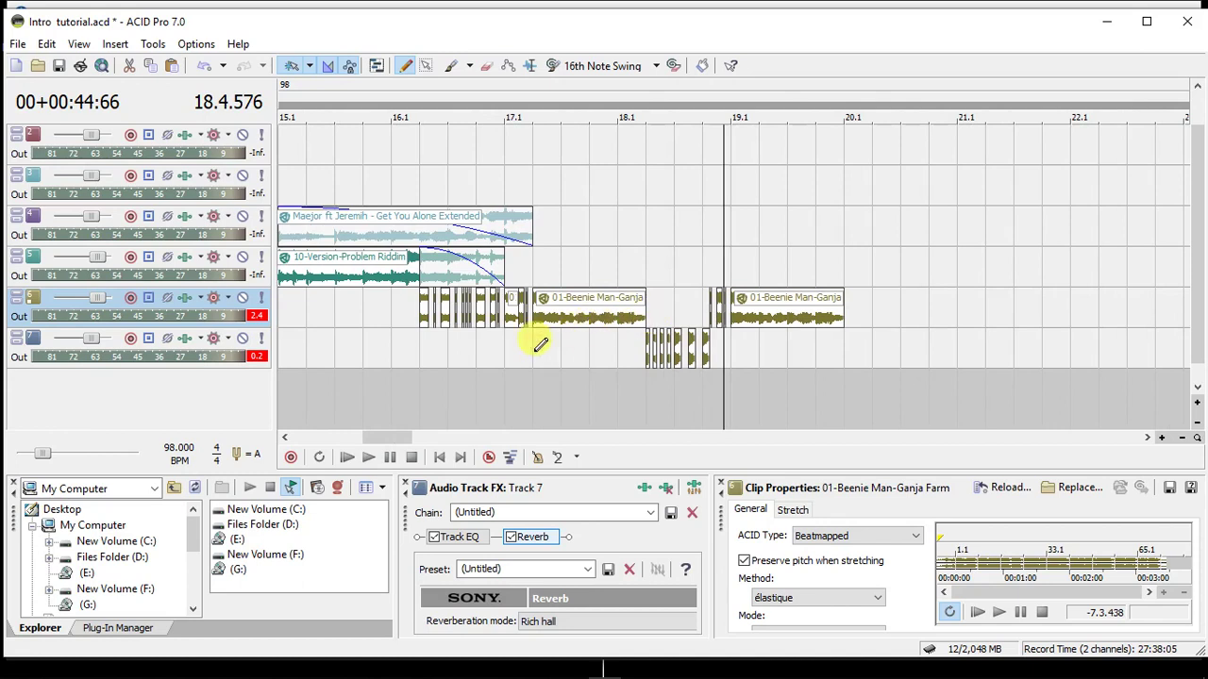
Play from 17.2.000 to check the chopped Ganja Farm slices on tracks 6 and 7 leading up to 19.1.000.
left_click(534, 354)
key("space")
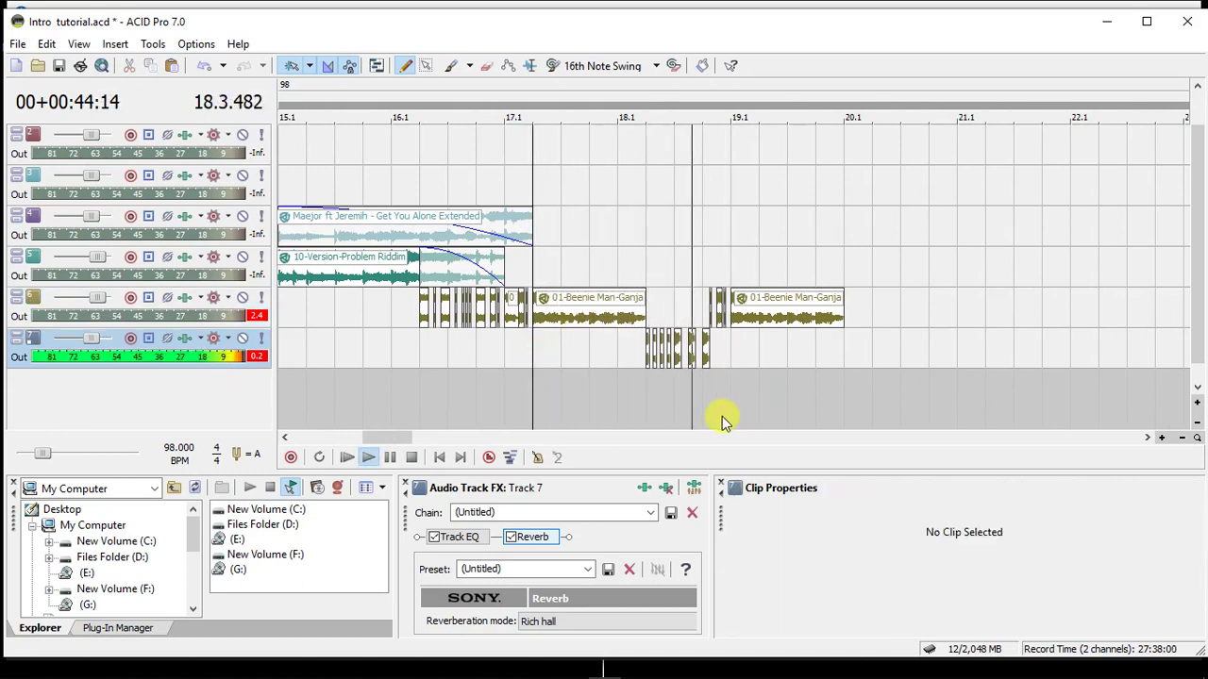
key("space")
key("space")
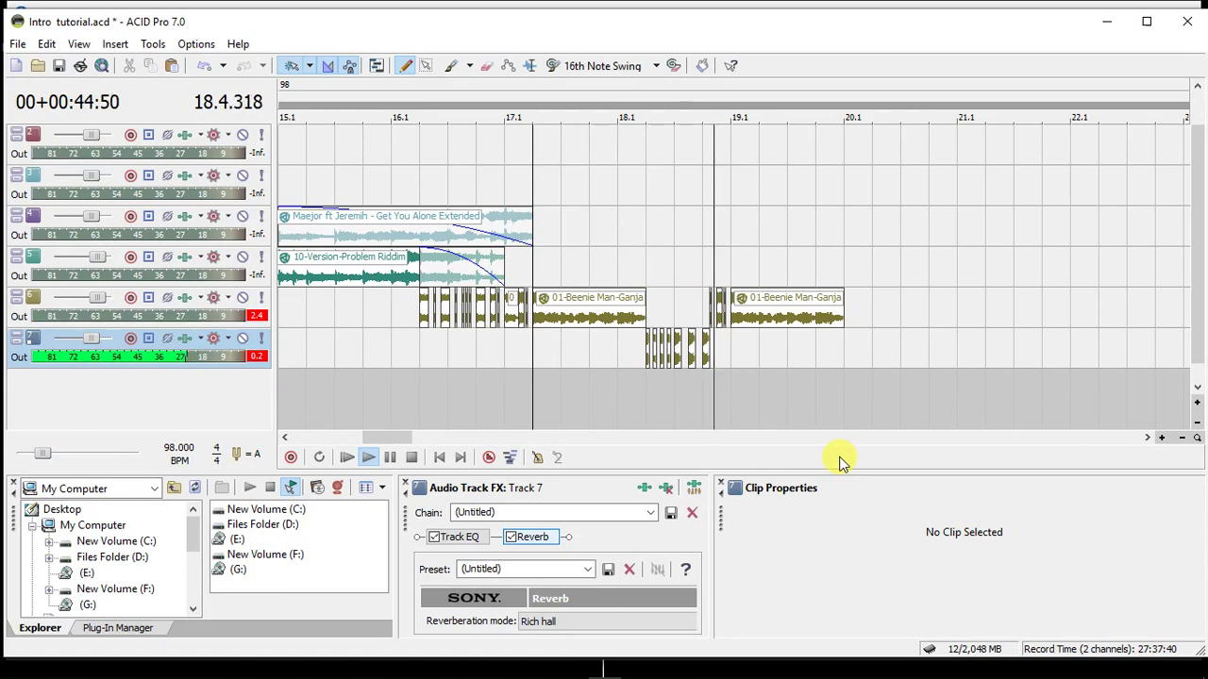
Split the 19.1.000 Ganja Farm event on track 6 at 19.2.000 and 19.2.192, and delete the part after 19.2.192.
left_click(758, 321)
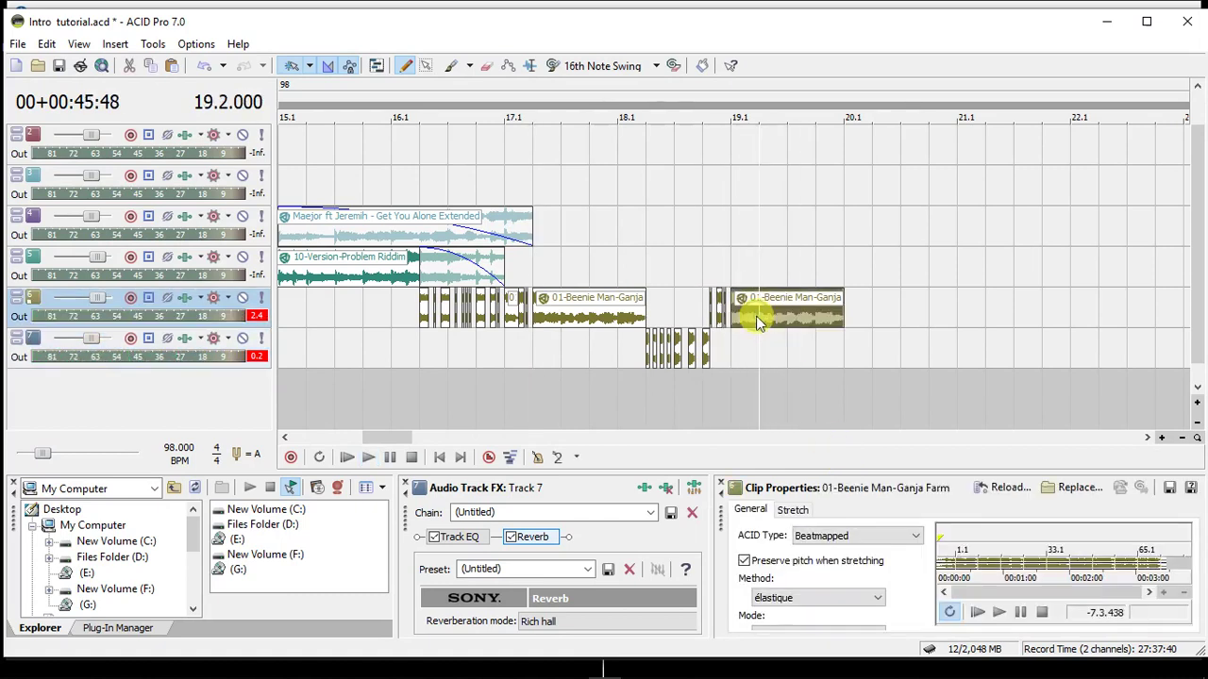
scroll(758, 321, "up", 6)
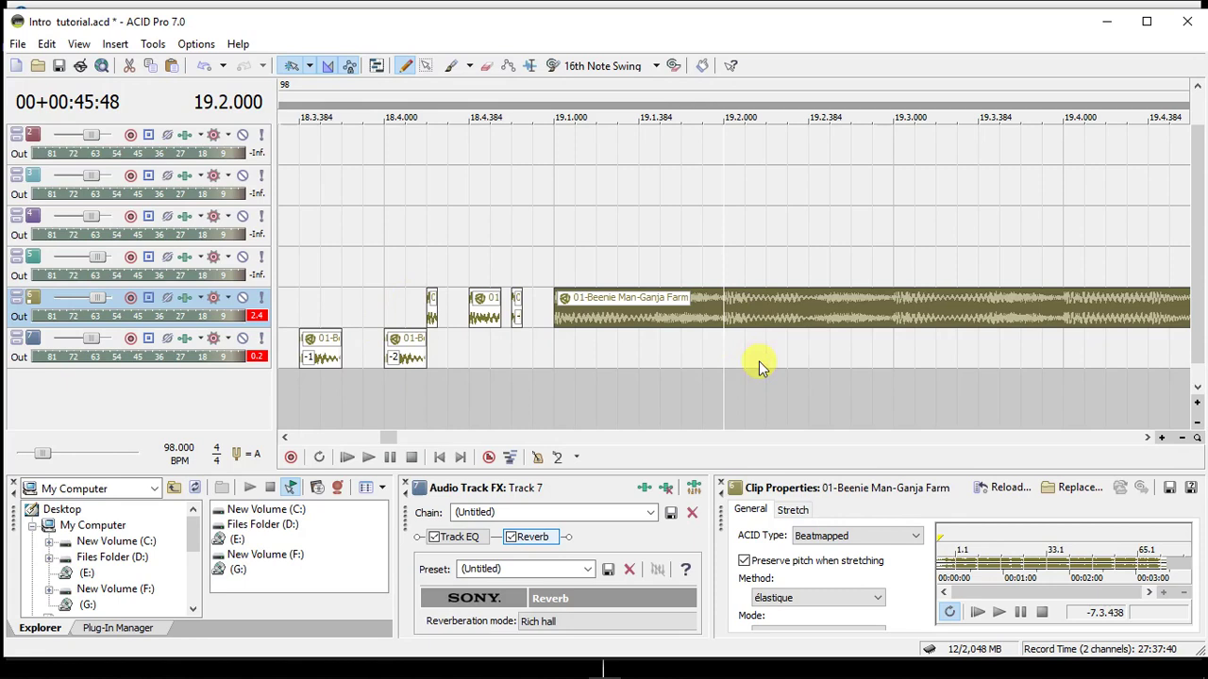
key("s")
left_click(769, 321)
key("s")
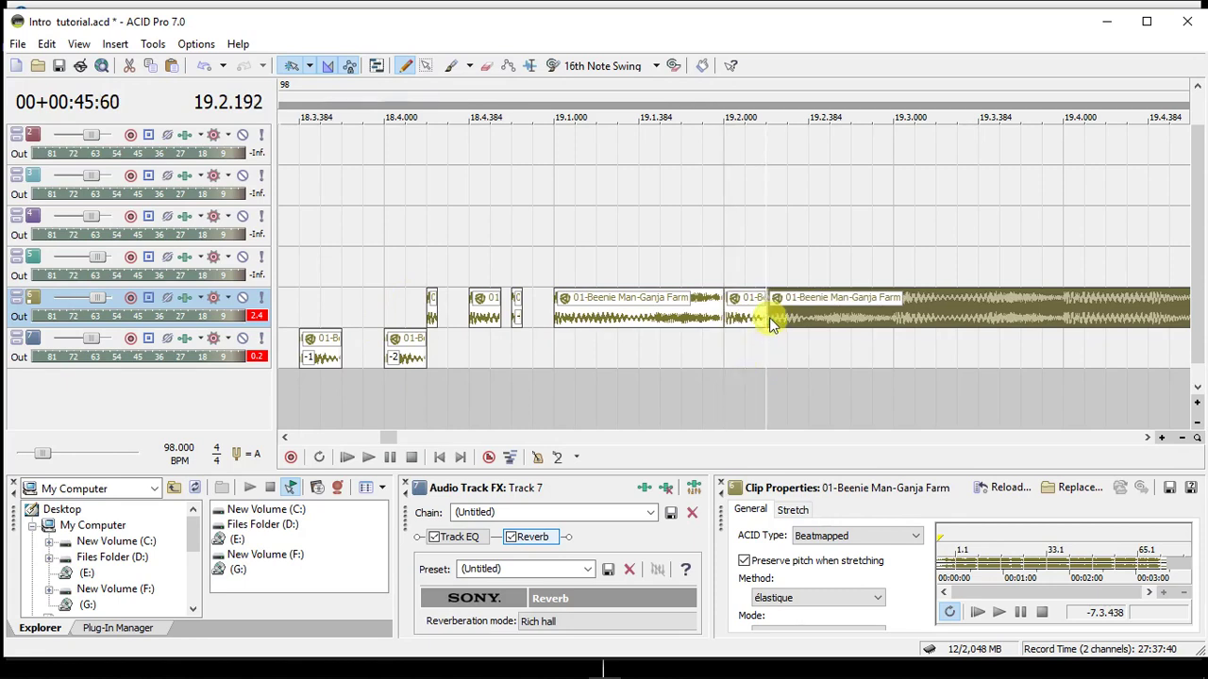
key("Delete")
Move the short 19.2.000 slice from track 6 to track 7, and place a copy pitched down to -1 at 19.2.384.
left_click(728, 310)
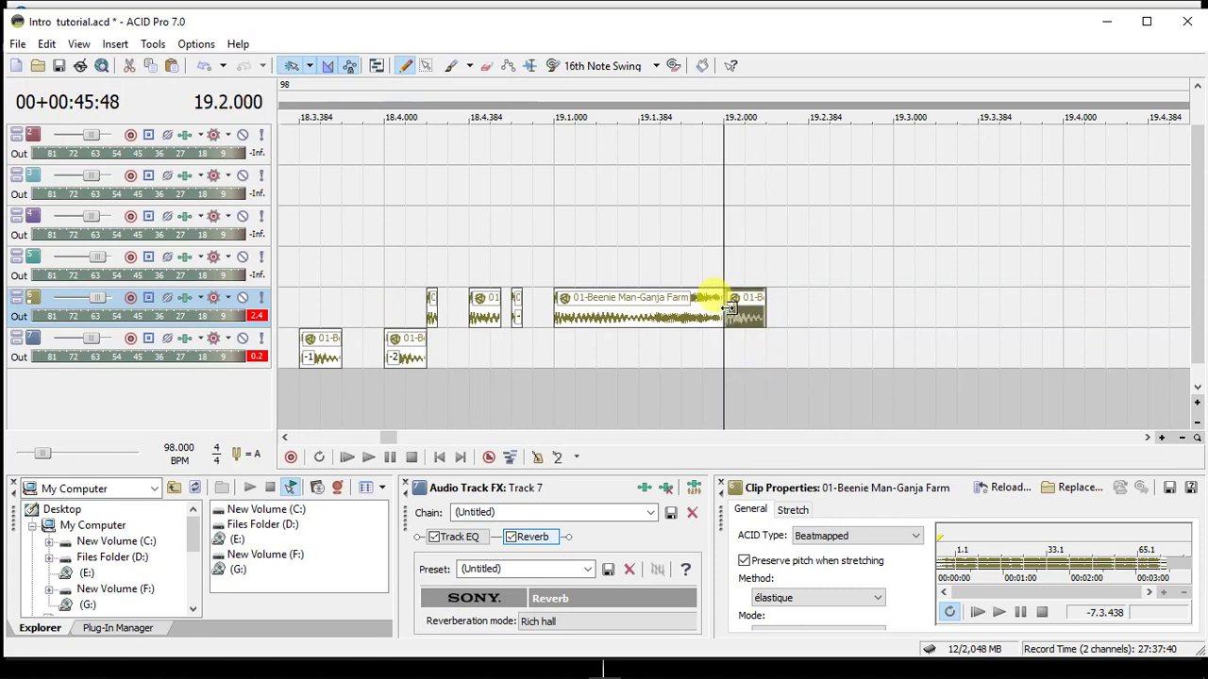
key("Delete")
right_click(725, 349)
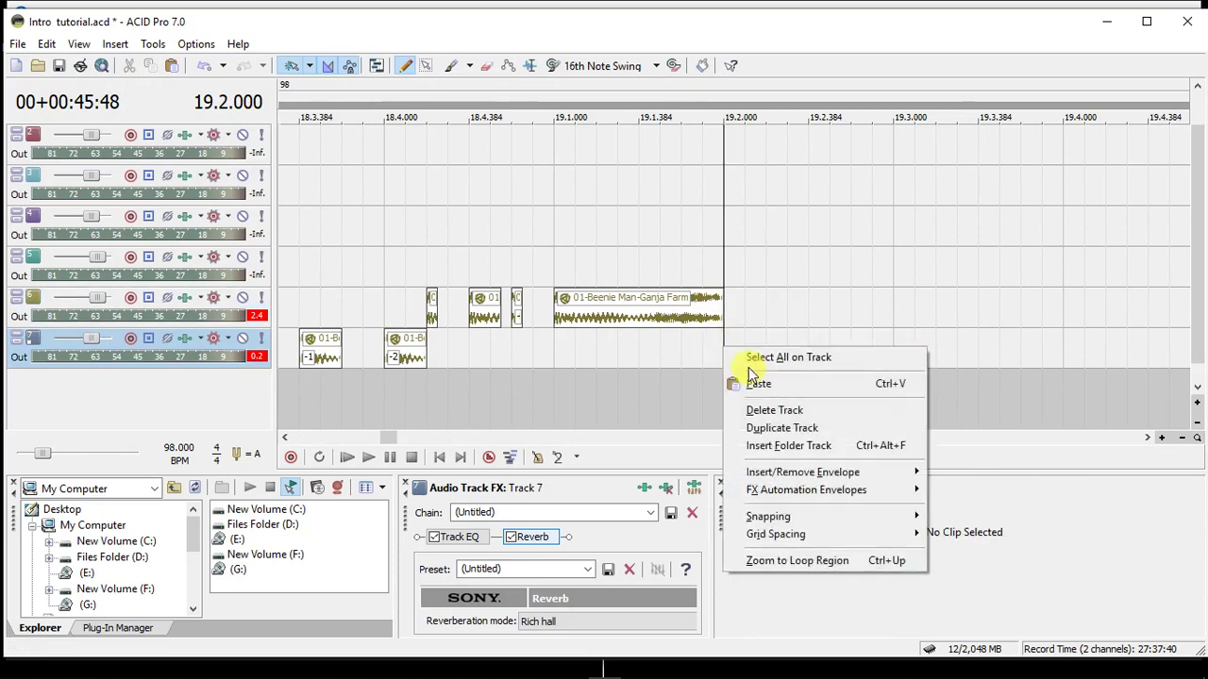
left_click(753, 384)
left_click_drag(741, 357, 825, 354)
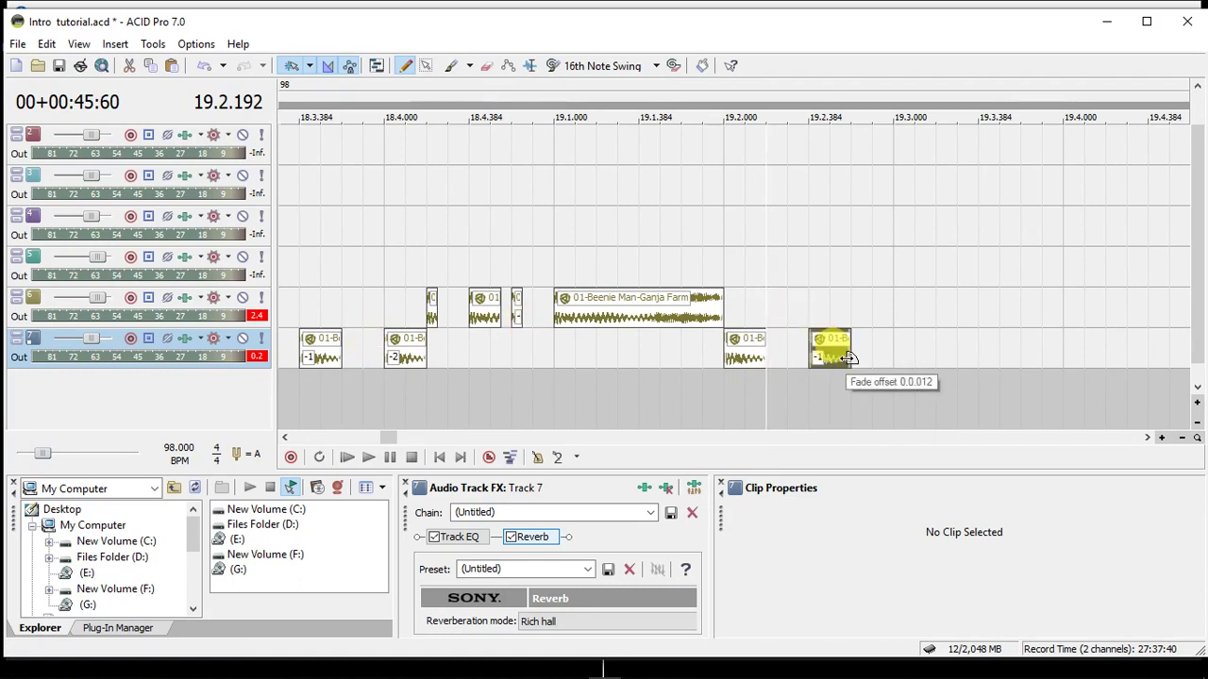
Copy the 19.1.000 Ganja Farm event to 19.3.000 on track 6 and extend the copy's end to about 19.4.480.
left_click(562, 307)
left_click_drag(561, 307, 915, 305)
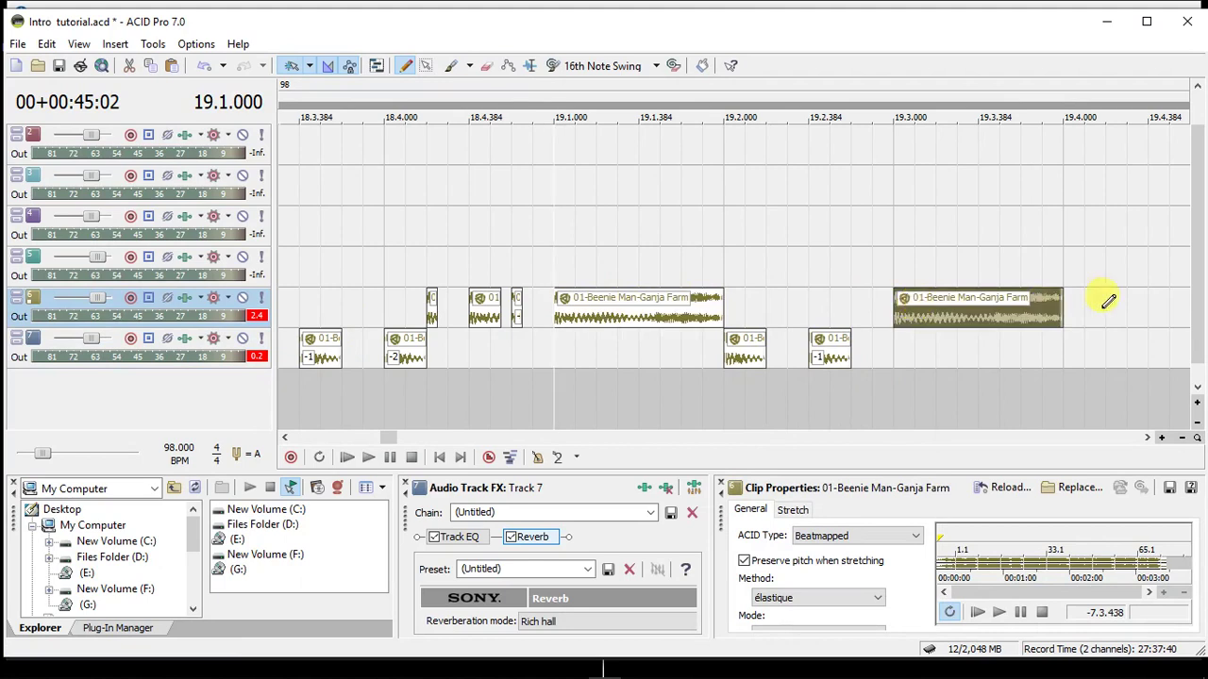
left_click_drag(1059, 301, 1168, 300)
Play from 18.1.000 to check the new slices on track 7 and the extended event at 19.3.000.
scroll(1168, 302, "down", 3)
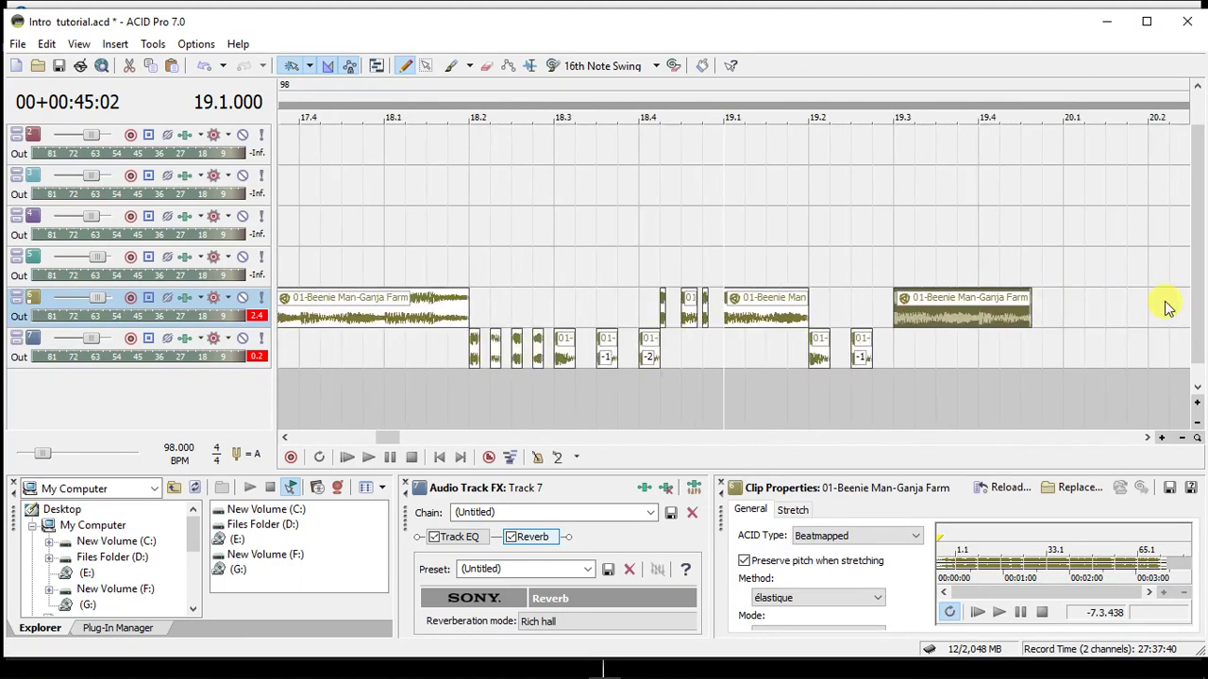
left_click(486, 351)
key("space")
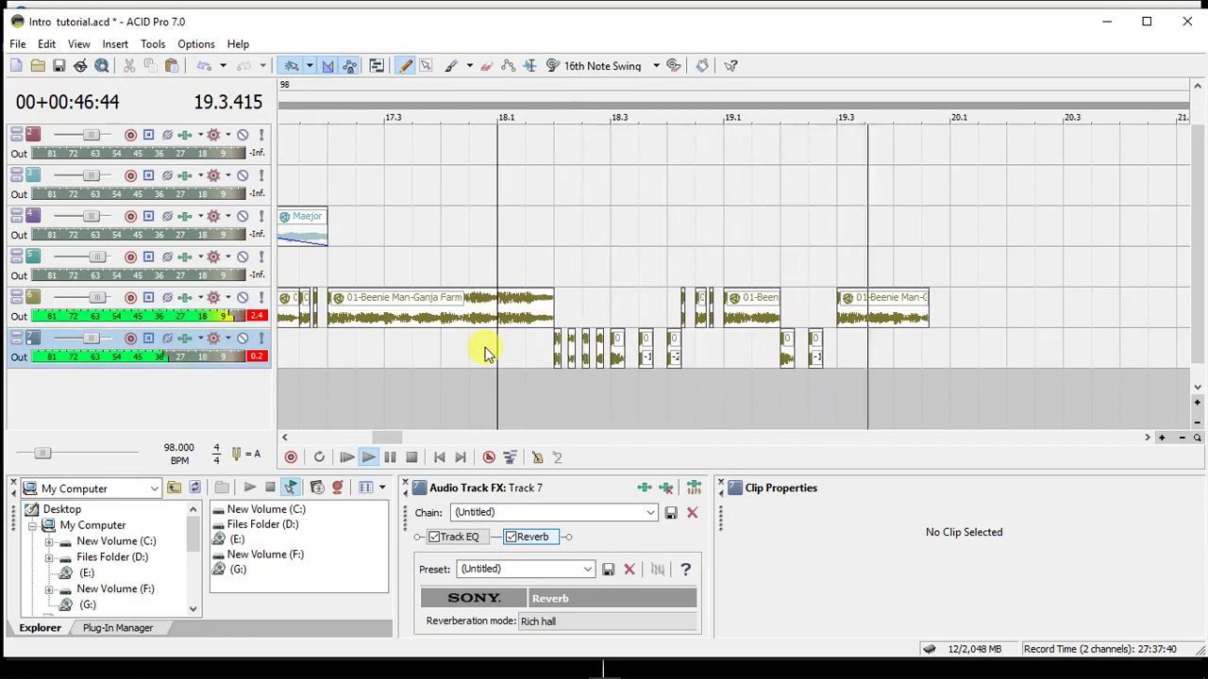
key("space")
key("space")
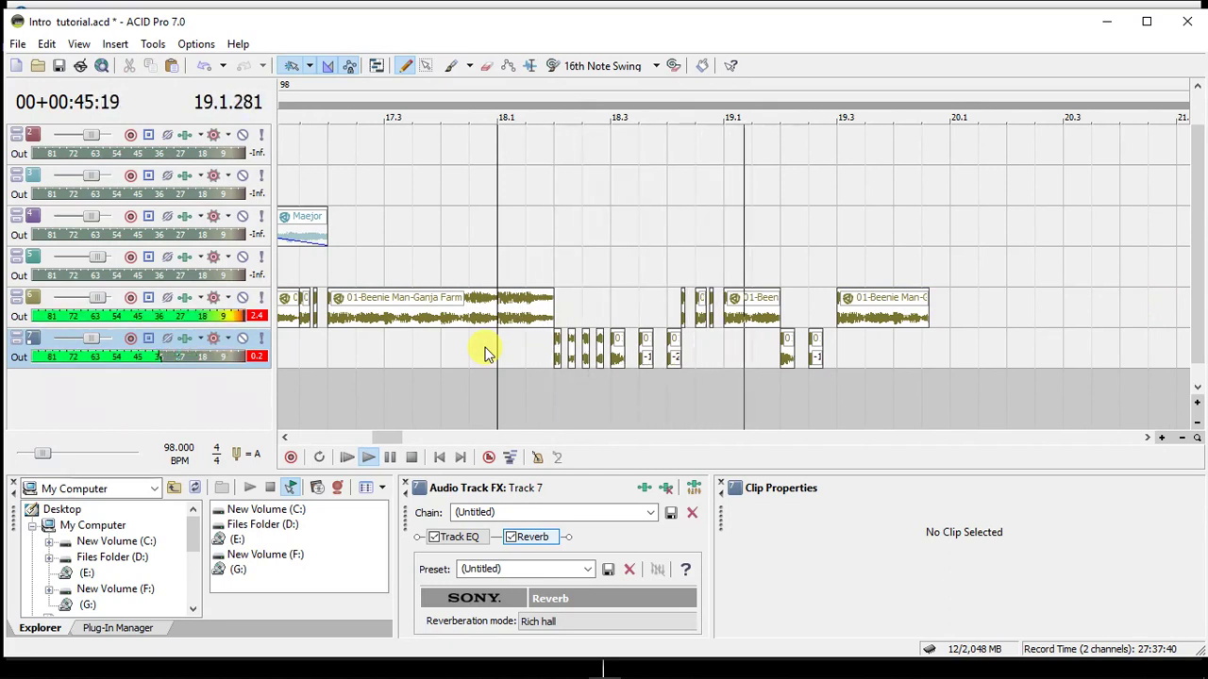
key("space")
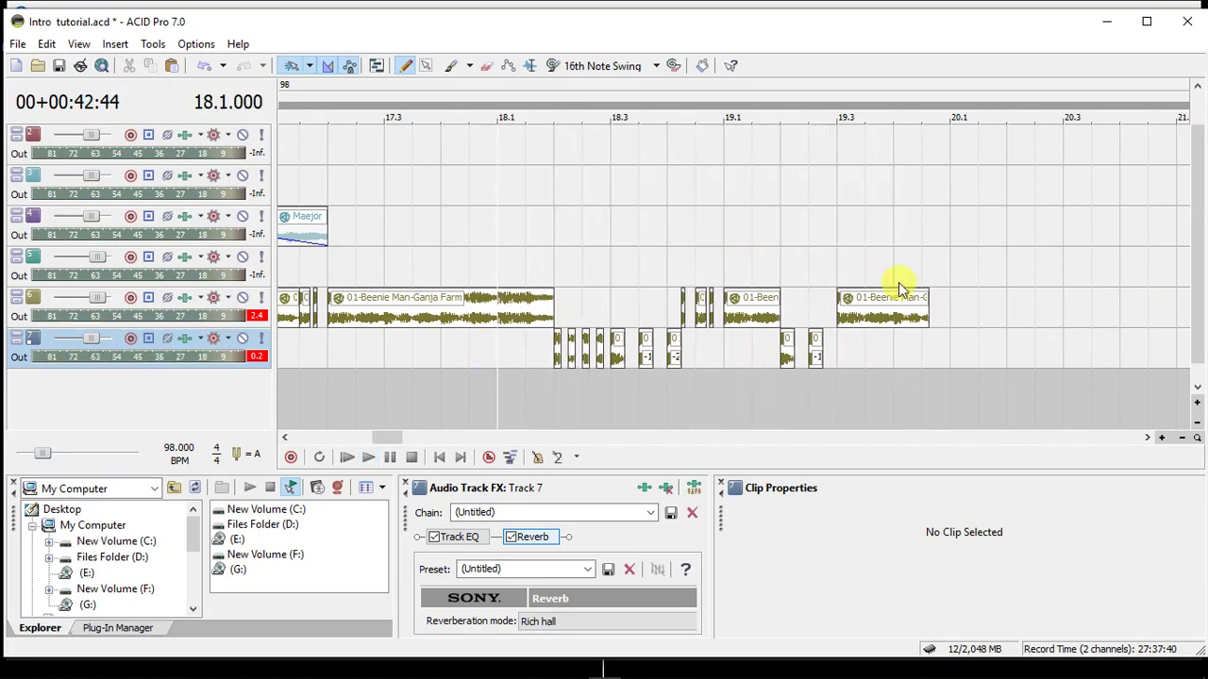
Split the 19.3.000 Ganja Farm event on track 6 at 19.4.000 and 19.4.192, and delete the part after 19.4.192.
left_click(895, 319)
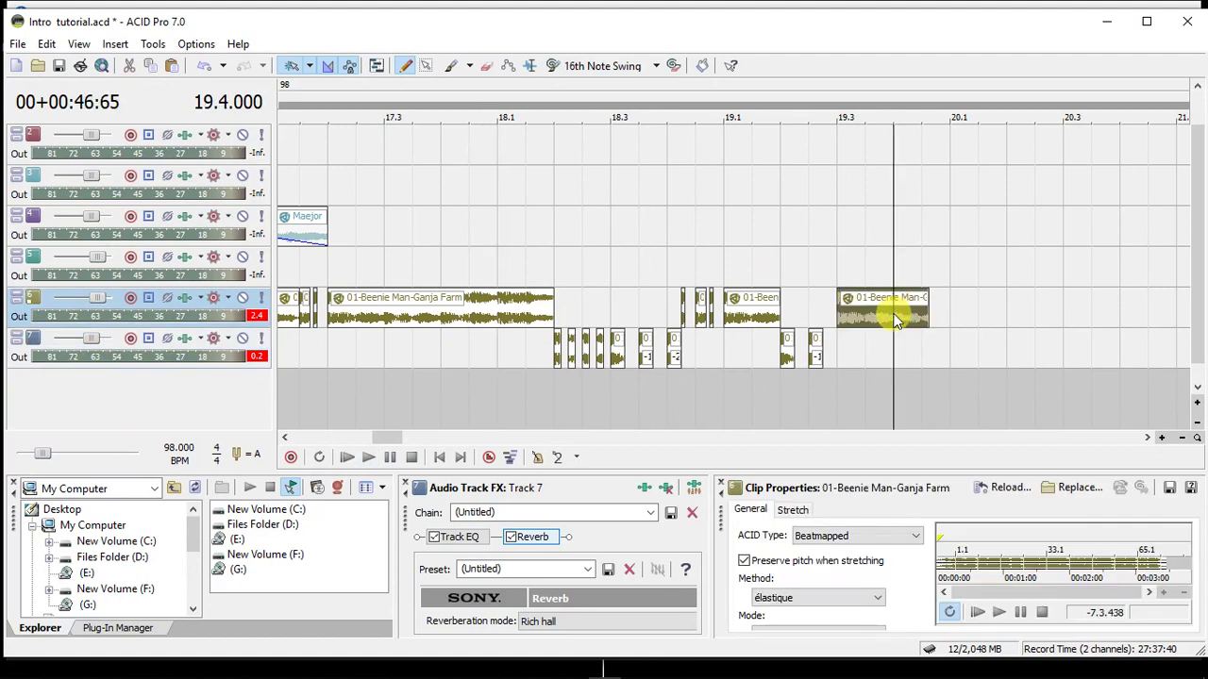
scroll(894, 319, "up", 3)
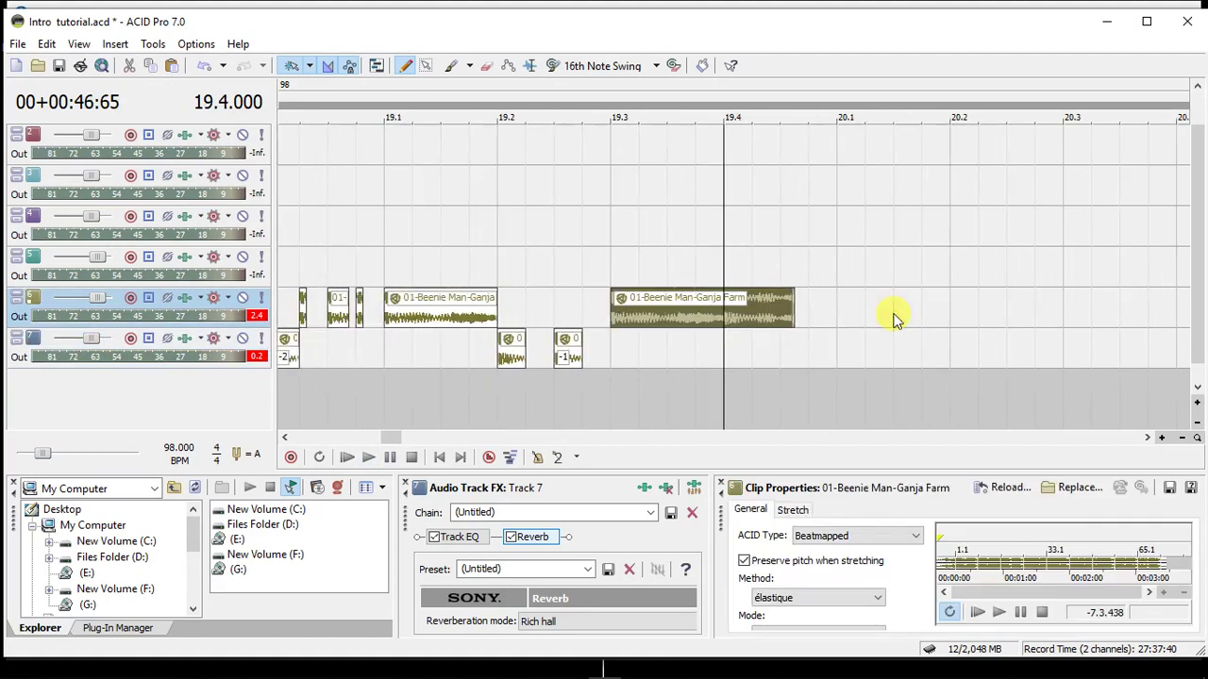
key("s")
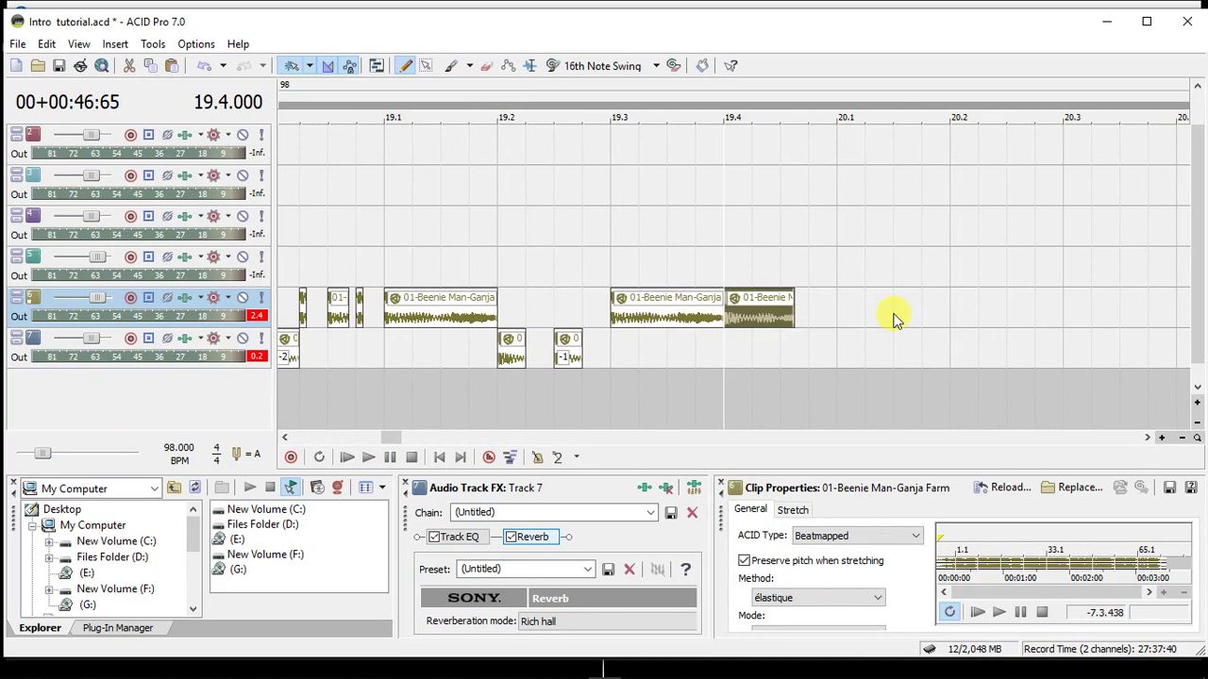
left_click(758, 317)
key("s")
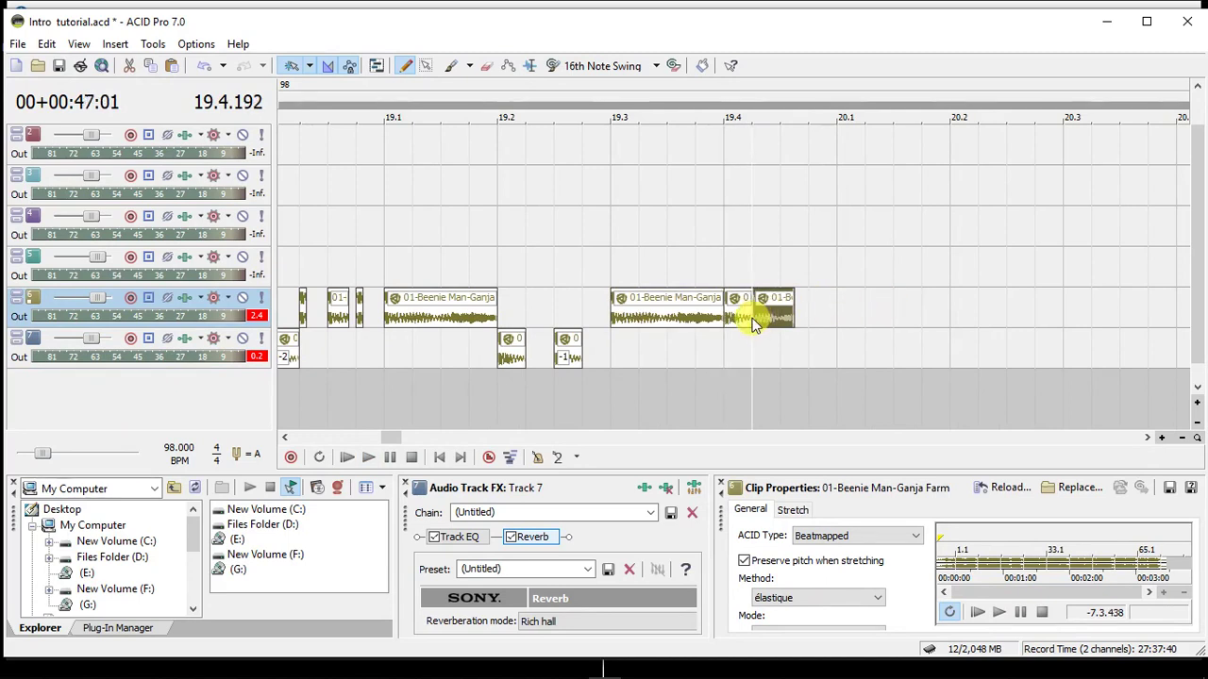
key("Delete")
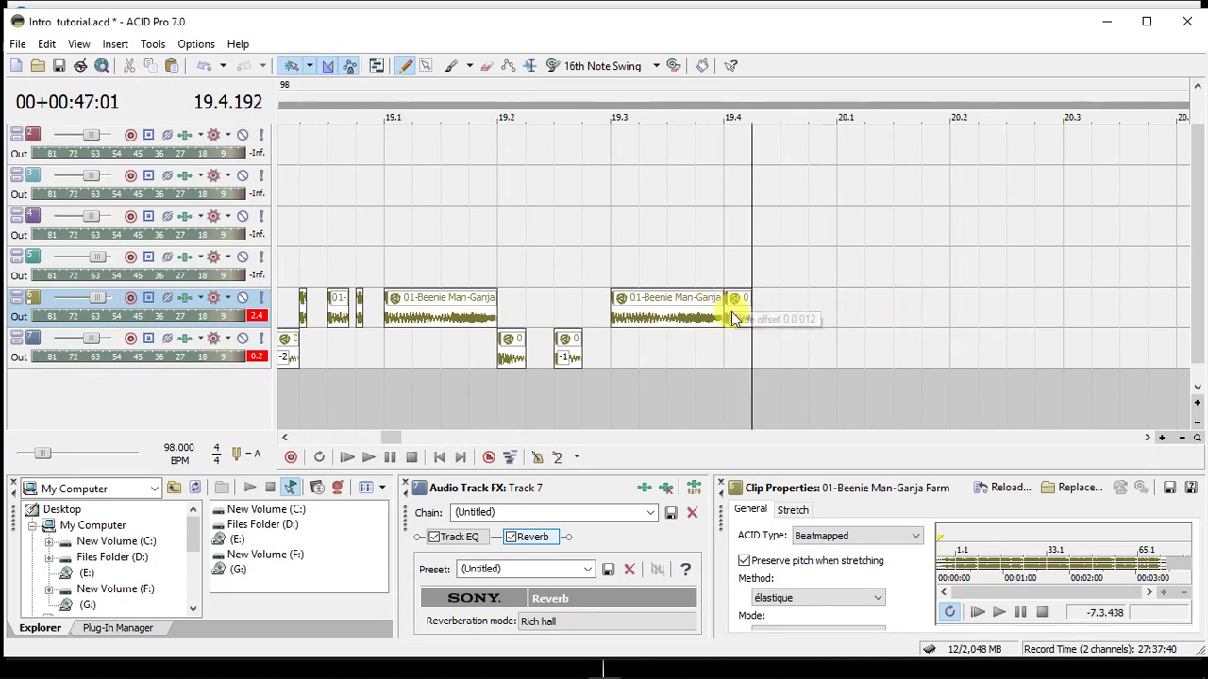
Move the short 19.4.000 slice from track 6 to the same position on a new audio track 8.
left_click(729, 314)
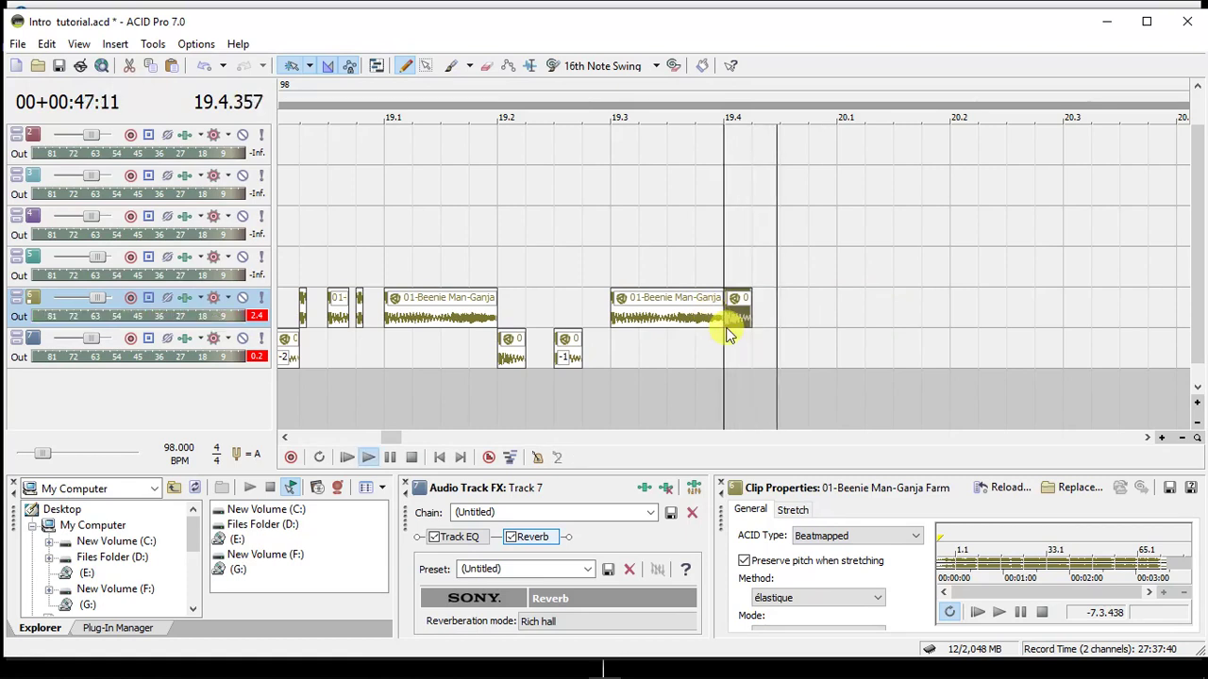
key("Delete")
right_click(728, 386)
left_click(761, 411)
right_click(728, 384)
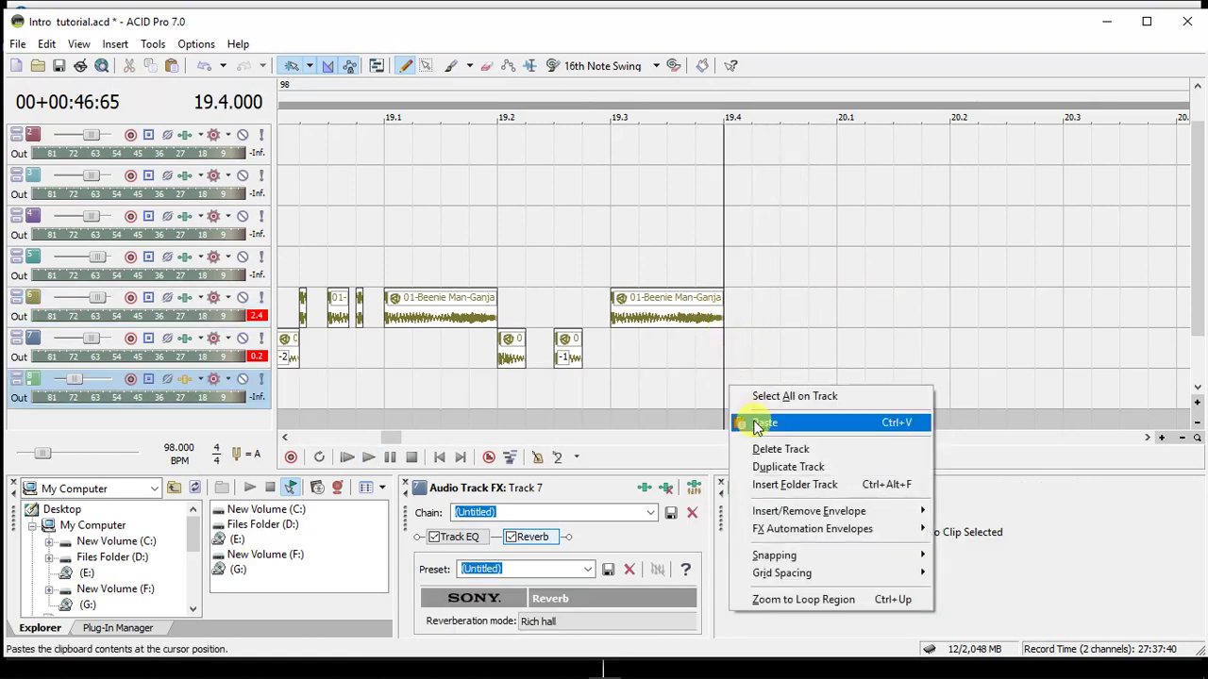
left_click(750, 418)
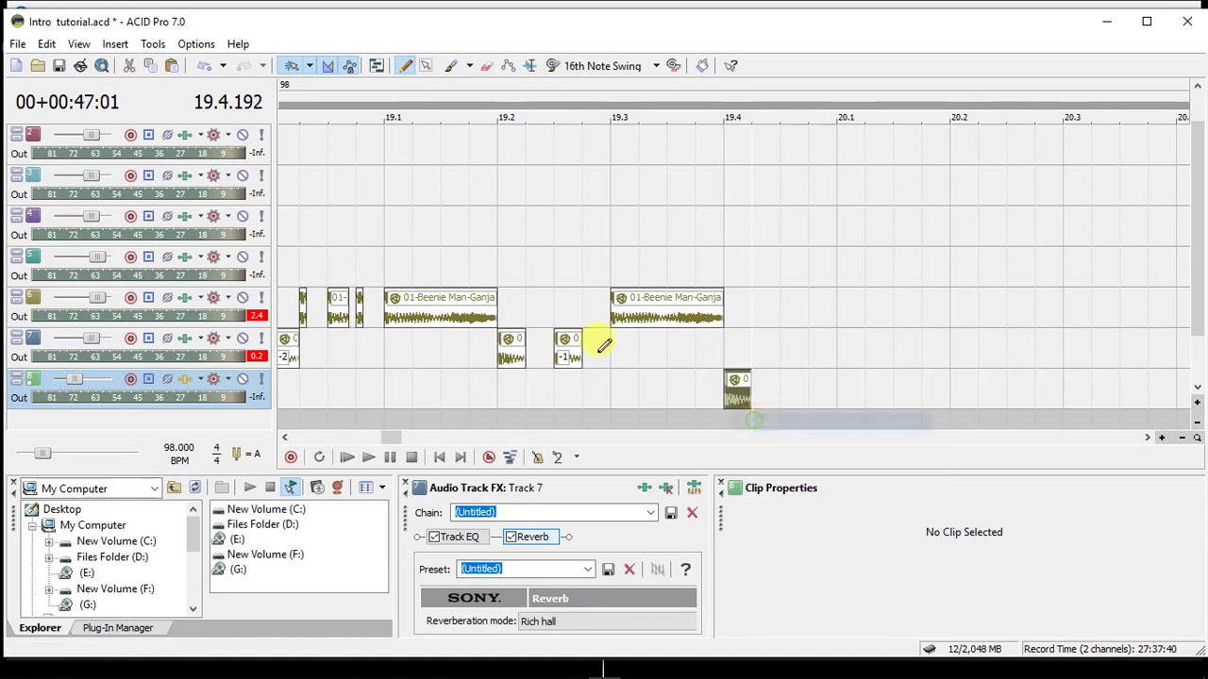
Reset track 8's volume to its default and add the Sony Reverb plug-in to its effects chain.
double_click(72, 377)
right_click(184, 378)
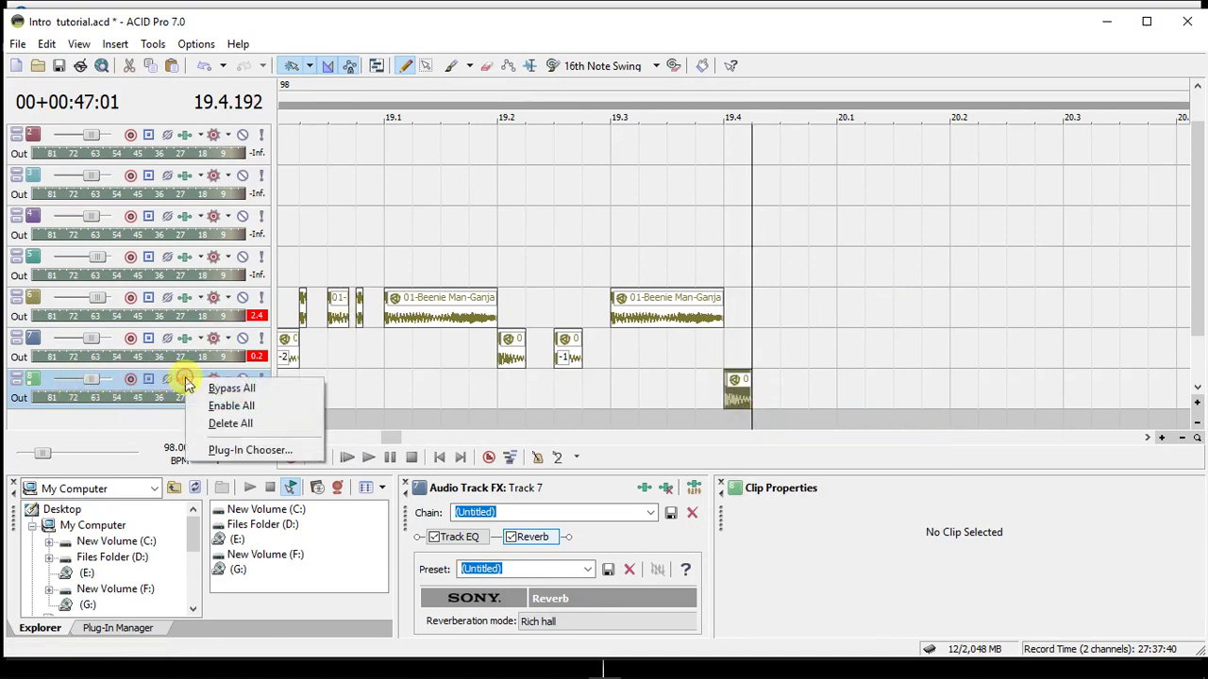
left_click(251, 450)
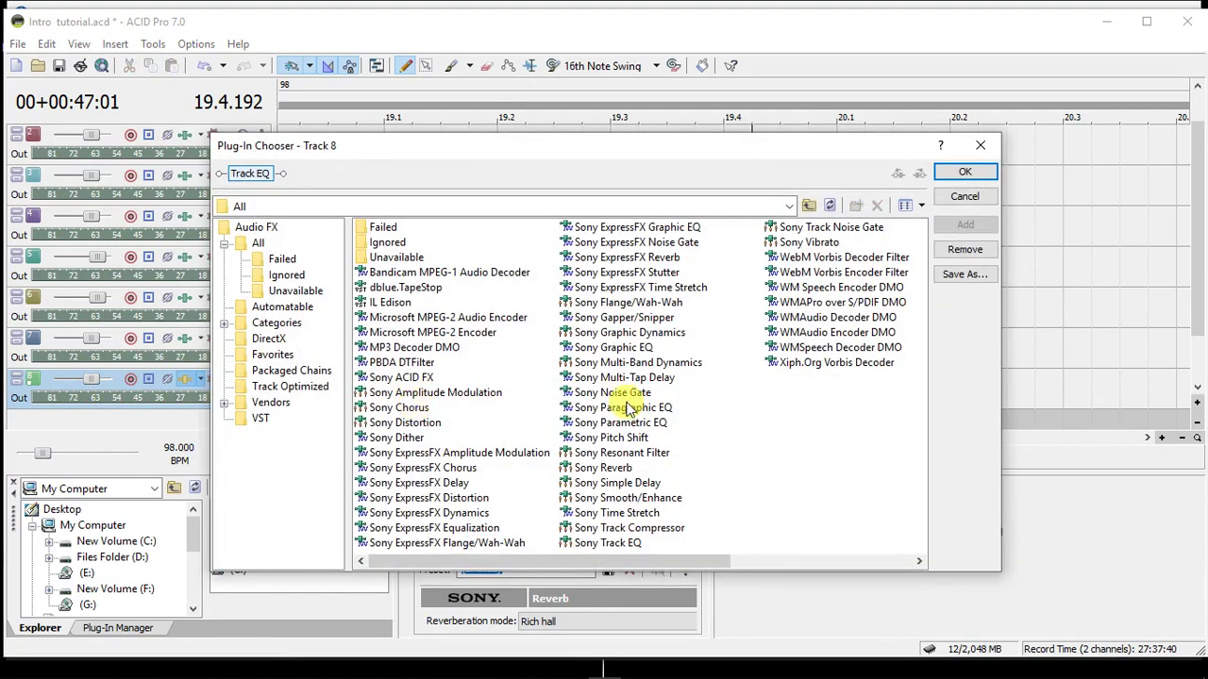
double_click(607, 469)
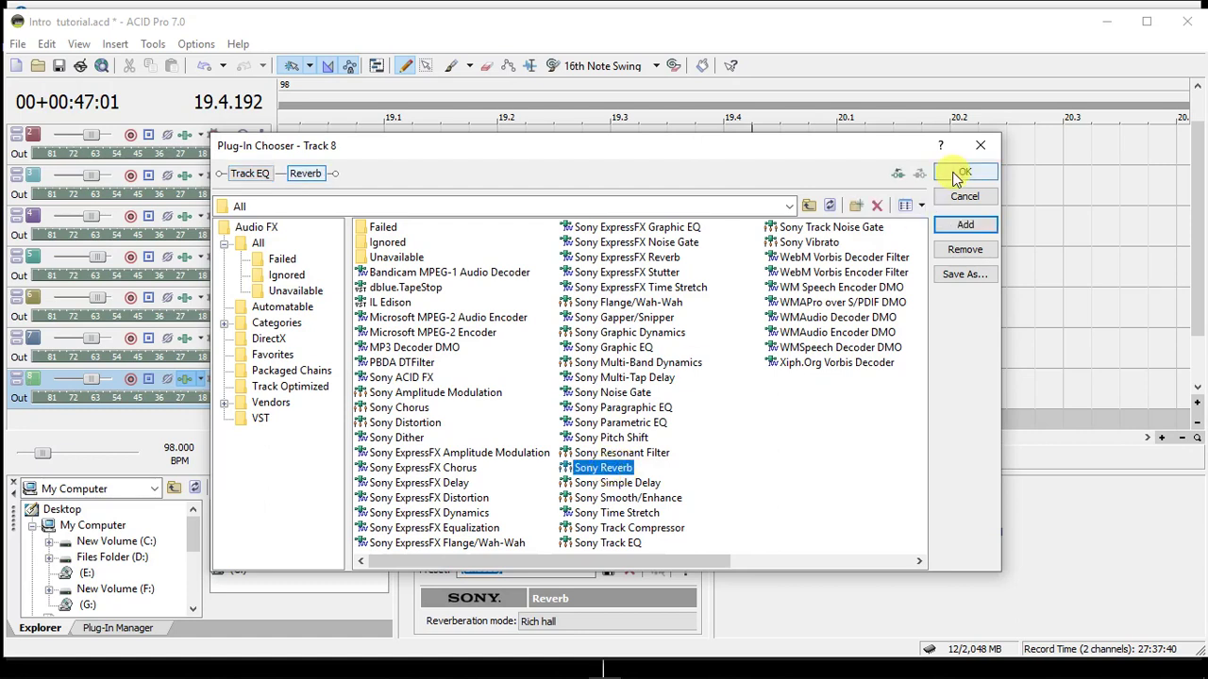
left_click(952, 175)
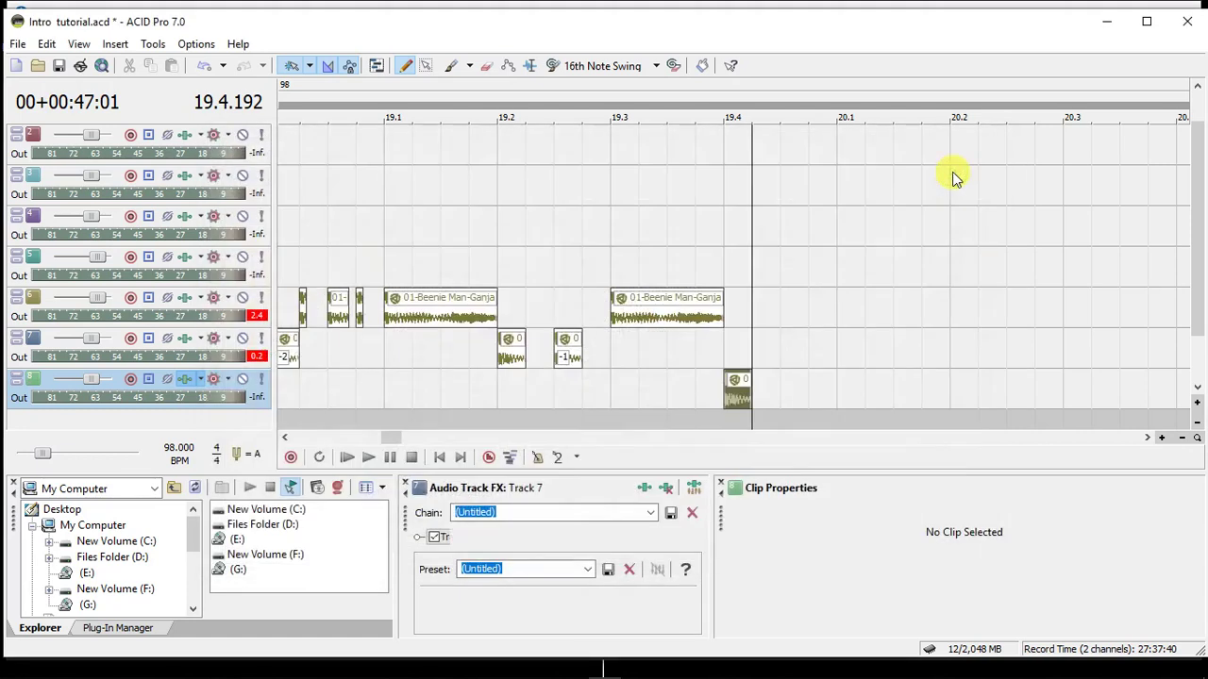
Apply the Metal tank preset to the reverb on track 8.
left_click(588, 570)
left_click(433, 580)
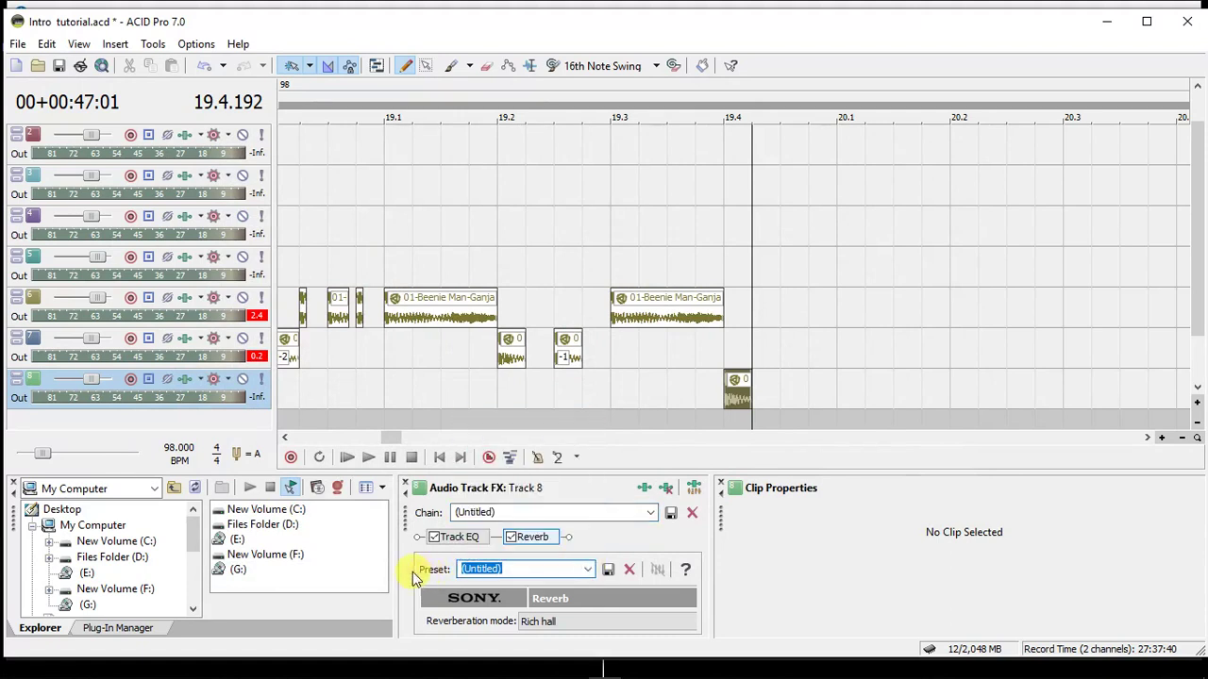
left_click(591, 571)
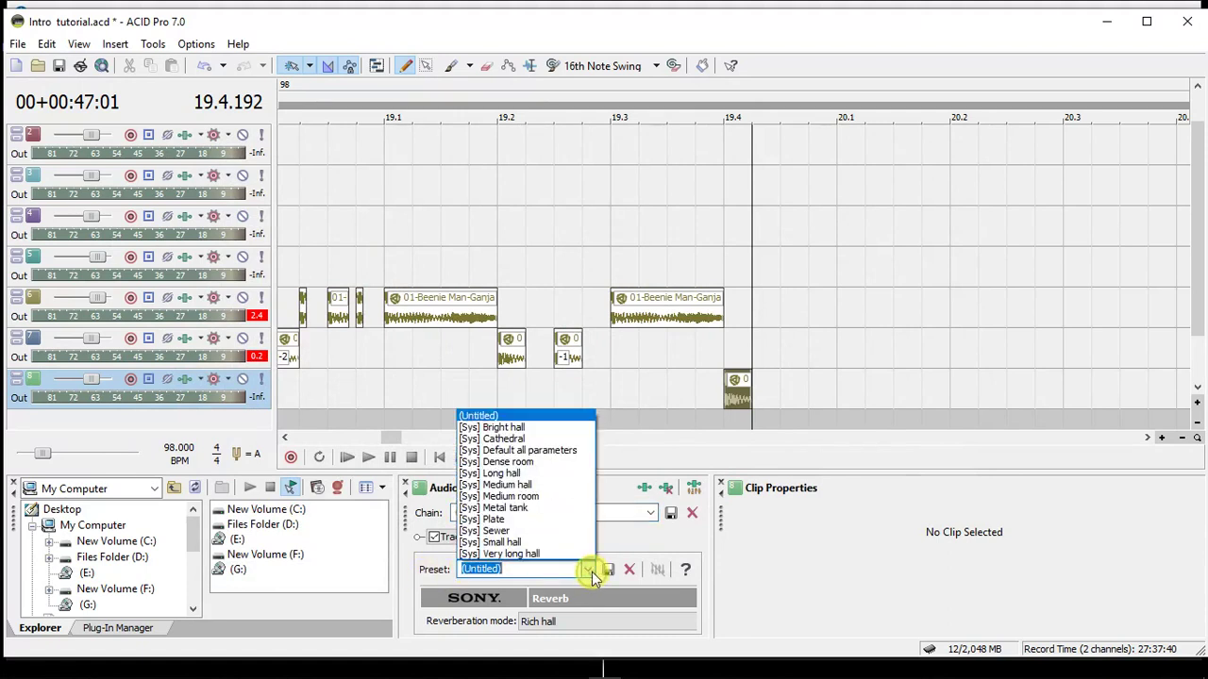
left_click(510, 508)
Play from 17.4.576 to check how the reverb slice at 19.4.000 on track 8 fits the sequence.
left_click(728, 395)
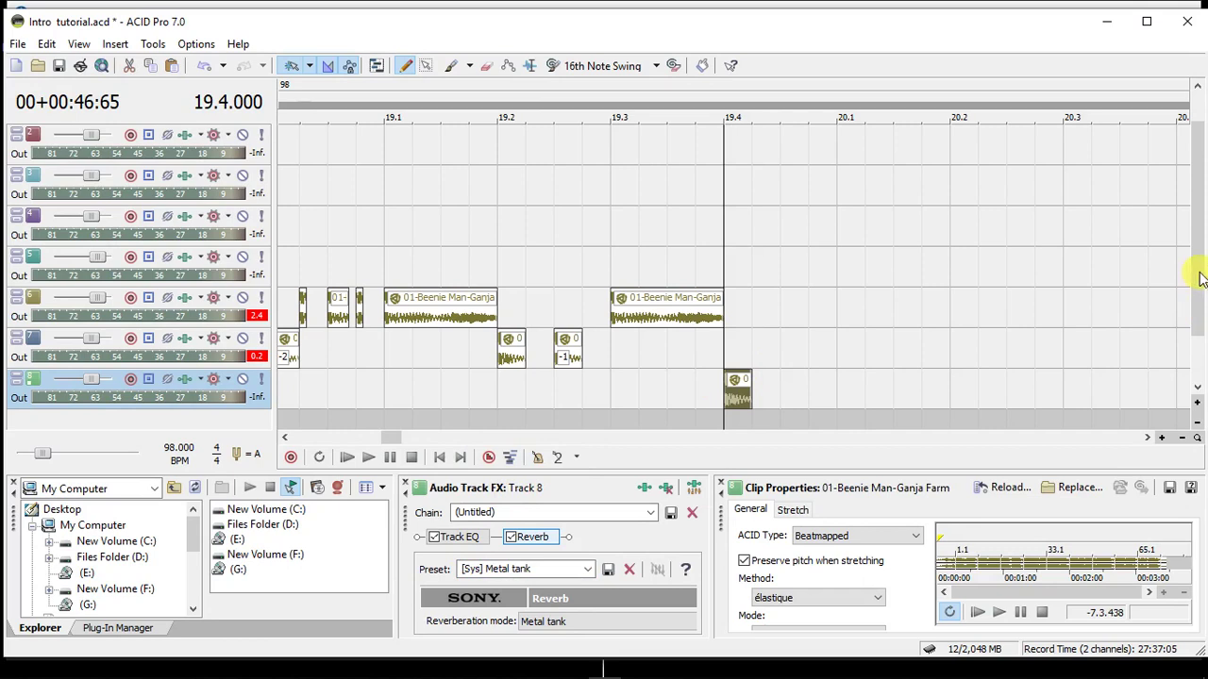
left_click_drag(1196, 270, 1196, 337)
left_click(387, 316)
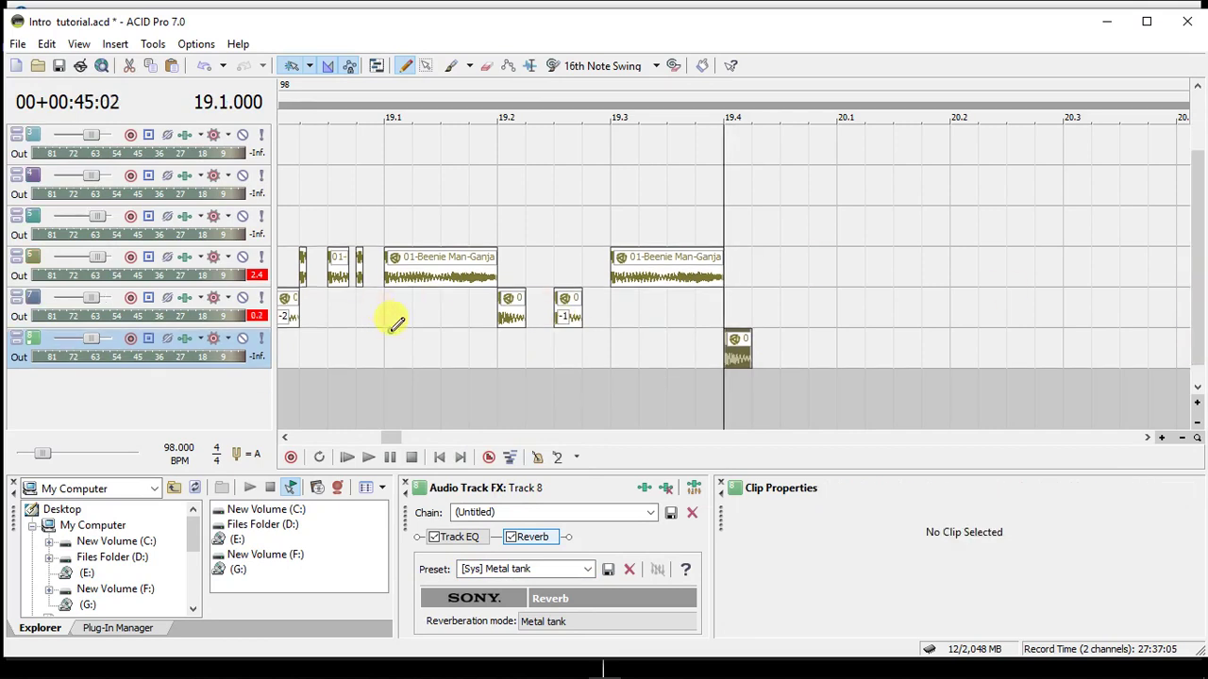
scroll(385, 330, "down", 1)
left_click(367, 345)
key("space")
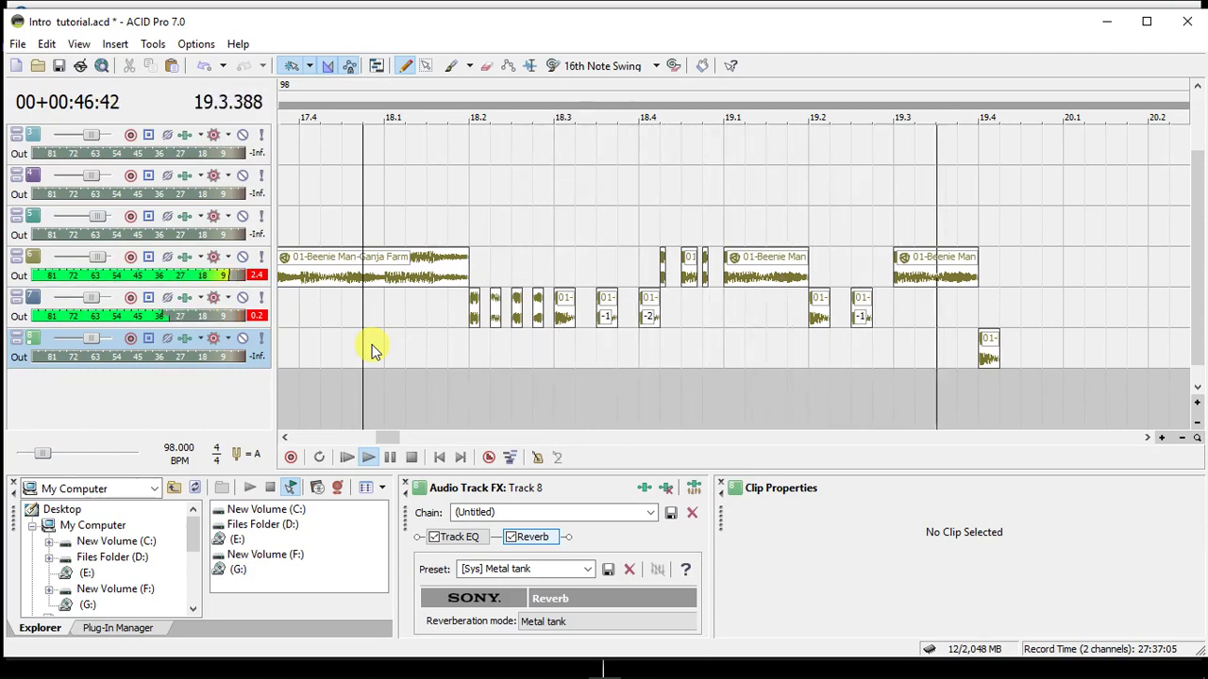
key("space")
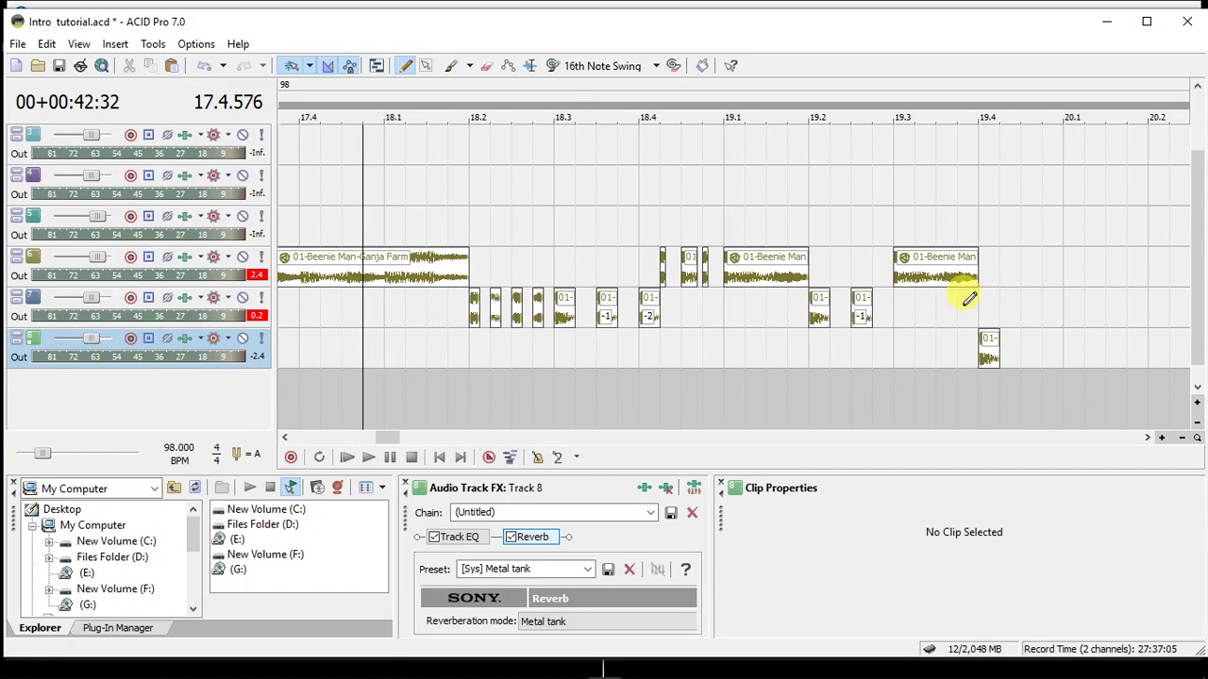
Play from the track 7 slice at 19.2.000 to check the ending section.
left_click(983, 345)
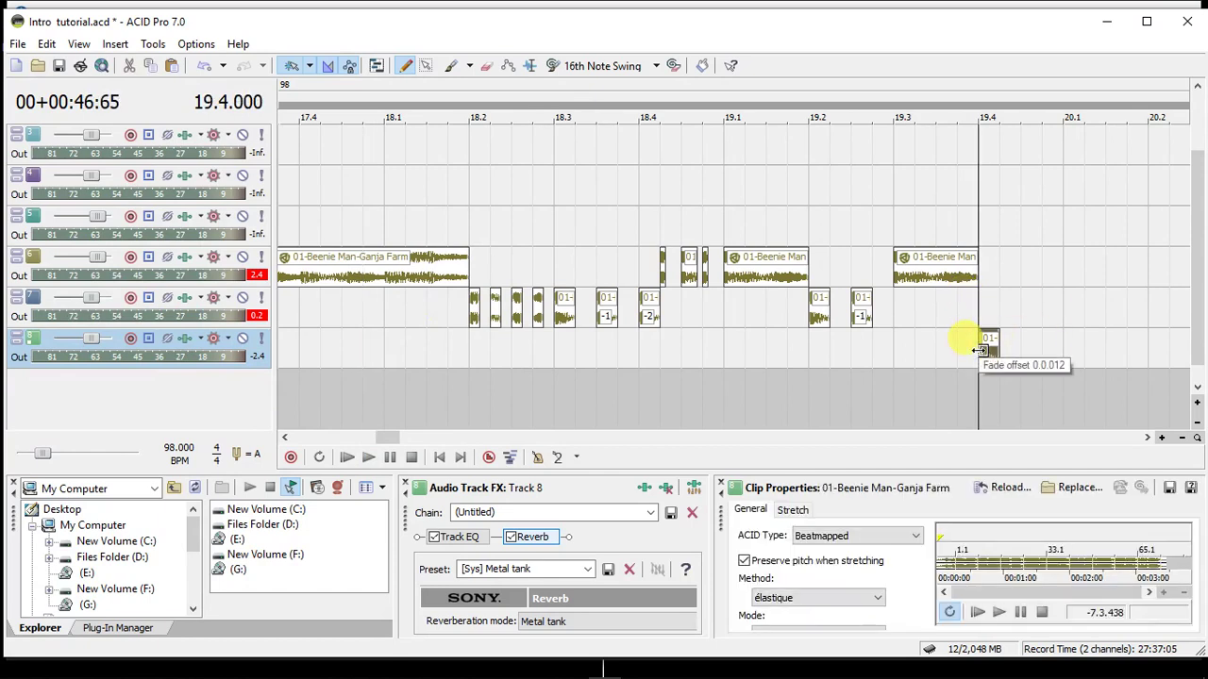
left_click(808, 322)
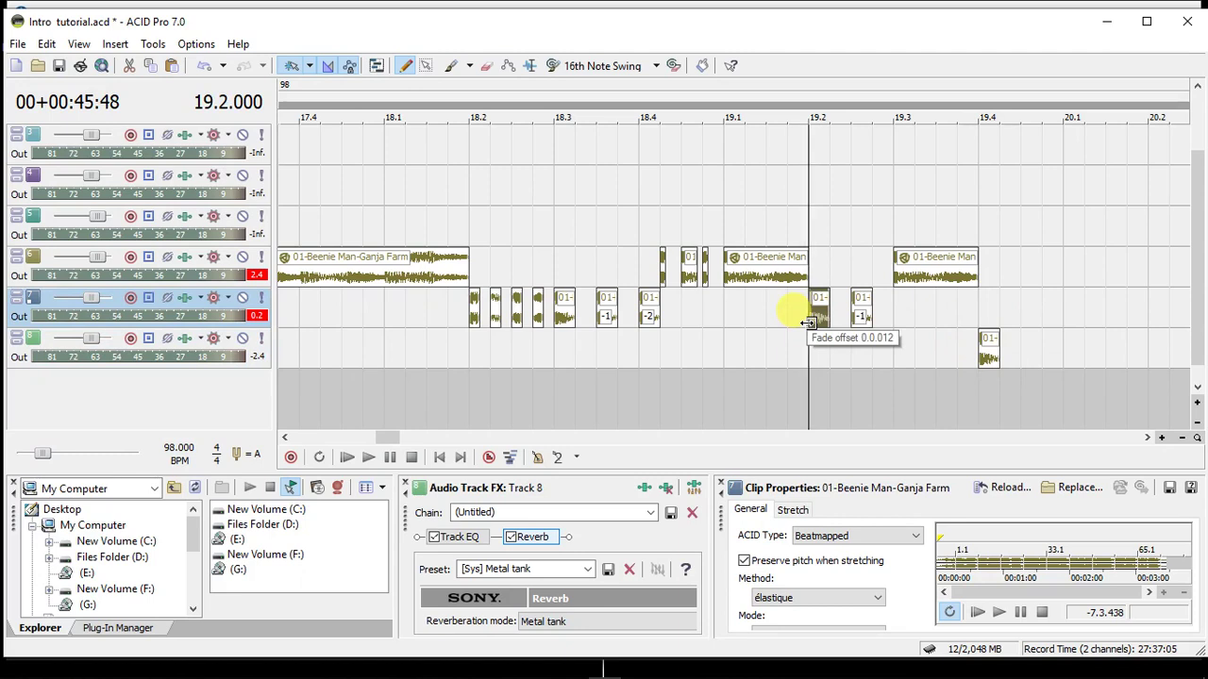
key("space")
key("space")
key("space")
key("space")
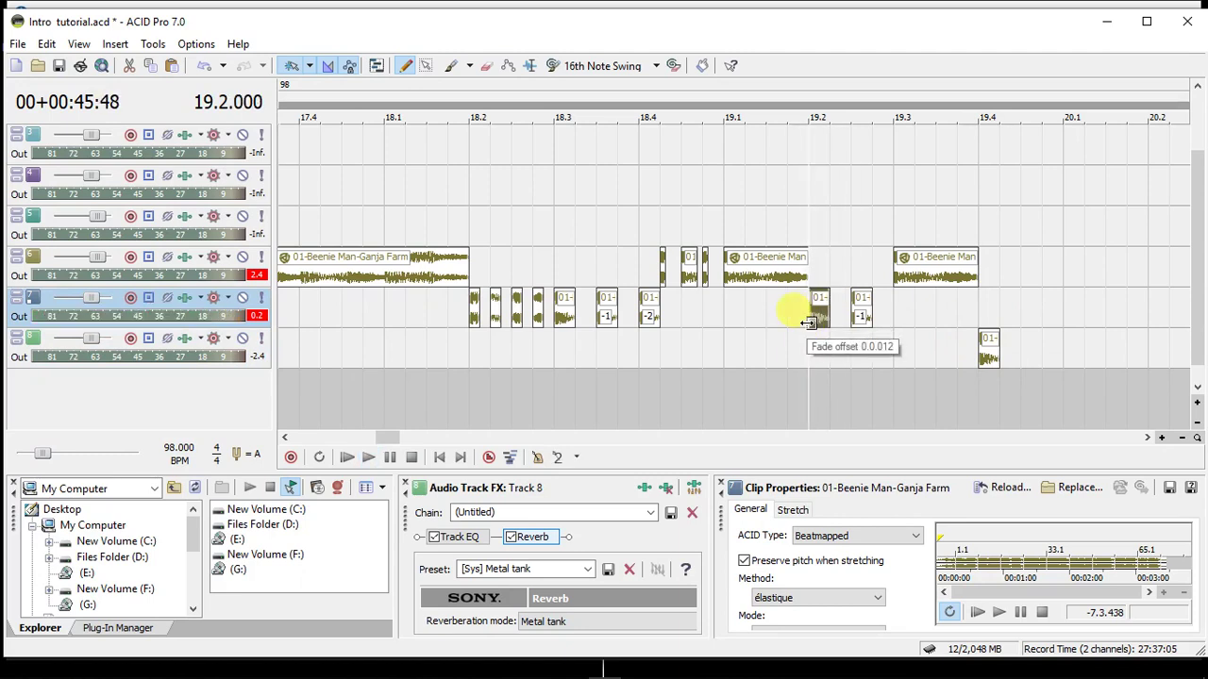
left_click(806, 309)
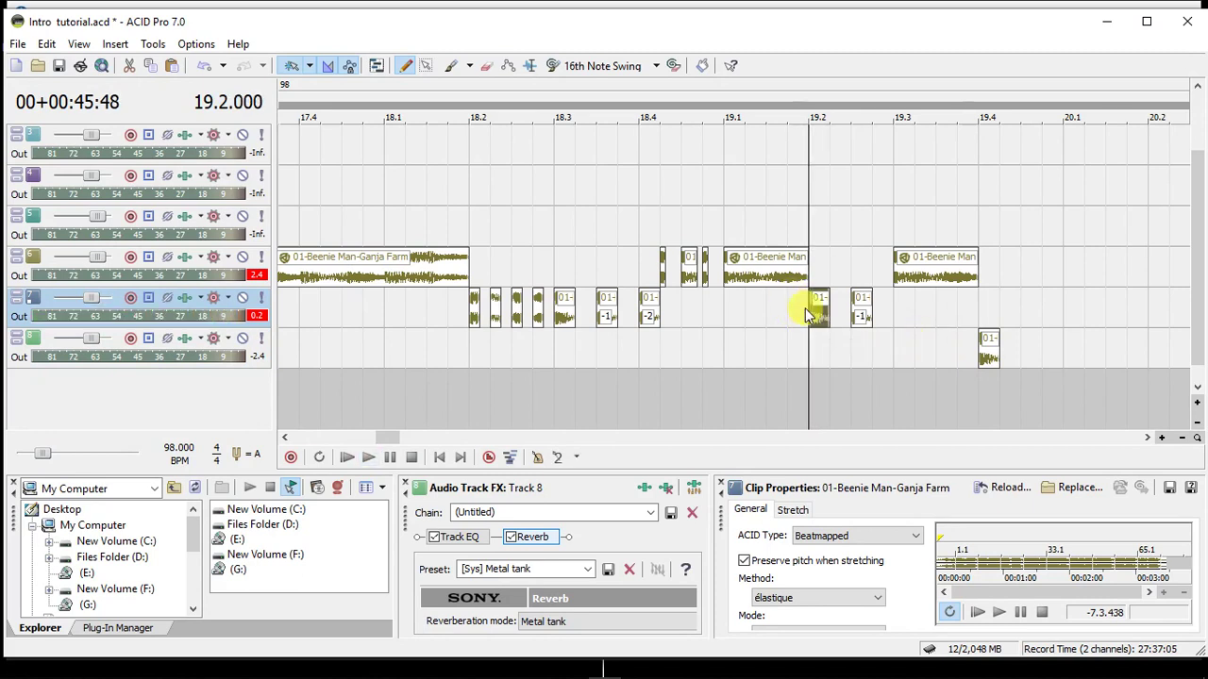
Play the reverb slice at 19.4.000 on track 8 to check how the sequence ends.
left_click(981, 357)
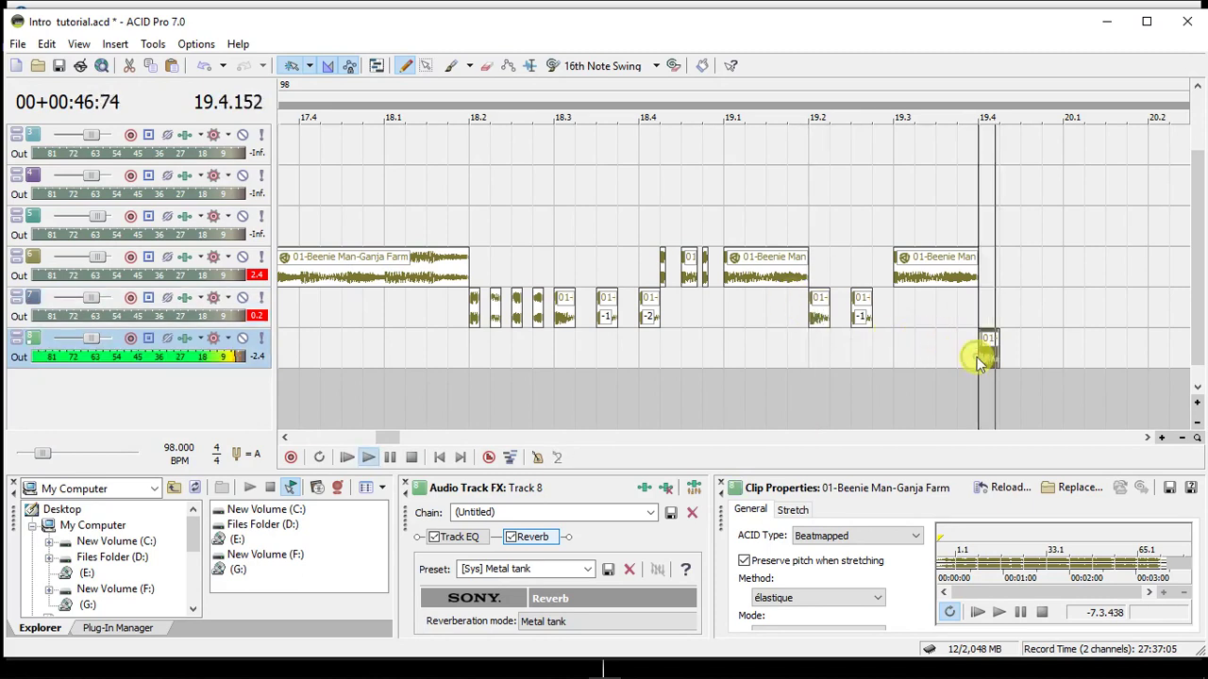
scroll(976, 357, "down", 1)
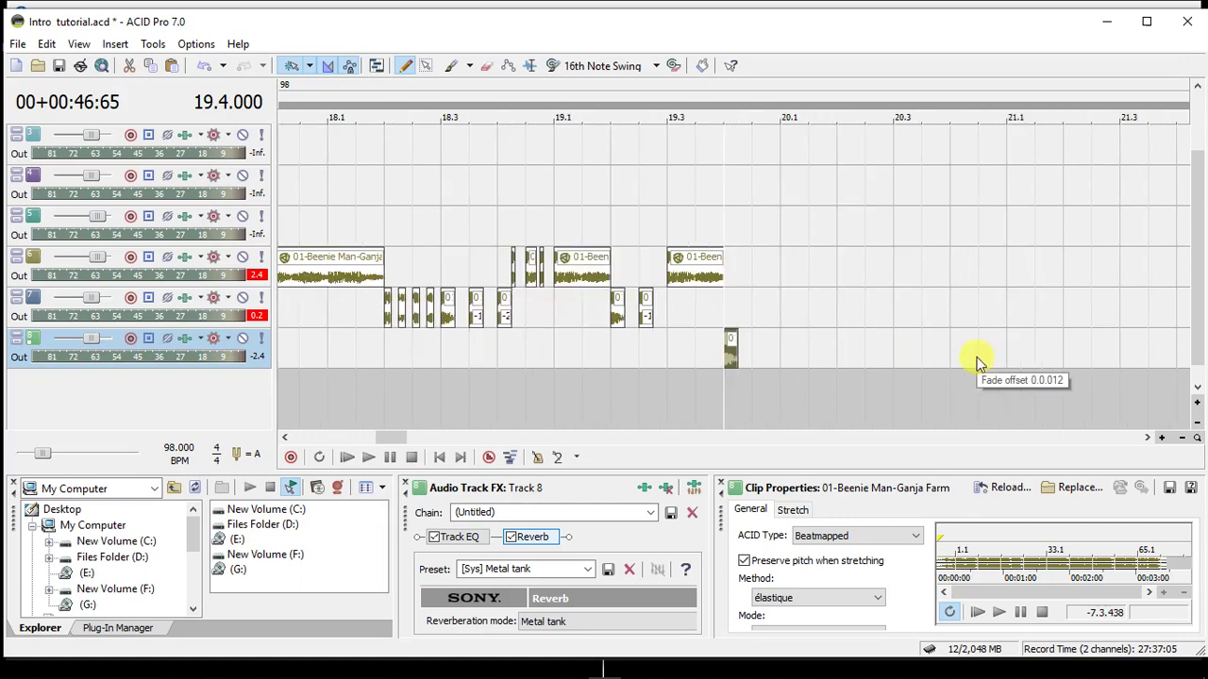
scroll(976, 357, "down", 1)
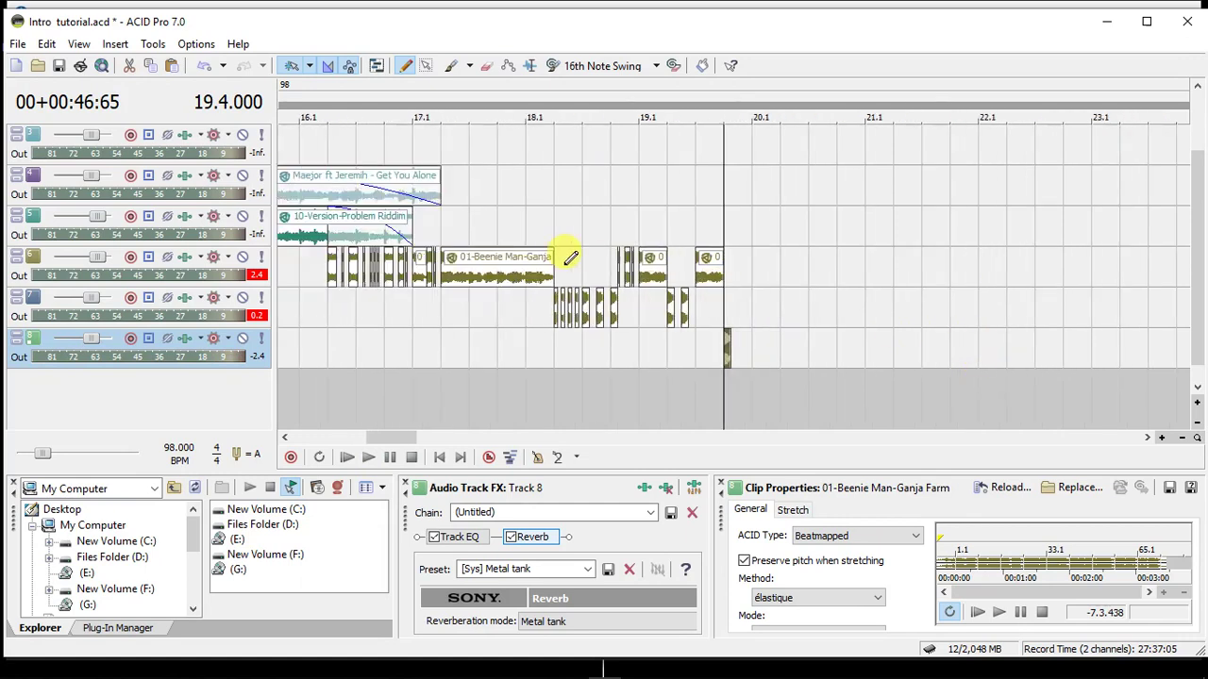
Copy the Ganja Farm slice at 19.3.000 on track 6 and place the copy at 20.2.000 on the same track.
left_click(452, 274)
left_click(709, 274)
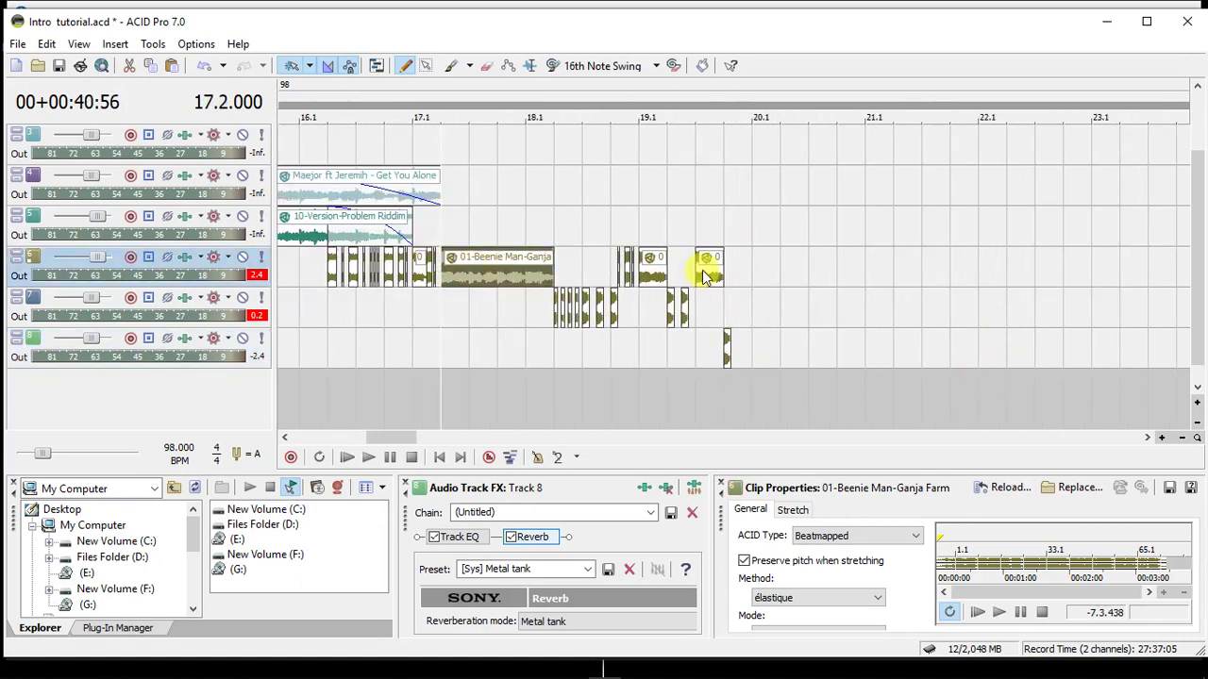
left_click_drag(711, 279, 760, 277)
scroll(755, 283, "up", 2)
scroll(755, 282, "up", 2)
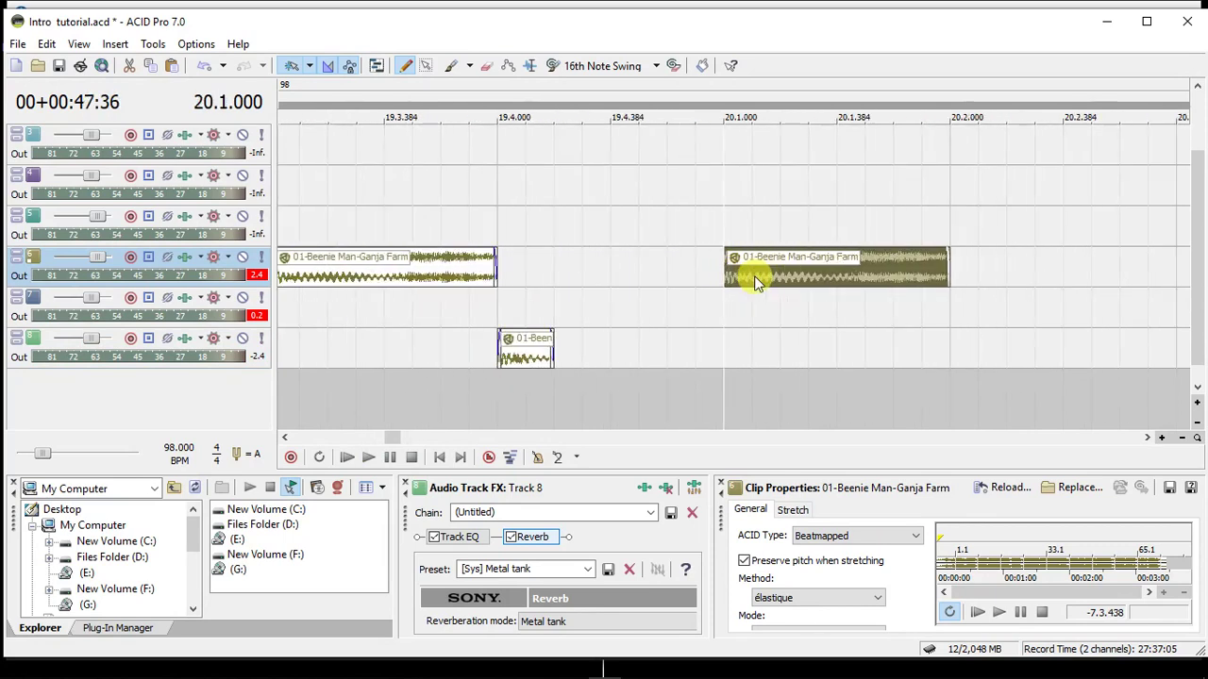
left_click_drag(741, 281, 978, 276)
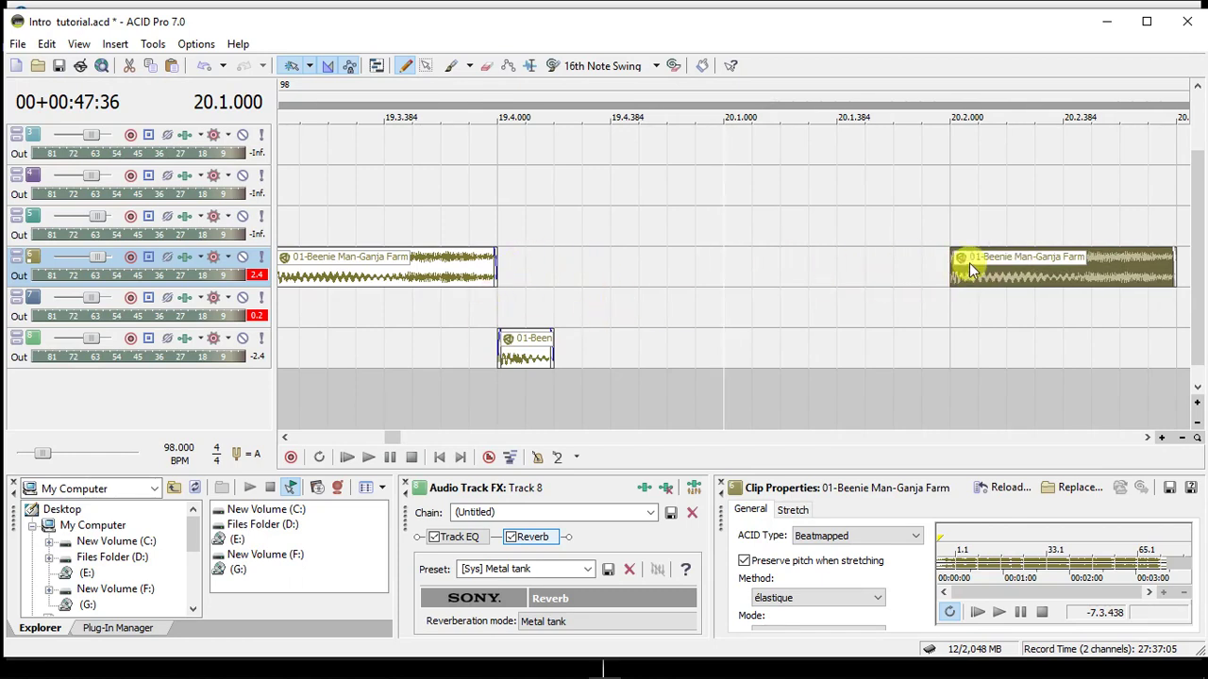
Extend the copied track 6 slice's start to uncover earlier audio, set its start at about 20.1.384, and play it.
left_click_drag(952, 266, 507, 236)
left_click_drag(540, 279, 834, 272)
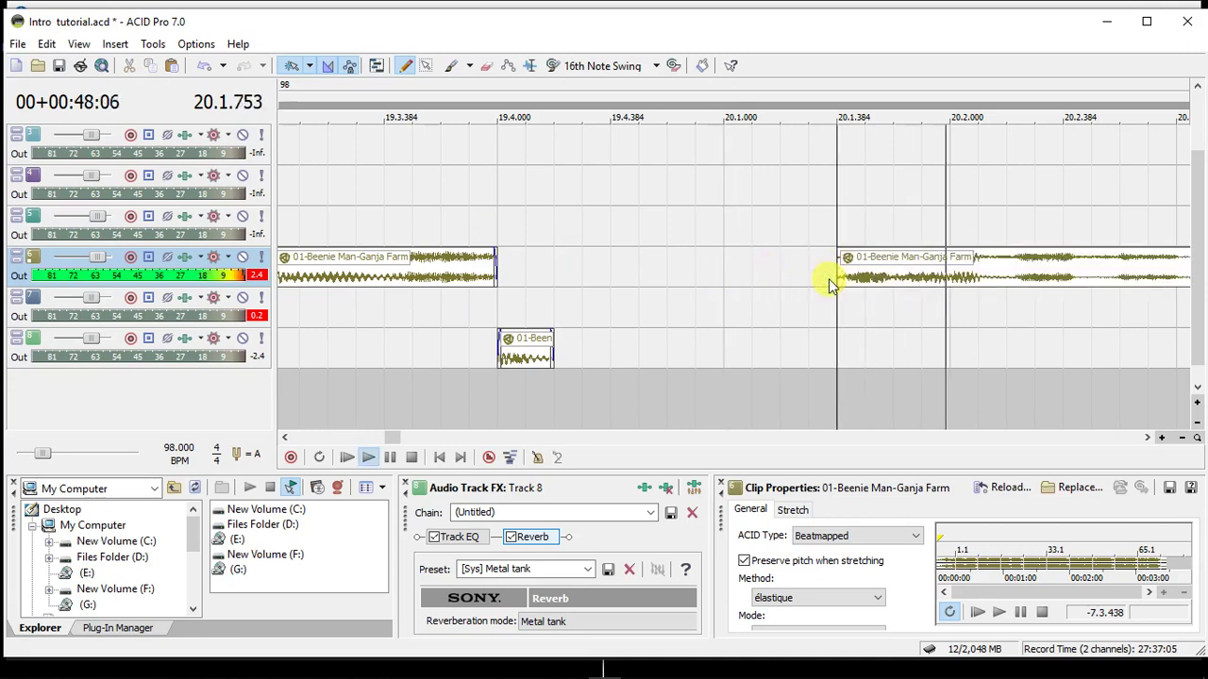
scroll(828, 278, "down", 2)
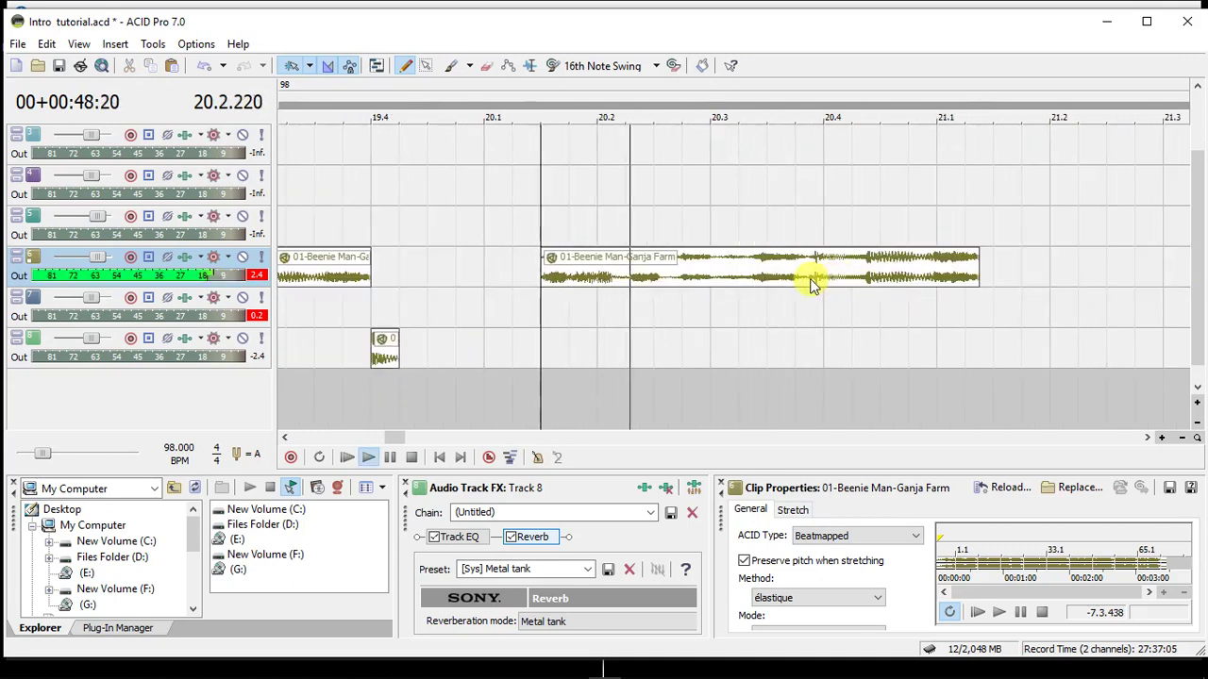
Split the last Beenie Man-Ganja Farm clip at 20.3.336 and delete the part before the cut.
key("space")
left_click(761, 282)
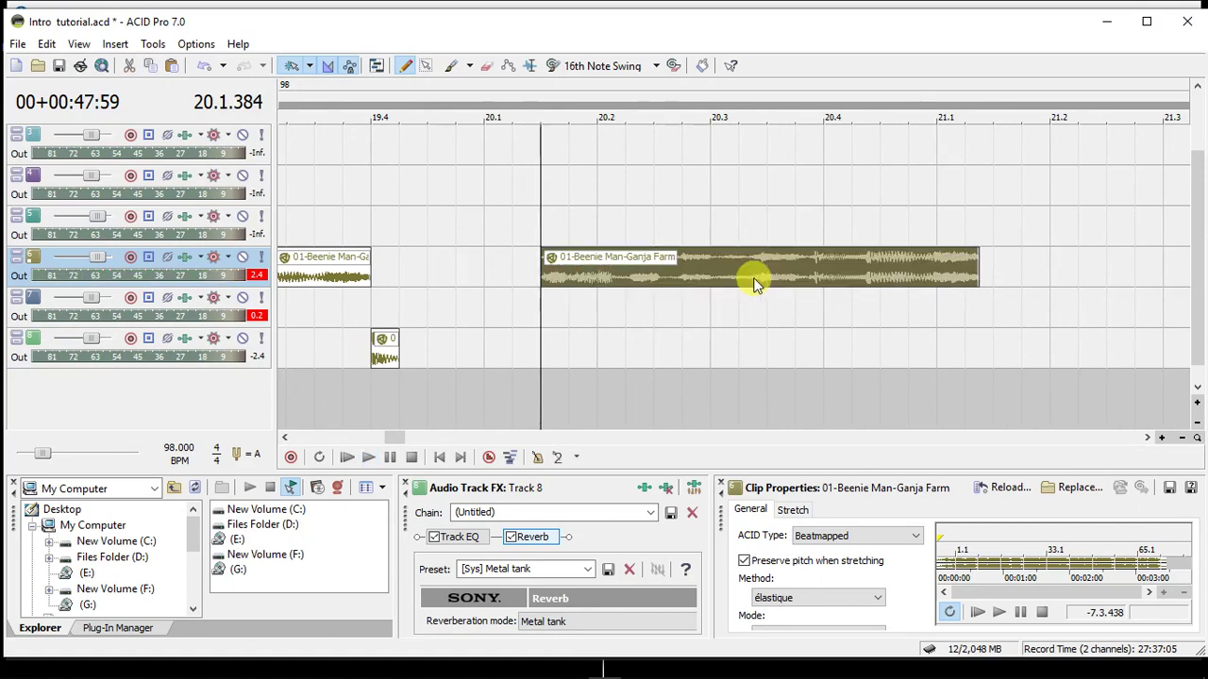
scroll(754, 282, "up", 3)
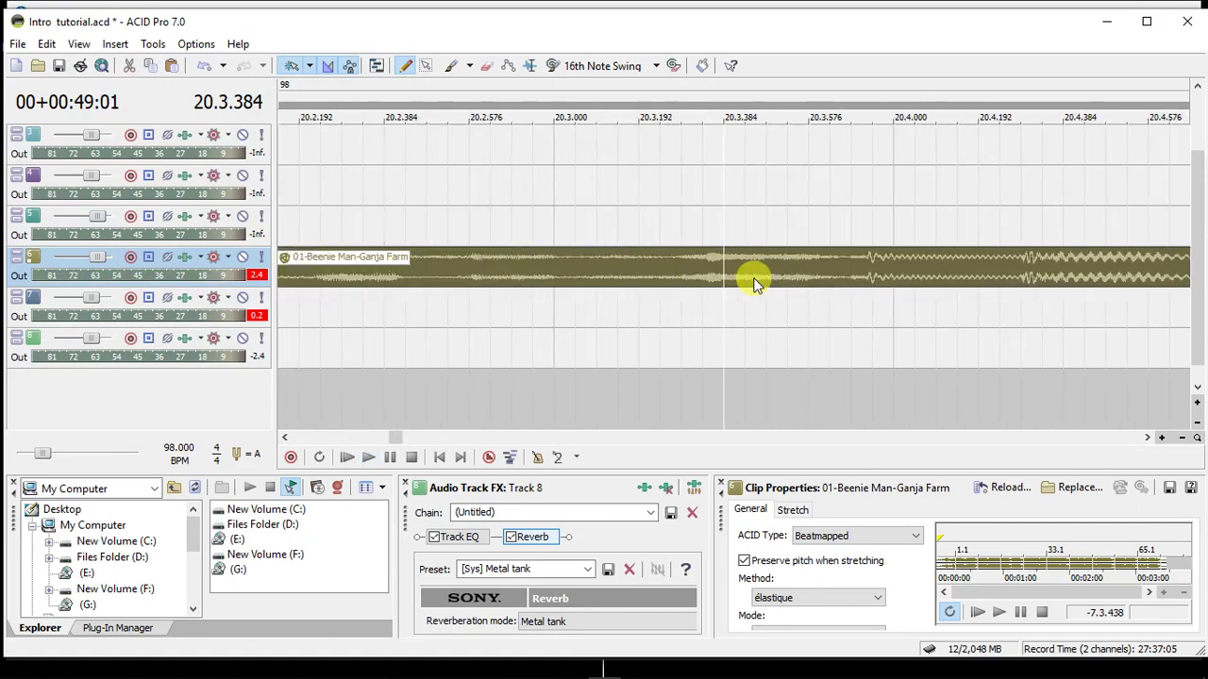
left_click(701, 281)
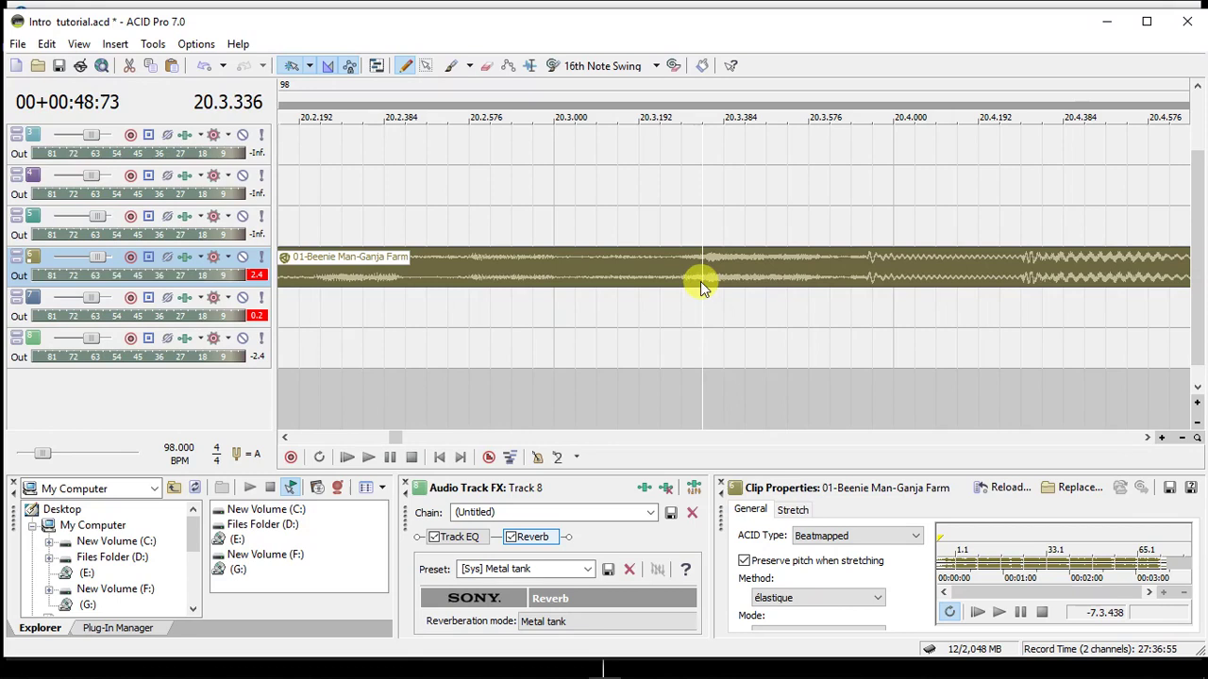
key("s")
left_click(647, 270)
key("Delete")
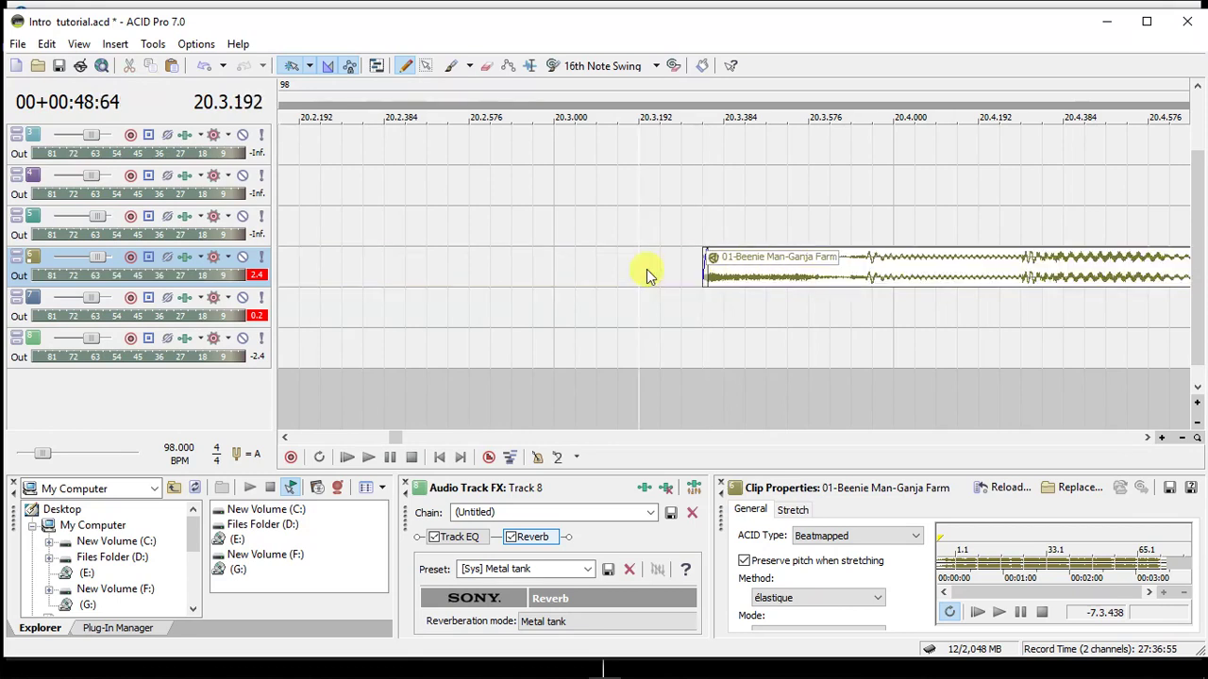
Audition the remaining clip from 20.4.288 and move the clip so it starts at 20.1.000.
left_click(766, 281)
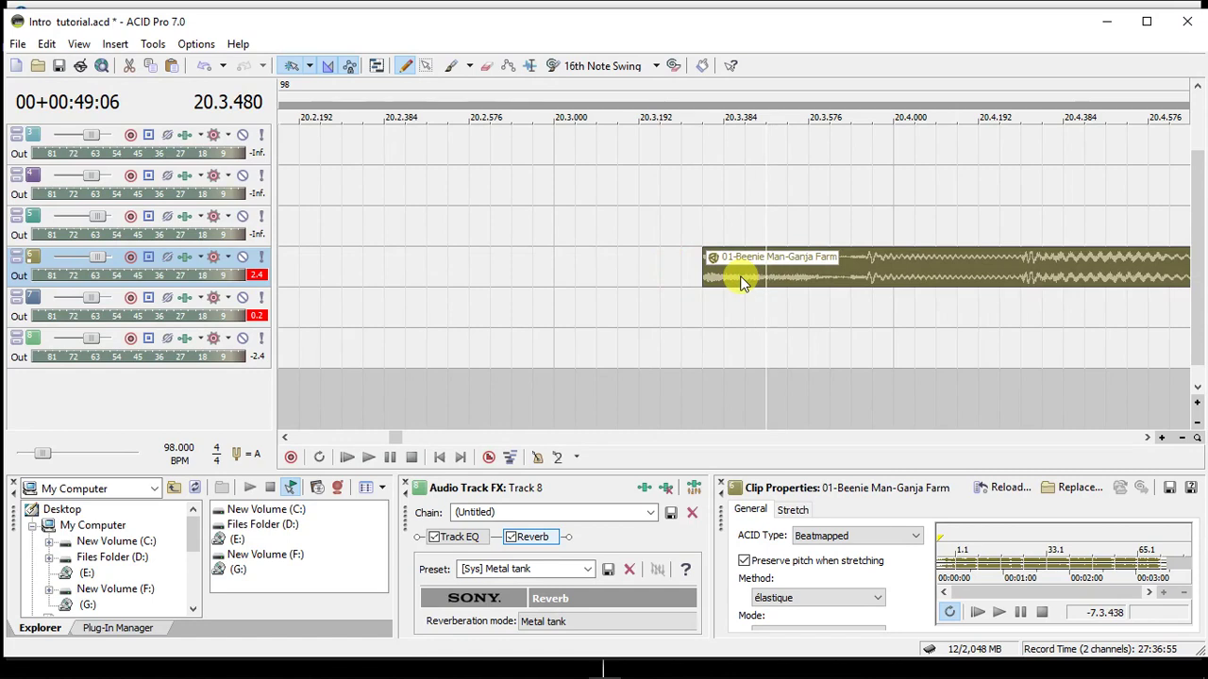
scroll(1009, 284, "down", 2)
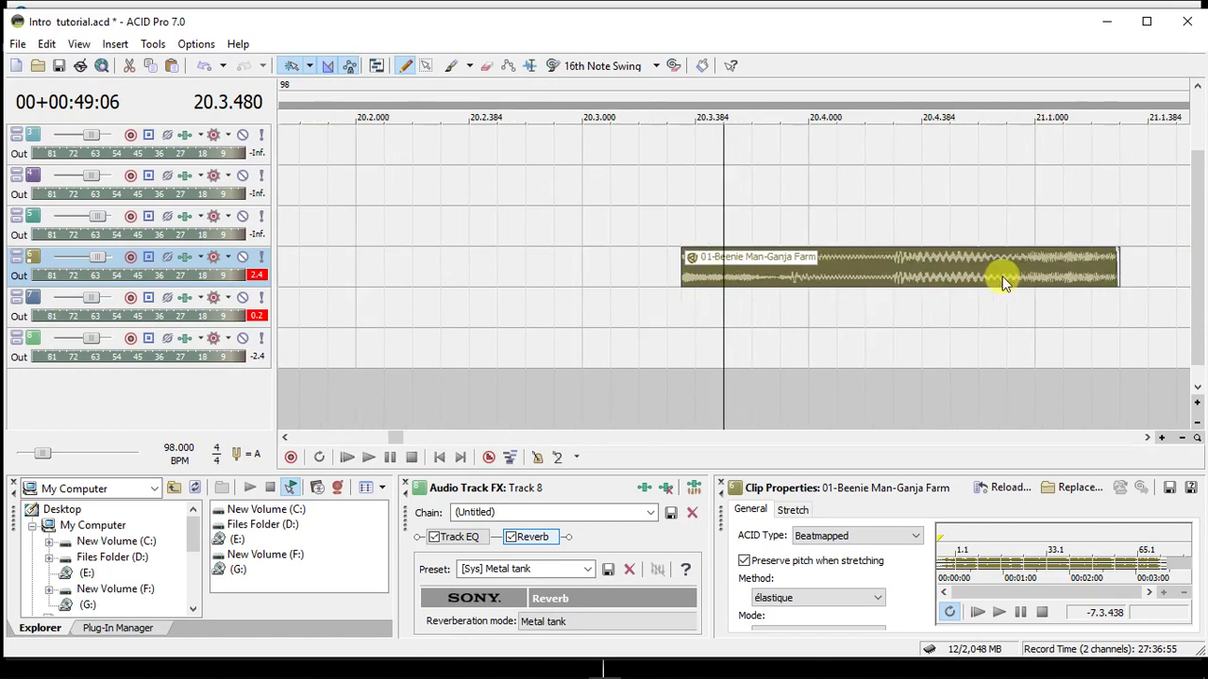
left_click(888, 279)
key("space")
key("space")
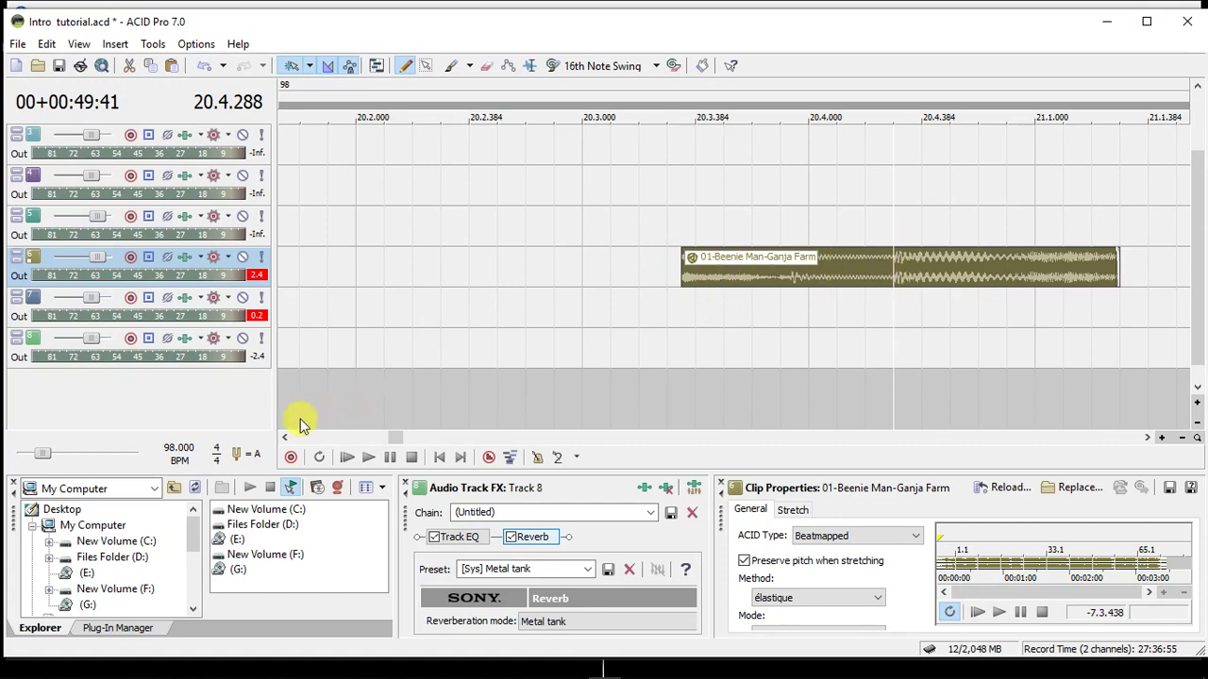
left_click(285, 438)
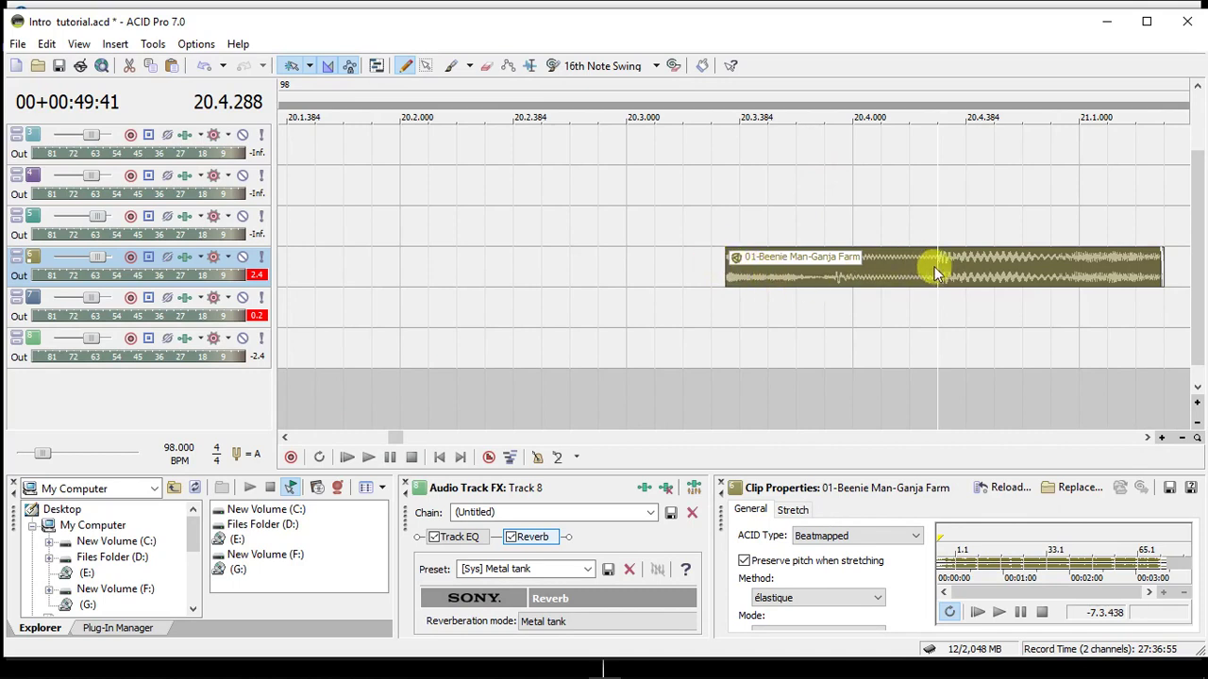
left_click_drag(939, 274, 883, 268)
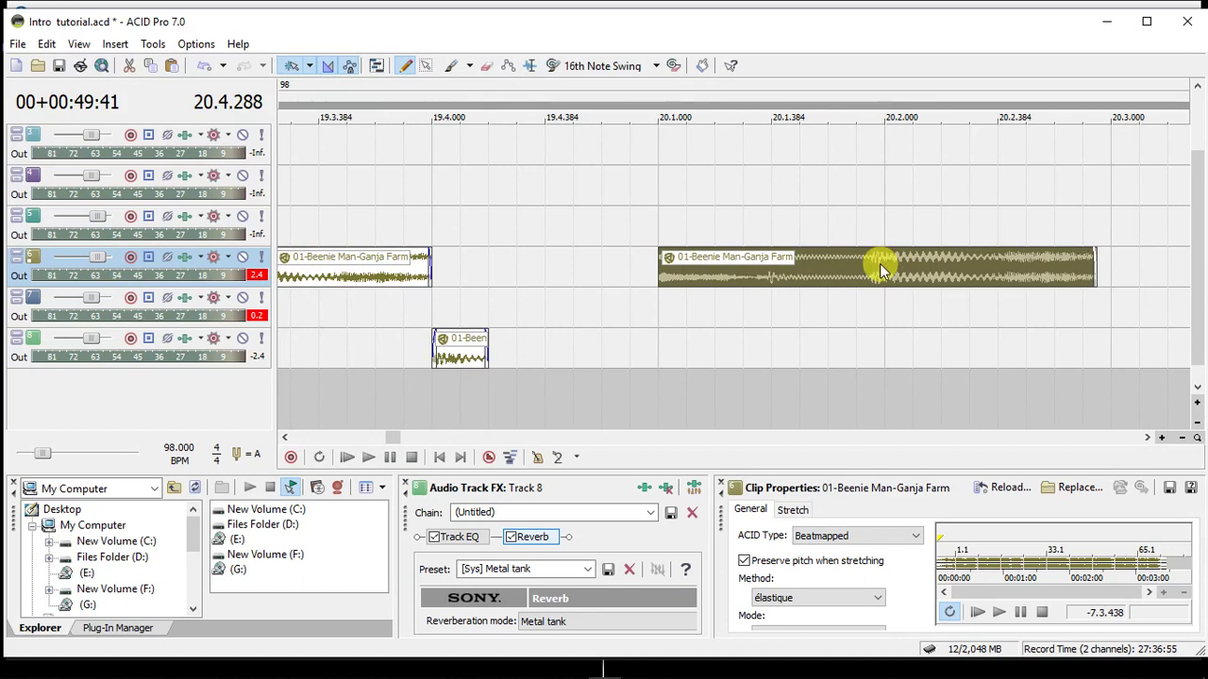
Trim the clip's start to 20.2.000, split it at 20.2.048 and delete the short leading piece.
left_click_drag(665, 268, 912, 283)
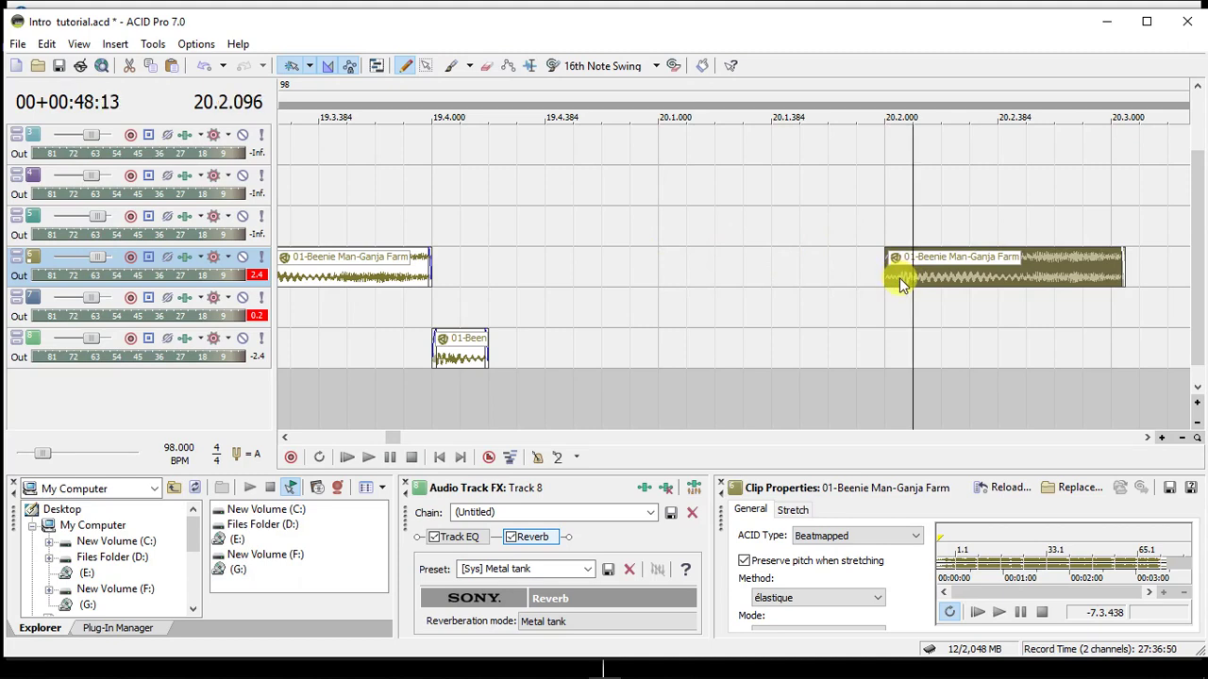
scroll(899, 278, "up", 3)
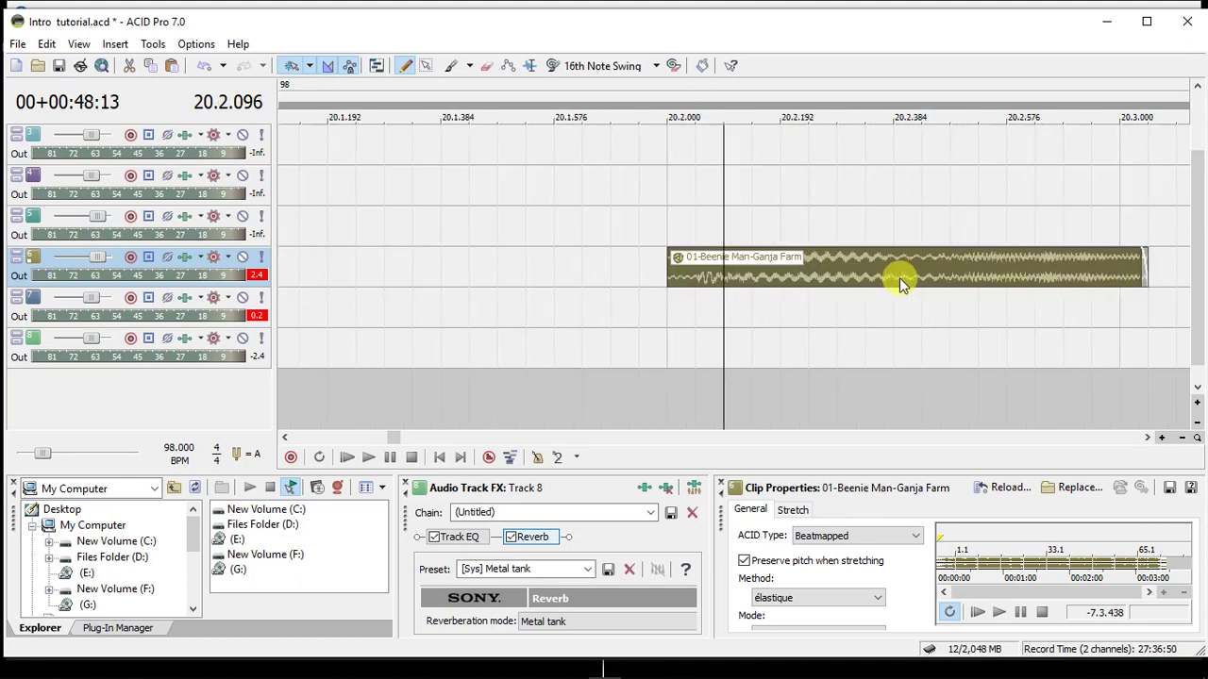
left_click(692, 278)
key("s")
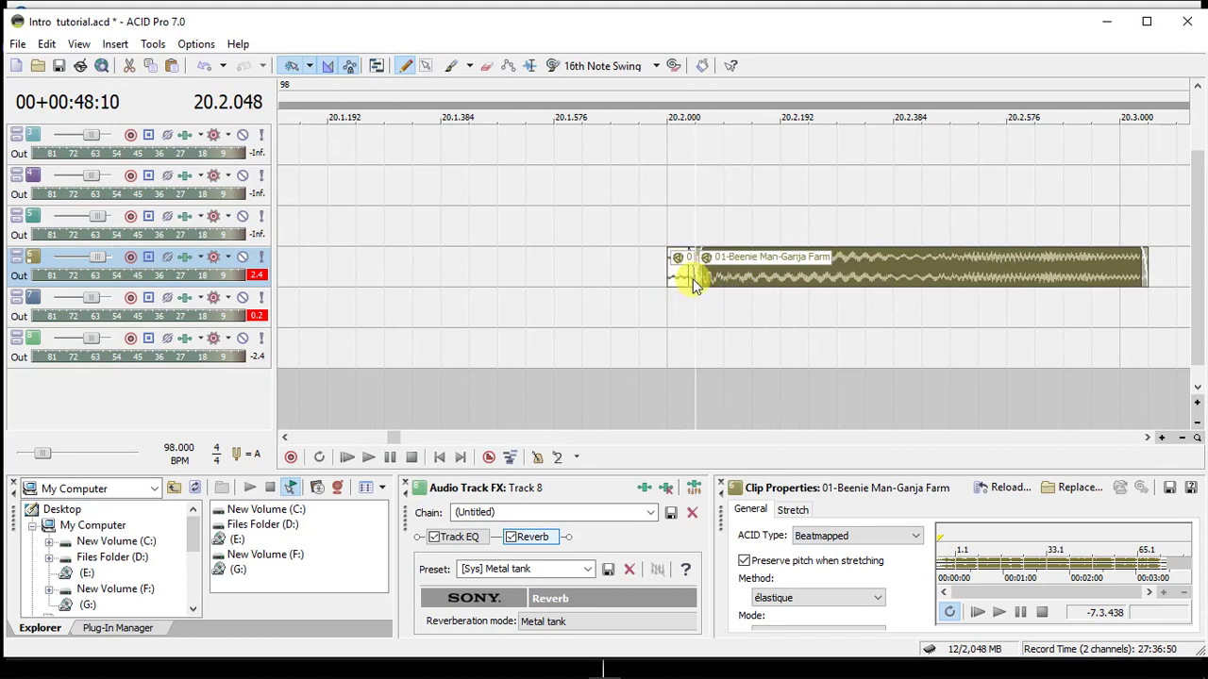
left_click(674, 273)
key("Delete")
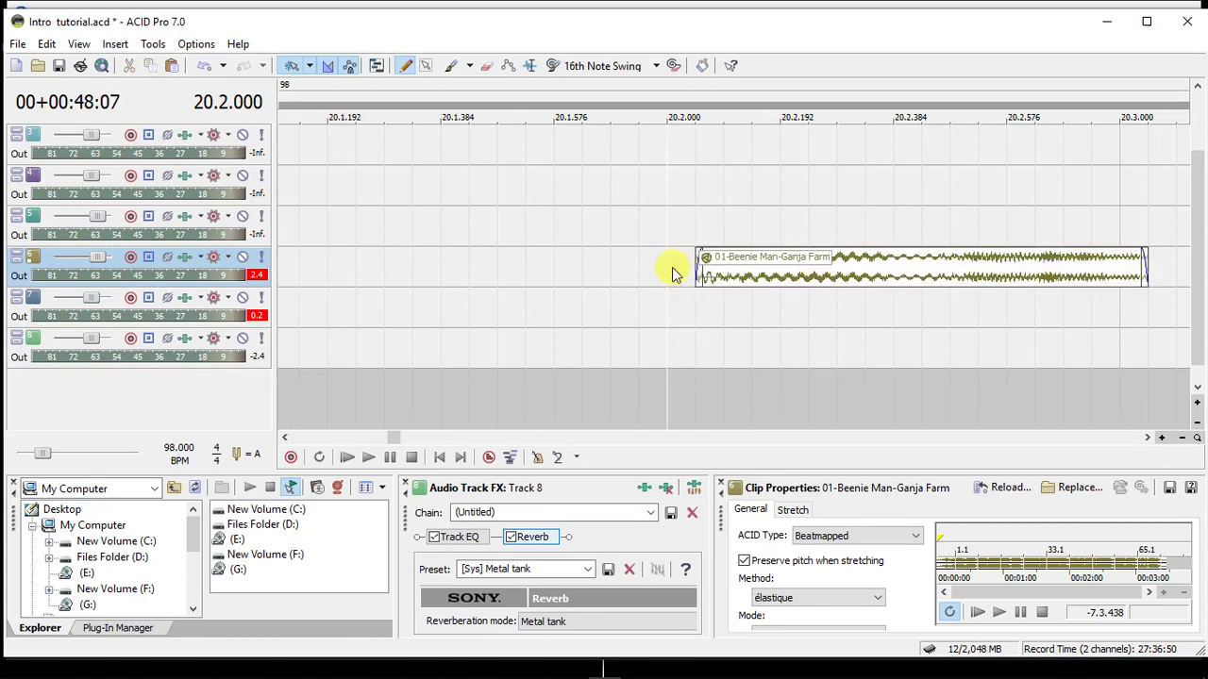
Align the trimmed clip with 20.2.000 and extend its start back to 20.1.000, auditioning the result.
left_click(710, 275)
mouse_move(709, 275)
left_mouse_down()
mouse_move(386, 242)
mouse_move(81, 270)
mouse_move(709, 250)
mouse_move(694, 249)
mouse_move(699, 279)
left_mouse_up()
key("space")
key("space")
scroll(699, 279, "down", 4)
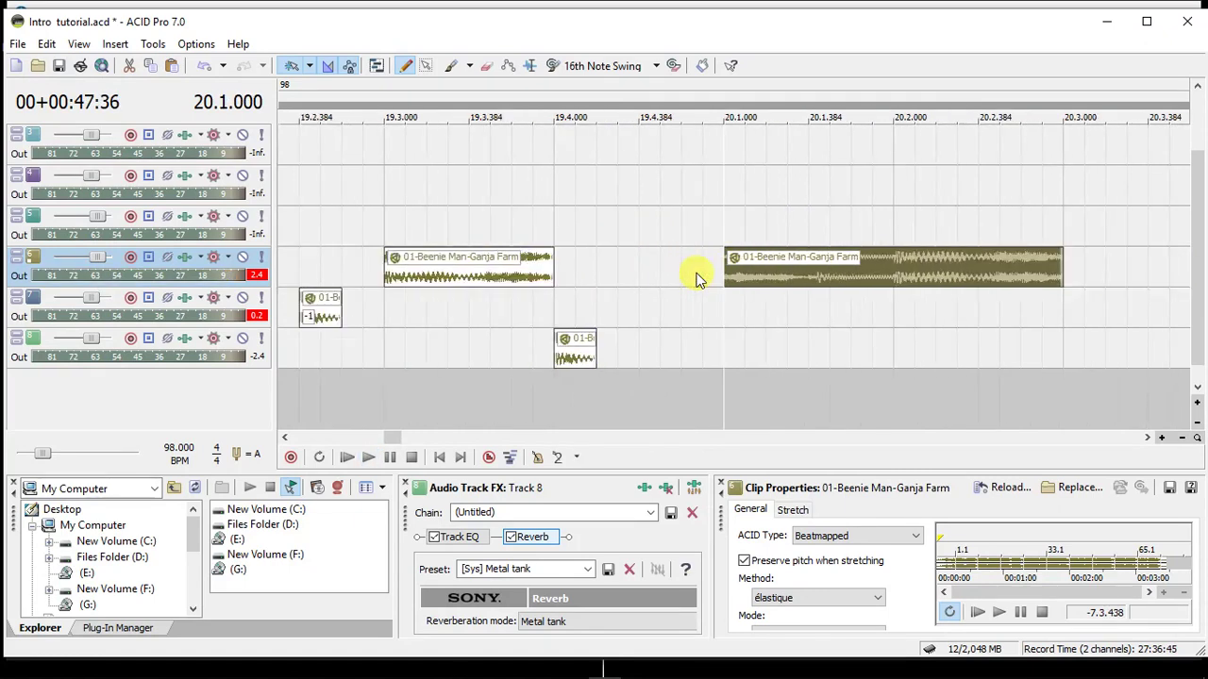
key("space")
key("space")
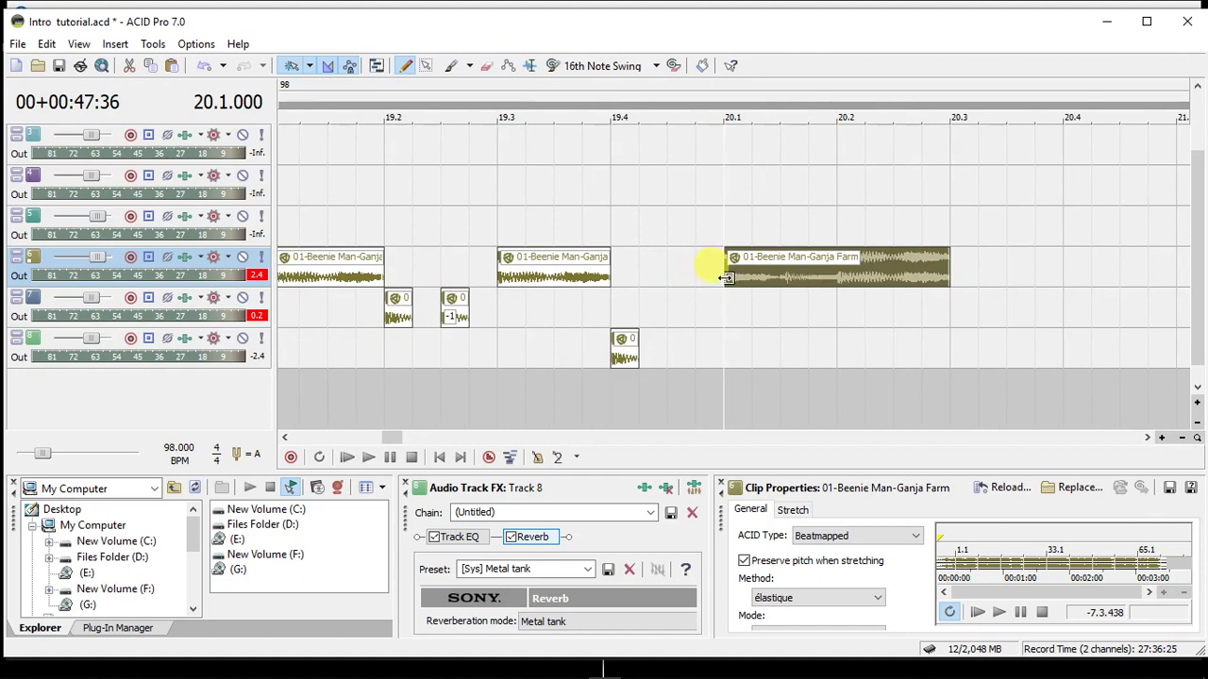
Split the long clip at 20.1.048 and copy its short leading piece to 19.4.384 and 19.4.576, auditioning the result.
scroll(725, 278, "up", 4)
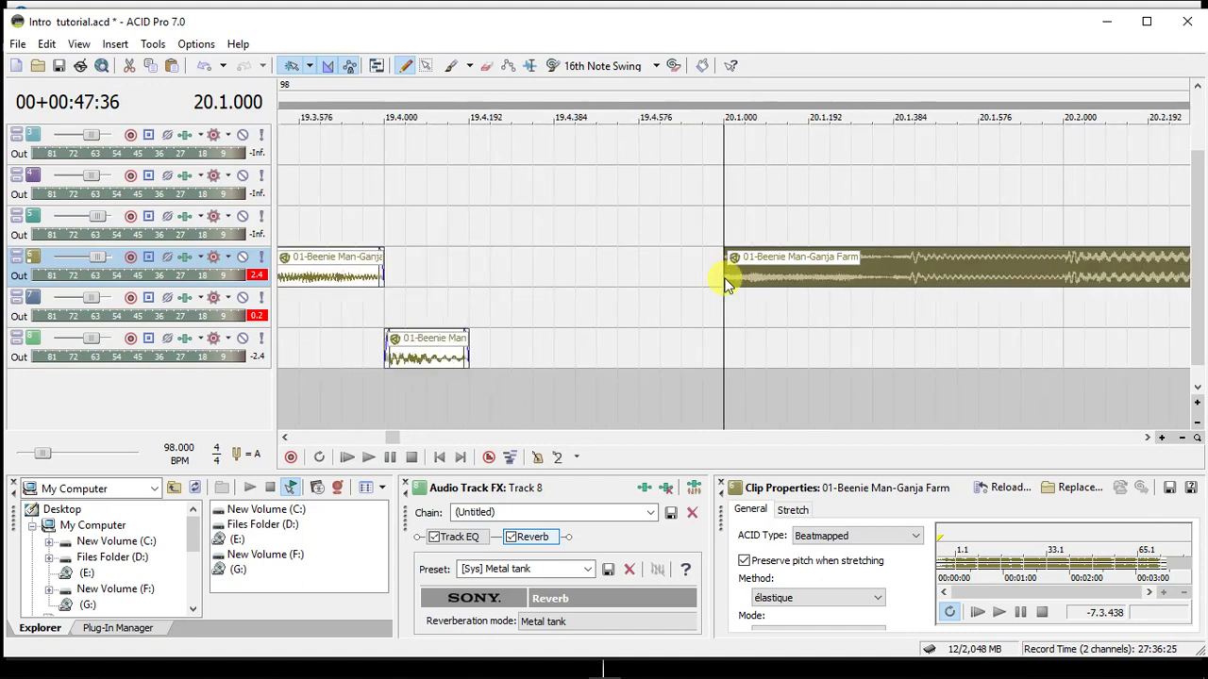
left_click(744, 276)
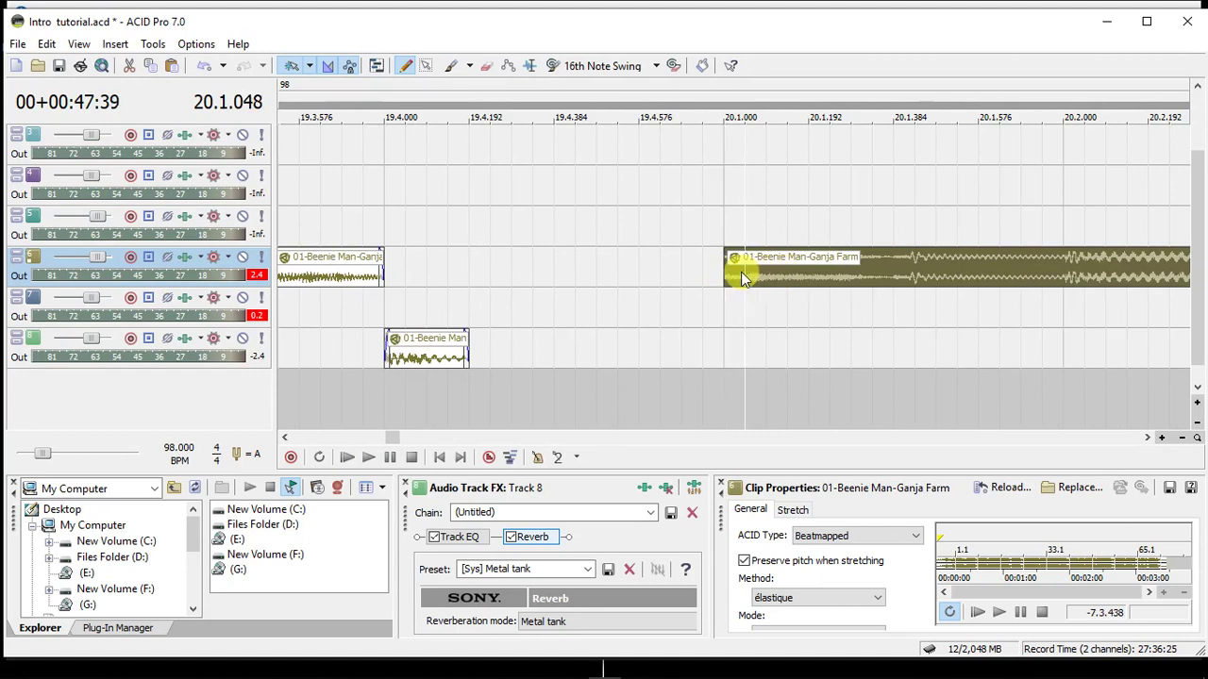
key("s")
left_click(727, 269)
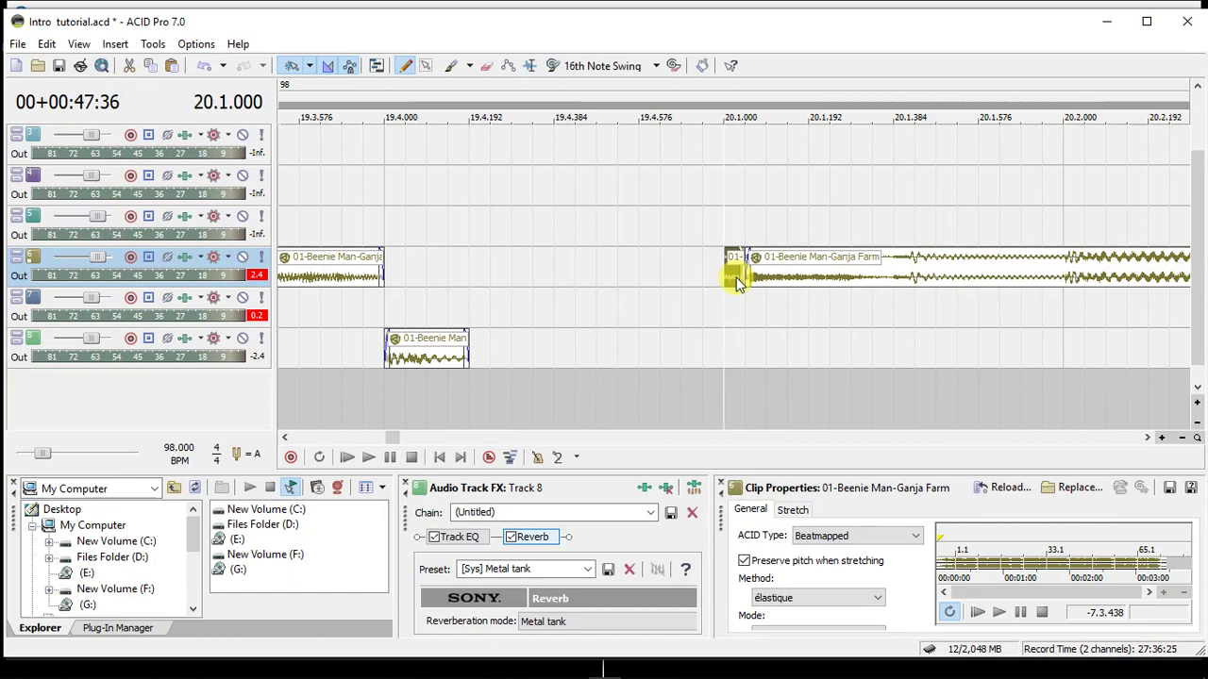
left_click_drag(575, 269, 650, 269)
left_click(552, 271)
key("space")
key("space")
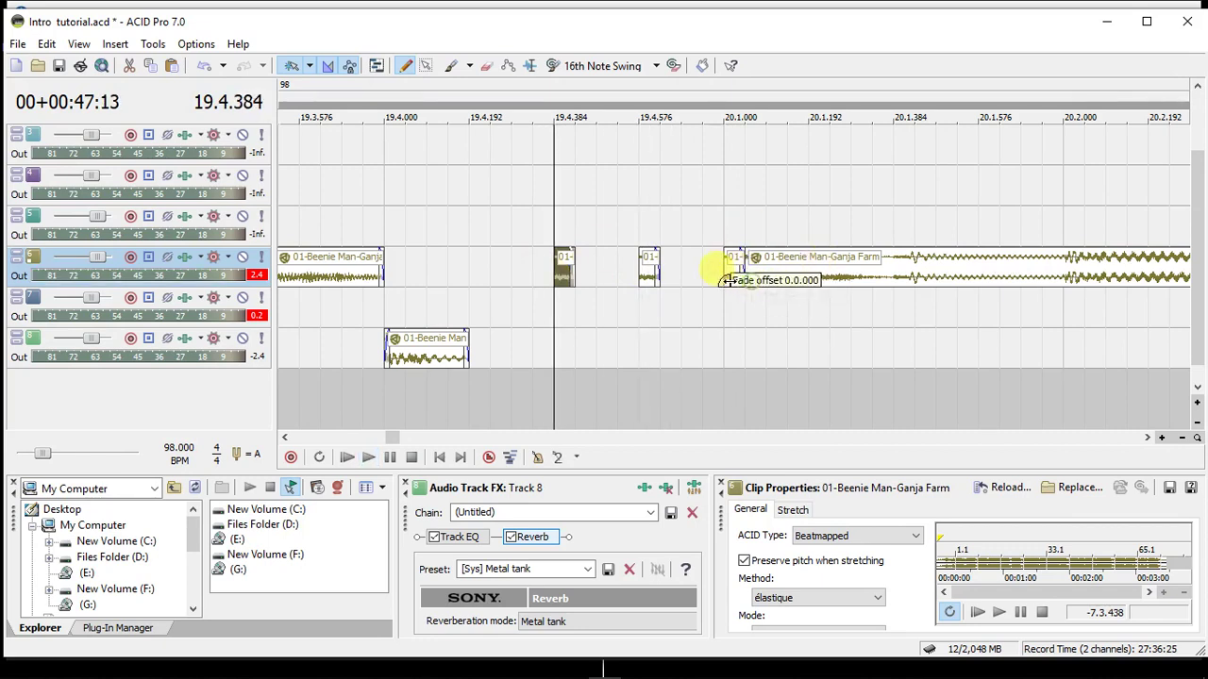
Delete the two short copies before 20.1 and the short leading piece at 20.1.000.
left_click(645, 268)
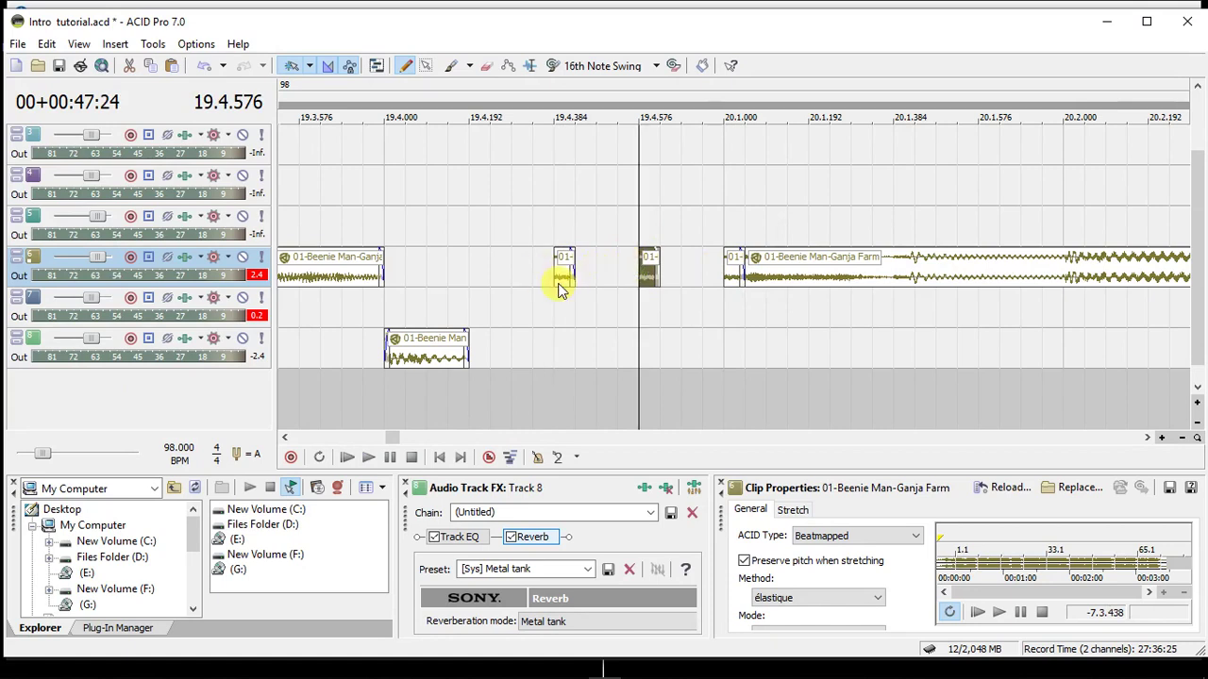
key("Delete")
left_click(730, 272)
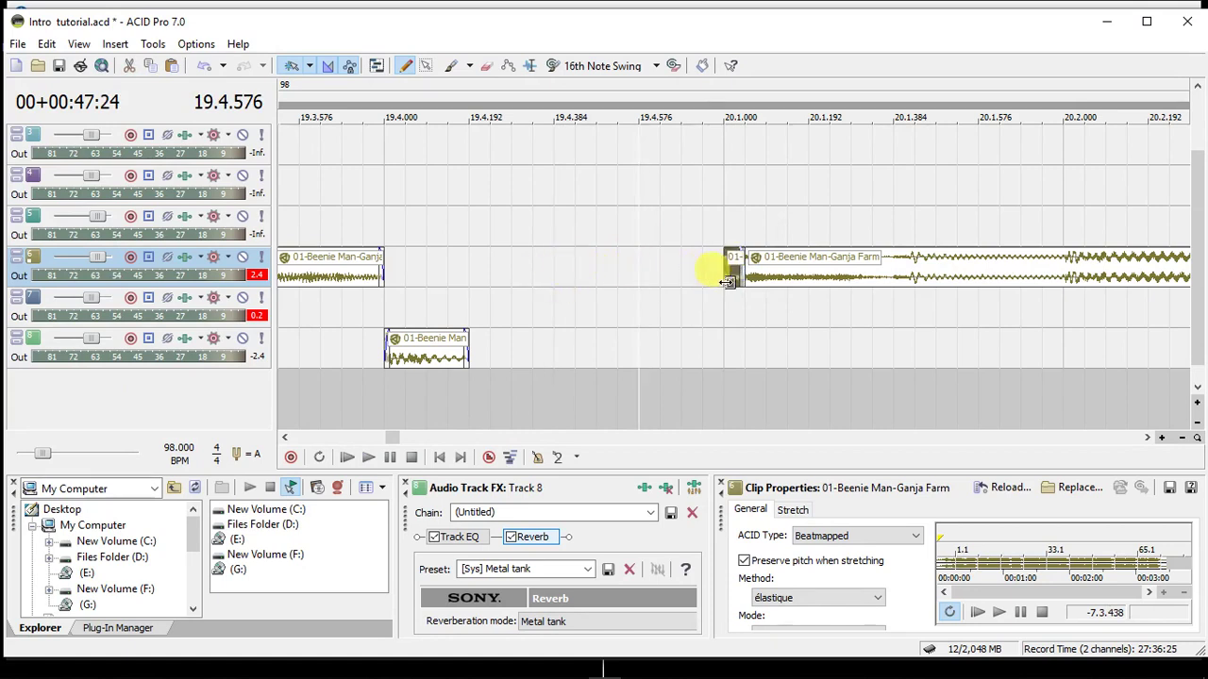
key("Delete")
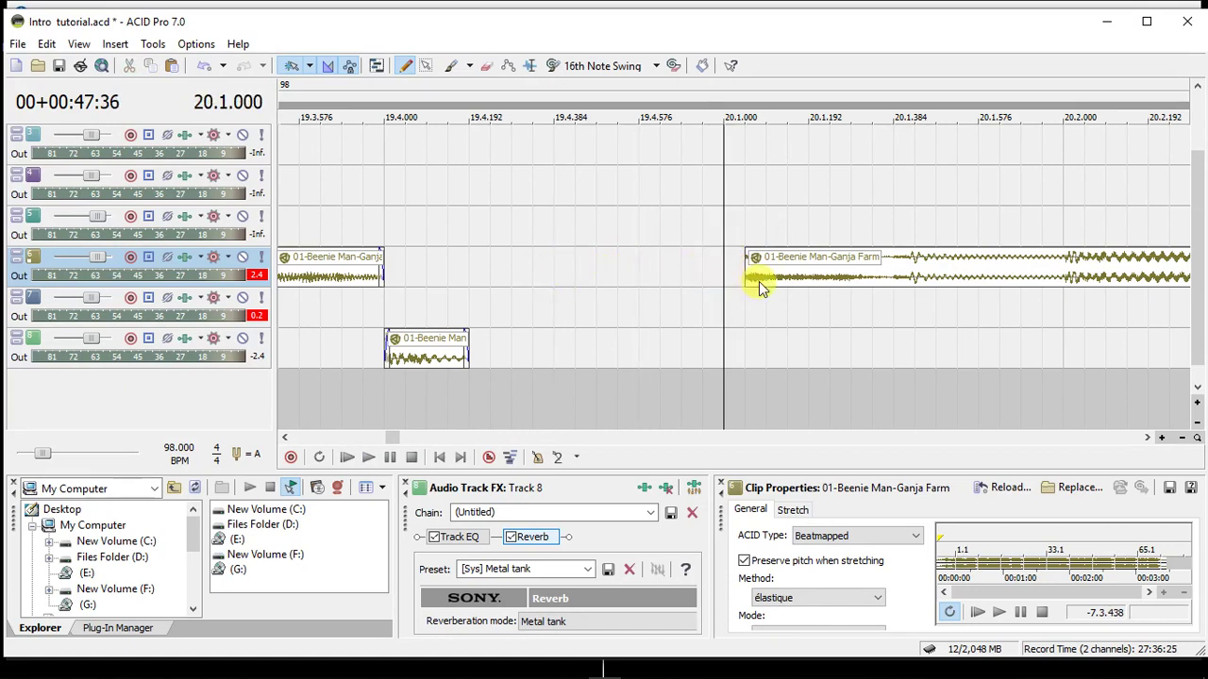
Cut the piece from 20.1.048 to 20.1.096, move it to 19.4.384, and extend the long clip's start back to 20.1.000.
left_click(766, 281)
key("s")
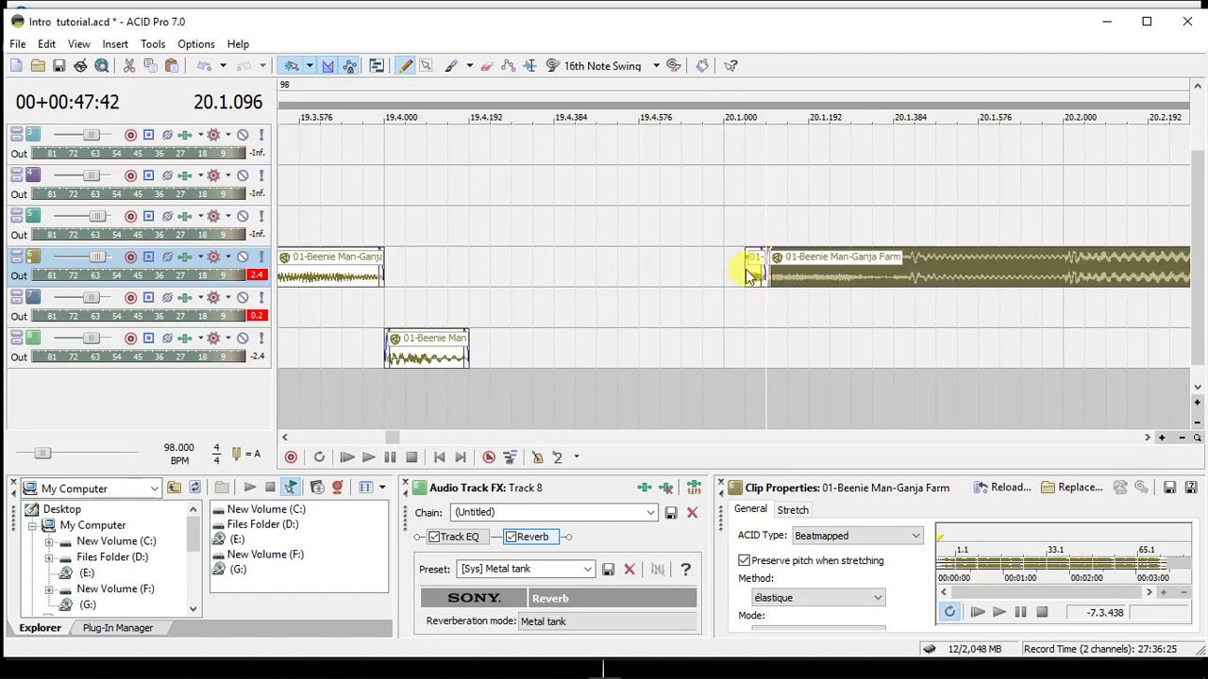
left_click(745, 261)
left_click(752, 271)
left_click_drag(752, 272, 556, 280)
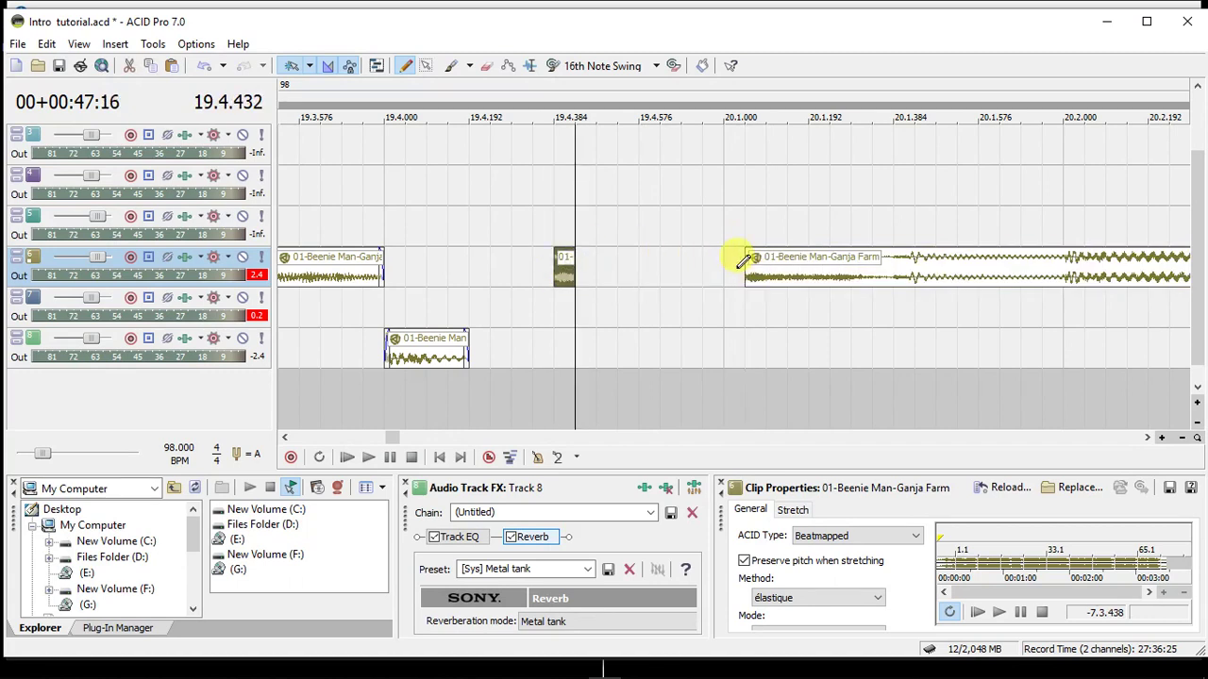
mouse_move(746, 262)
left_mouse_down()
mouse_move(727, 260)
mouse_move(748, 269)
mouse_move(735, 268)
left_mouse_up()
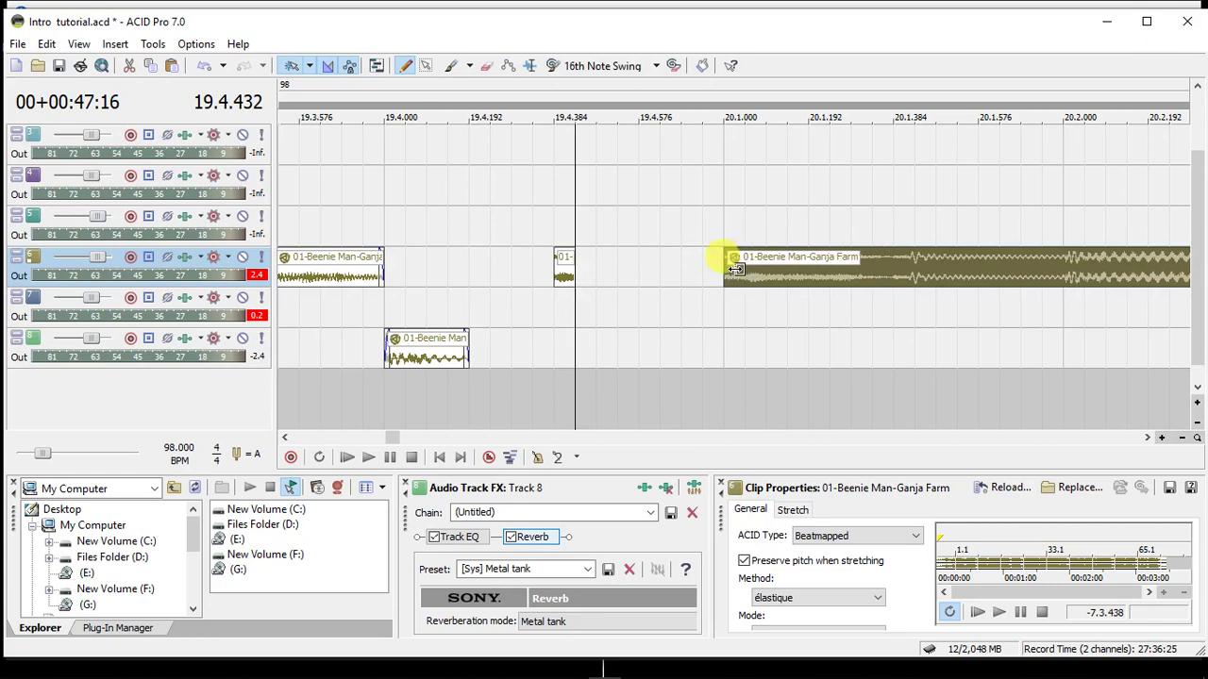
Place a copy of the short piece at 19.4.576 and lengthen the piece at 19.4.384 to end at about 19.4.528.
left_click(555, 268)
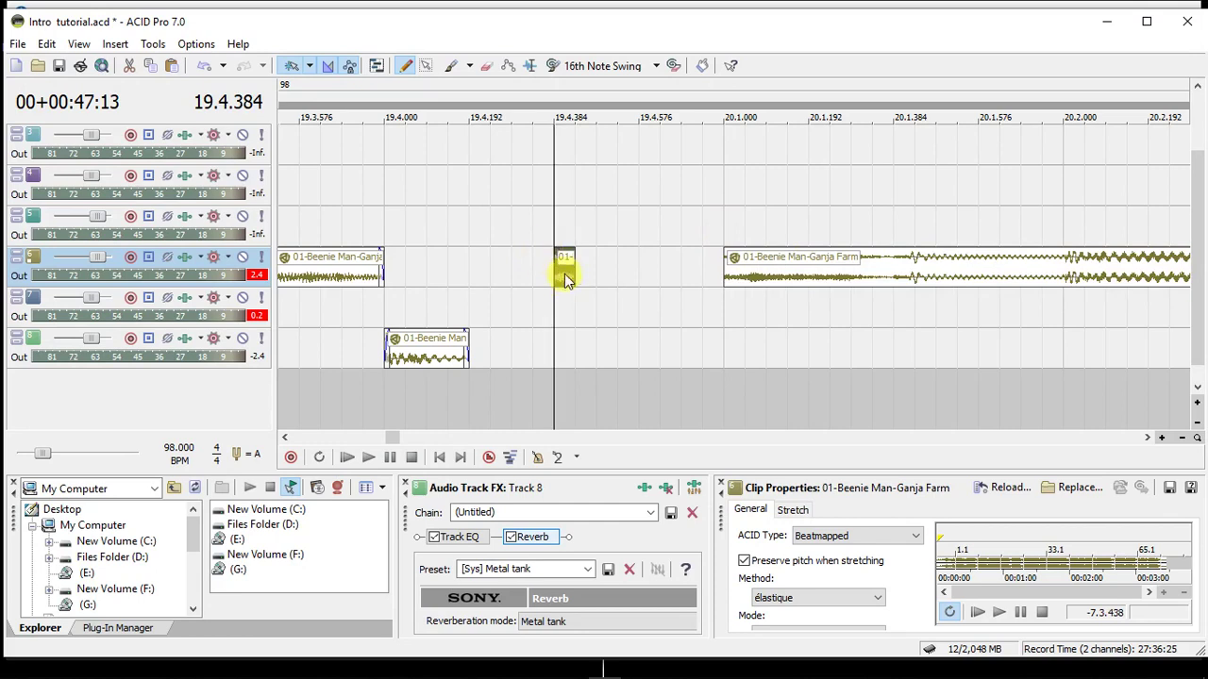
left_click_drag(564, 274, 618, 269)
left_click(647, 272)
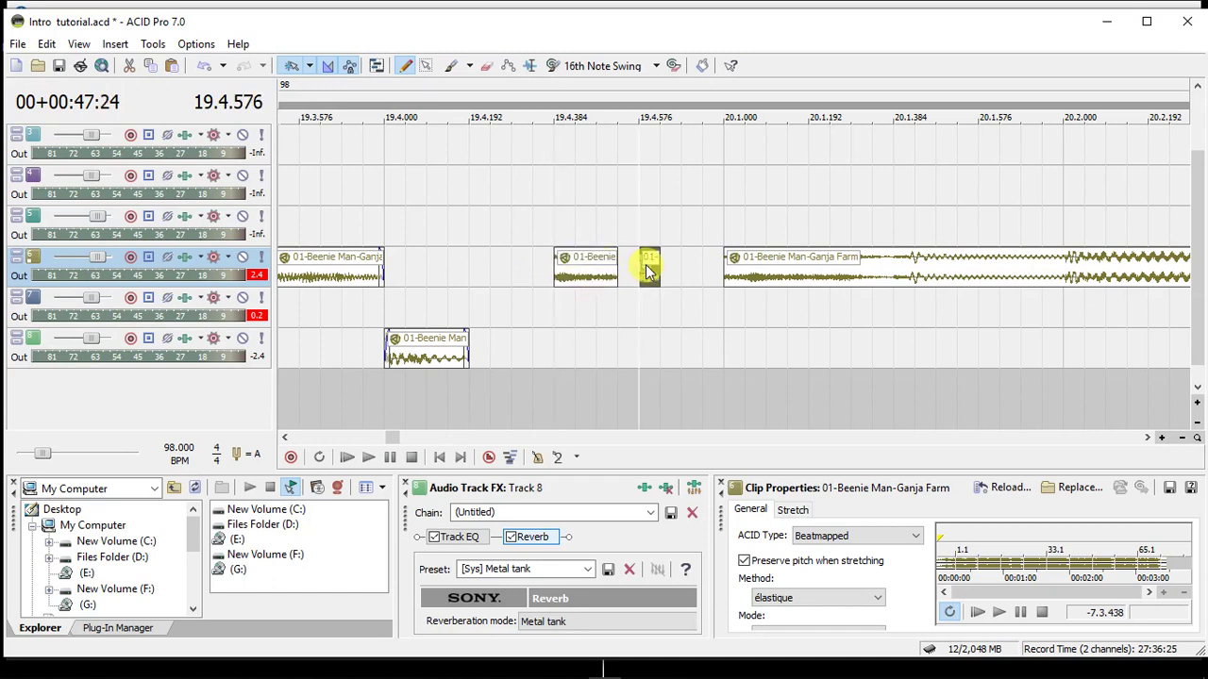
Play back the edited vocal sequence from 19.3.000.
scroll(647, 271, "down", 4)
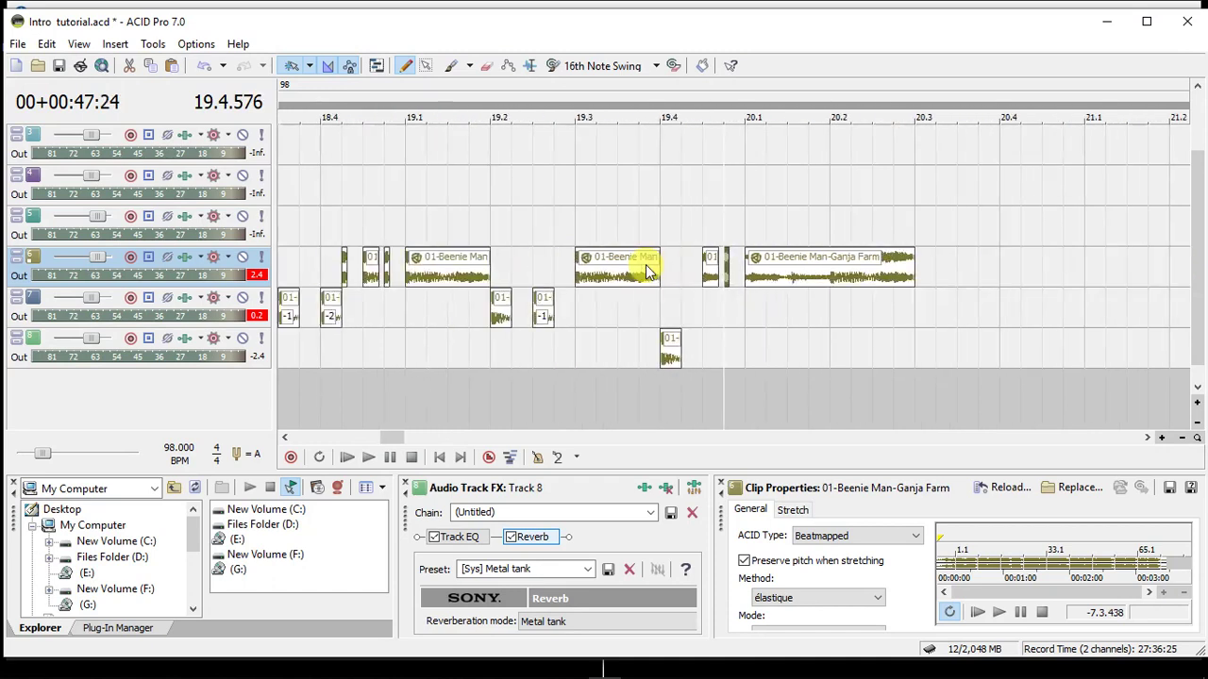
scroll(647, 271, "down", 1)
left_click(627, 283)
key("space")
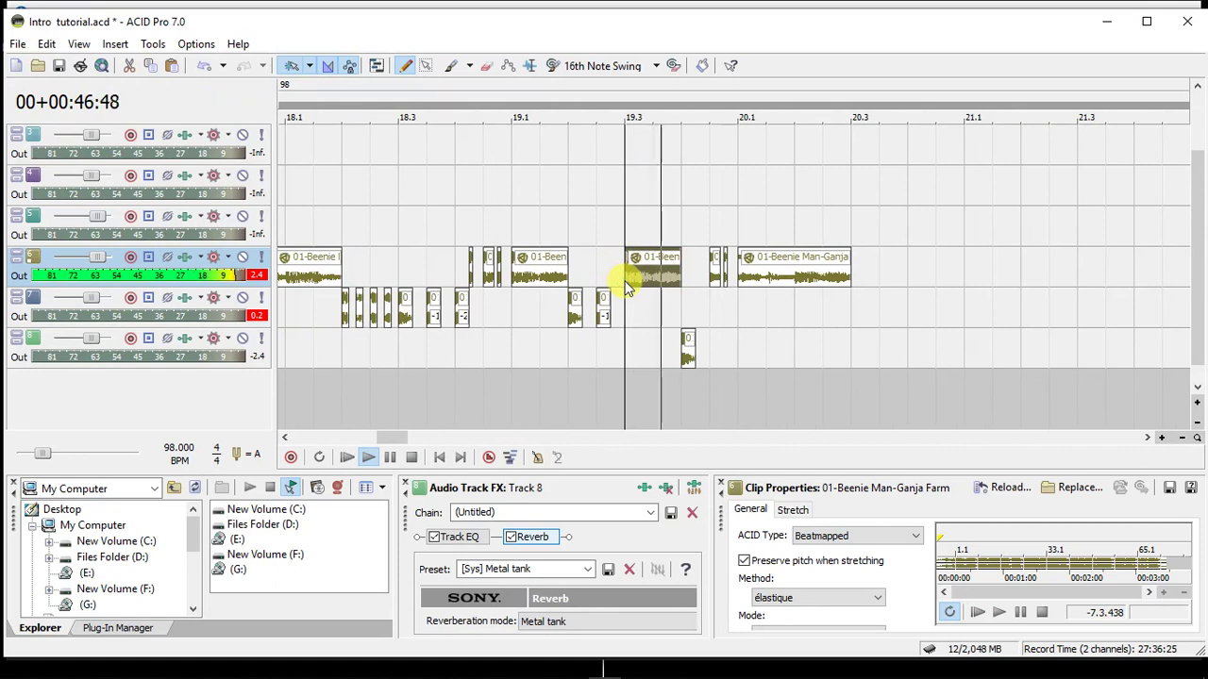
key("space")
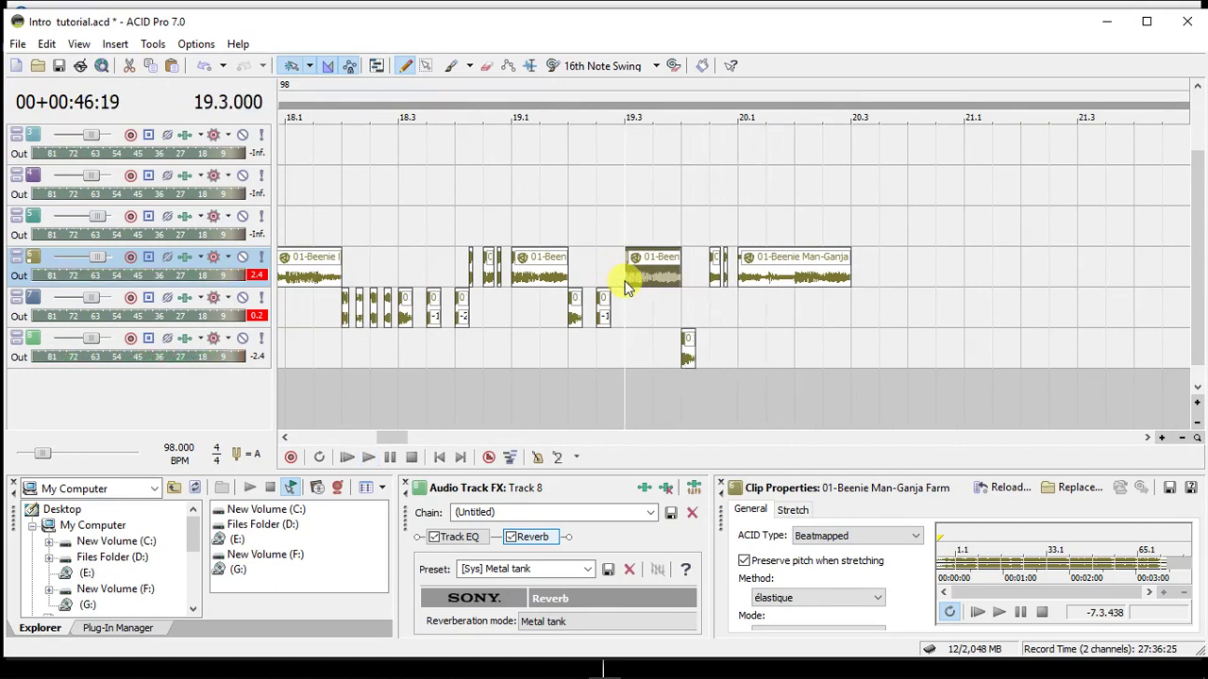
Extend the last clip's end to about 21.4 and move its track to the end of the track list.
left_click(791, 286)
left_click(791, 285)
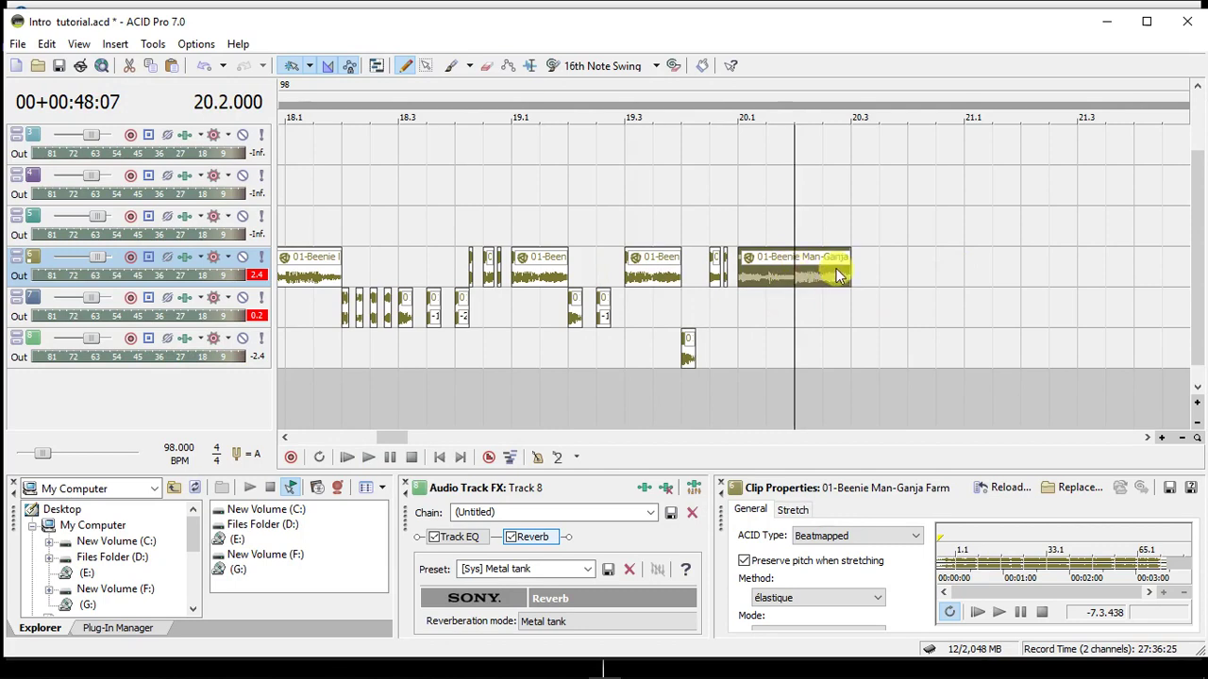
left_click_drag(850, 265, 1142, 261)
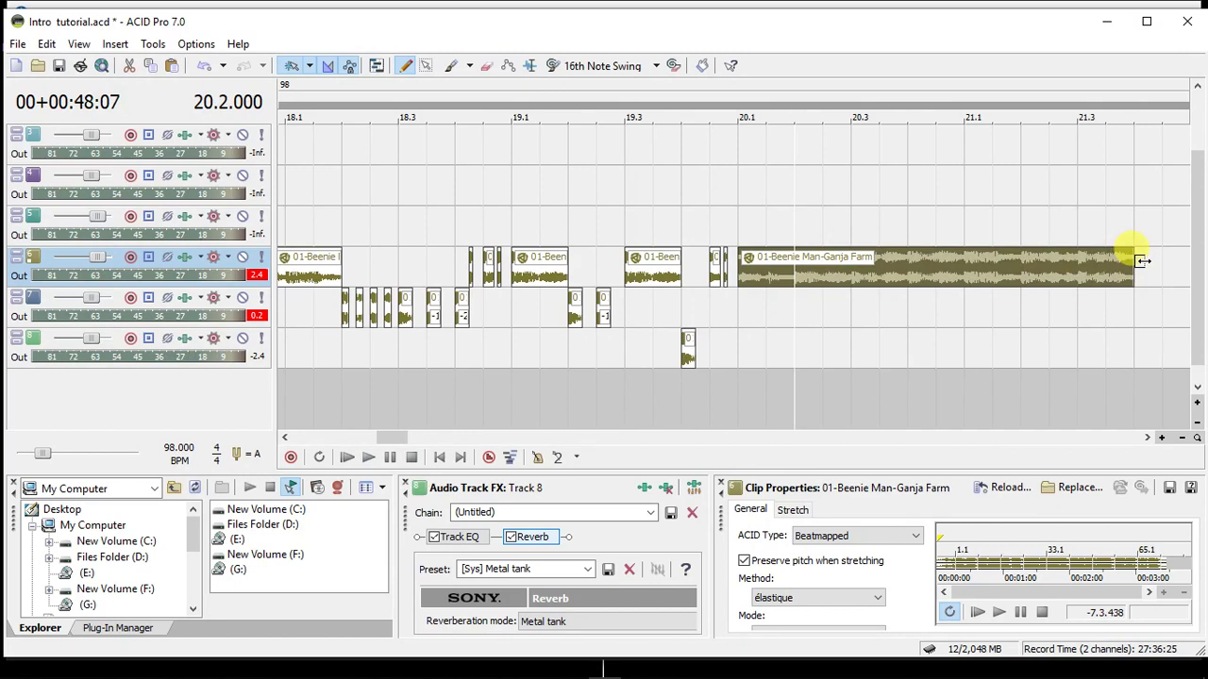
left_click_drag(25, 282, 41, 365)
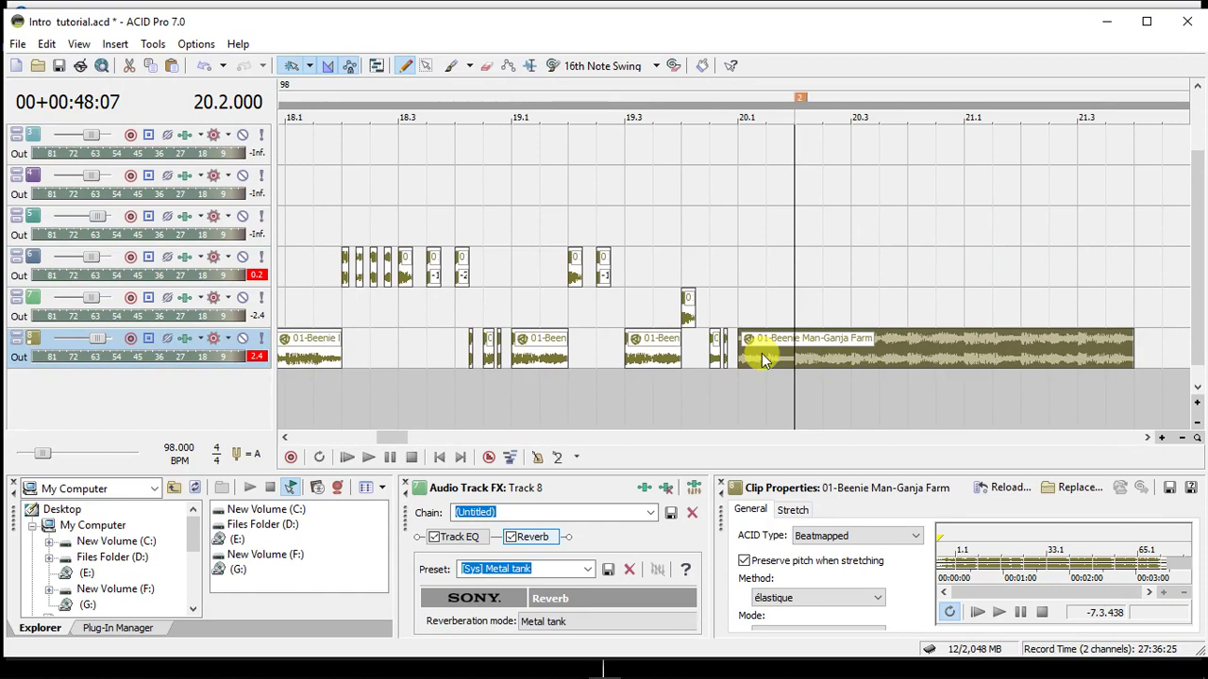
Insert a tempo change to 100 BPM at 20.2.000 with the Hold transition type.
key("t")
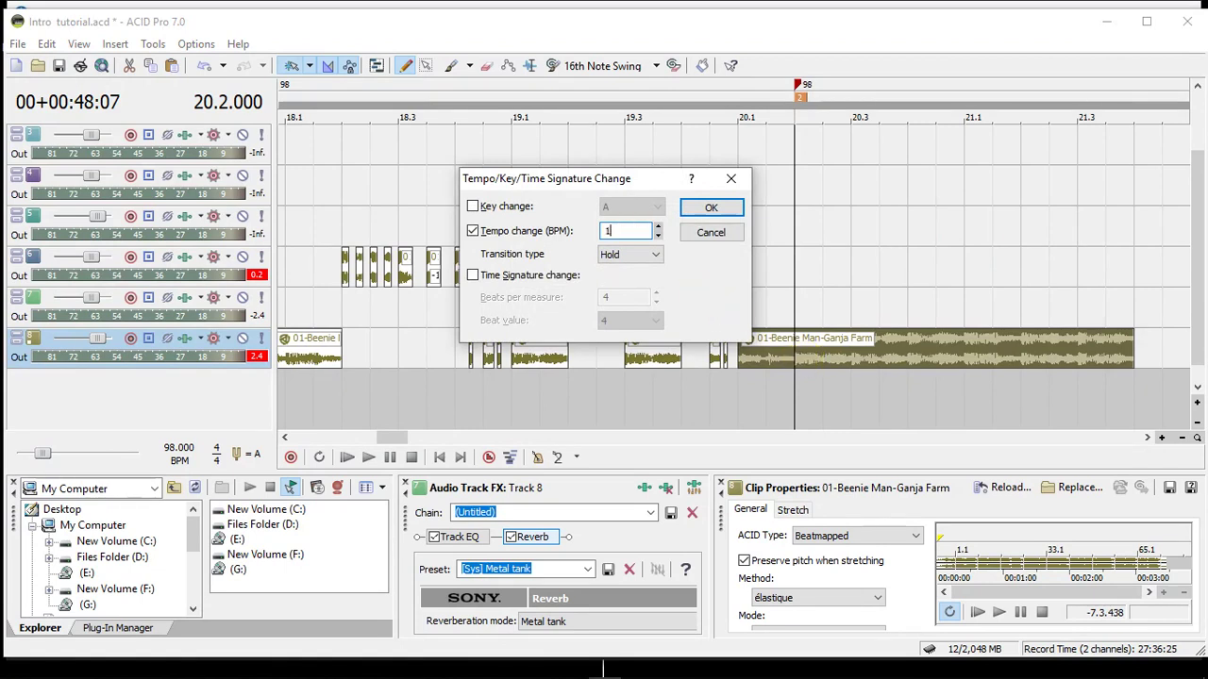
left_click(715, 207)
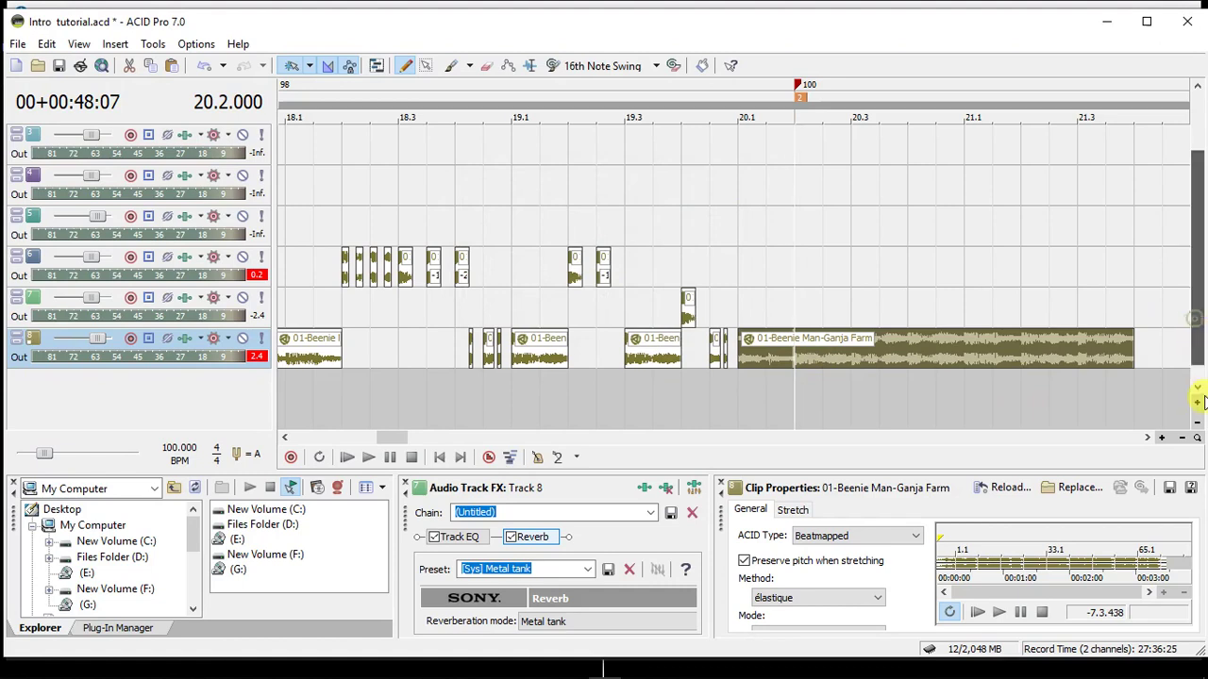
Switch to Serato DJ Pro and load A Man Twice My Age by Shabba Rank onto the deck.
mouse_move(654, 651)
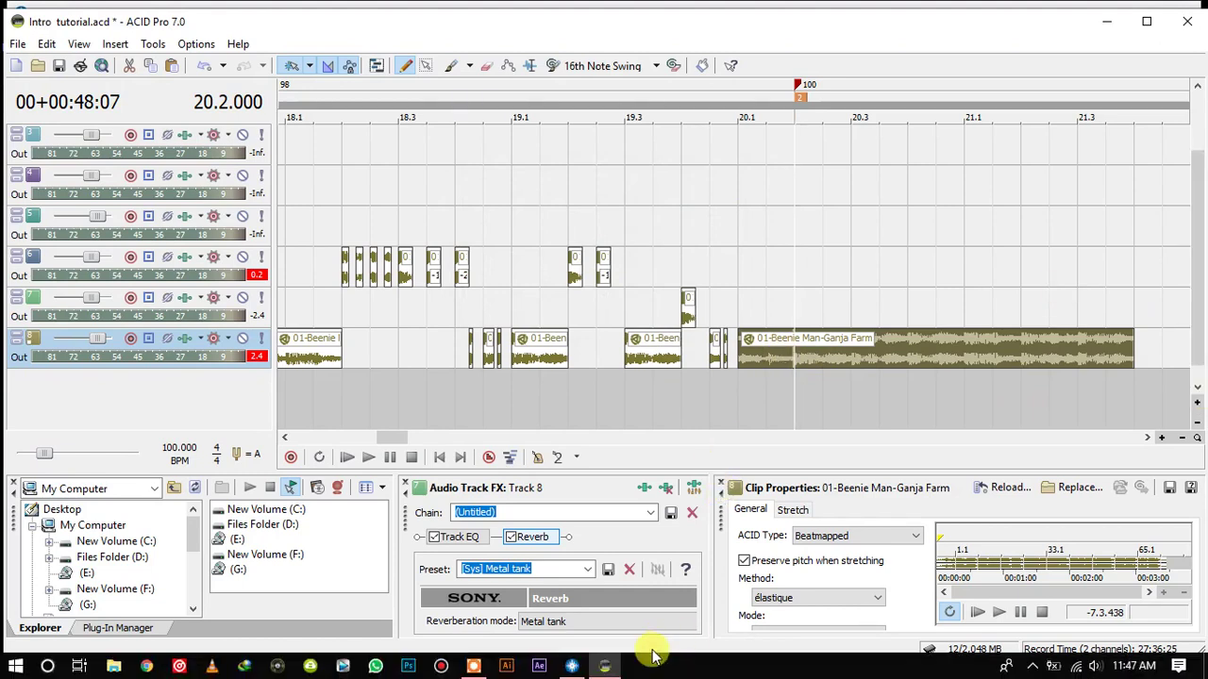
left_click(571, 666)
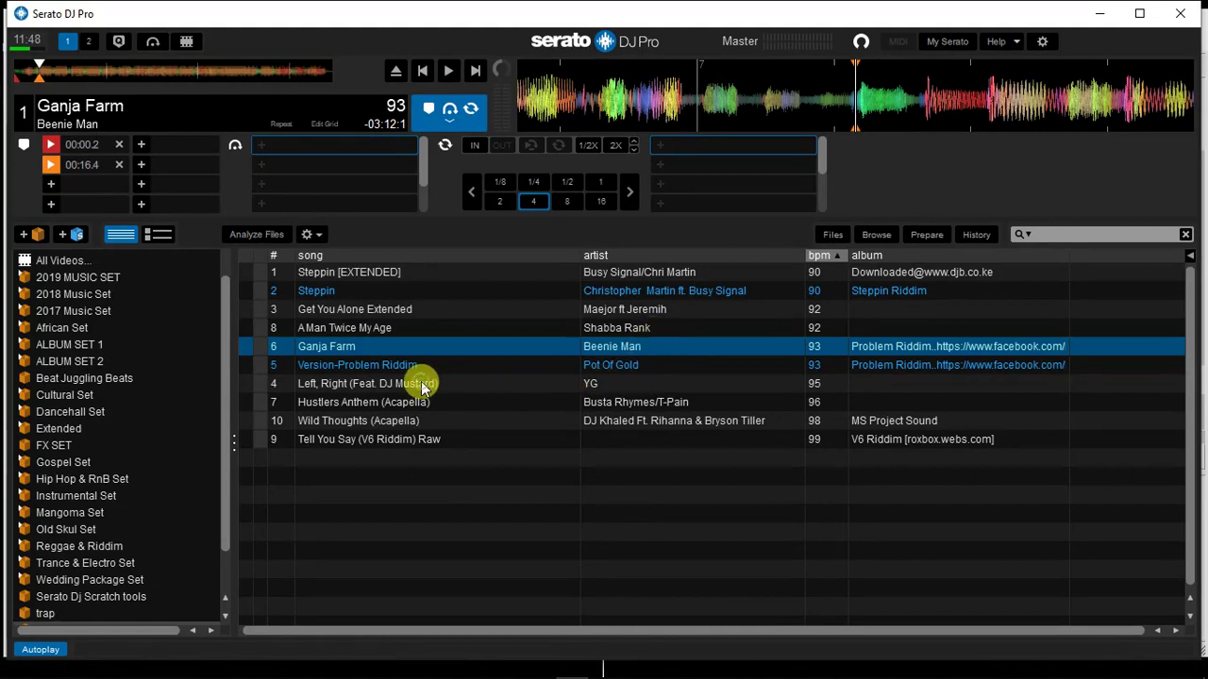
mouse_move(628, 650)
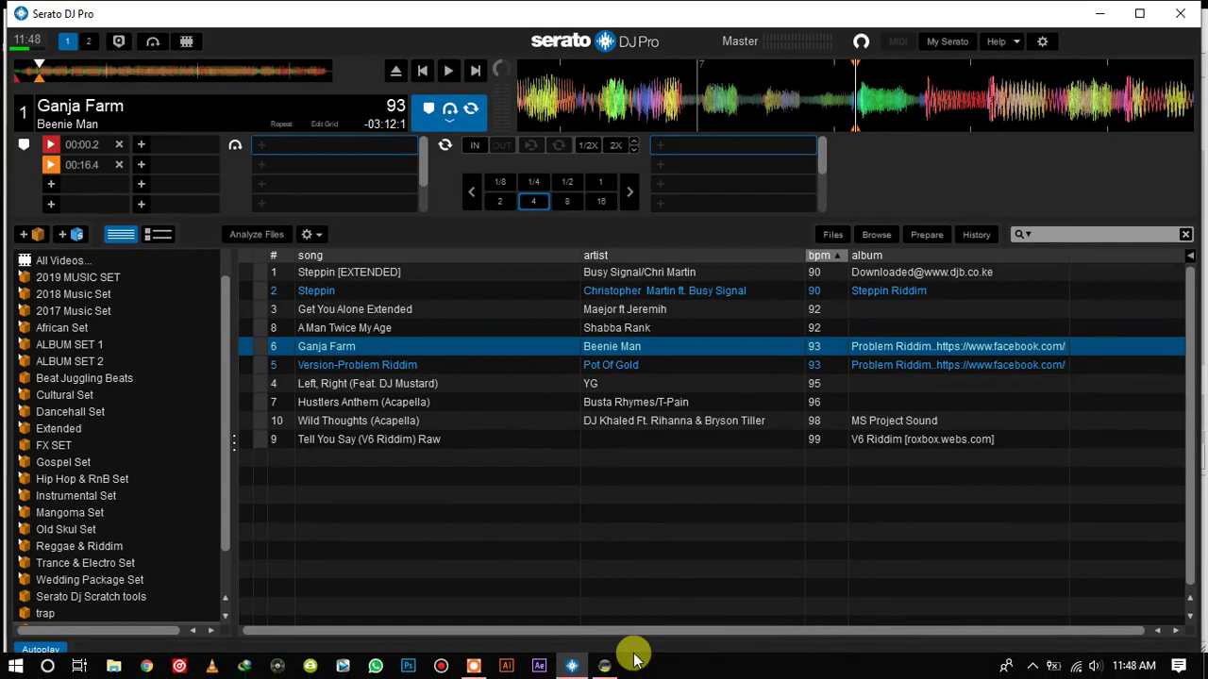
left_click(476, 666)
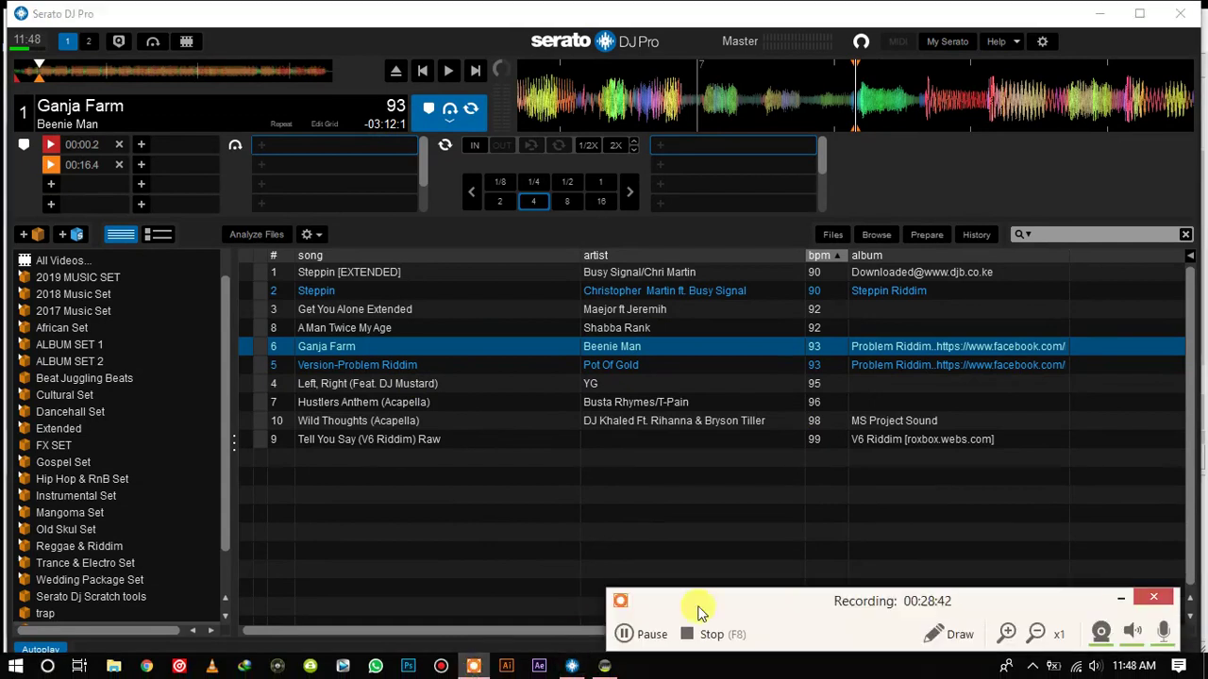
left_click(625, 634)
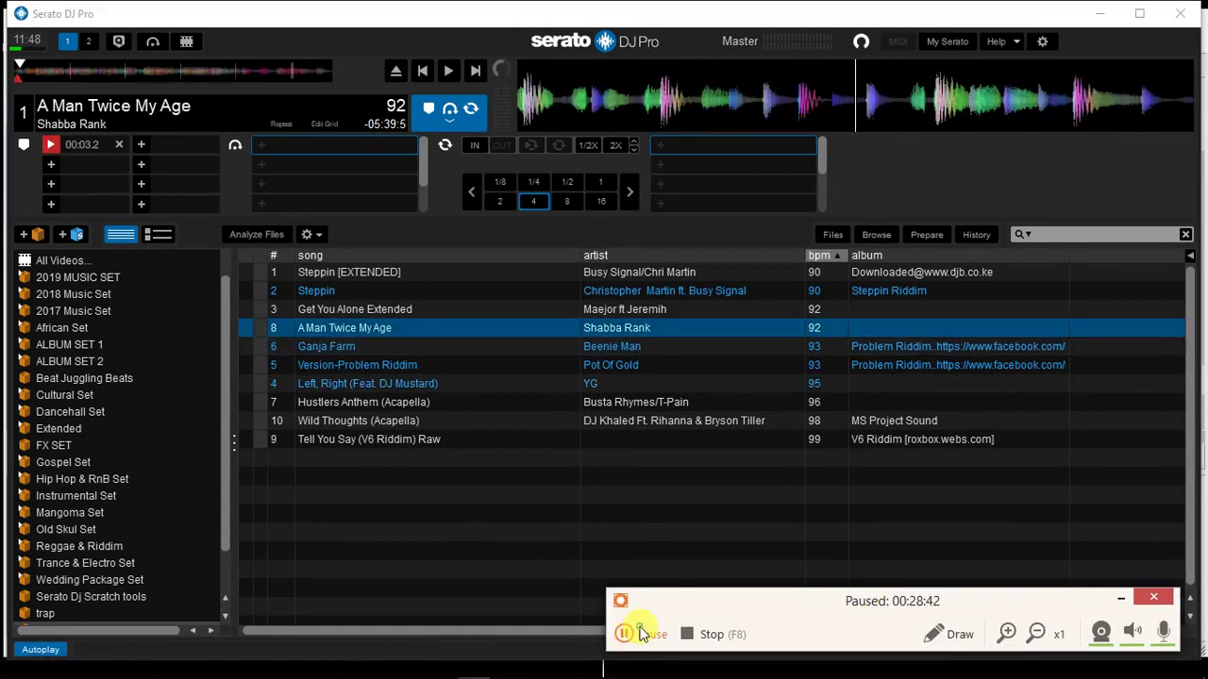
left_click(642, 634)
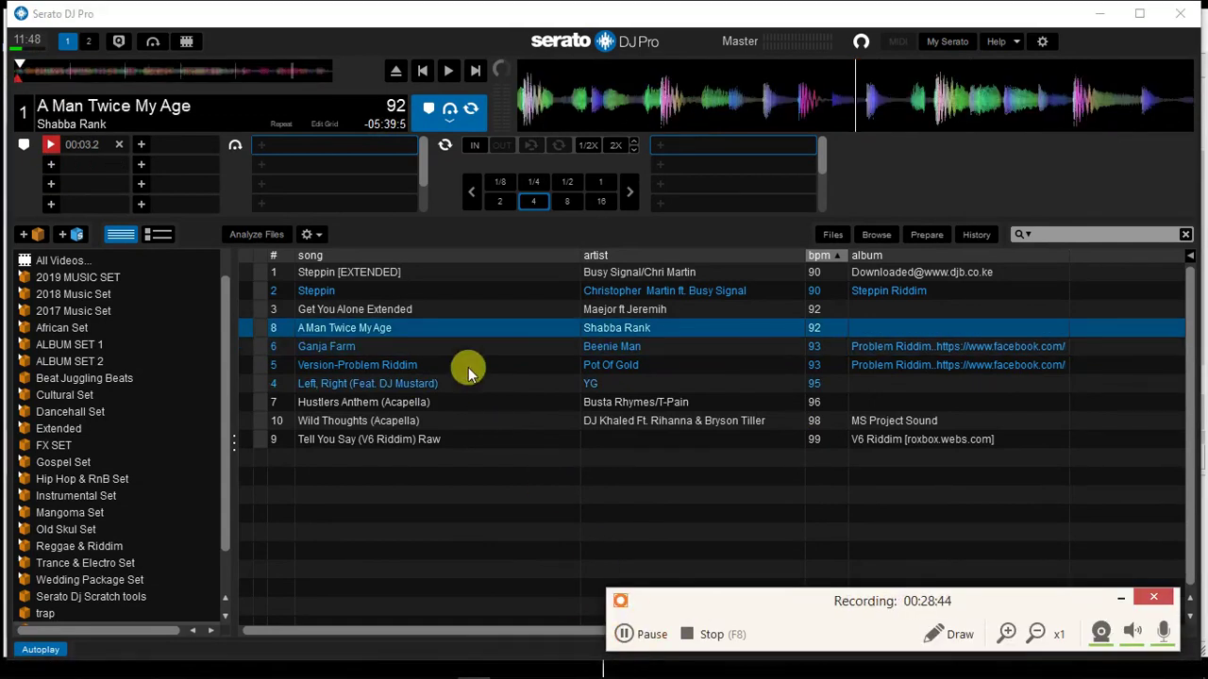
Bring A Man Twice My Age from Serato DJ Pro into ACID Pro as a new beatmapped track, with its clip starting at 20.2.000.
left_click(382, 346)
left_click(387, 327)
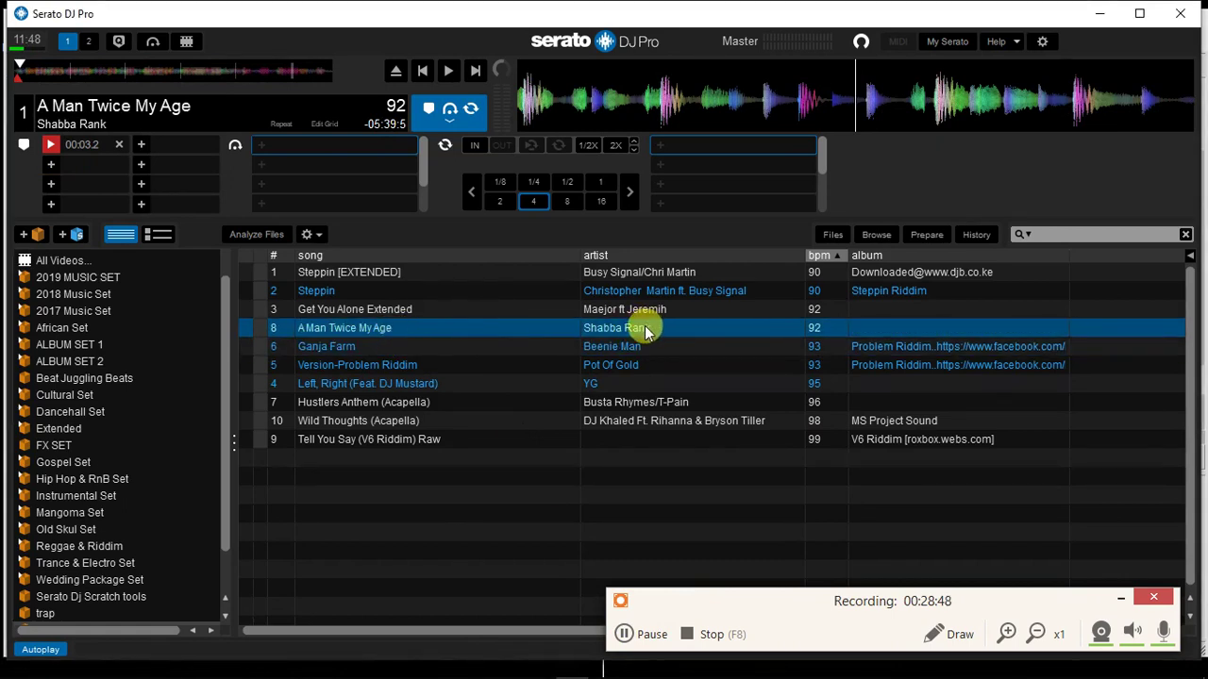
mouse_move(688, 671)
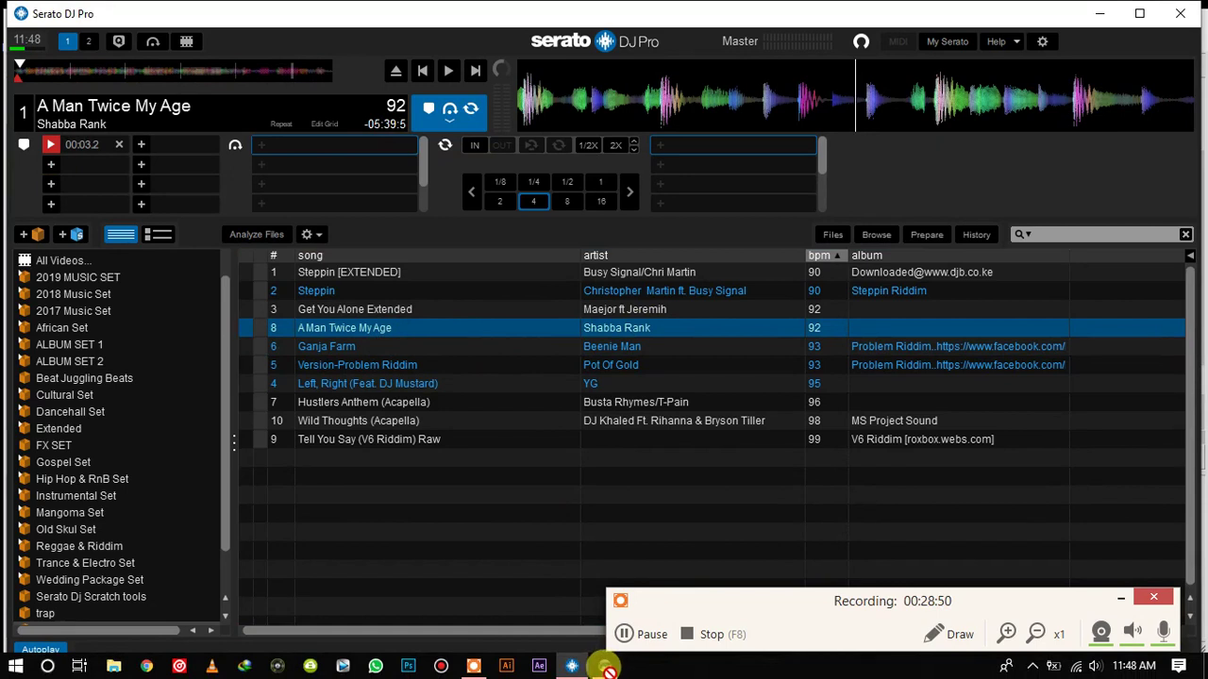
left_click(605, 666)
left_click_drag(790, 409, 798, 378)
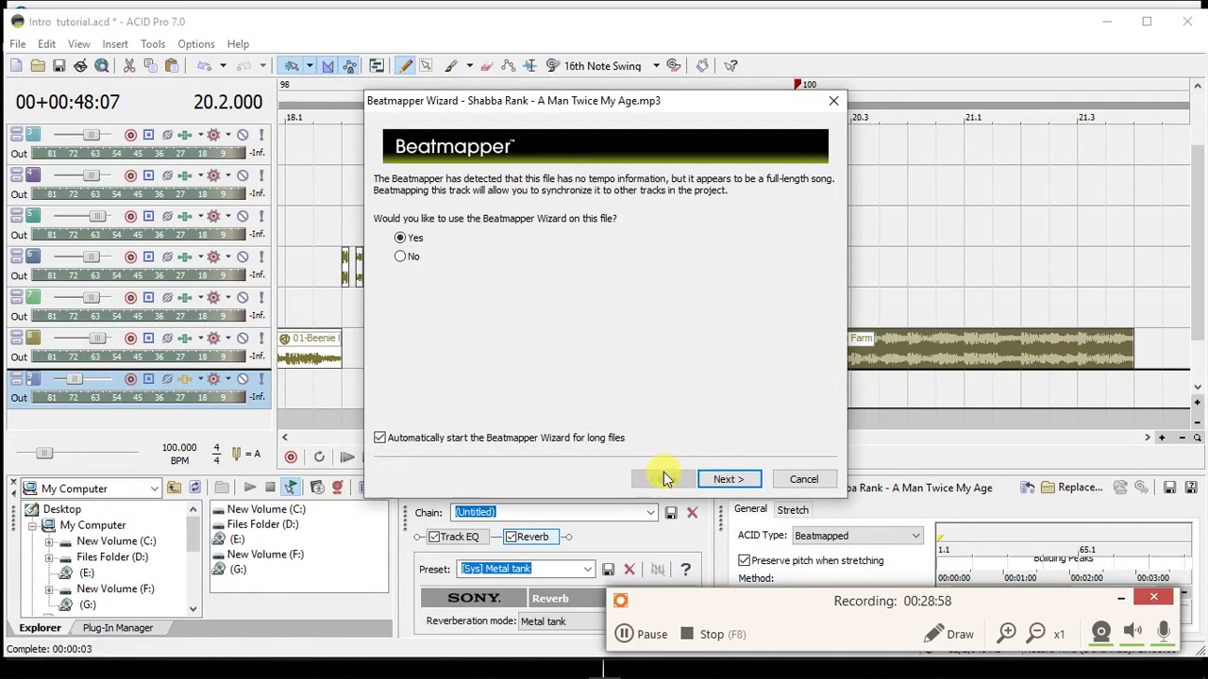
left_click(632, 635)
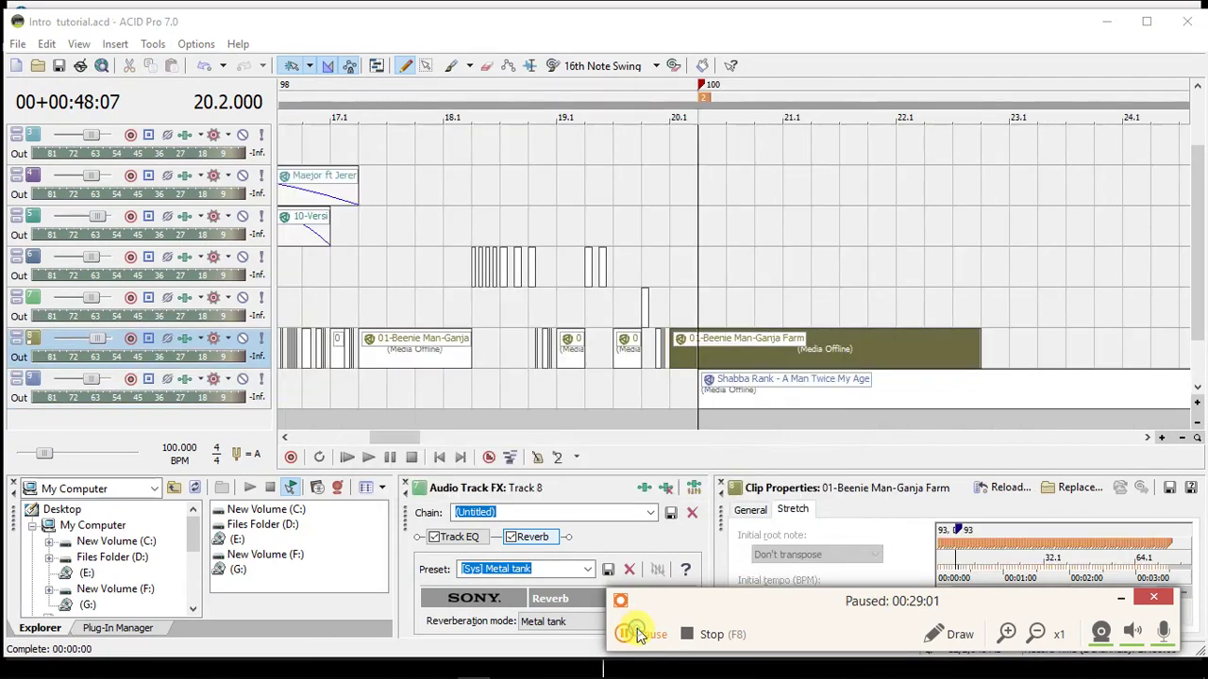
left_click(627, 634)
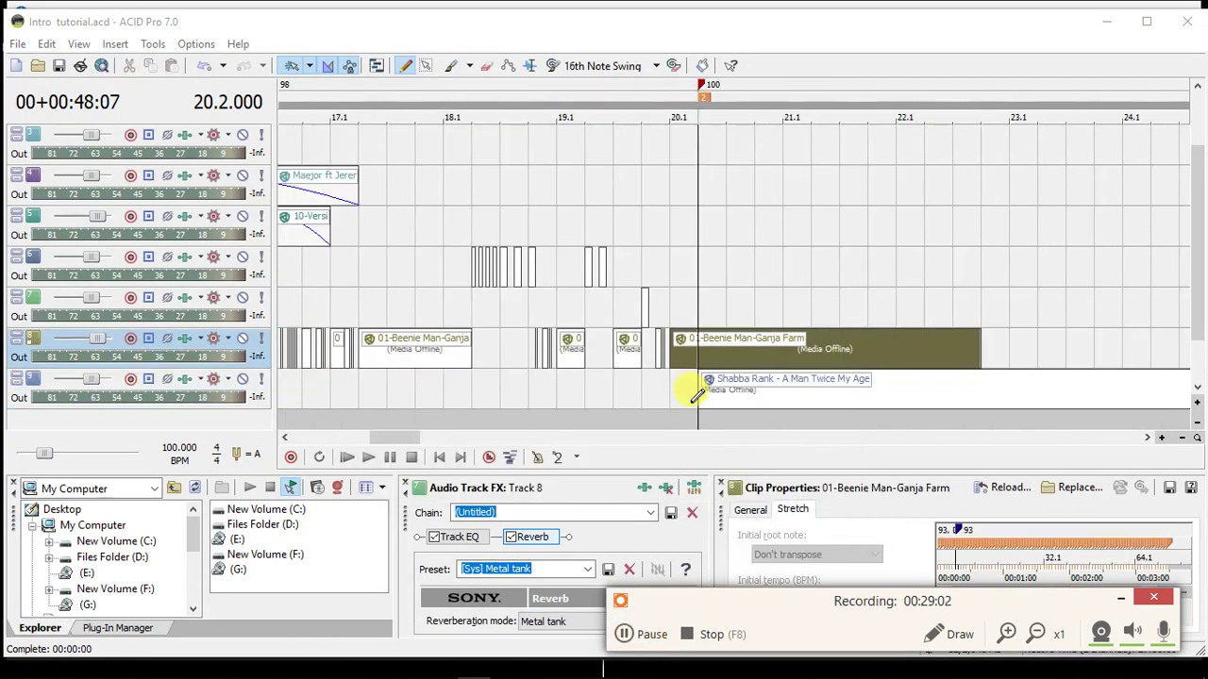
Set the A Man Twice My Age track's volume to 0.0 dB and place the cursor at its clip's start at 20.2.000.
left_click(698, 394)
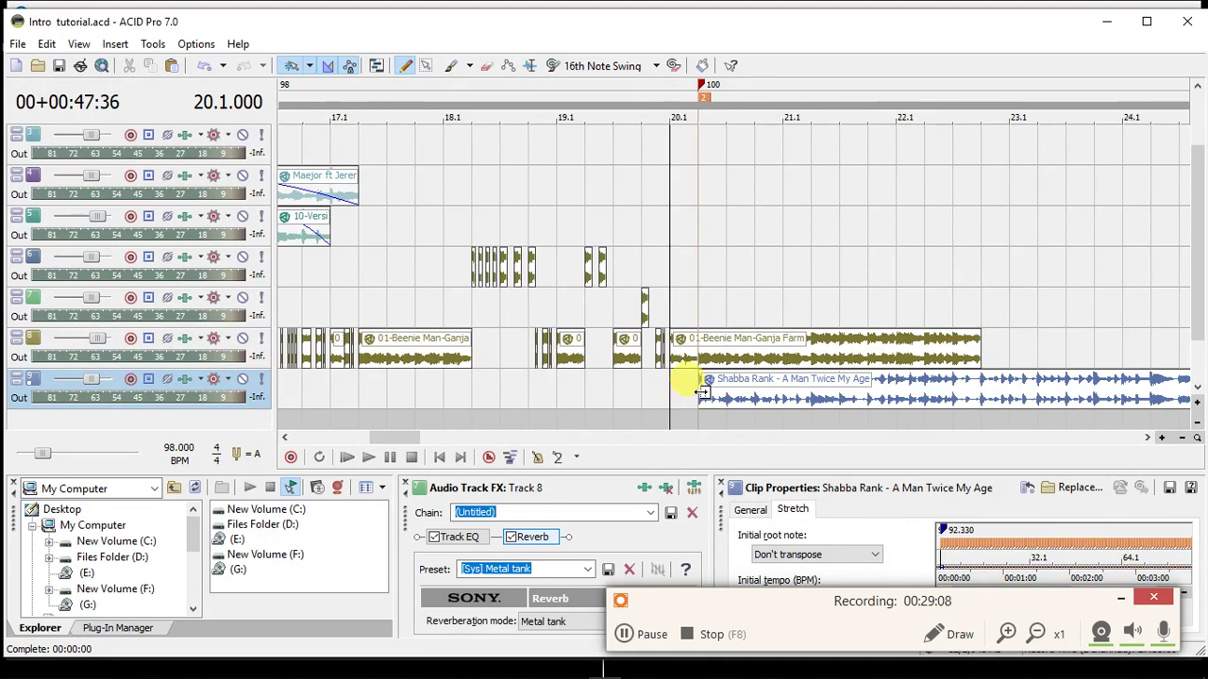
left_click(703, 391)
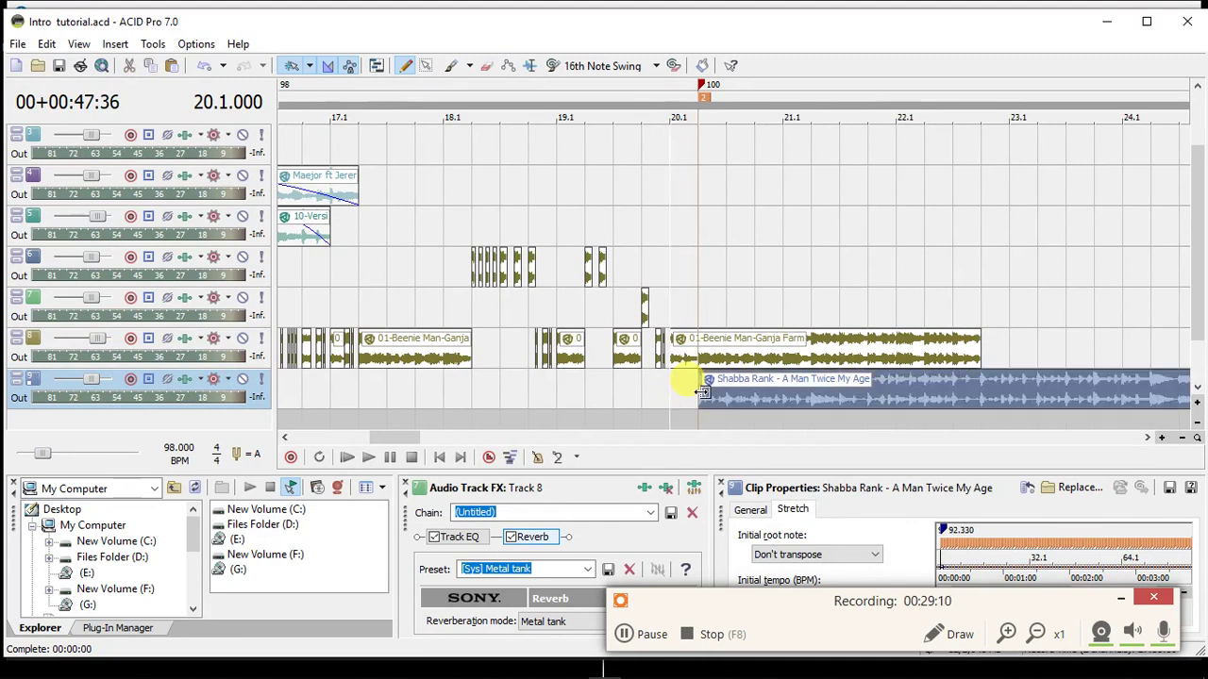
scroll(703, 392, "up", 4)
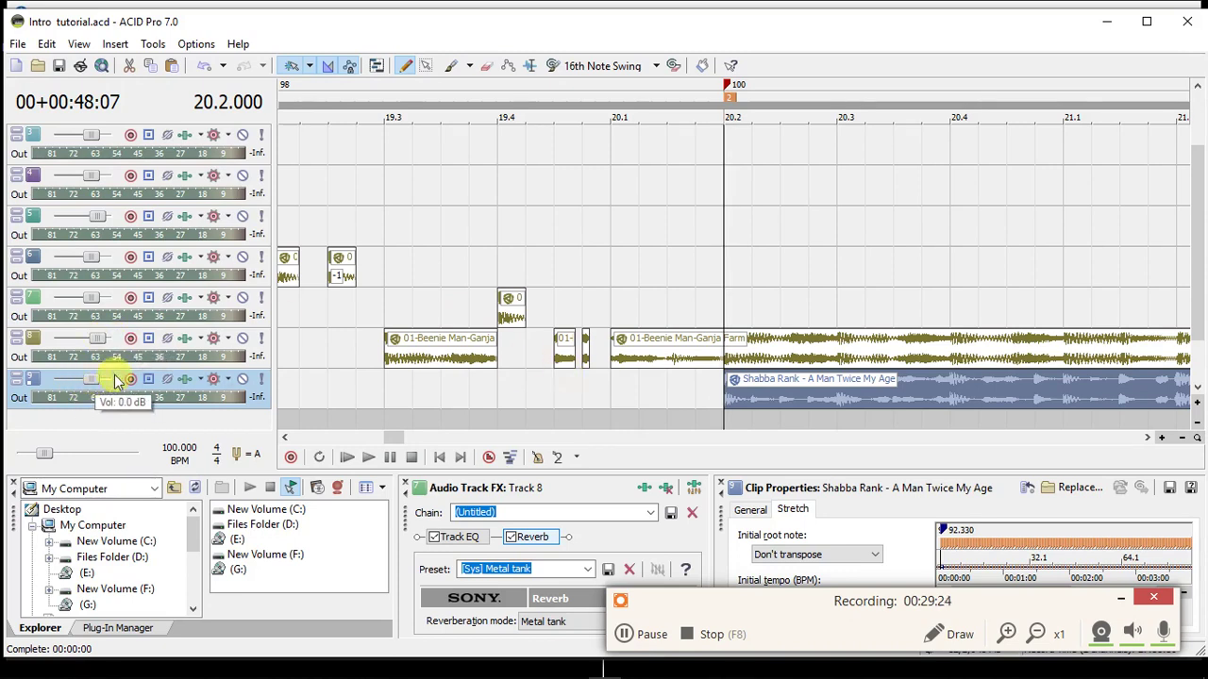
left_click(724, 395)
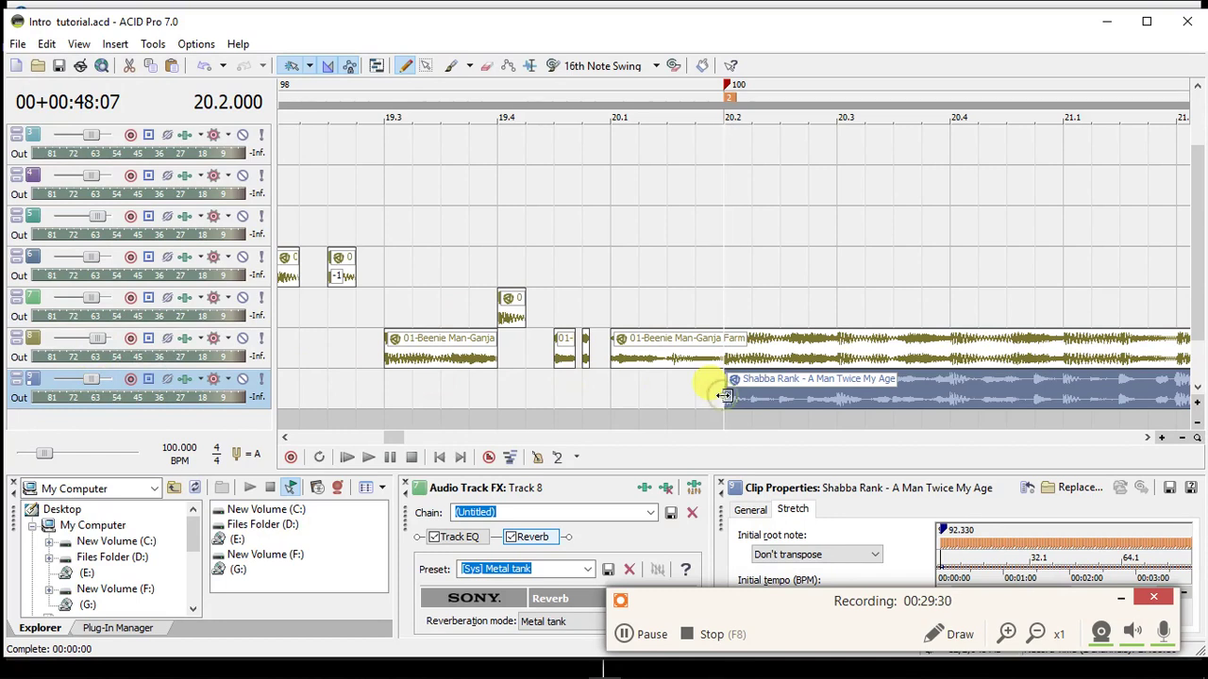
Split the last Ganja Farm clip at 20.2.000 and cut the part after the split.
left_click(731, 357)
key("s")
scroll(729, 356, "down", 6)
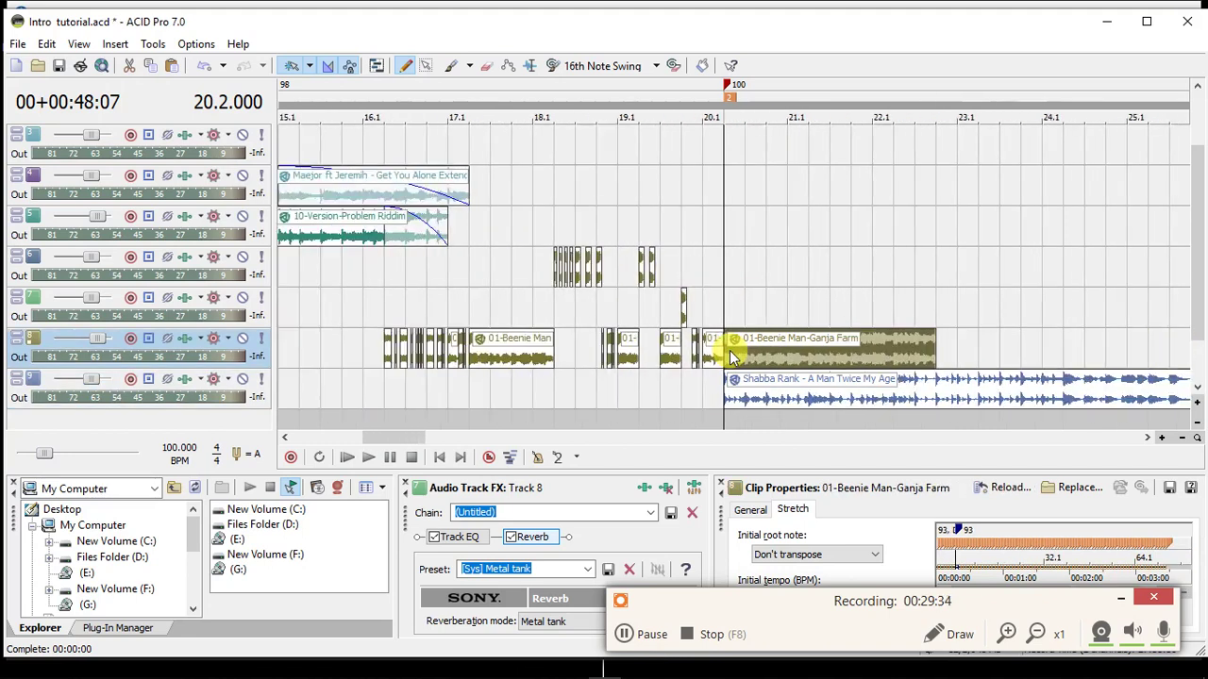
scroll(731, 357, "down", 2)
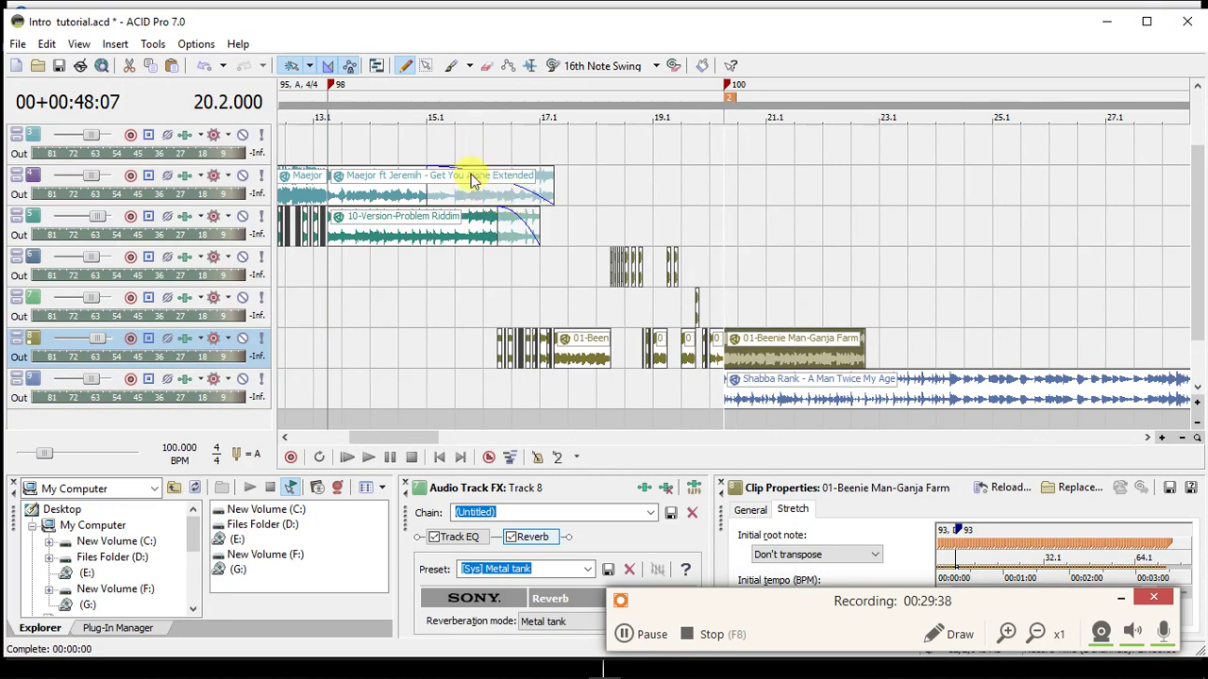
left_click(733, 351)
key("Delete")
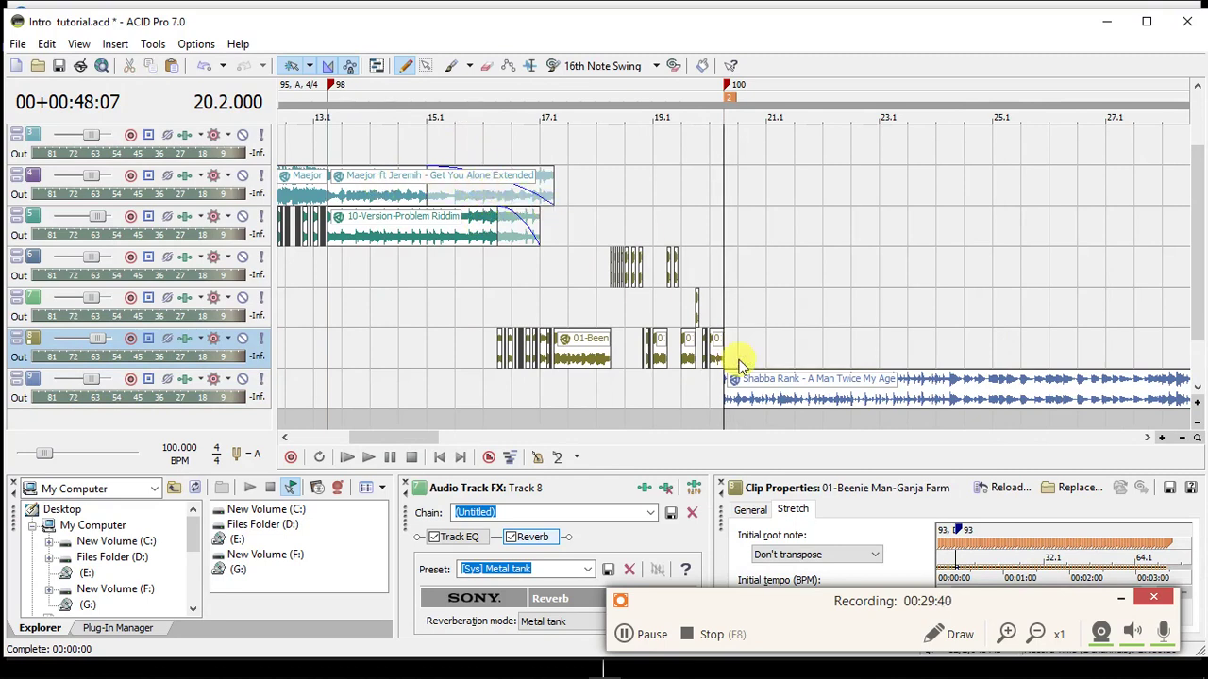
Paste the cut Ganja Farm part at 20.2.000 onto the track holding the Maejor ft Jeremih clips.
right_click(735, 179)
left_click(750, 223)
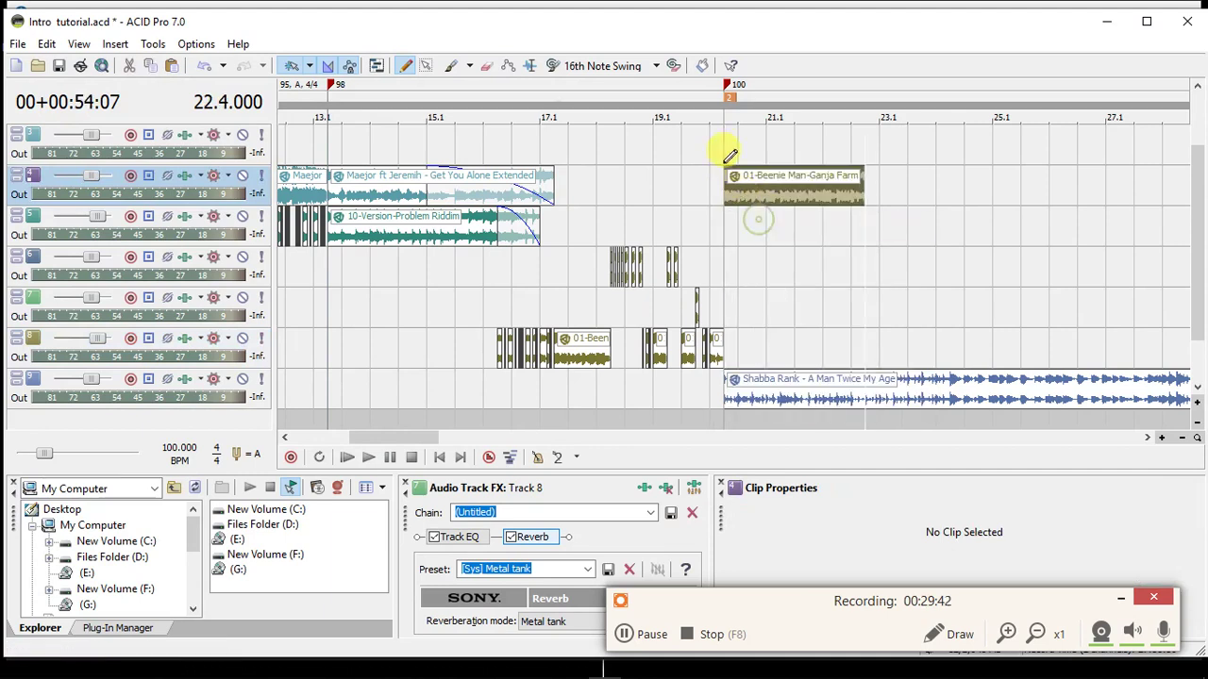
left_click(722, 193)
left_click_drag(723, 193, 724, 192)
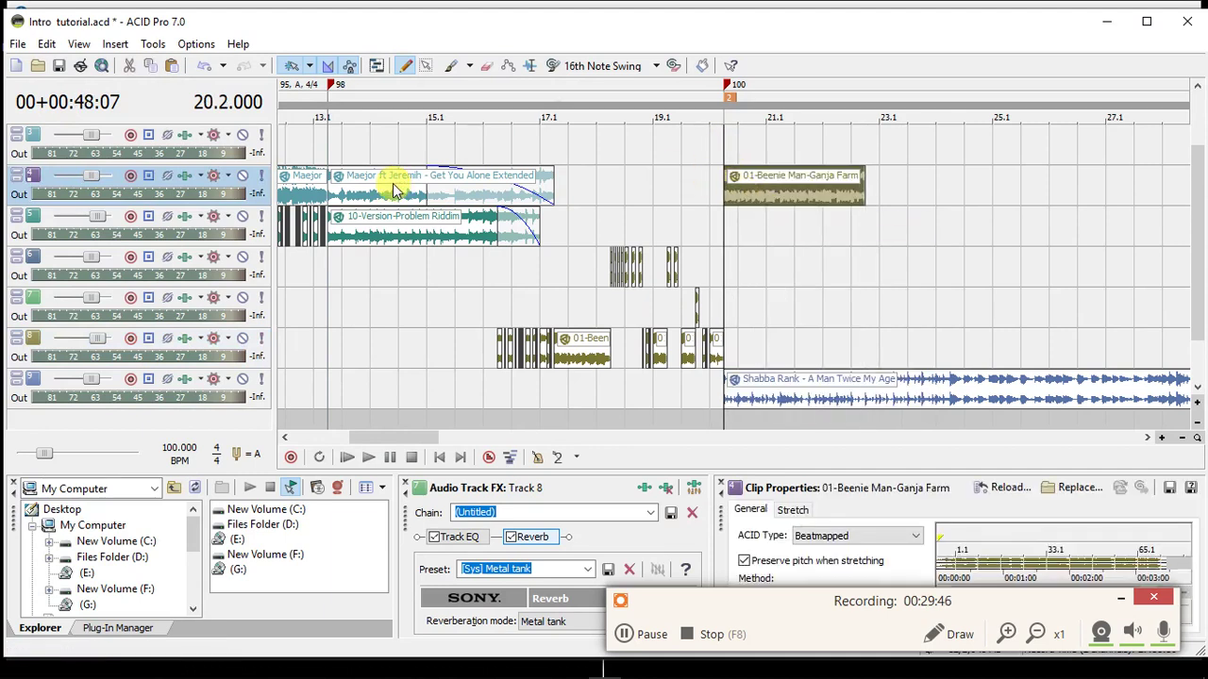
Undo the Ganja Farm part's track move to audition its original placement from 20.1.000, and redo the move.
left_click(1198, 387)
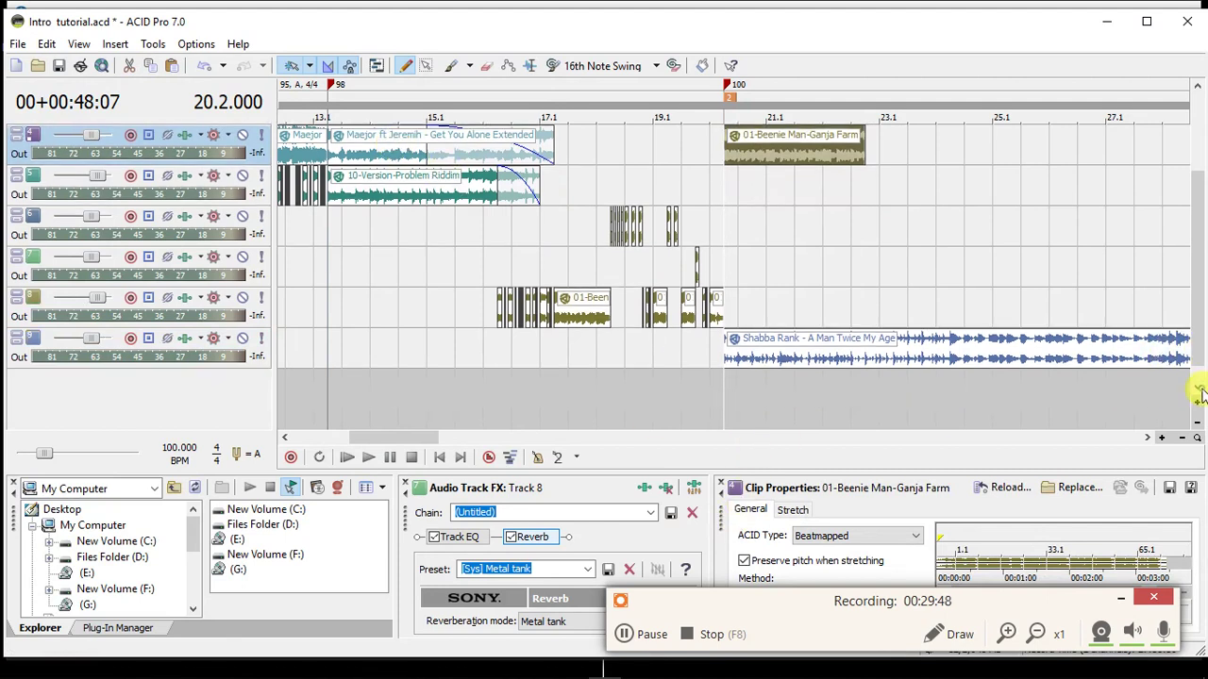
left_click(723, 357)
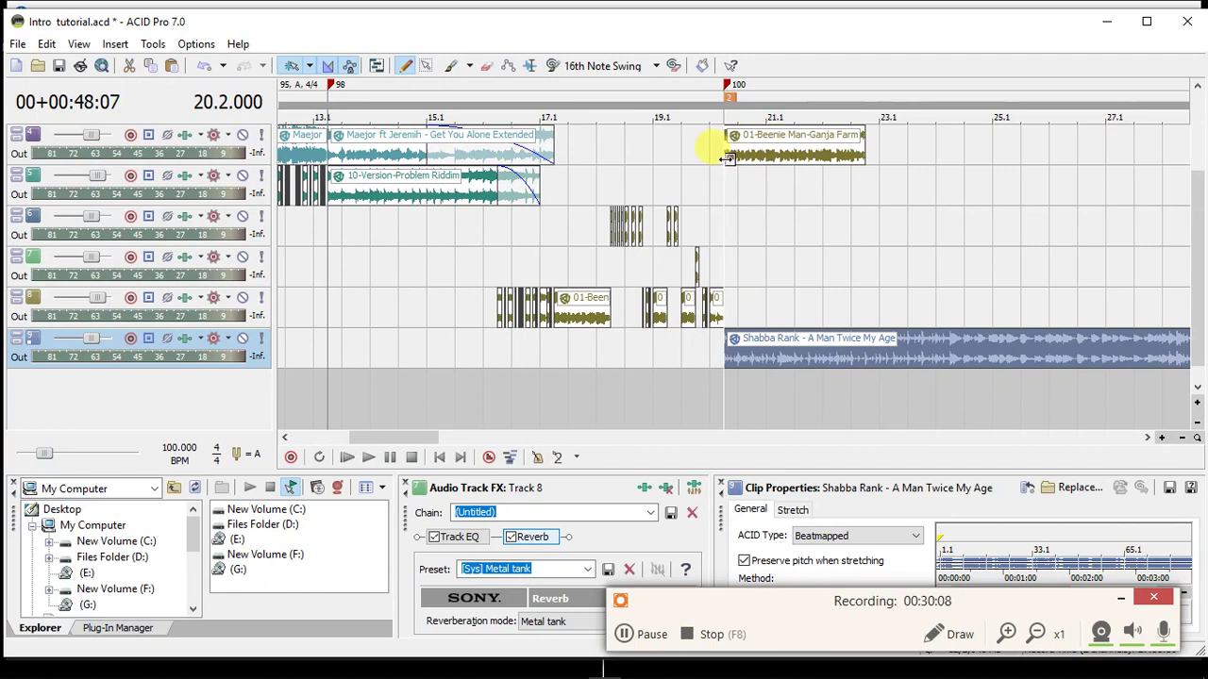
left_click(711, 345)
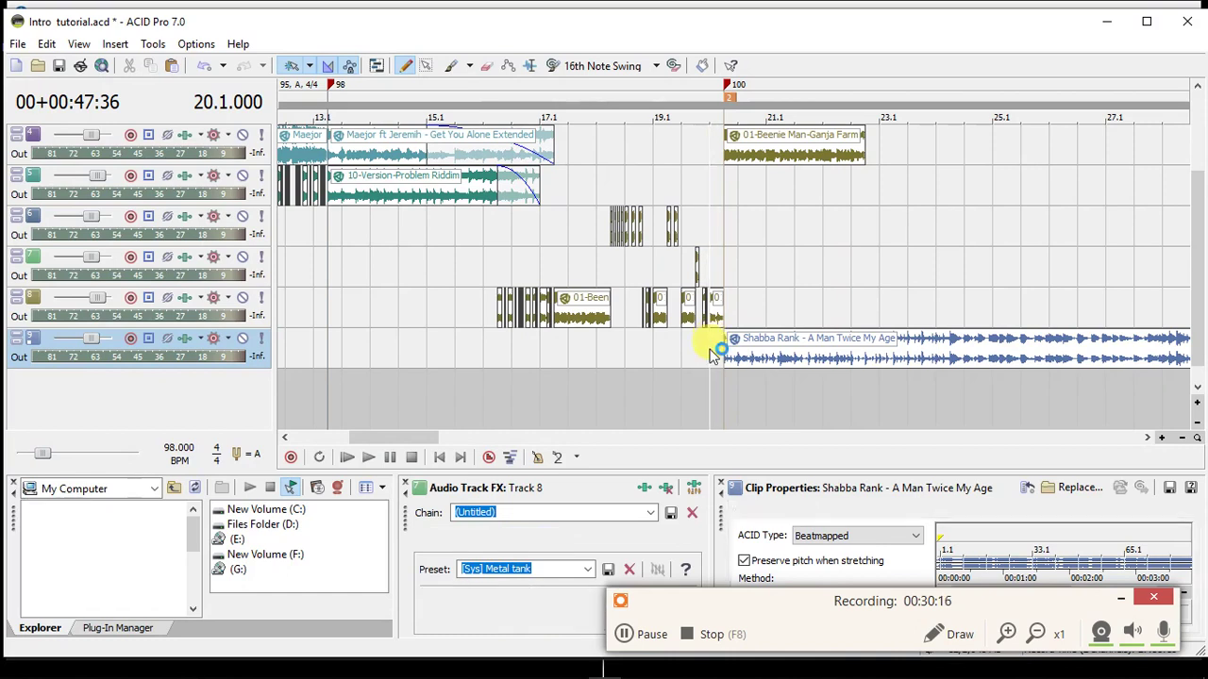
key("ctrl+x")
key("ctrl+v")
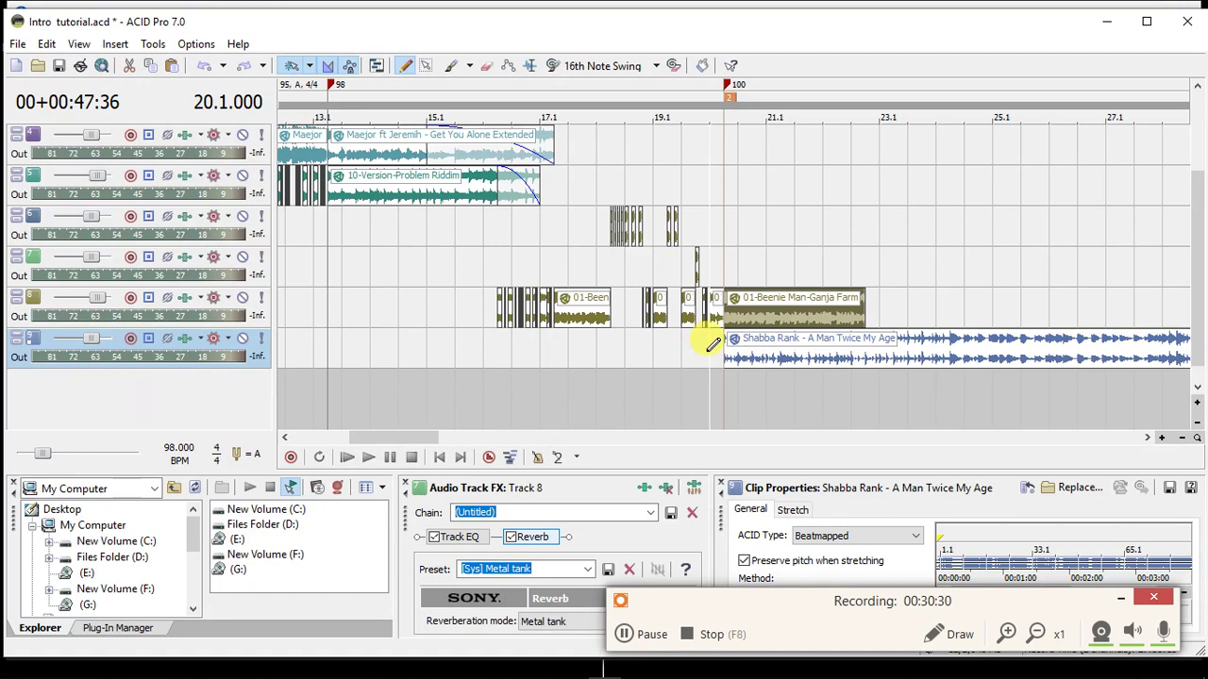
key("space")
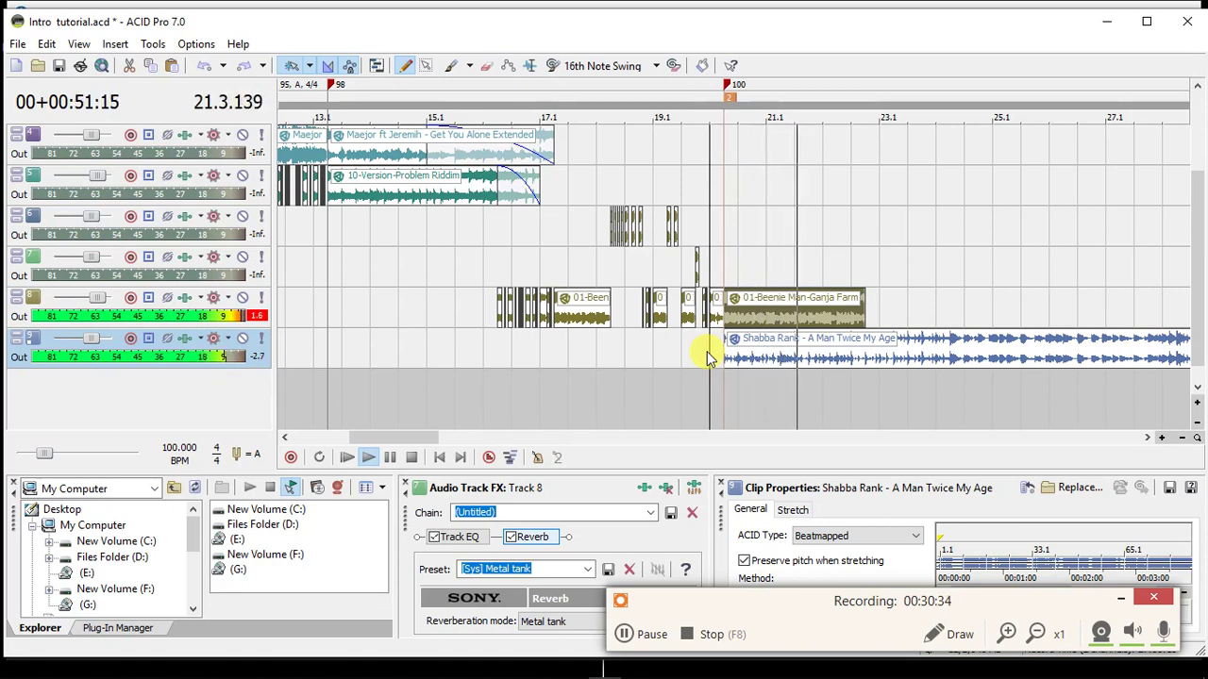
key("space")
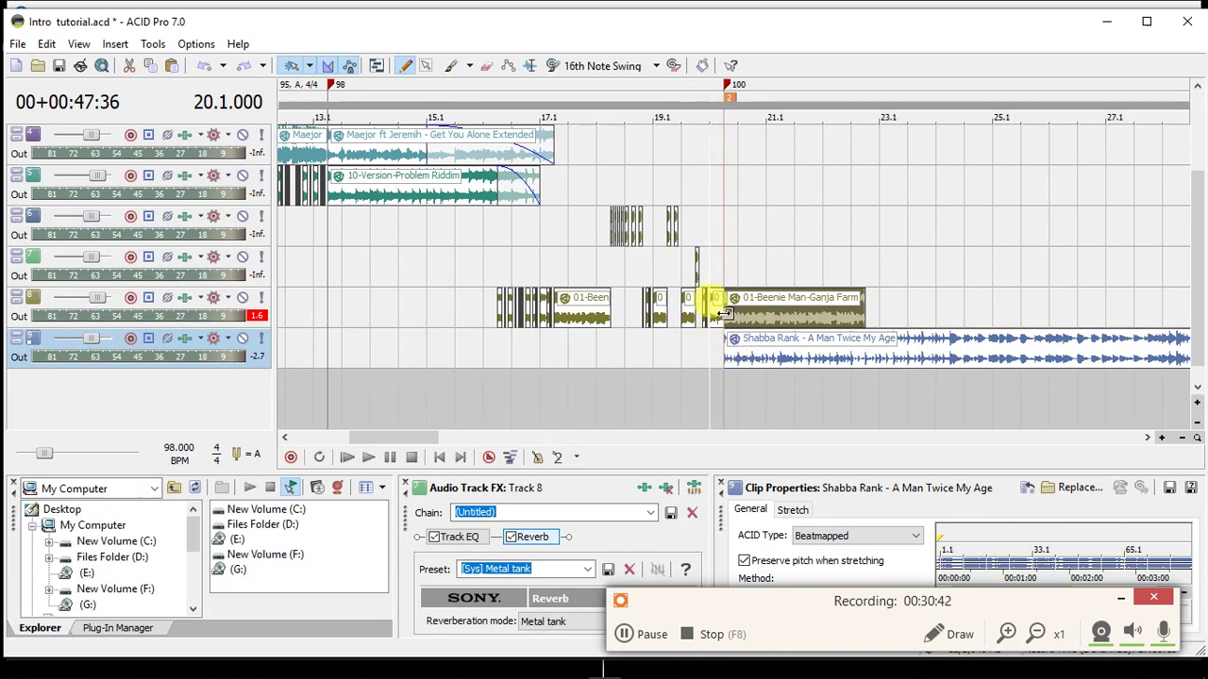
left_click(244, 66)
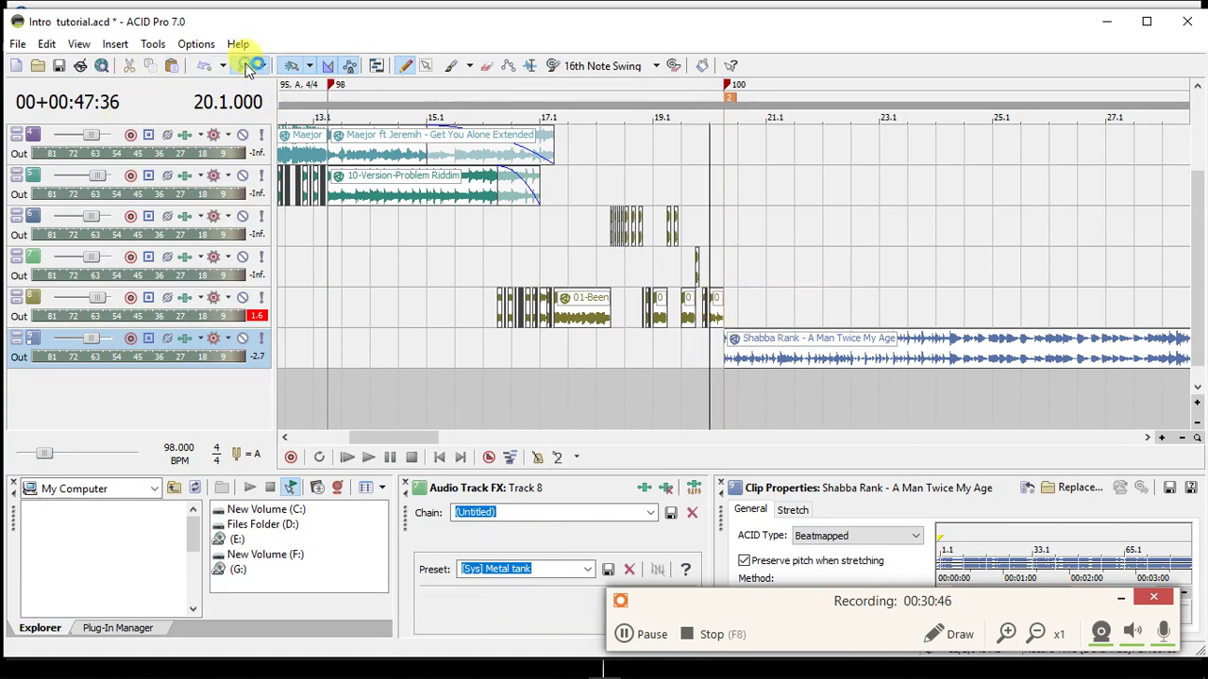
left_click(245, 66)
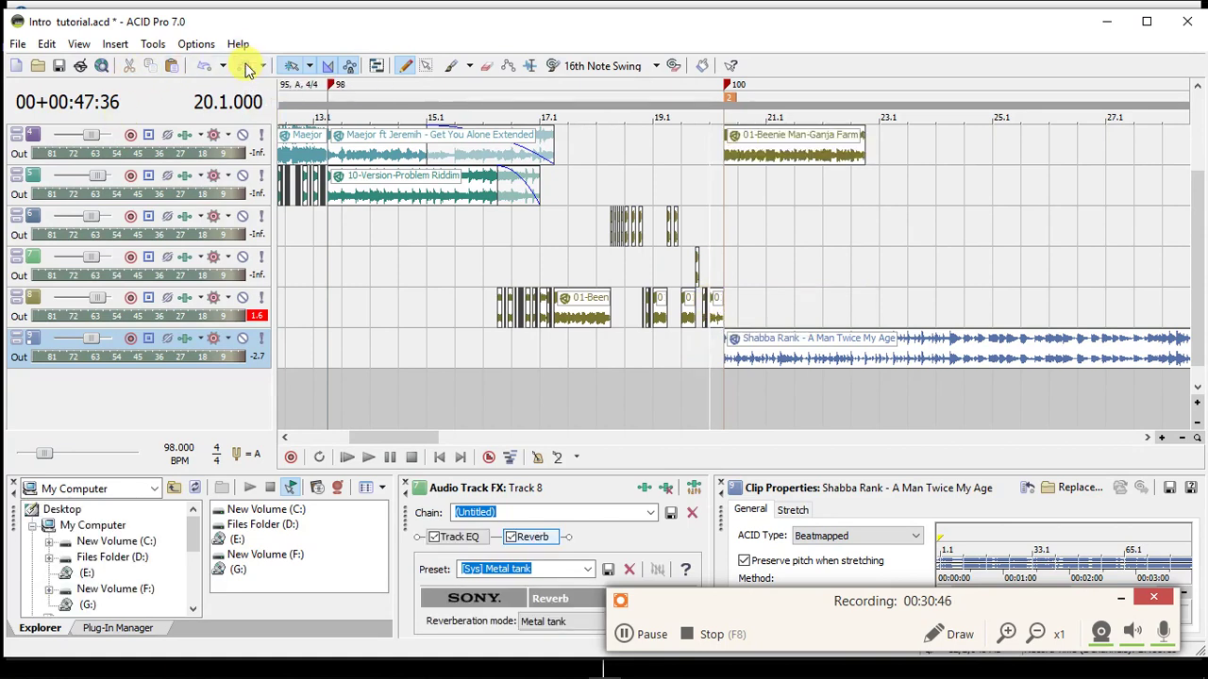
Play the drop from 20.1.000 and extend the moved Ganja Farm clip to 24.1.000 with a fade-out from about 22.1.
left_click(712, 151)
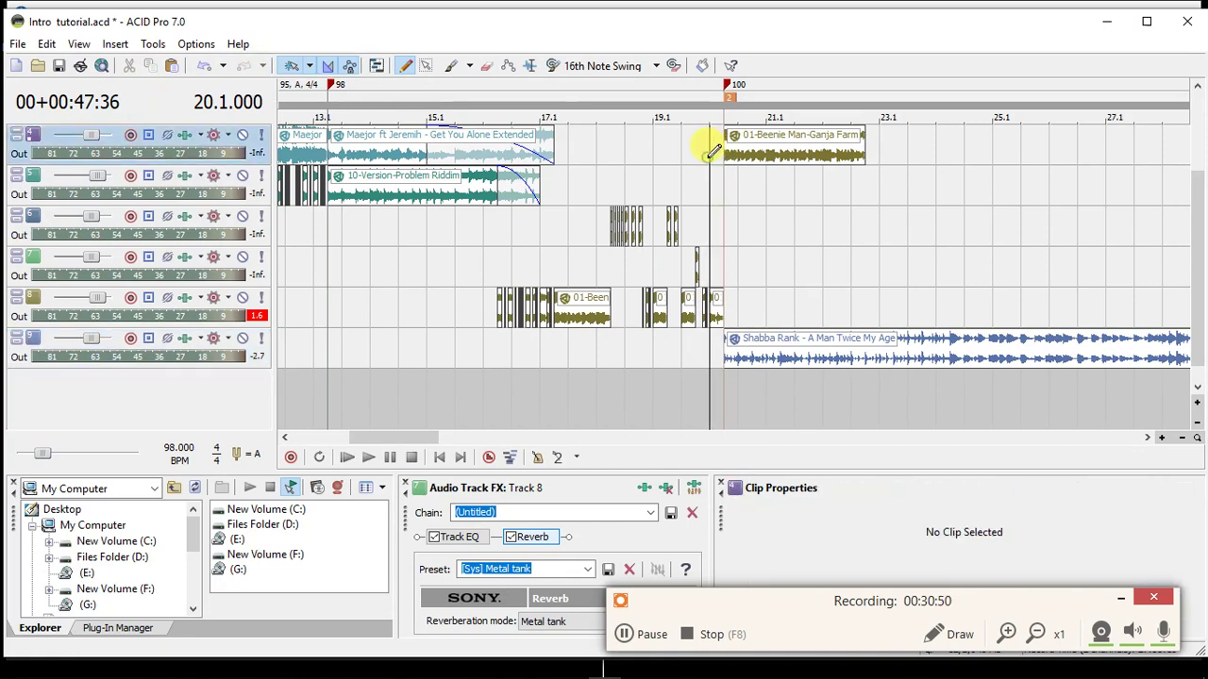
key("space")
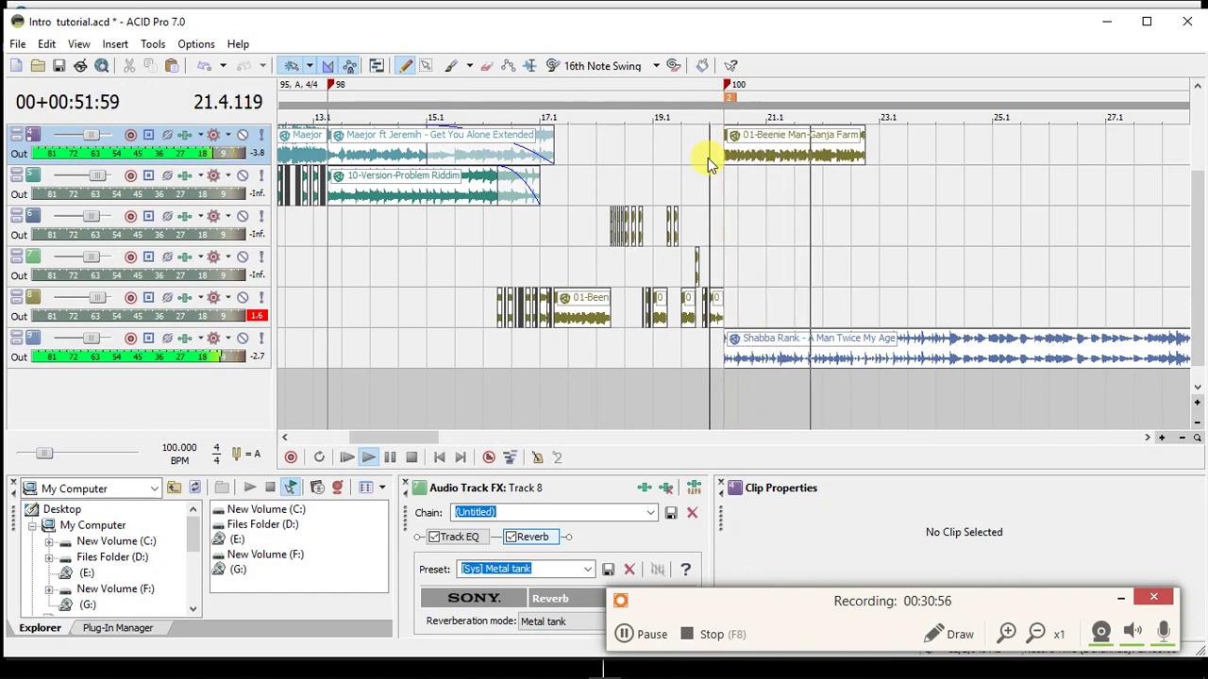
left_click_drag(877, 149, 931, 151)
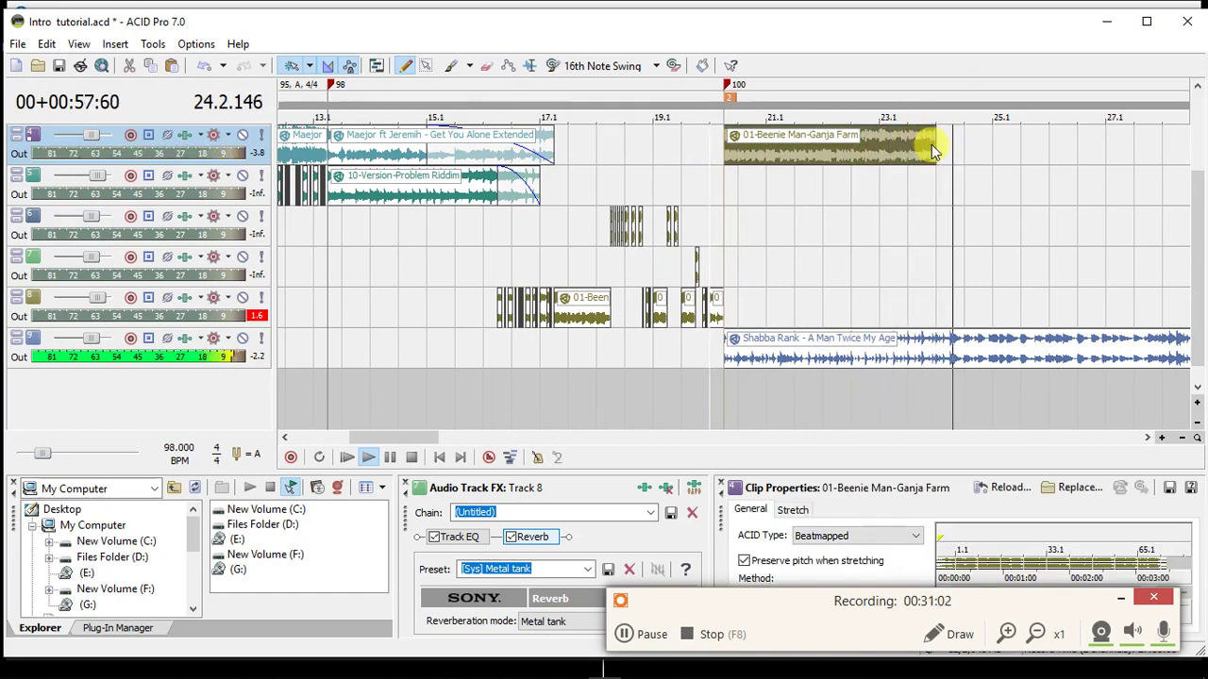
key("space")
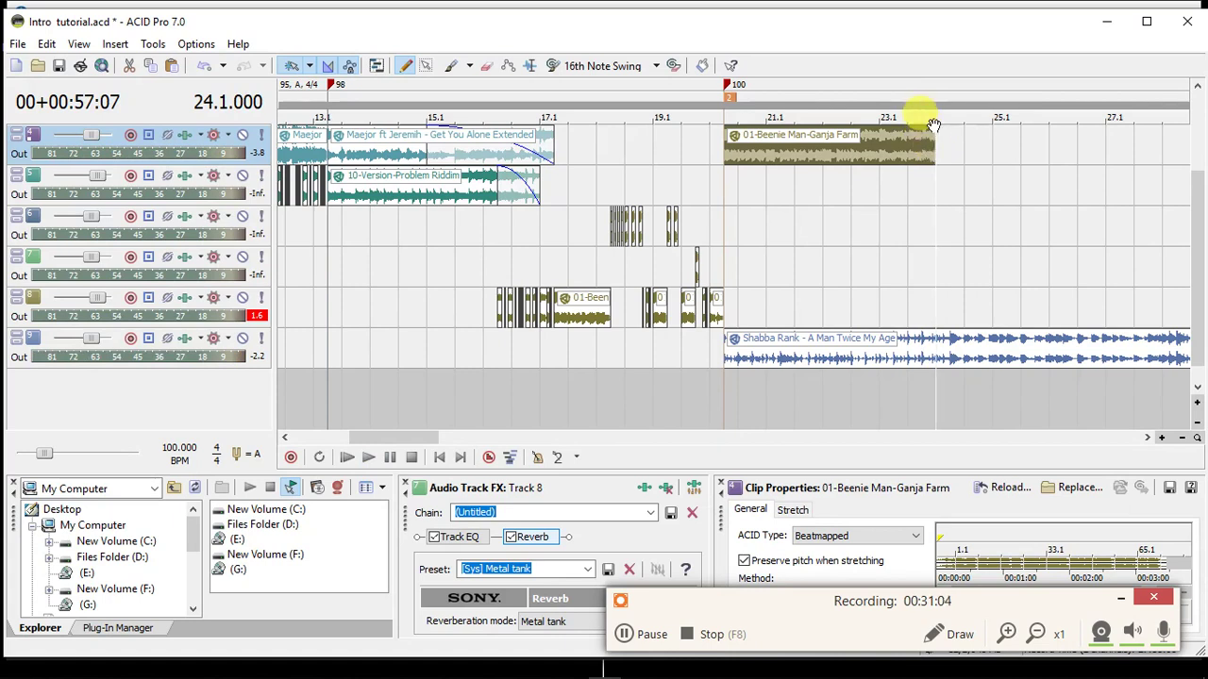
left_click_drag(937, 127, 831, 159)
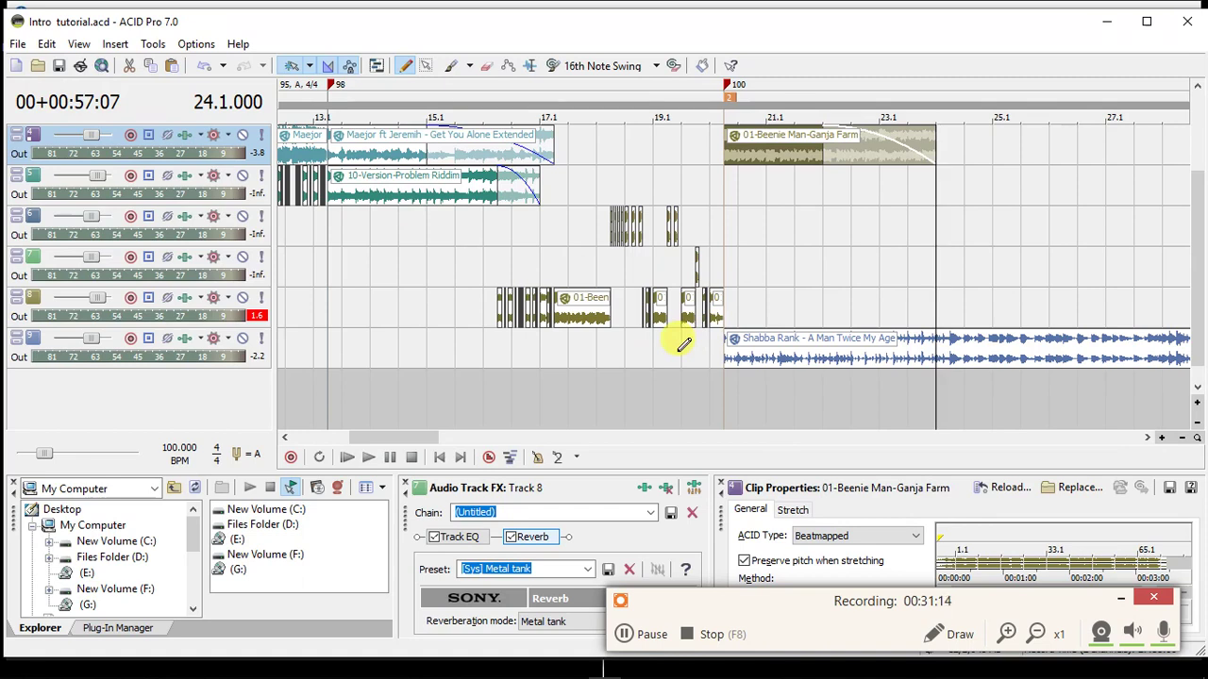
Play back the arrangement from 15.3.000 through the chopped vocals toward the 100 BPM drop.
left_click(452, 341)
key("space")
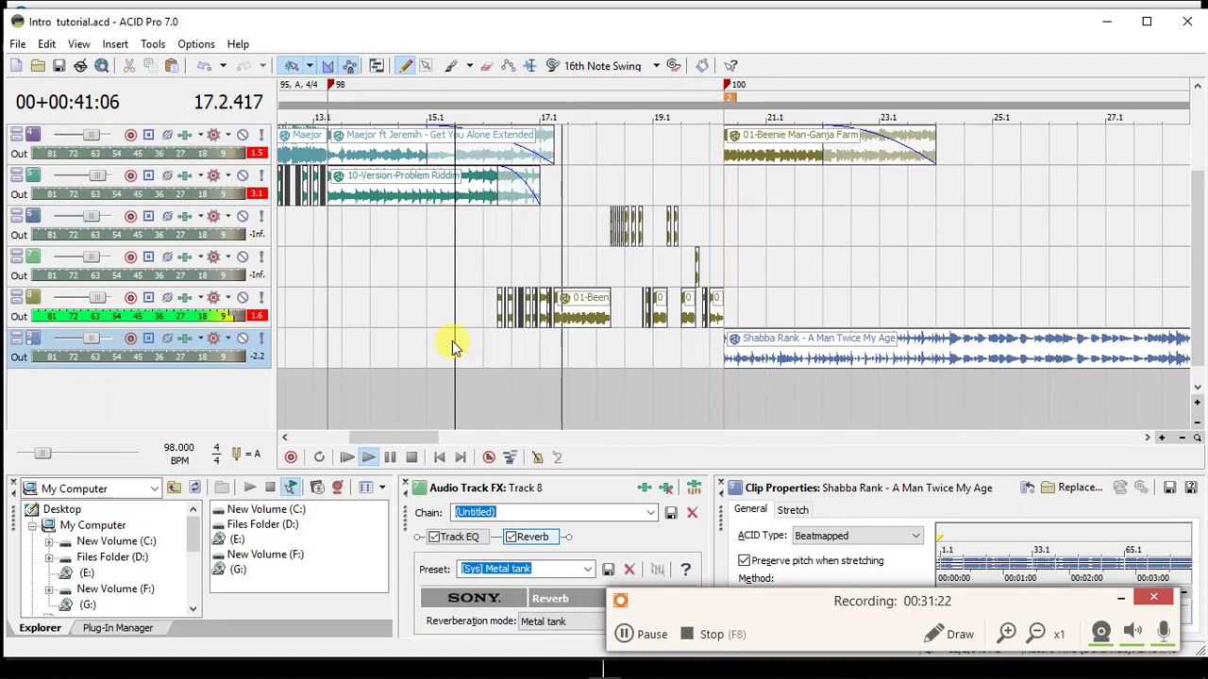
left_click_drag(418, 436, 426, 437)
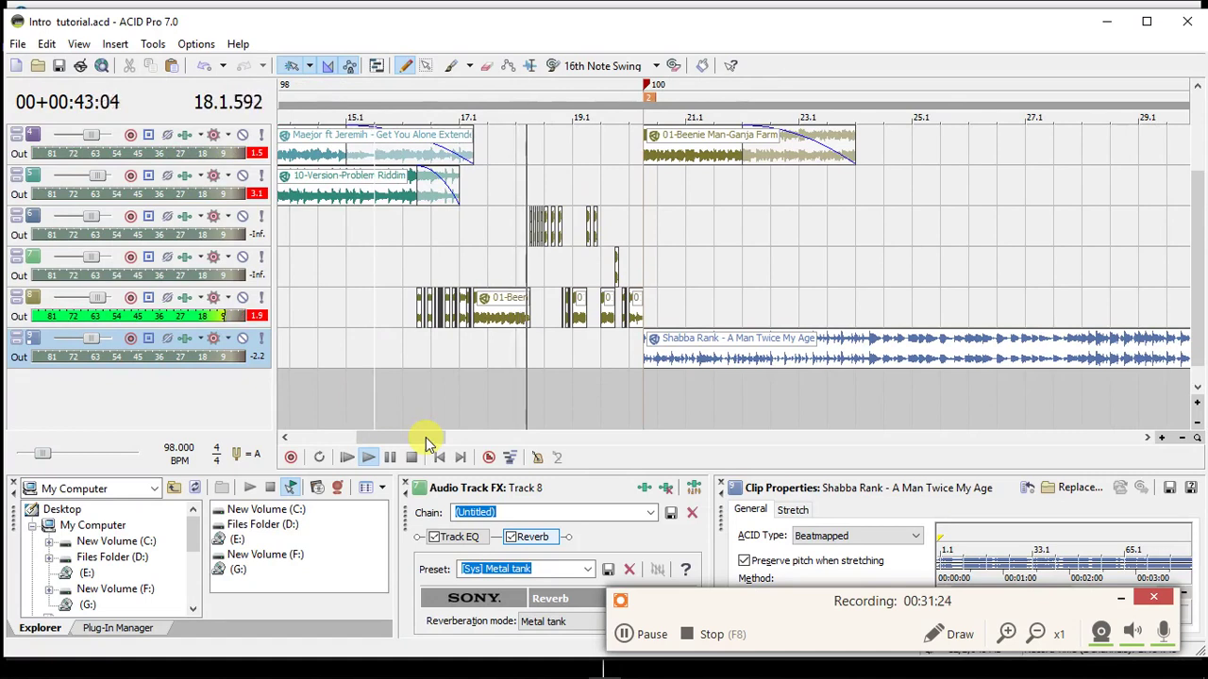
Follow the playback from the chopped vocals through the 100 BPM drop and stop at 24.1.000 on the Shabba Rank track.
left_click_drag(426, 437, 436, 436)
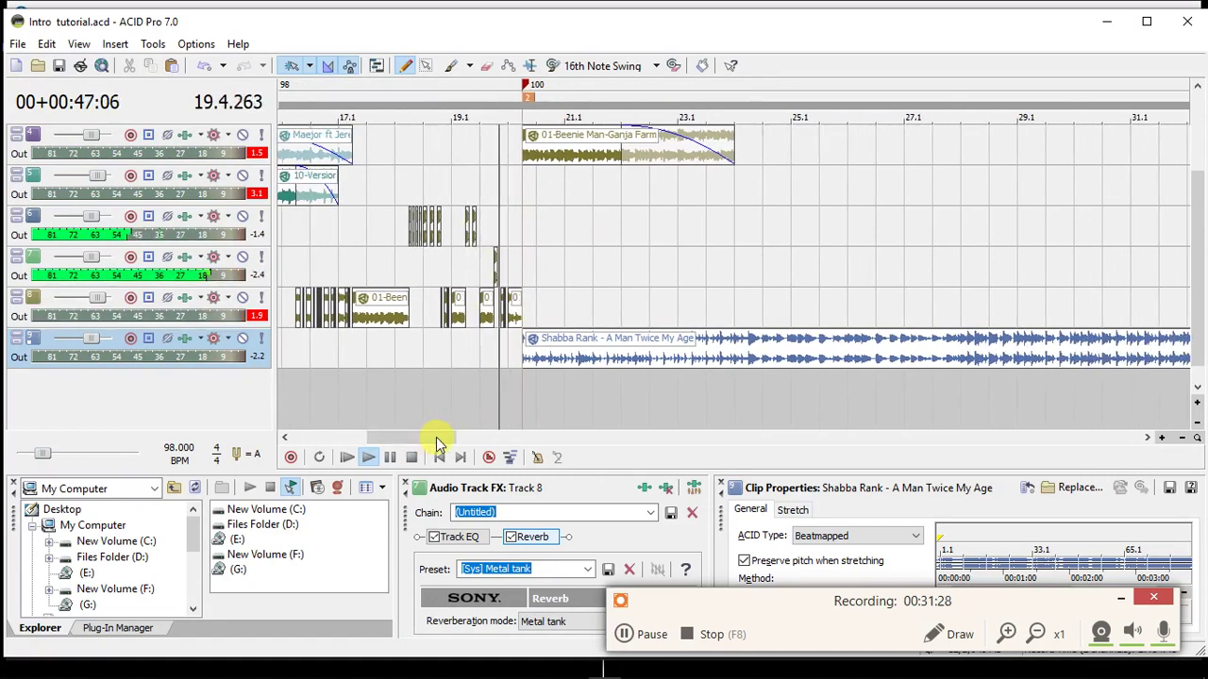
left_click_drag(436, 436, 443, 437)
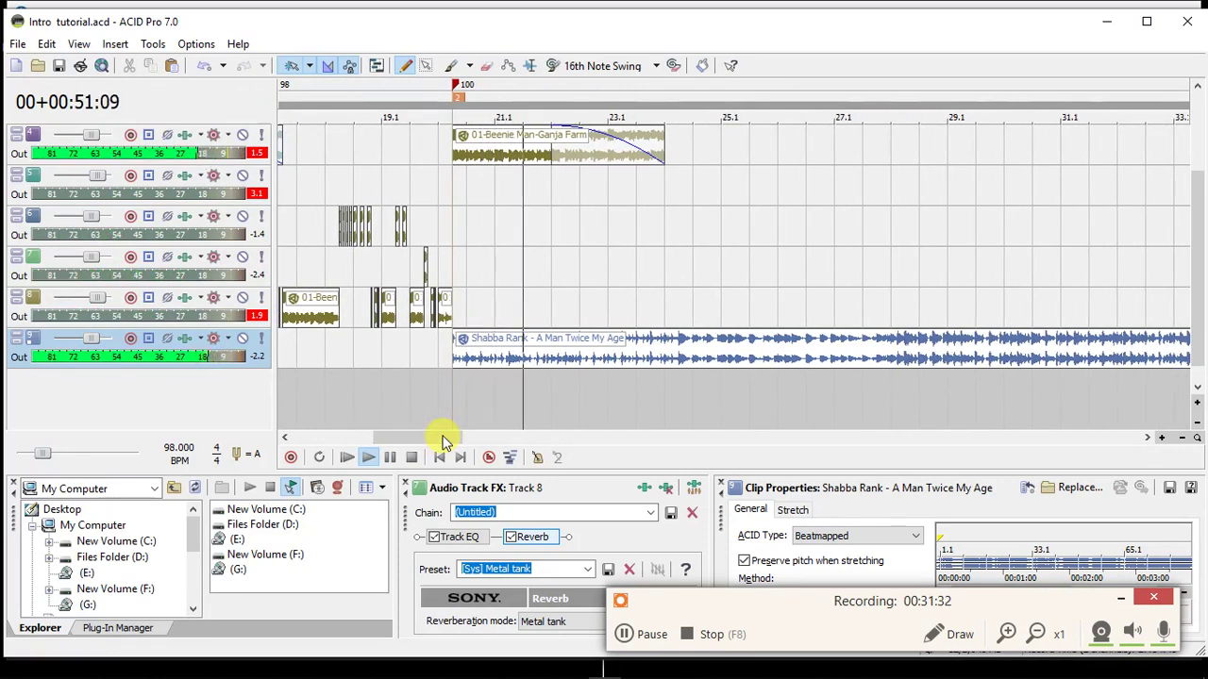
left_click_drag(444, 439, 448, 438)
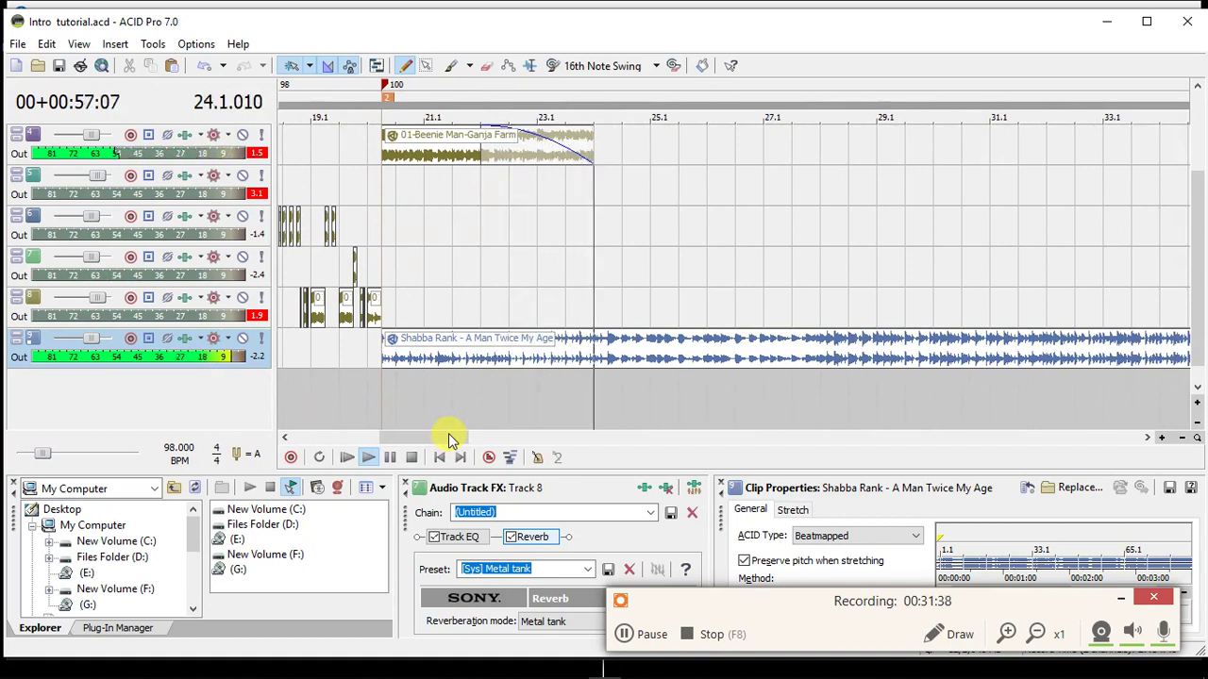
left_click(607, 364)
key("space")
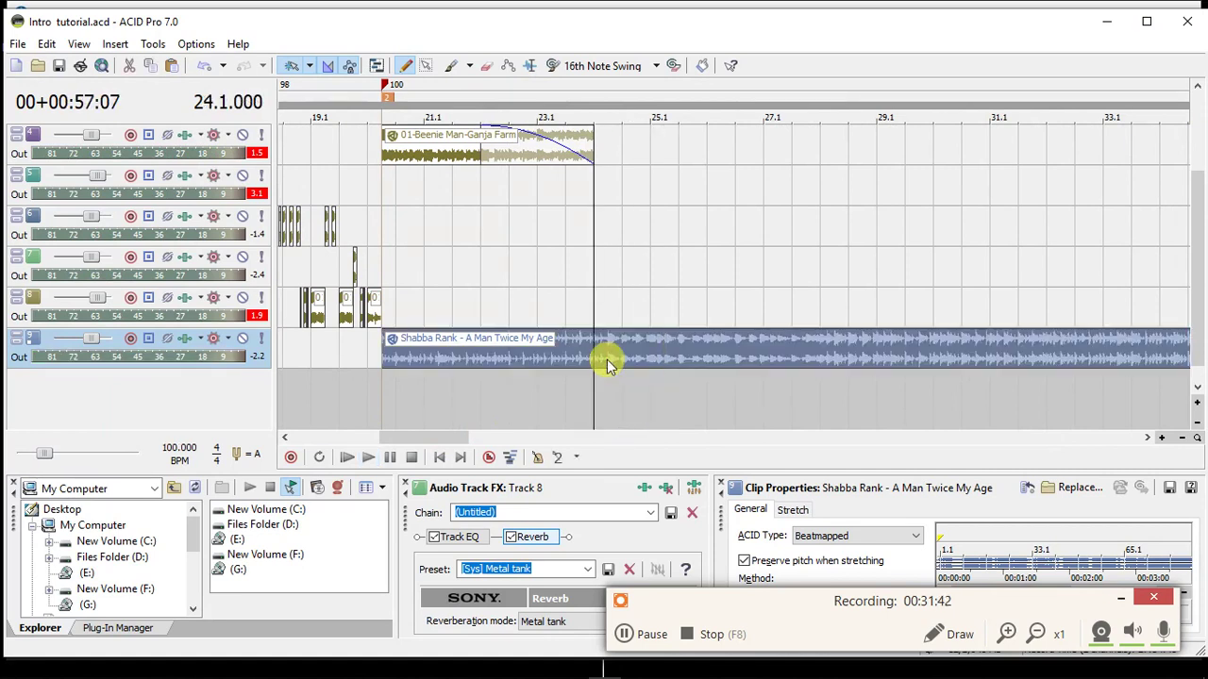
scroll(607, 364, "up", 2)
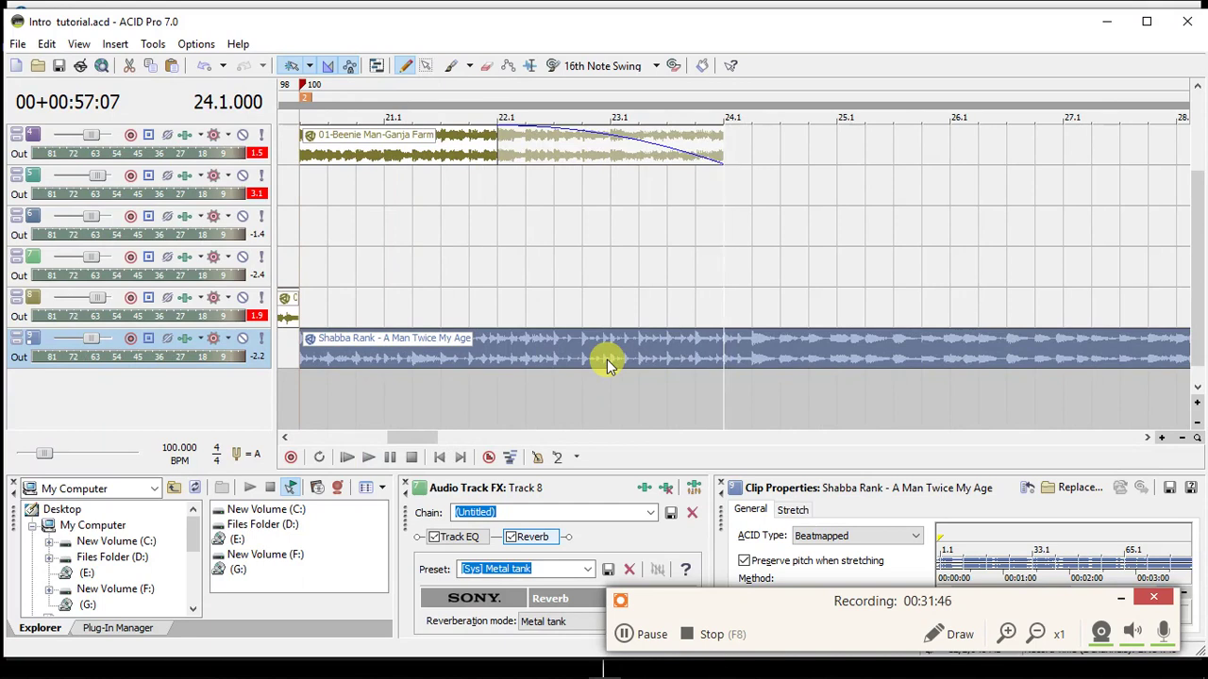
Switch to Serato DJ Pro and bring YG's Left, Right (Feat. DJ Mustard) into the ACID Pro project on a new track at 24.2.000.
left_click(608, 667)
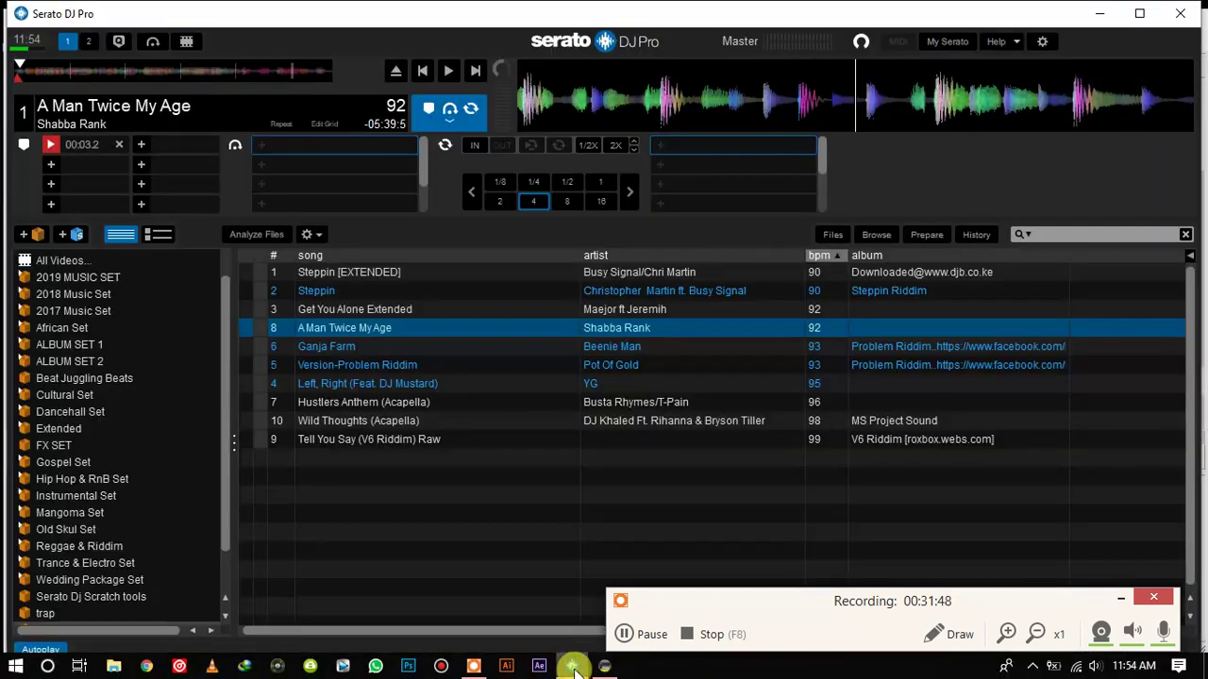
left_click(442, 384)
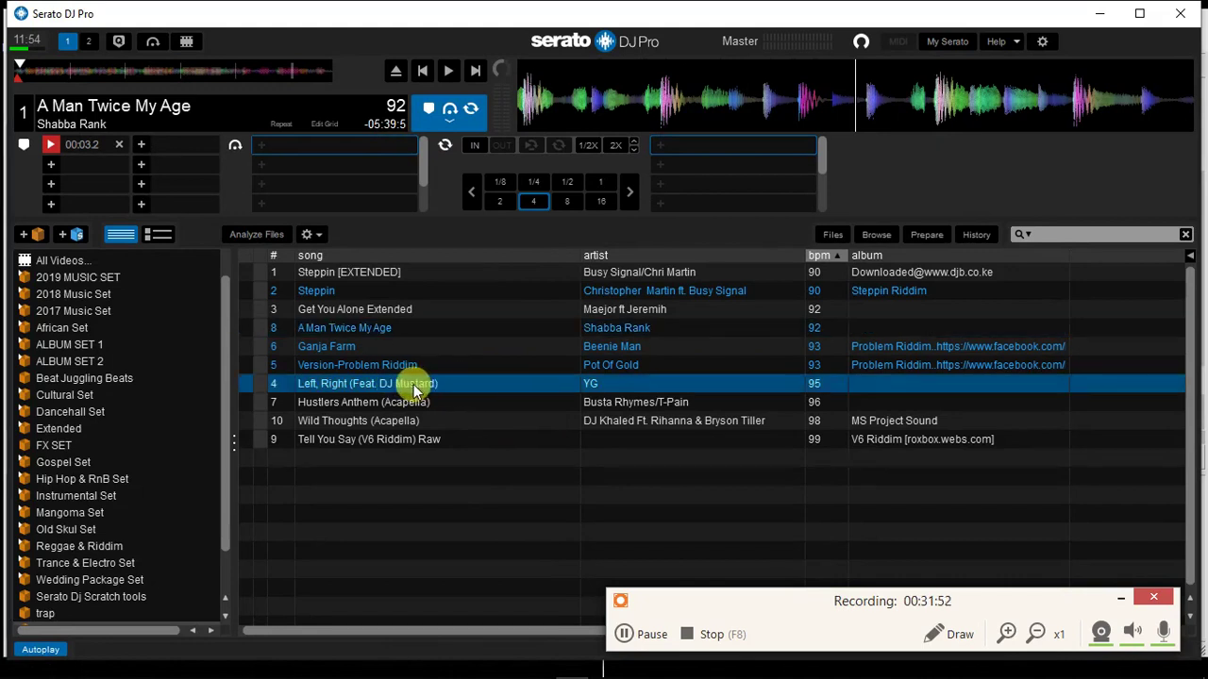
left_click_drag(519, 382, 758, 377)
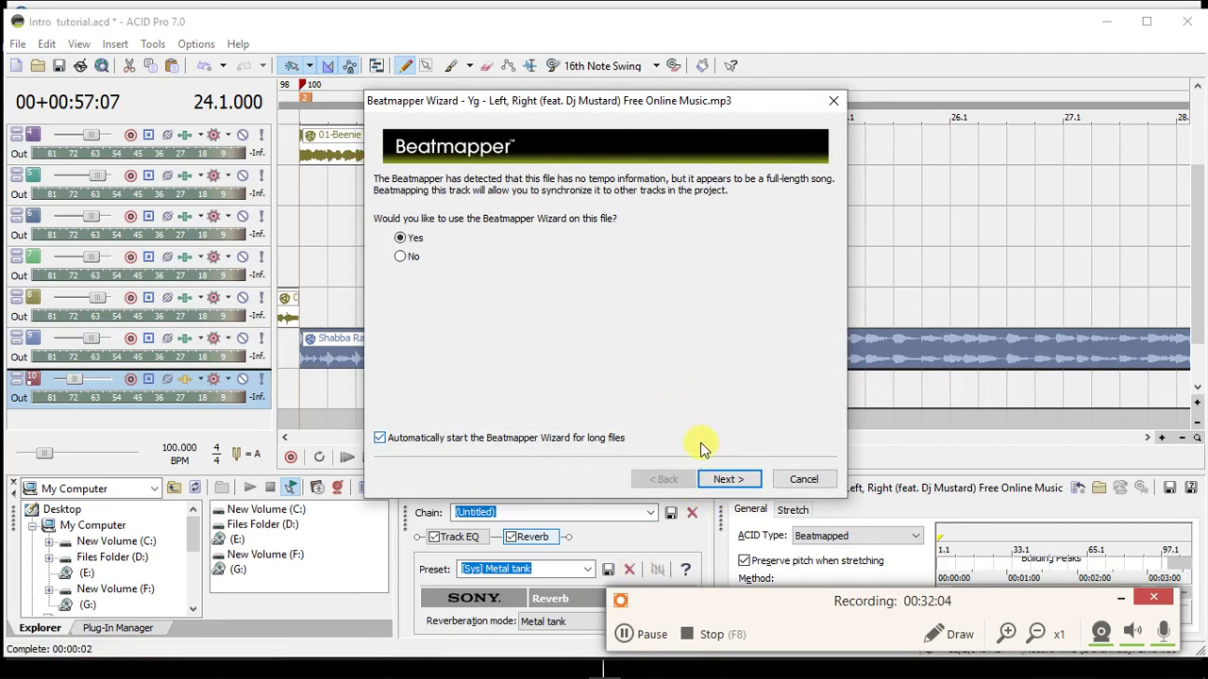
left_click(630, 637)
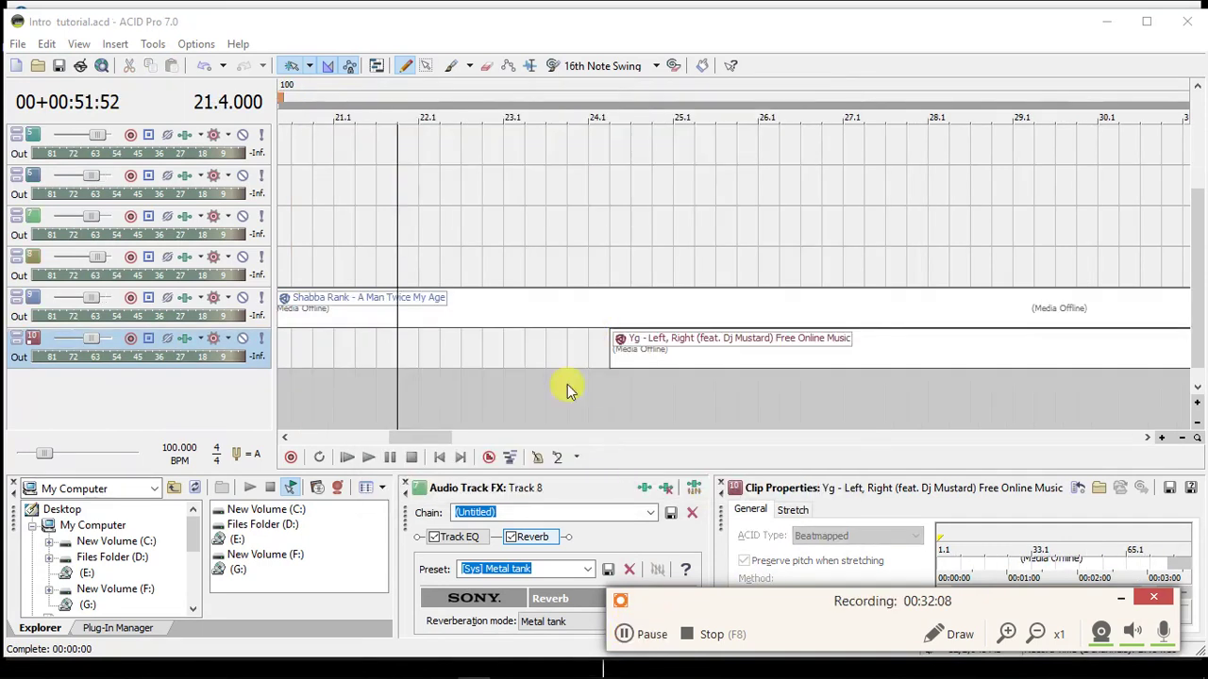
Play the arrangement from 21.1.000 to hear the Left, Right clip layered under Shabba Rank's A Man Twice My Age.
left_click(355, 341)
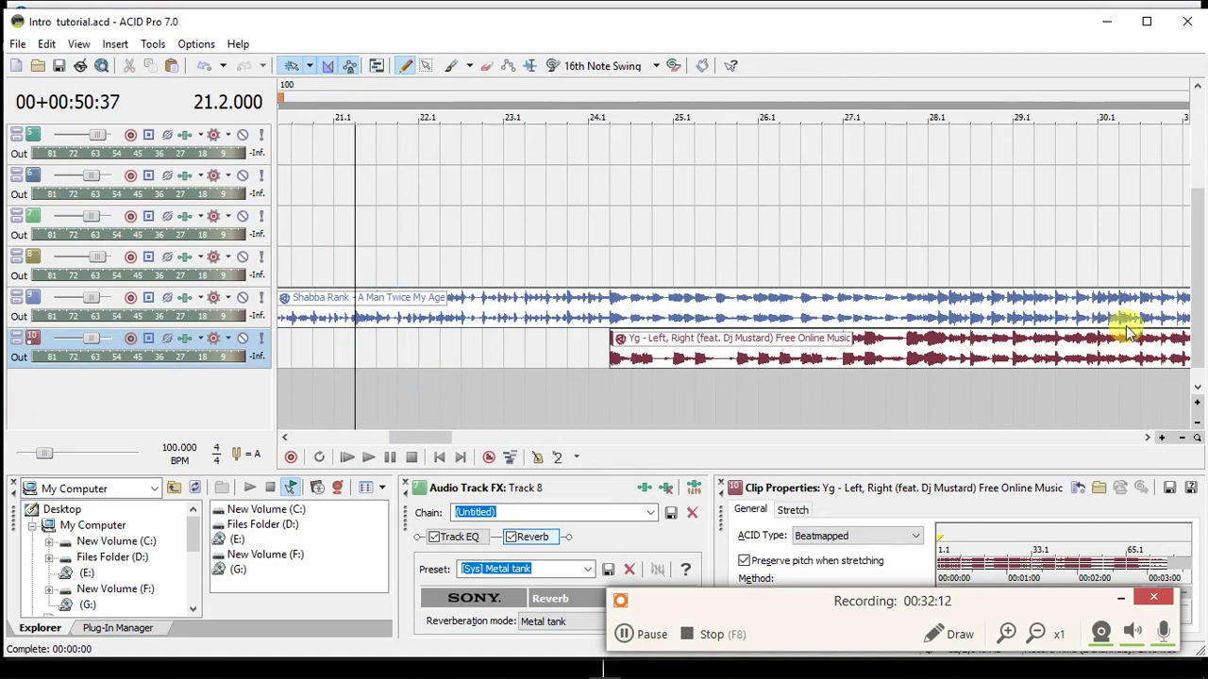
left_click_drag(1198, 312, 1198, 296)
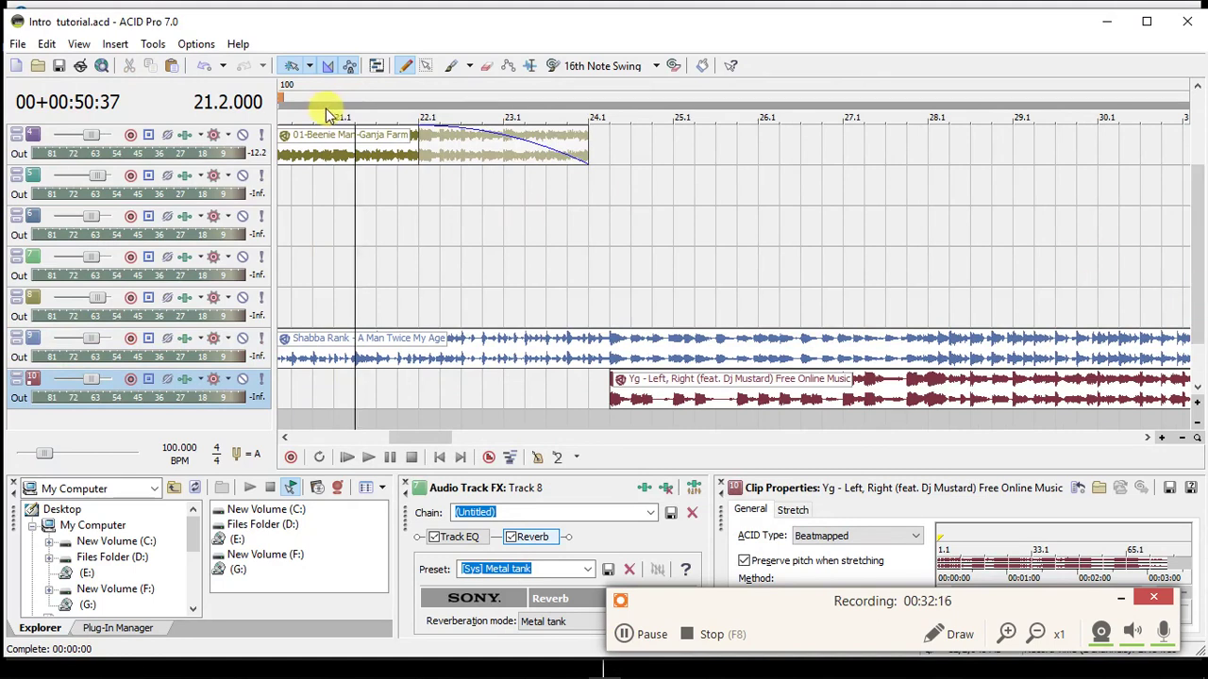
left_click(330, 156)
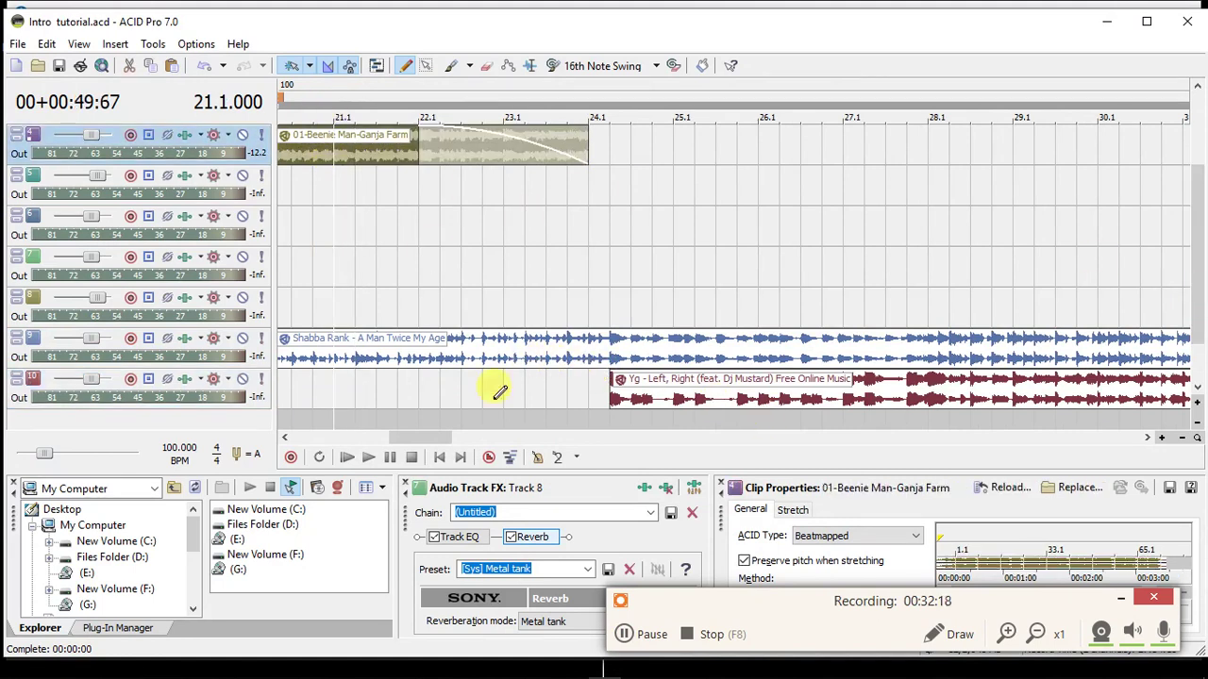
left_click(330, 377)
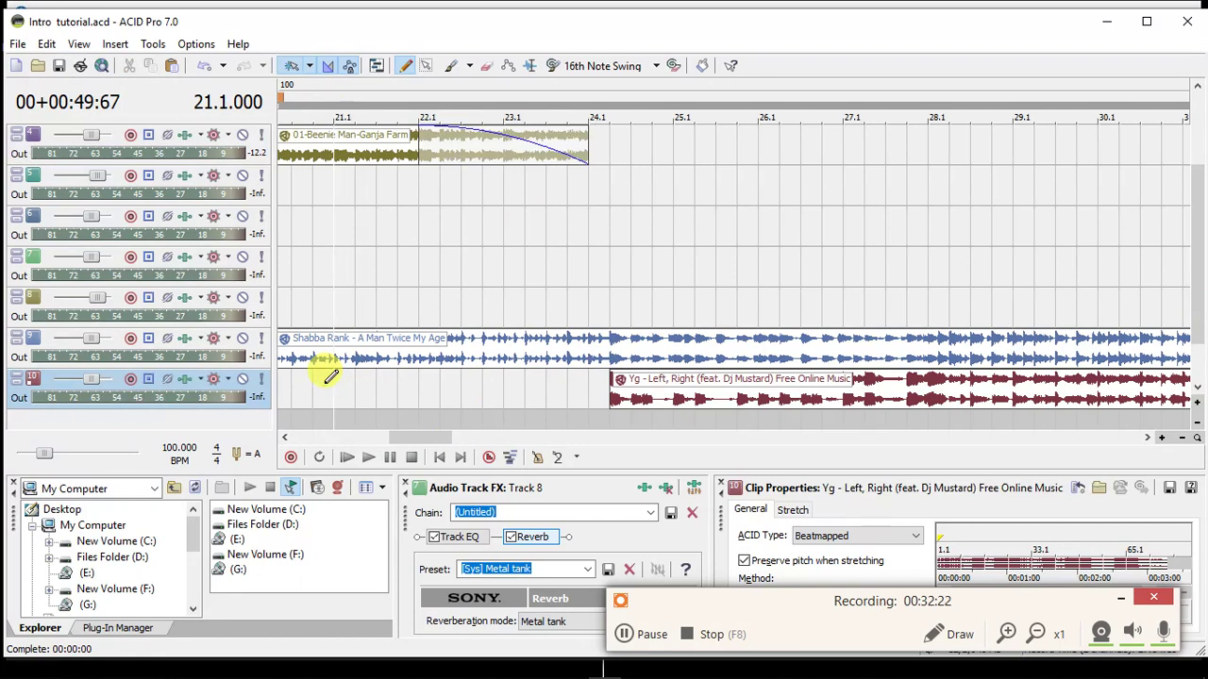
key("space")
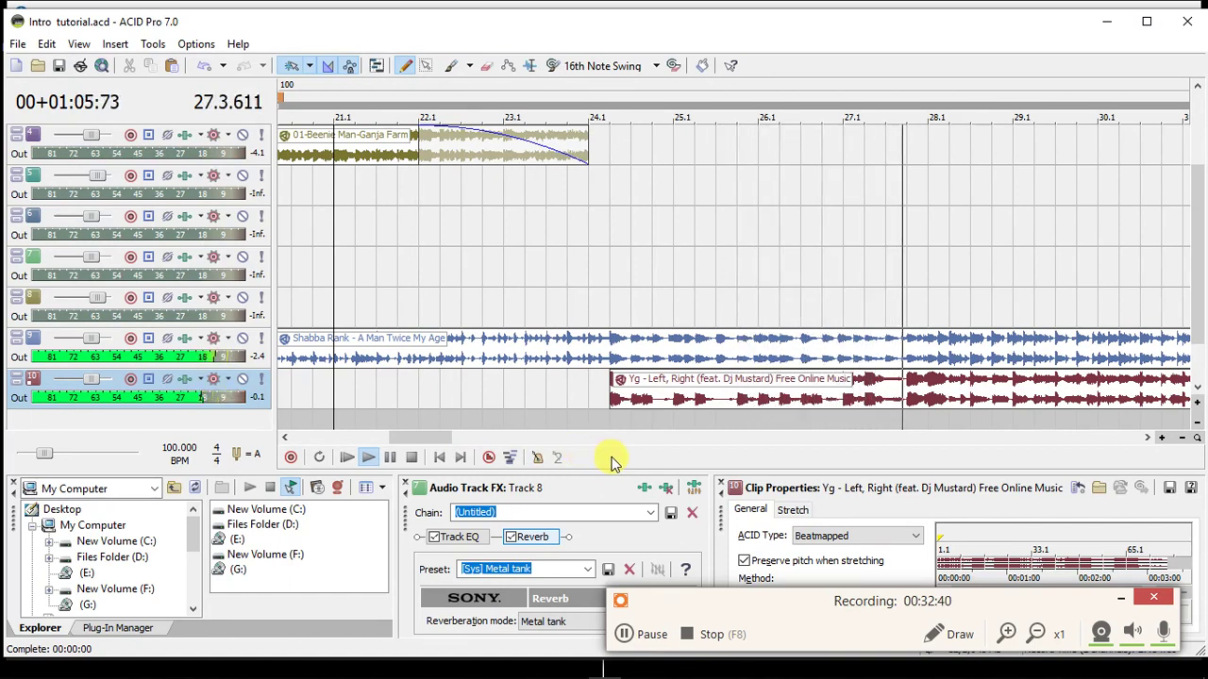
Split the Shabba Rank and Yg - Left, Right clips at 28.2.000 and delete the remainder of the Left, Right clip.
left_click(950, 357)
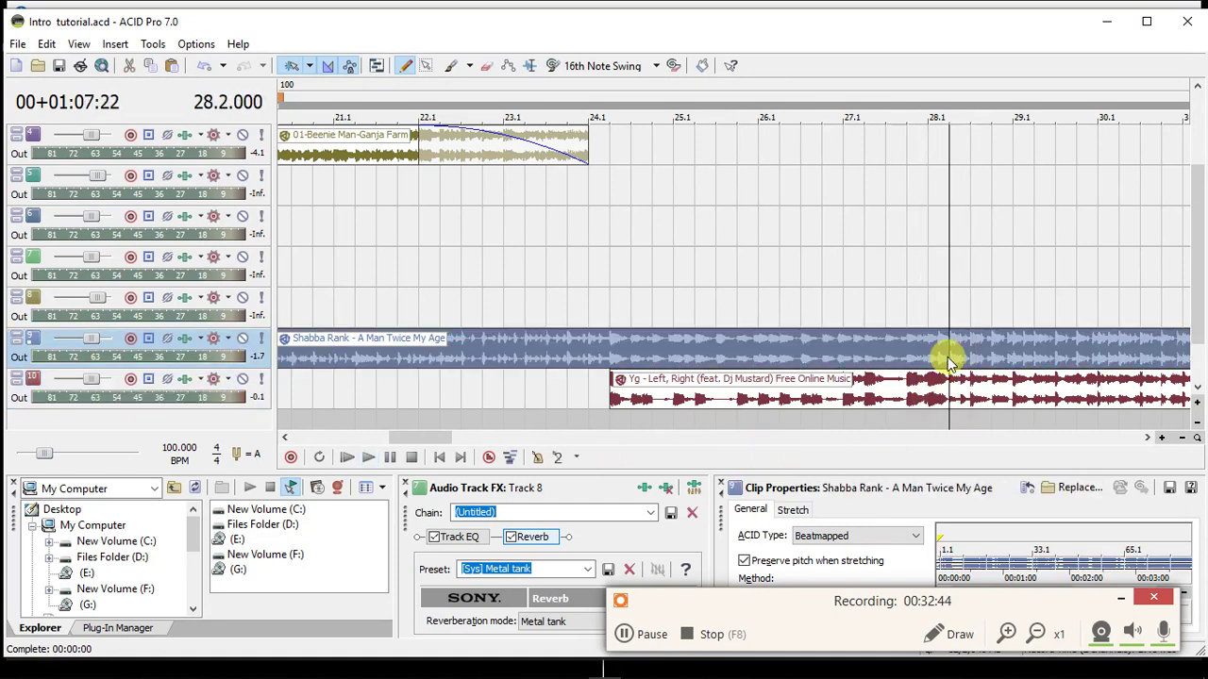
key("s")
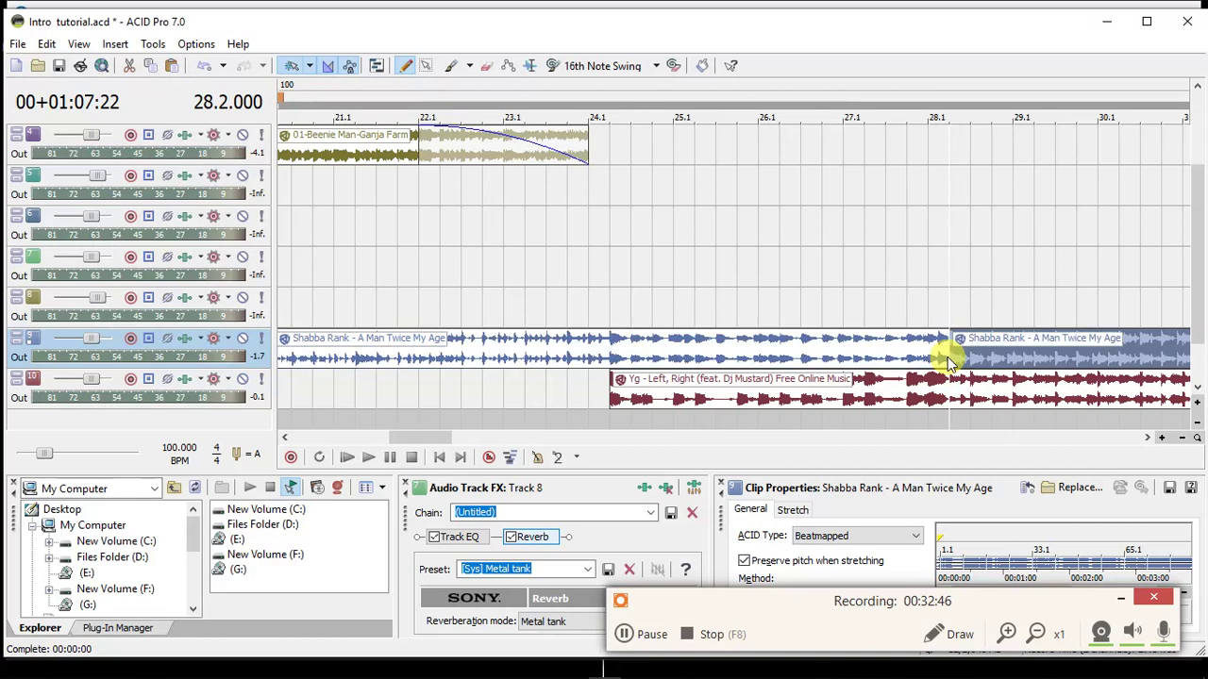
left_click(947, 391)
key("s")
key("Delete")
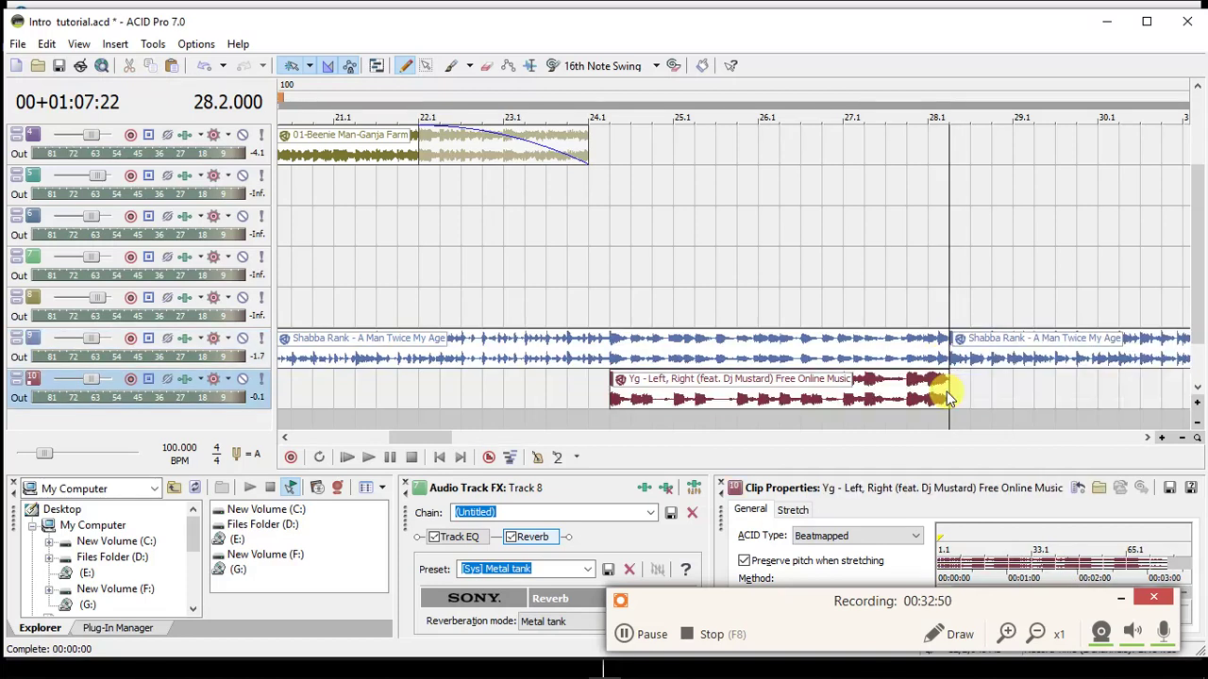
Copy the trimmed Left, Right clip to 28.2.000 on the same track and play both songs from there.
left_click(609, 391)
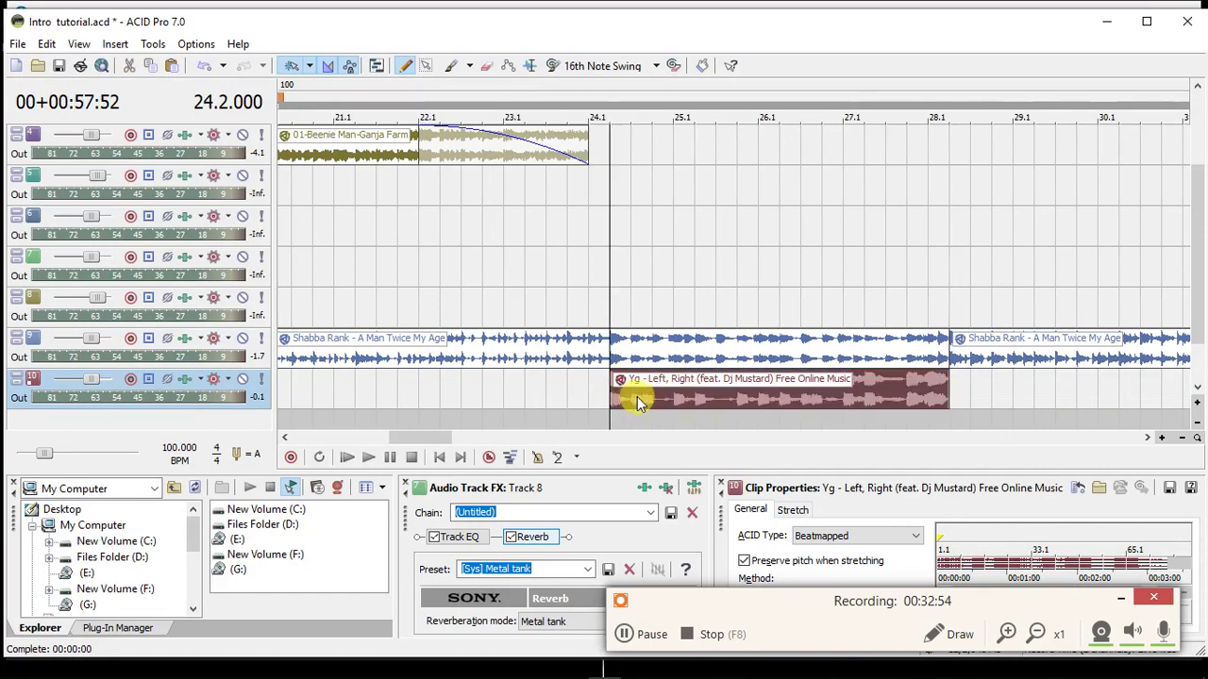
left_click_drag(630, 401, 978, 399)
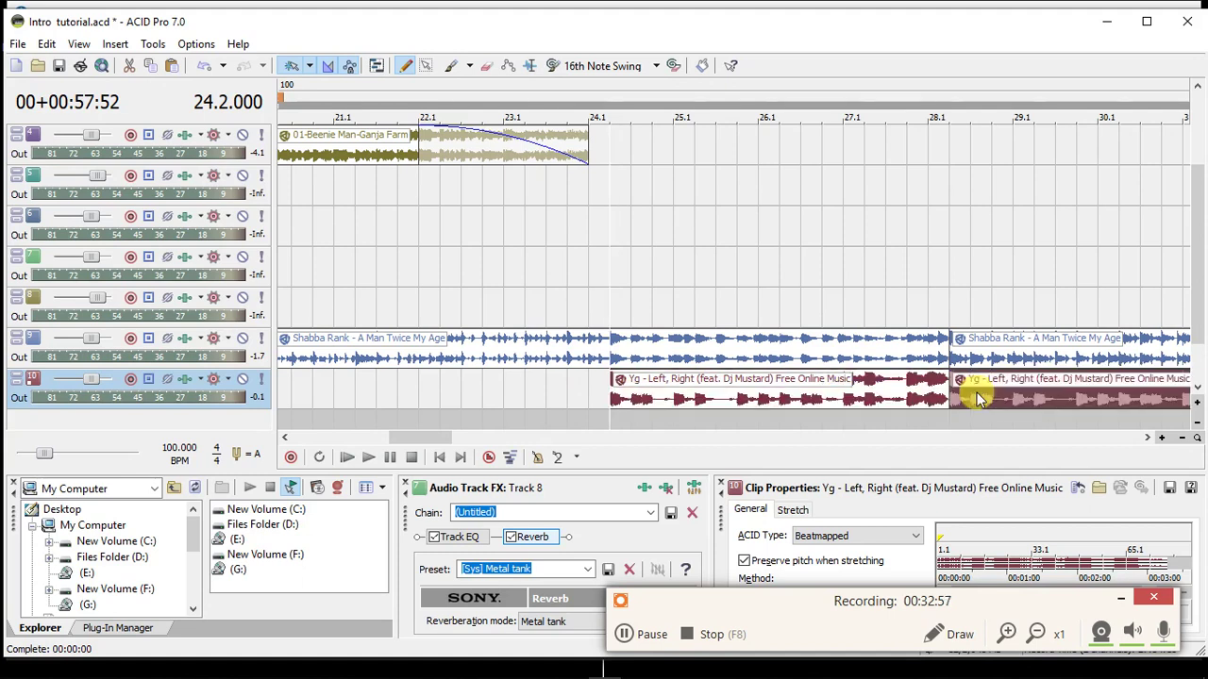
left_click(955, 350)
scroll(955, 350, "down", 2)
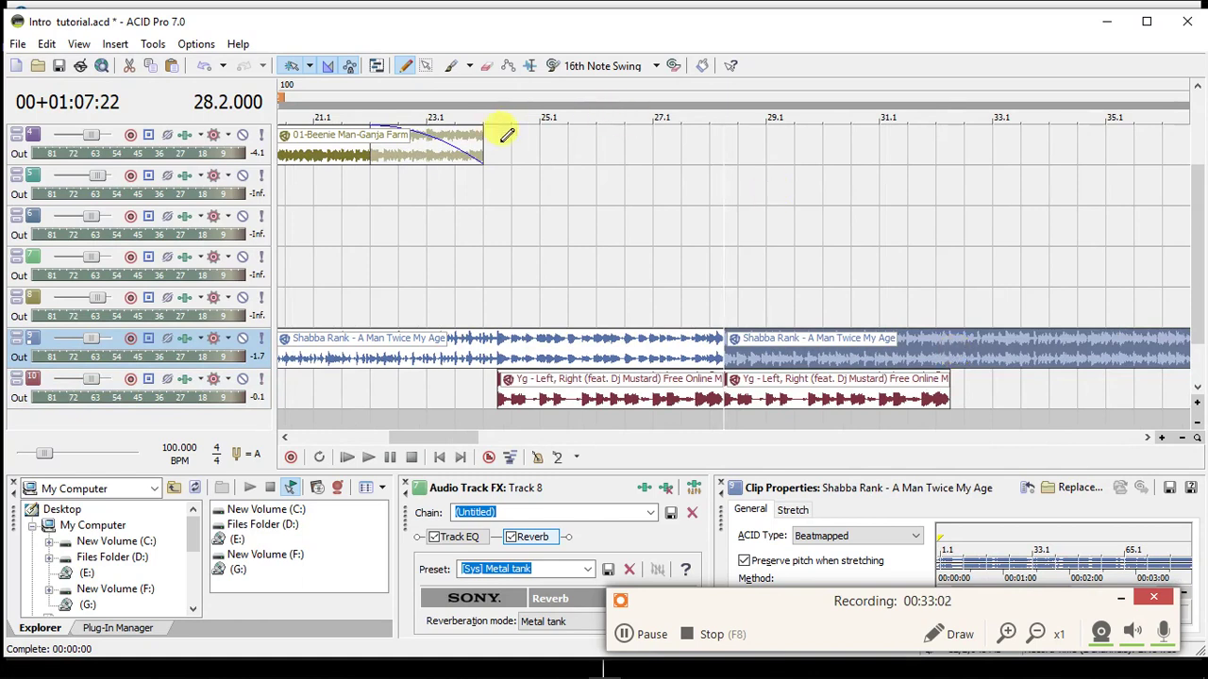
key("space")
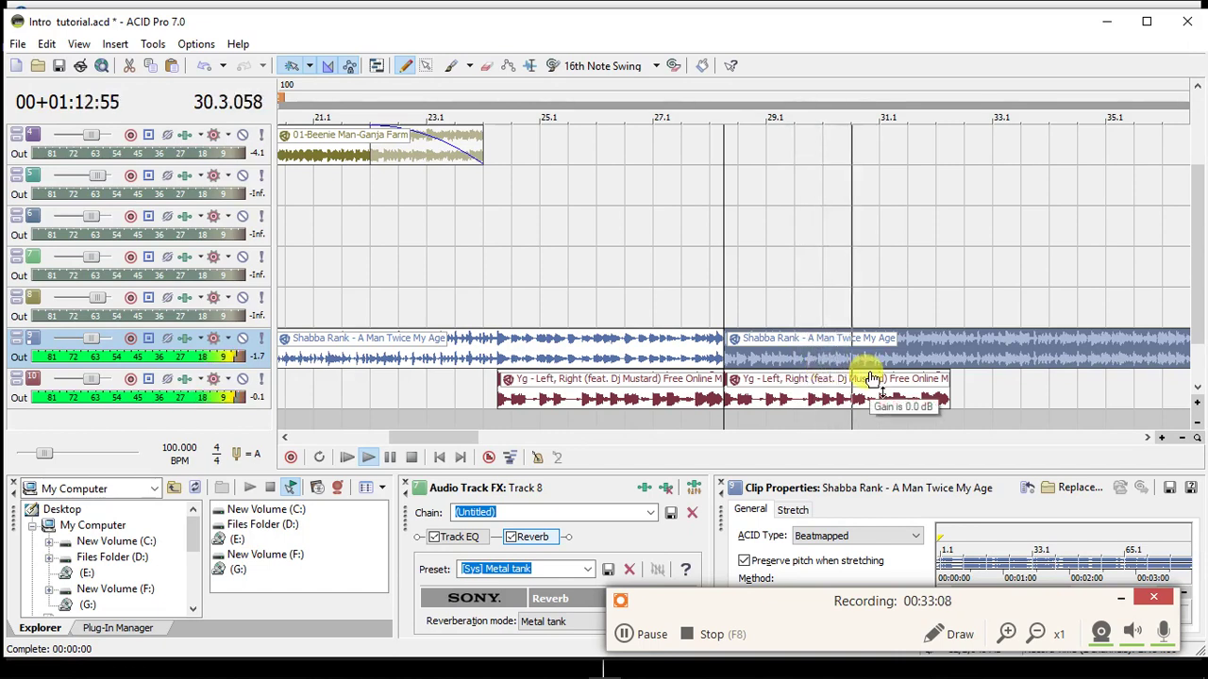
Split the second Shabba Rank clip at 32.1.000 and delete everything after that point.
left_click(937, 358)
key("s")
key("Delete")
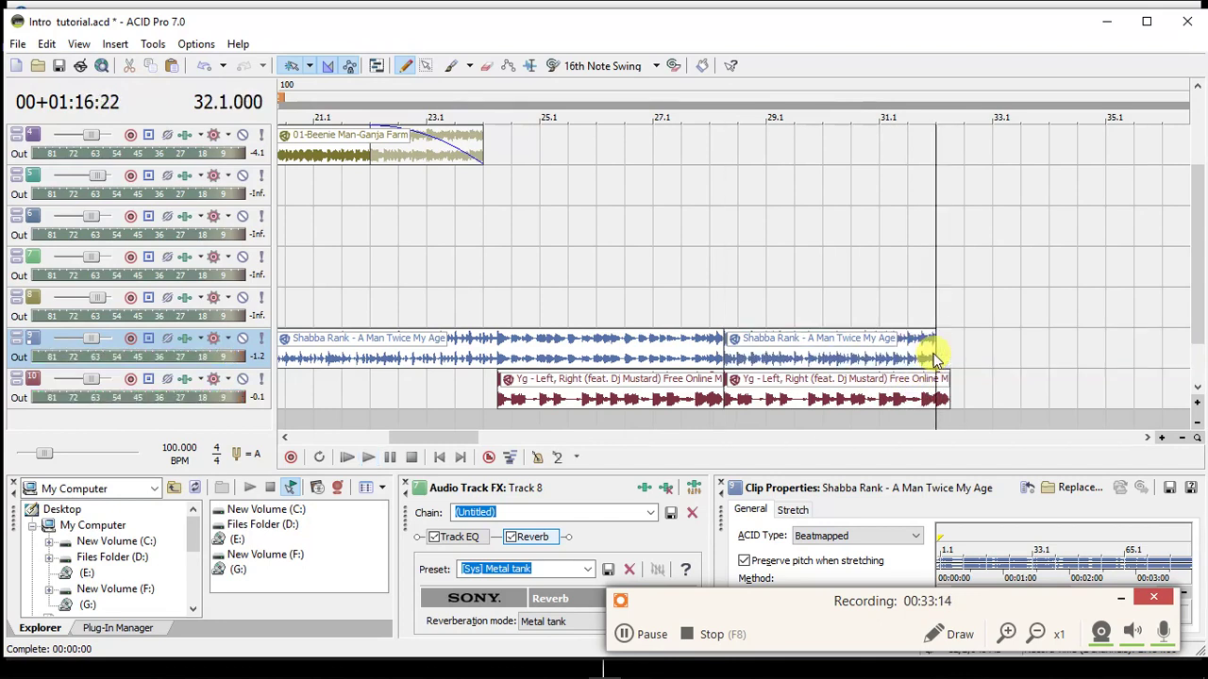
Try moving the second Shabba Rank clip onto the Ganja Farm track at 28.2.000, and undo the move.
left_click(726, 345)
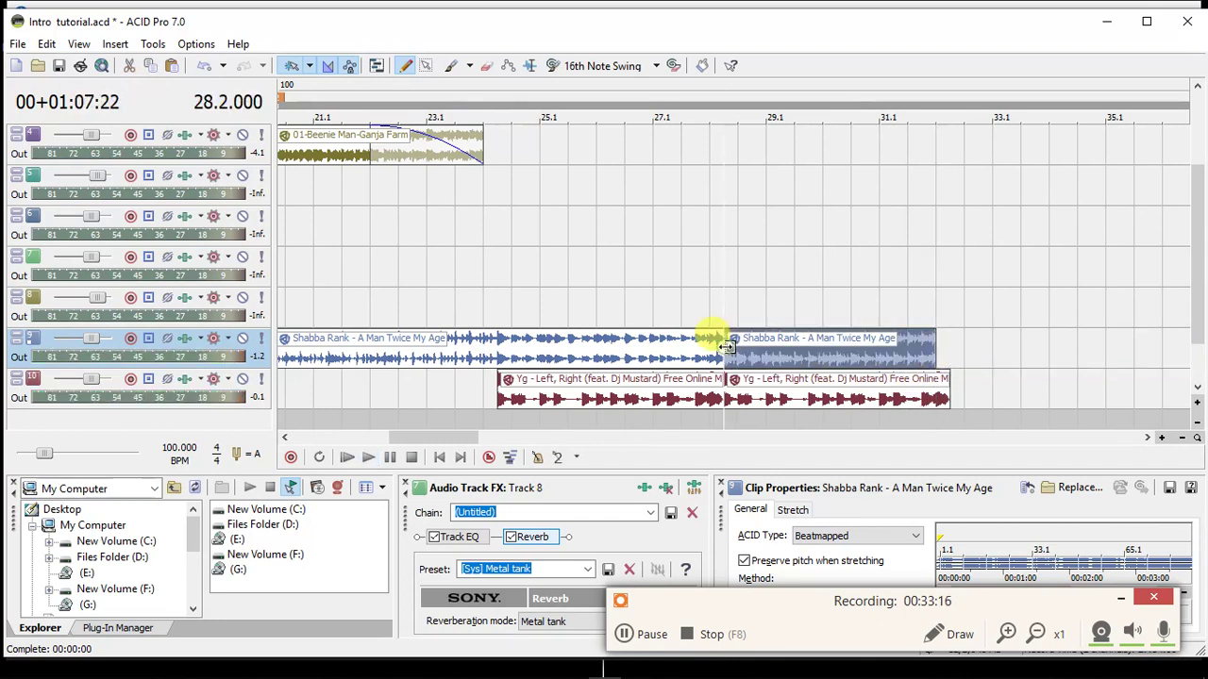
key("Delete")
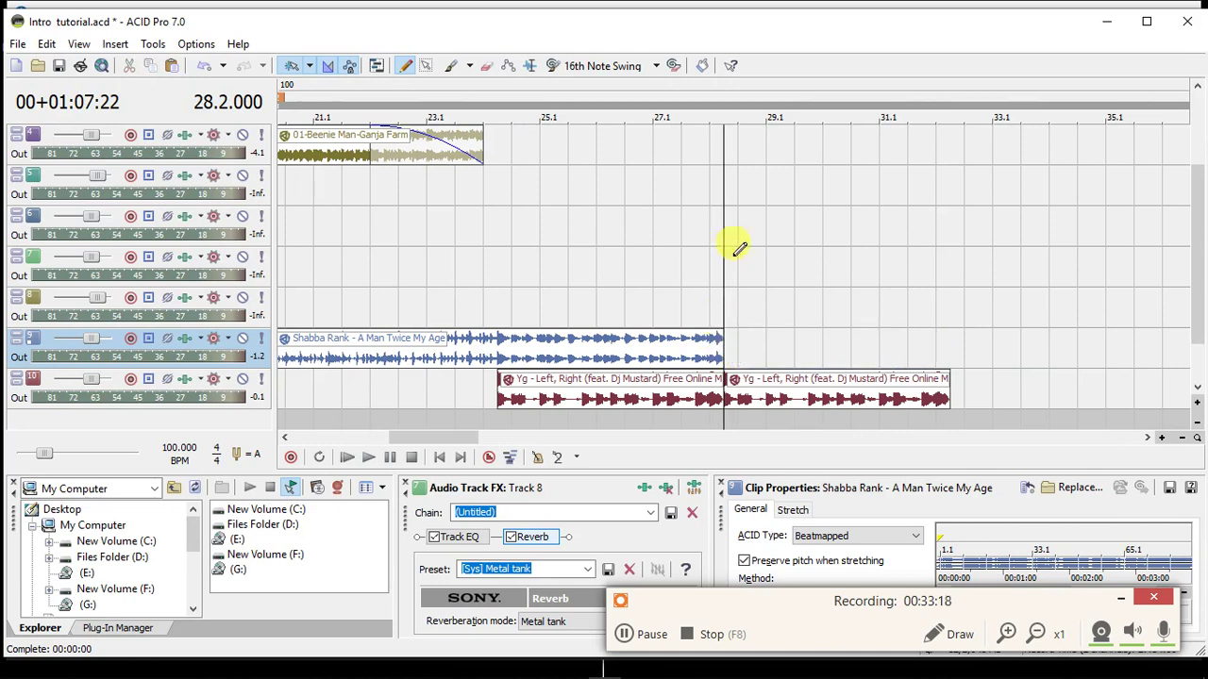
left_click(725, 149)
right_click(726, 153)
left_click(762, 180)
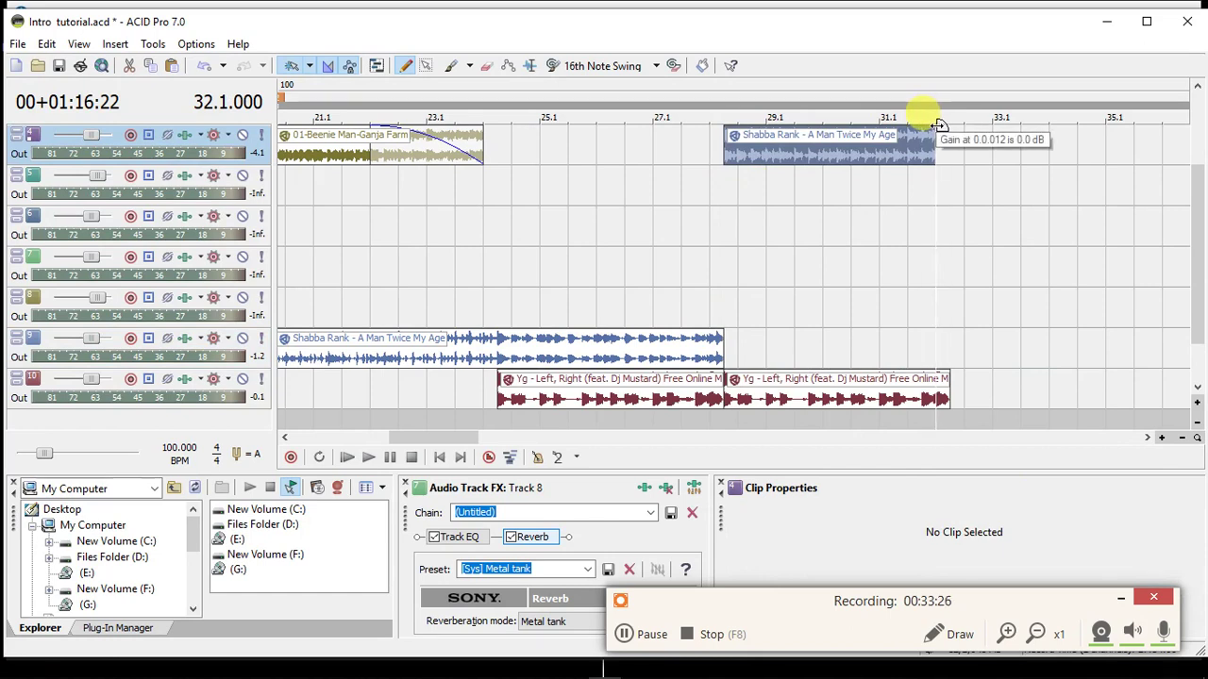
key("ctrl+z")
key("ctrl+z")
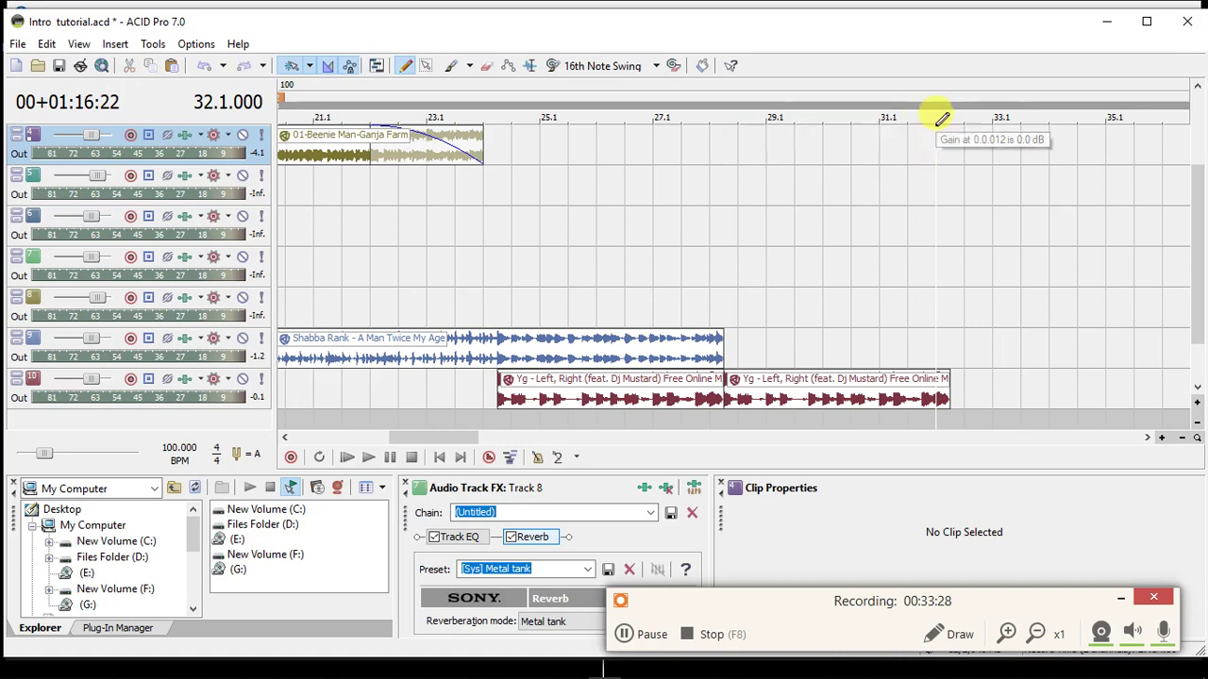
Insert a new audio track below Left, Right and move the second Shabba Rank clip onto it at 28.2.000.
scroll(1200, 234, "down", 1)
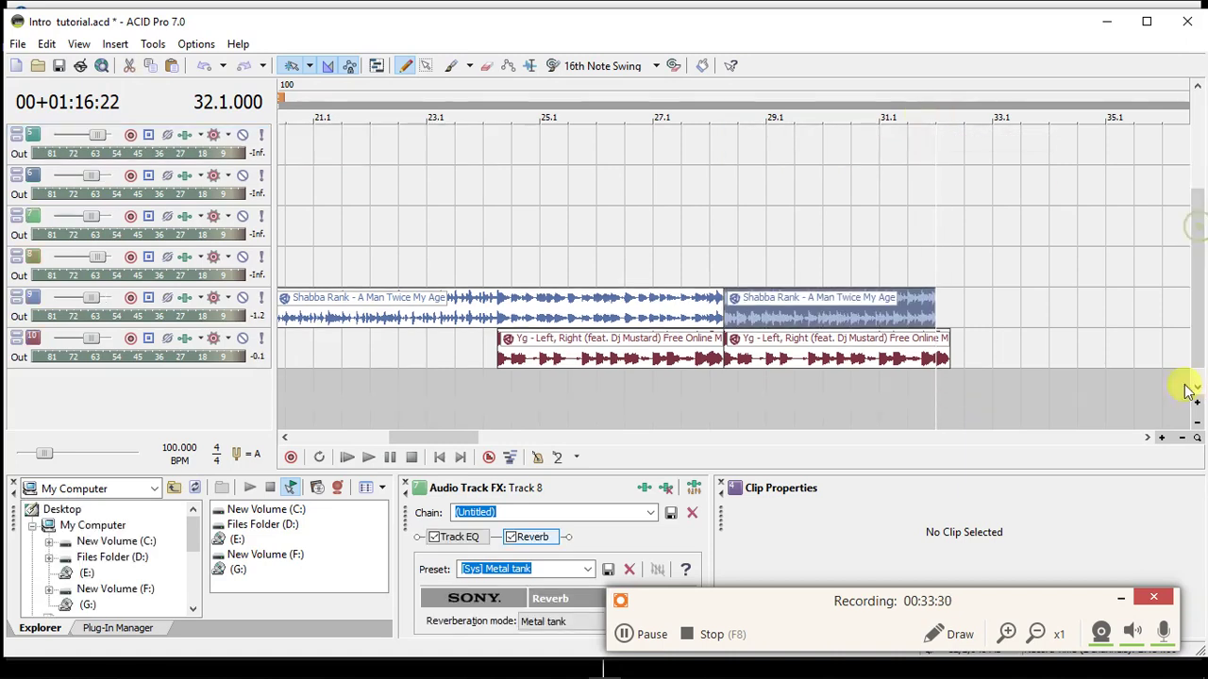
right_click(729, 400)
left_click(792, 427)
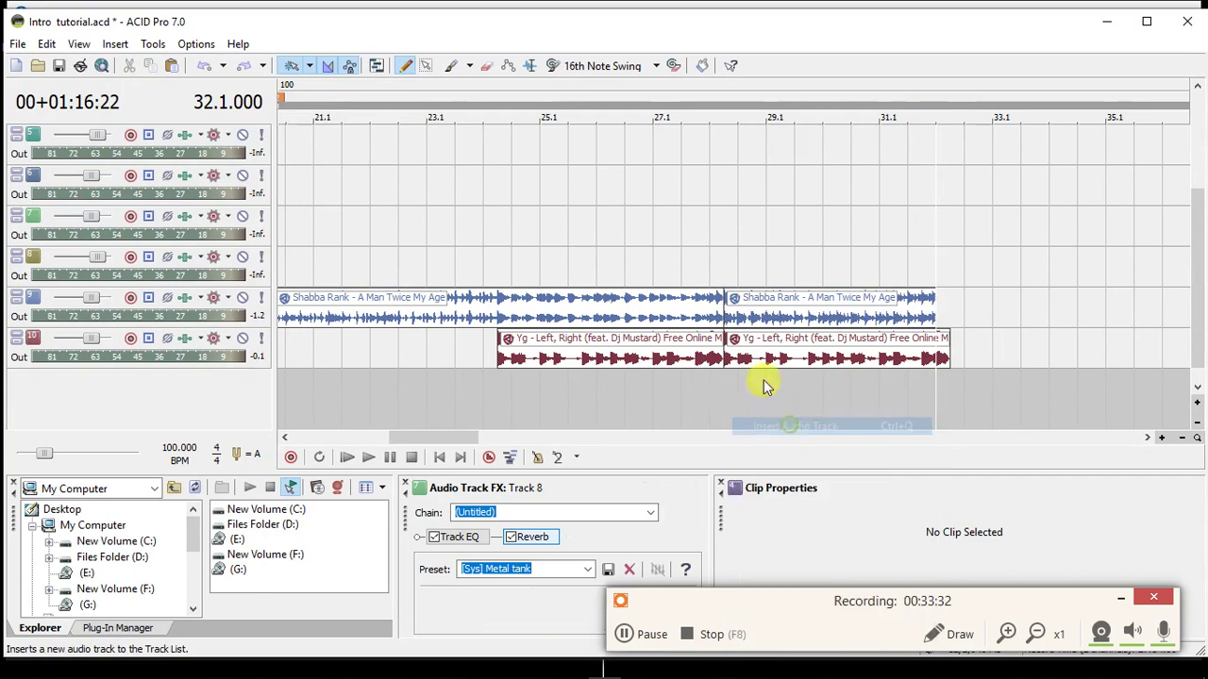
left_click(728, 300)
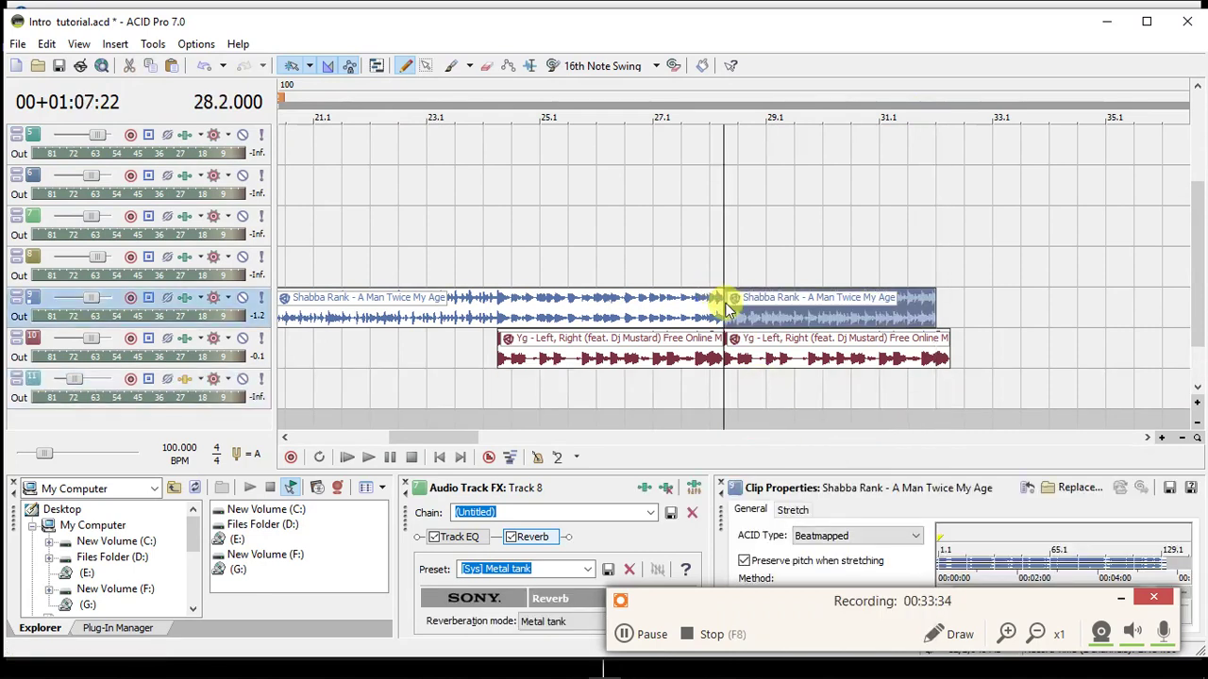
key("ctrl+x")
right_click(727, 380)
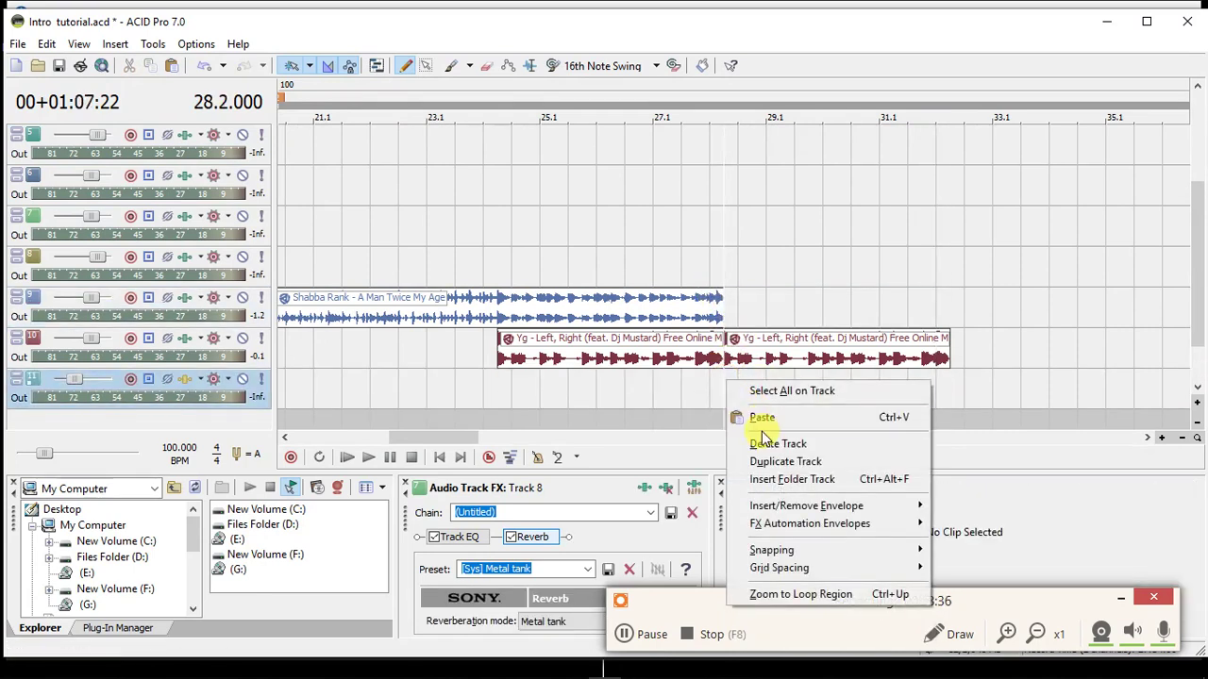
left_click(763, 418)
Add the Sony Flange/Wah-Wah effect to the new Shabba Rank track and apply the [Sys] Slow flange preset.
right_click(187, 380)
left_click(234, 455)
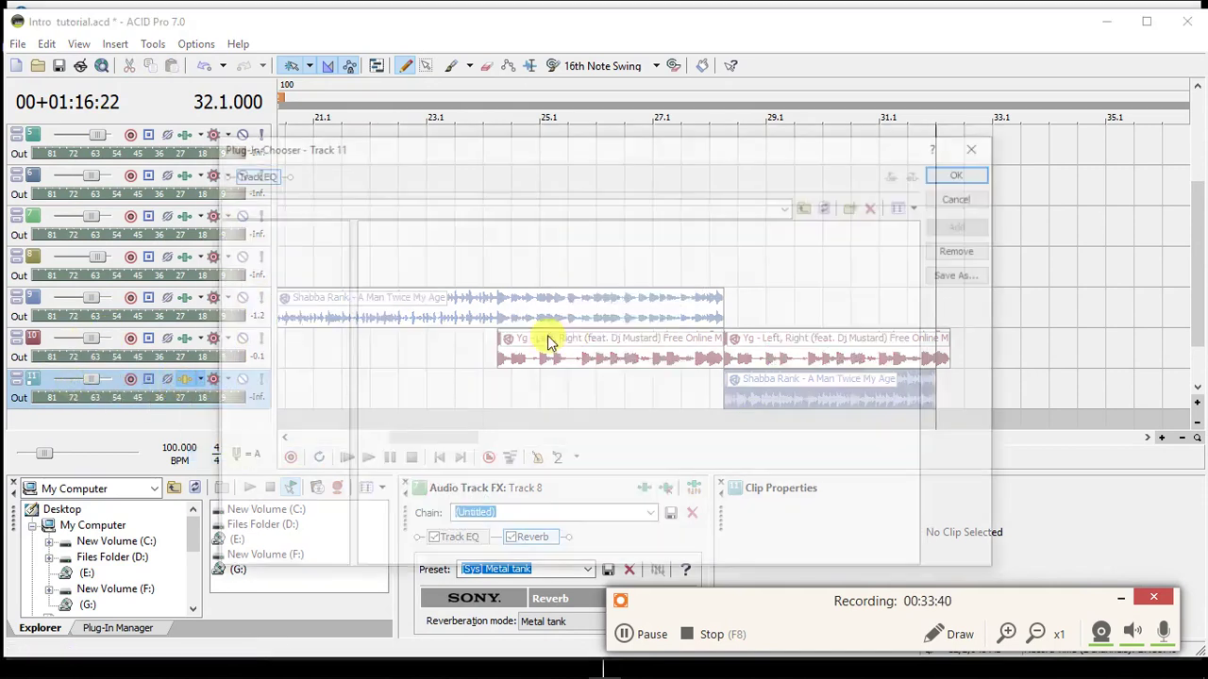
left_click(632, 304)
double_click(632, 311)
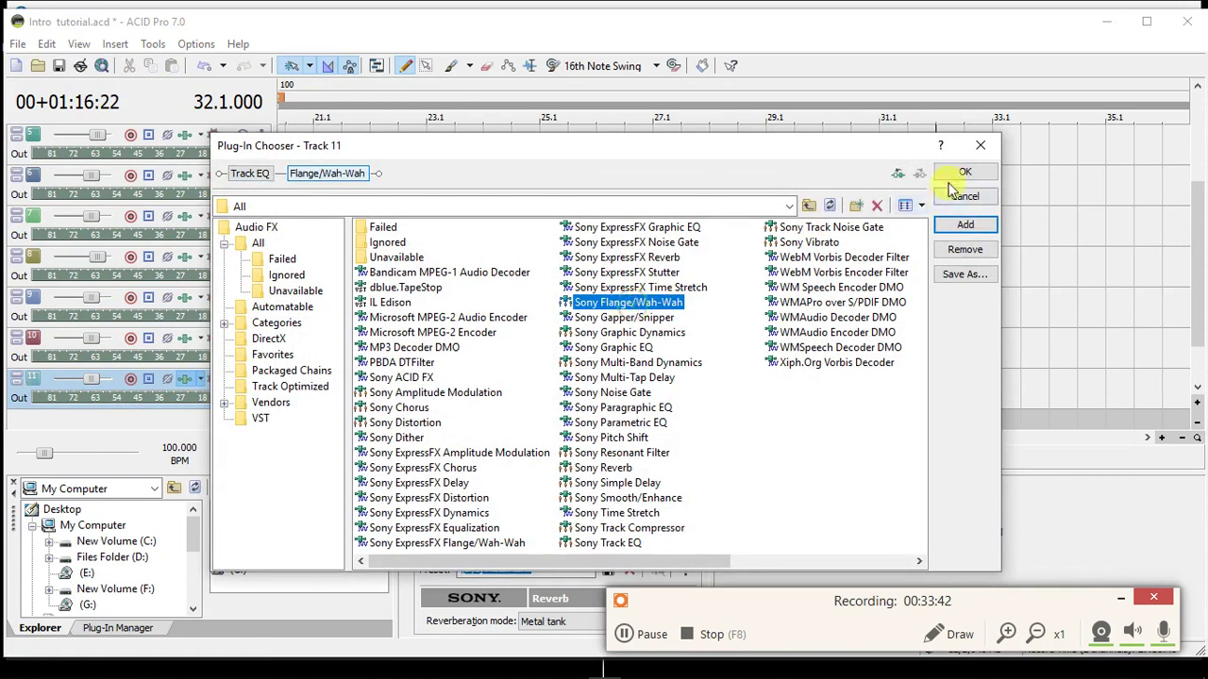
left_click(964, 172)
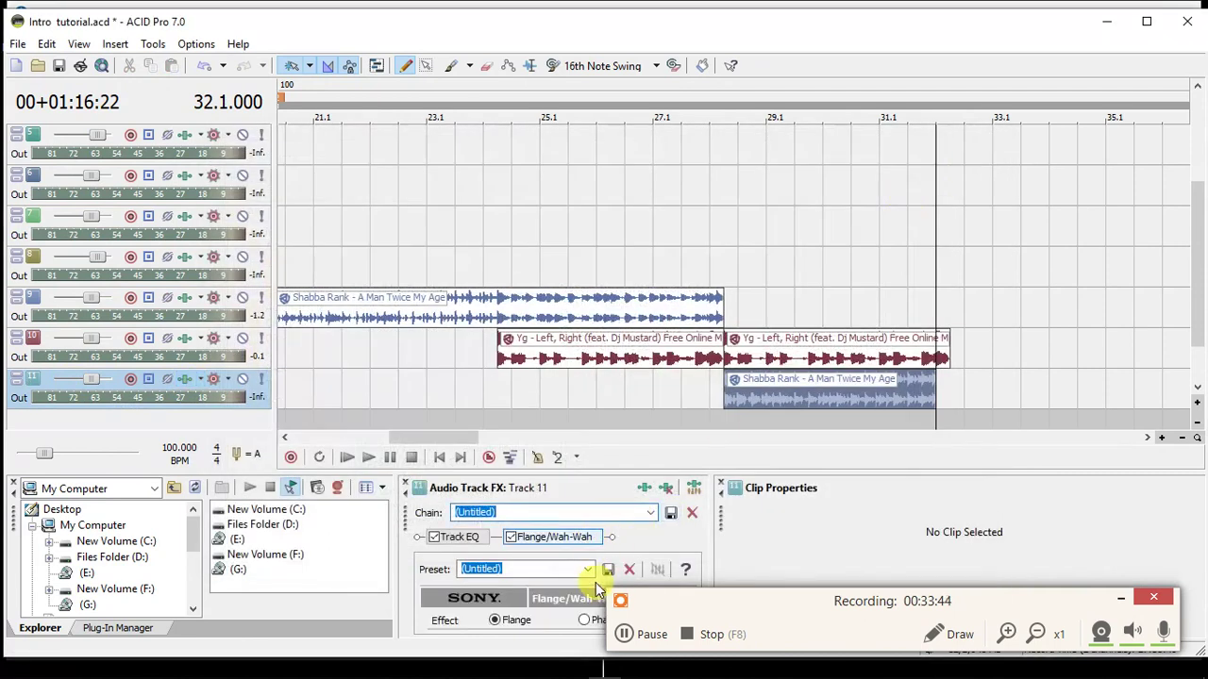
left_click(587, 569)
left_click(524, 460)
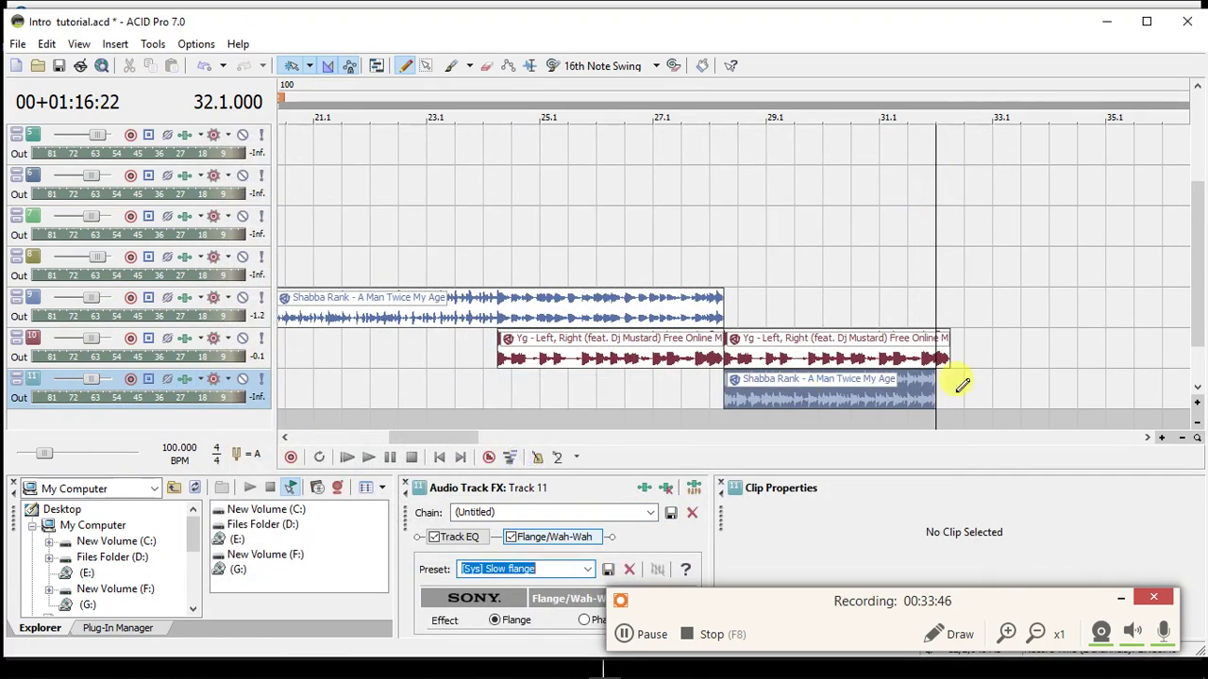
Fade out the flanged Shabba Rank clip from about 30.3 to 32.1 and extend the second Left, Right clip to about 35.3.
left_click_drag(934, 374, 847, 381)
left_click_drag(946, 355, 1140, 337)
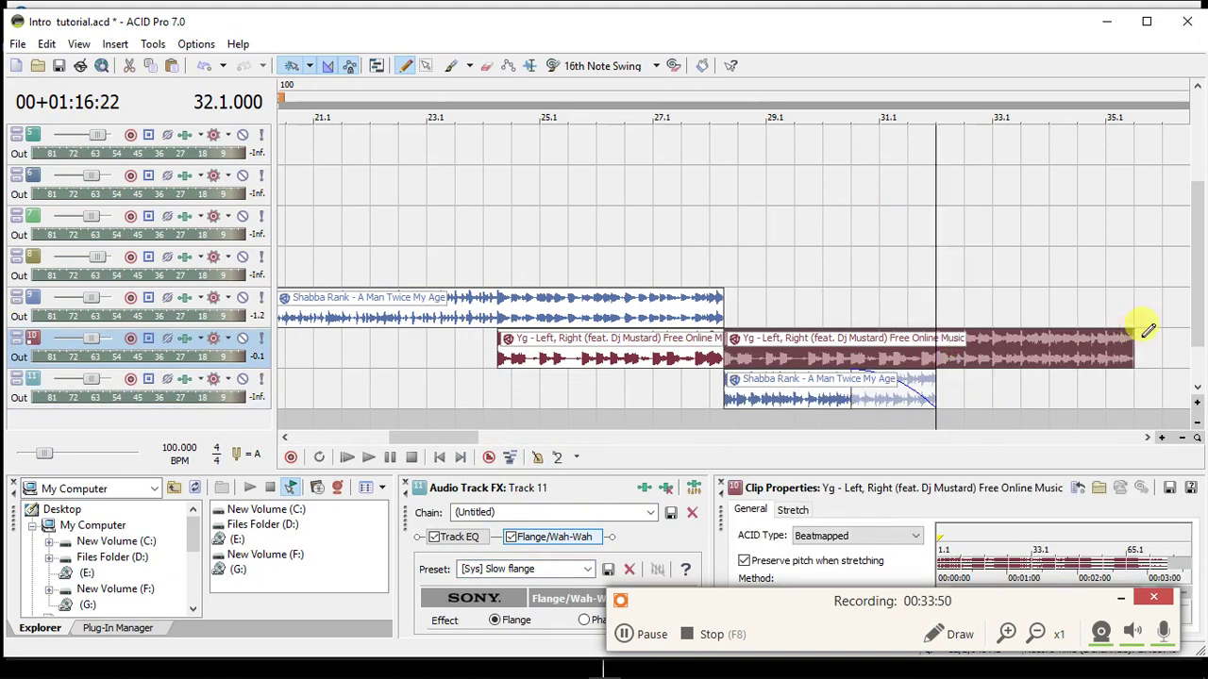
Play the arrangement from about 23.3 through the flanged Shabba Rank fade-out to past 32.1 to check the transition.
left_click(453, 403)
key("space")
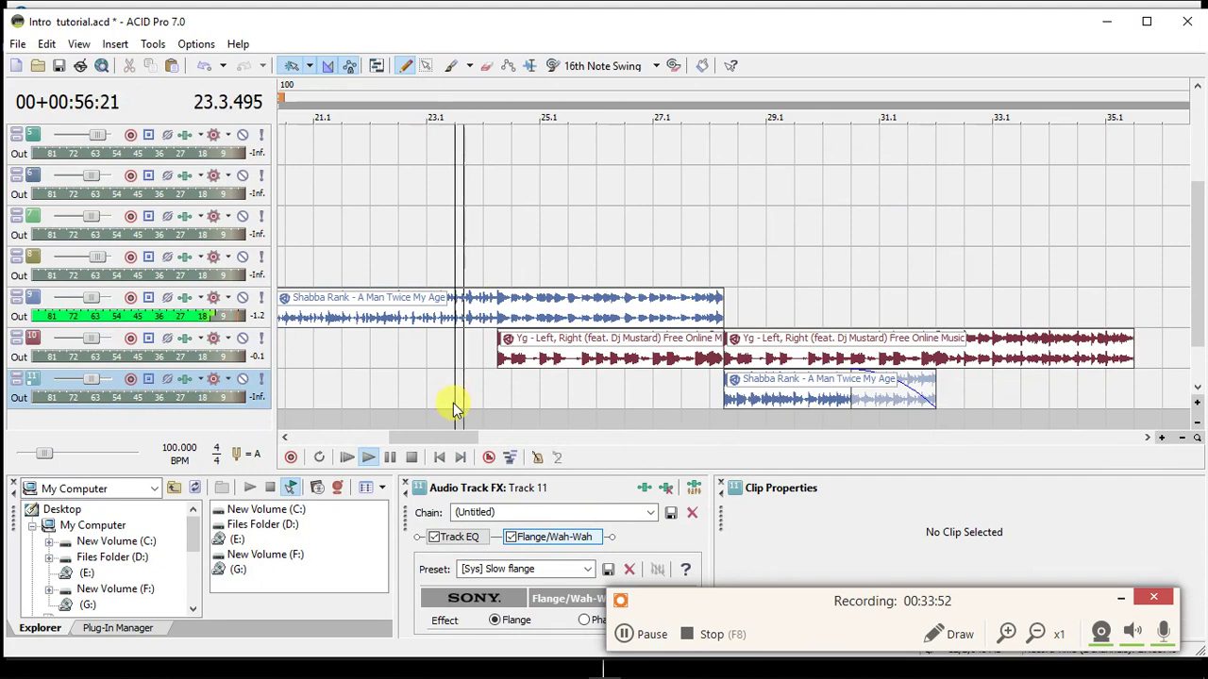
left_click_drag(456, 438, 464, 436)
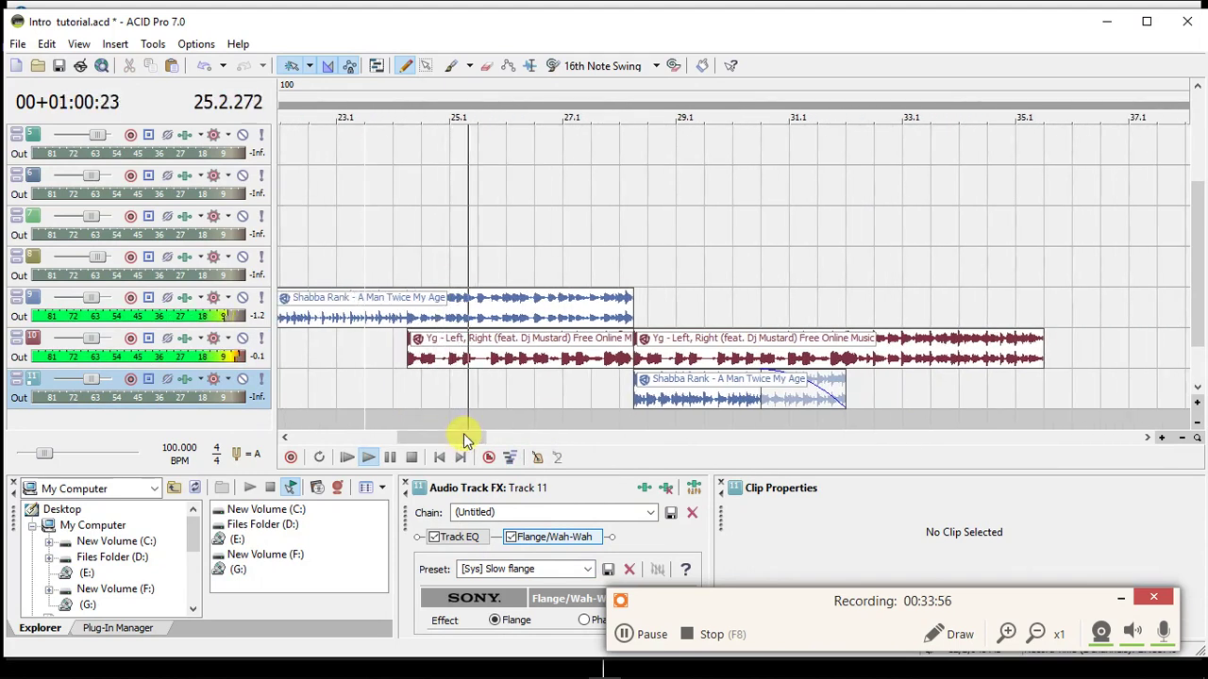
left_click_drag(1199, 296, 1203, 335)
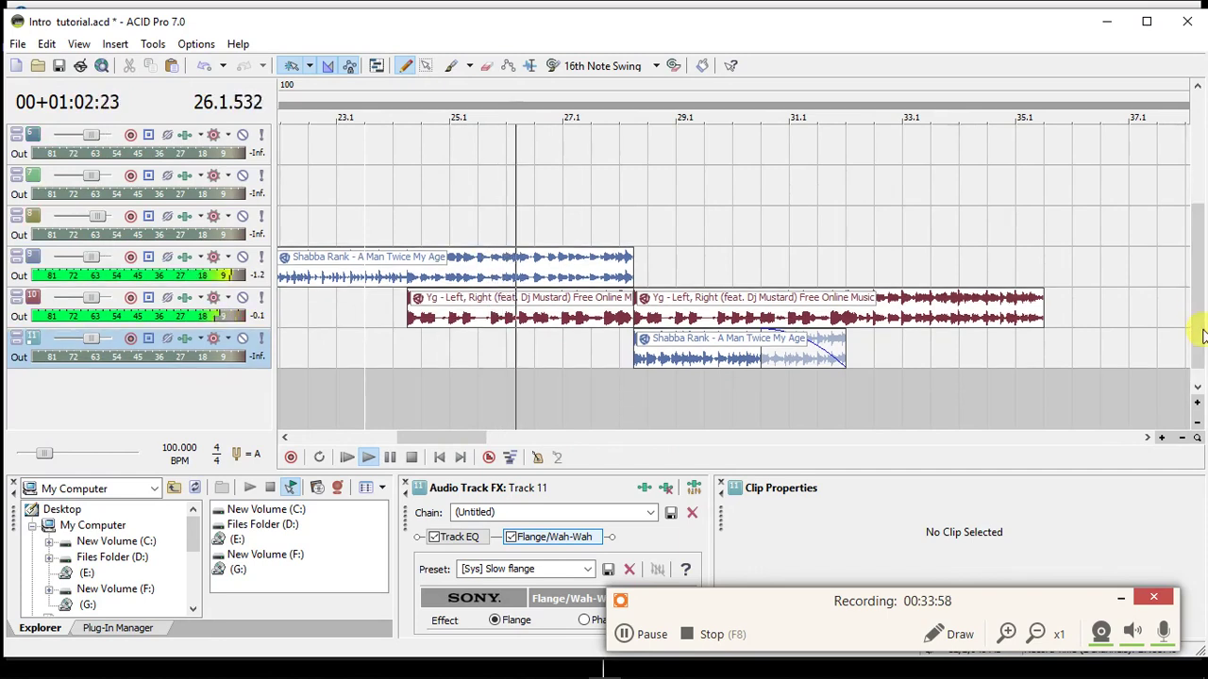
left_click_drag(446, 435, 459, 435)
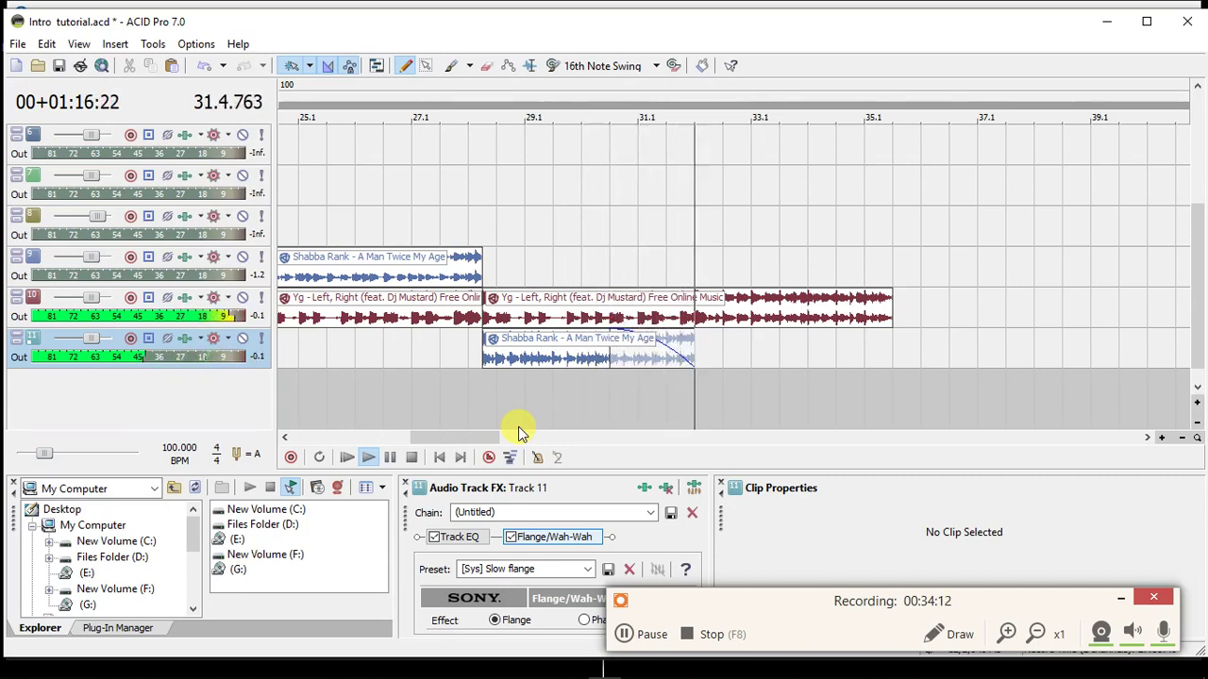
left_click(703, 328)
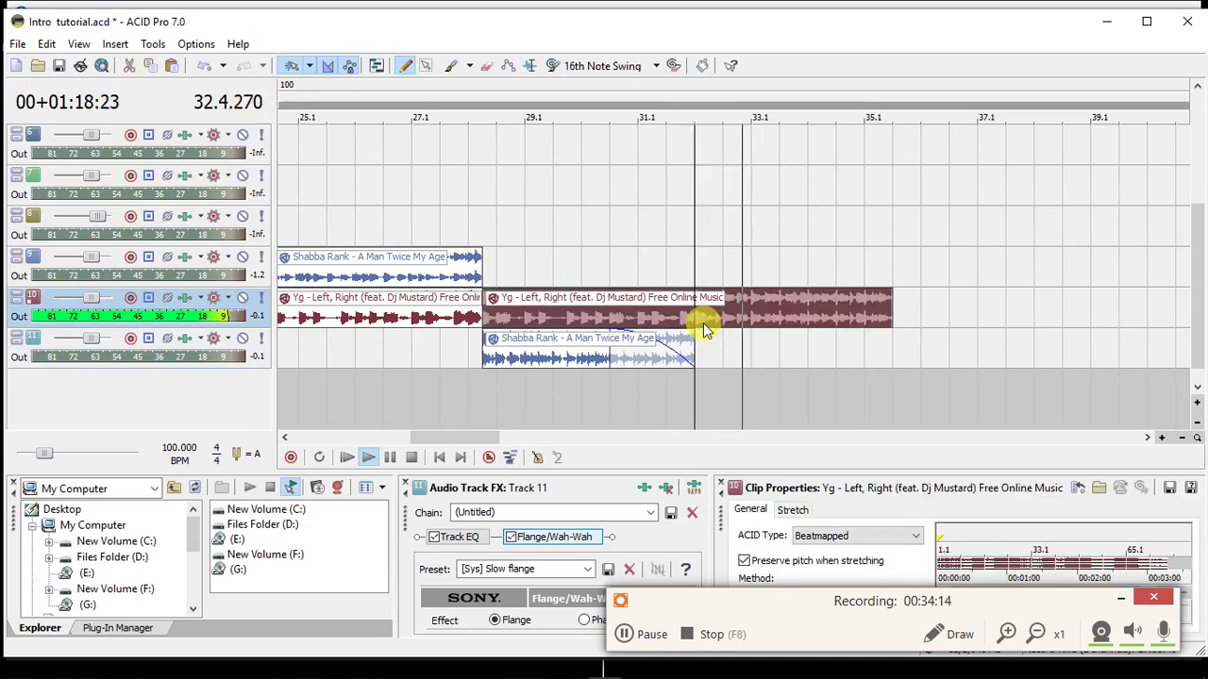
key("space")
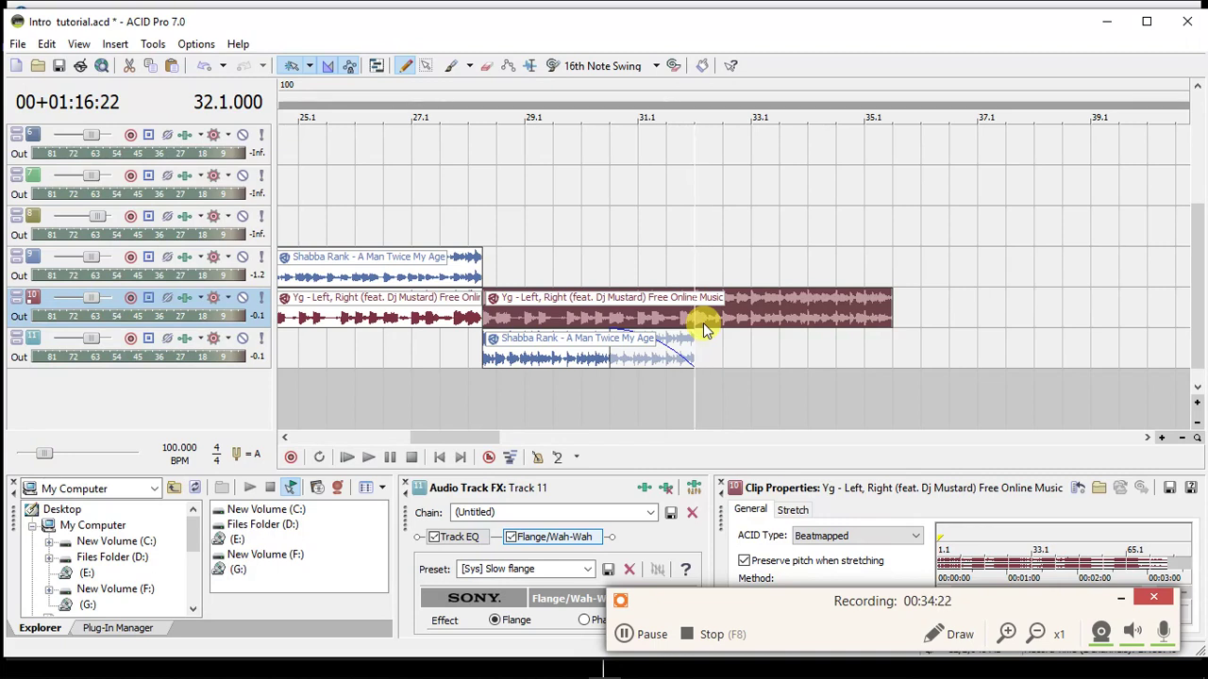
Audition the Left, Right clip from 32.2.000 and insert a tempo change to 102 BPM at that point.
scroll(703, 329, "up", 1)
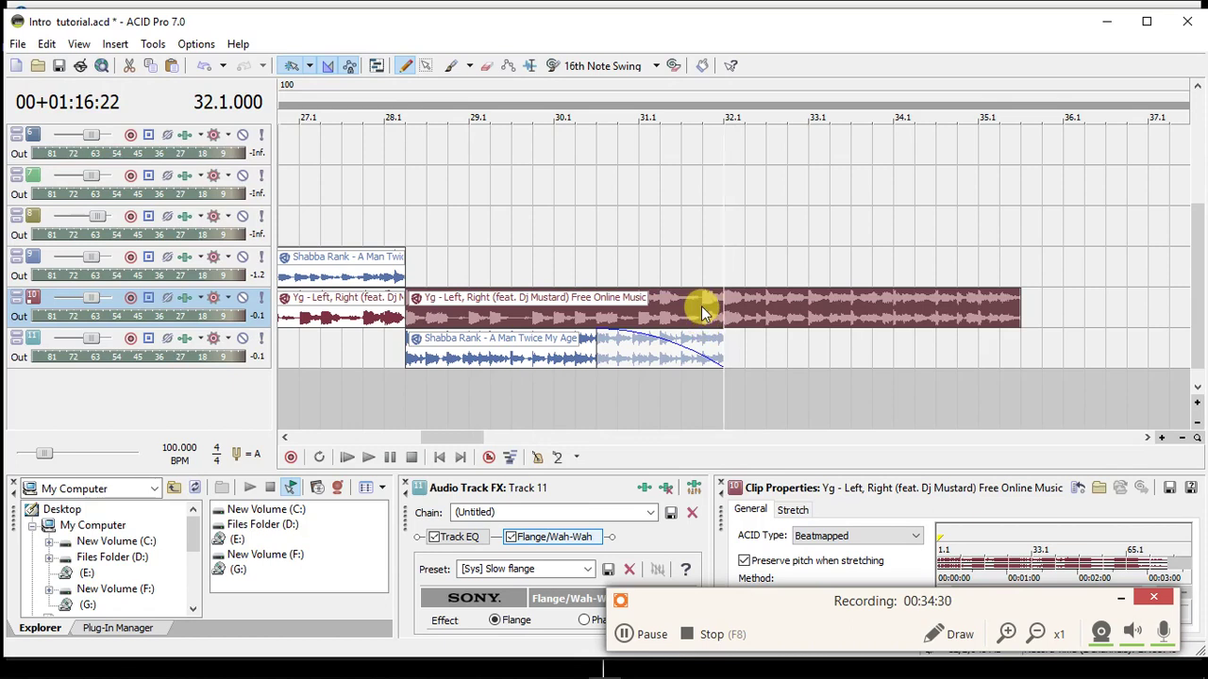
left_click(703, 309)
left_click(743, 321)
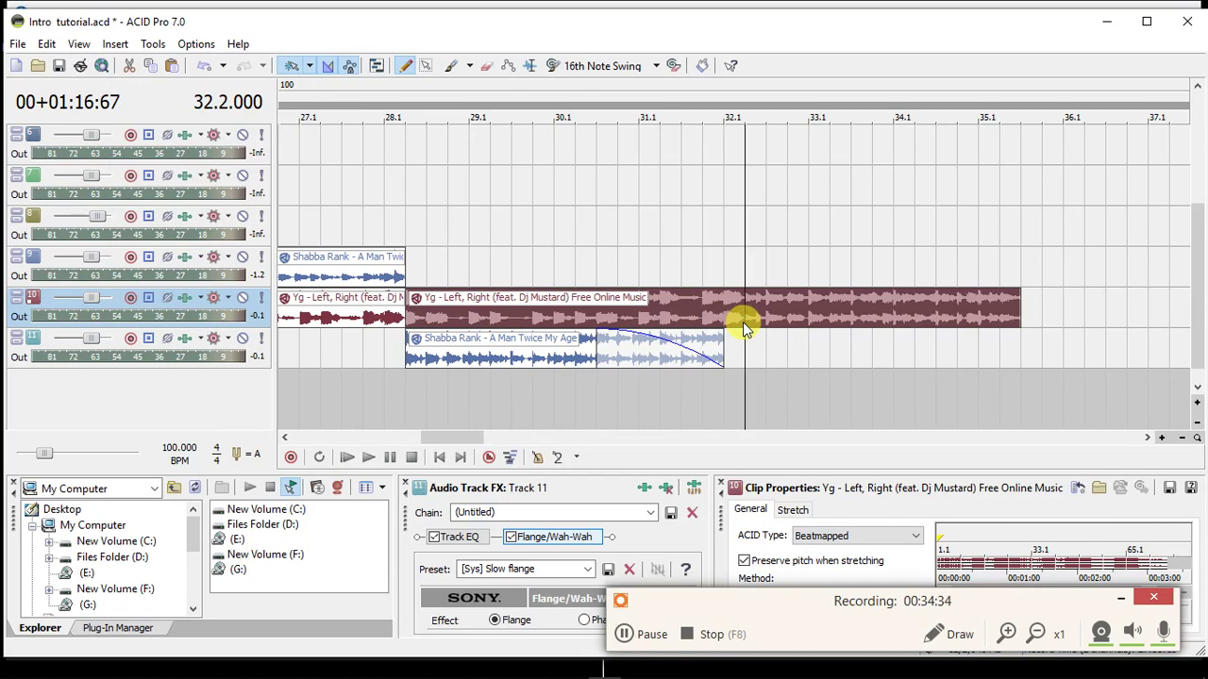
key("space")
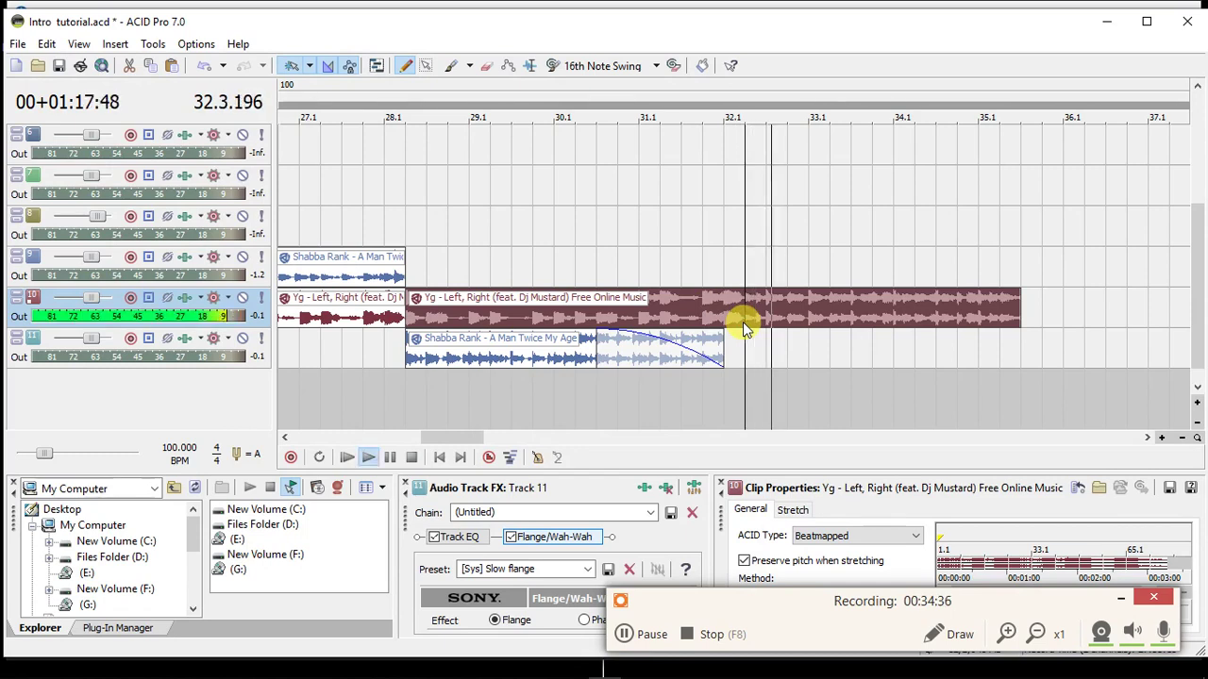
key("space")
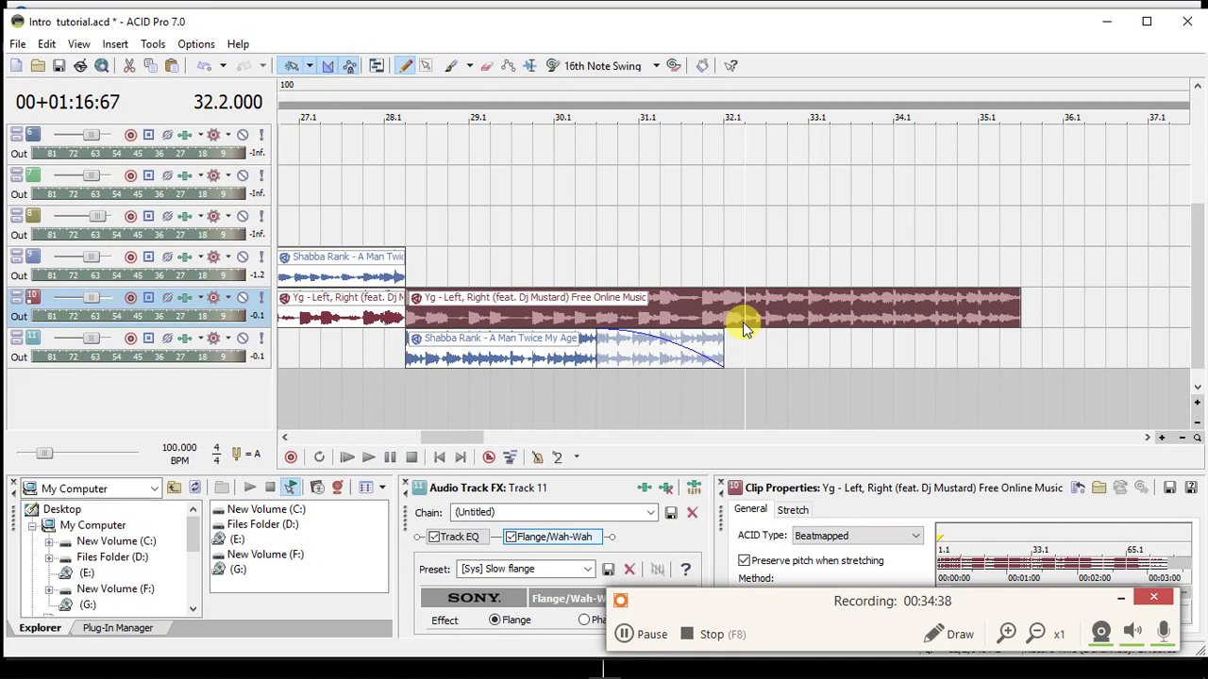
key("t")
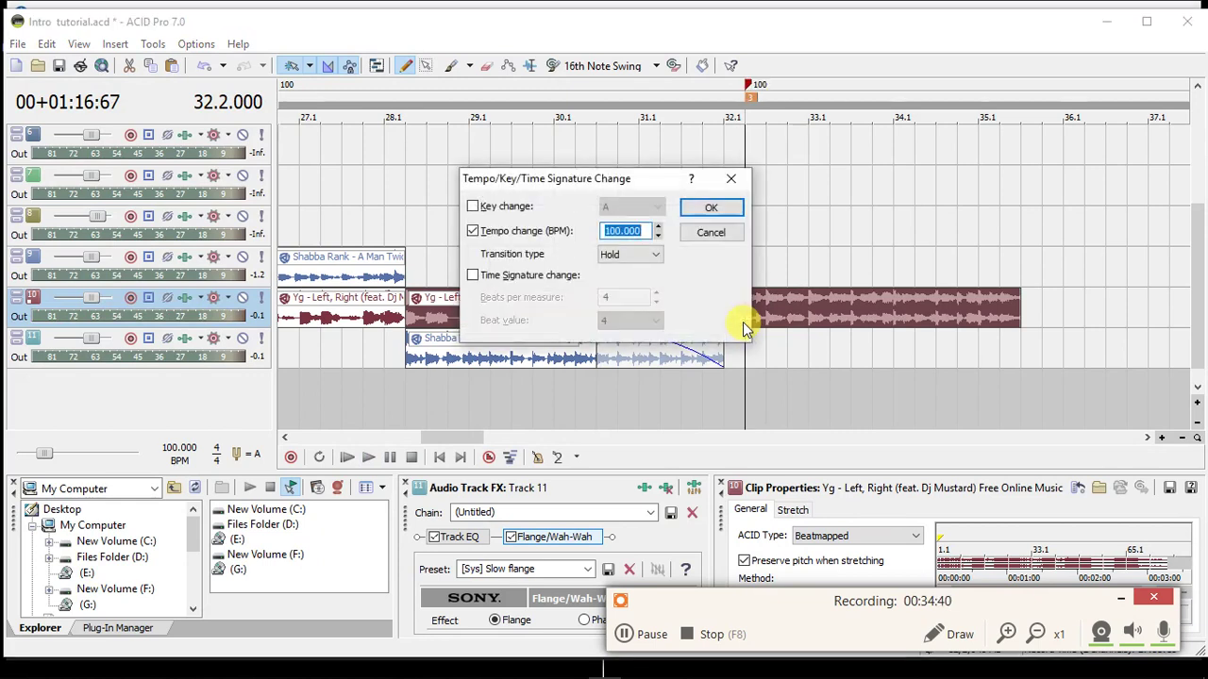
type("10")
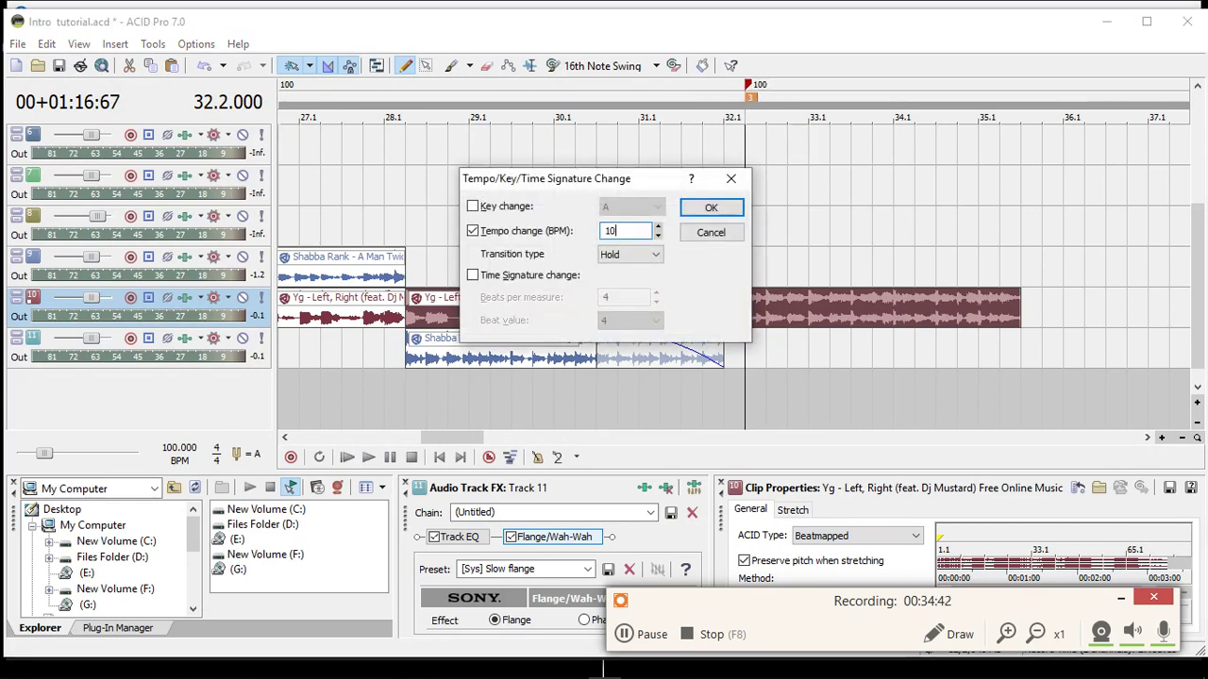
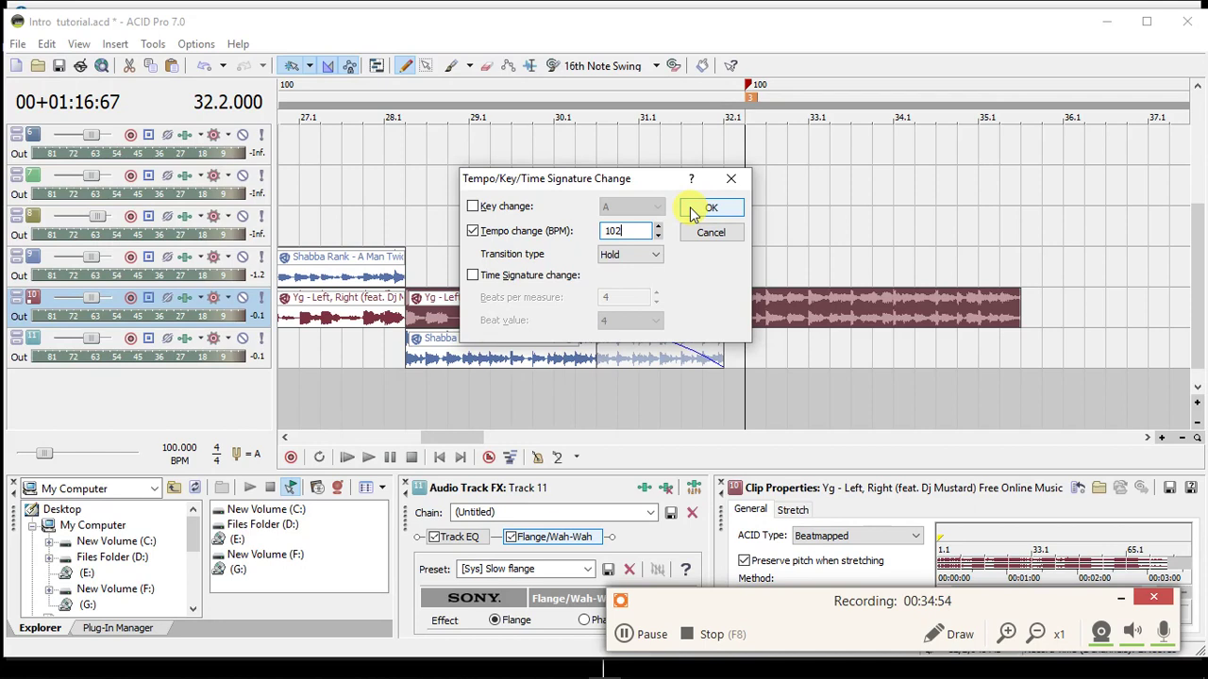
left_click(695, 209)
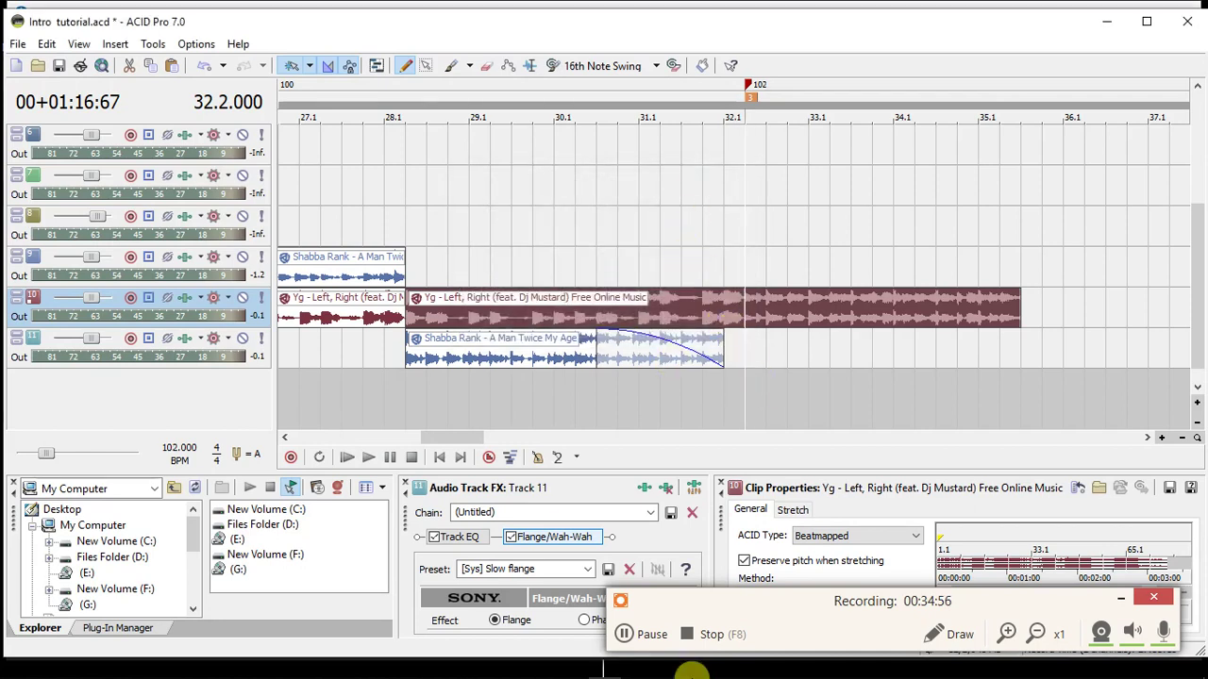
Switch to Serato DJ Pro and bring Tell You Say (V6 Riddim) Raw into ACID Pro on a new track below the flanged Shabba Rank track.
left_click(578, 666)
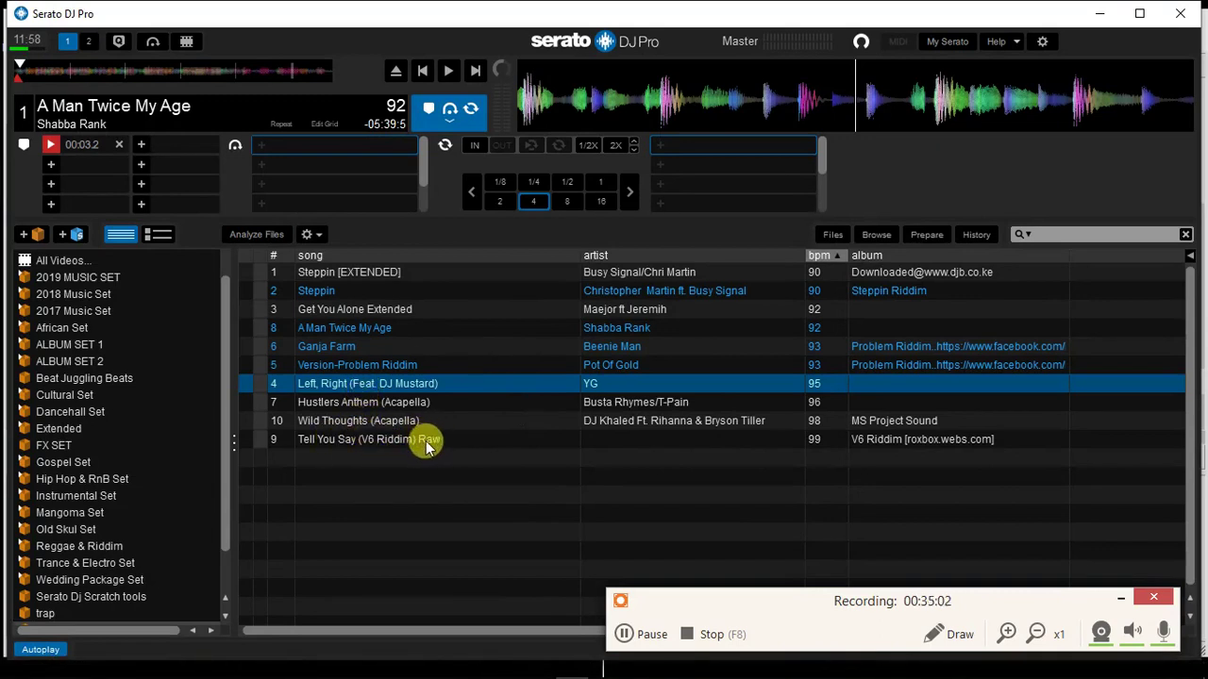
left_click(604, 666)
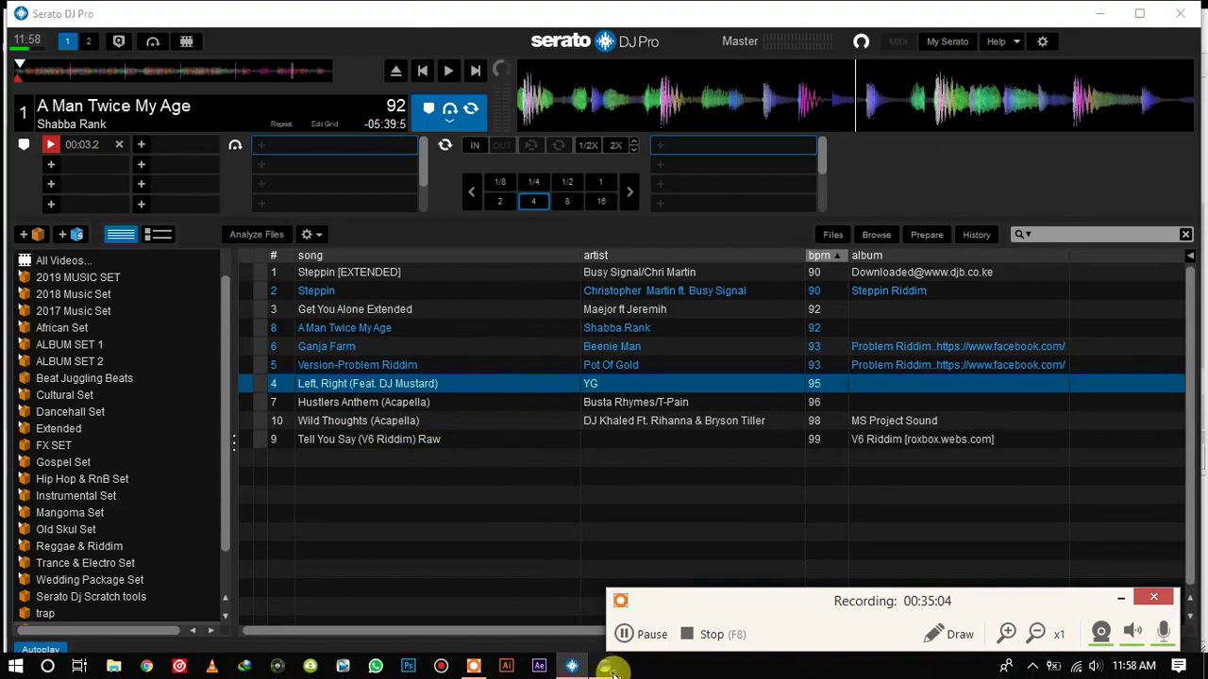
left_click(615, 354)
left_click(578, 666)
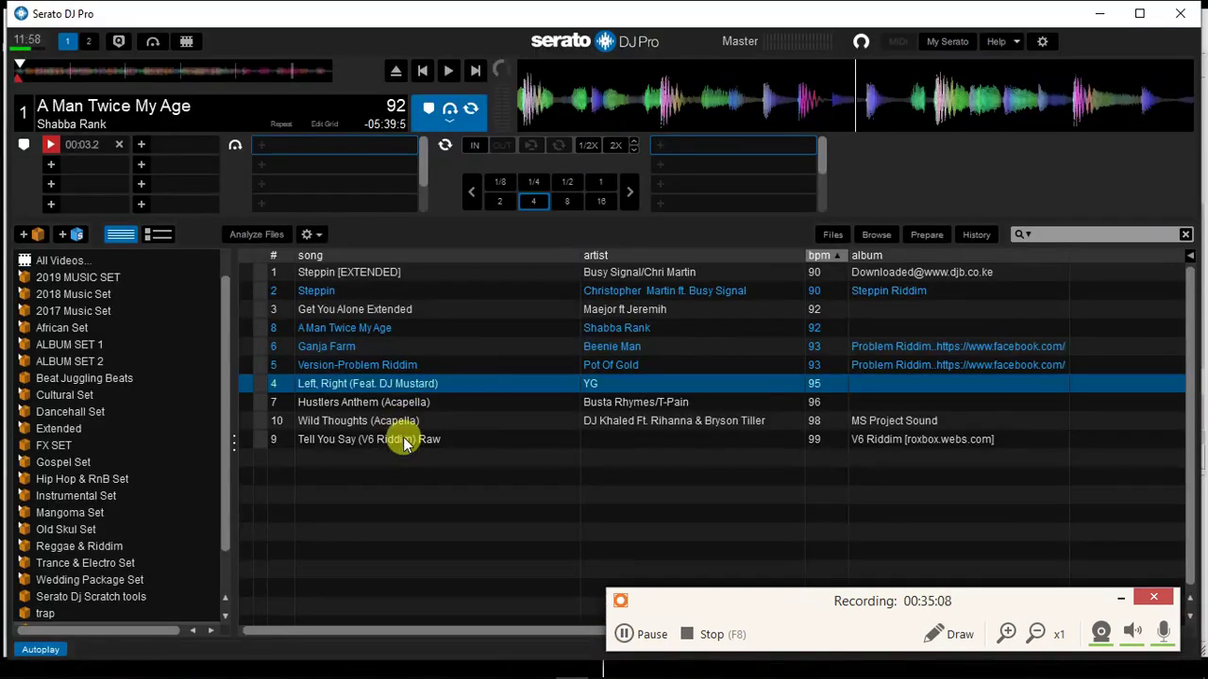
left_click(406, 439)
mouse_move(613, 666)
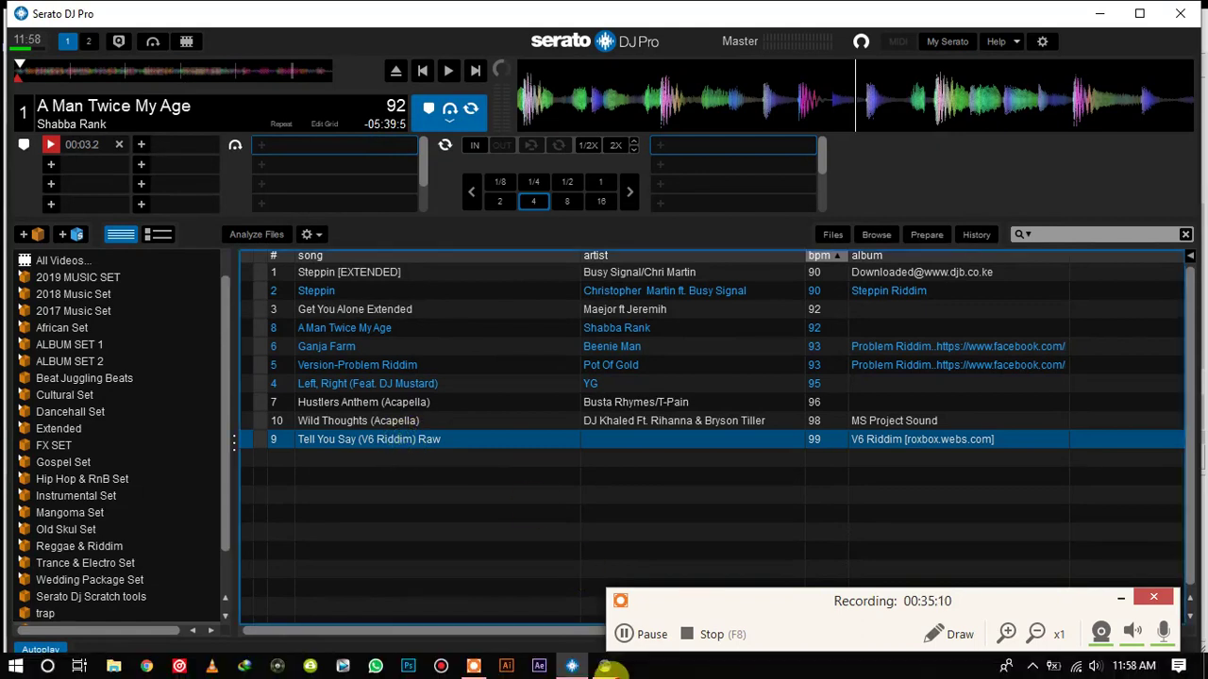
left_click_drag(613, 666, 741, 394)
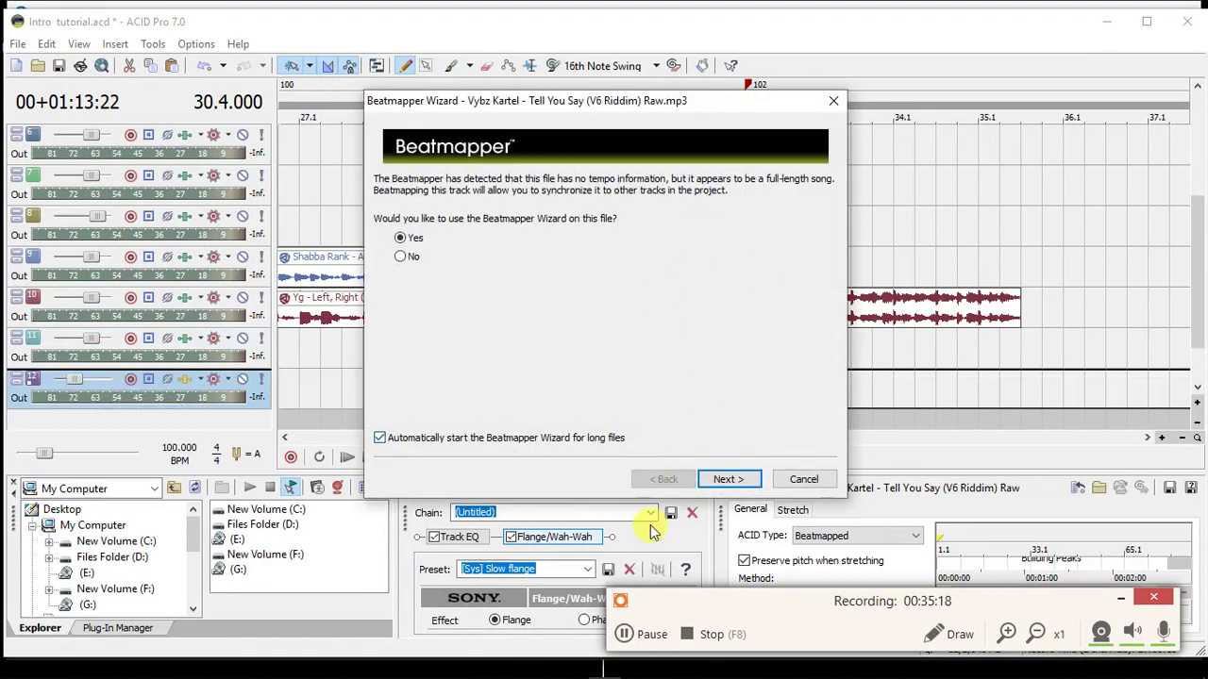
left_click(651, 636)
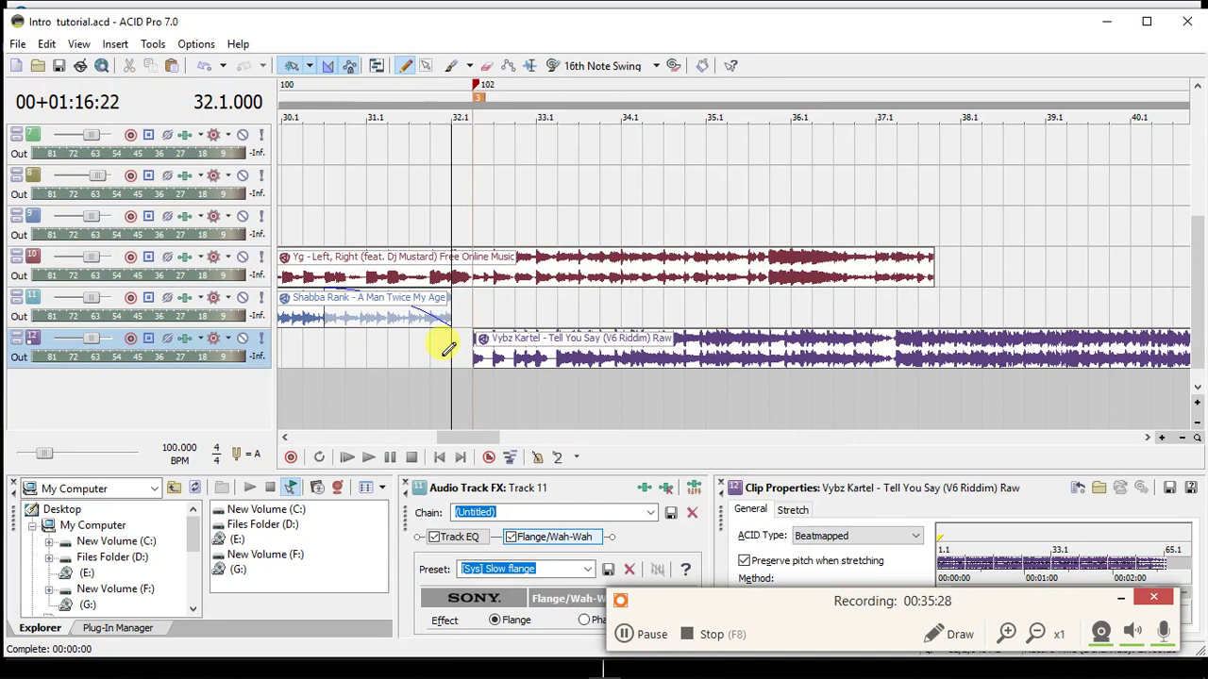
Audition the transition from about 30.2 and split the Tell You Say clip at 33.2.000.
left_click(303, 344)
key("space")
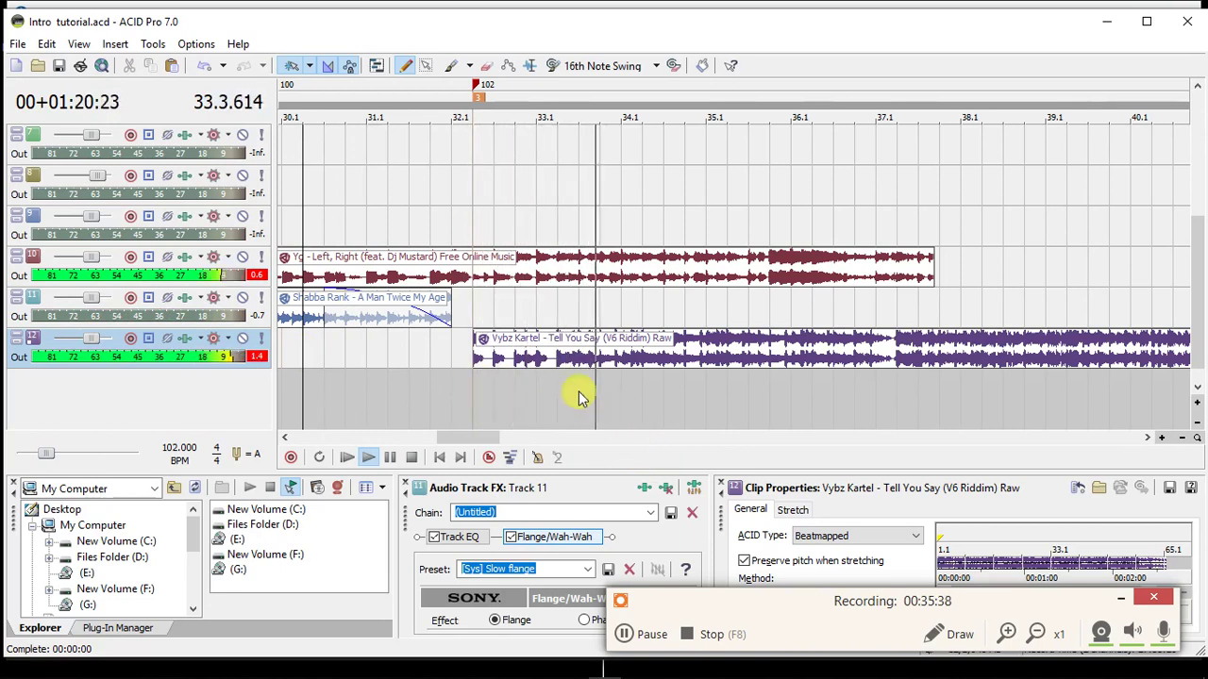
left_click(555, 356)
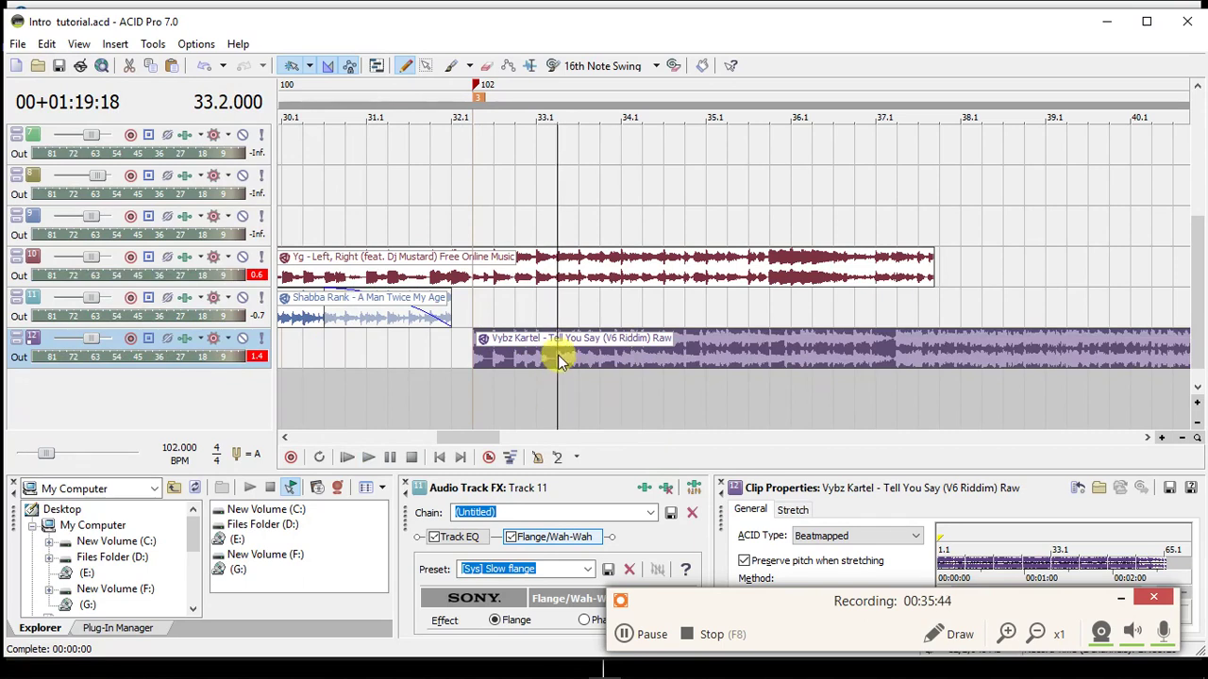
scroll(556, 358, "up", 5)
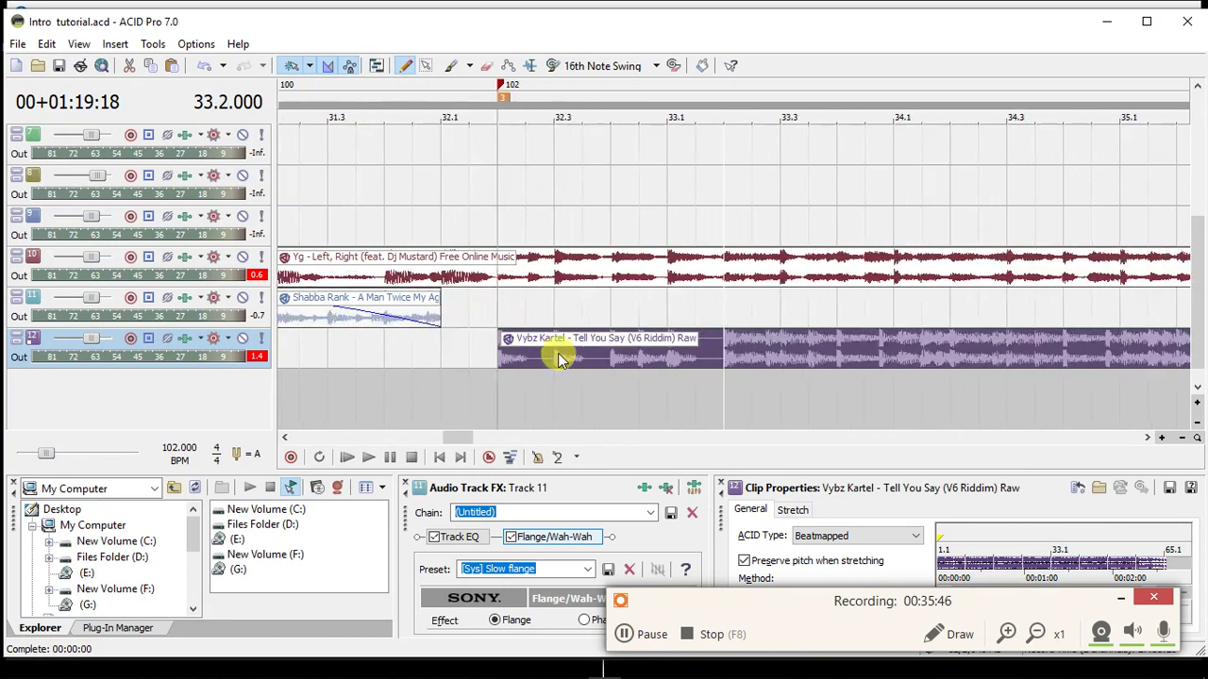
scroll(557, 359, "down", 3)
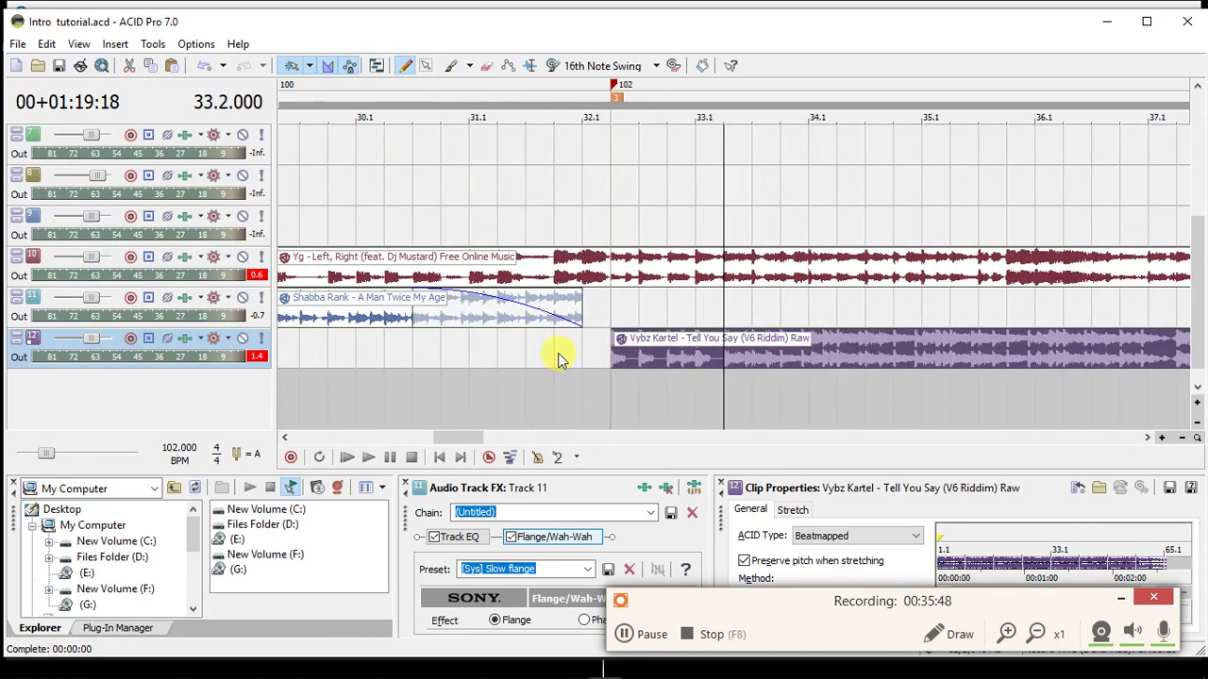
key("s")
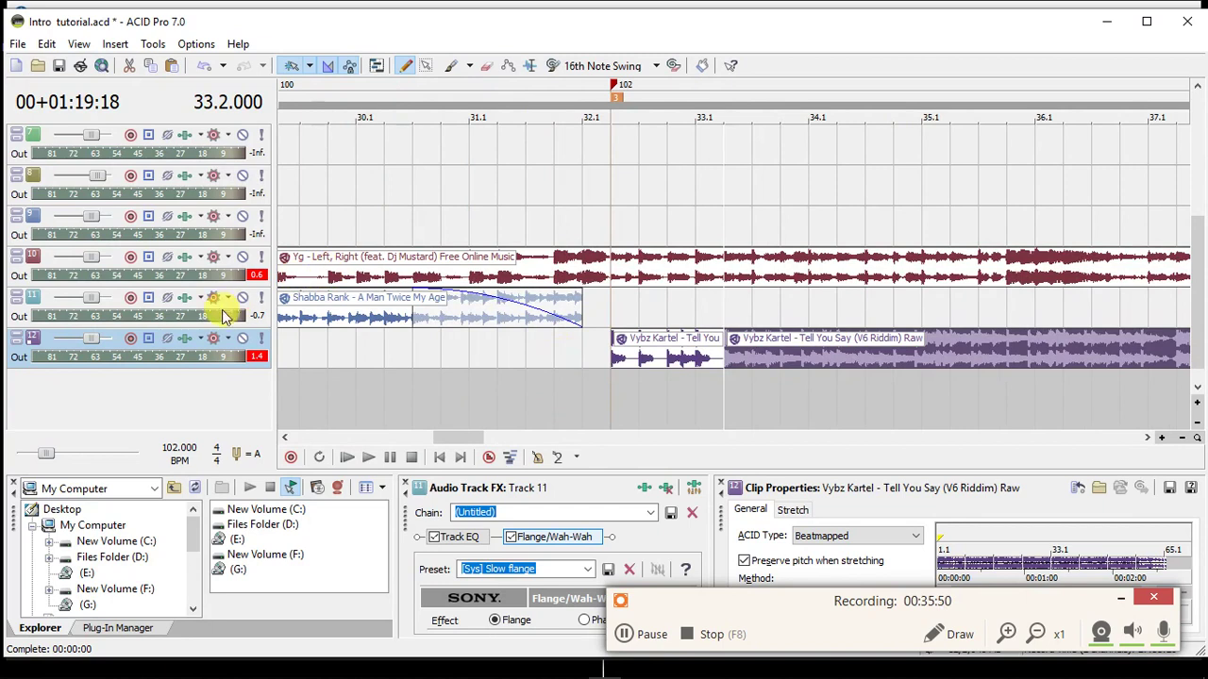
Audition the Tell You Say track soloed, split its clip at 37.2.000, and turn the solo off.
left_click(262, 341)
key("space")
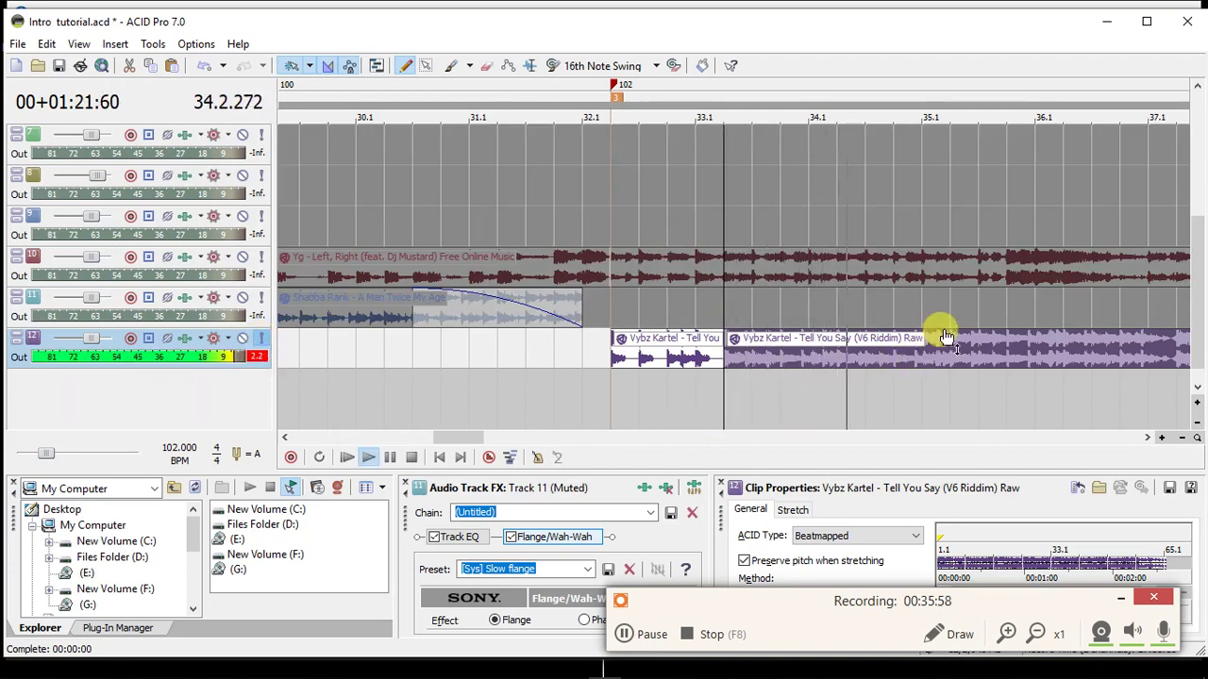
scroll(965, 356, "down", 1)
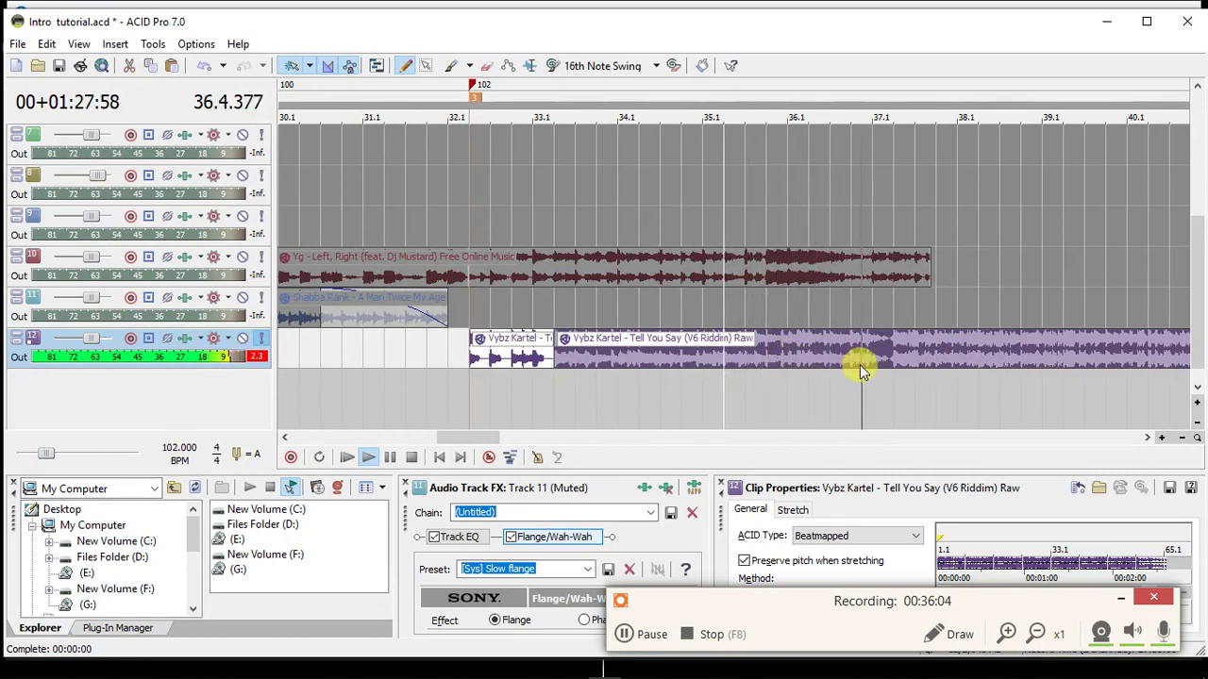
key("space")
left_click(889, 361)
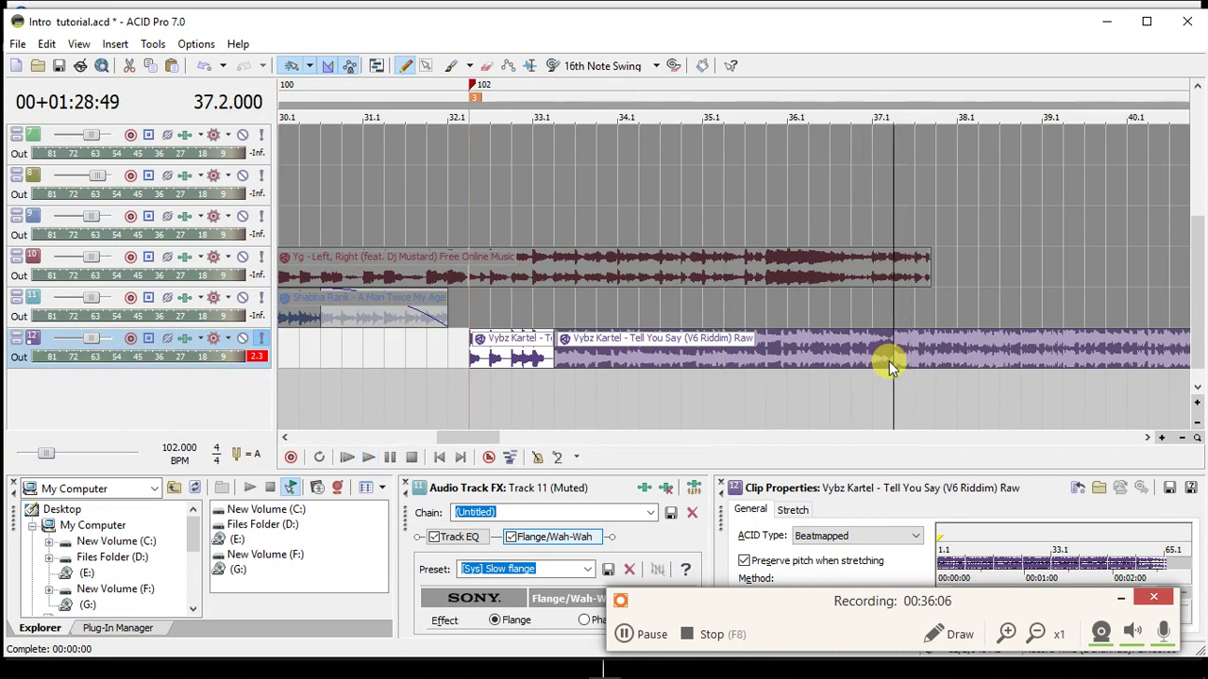
key("s")
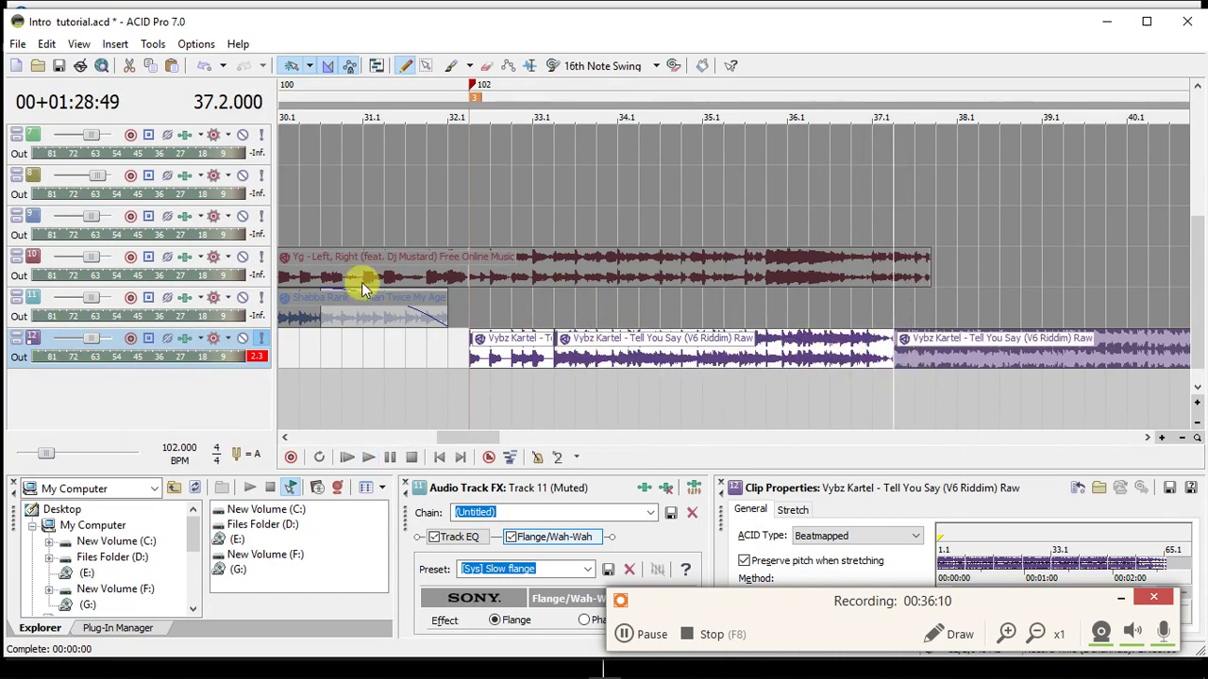
left_click(260, 338)
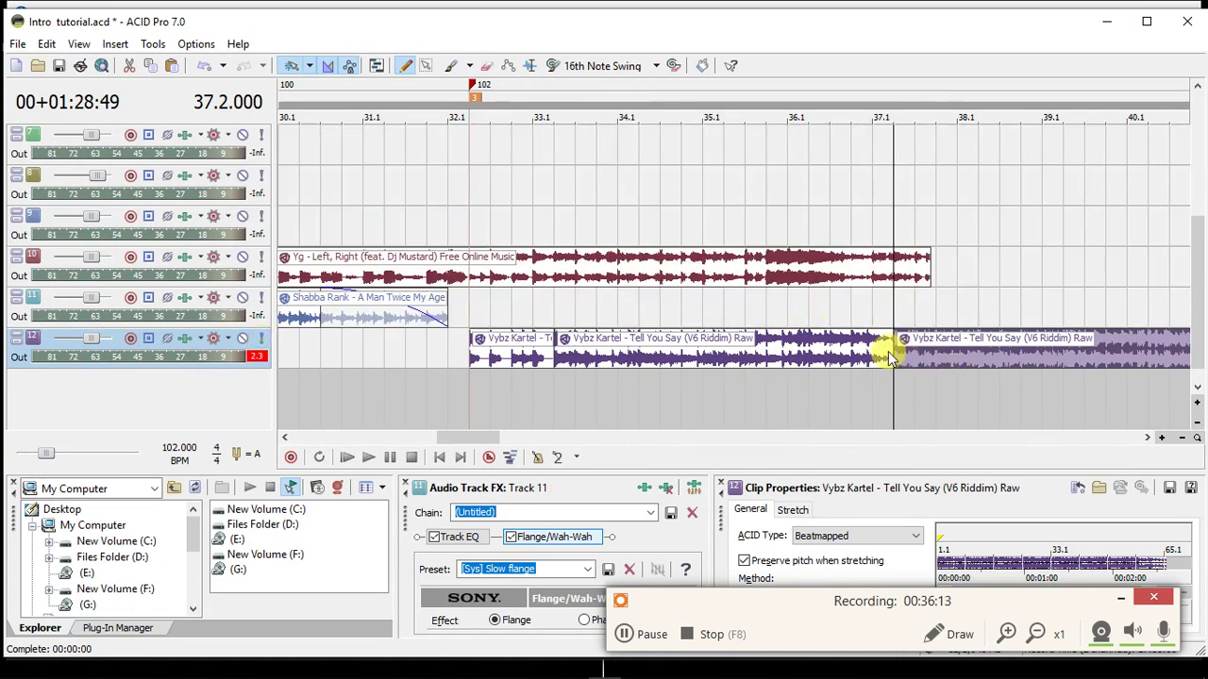
Split a short slice ending at 32.2.048 from the start of the Tell You Say clip and place a copy at 32.1.576.
left_click(558, 358)
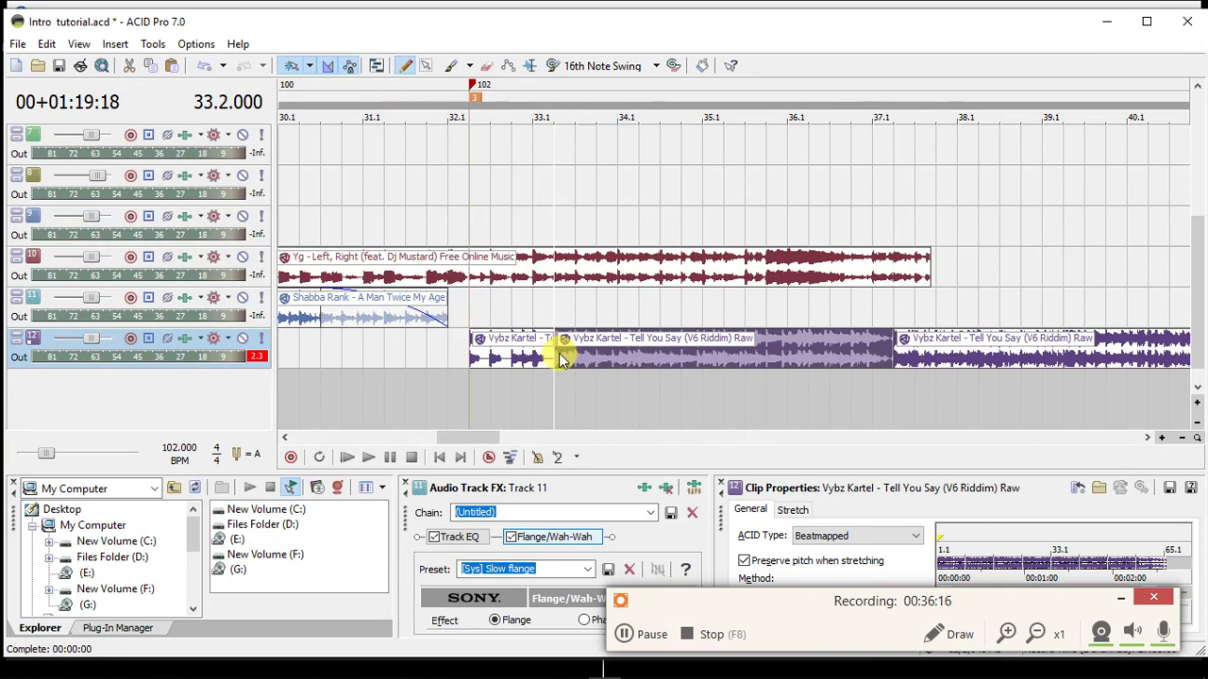
left_click(471, 346)
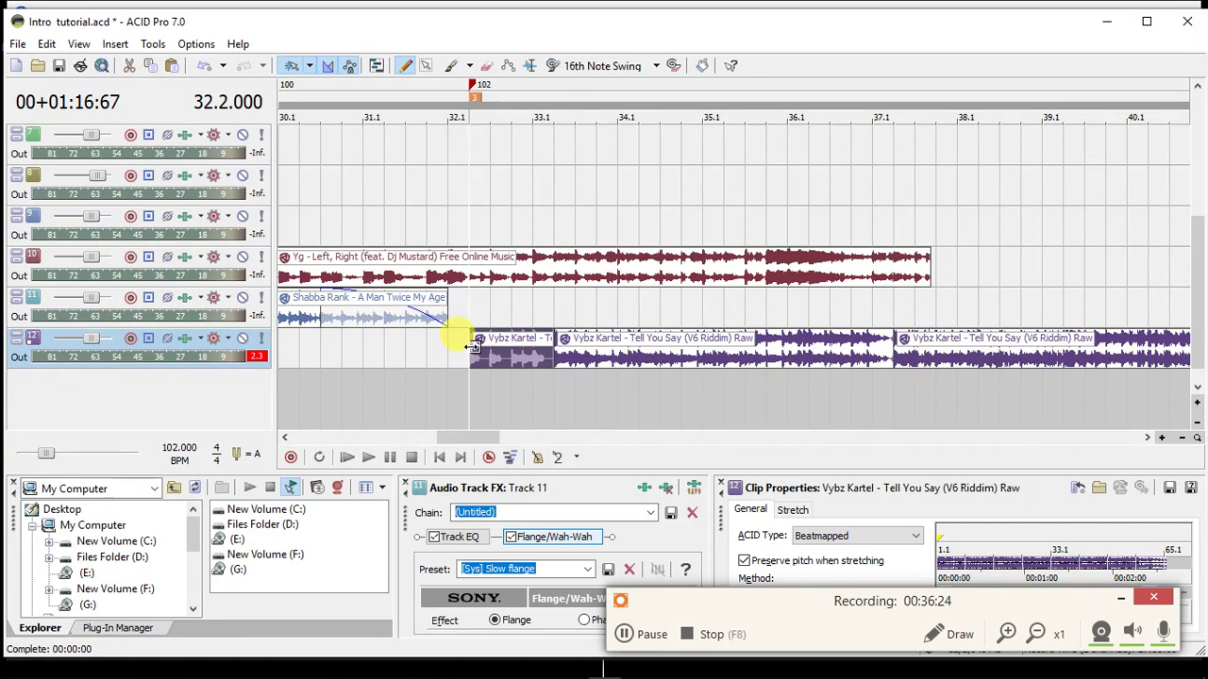
scroll(471, 346, "up", 5)
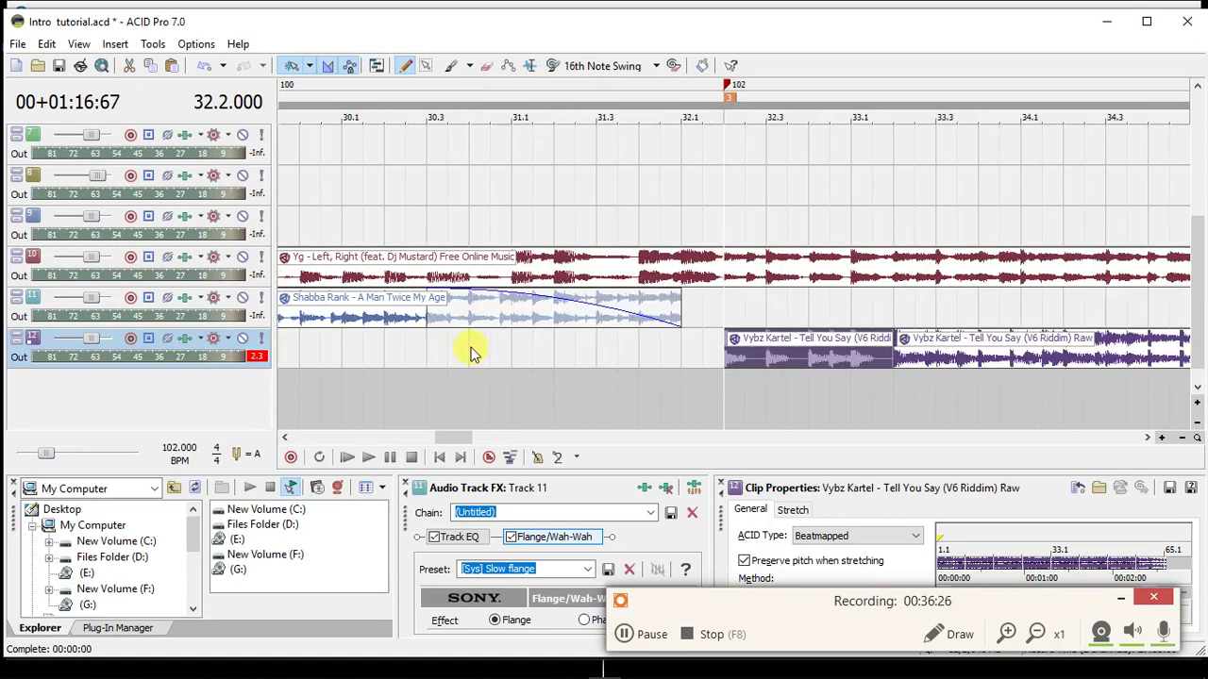
scroll(471, 346, "up", 4)
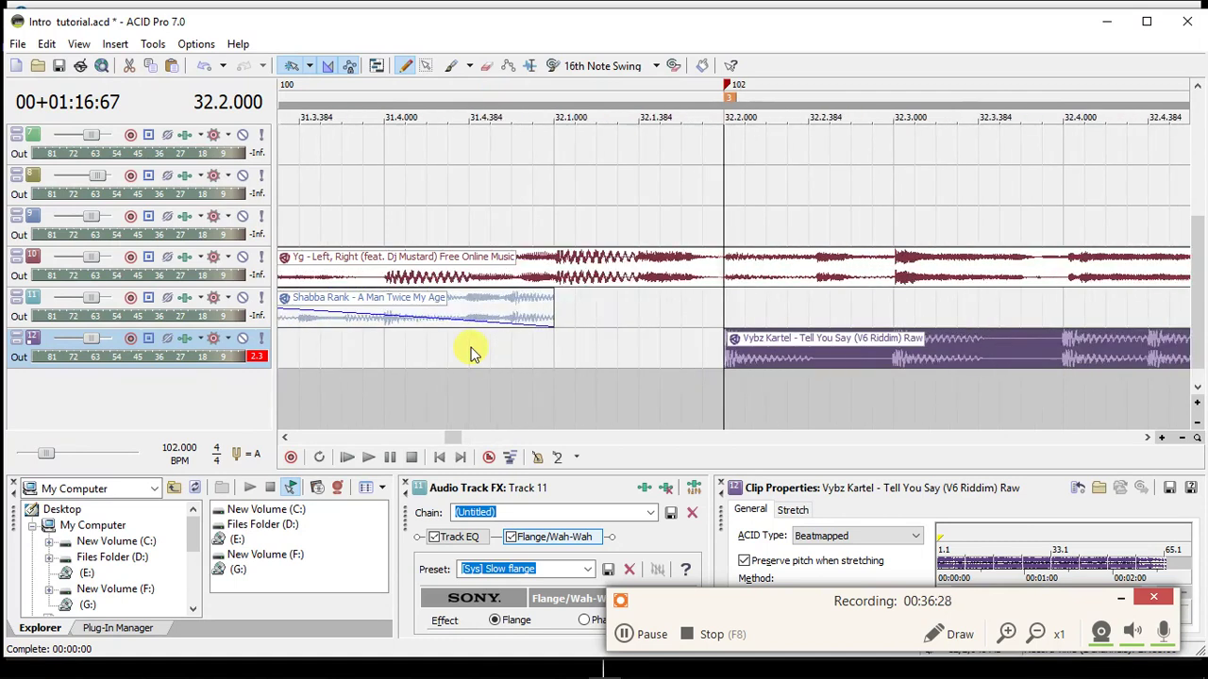
left_click_drag(731, 352, 742, 354)
left_click(735, 354)
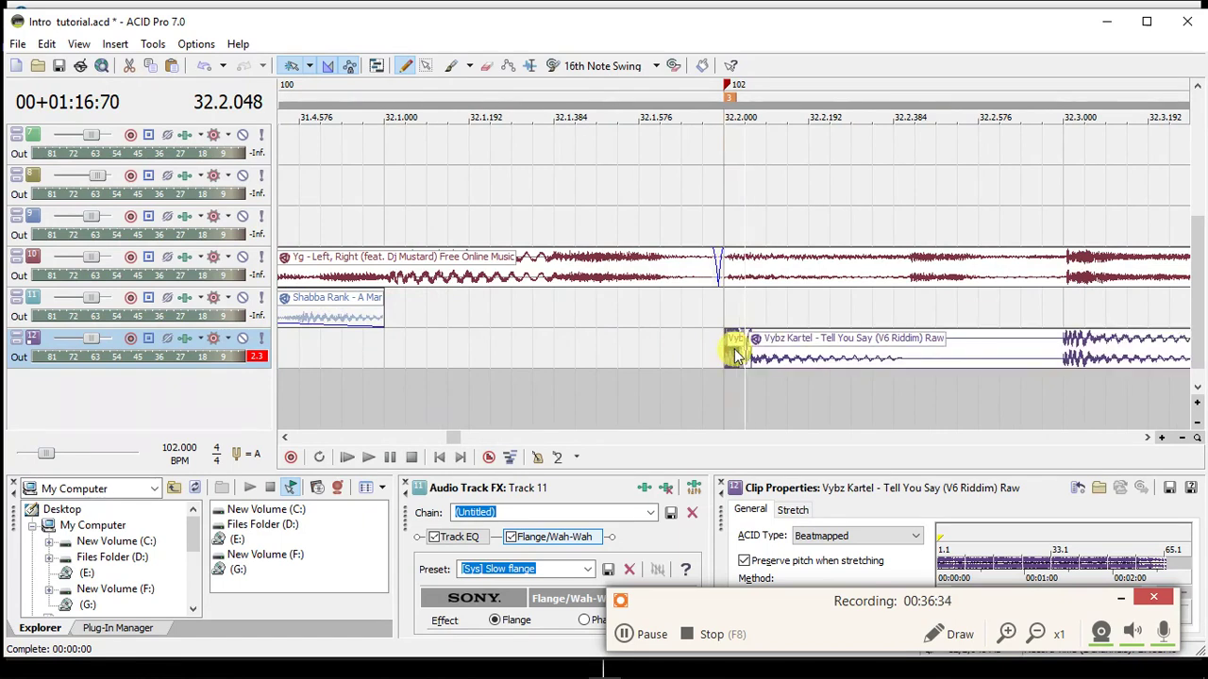
left_click_drag(735, 354, 725, 354)
left_click(641, 339)
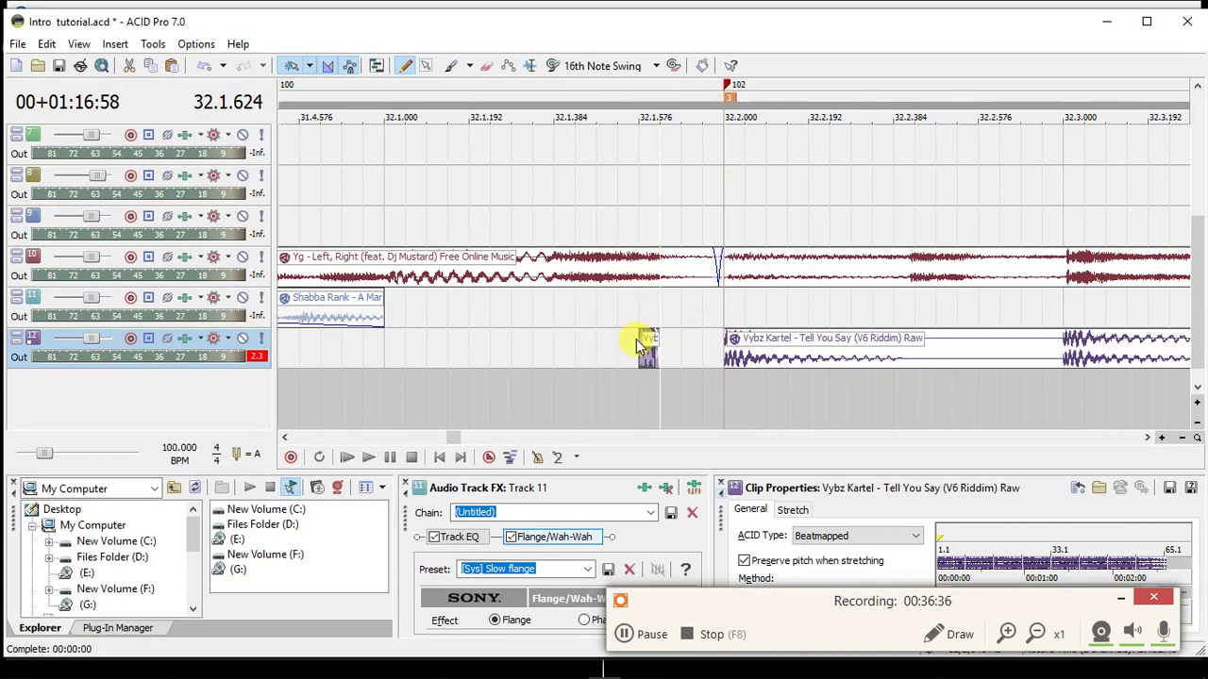
Place further copies of the short Tell You Say slice at 32.1.384, 32.1.192 and 32.1.000.
left_click_drag(656, 339, 564, 359)
left_click(481, 357)
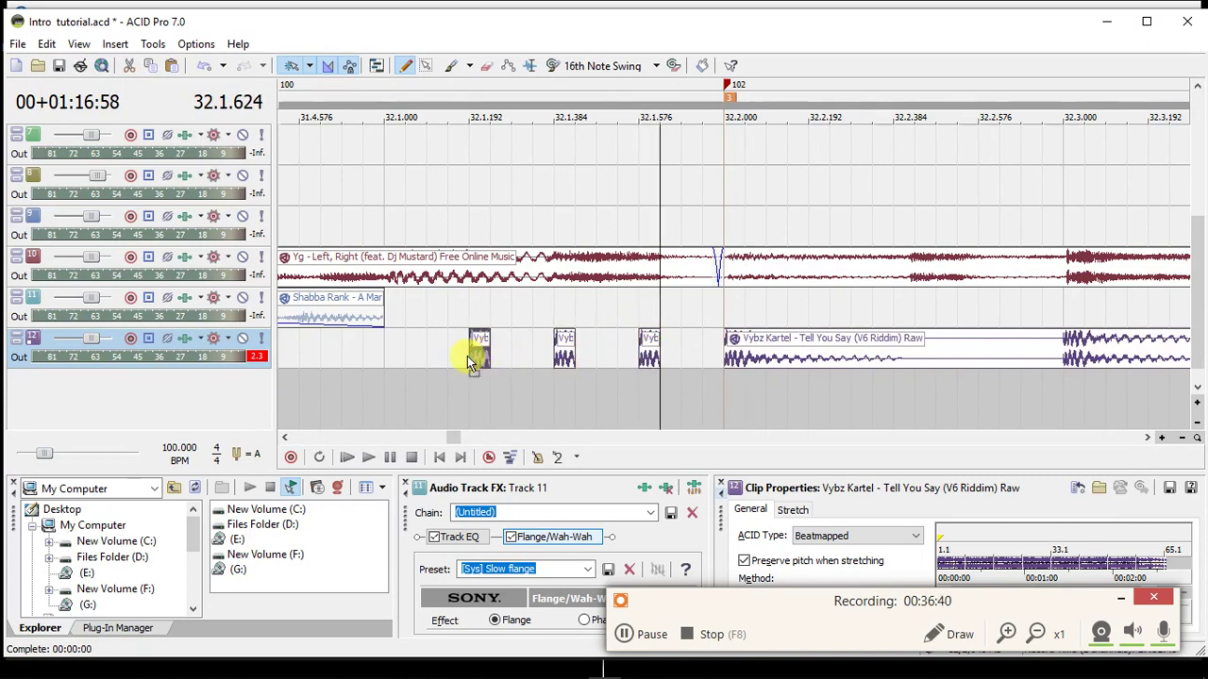
left_click(393, 356)
Duplicate the group of four Tell You Say slices back beat by beat so the run starts at 31.2.000.
left_click(648, 351)
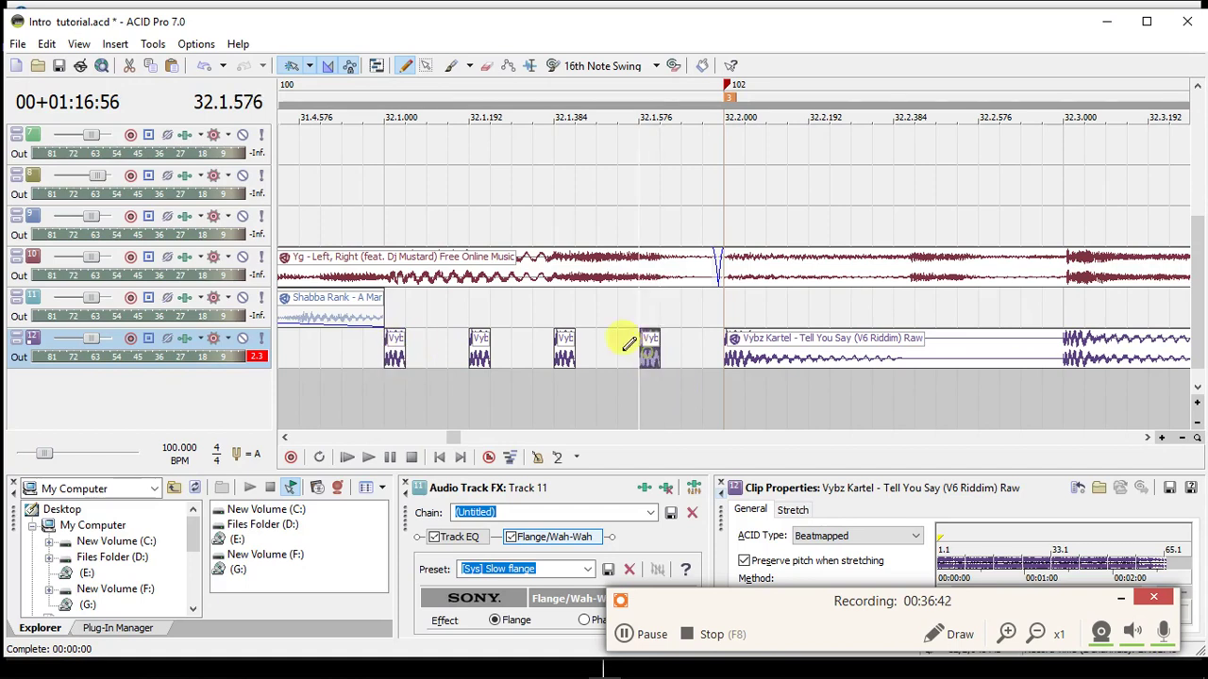
left_click(398, 353, "shift")
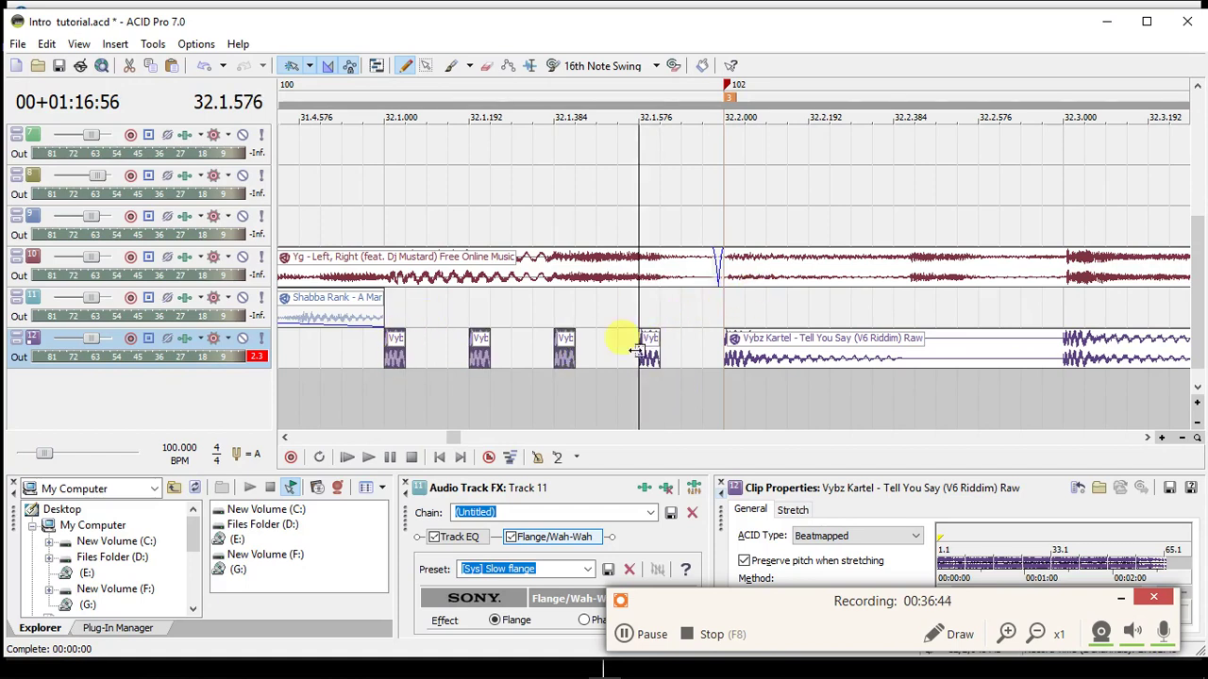
left_click_drag(656, 363, 793, 351)
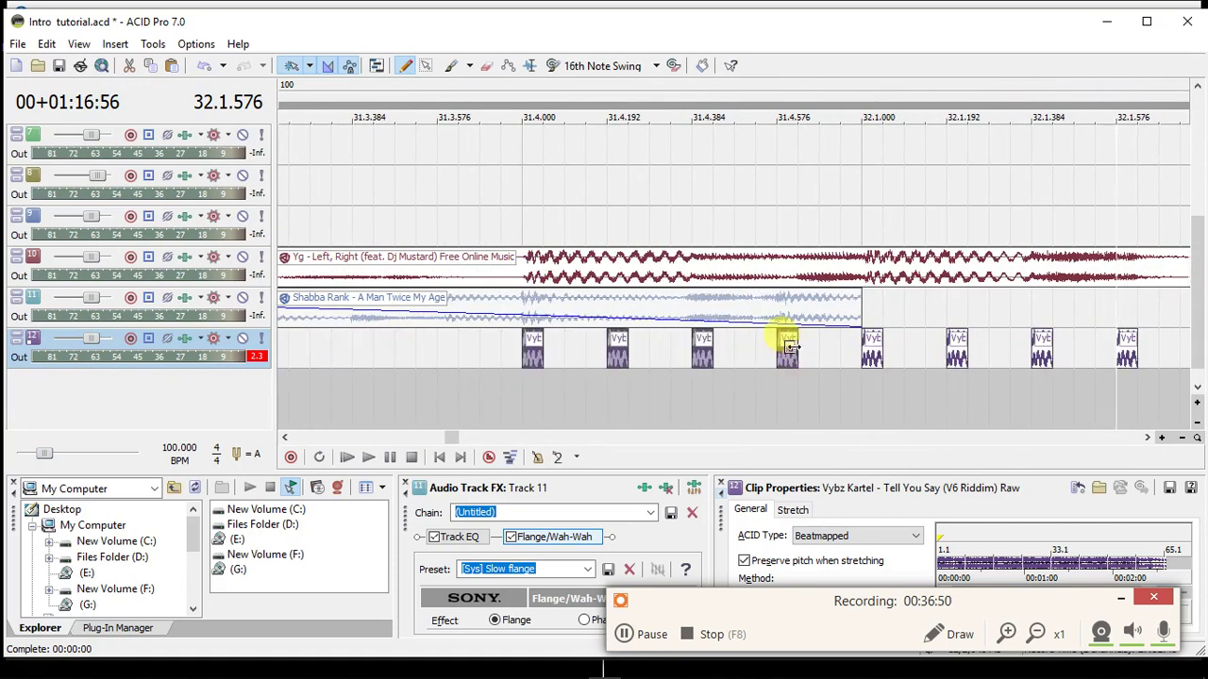
mouse_move(793, 363)
left_mouse_down()
mouse_move(374, 390)
mouse_move(108, 369)
mouse_move(587, 350)
mouse_move(723, 377)
mouse_move(749, 350)
mouse_move(208, 342)
mouse_move(10, 378)
mouse_move(816, 368)
left_mouse_up()
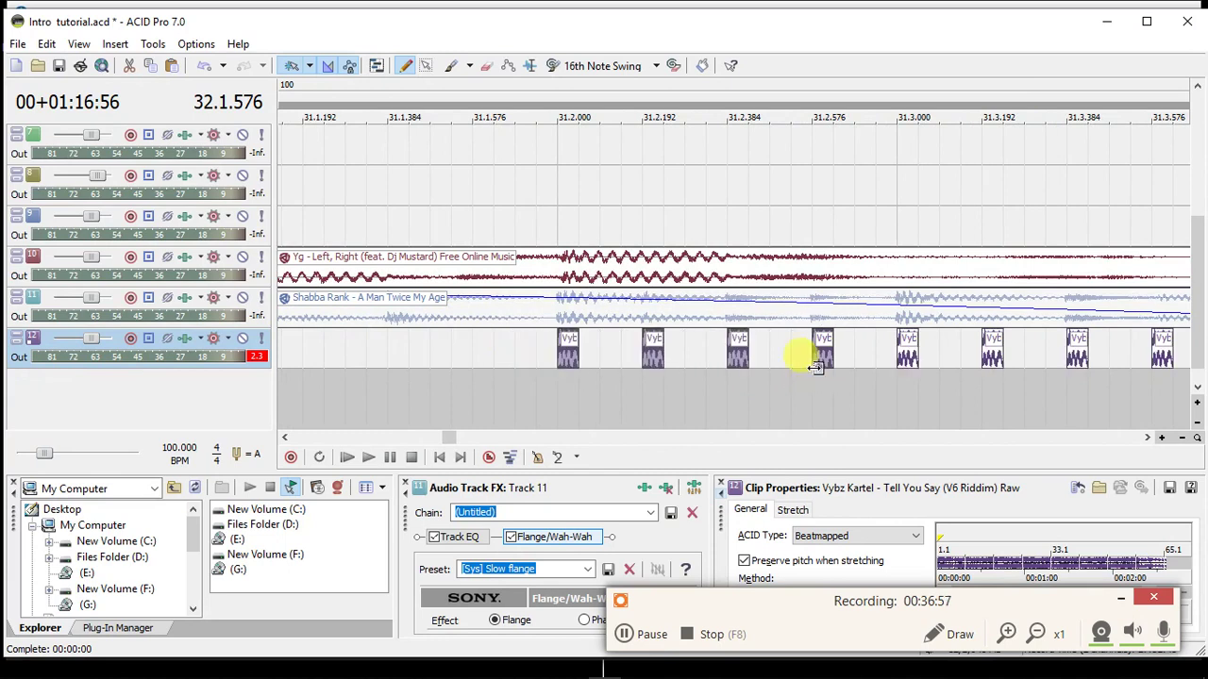
left_click(473, 343)
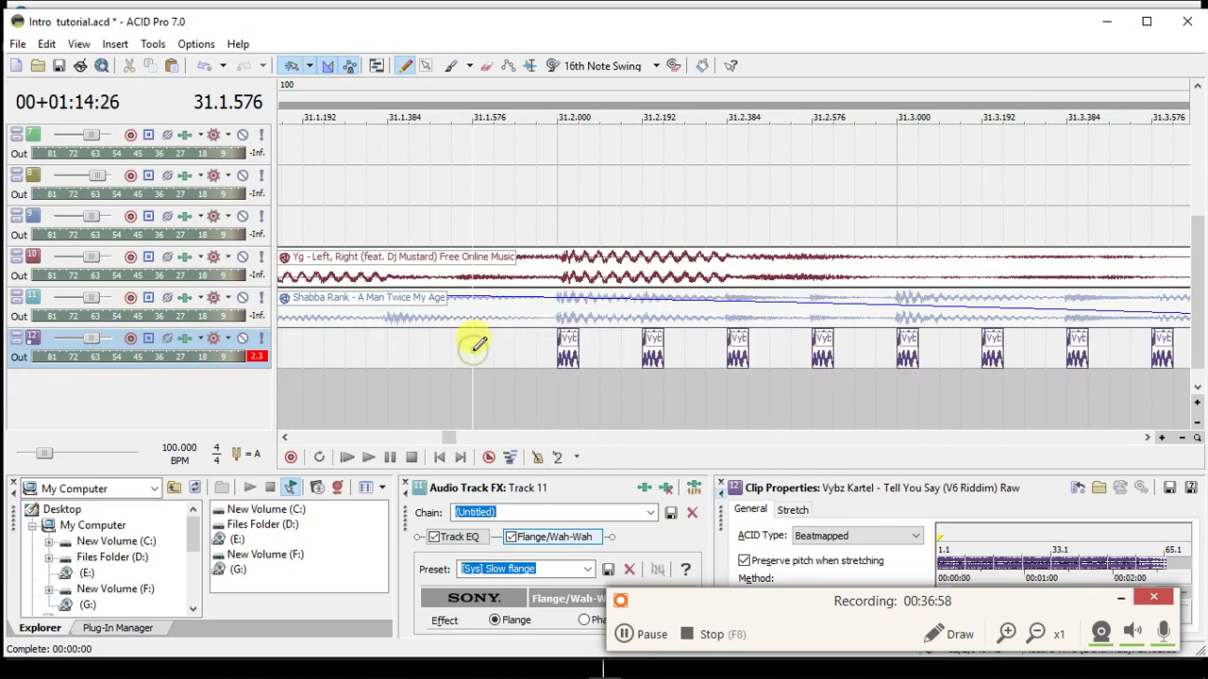
Pitch-shift the first seven slices from 31.2.000 by -1, +2, -2, +1, -1, -2 and -3 semitones respectively.
left_click(566, 364)
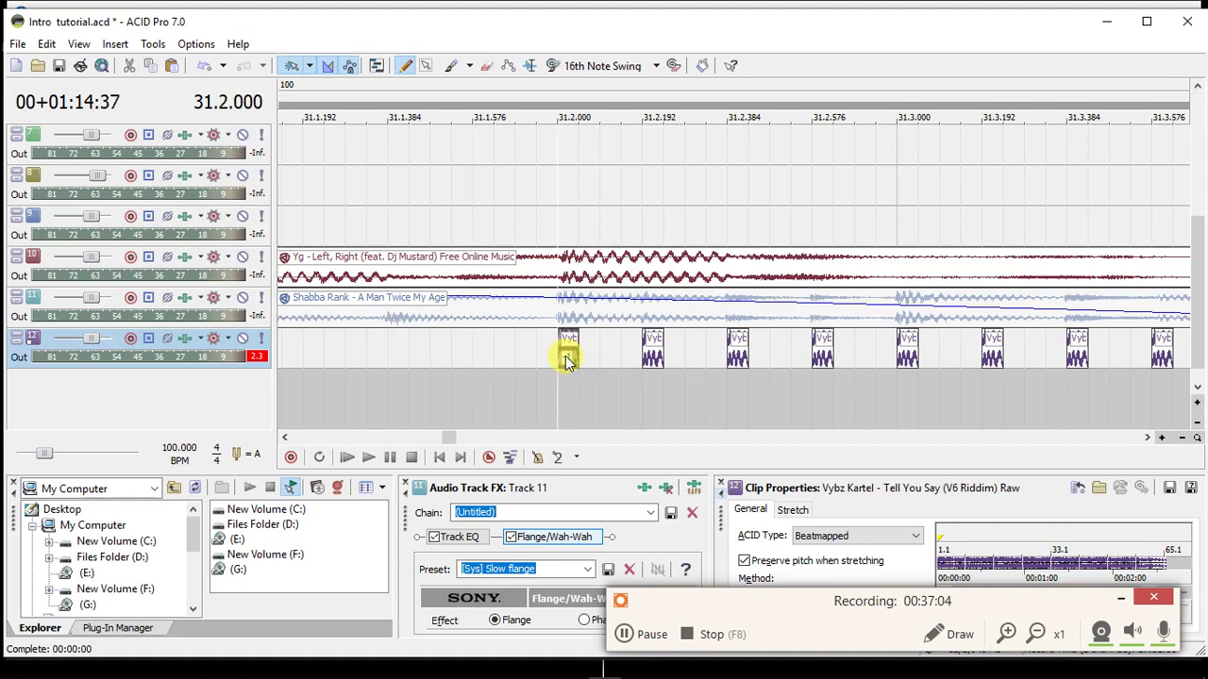
left_click(651, 358)
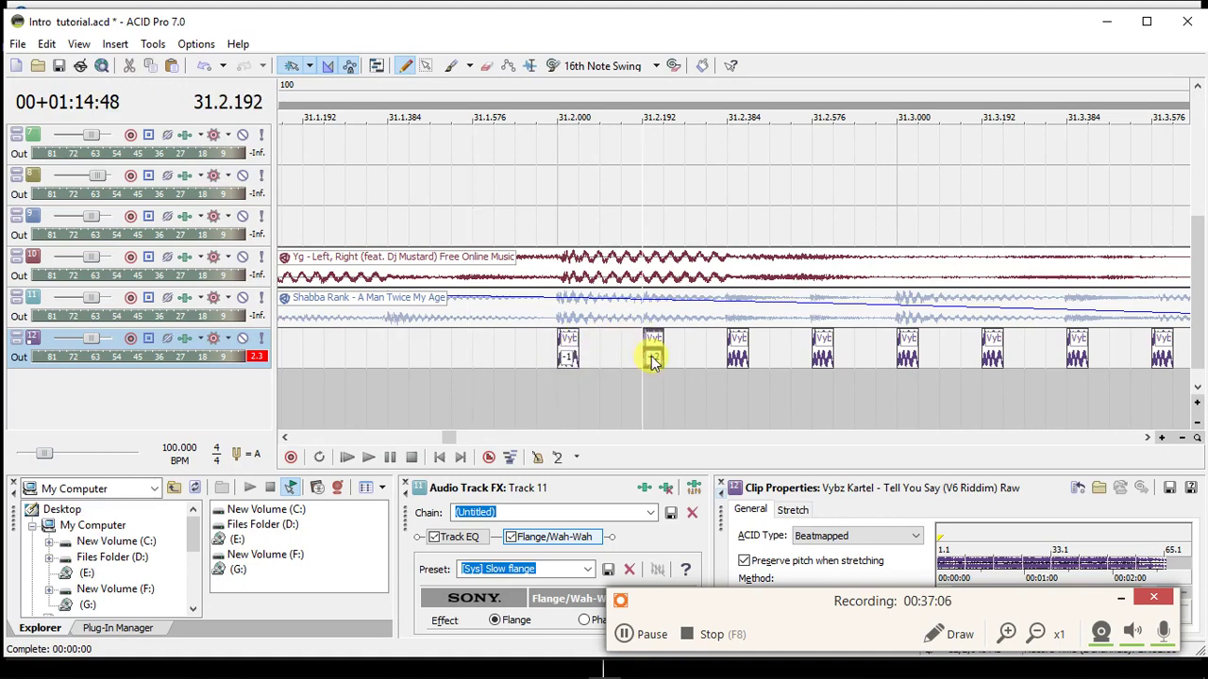
left_click(738, 359)
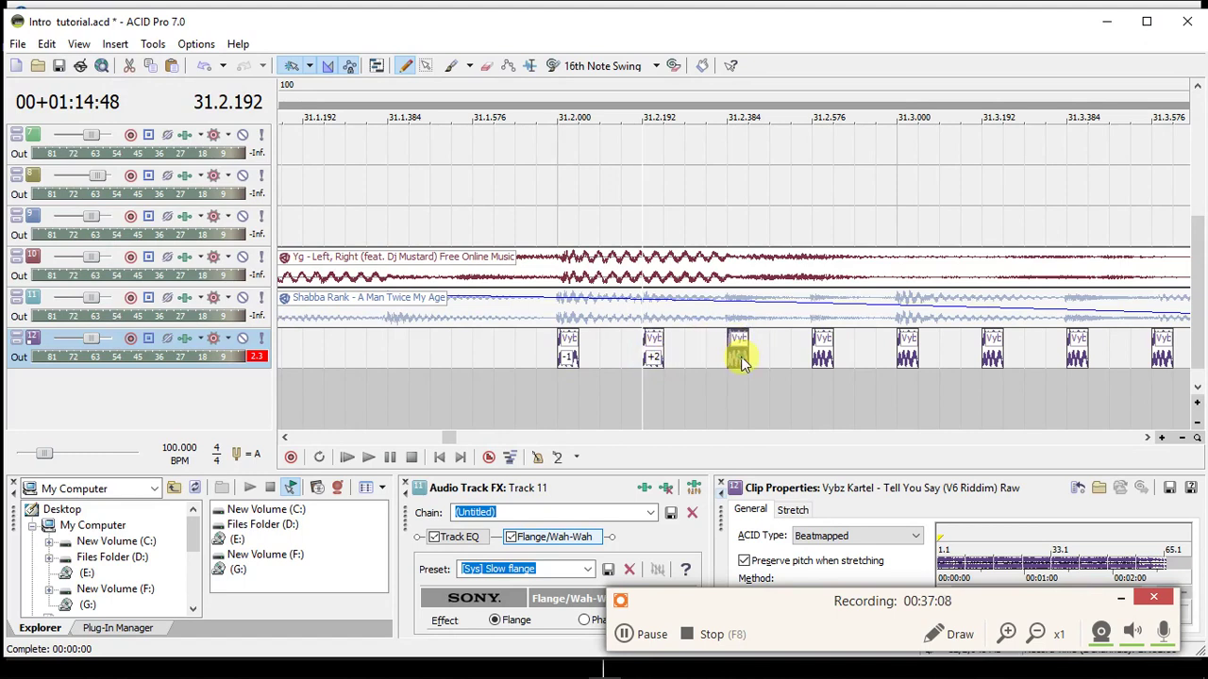
left_click(823, 362)
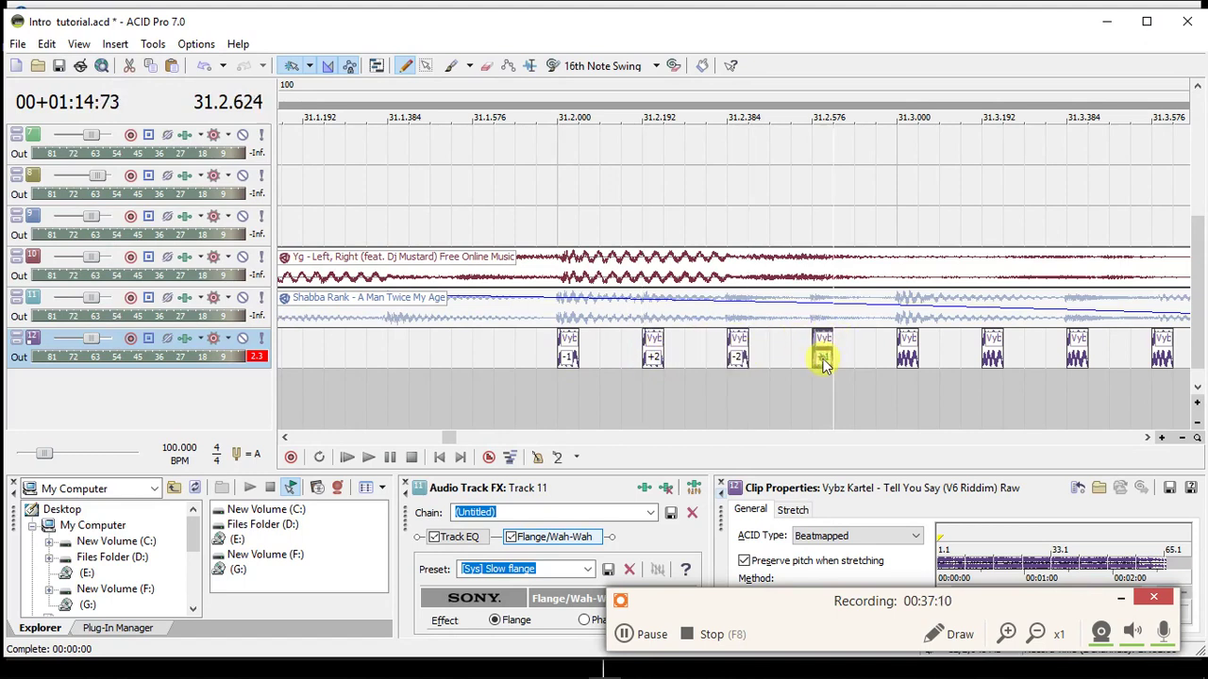
left_click(905, 360)
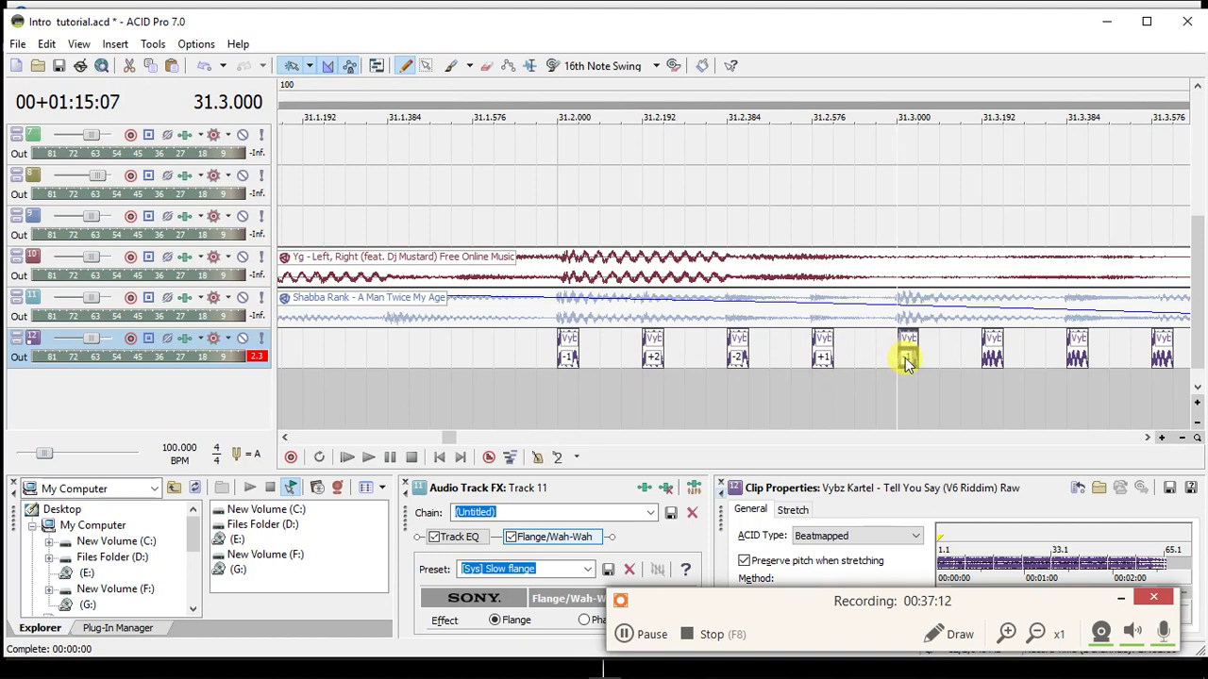
left_click(991, 358)
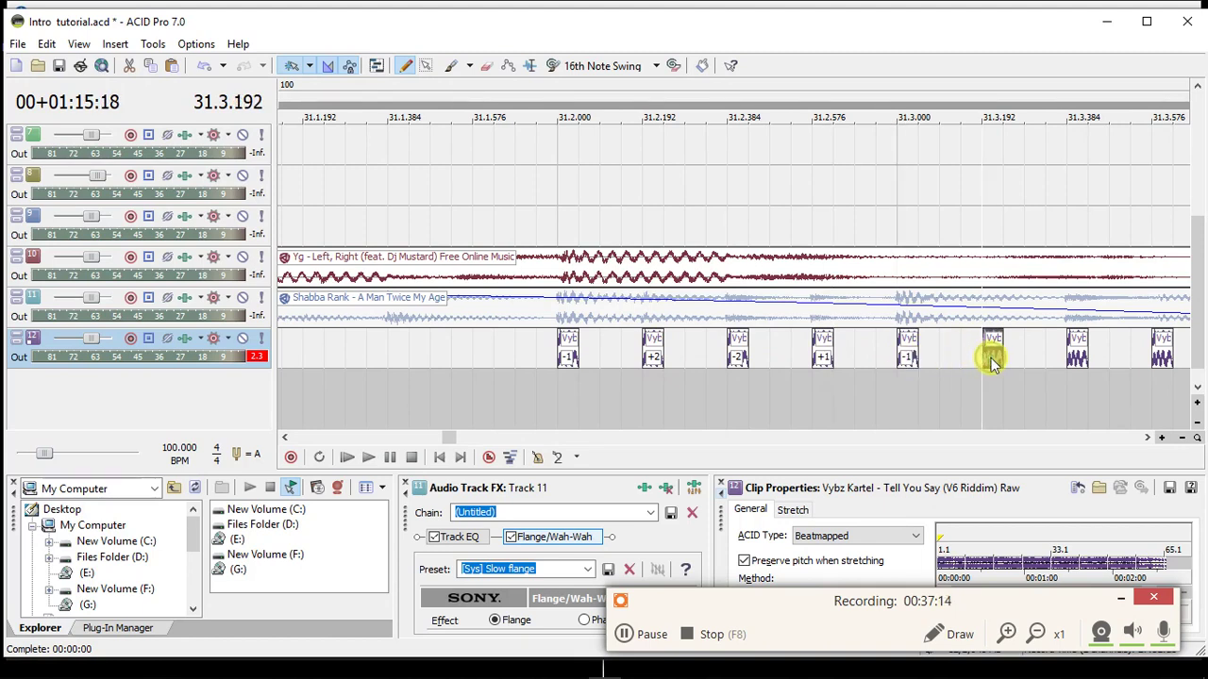
left_click(1080, 358)
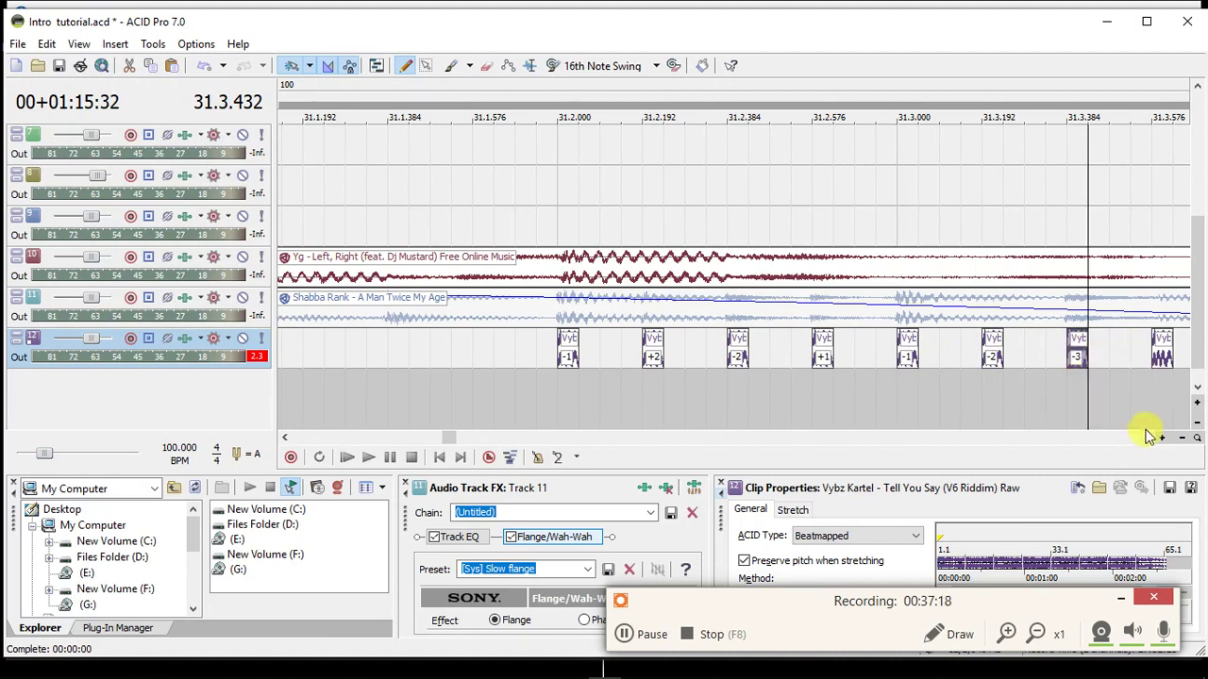
Solo the Tell You Say track and audition the pitched slices from 31.1.624.
left_click(261, 338)
left_click(495, 378)
key("space")
key("space")
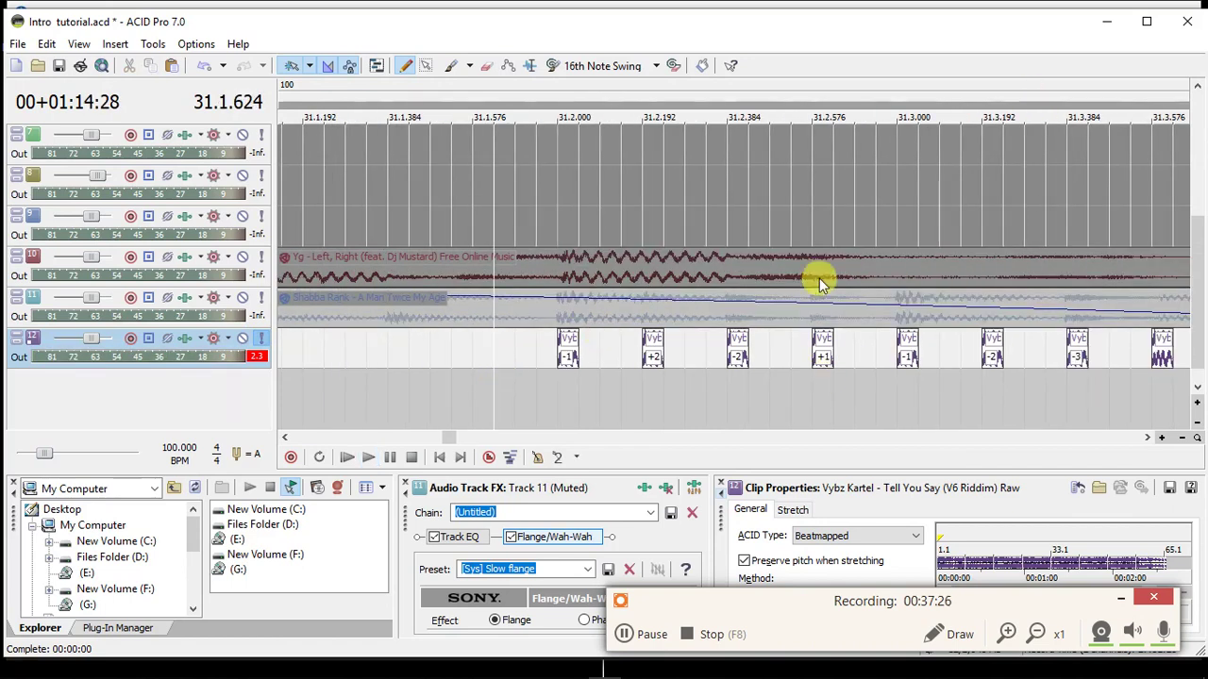
Lengthen the slice at 31.3.576 to end at 31.4.048 and the slice at 31.4.384 to end at 31.4.624.
left_click(1147, 438)
left_click(1147, 438)
left_click_drag(672, 341, 757, 357)
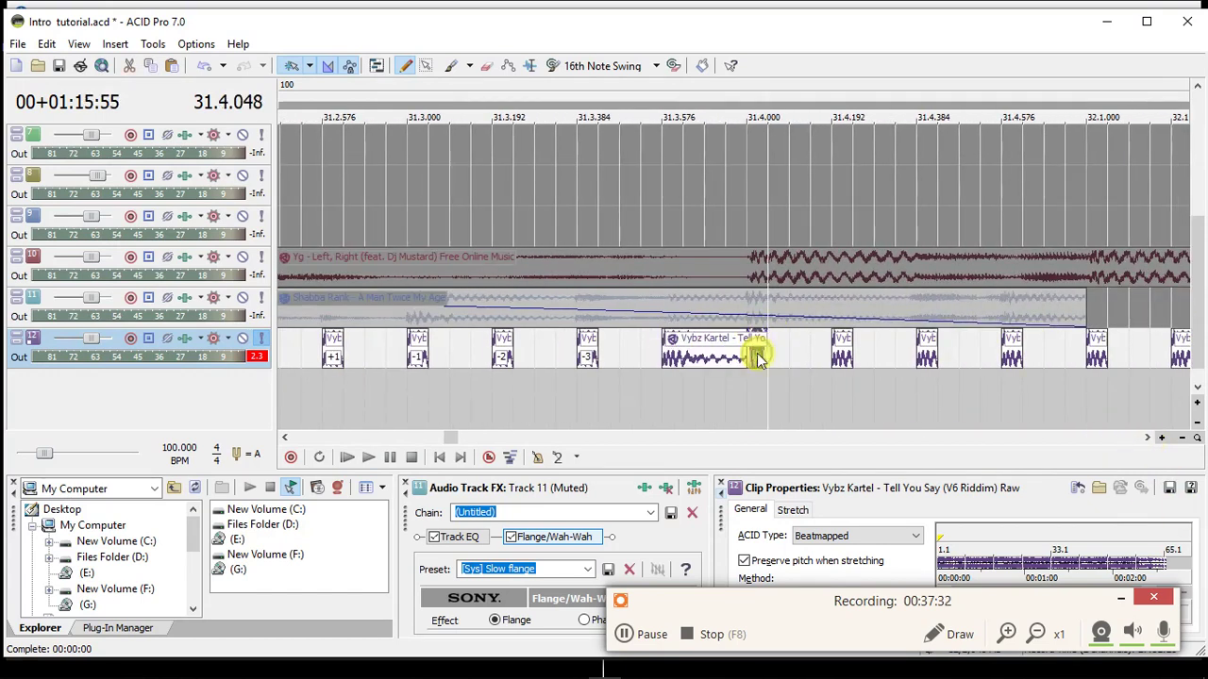
left_click_drag(840, 343, 1013, 359)
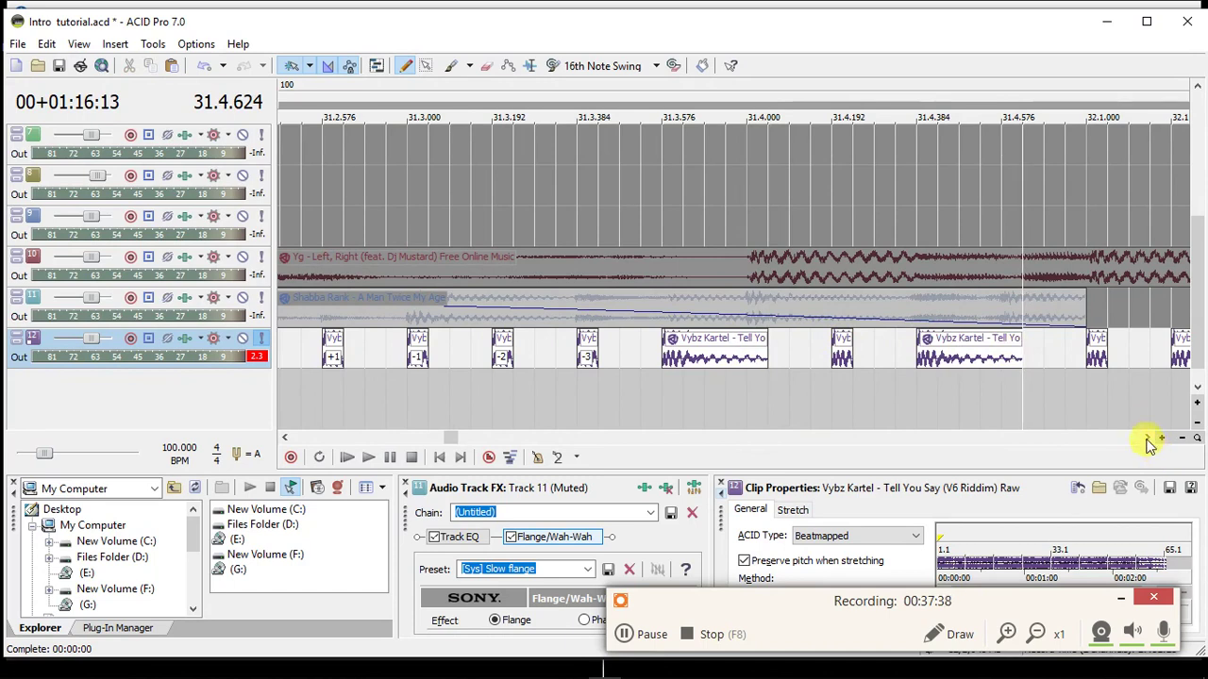
Add an extra short Tell You Say slice at 32.1.288, between the slices at 32.1.192 and 32.1.384.
left_click(1147, 438)
left_click_drag(727, 345, 775, 359)
scroll(776, 360, "down", 3)
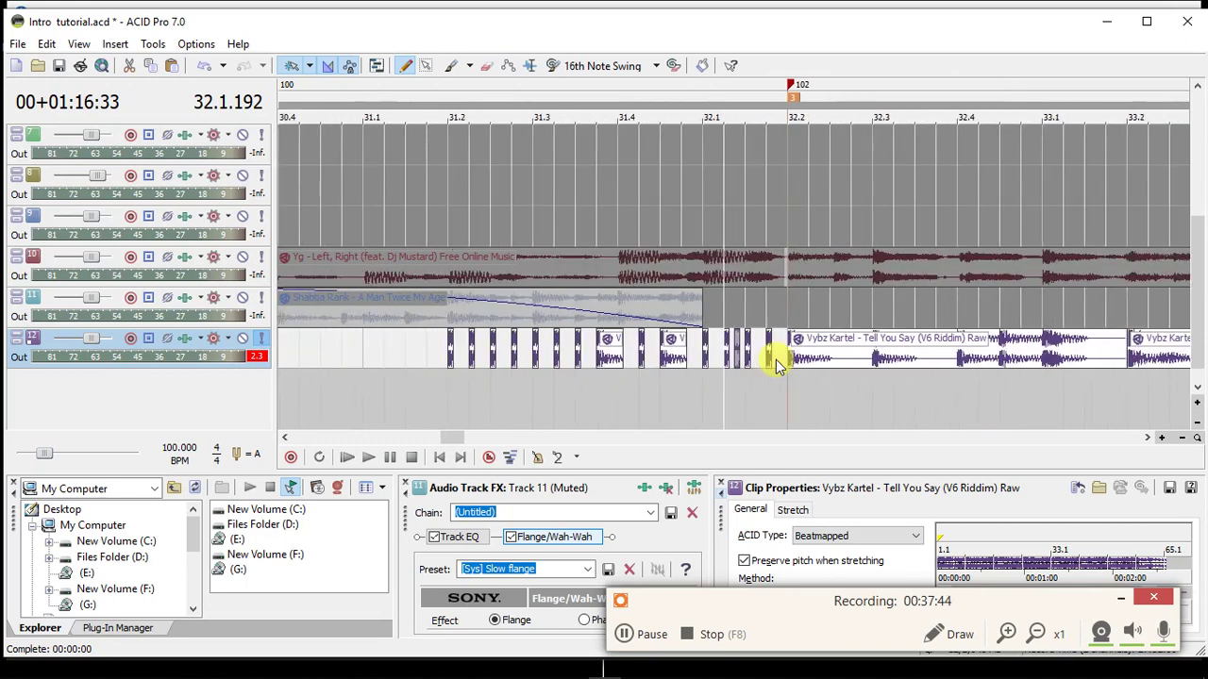
Audition the soloed slice build-up from just after 31.1 and inspect the slices leading into 32.2.000.
left_click(387, 349)
key("space")
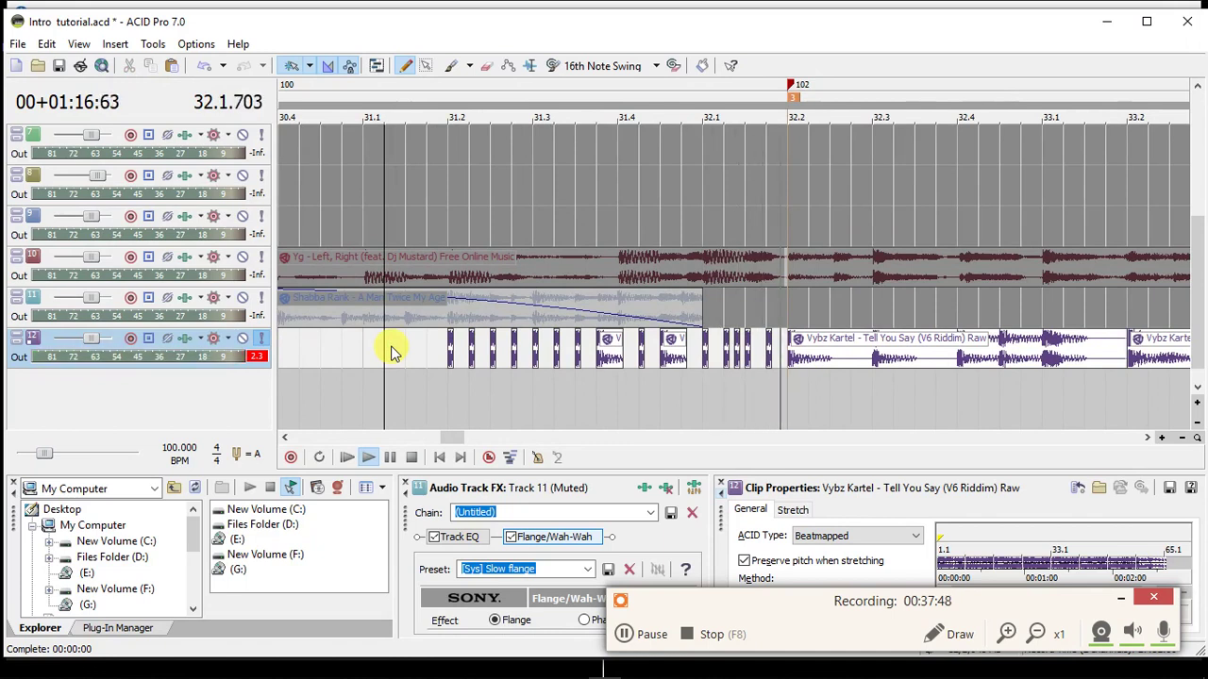
key("space")
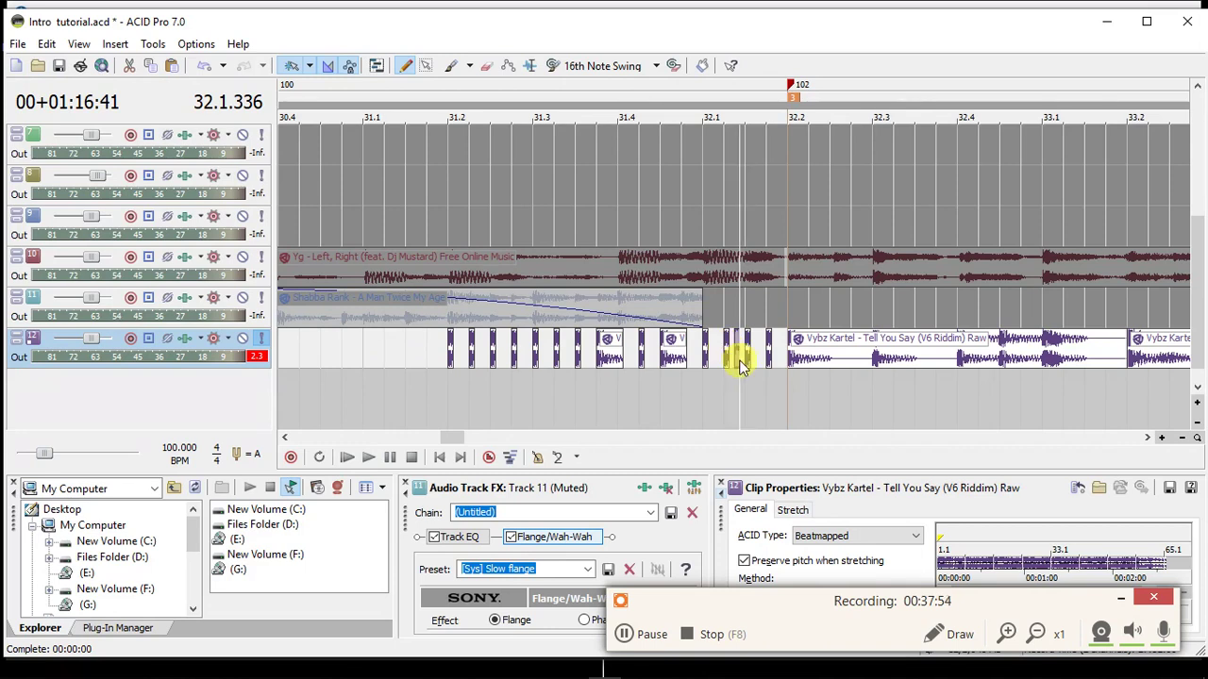
scroll(740, 366, "up", 5)
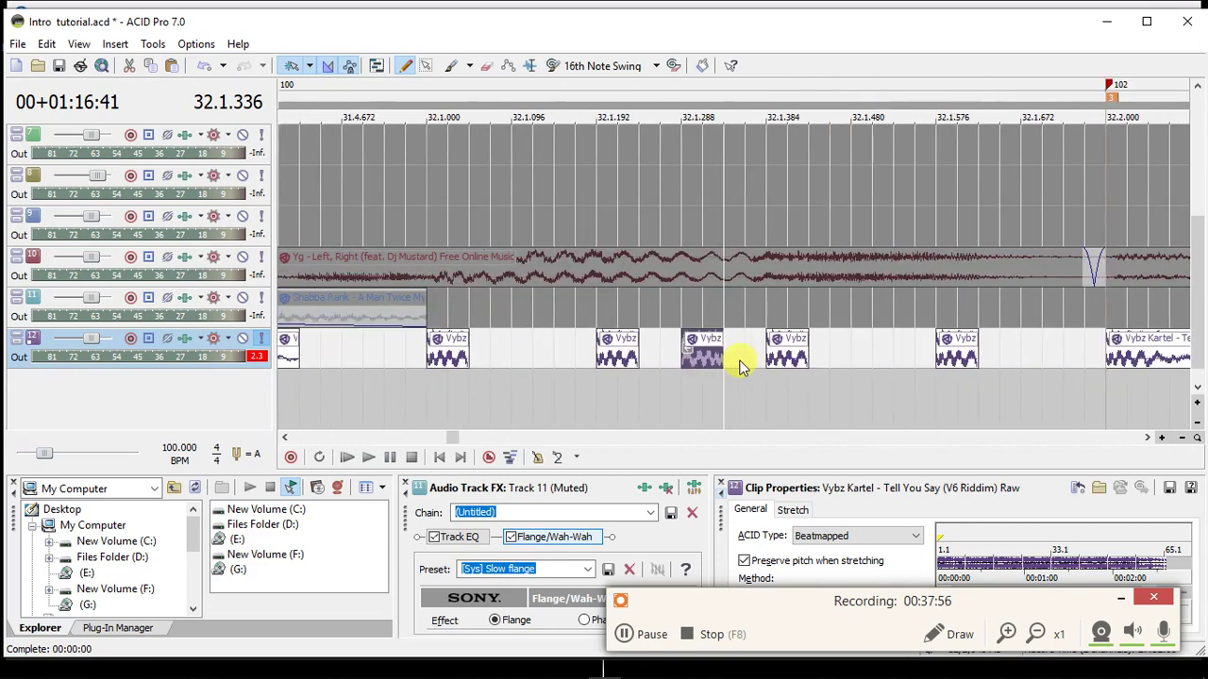
scroll(739, 367, "down", 5)
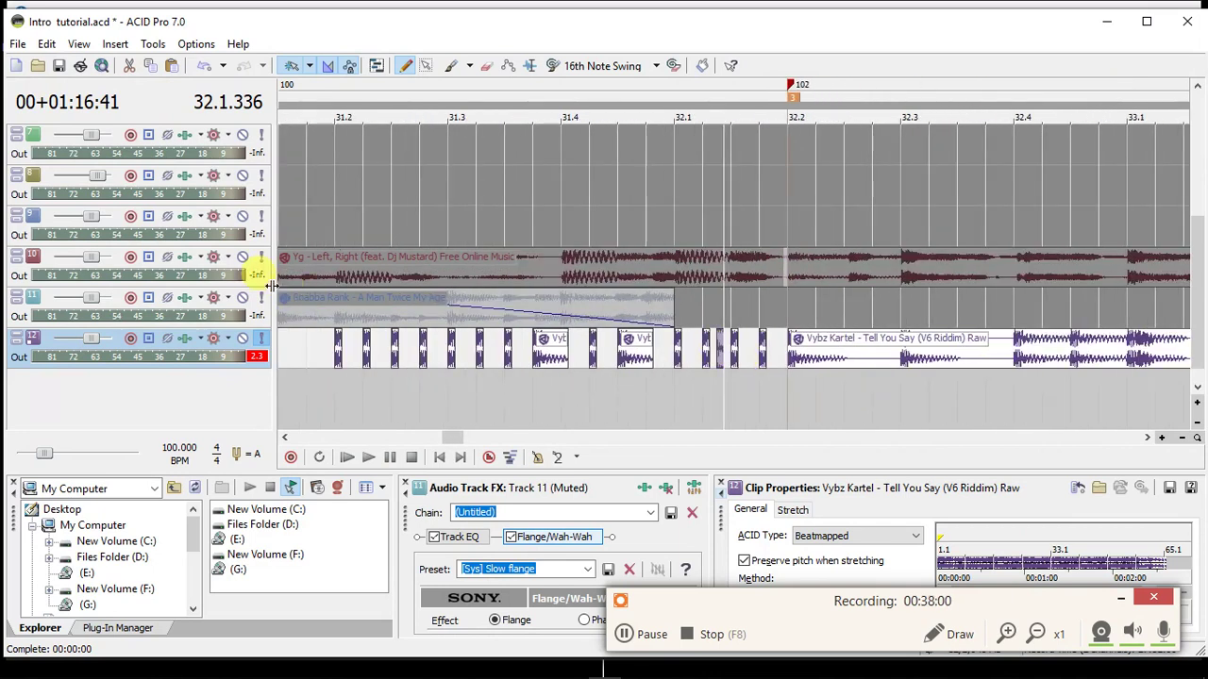
Lengthen the slices at 31.2.192 and 31.2.576 to just before the following slices and reset their pitch shifts to zero.
left_click(362, 349)
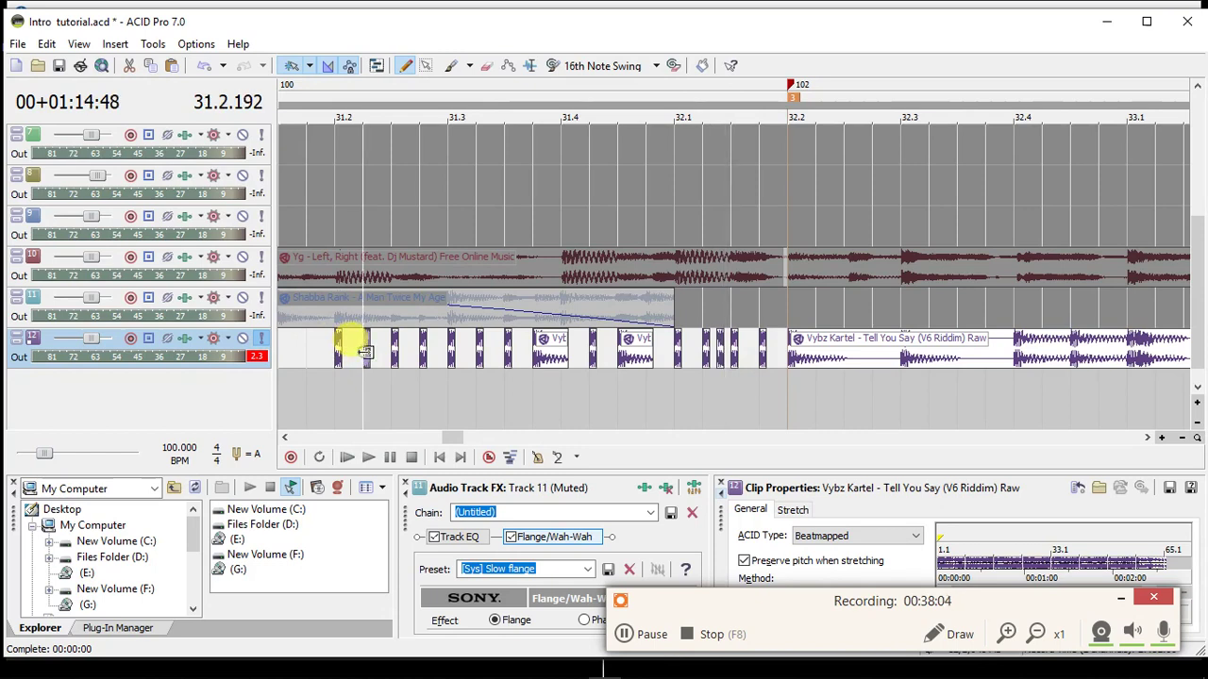
scroll(366, 352, "up", 3)
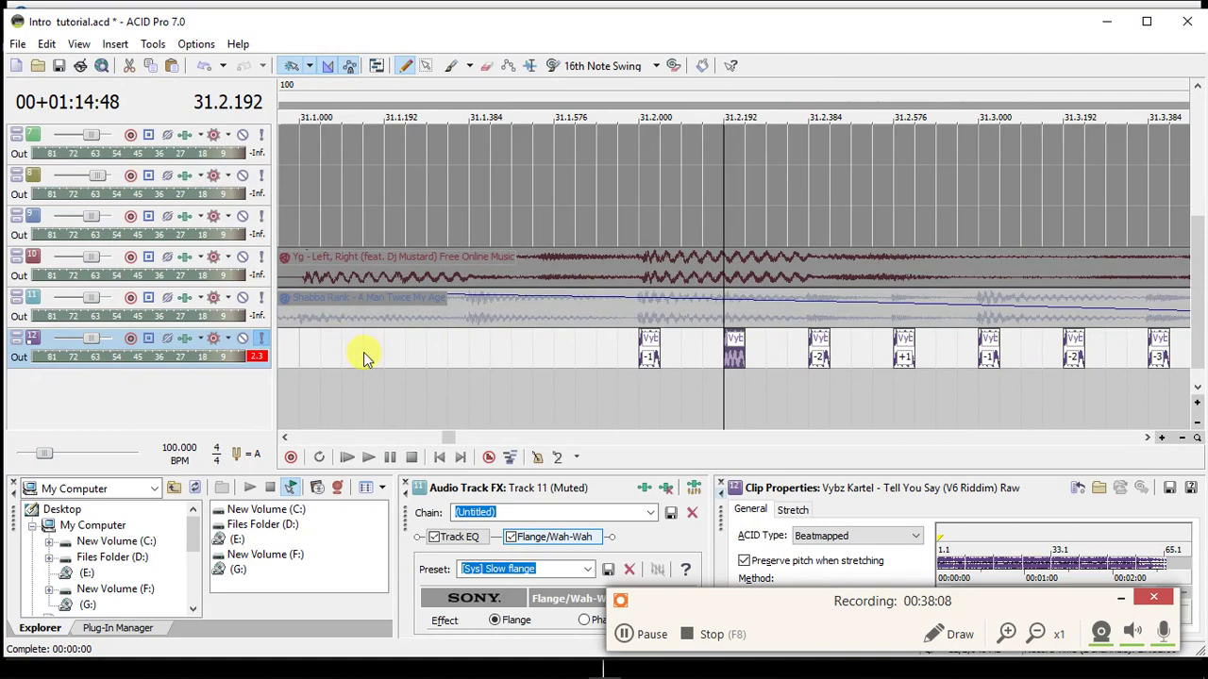
left_click_drag(745, 346, 780, 351)
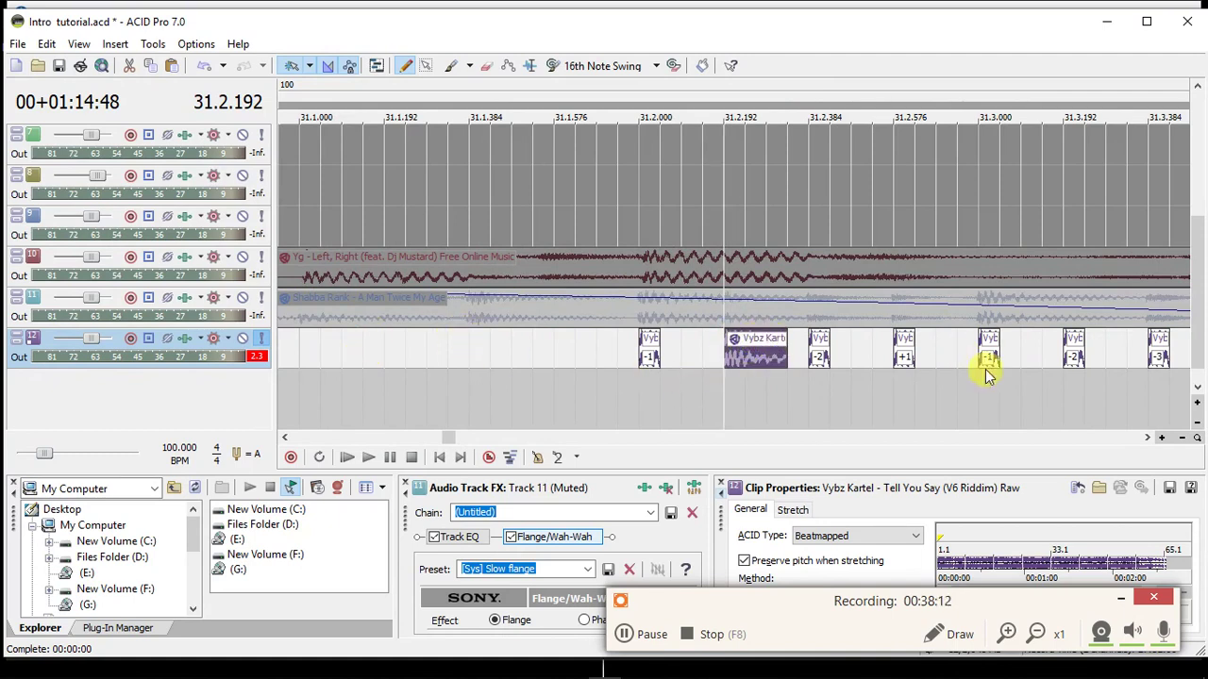
left_click_drag(916, 341, 967, 342)
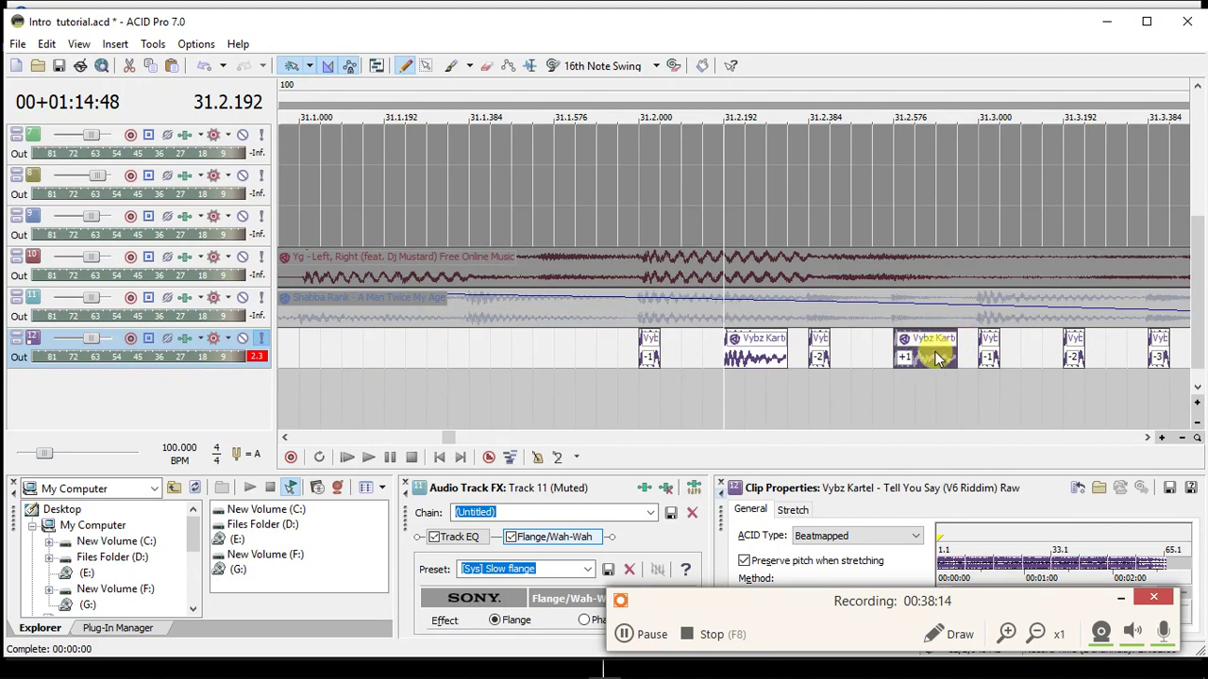
left_click(936, 357)
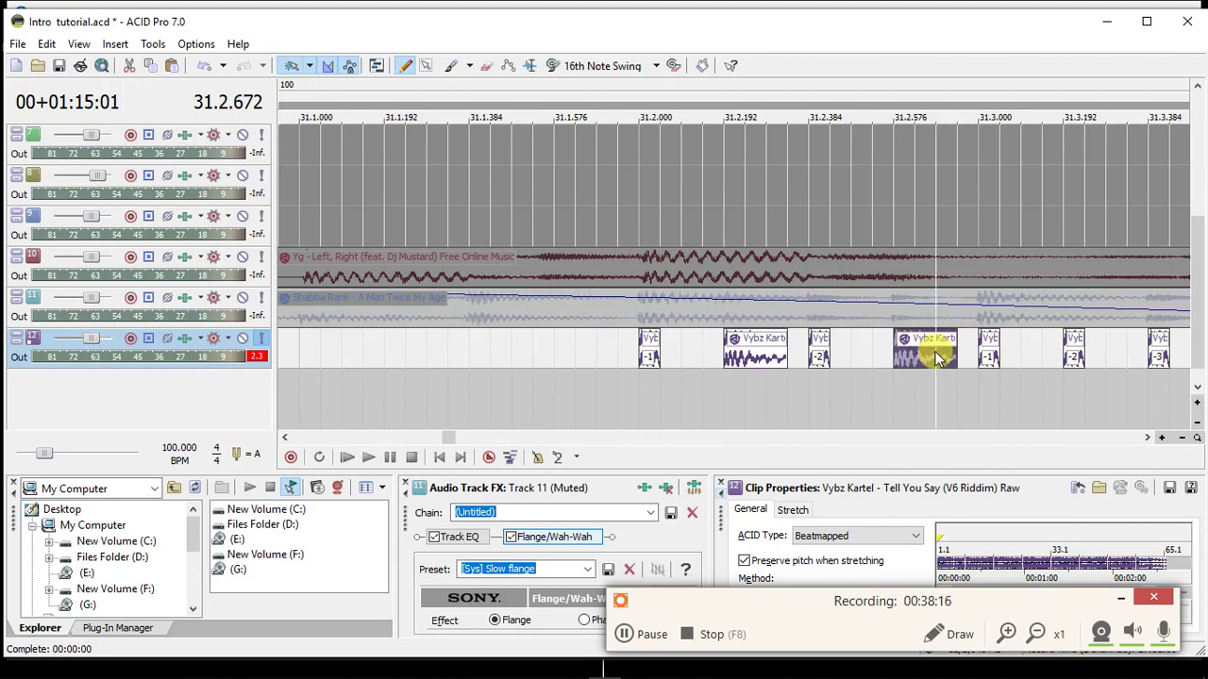
left_click(826, 352)
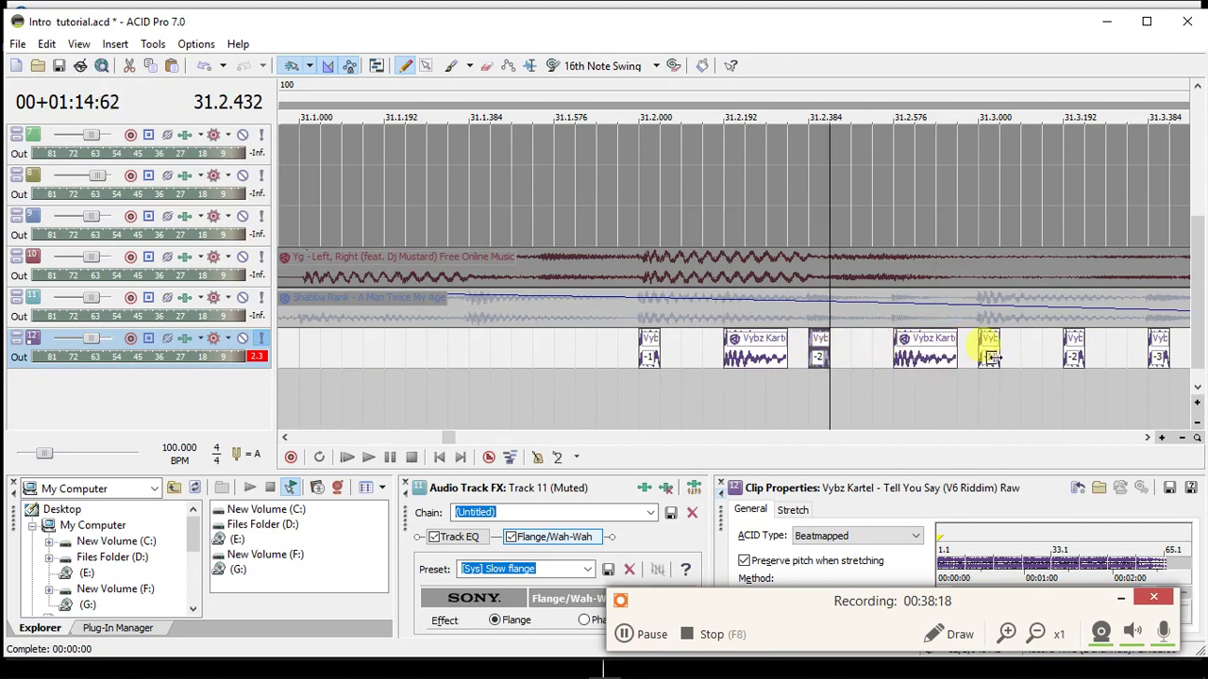
Audition the soloed Tell You Say build-up from 31.1.000.
scroll(995, 357, "down", 4)
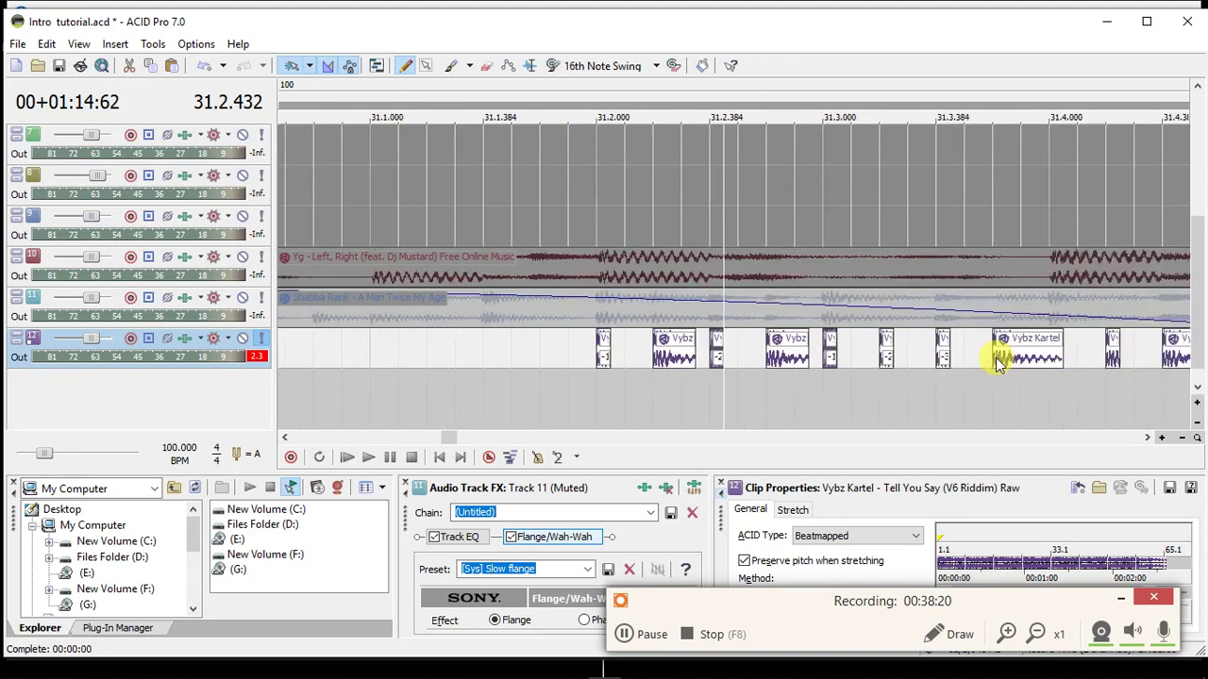
left_click(592, 356)
key("space")
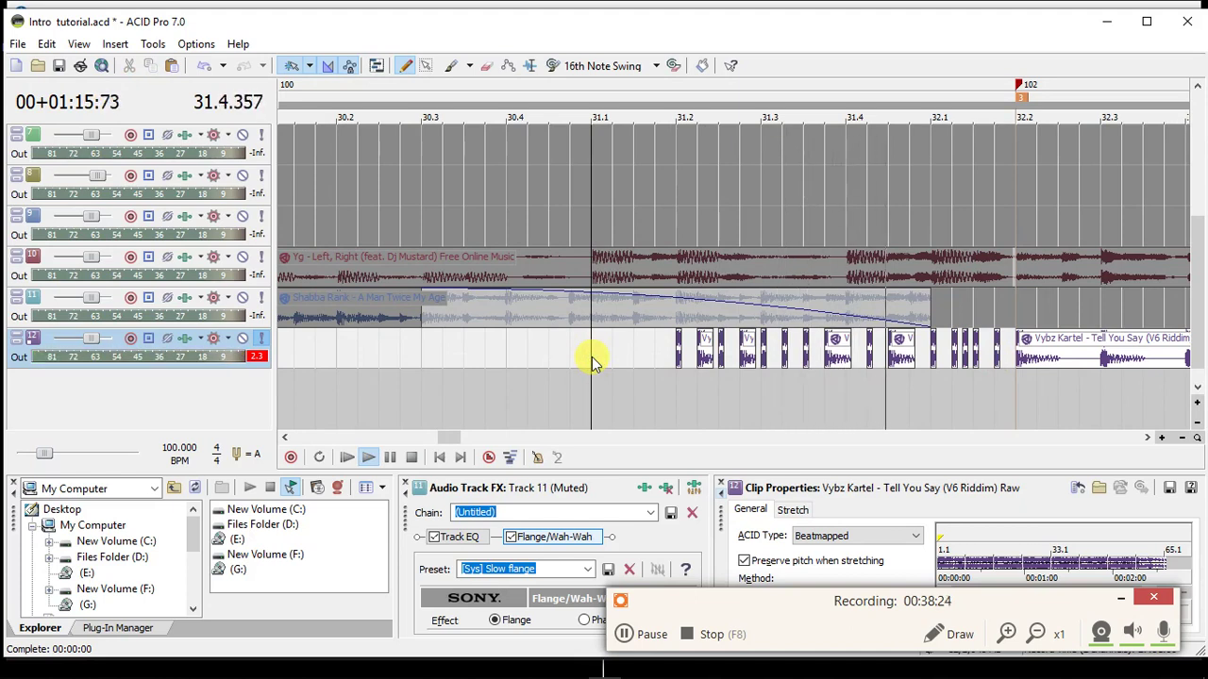
key("space")
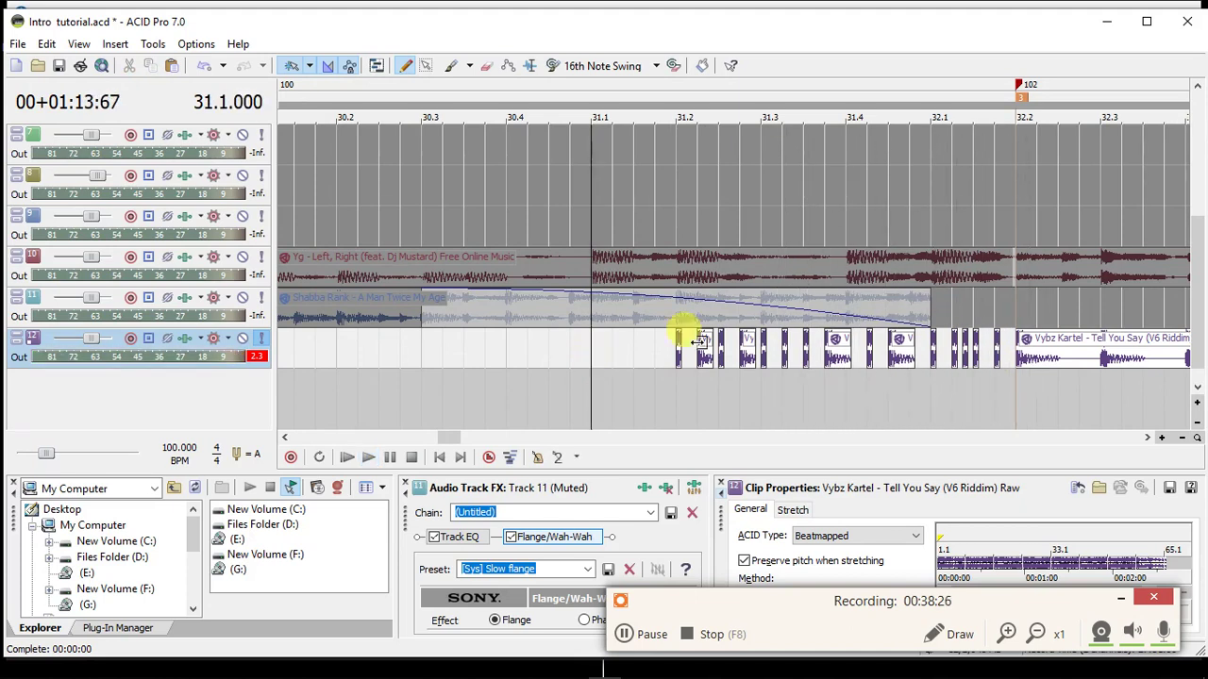
Delete the short Tell You Say slice at 31.3.000 and replay the build-up from 31.1.576.
left_click(764, 354)
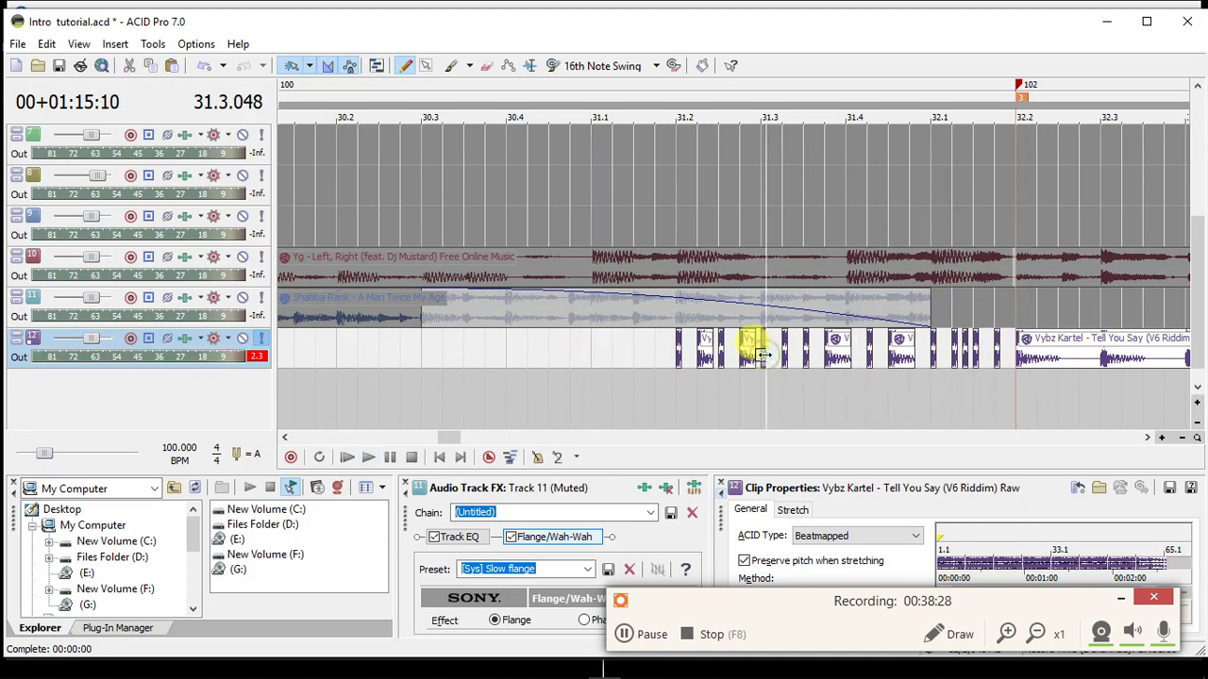
left_click(658, 359)
key("space")
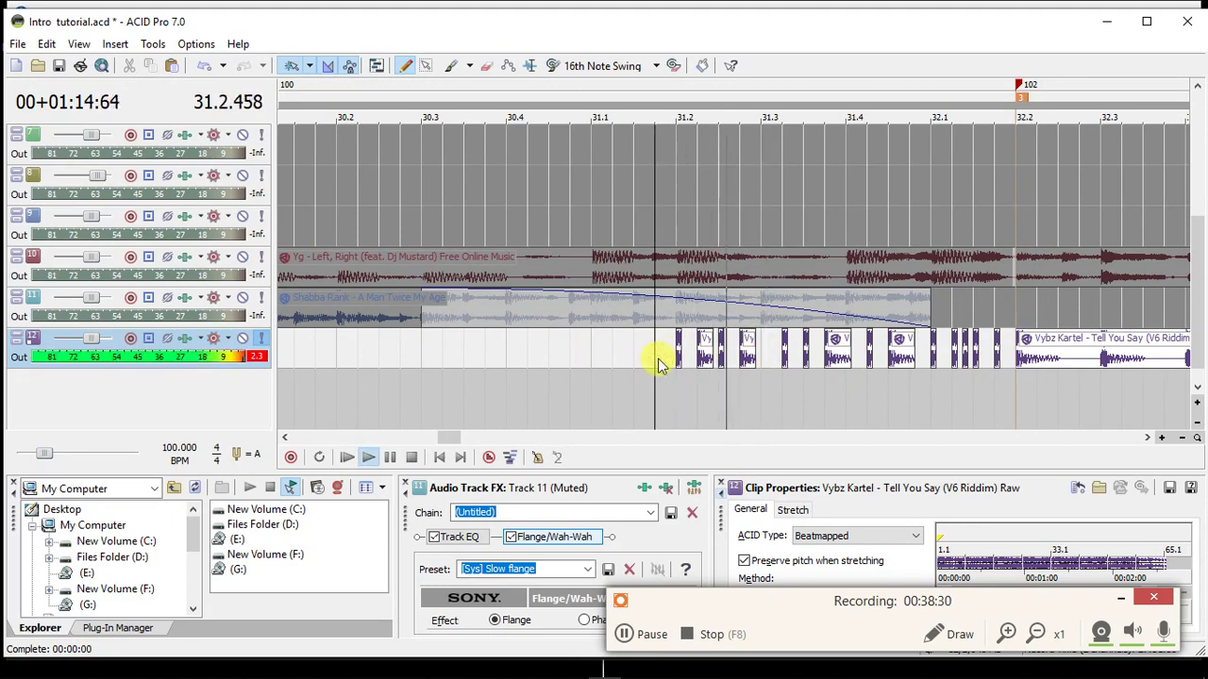
key("space")
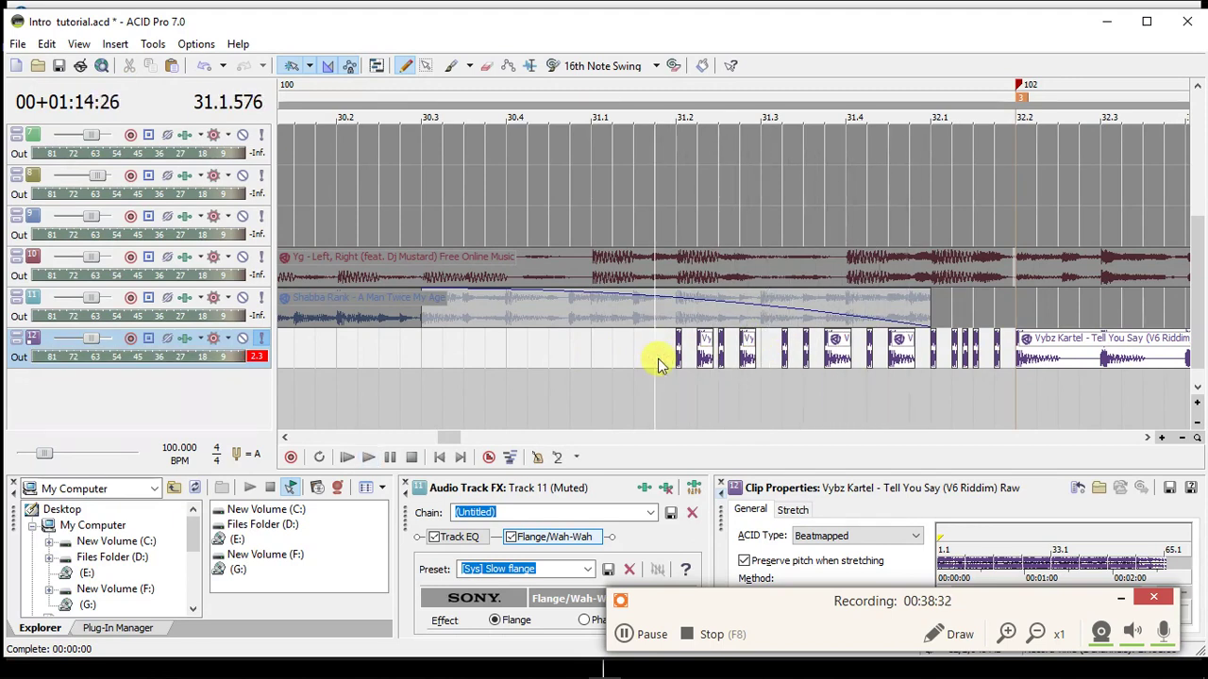
Lengthen the slice at 31.2.576 to end at 31.3.000 and audition the build-up from 31.1.192.
left_click(755, 349)
scroll(754, 353, "up", 2)
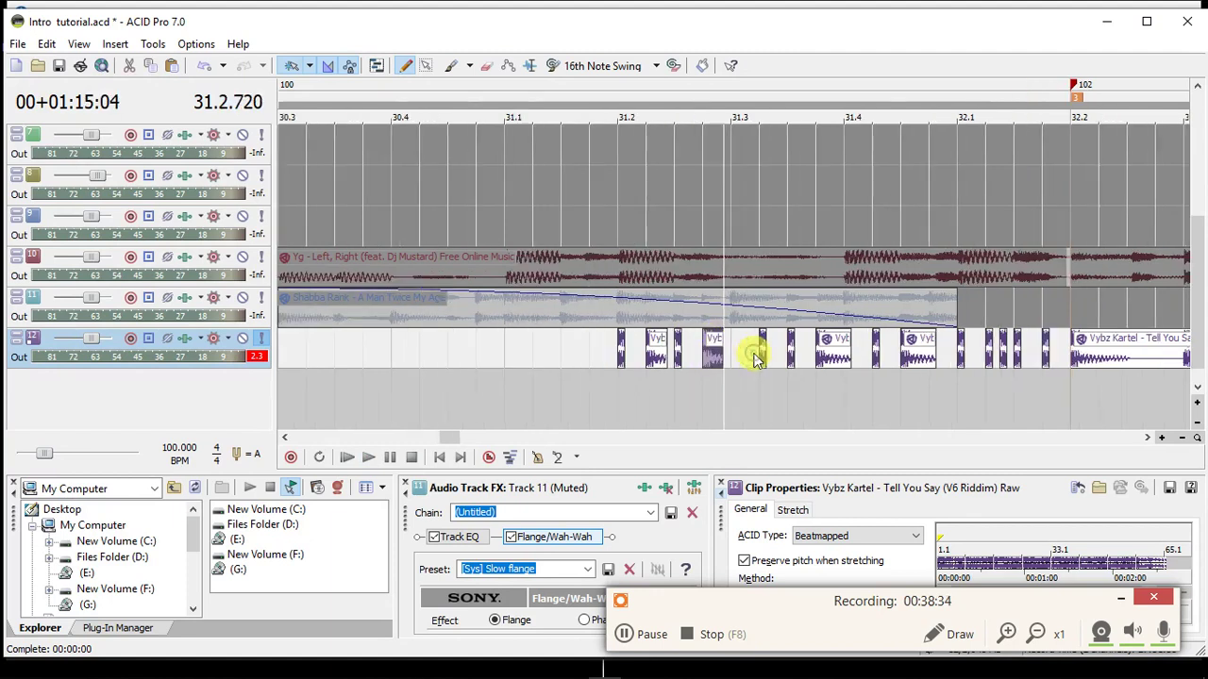
scroll(754, 359, "up", 1)
scroll(754, 358, "up", 1)
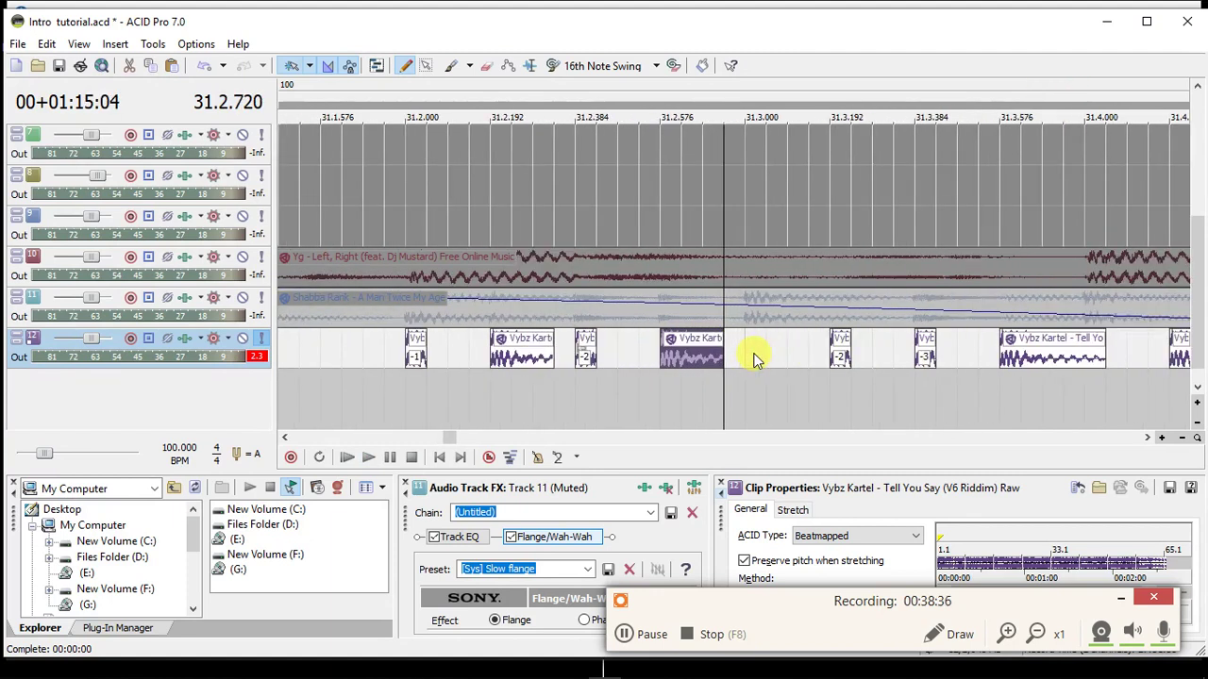
left_click_drag(721, 349, 740, 349)
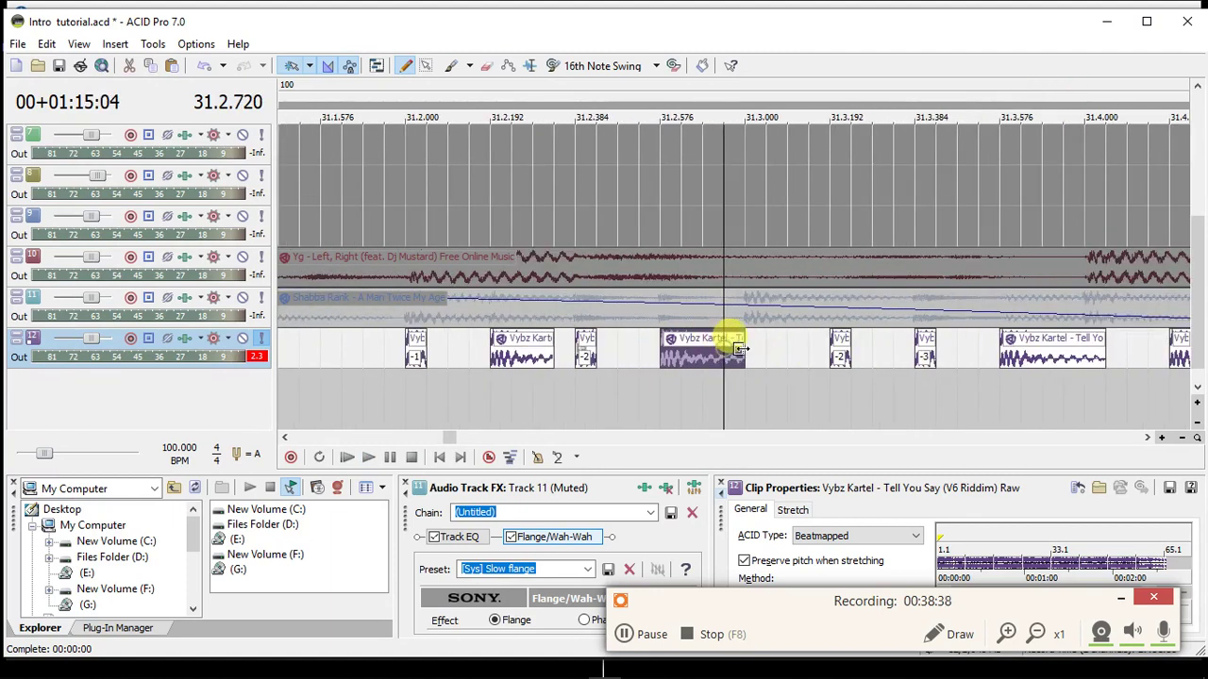
scroll(736, 349, "down", 3)
left_click(581, 351)
key("space")
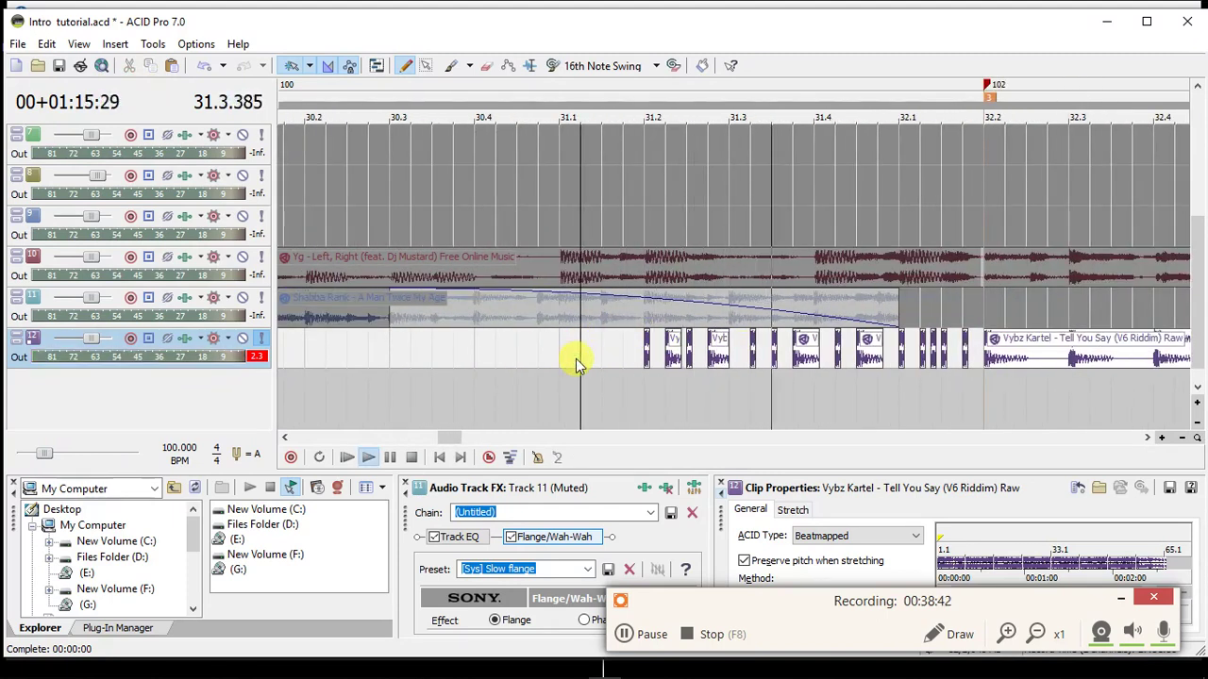
key("space")
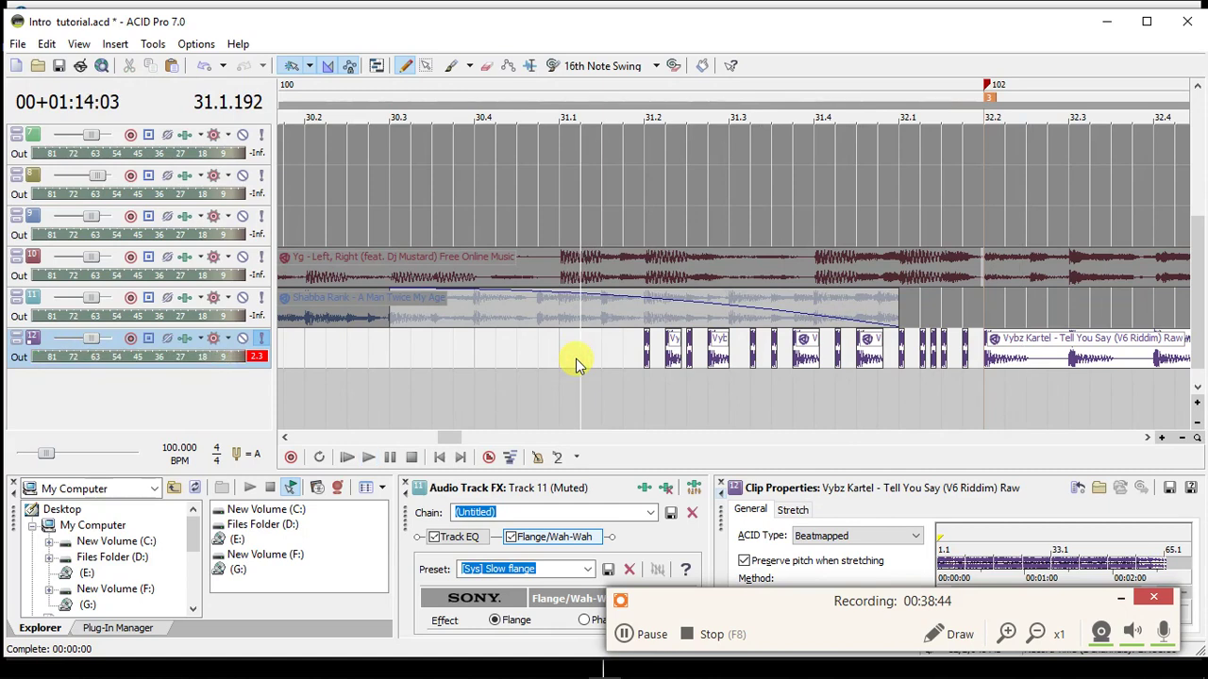
Delete the slice at 32.1.288 and lengthen the slice at 32.1.384 to end at about 32.1.528.
left_click(929, 356)
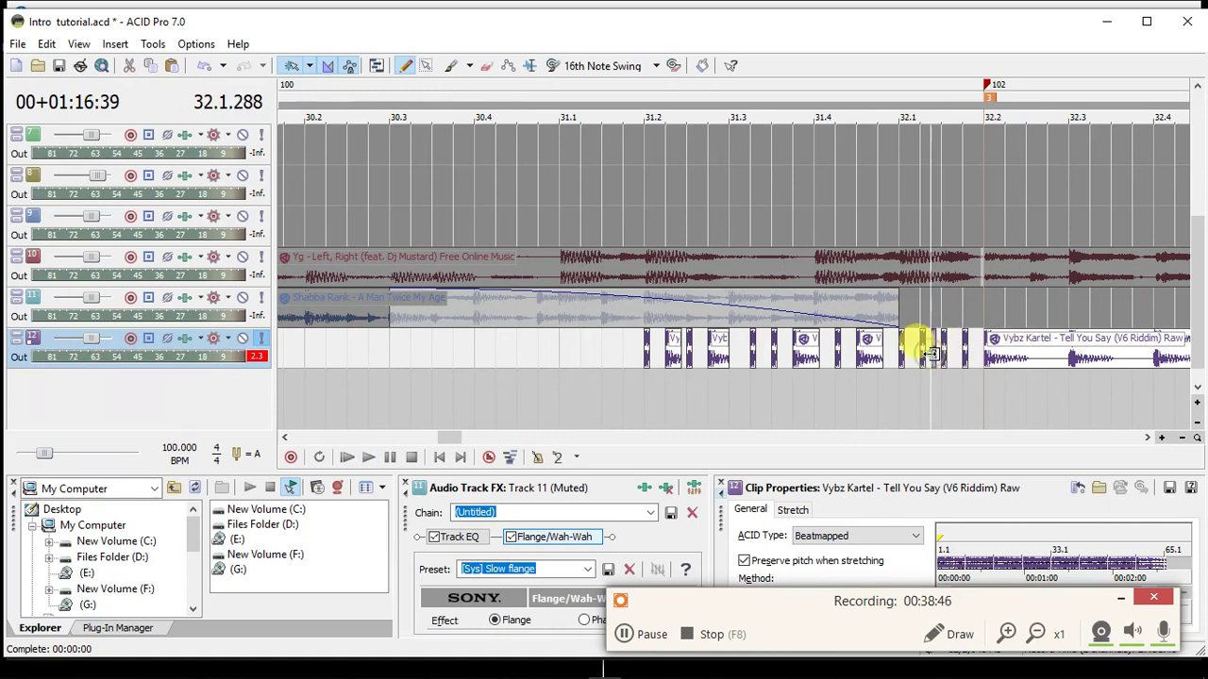
scroll(929, 358, "up", 4)
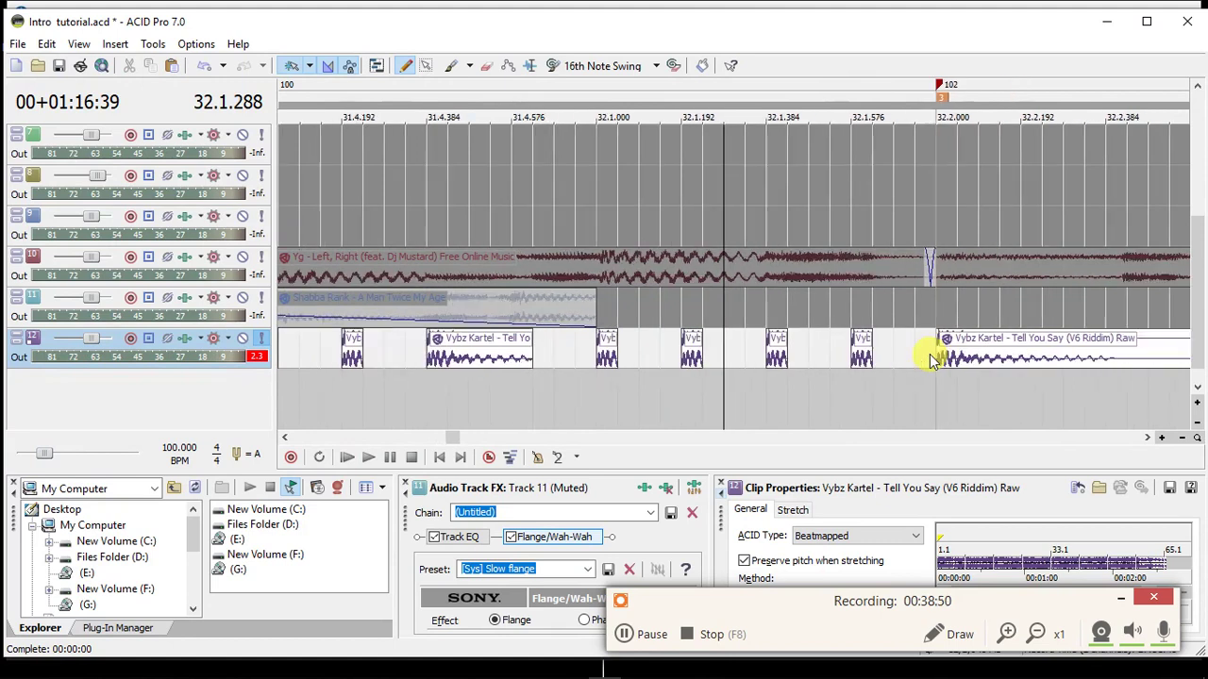
left_click_drag(783, 357, 824, 362)
left_click(858, 364)
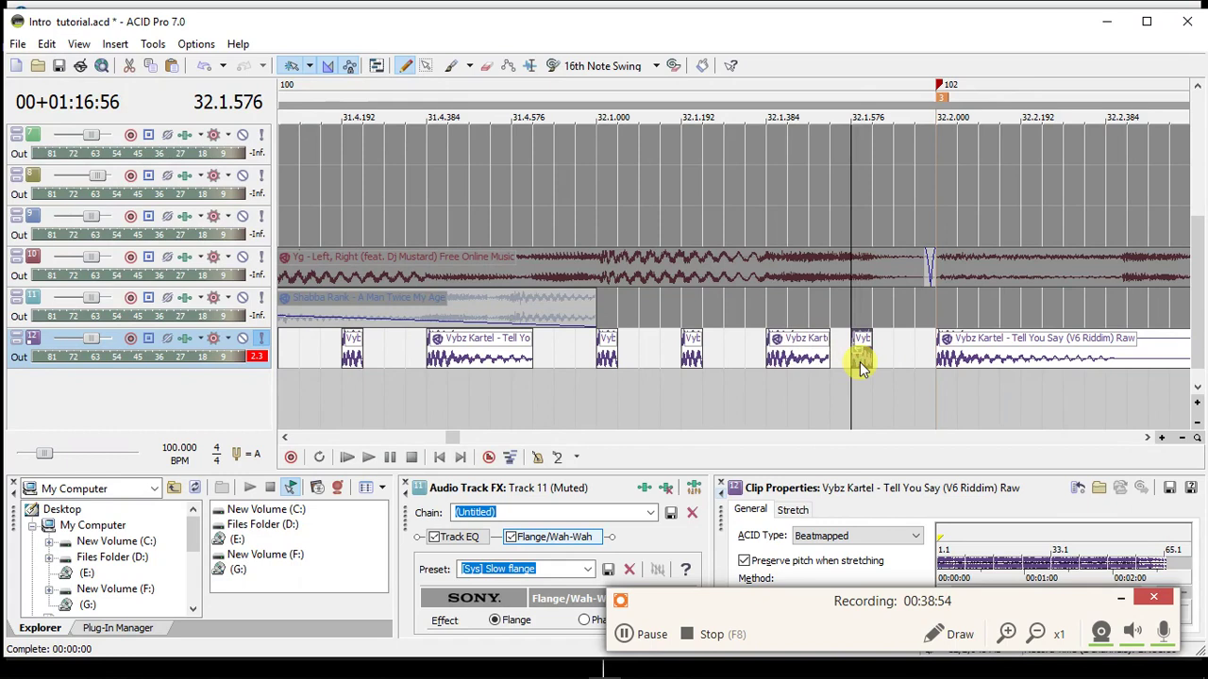
left_click(604, 354)
left_click(692, 360)
Audition the build-up soloed from 30.4.384, and again from 30.2.000 with track 12 unsoloed.
scroll(693, 360, "down", 6)
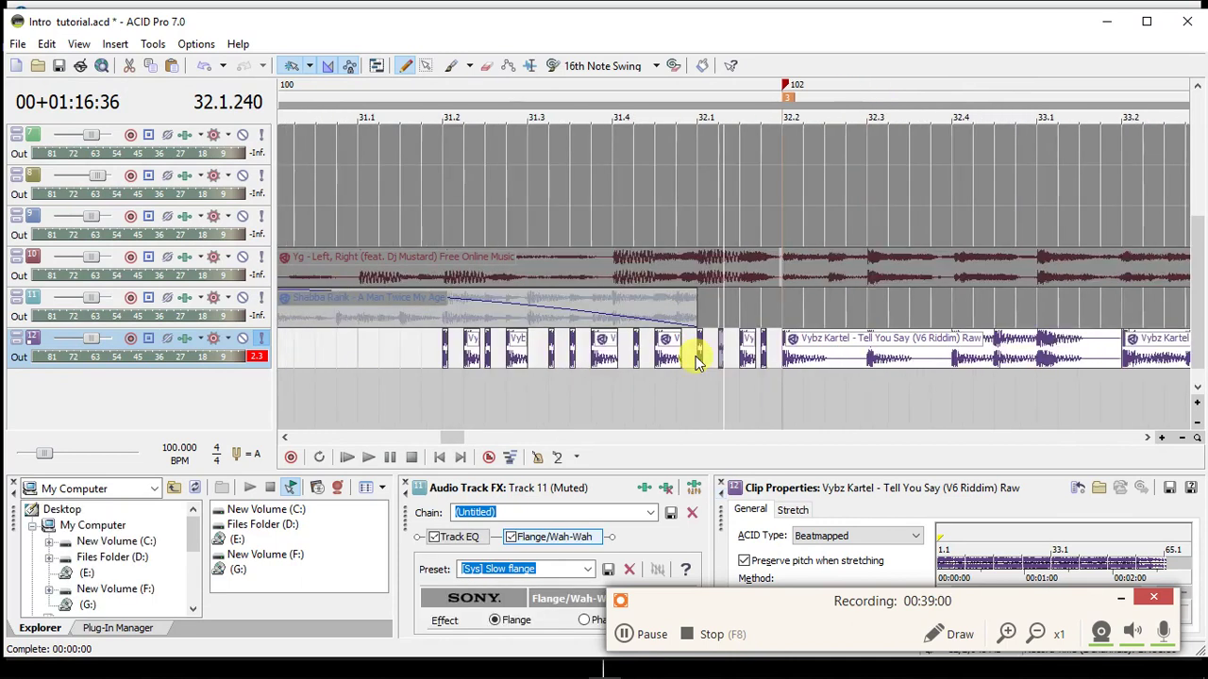
left_click(452, 364)
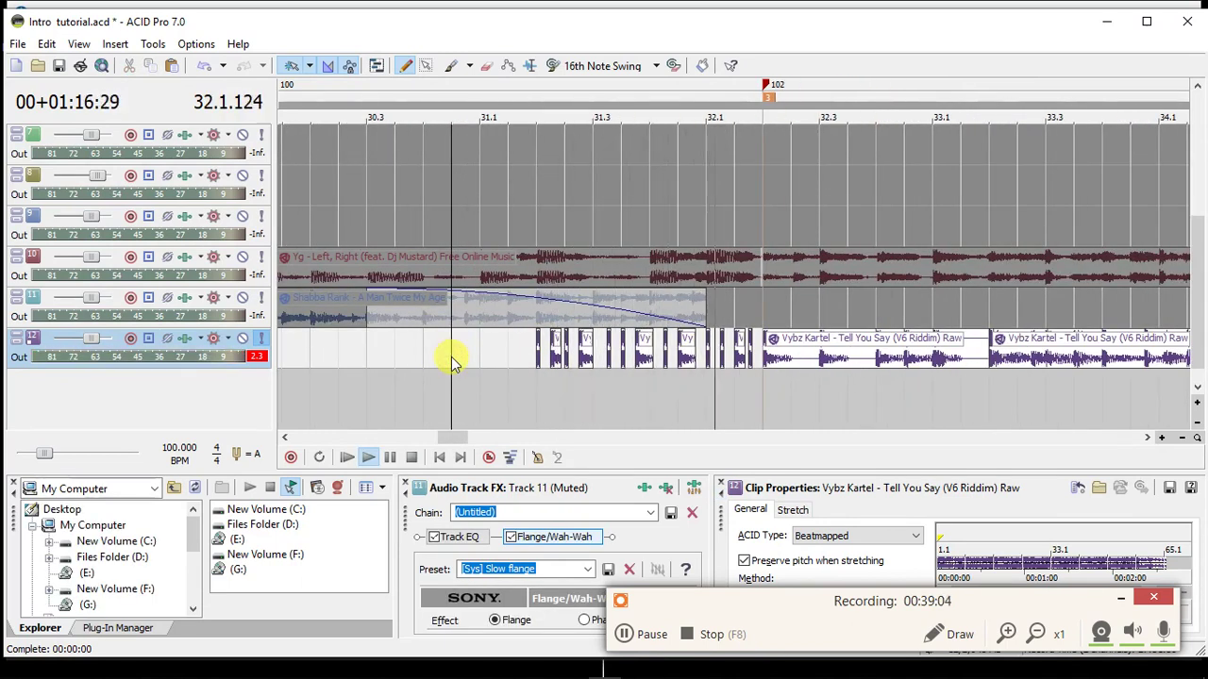
key("space")
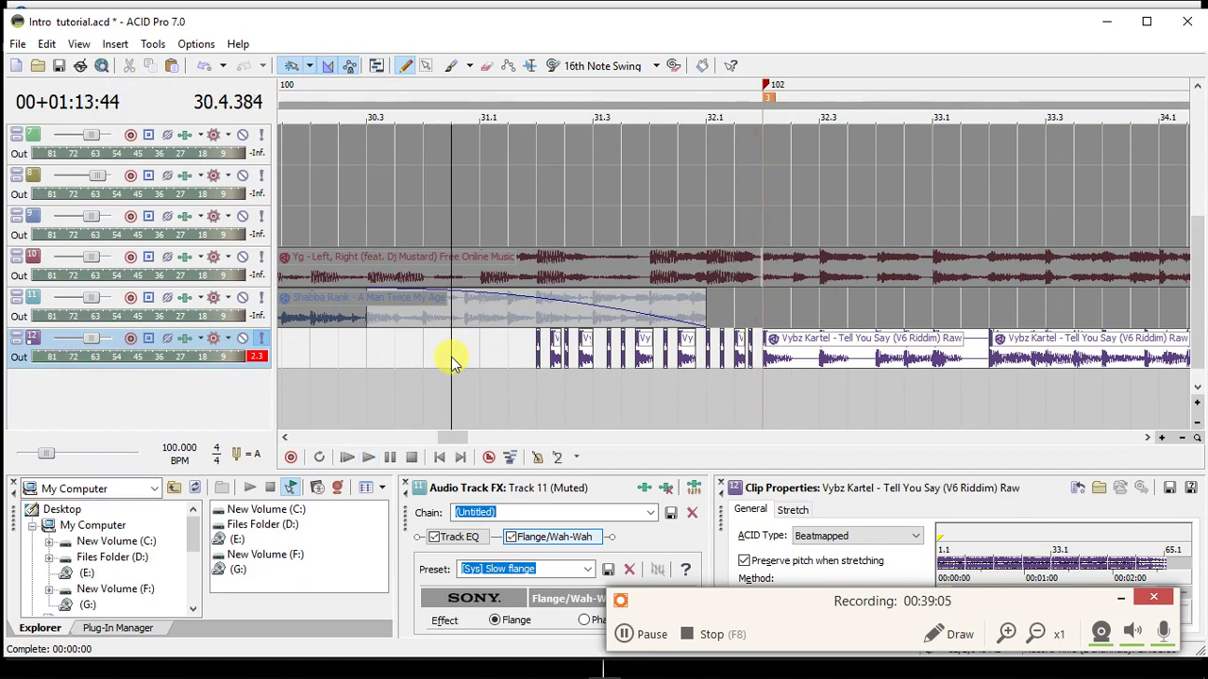
left_click(262, 340)
left_click(312, 347)
key("space")
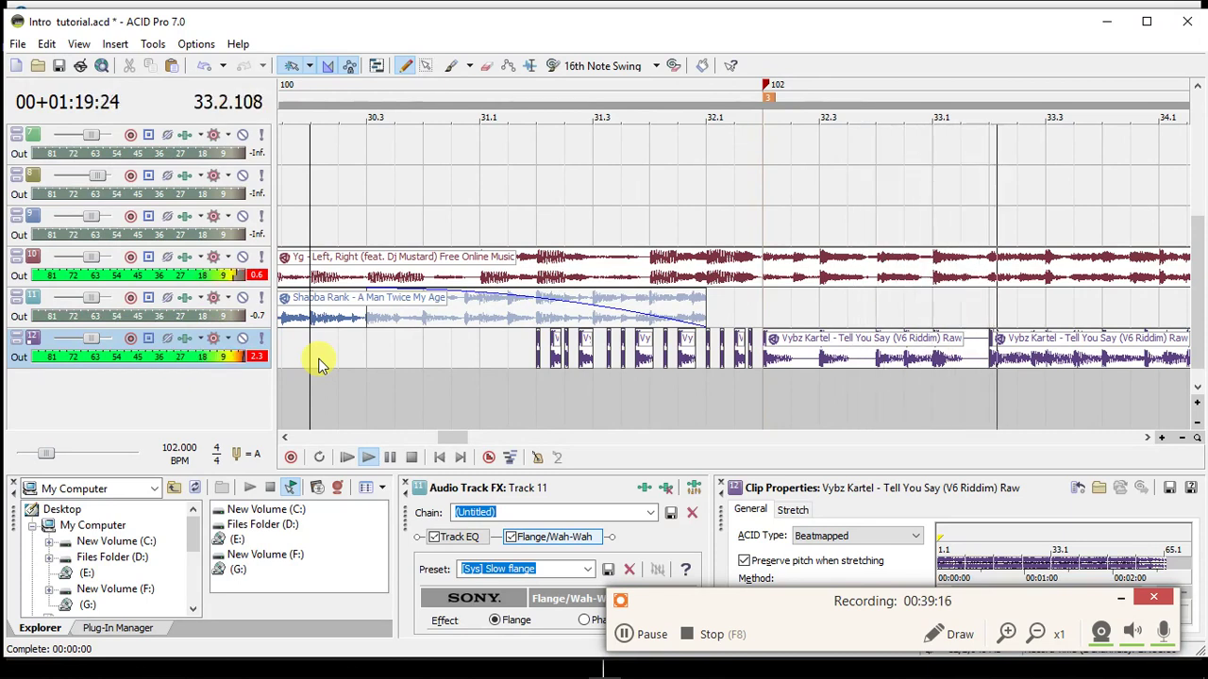
key("space")
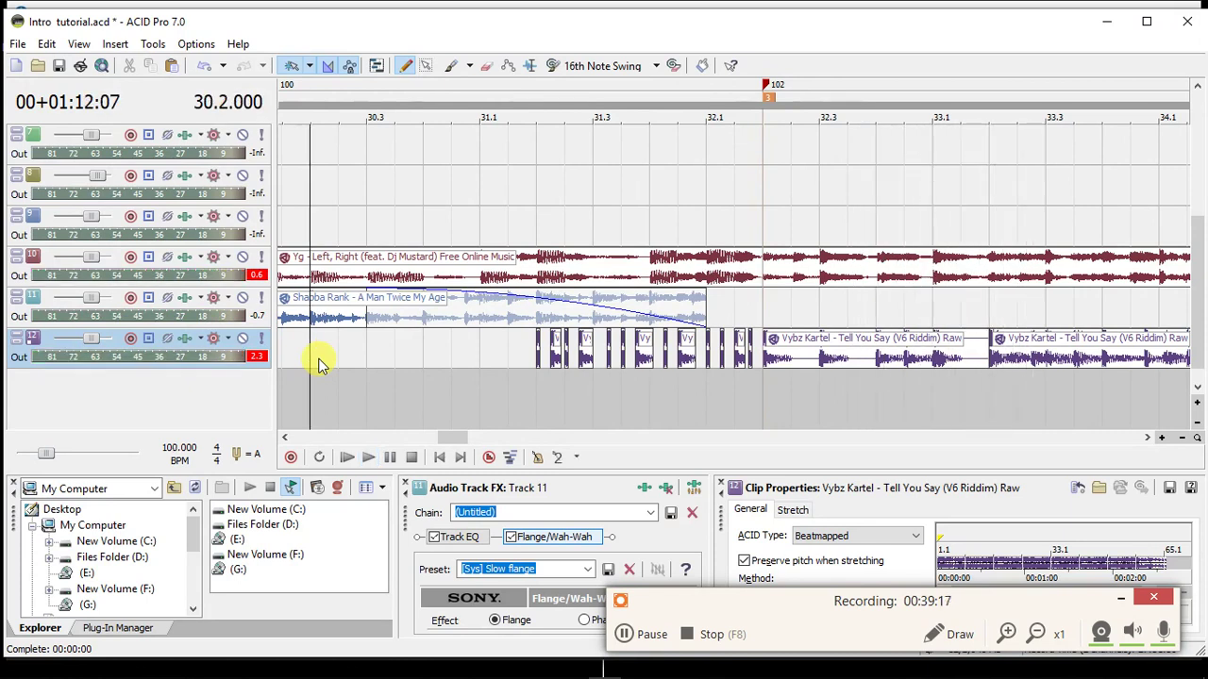
Split the Left, Right event on track 10 at 33.2.000 and 35.4.000, and delete the part past 35.4.000.
left_click(991, 269)
left_click(990, 268)
key("s")
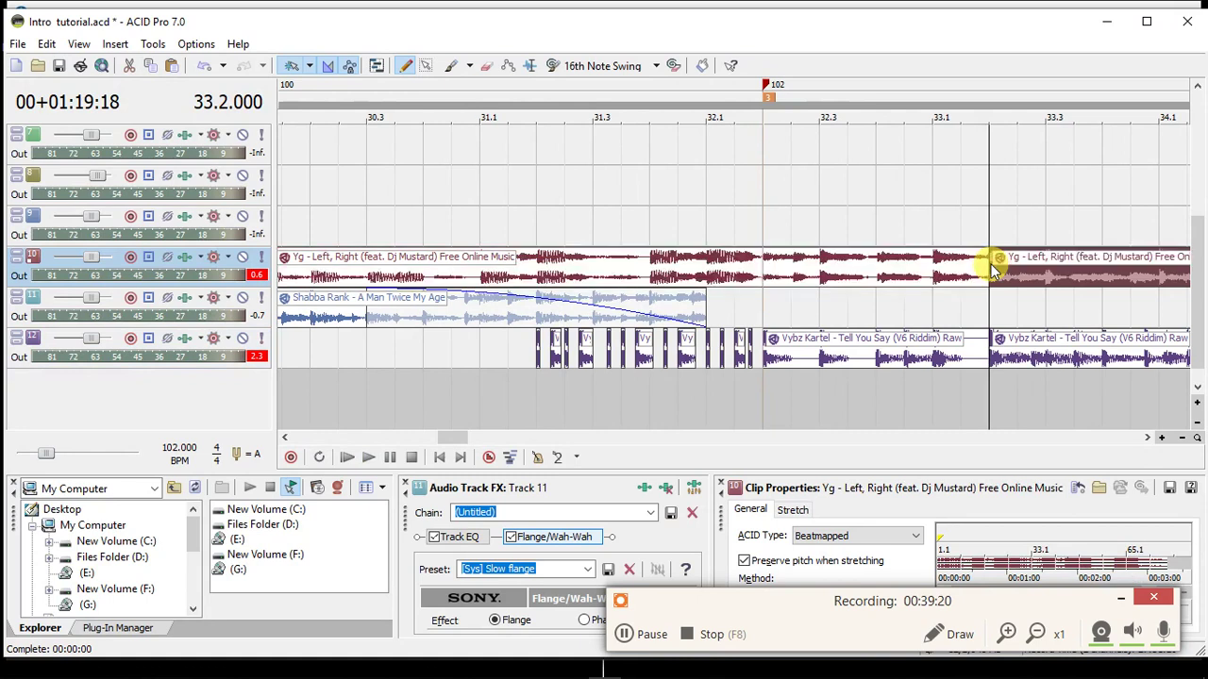
key("Down")
key("Down")
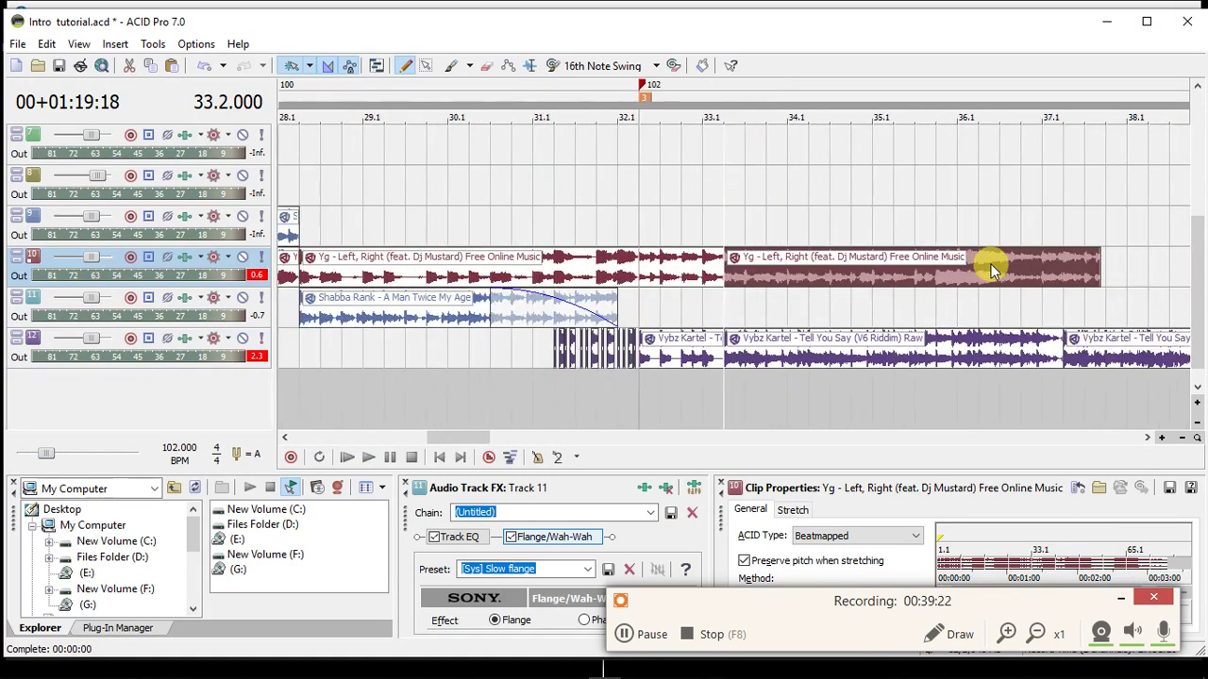
left_click(934, 285)
key("s")
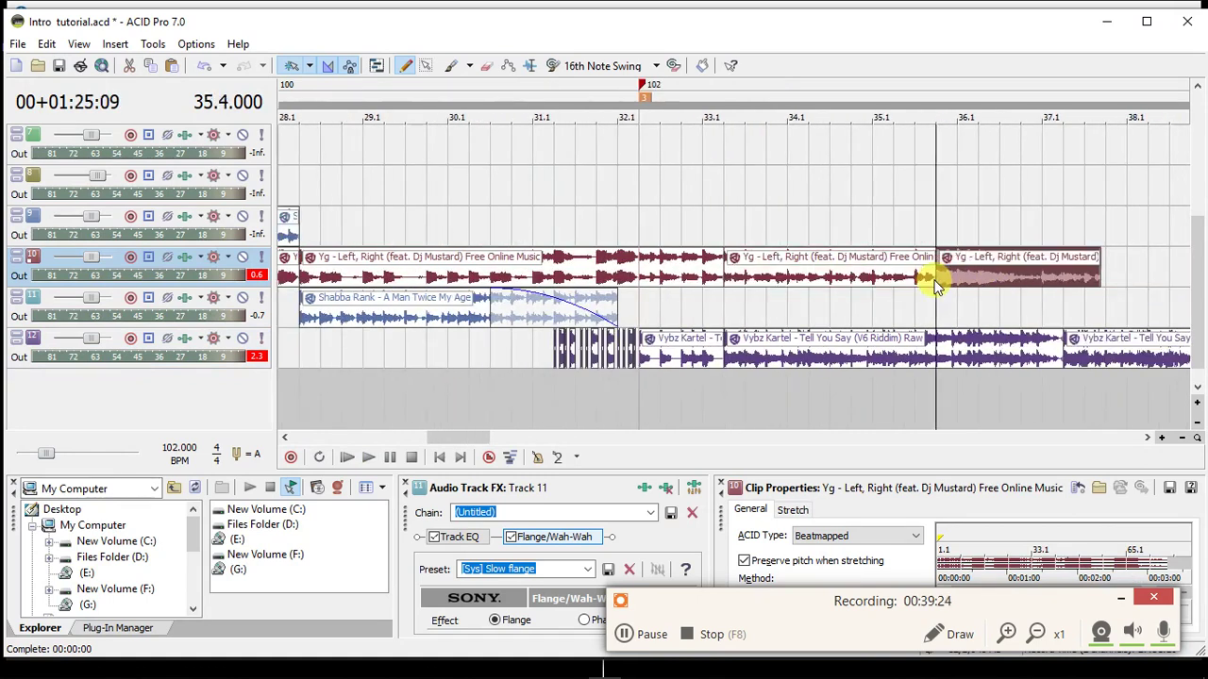
key("Delete")
Move the Left, Right section between 33.2.000 and 35.4.000 from track 10 to a new track 13, keeping its start at 33.2.000.
left_click(722, 272)
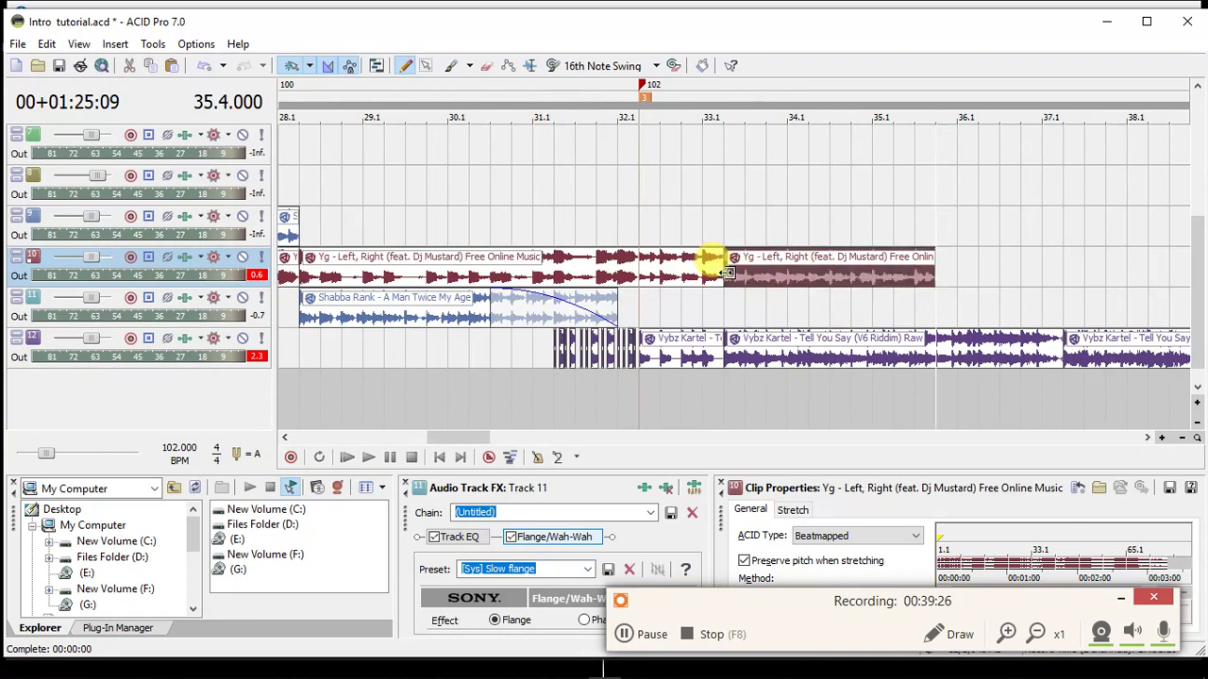
key("Delete")
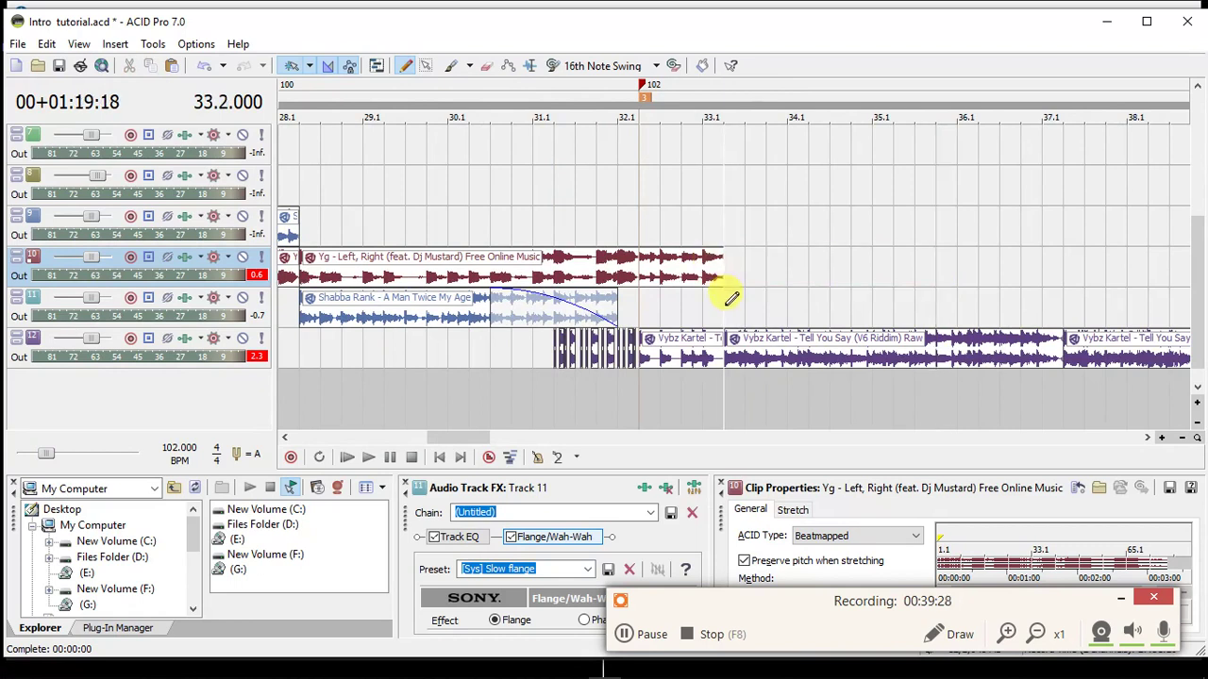
left_click(728, 303)
right_click(734, 377)
left_click(742, 404)
right_click(726, 382)
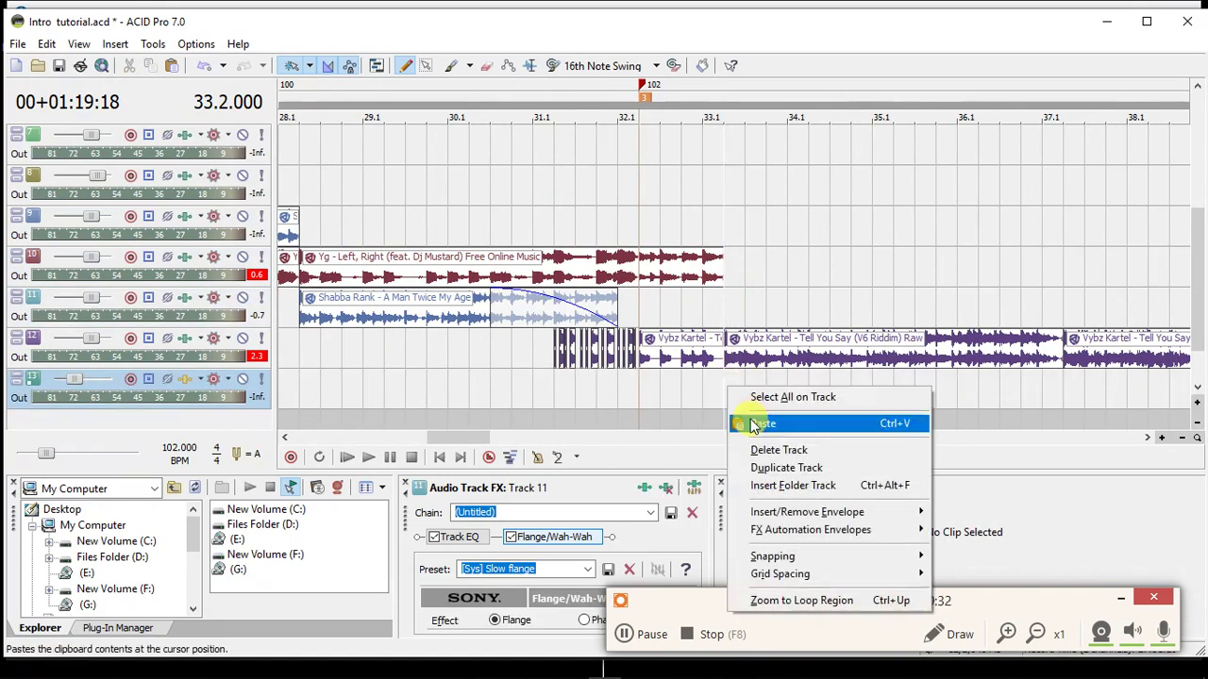
left_click(738, 419)
Open the effect plug-in chooser for track 13.
right_click(186, 380)
left_click(250, 453)
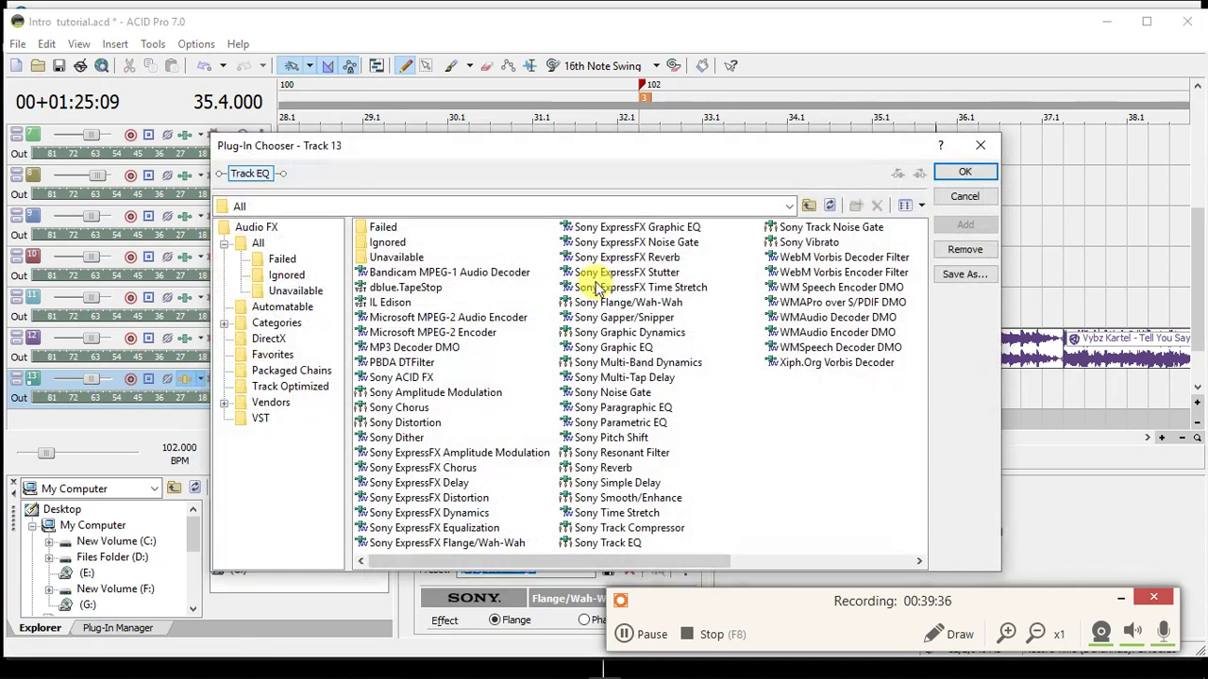
left_click(651, 315)
double_click(651, 315)
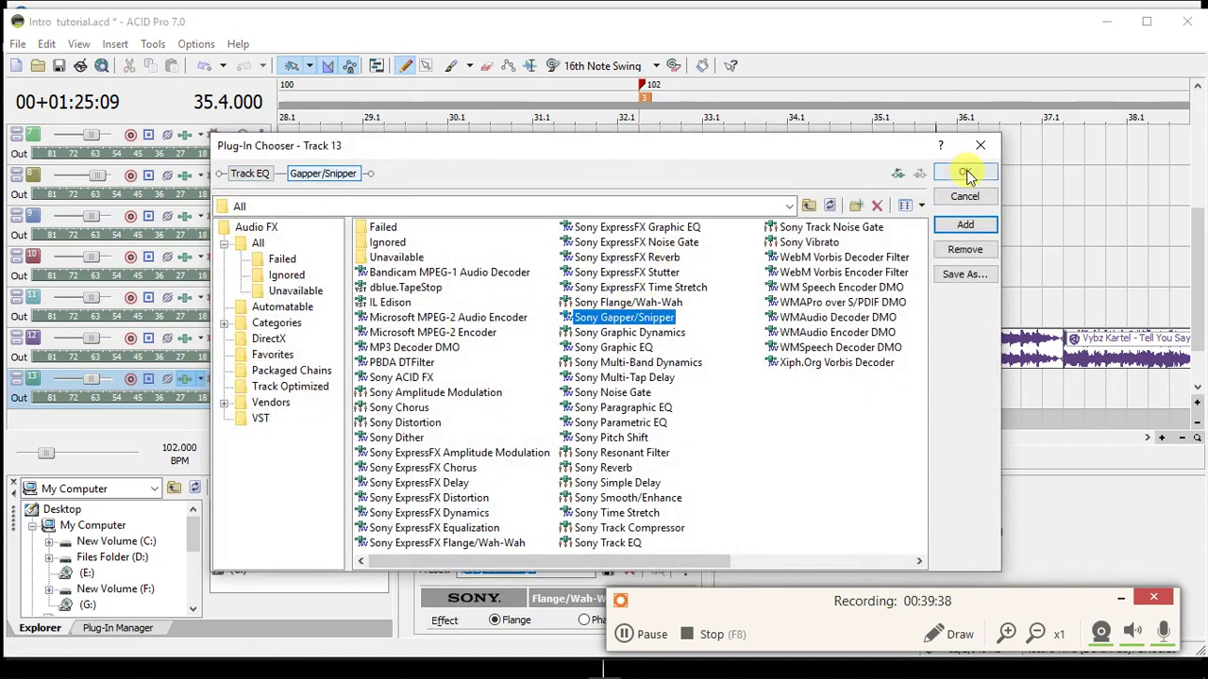
double_click(637, 319)
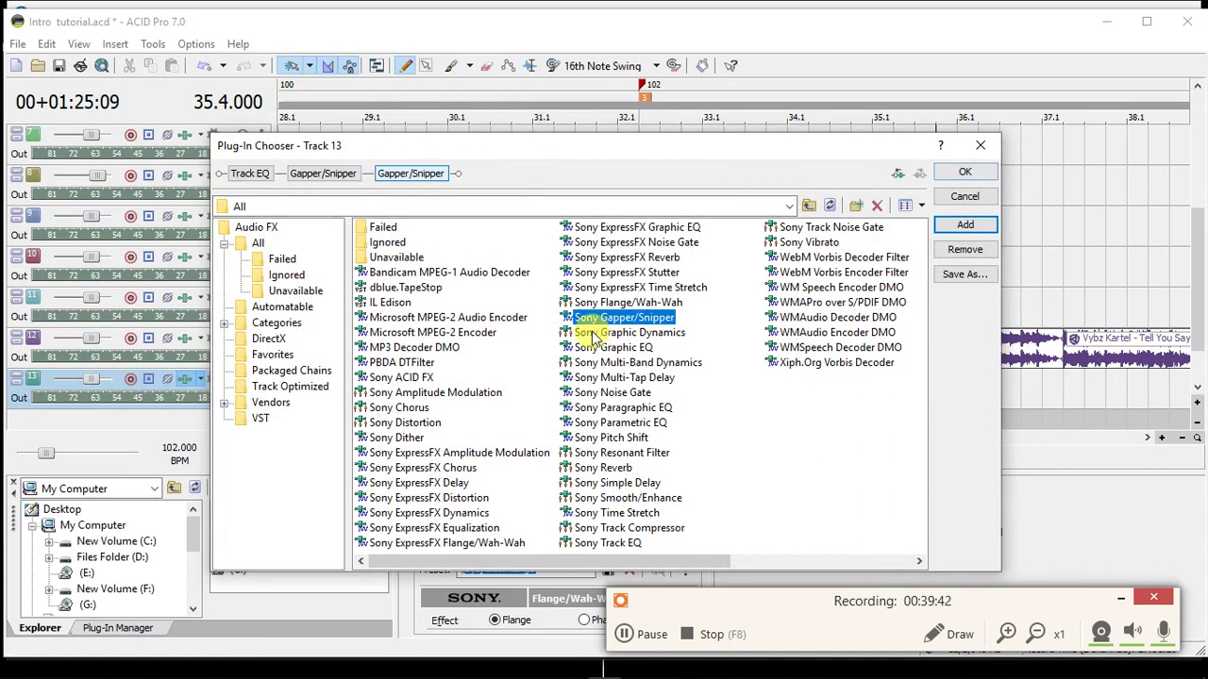
left_click(975, 251)
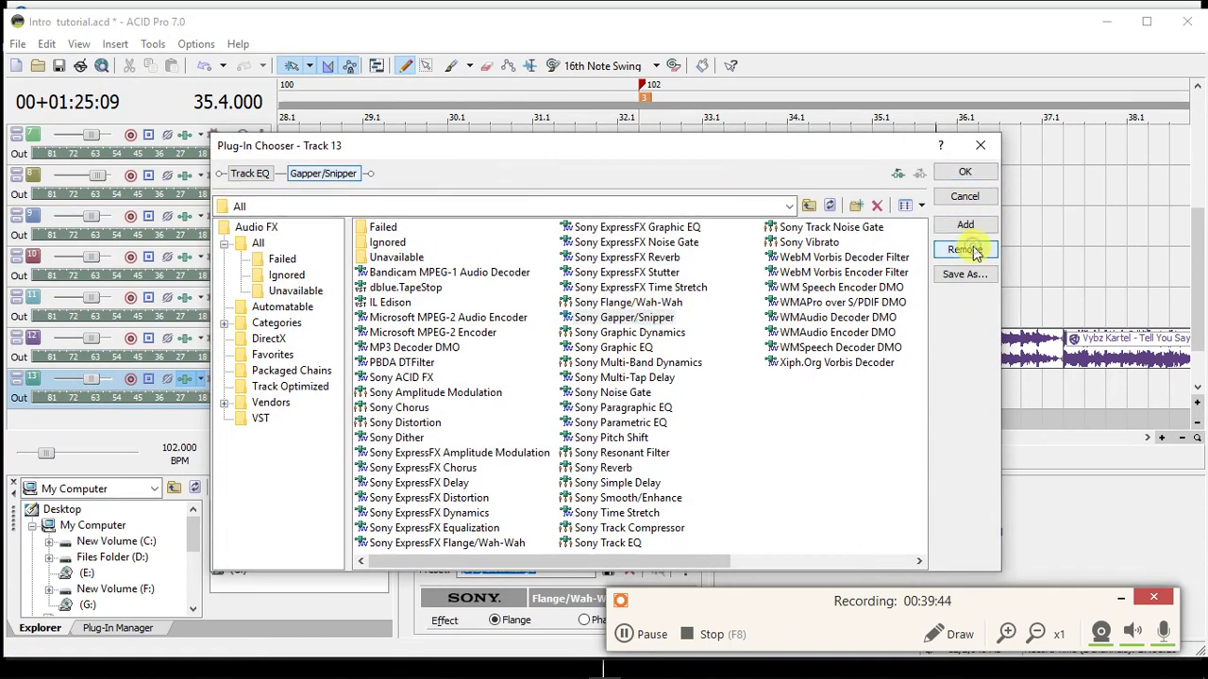
left_click(975, 250)
Add the Sony Flange/Wah-Wah effect to track 13 and set its preset to Slow flange 2.
double_click(657, 304)
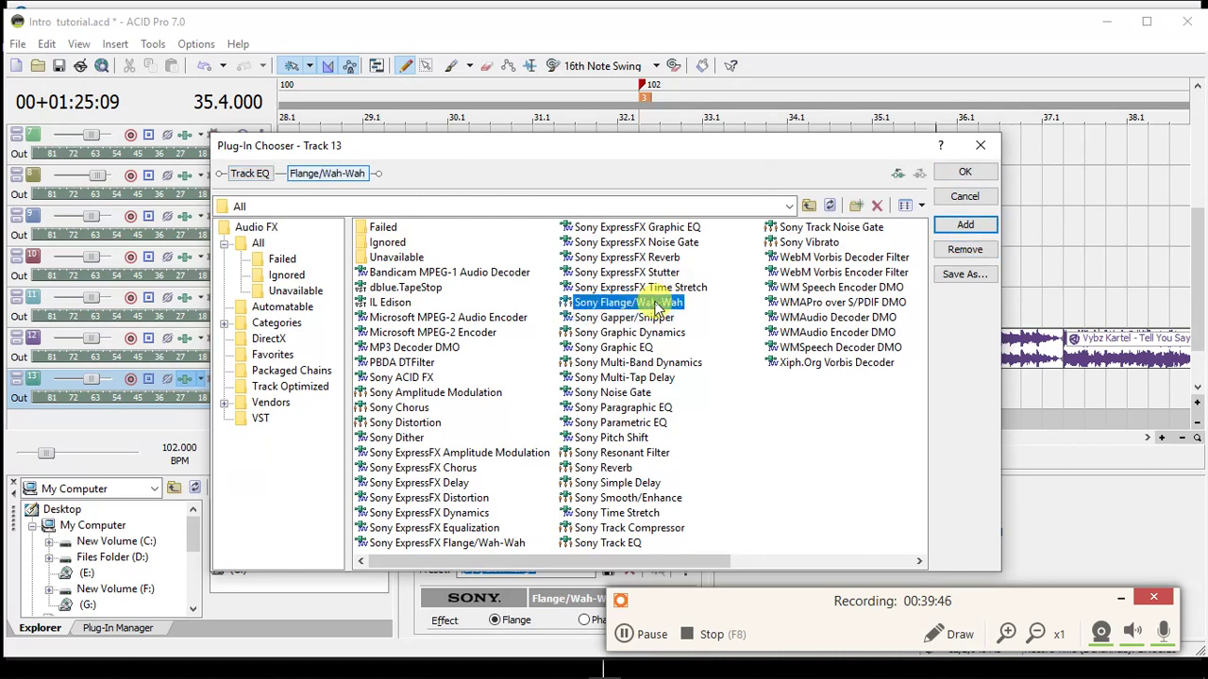
left_click(964, 172)
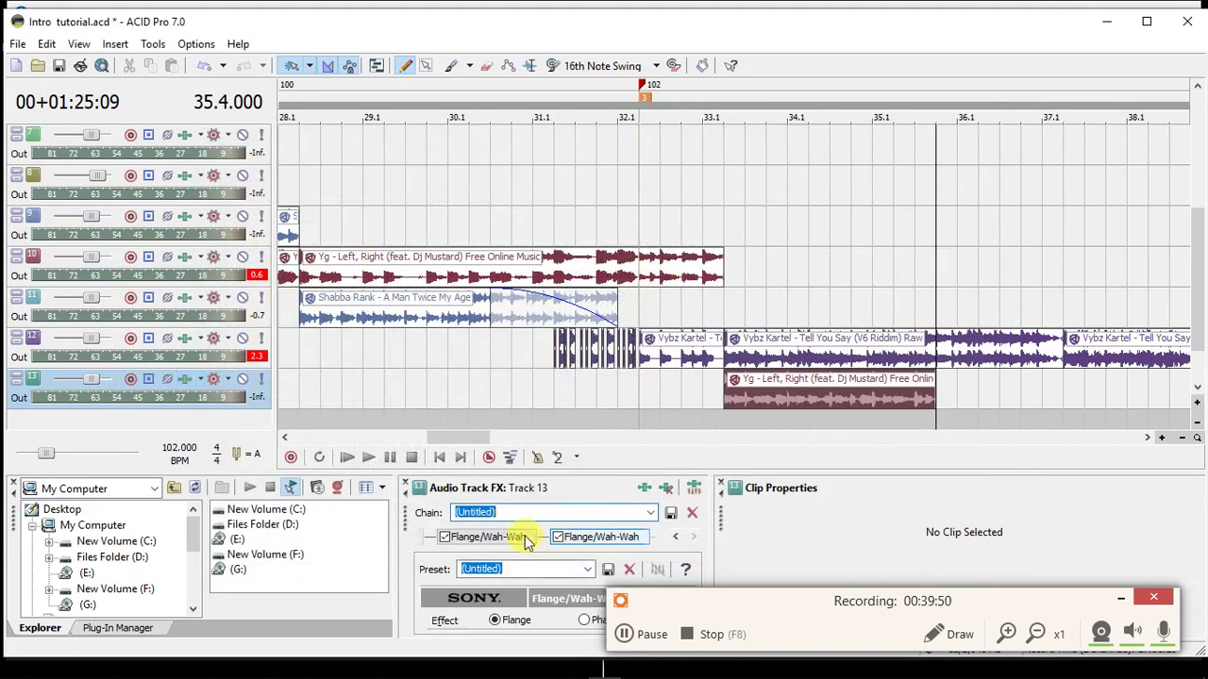
left_click(587, 569)
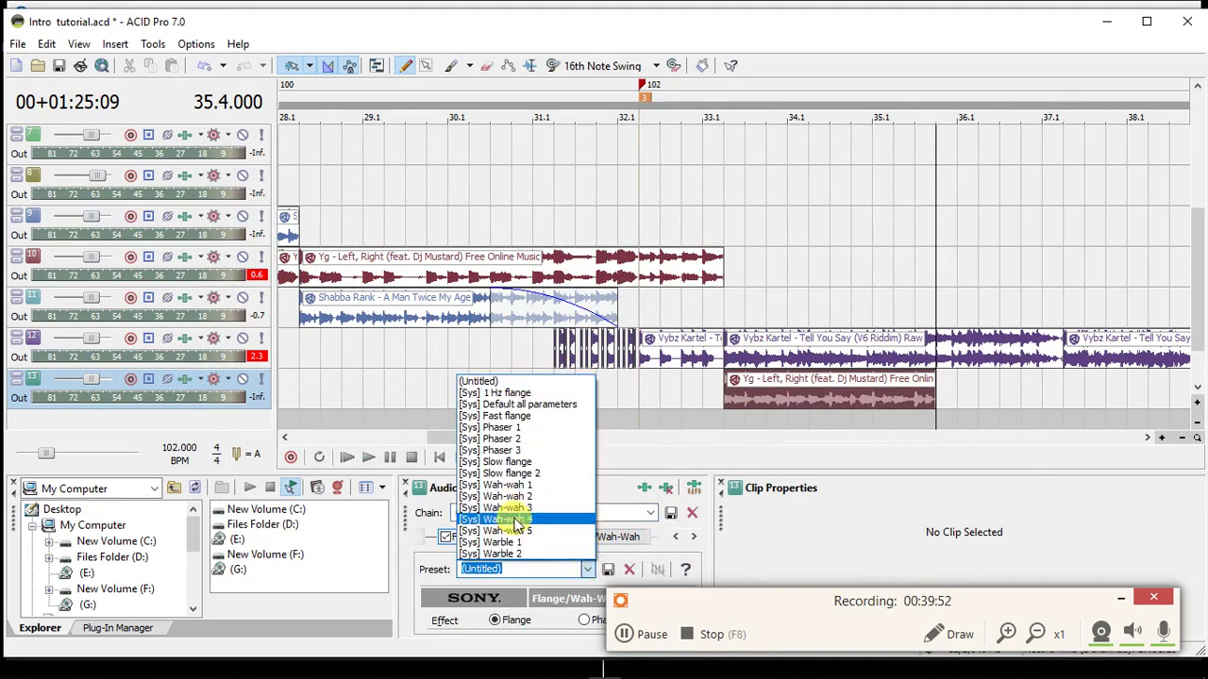
left_click(587, 569)
left_click(587, 569)
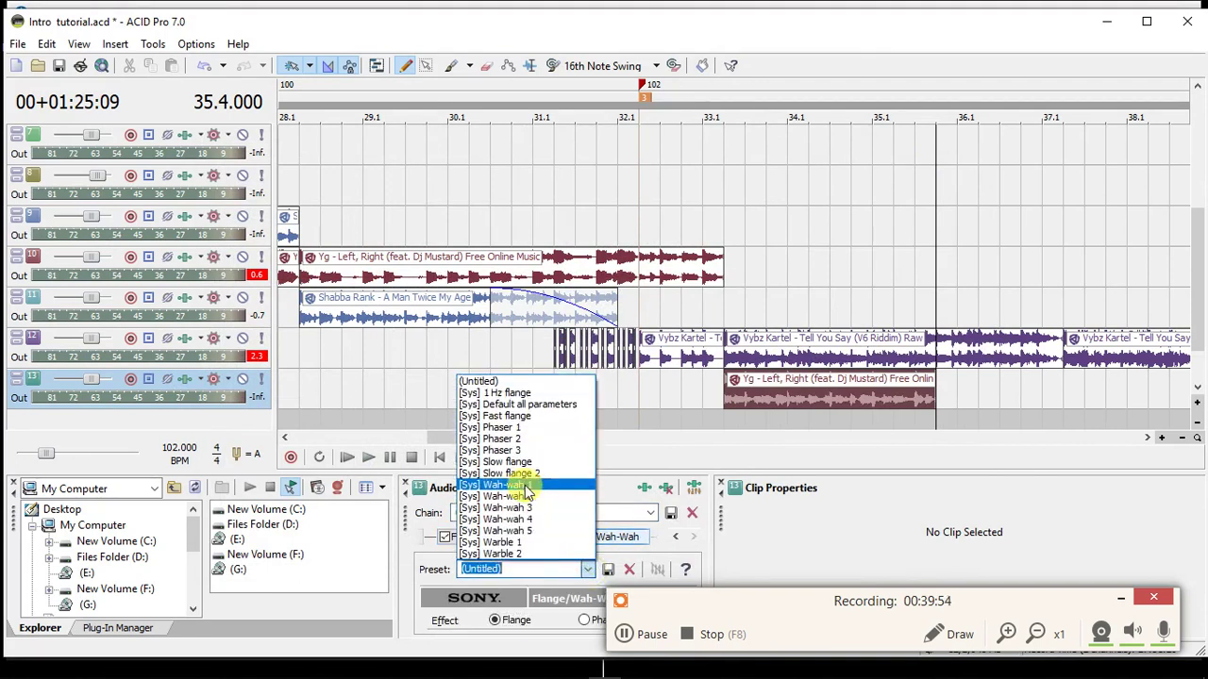
left_click(528, 473)
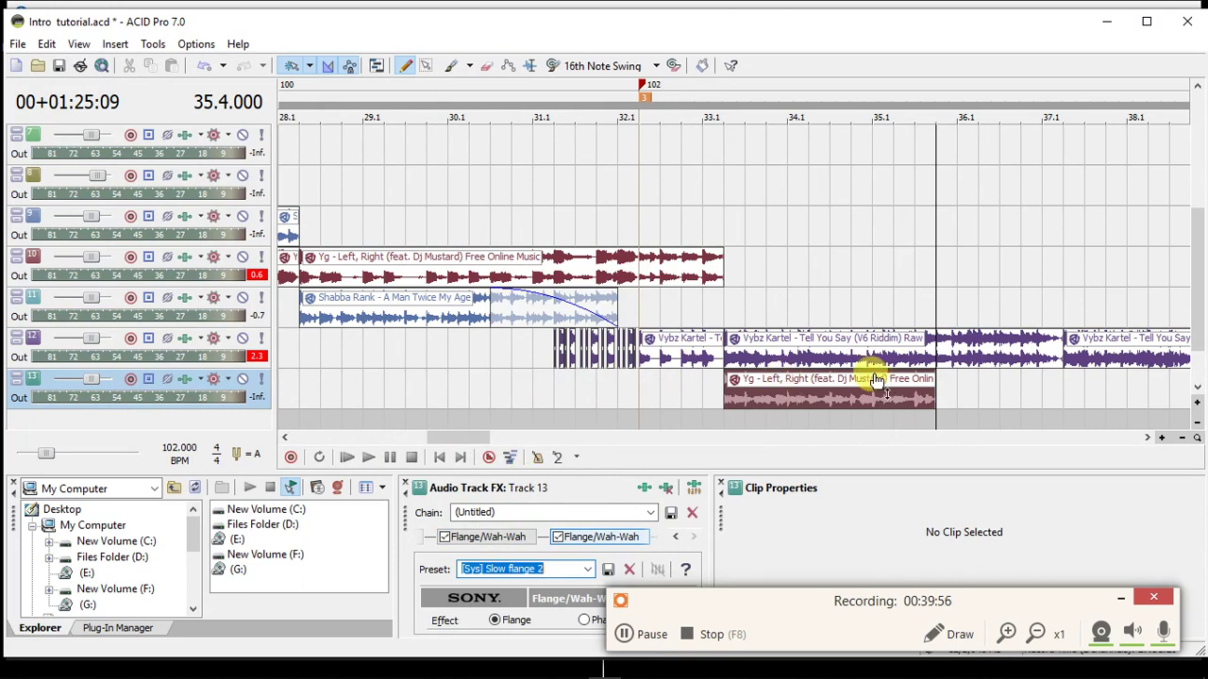
Play back the build-up and the transition into the flanged Left, Right section on track 13.
left_click(525, 373)
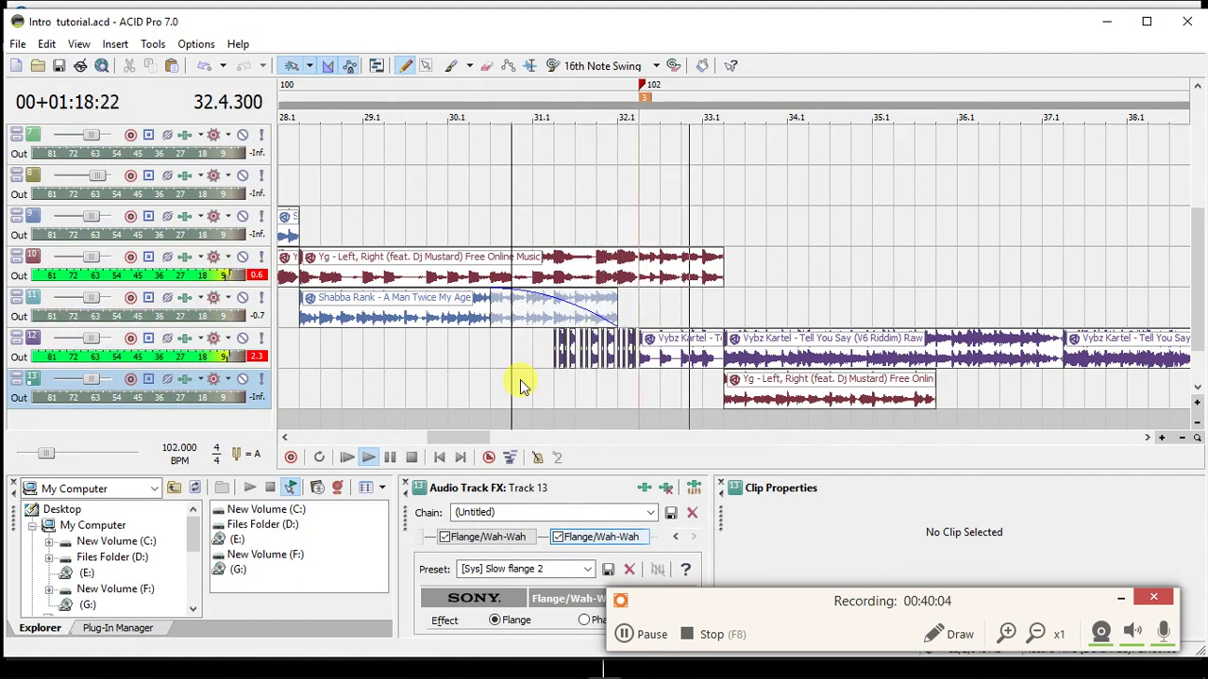
left_click_drag(446, 438, 471, 438)
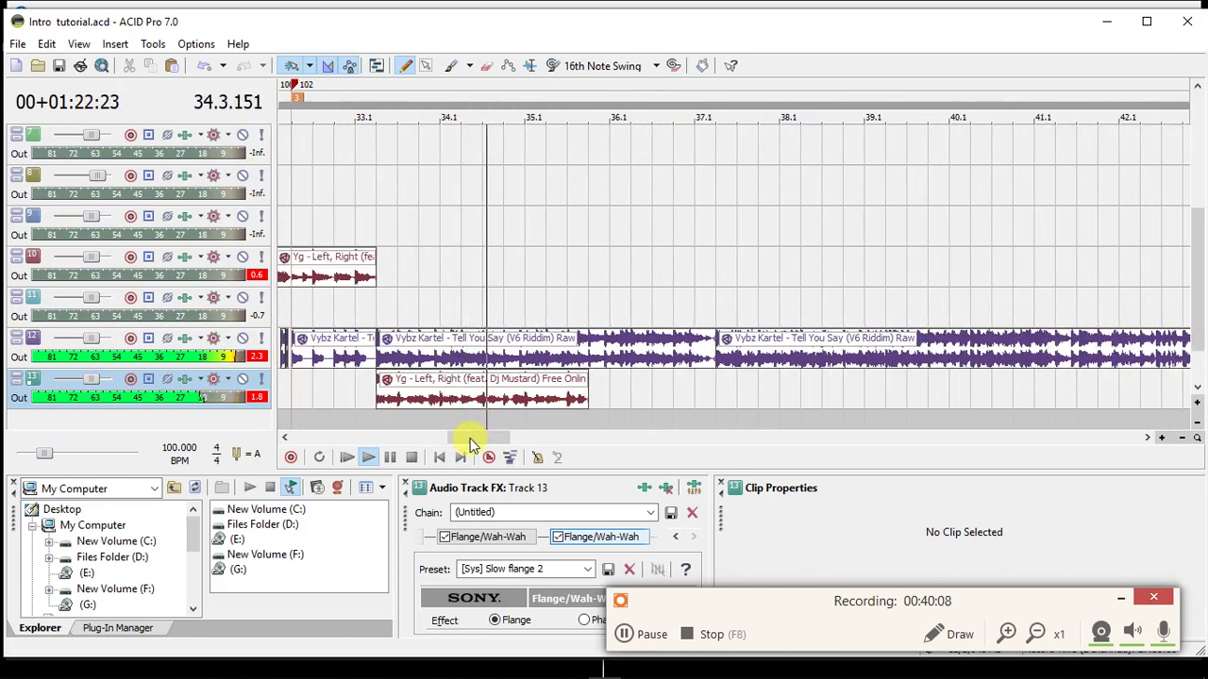
left_click(1196, 387)
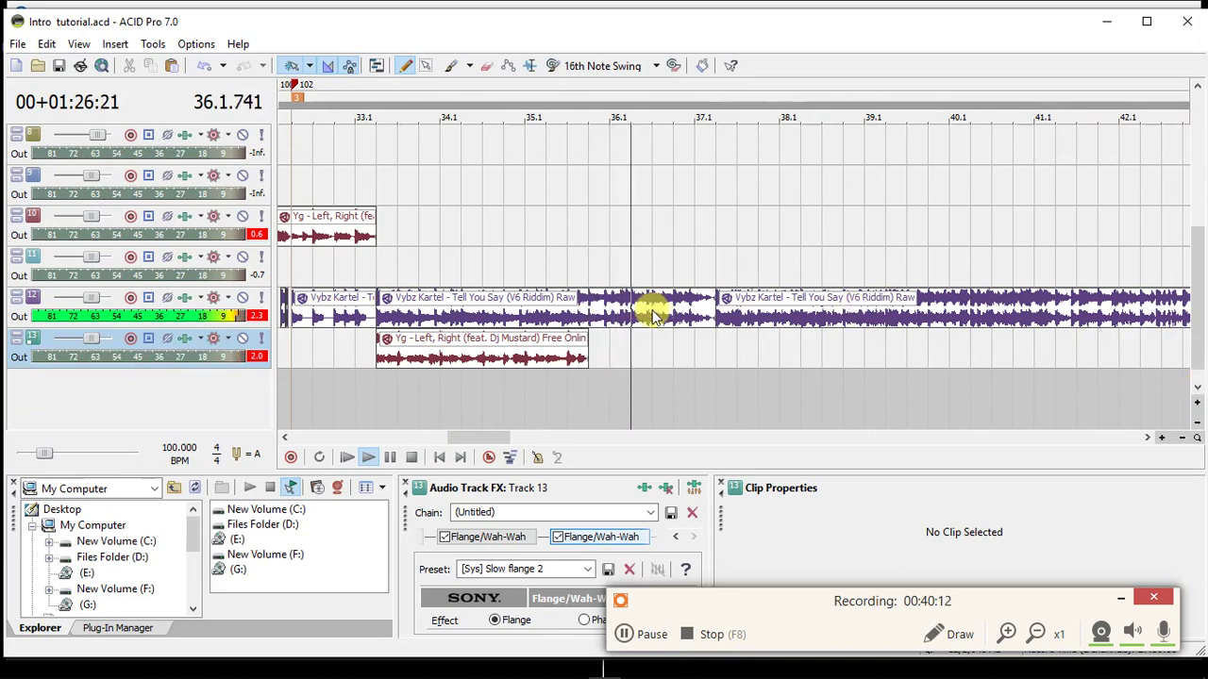
Extend the Left, Right event on track 13 to 37.2.000 and fade it out from about 35.1.000.
left_click_drag(587, 337, 701, 352)
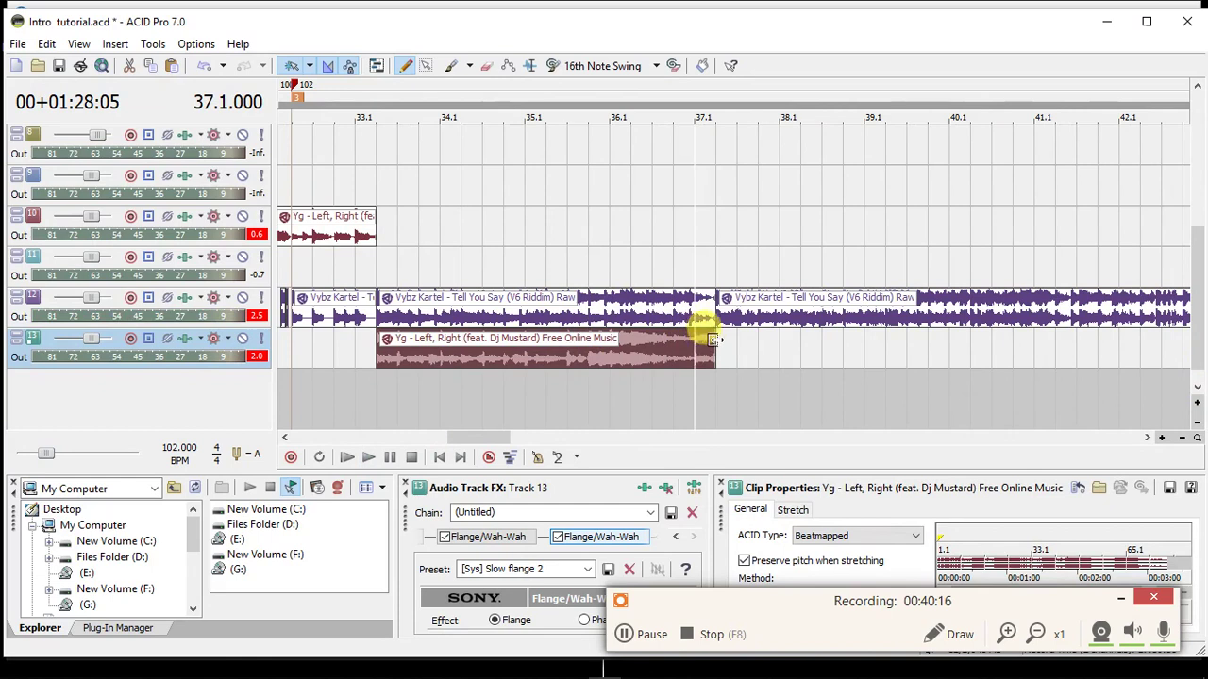
left_click_drag(703, 337, 517, 359)
Replace the Tell You Say part past 37.2.000 on track 12 with a copy of the section that starts at 33.2.000.
left_click(741, 305)
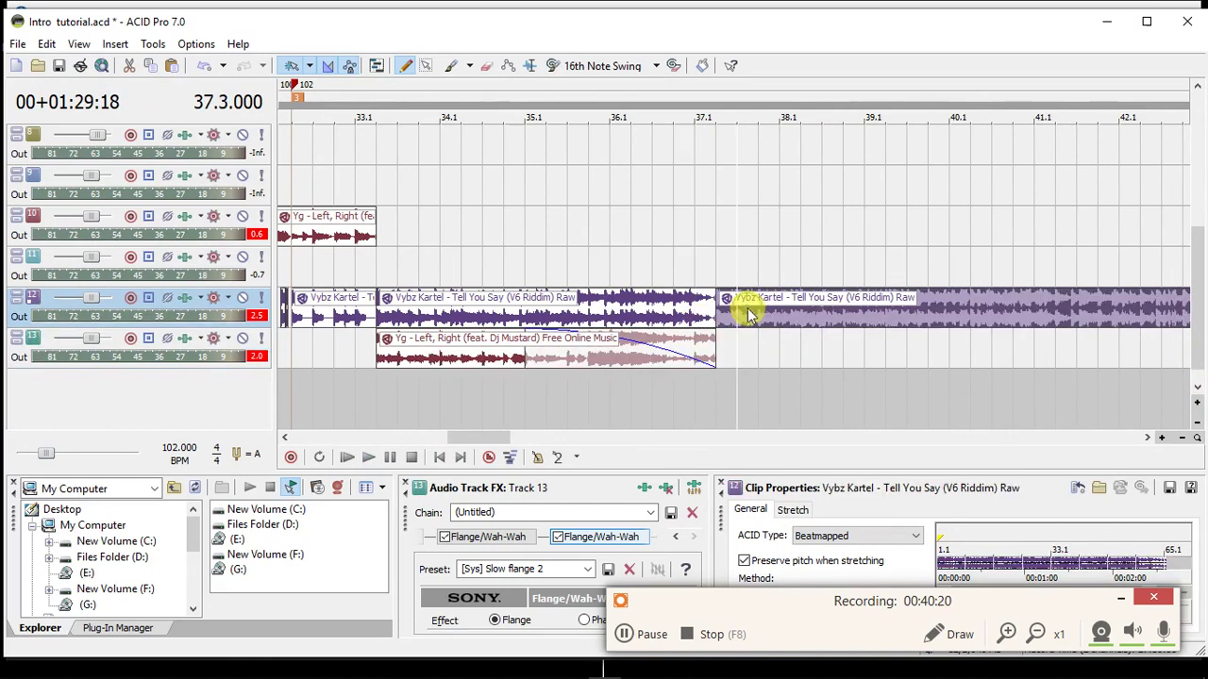
key("Delete")
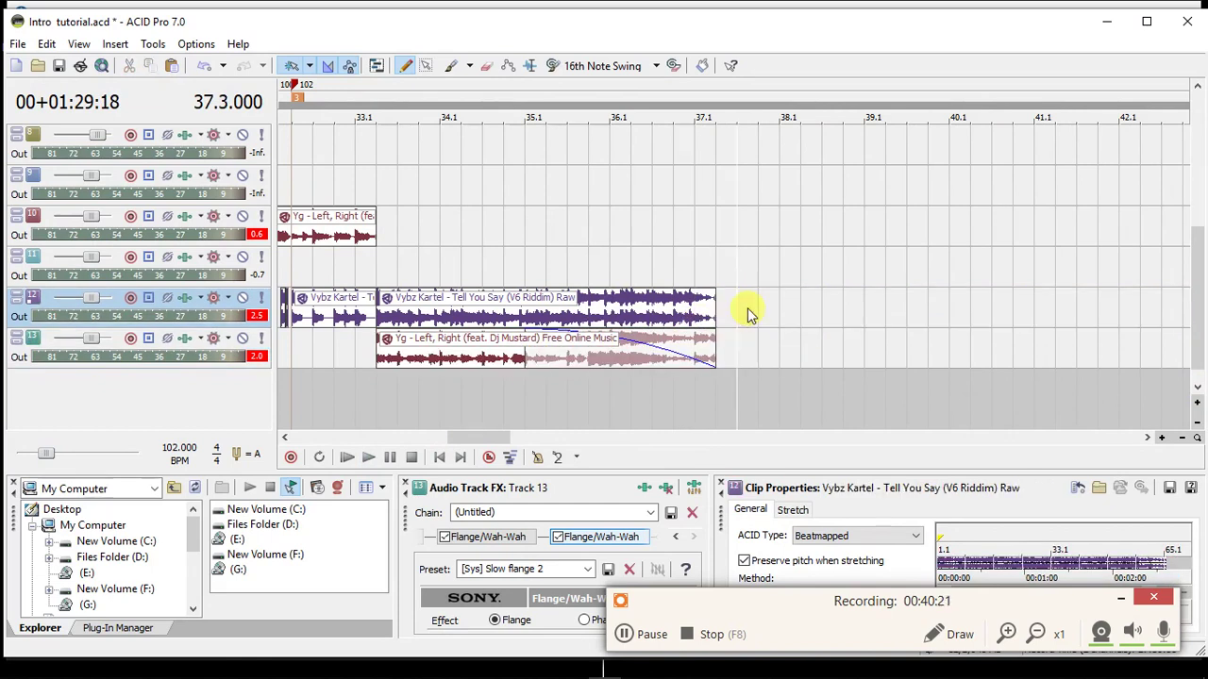
left_click(386, 317)
left_click_drag(389, 317, 729, 302)
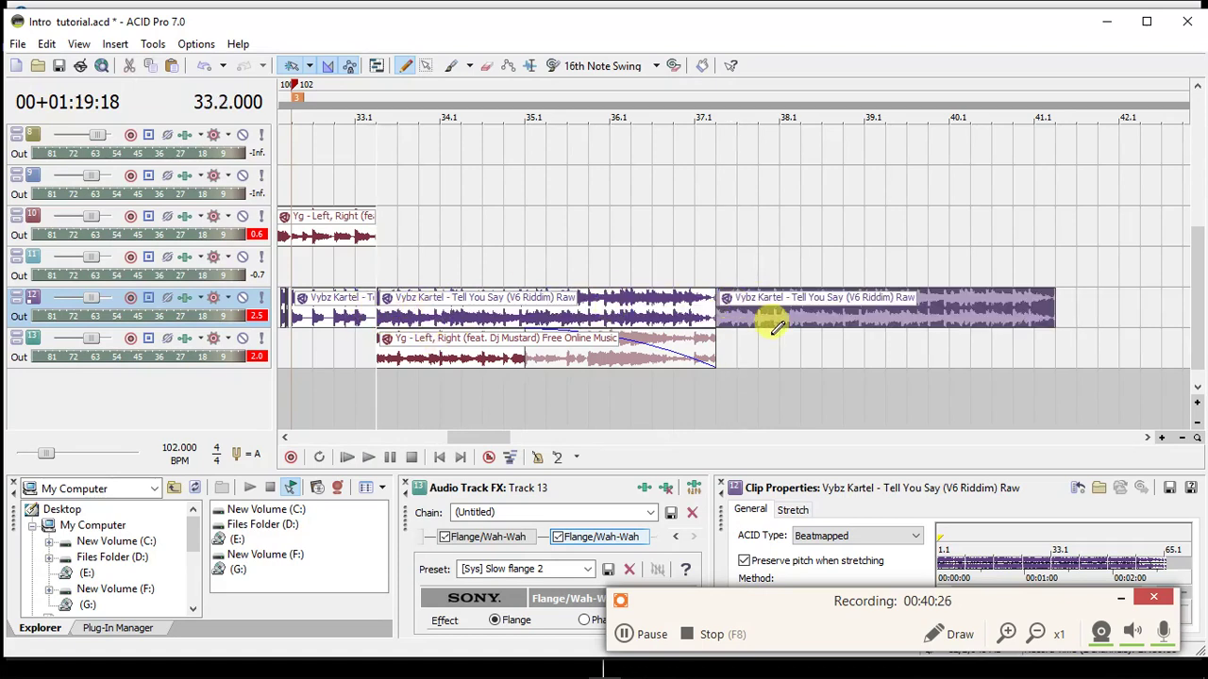
Play back the layered section from 33.2.000 and check the join between the two Tell You Say events at 37.2.000.
left_click(707, 303)
key("space")
key("space")
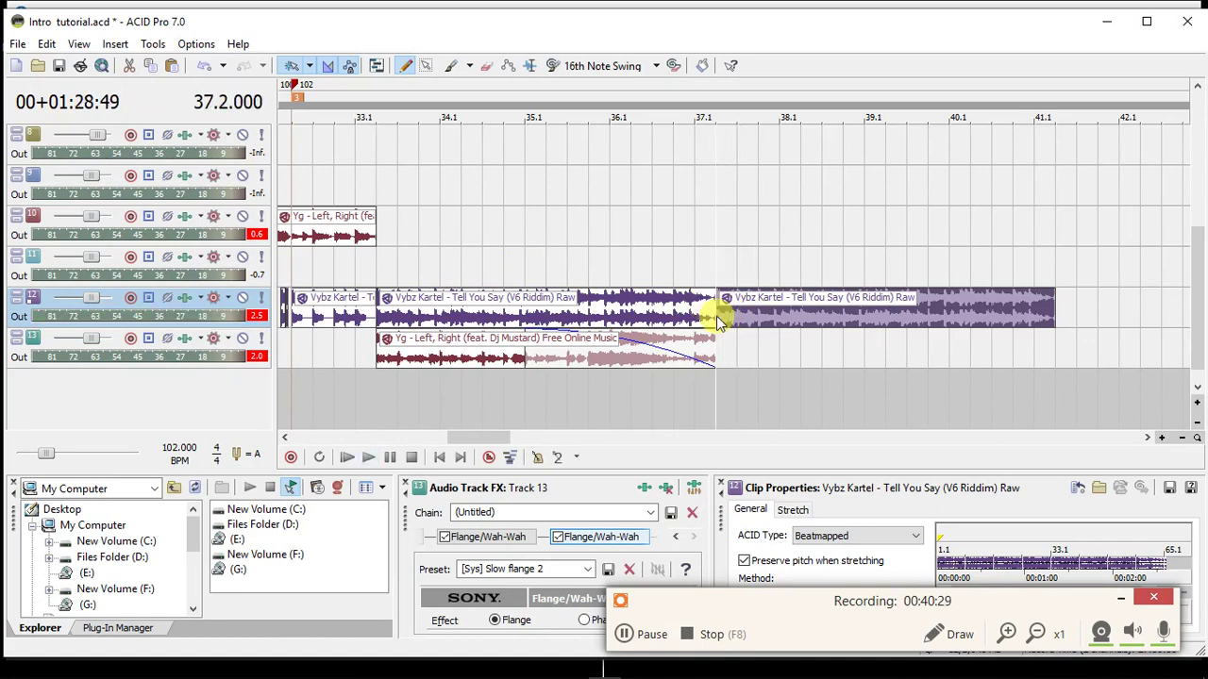
left_click(376, 351)
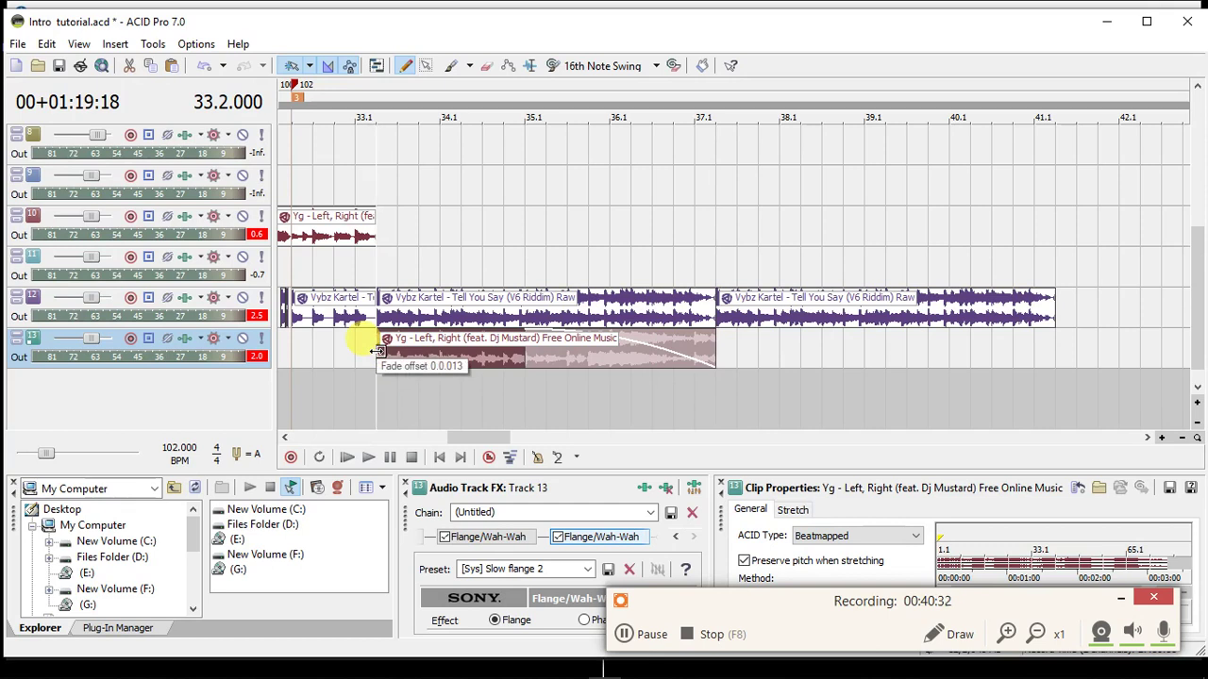
key("space")
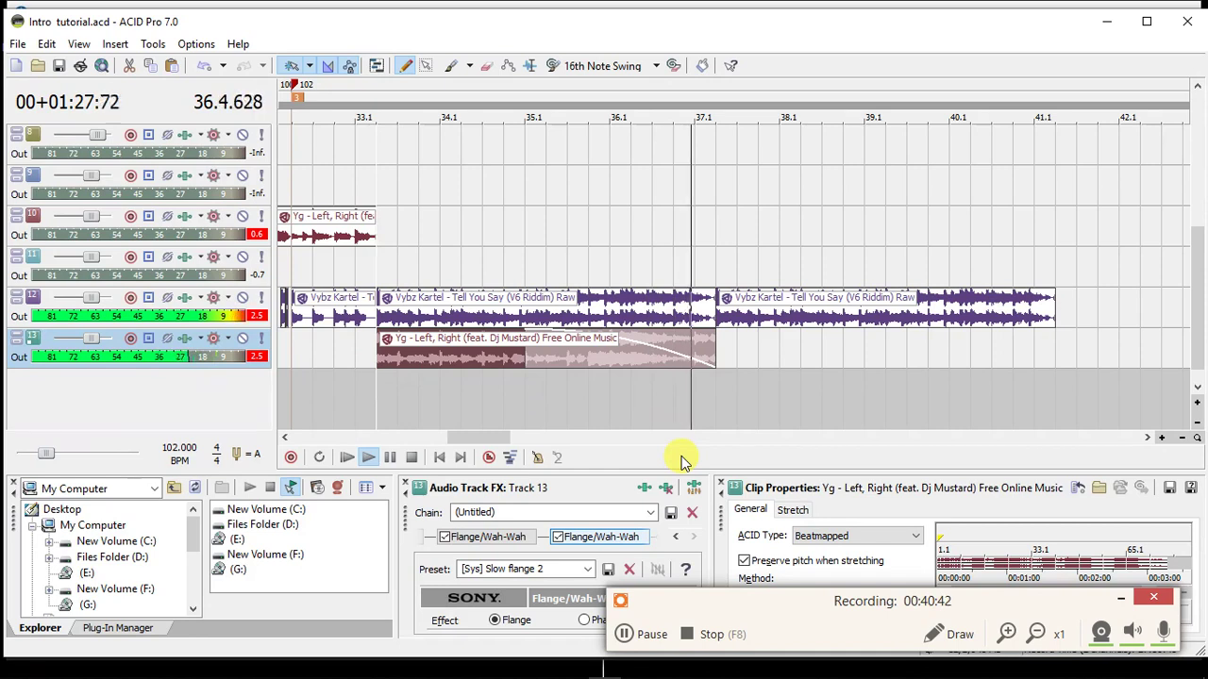
key("space")
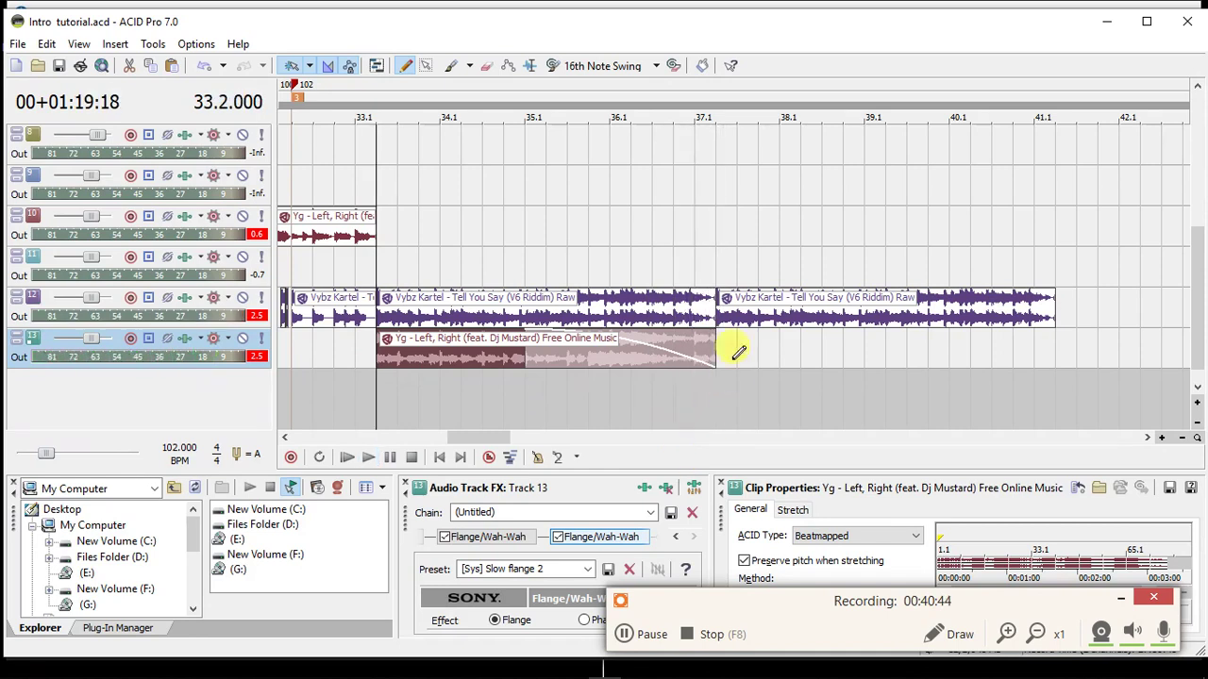
left_click(710, 312)
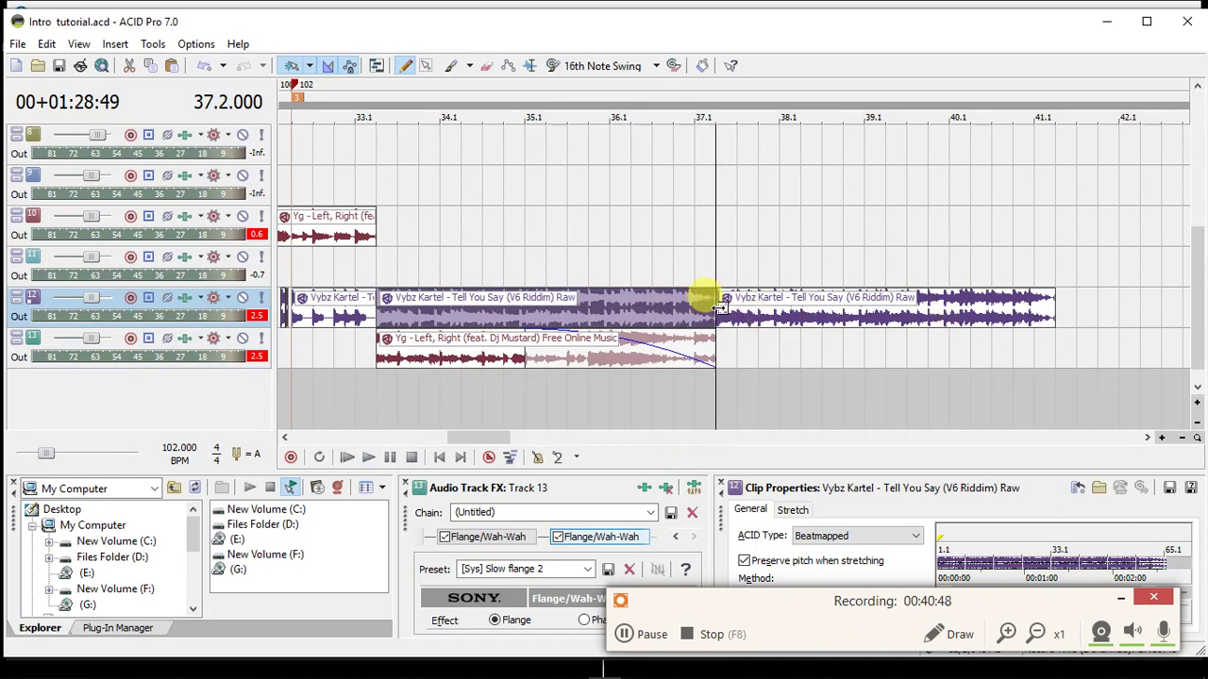
left_click(719, 313)
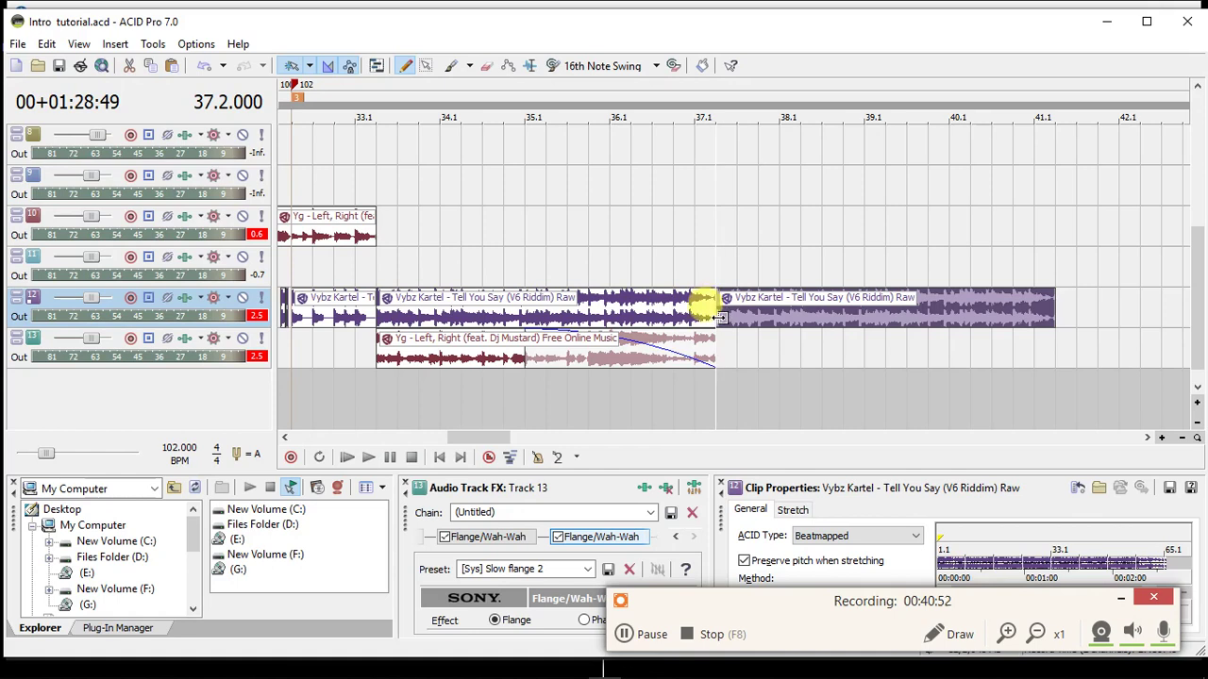
Switch to Serato DJ Pro, load Hustlers Anthem (Acapella) on the deck and preview its opening and the 00:12.7 cue point.
left_click(572, 666)
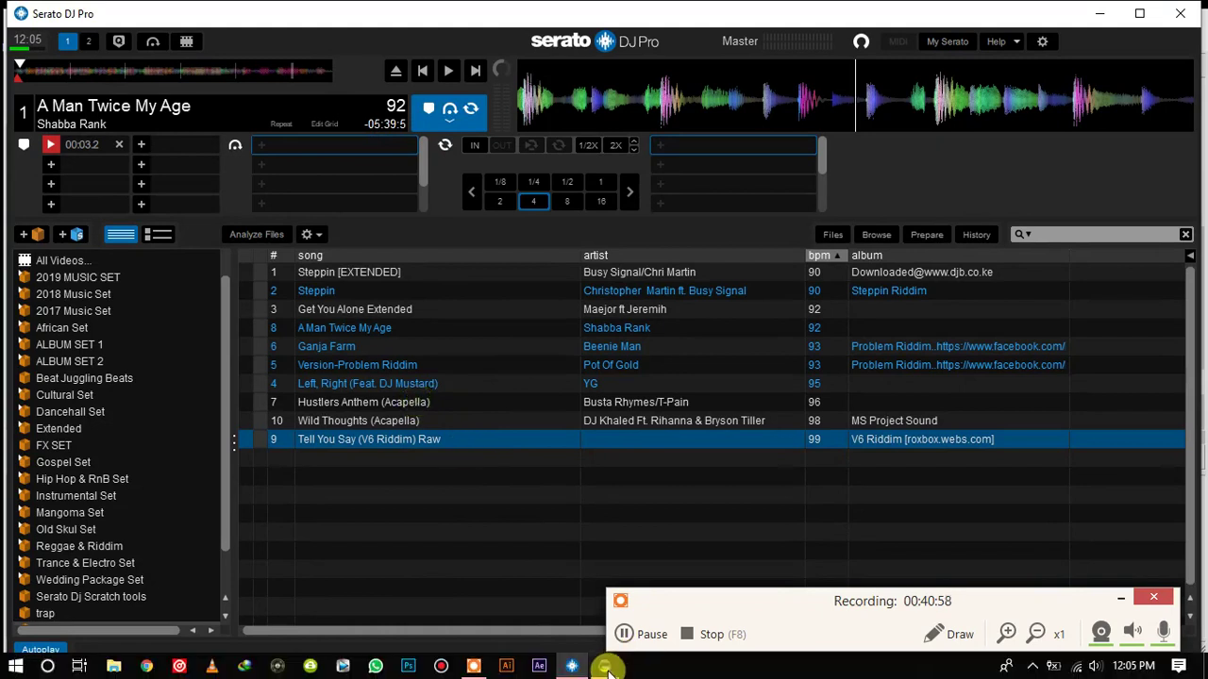
left_click(604, 666)
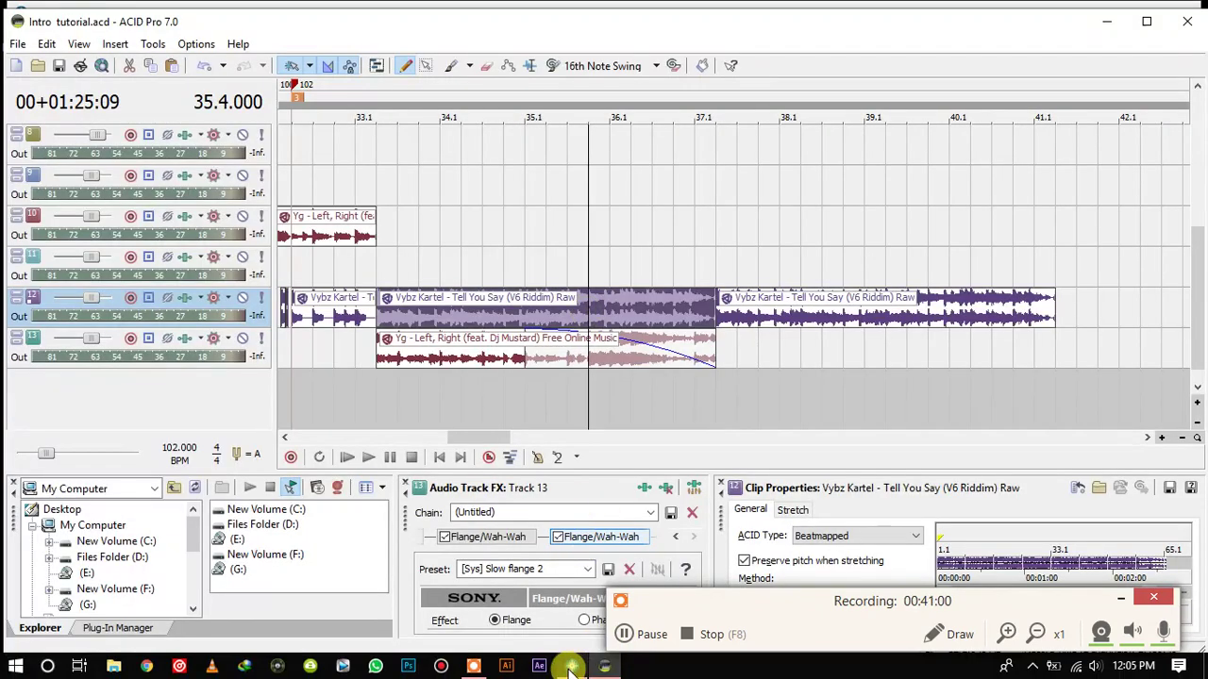
left_click(572, 666)
left_click_drag(384, 408, 198, 123)
key("space")
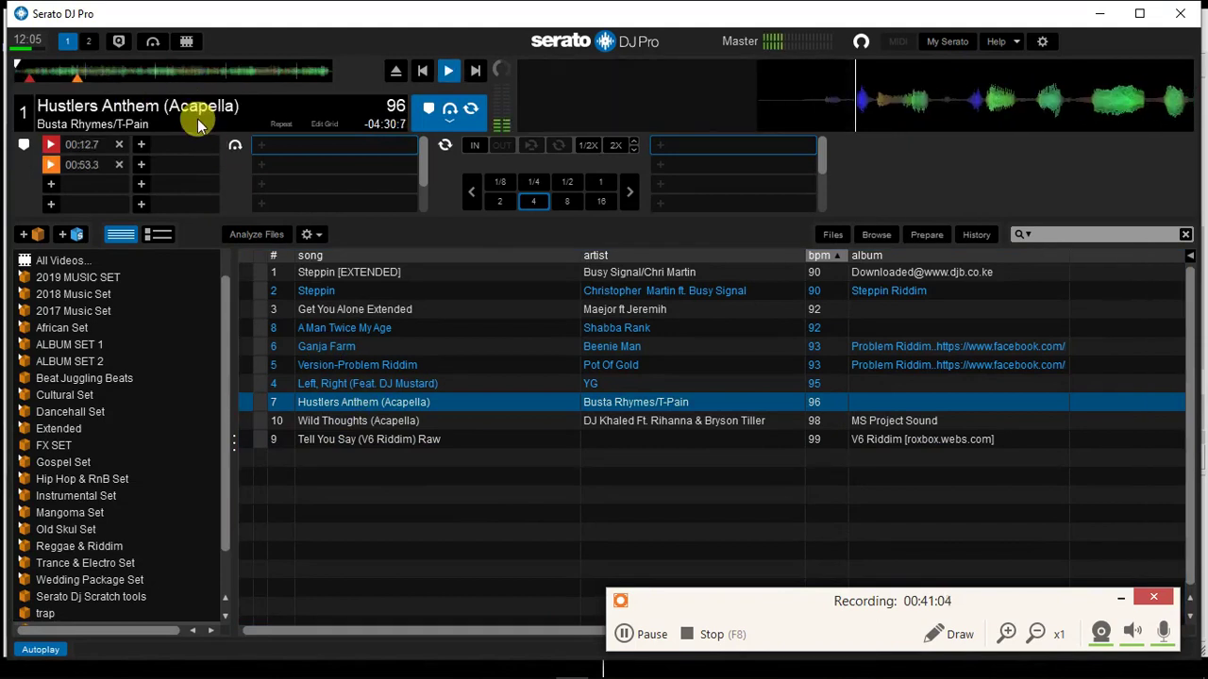
left_click(51, 149)
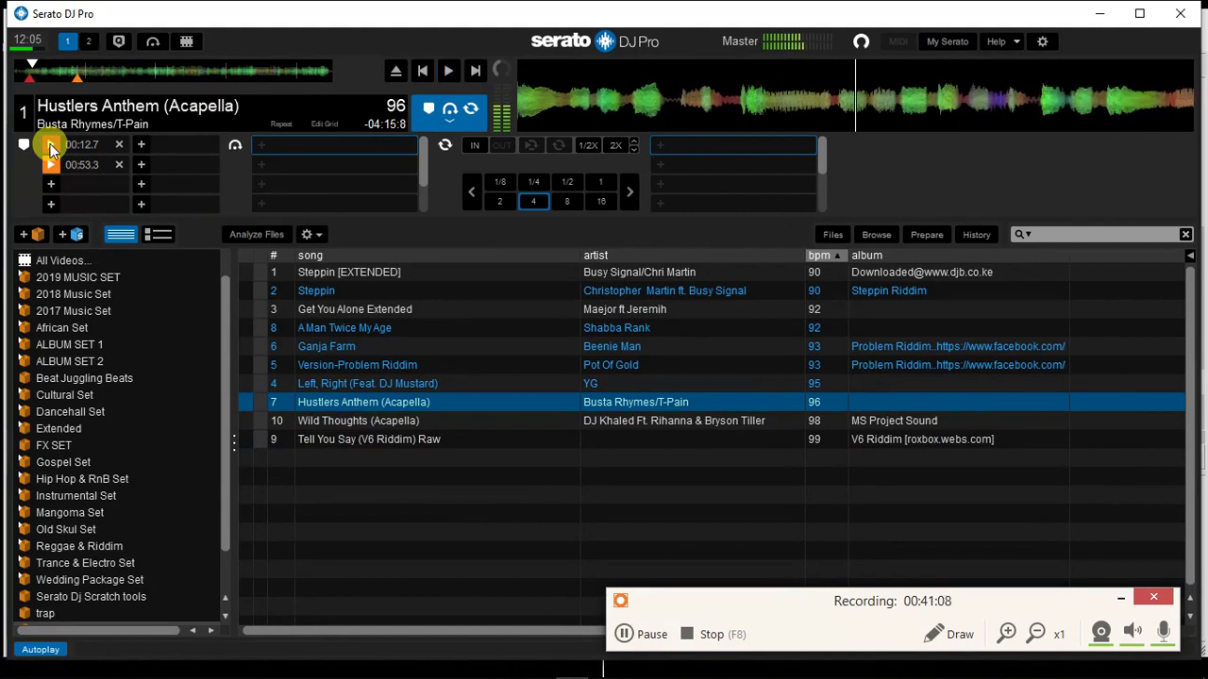
key("space")
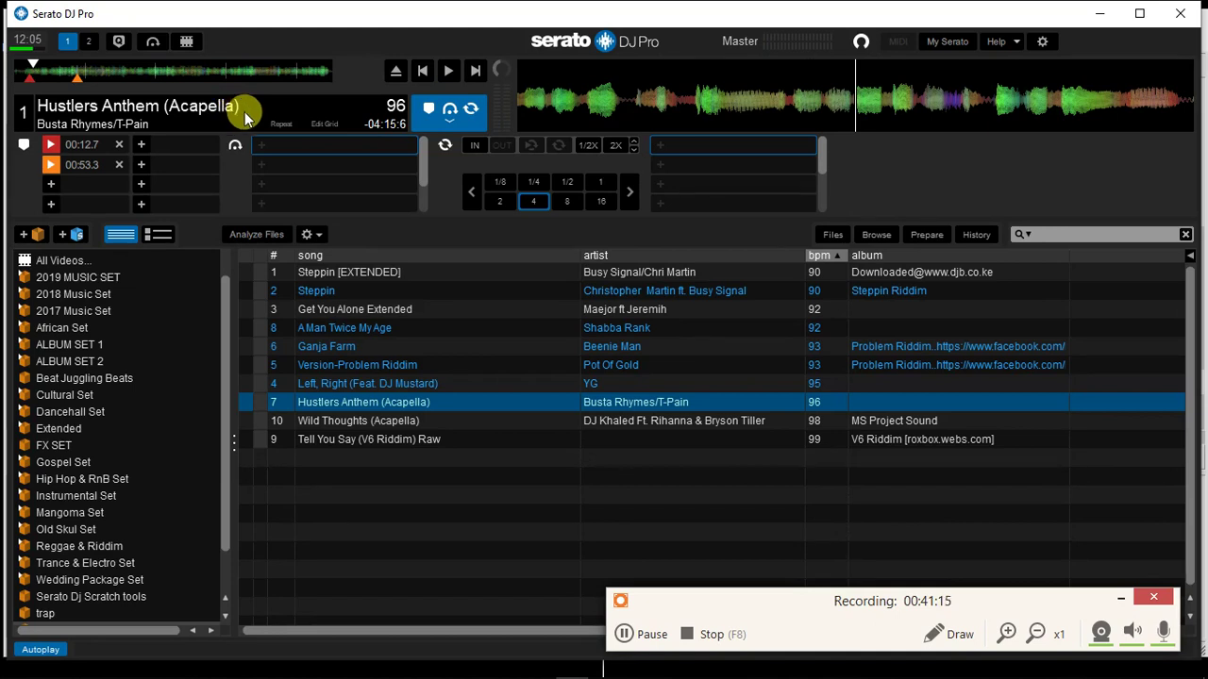
left_click(626, 634)
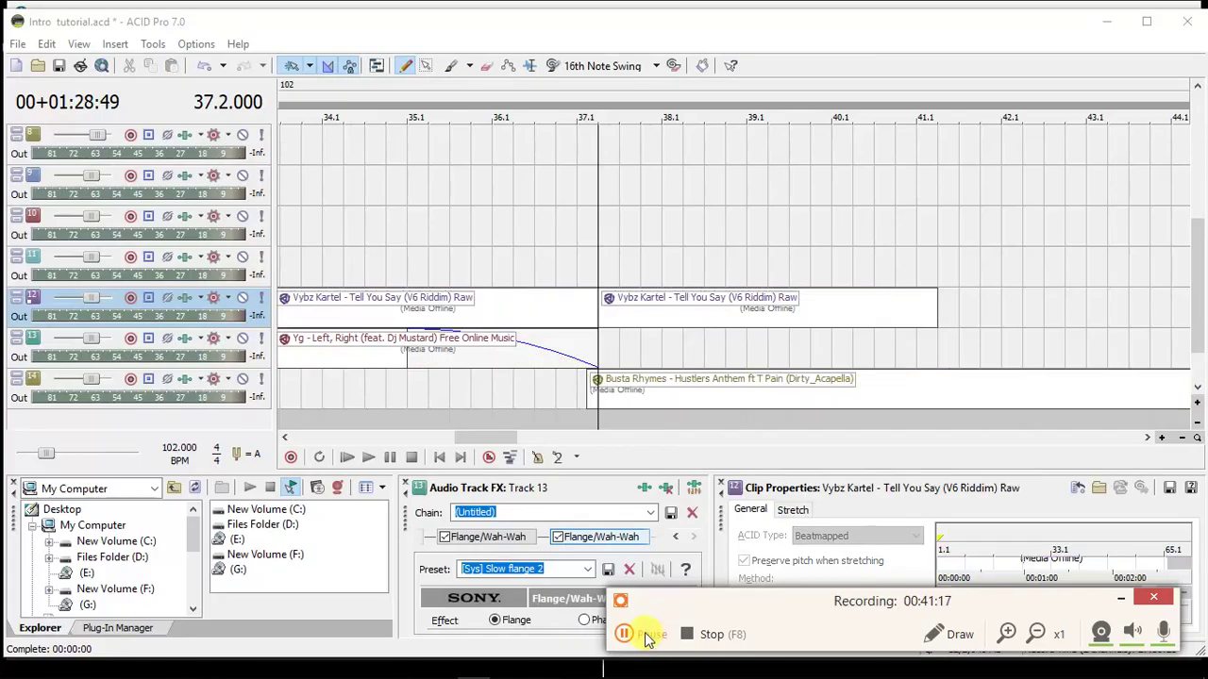
Play the arrangement from 35.1.000 to check the Hustlers Anthem acapella on track 14 over the repeated Tell You Say section.
left_click(567, 379)
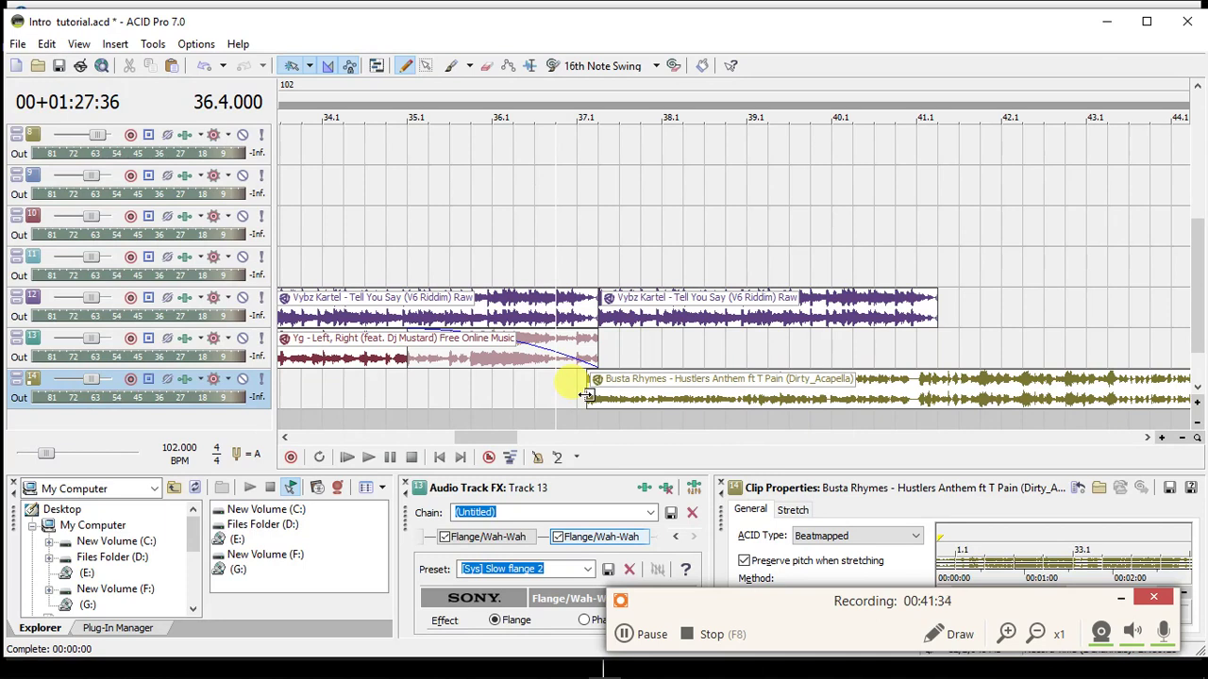
left_click(408, 383)
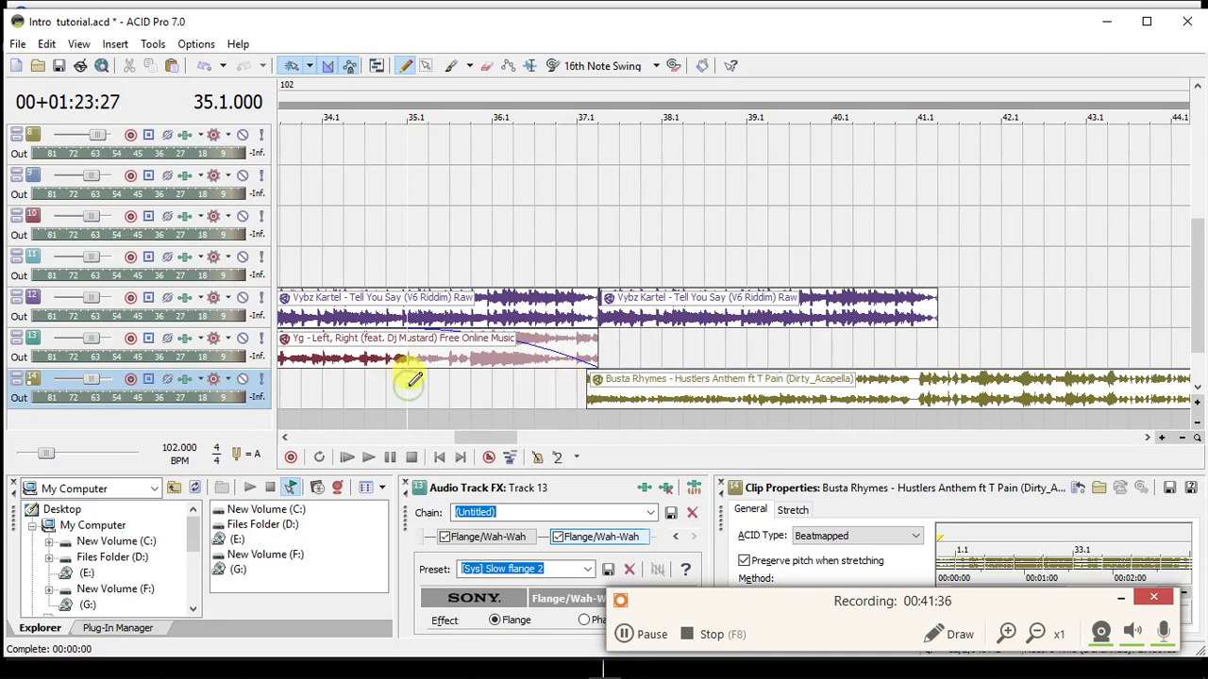
key("space")
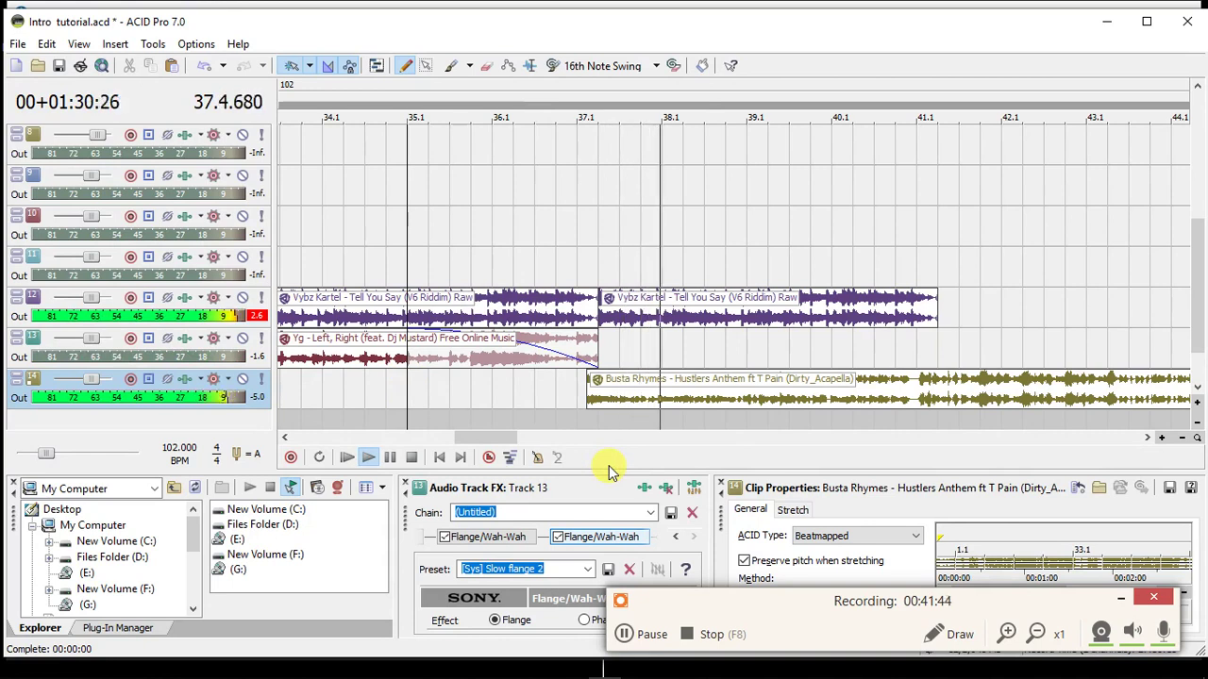
left_click_drag(501, 440, 514, 444)
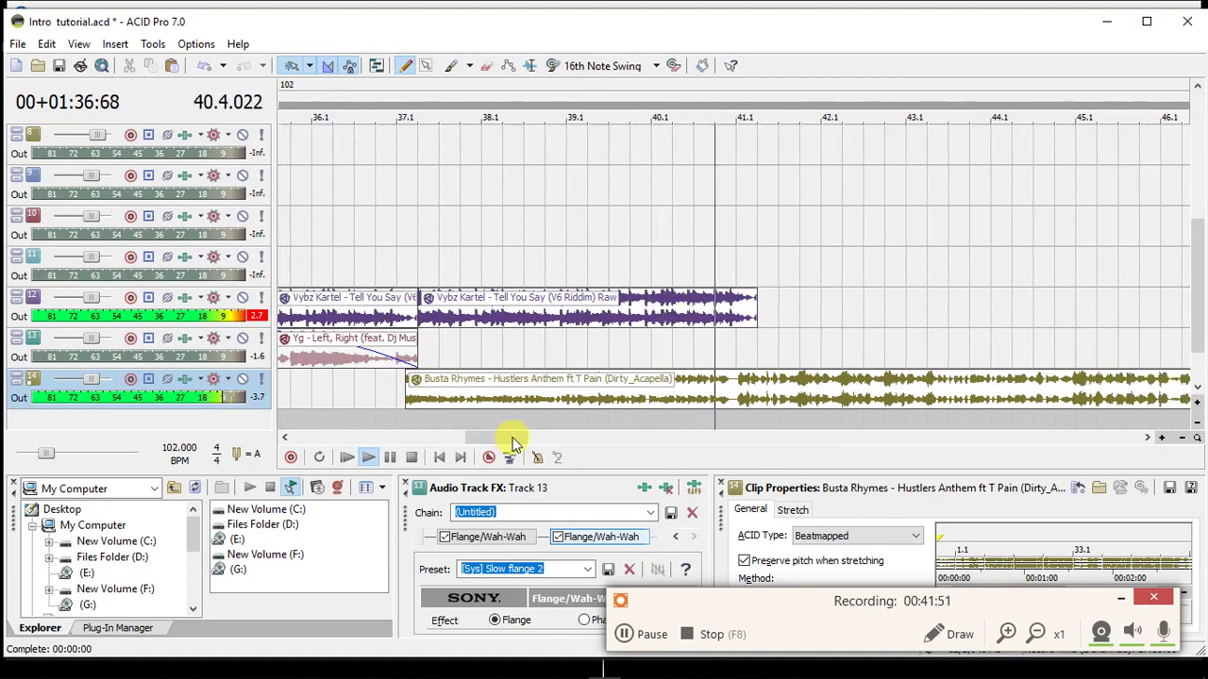
left_click(747, 400)
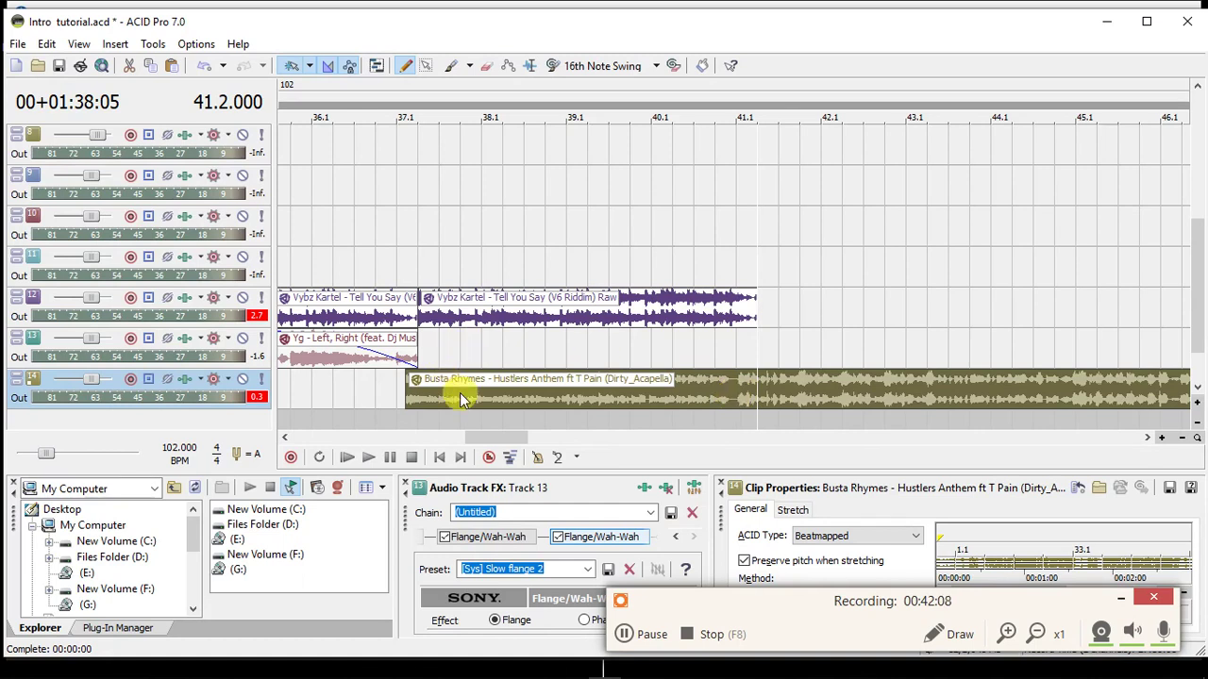
Play from 37.2.000 and examine how the acapella lines up with the Tell You Say beat around 41.1.000.
left_click(422, 312)
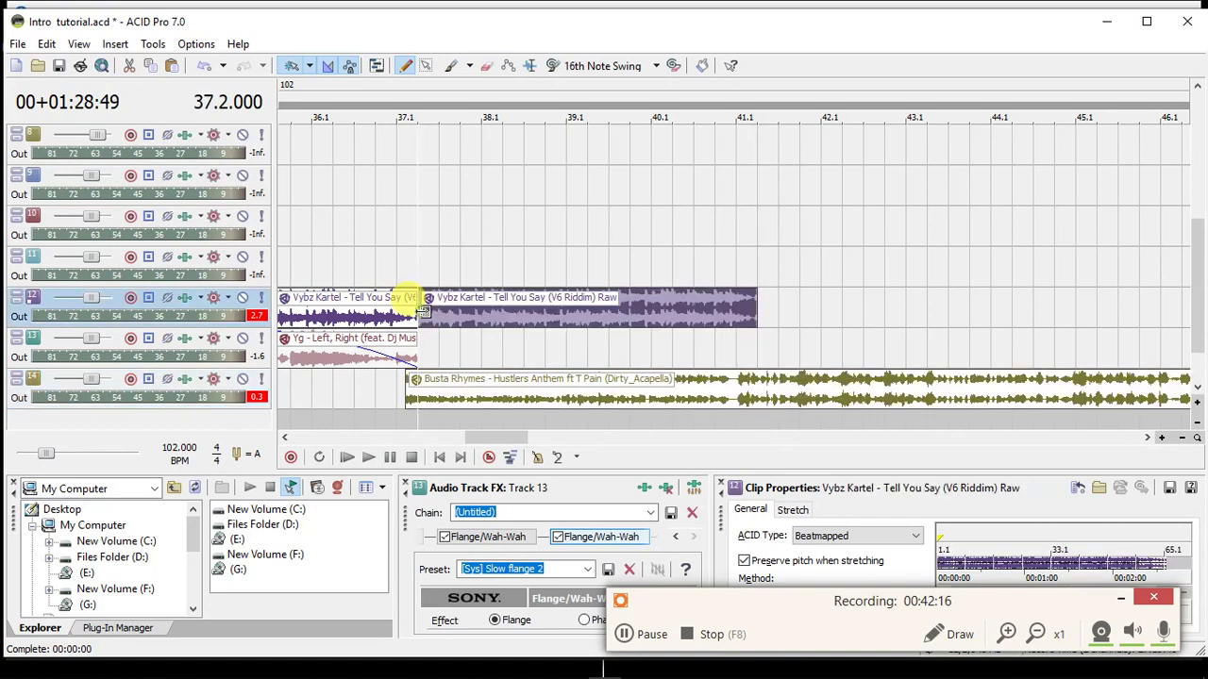
key("space")
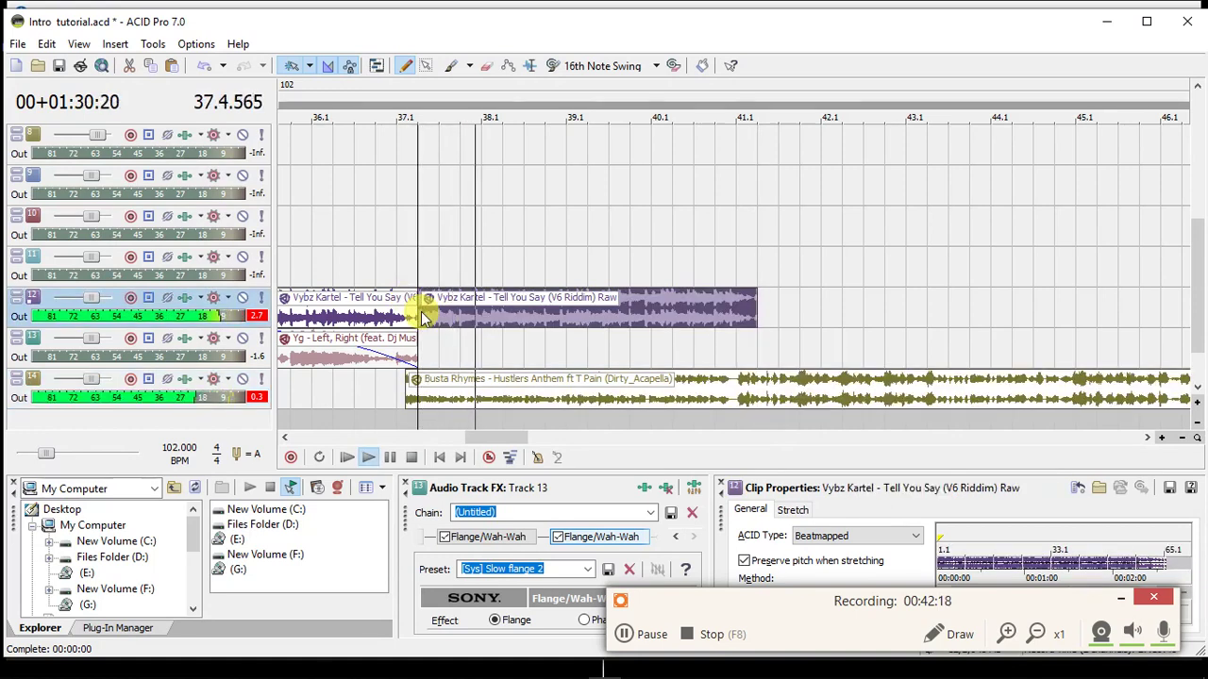
left_click(729, 389)
scroll(730, 388, "up", 5)
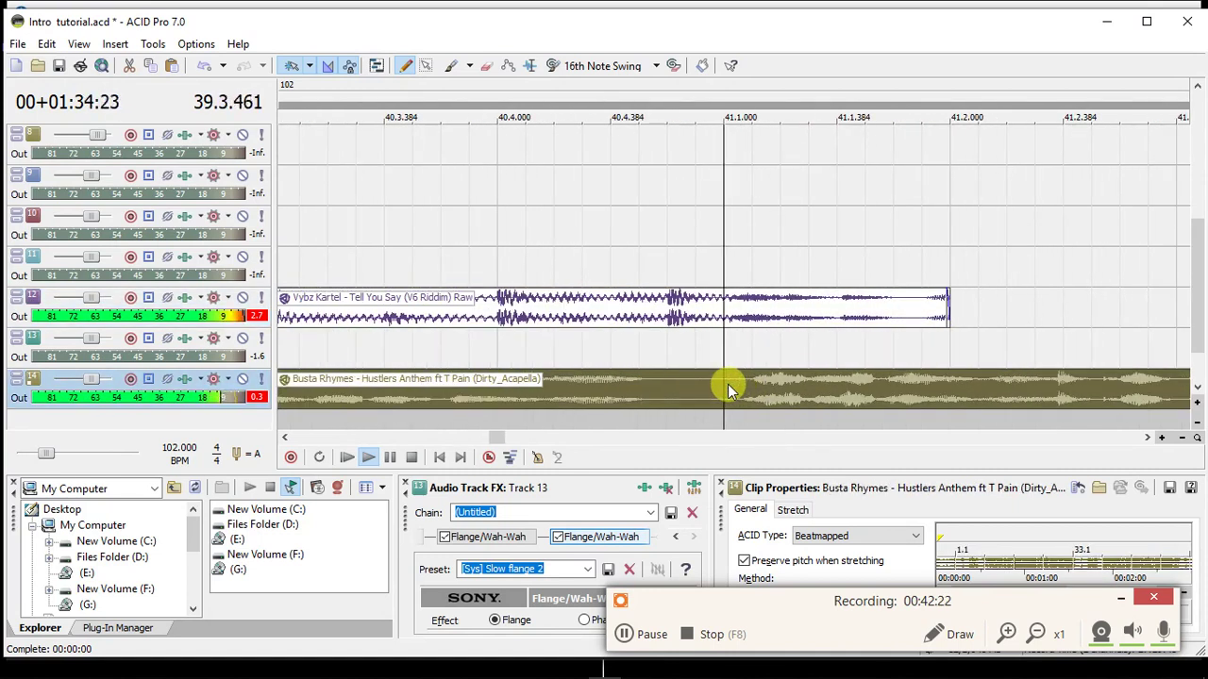
scroll(728, 389, "down", 1)
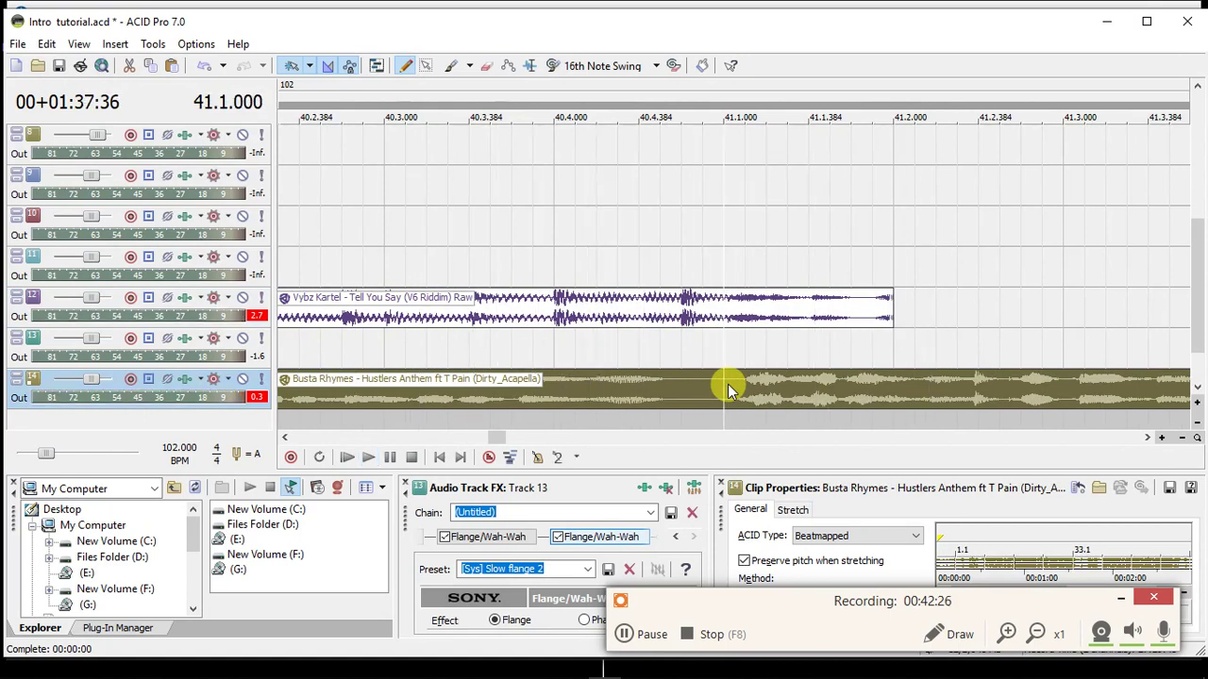
left_click(714, 330)
scroll(714, 329, "up", 1)
scroll(713, 329, "down", 5)
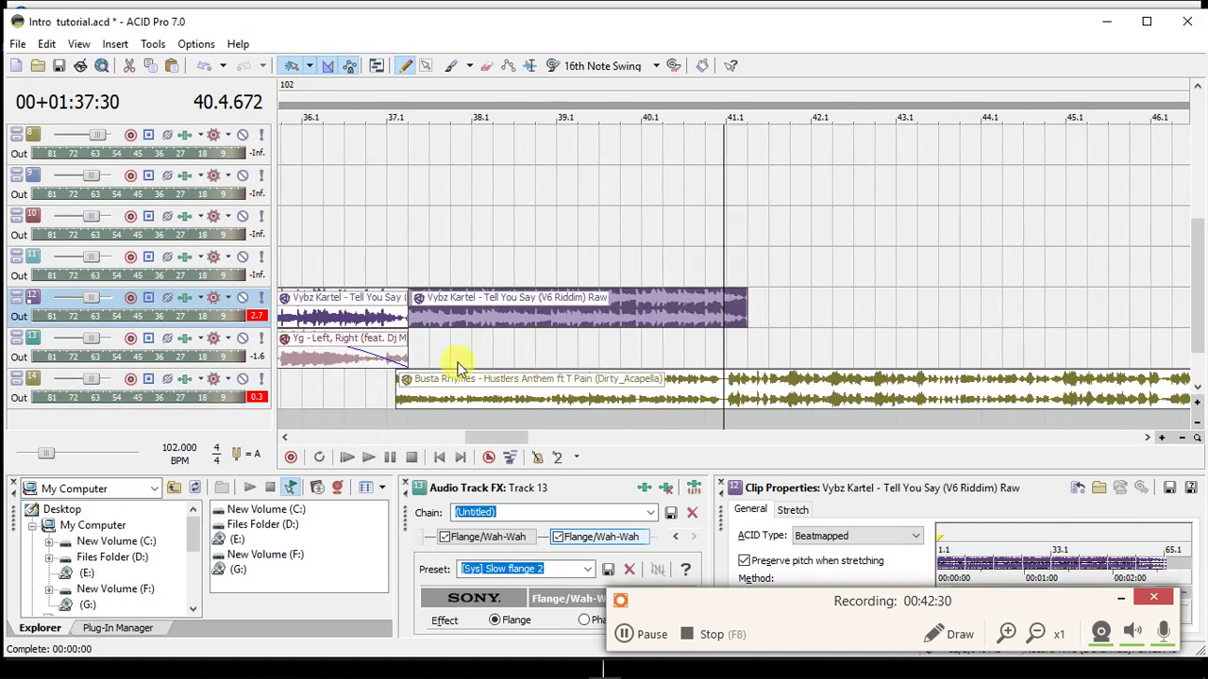
Play the second Tell You Say event from its start at 37.2.000 to hear it under the acapella.
left_click(557, 326)
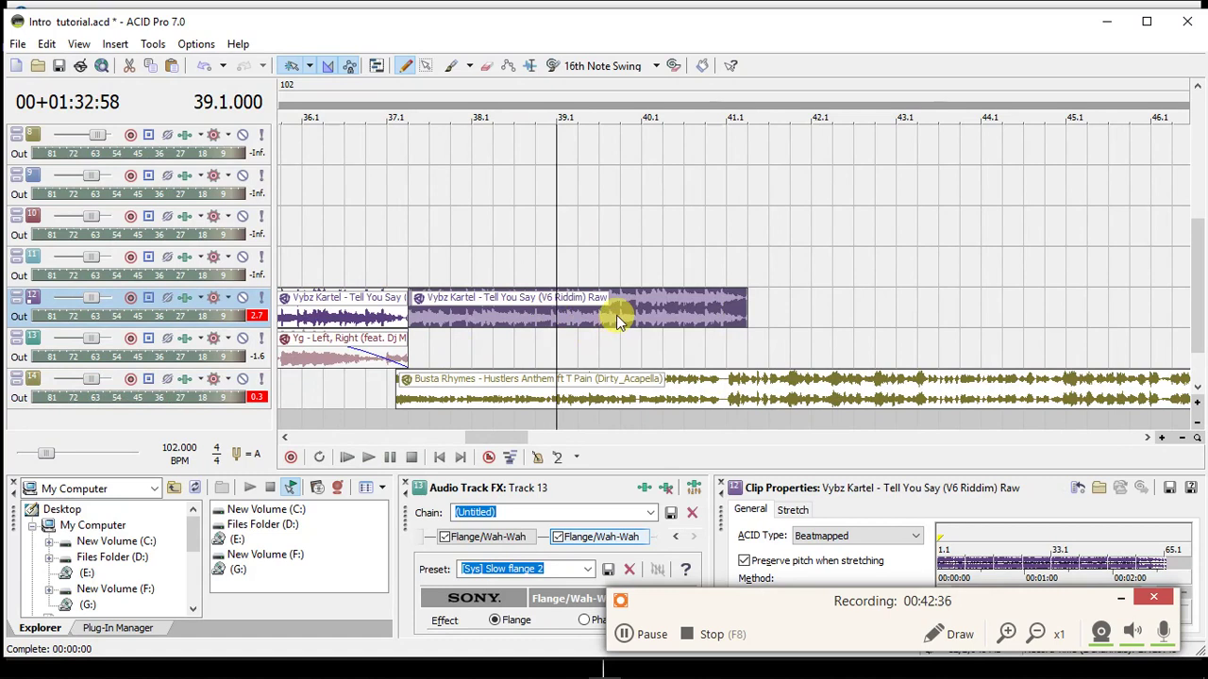
left_click(409, 311)
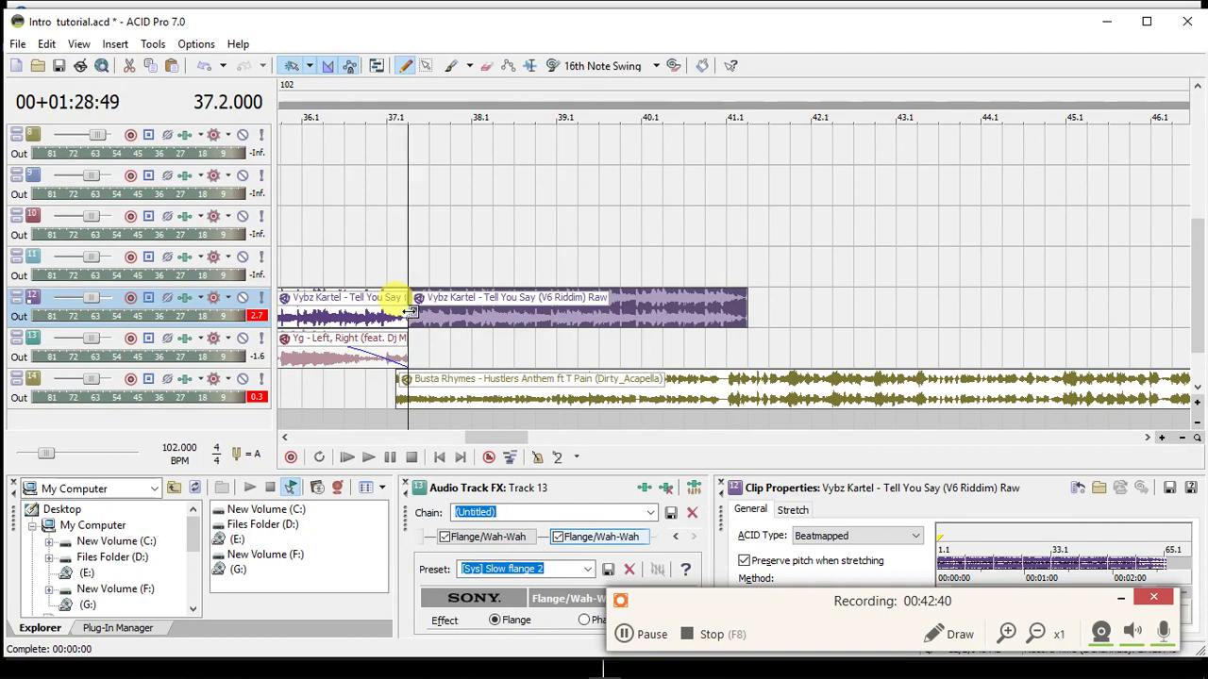
key("space")
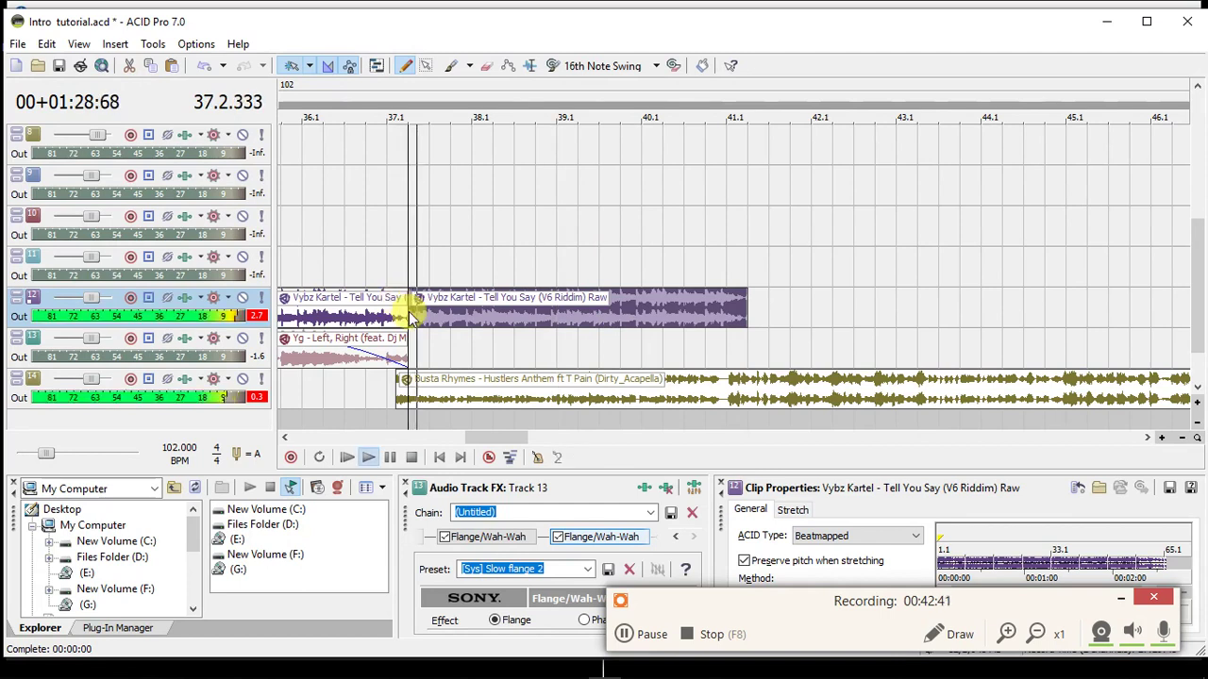
key("space")
Split the second Tell You Say event on track 12 at 39.2.000.
left_click(572, 320)
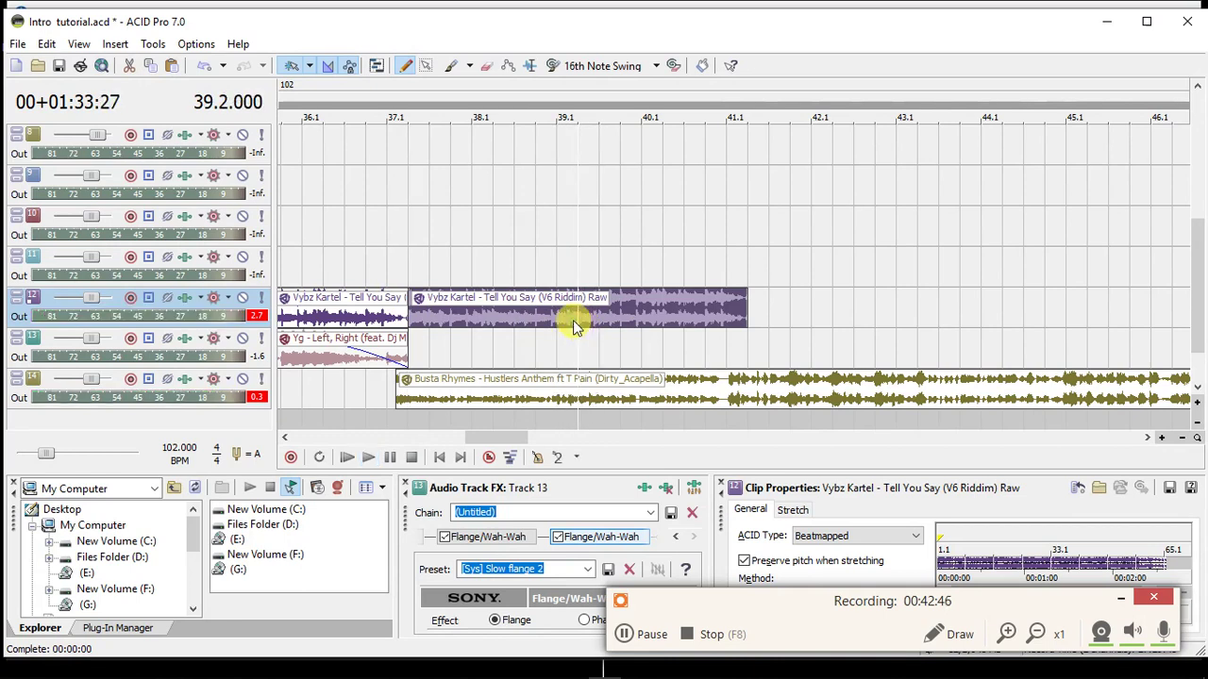
scroll(573, 320, "up", 3)
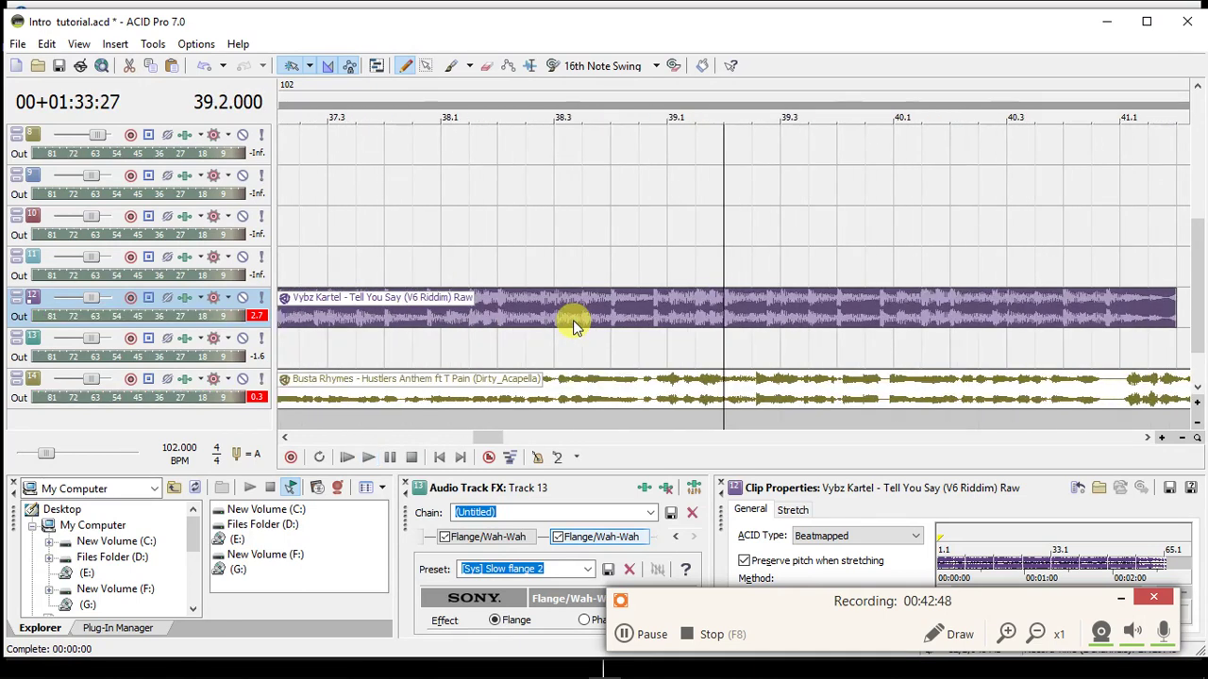
scroll(572, 320, "up", 1)
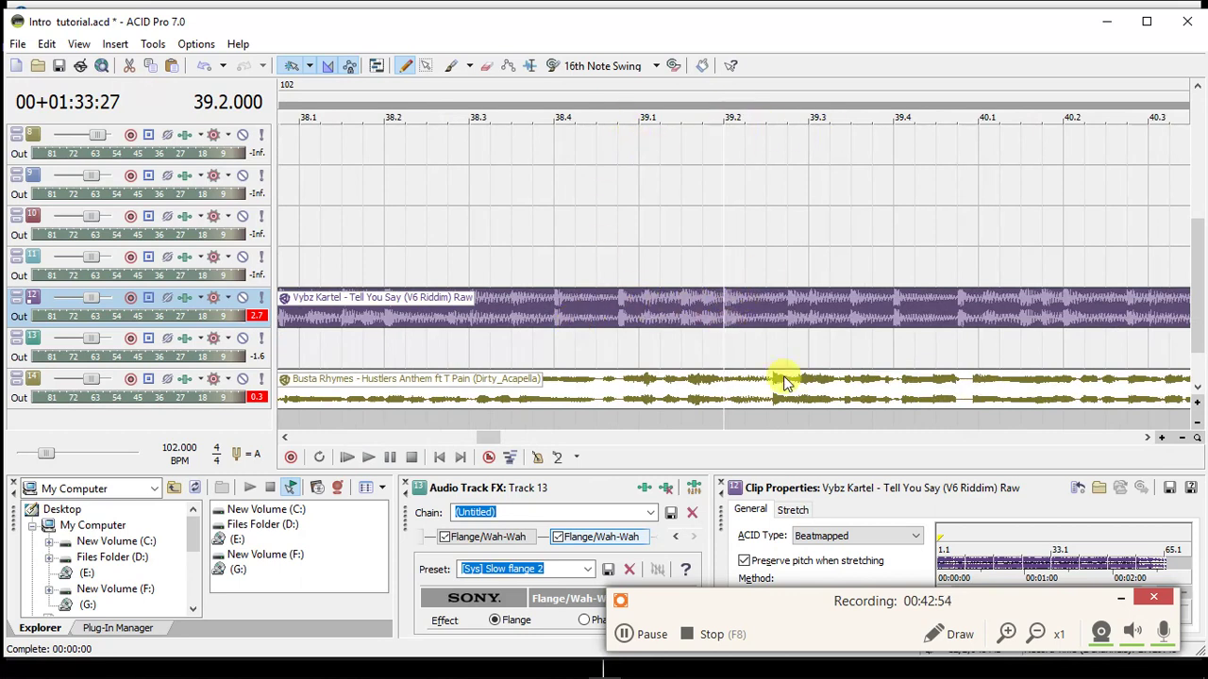
key("s")
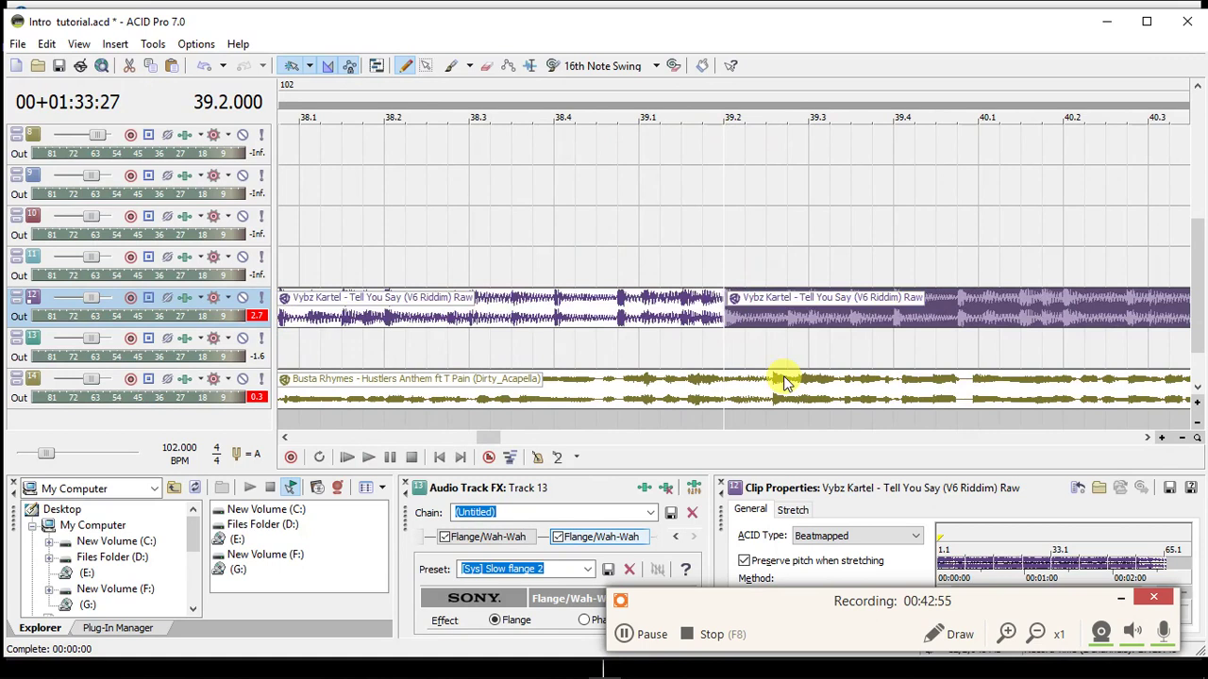
Erase four evenly spaced short gaps from the Tell You Say event between 39.2.000 and 39.4.000, leaving four chops.
left_click(486, 68)
left_click_drag(745, 316, 766, 316)
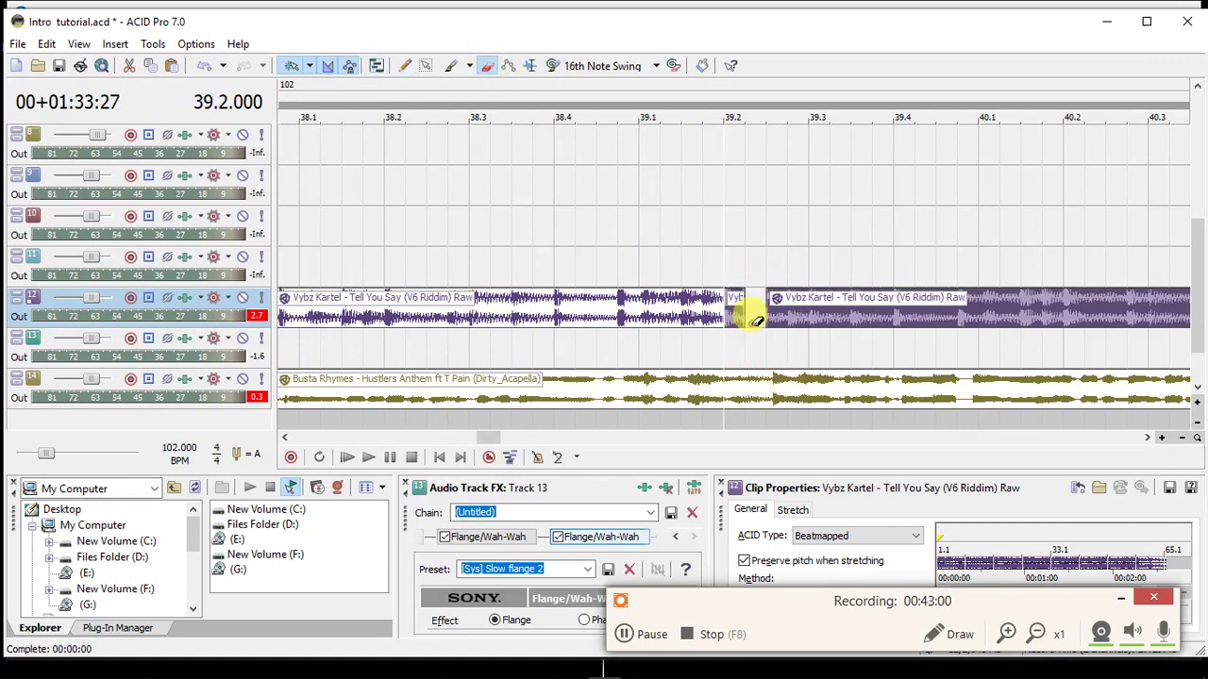
left_click(800, 306)
left_click(839, 304)
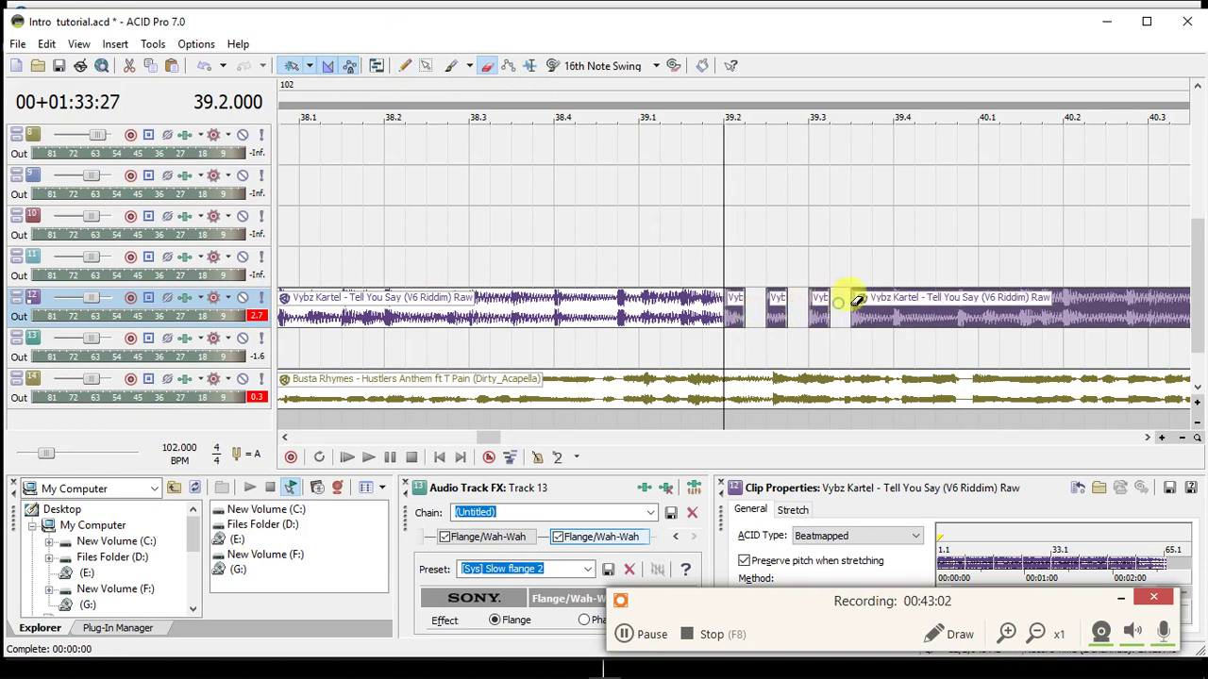
left_click(879, 302)
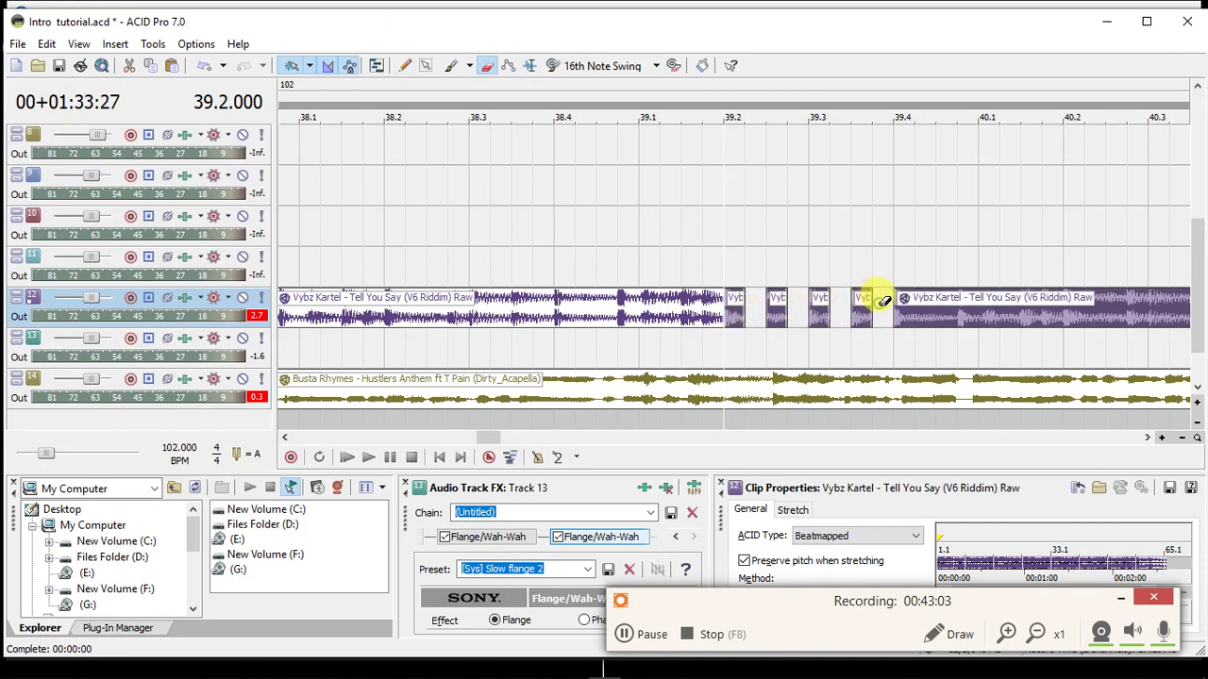
Cut the four Tell You Say chops from track 12 and paste them at 39.2.000 on a new audio track 15.
left_click(404, 68)
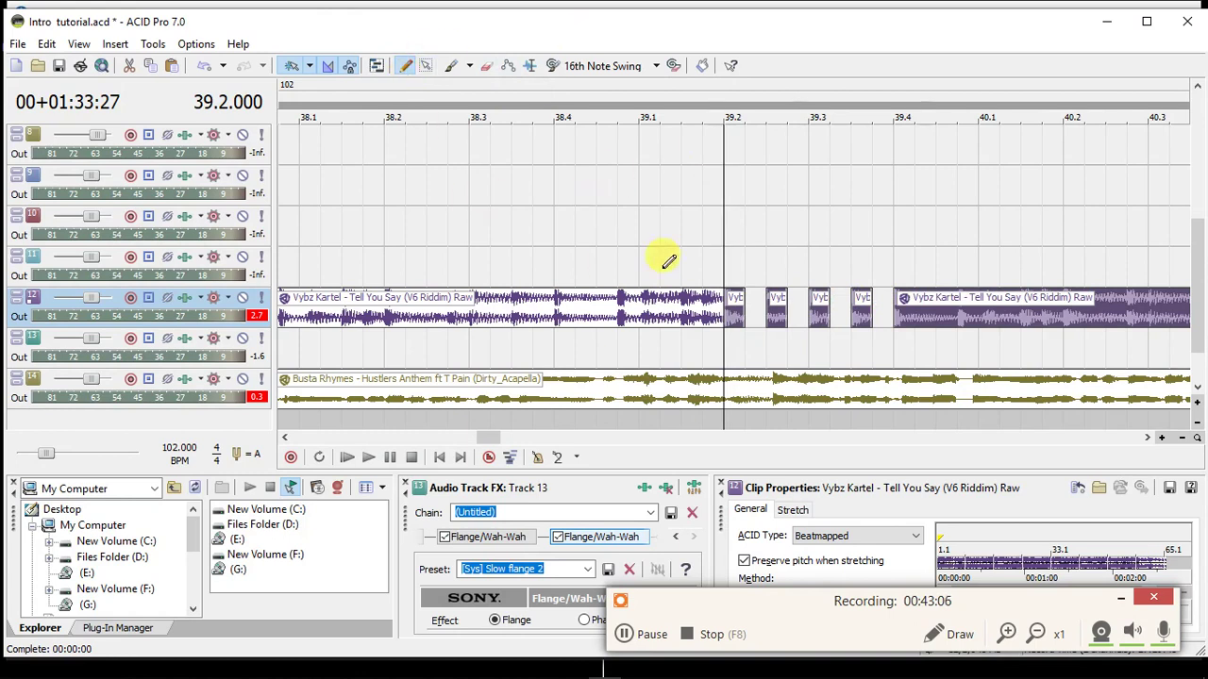
left_click(733, 311)
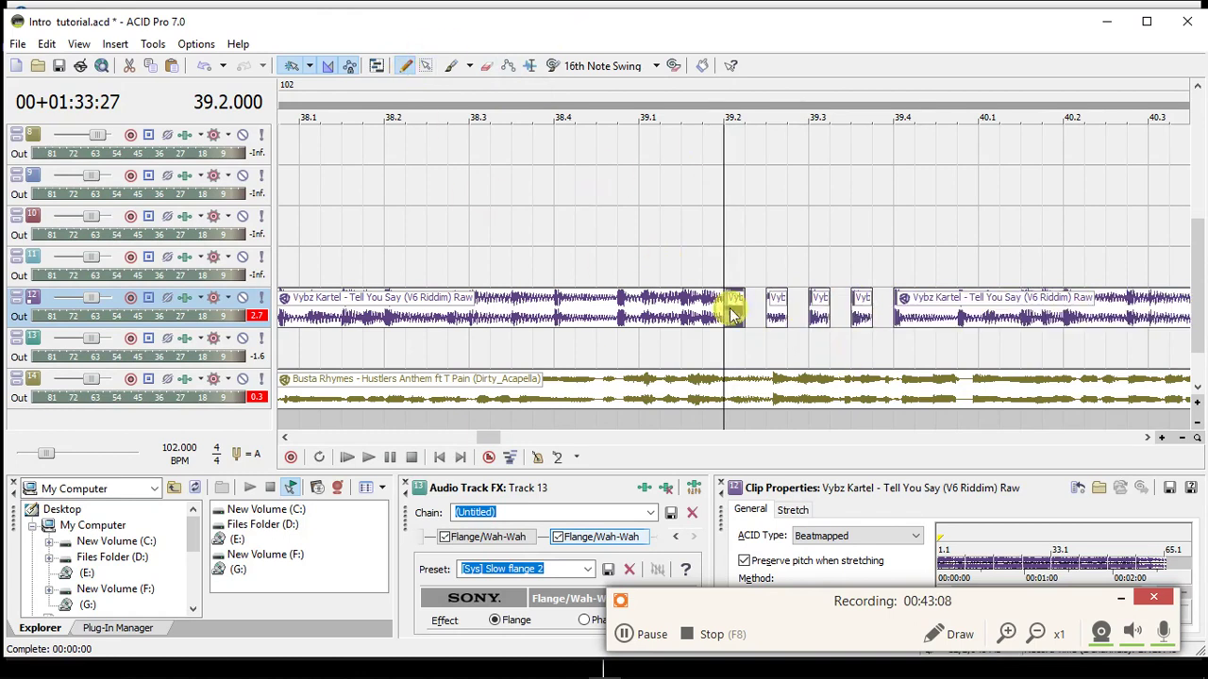
left_click(858, 315, "shift")
key("Delete")
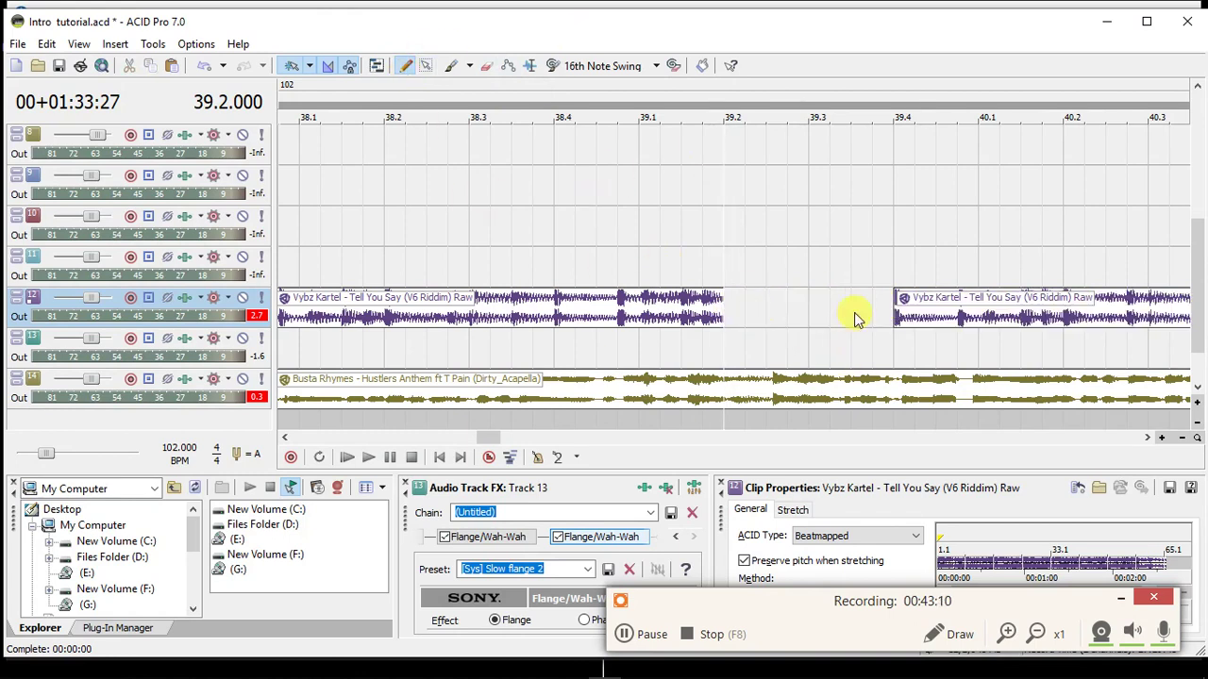
right_click(735, 420)
left_click(762, 439)
right_click(728, 391)
left_click(763, 424)
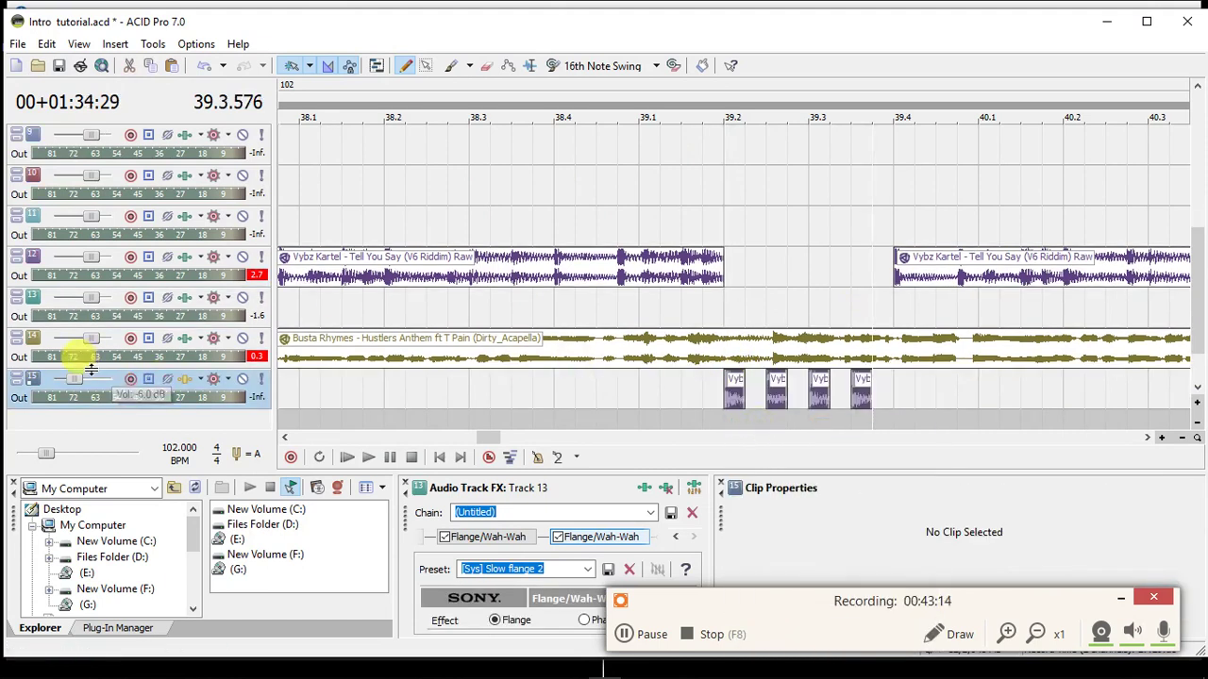
Add the Sony Reverb plug-in to track 15 and play back the chops from 38.4.000.
right_click(185, 380)
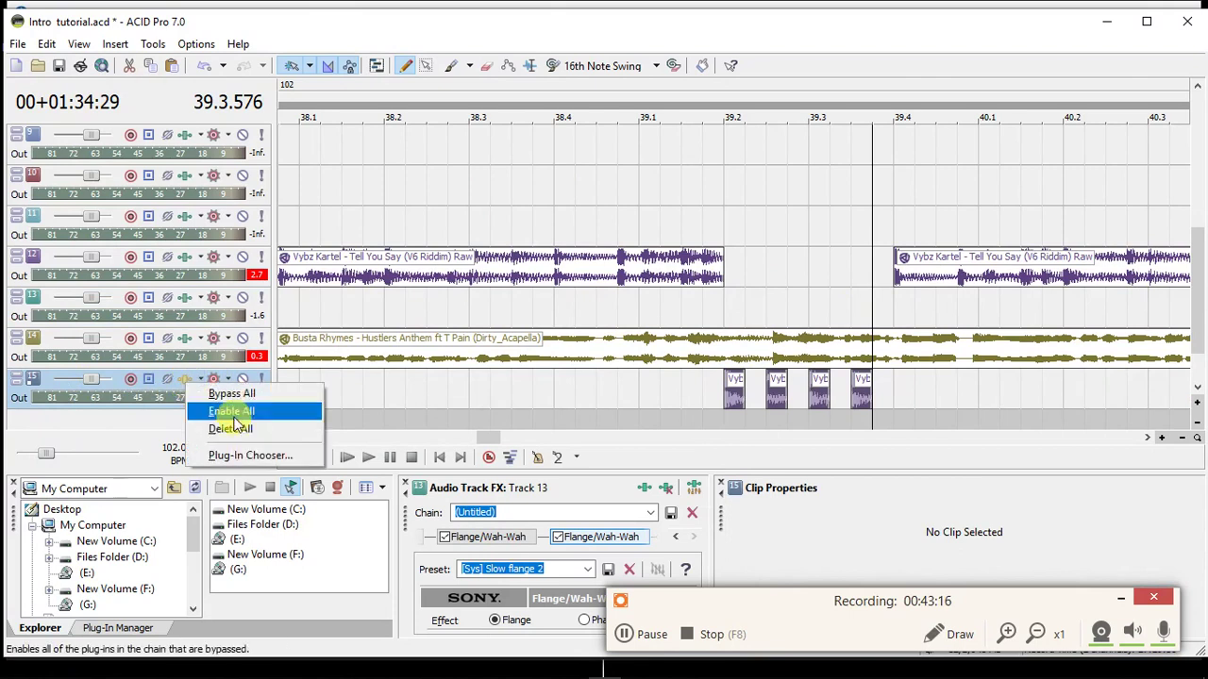
left_click(251, 457)
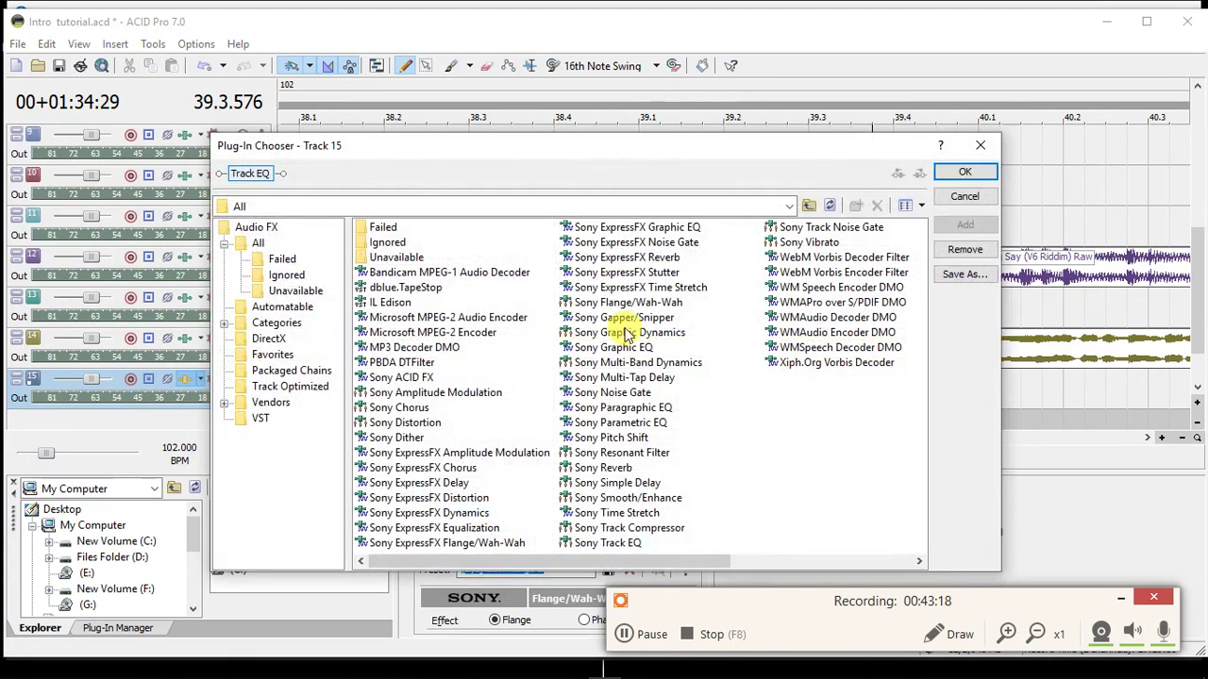
double_click(616, 468)
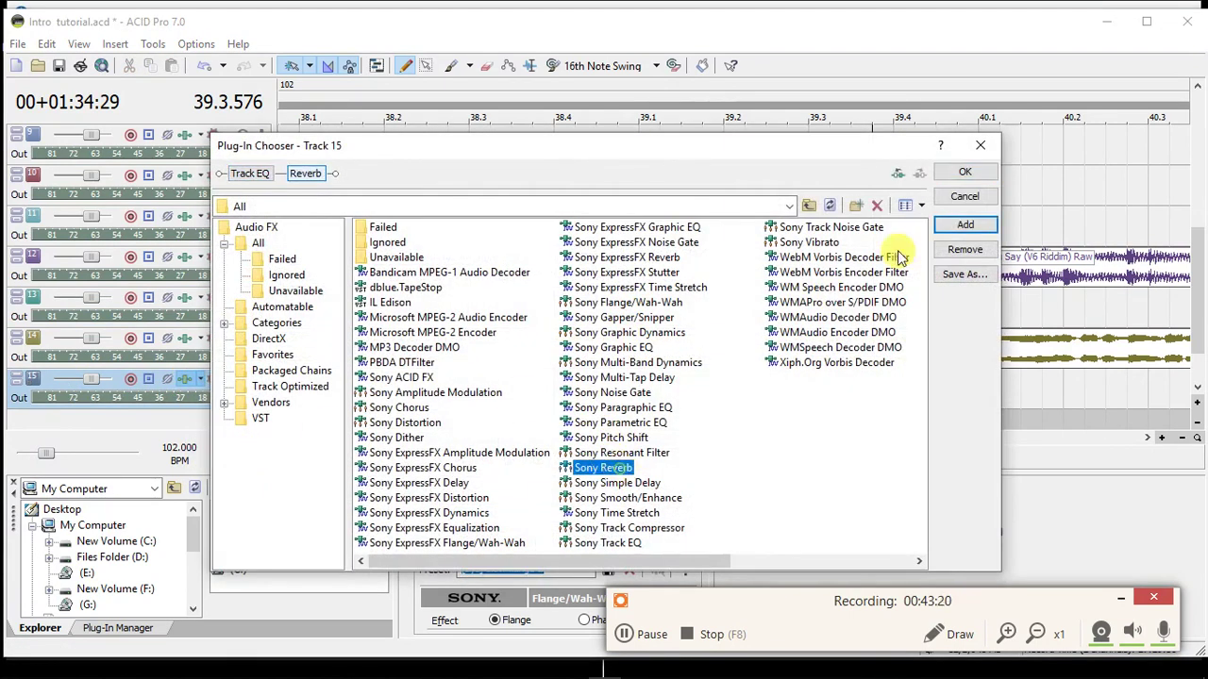
left_click(963, 173)
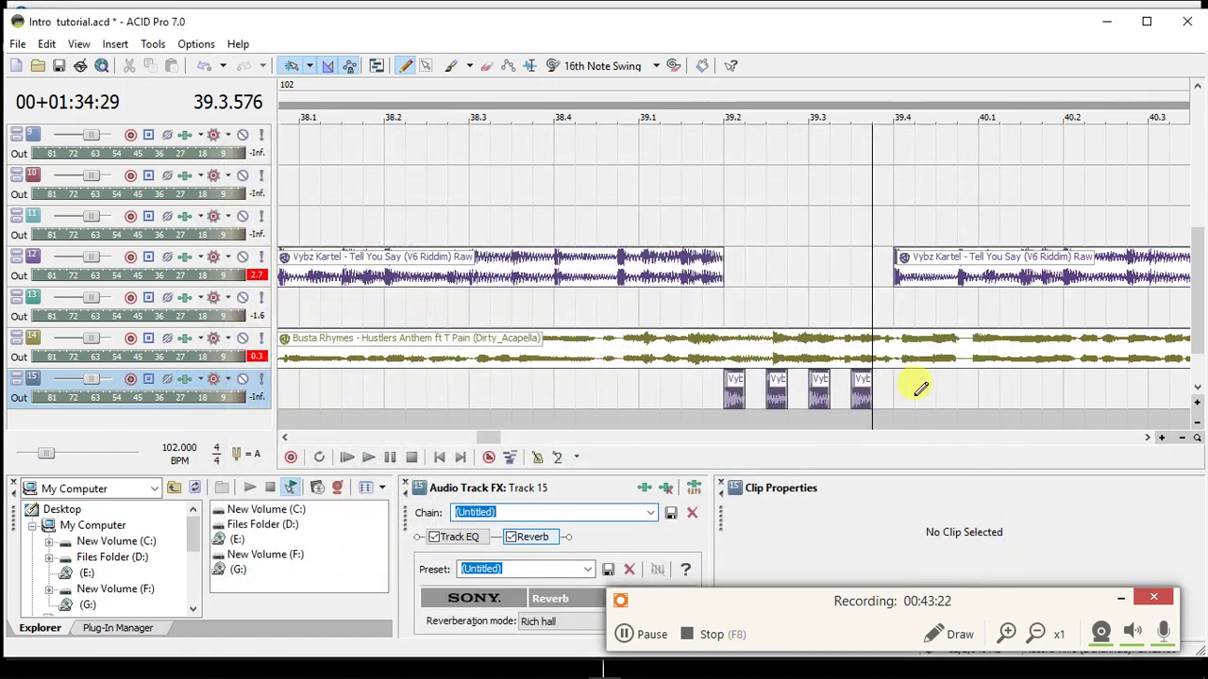
left_click(545, 394)
scroll(548, 401, "down", 2)
scroll(547, 401, "down", 1)
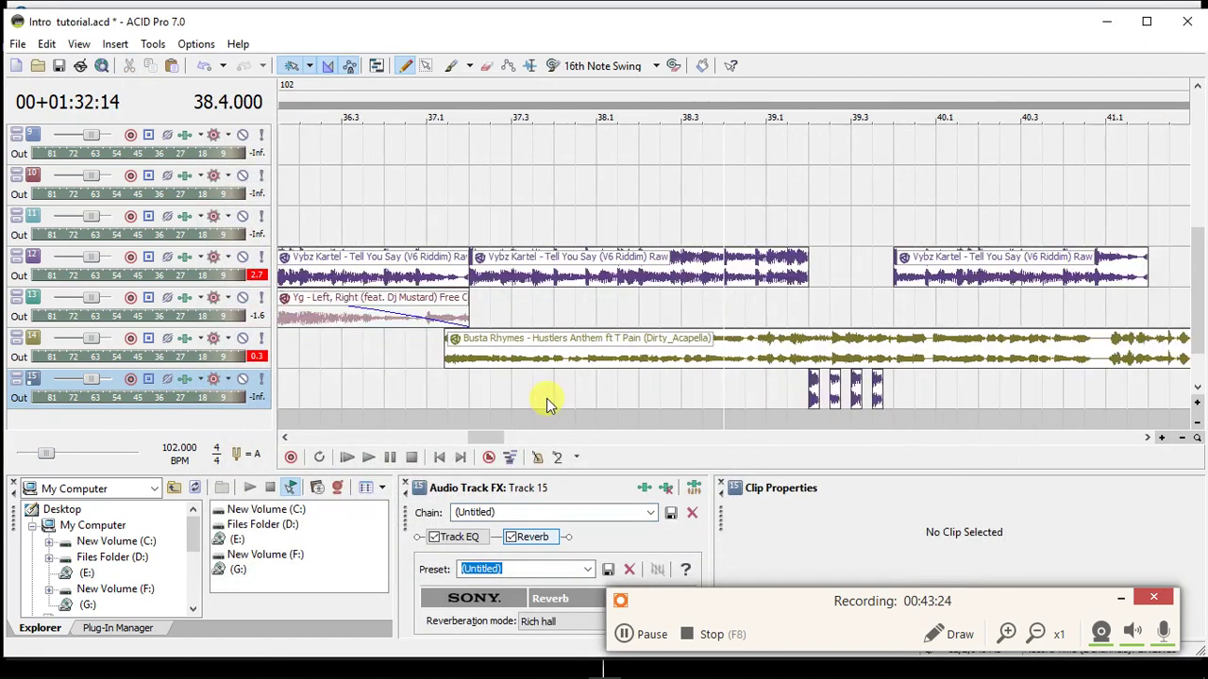
key("space")
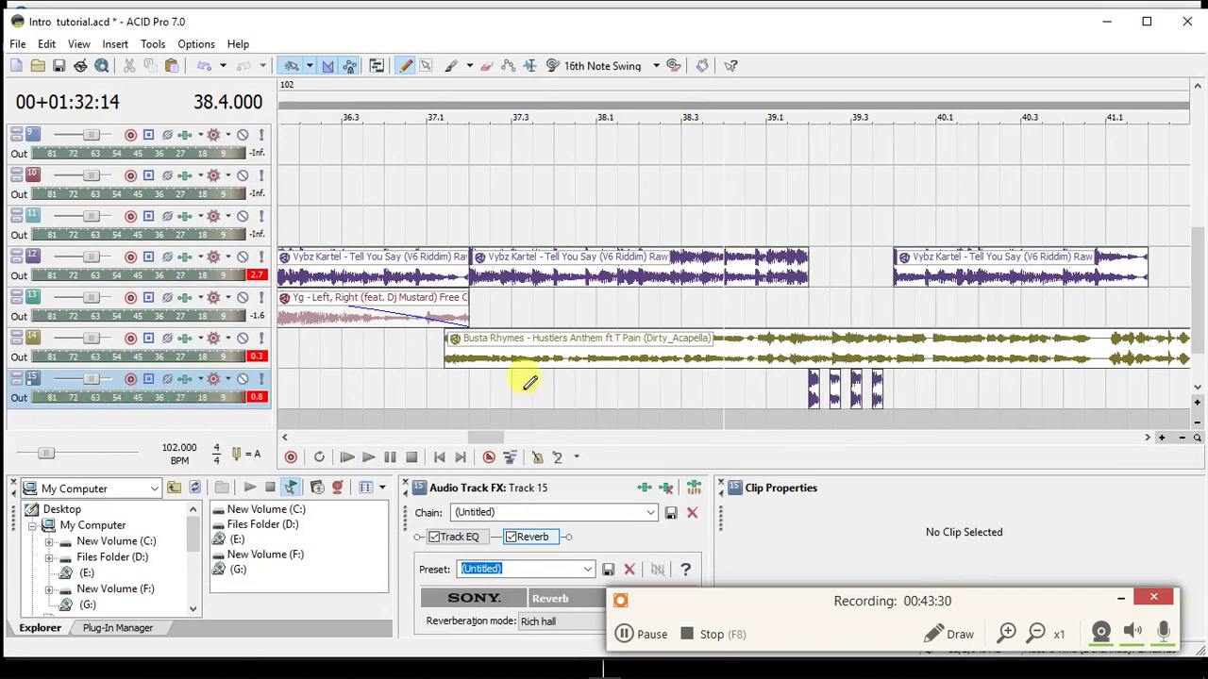
Set track 15's Reverb preset to Metal tank and play the chops from 39.1.000.
left_click(588, 570)
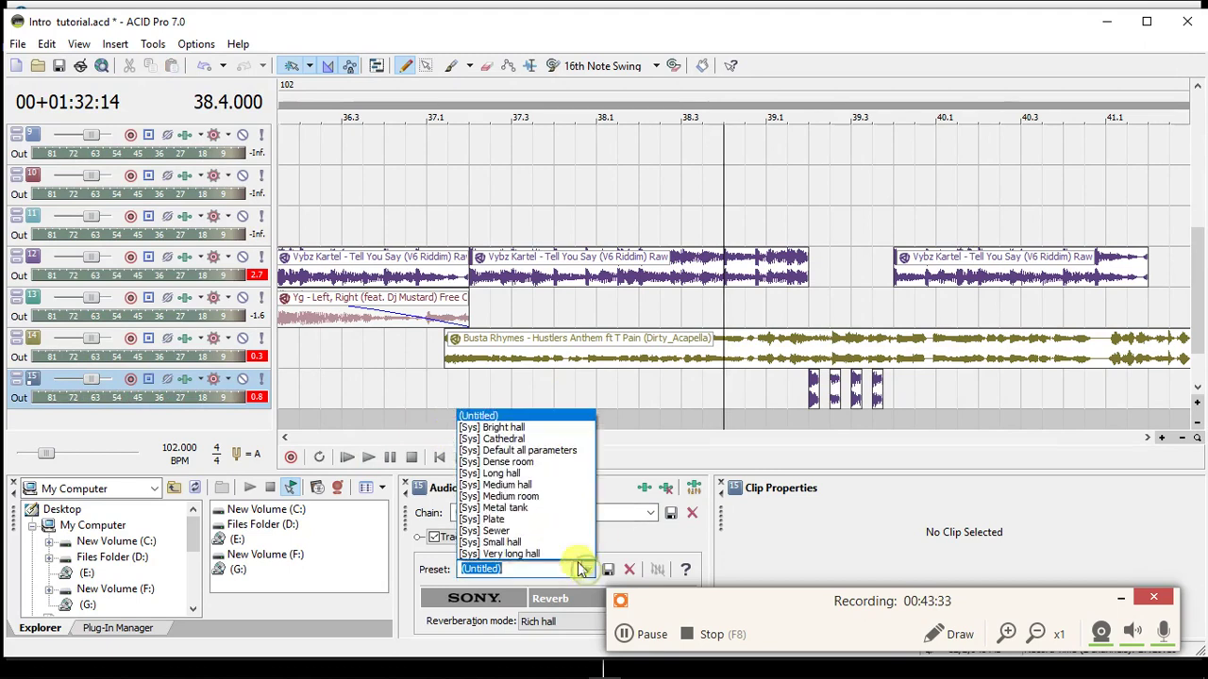
left_click(507, 510)
key("space")
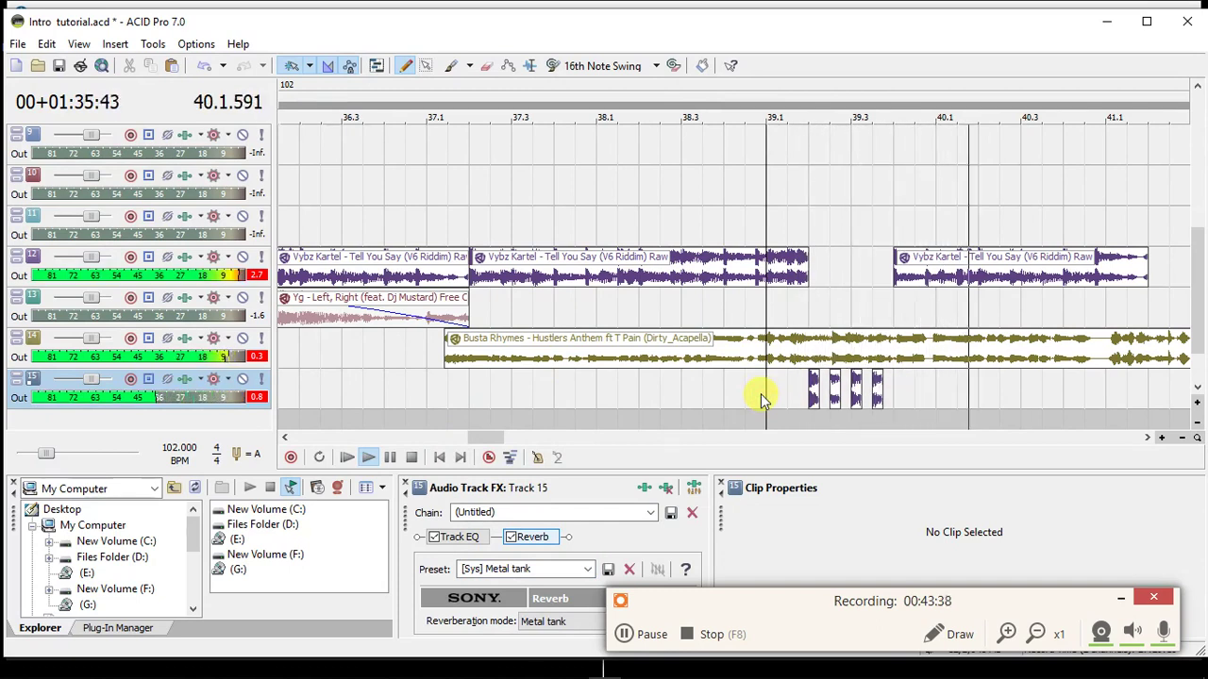
key("space")
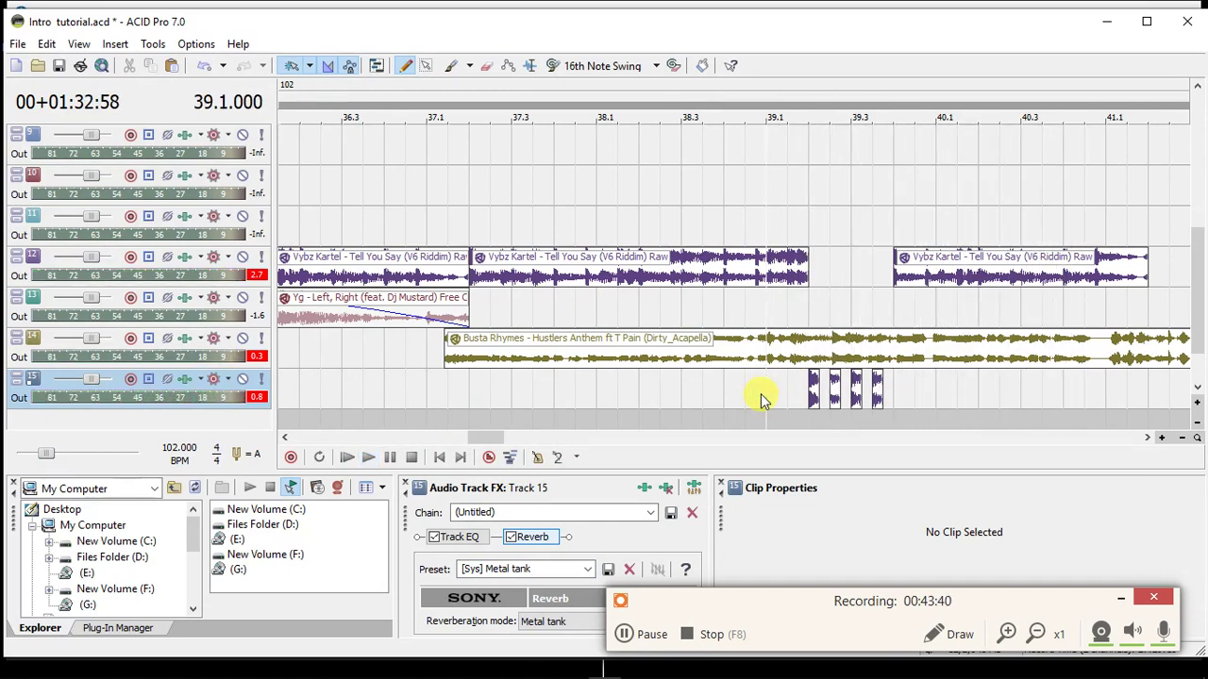
Cut off the Hustlers Anthem acapella at 41.1.000 and extend the last Tell You Say event past 42.3.
left_click(1102, 357)
key("s")
key("Delete")
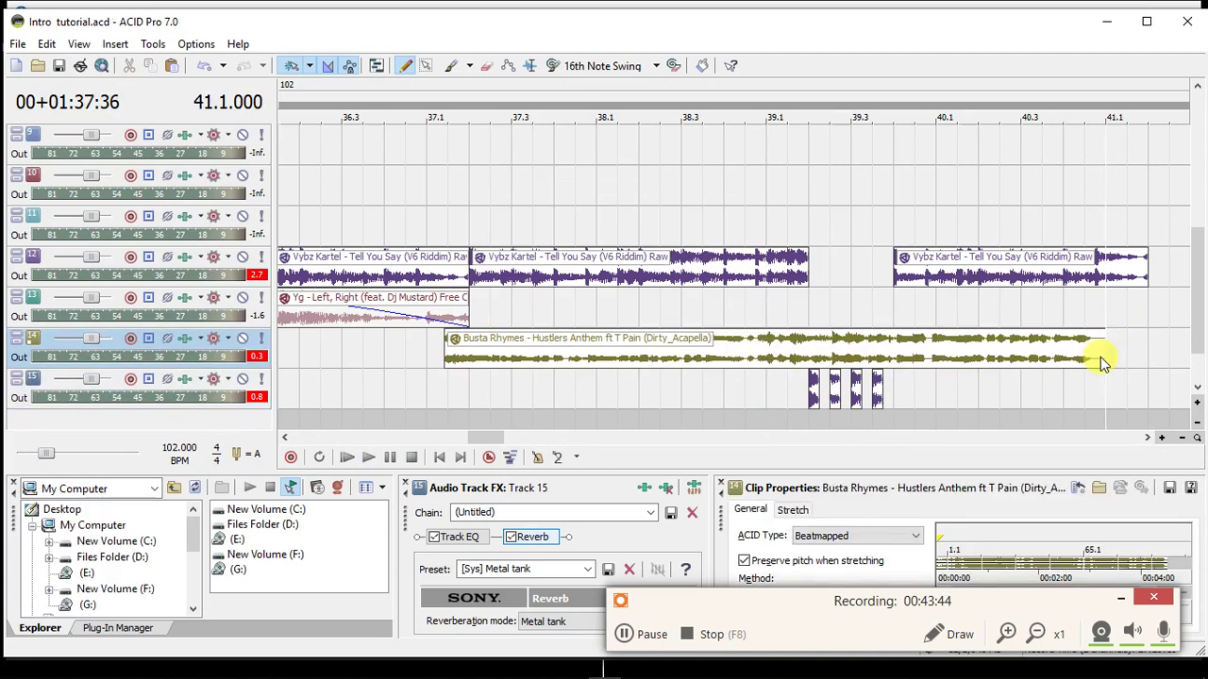
left_click_drag(1146, 268, 952, 275)
Split the extended Tell You Say event at 41.2.000 and 41.2.048, copy the slice between them, and undo the splits.
left_click(952, 276)
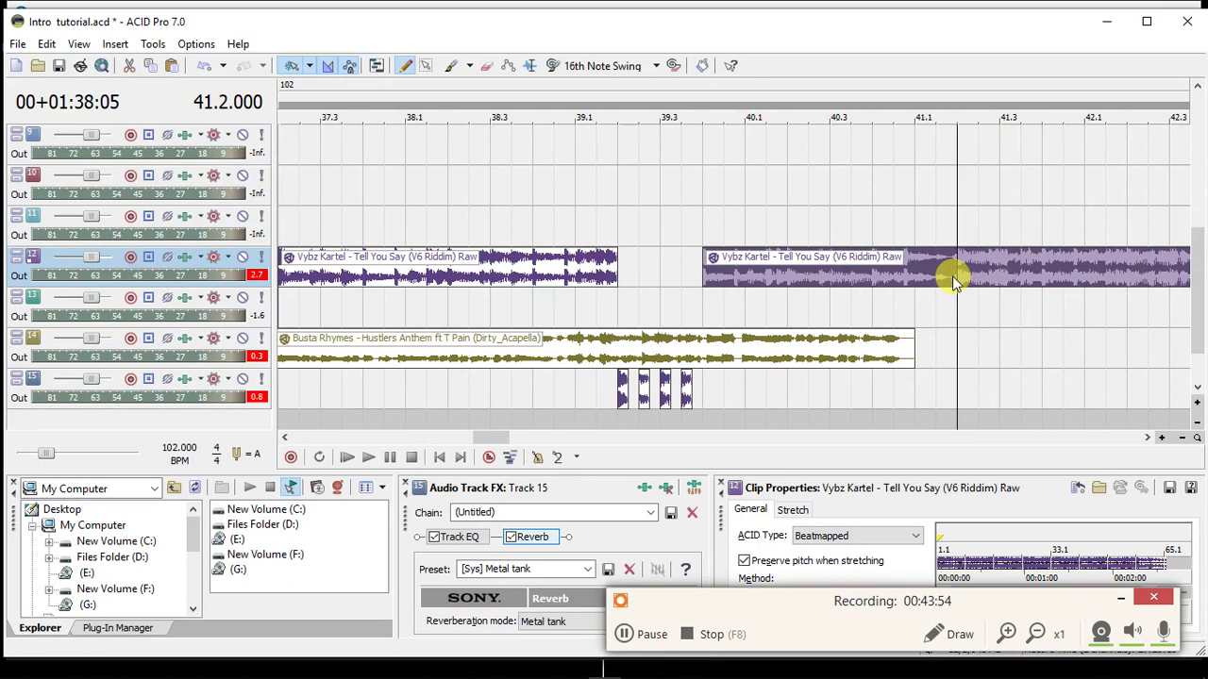
key("s")
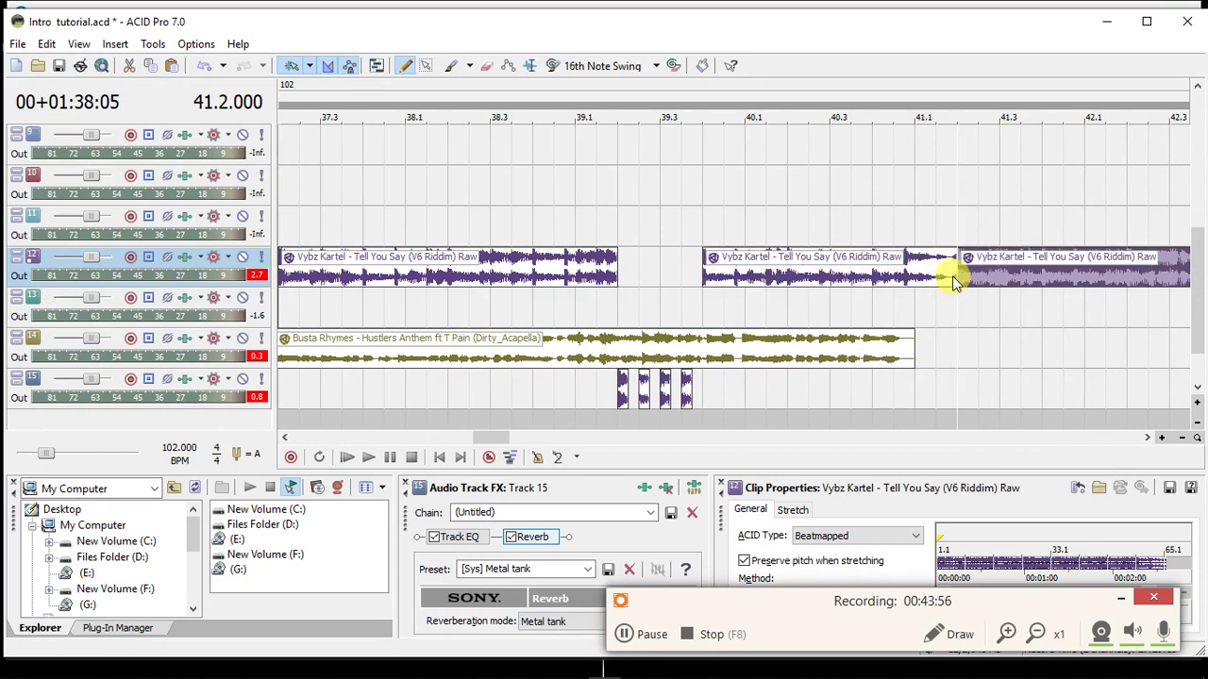
scroll(952, 276, "up", 4)
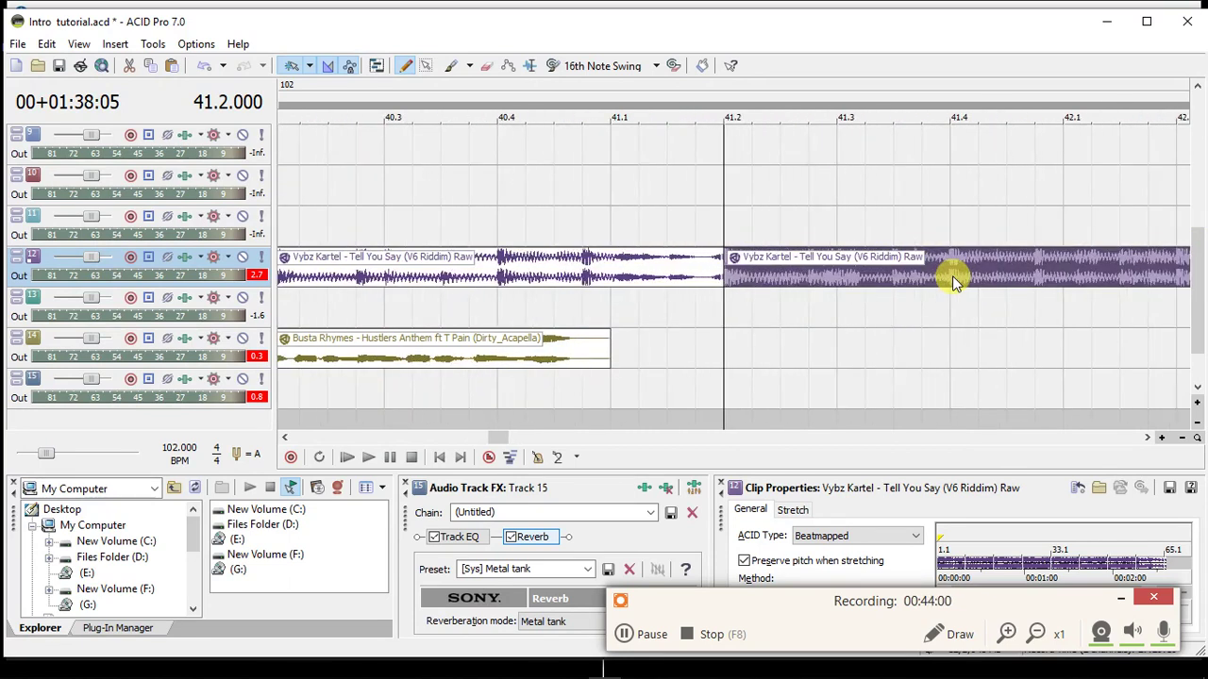
scroll(952, 275, "up", 2)
scroll(952, 275, "up", 1)
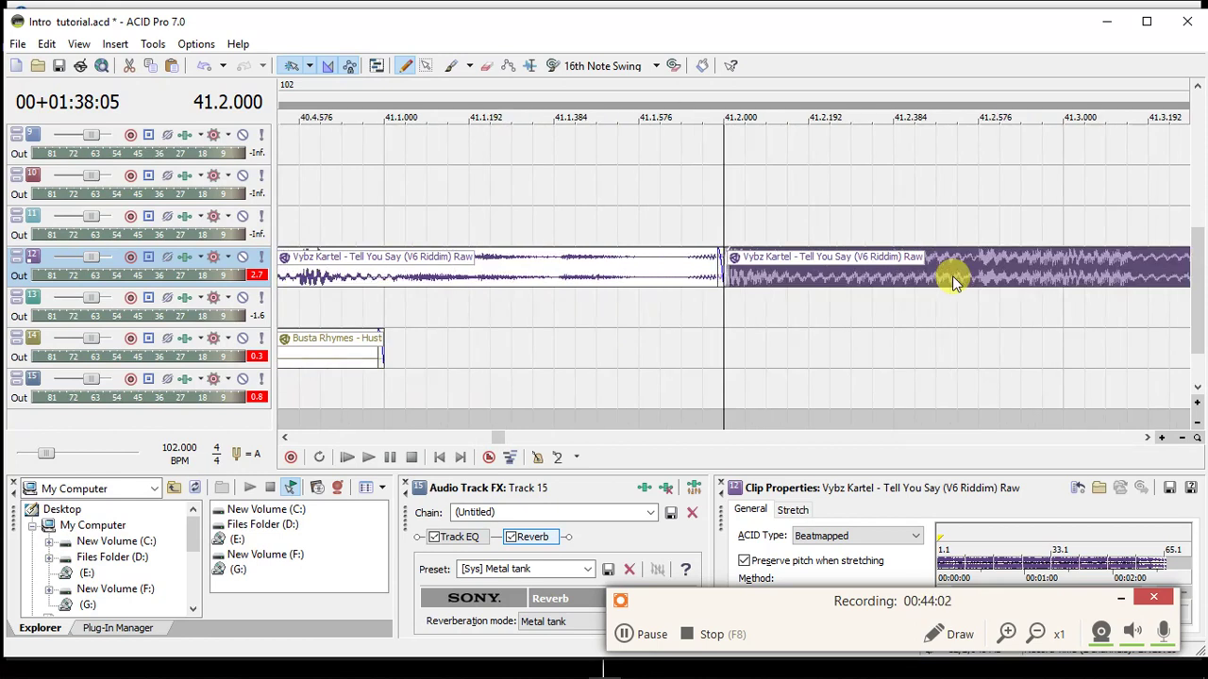
left_click_drag(744, 280, 735, 280)
key("ctrl+z")
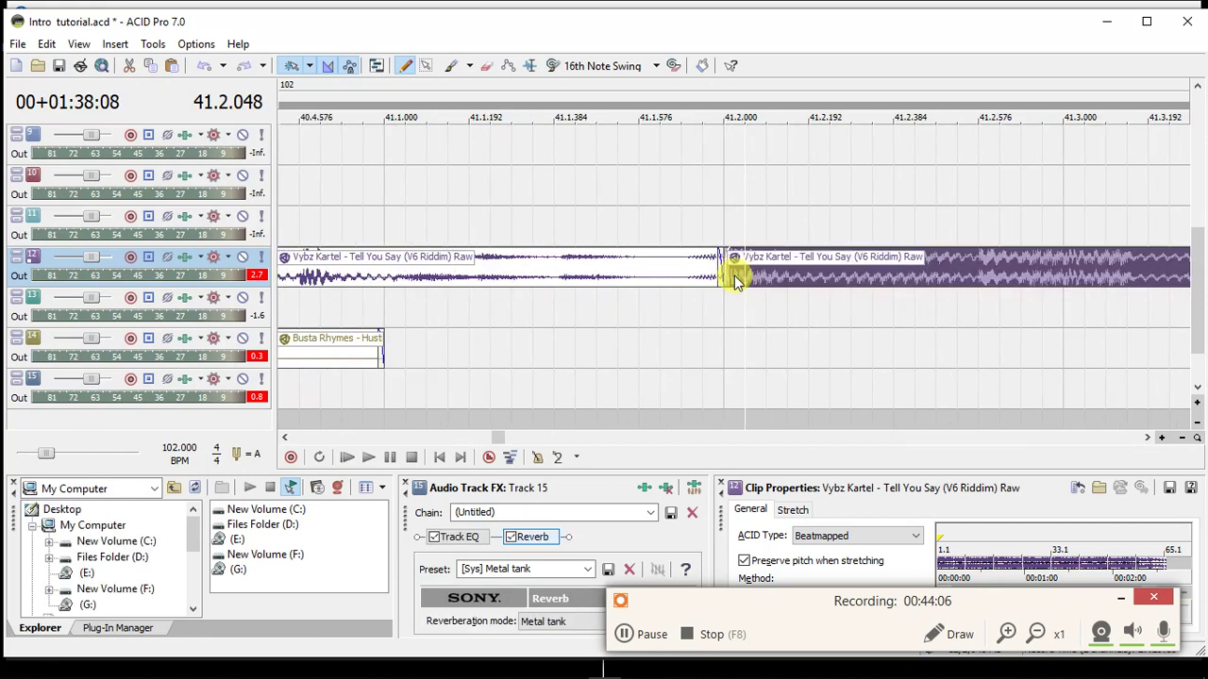
key("ctrl+z")
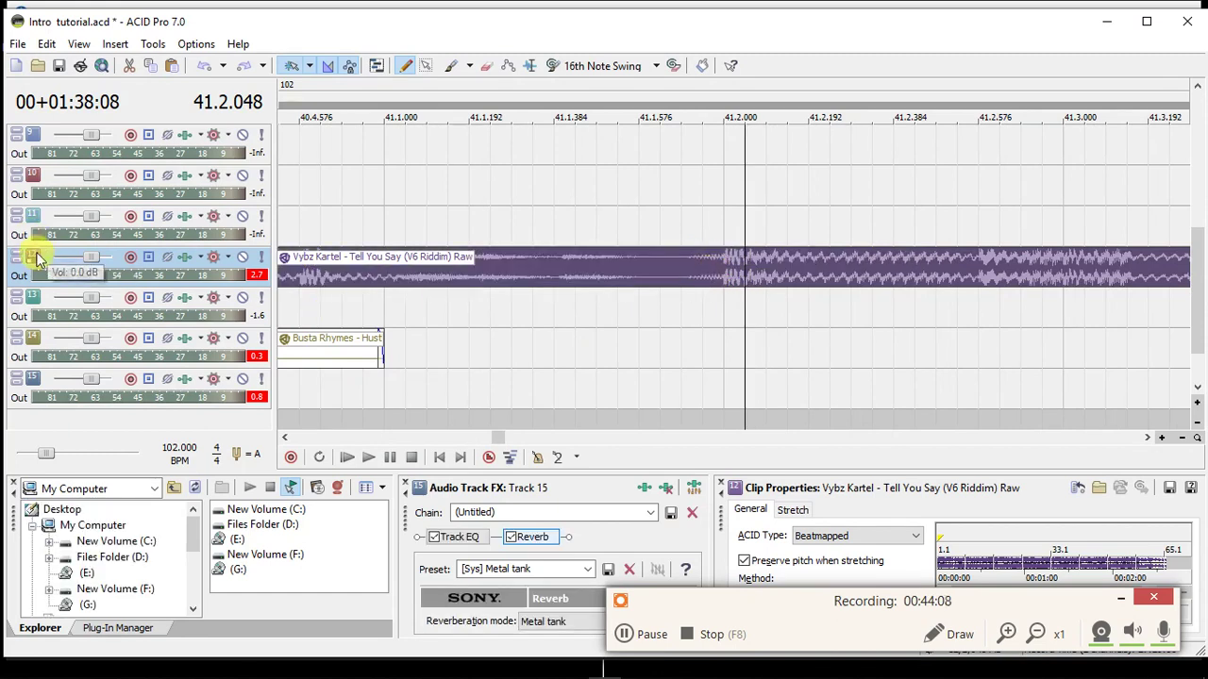
Move the Tell You Say track to the end of the track list and insert a new audio track 16 below it.
left_click_drag(52, 407, 52, 411)
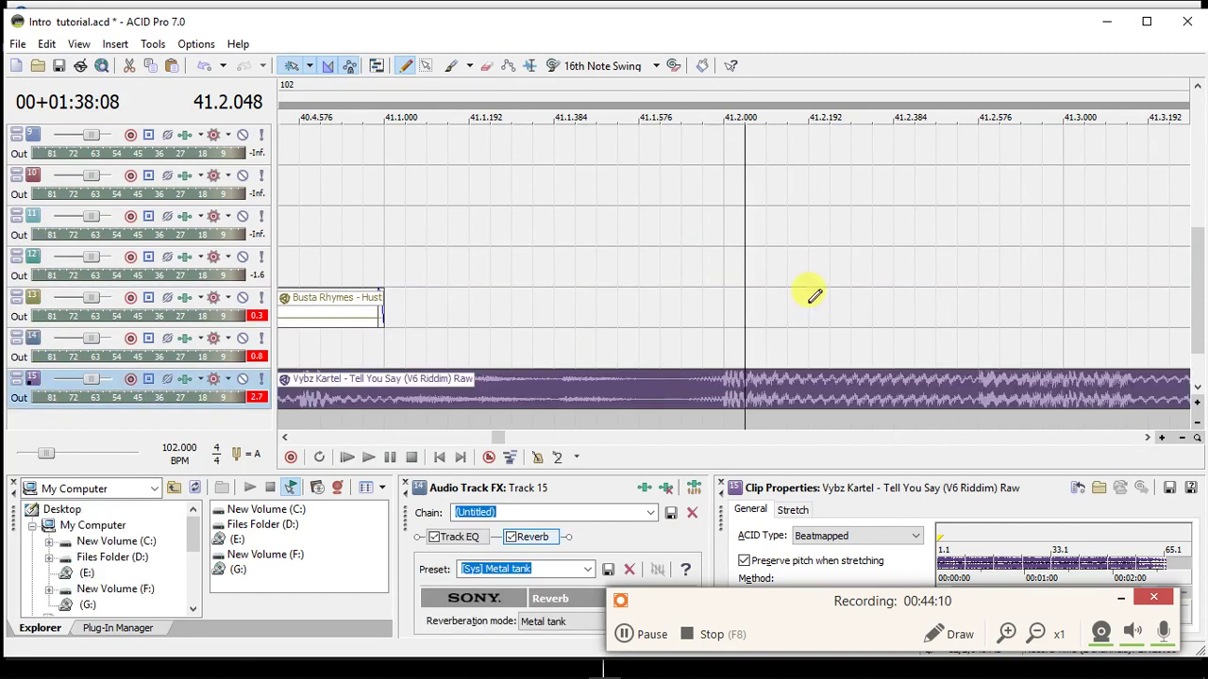
scroll(1203, 298, "down", 1)
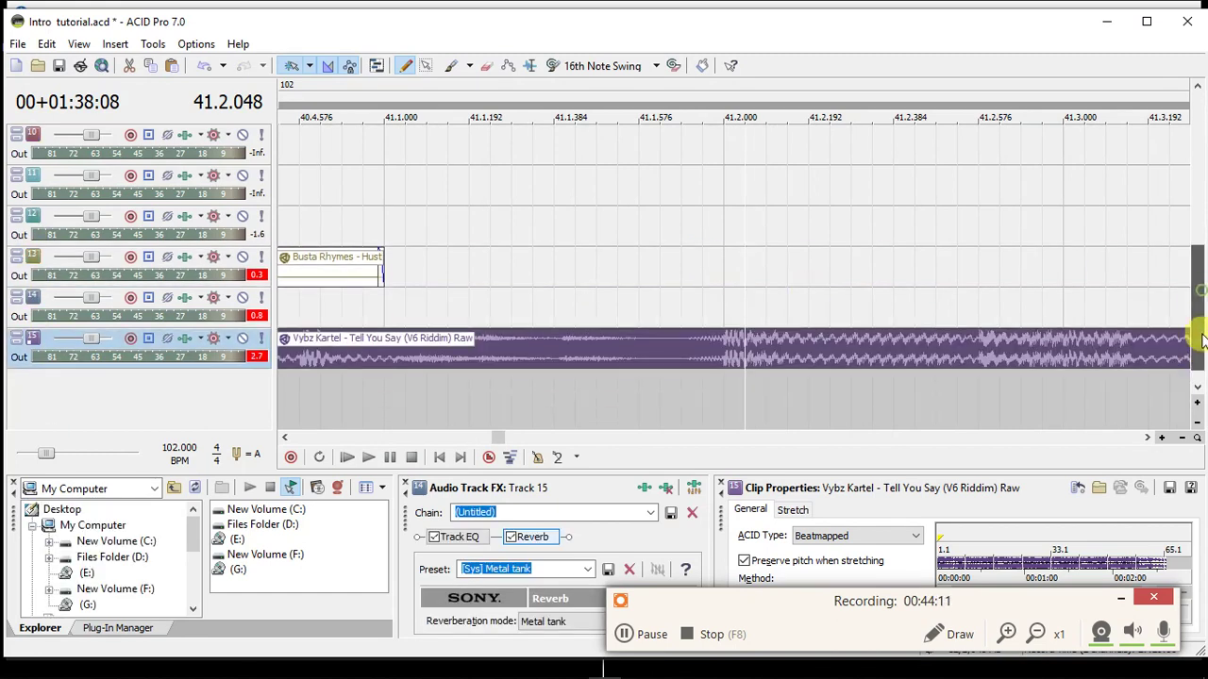
right_click(765, 397)
left_click(816, 423)
Paste the copied Tell You Say slice at 41.1.000 on track 16 and repeat it at 41.1.192, 41.1.384 and 41.1.576.
left_click(725, 371)
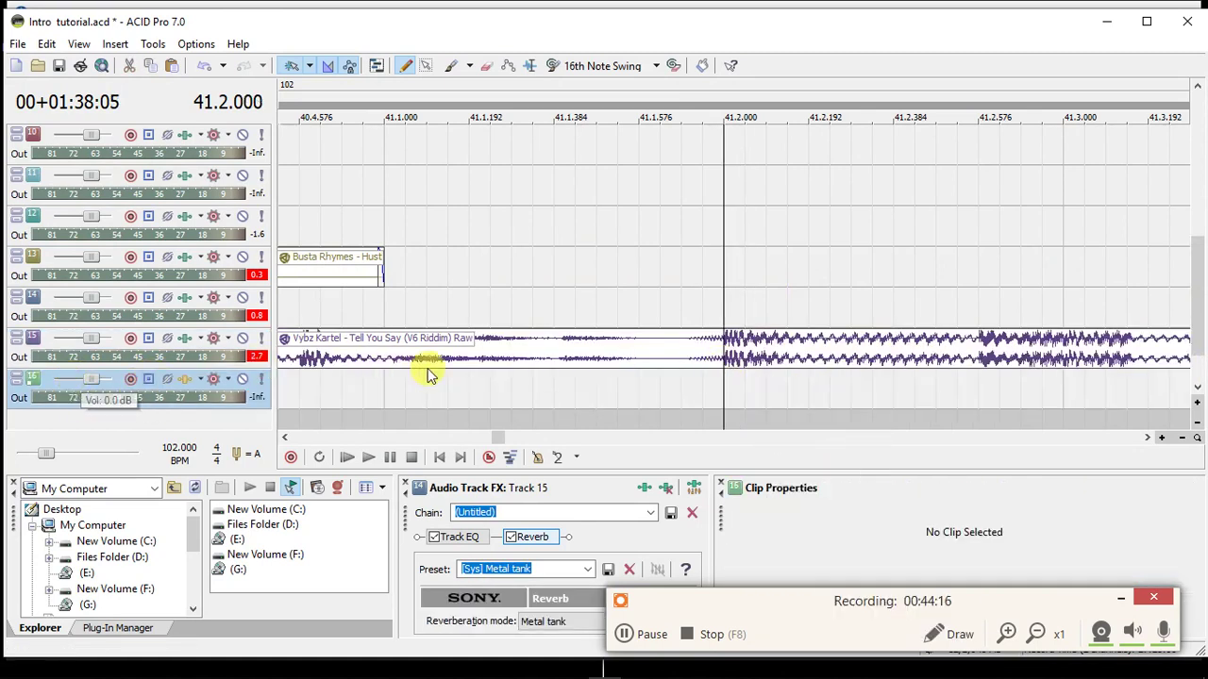
left_click(384, 377)
left_click(387, 378)
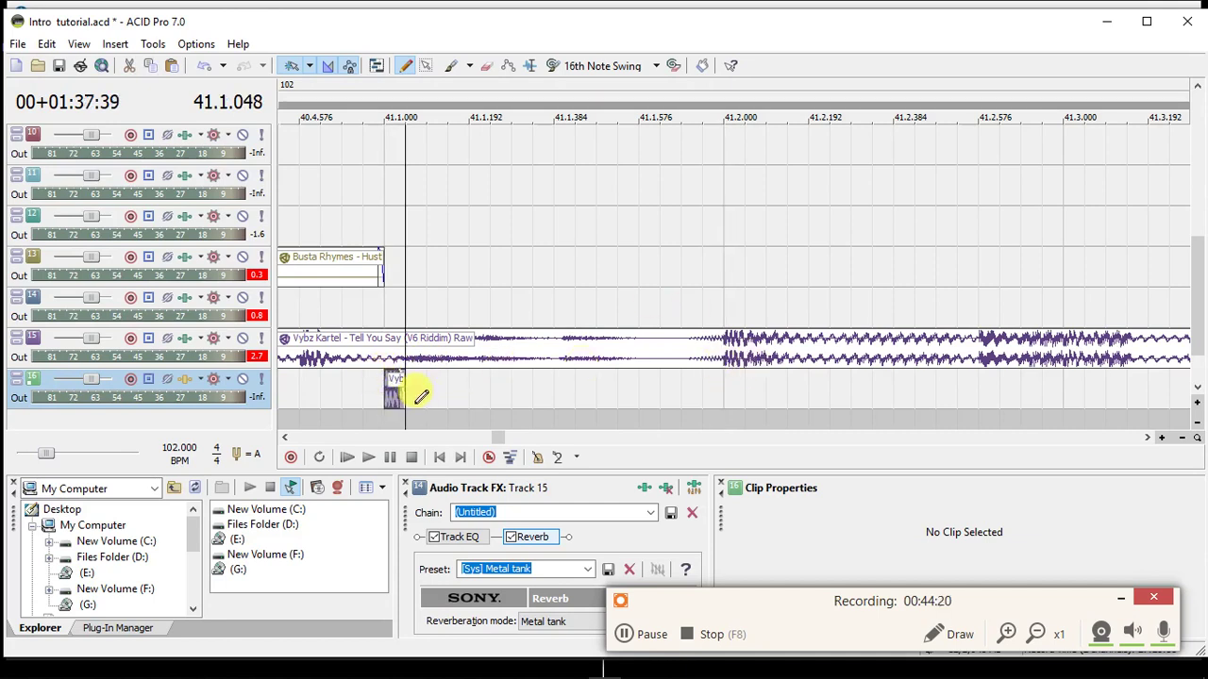
left_click_drag(391, 389, 481, 404)
left_click_drag(561, 398, 560, 397)
left_click(647, 396)
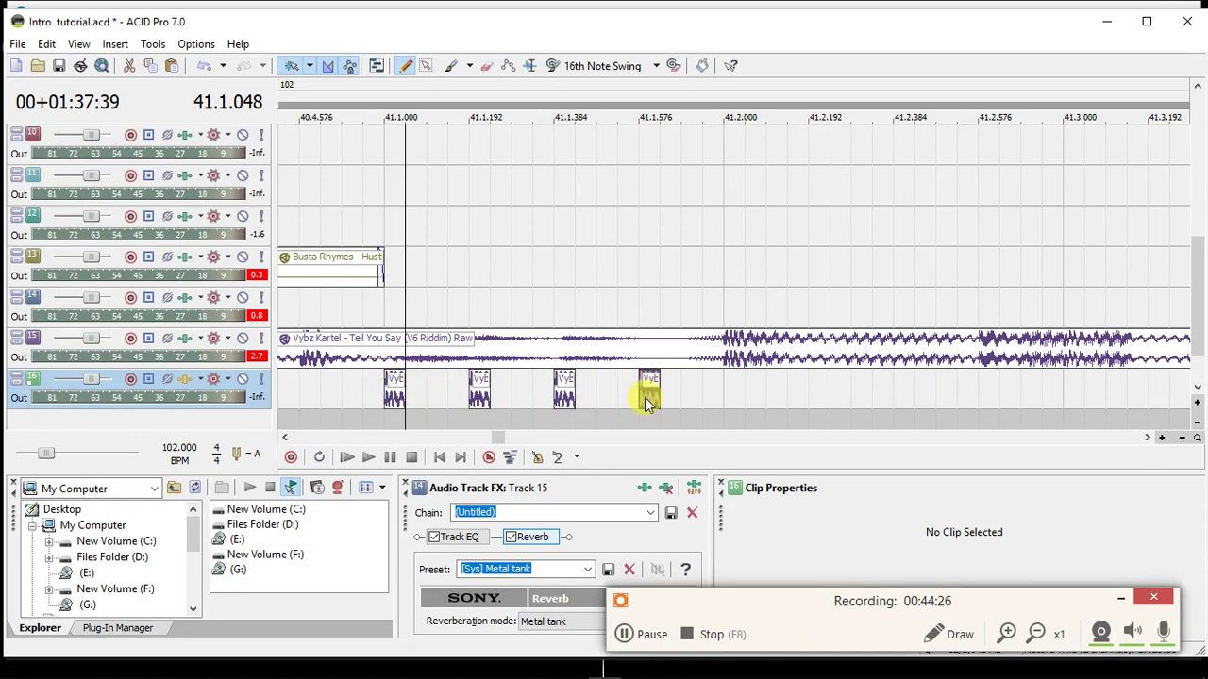
Copy the four Tell You Say slices on track 16 back to start at 40.4.000 and again at 40.3.000.
left_click(394, 394)
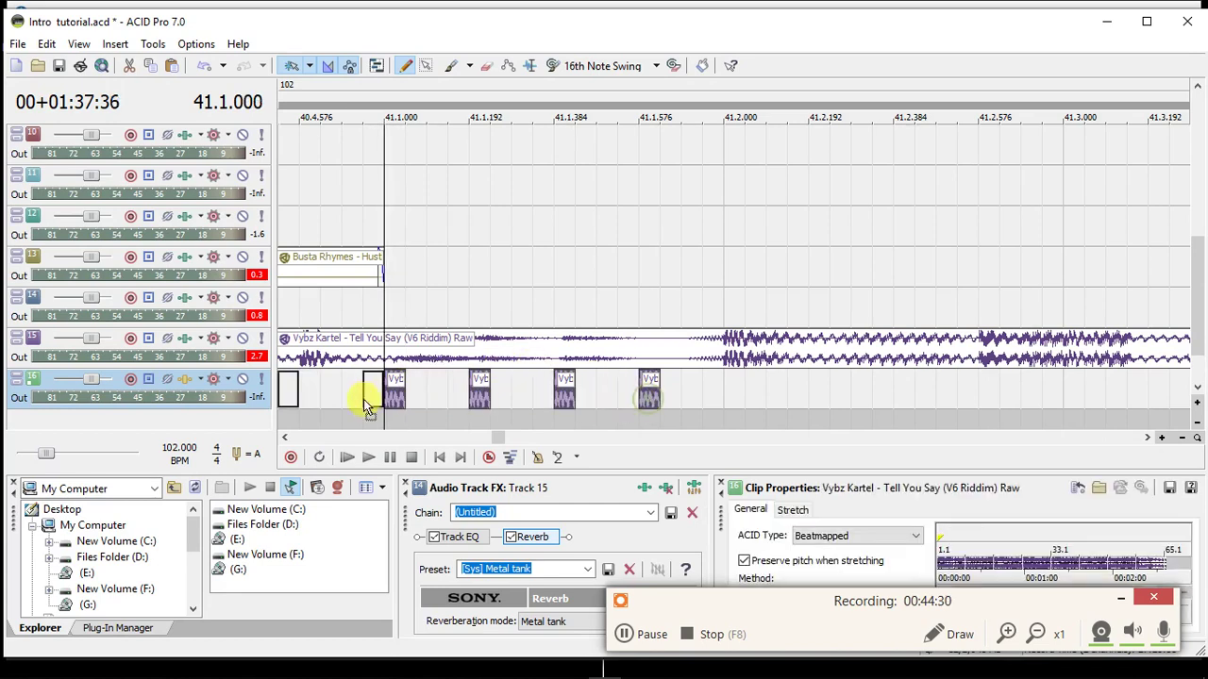
scroll(210, 404, "left", 3)
left_click(512, 385)
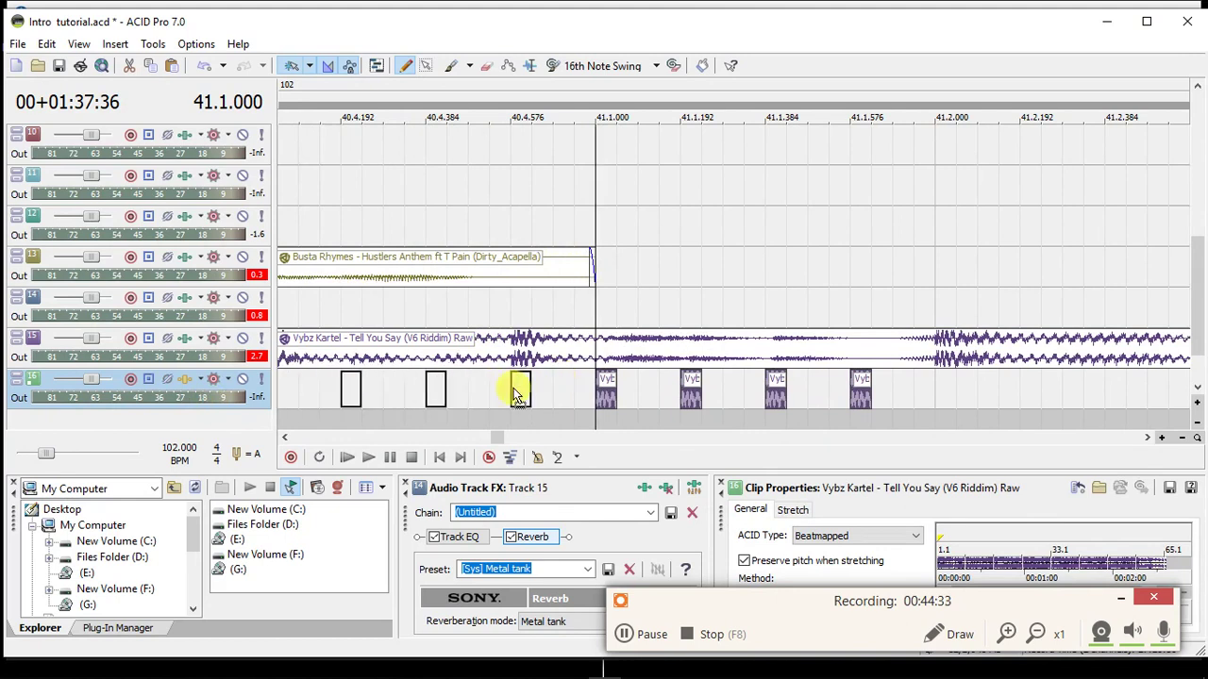
left_click(285, 438)
left_click_drag(712, 397, 377, 398)
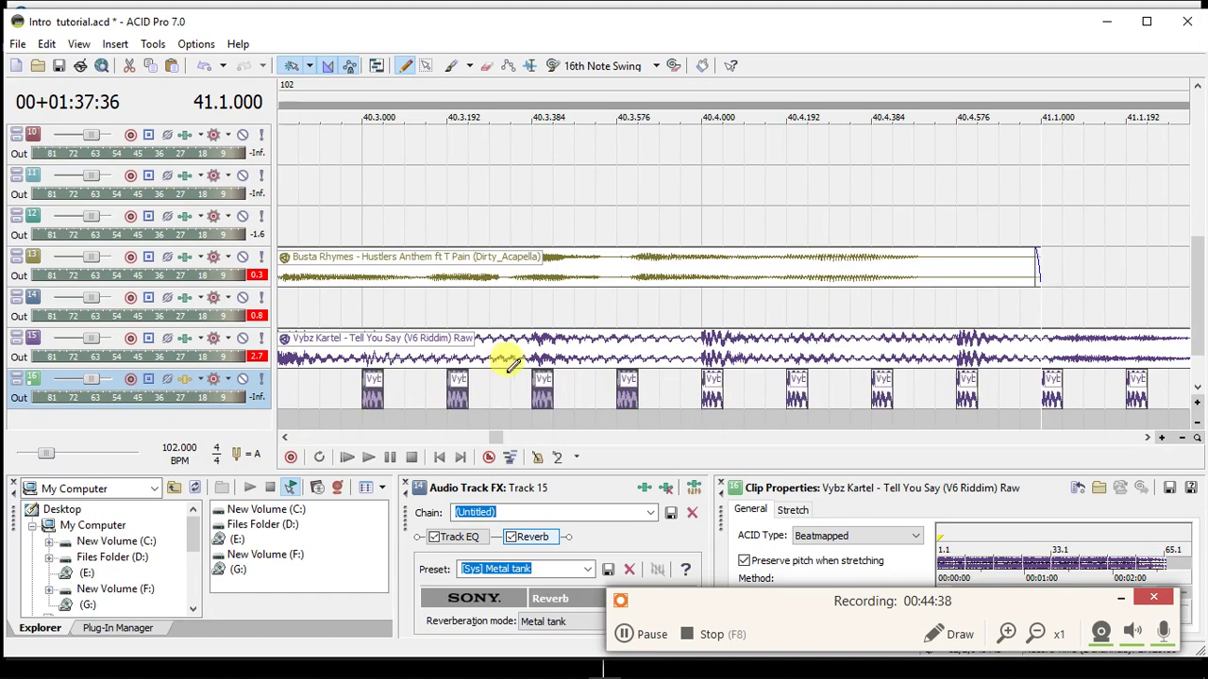
Copy the 40.3.000 slice to 40.3.096 and lengthen the slices at 40.3.384 and 40.4.000, replacing the short slices that follow them.
left_click(488, 389)
left_click(373, 387)
left_click(413, 389)
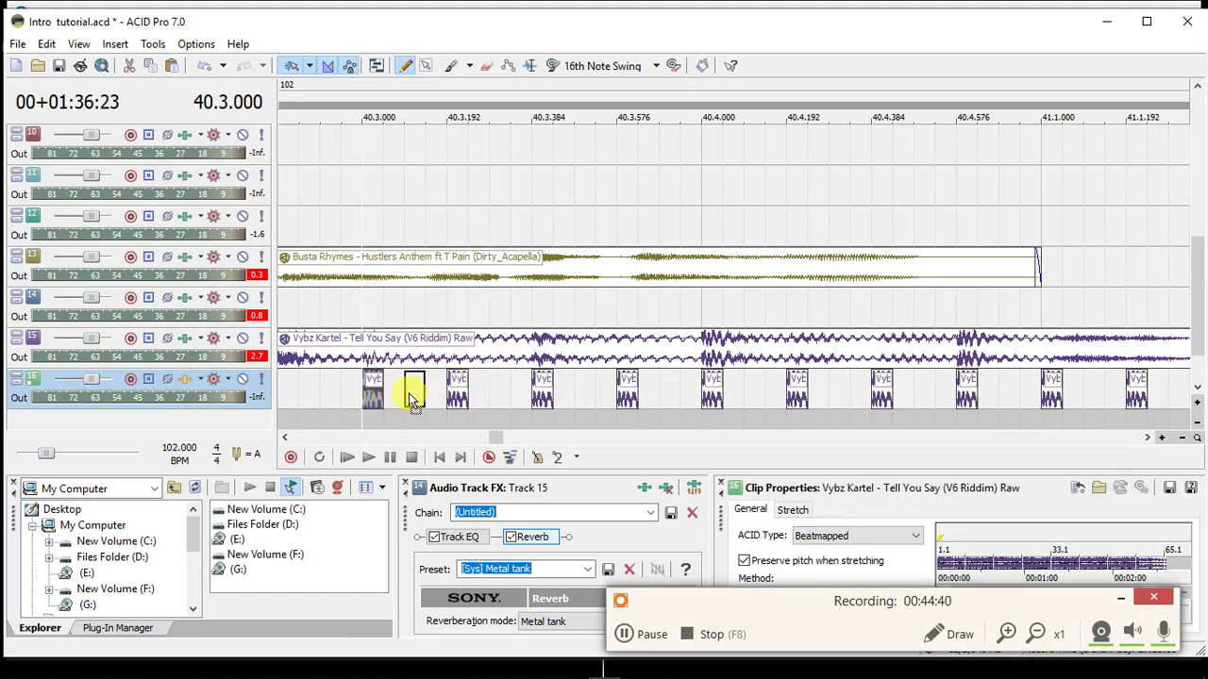
left_click_drag(549, 401, 630, 400)
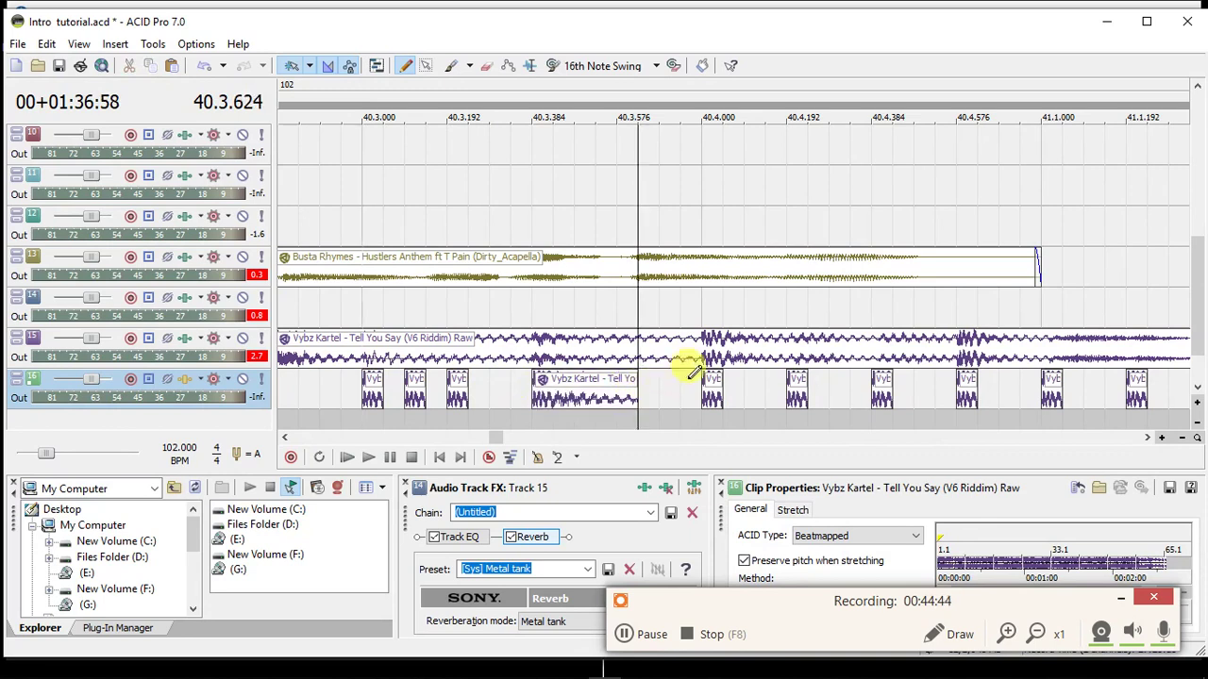
left_click_drag(719, 400, 798, 400)
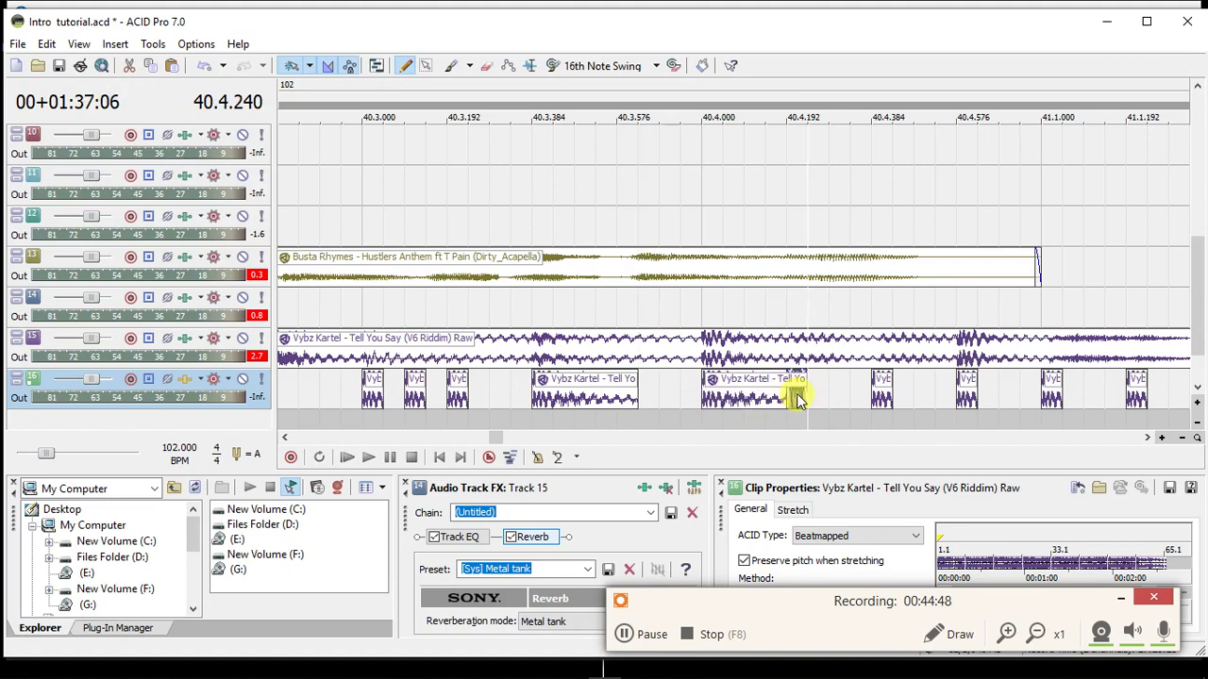
Copy the slice at 40.4.576 to 40.4.672 and lengthen the slice at 41.1.384 to about 41.1.528.
left_click_drag(972, 394, 1024, 403)
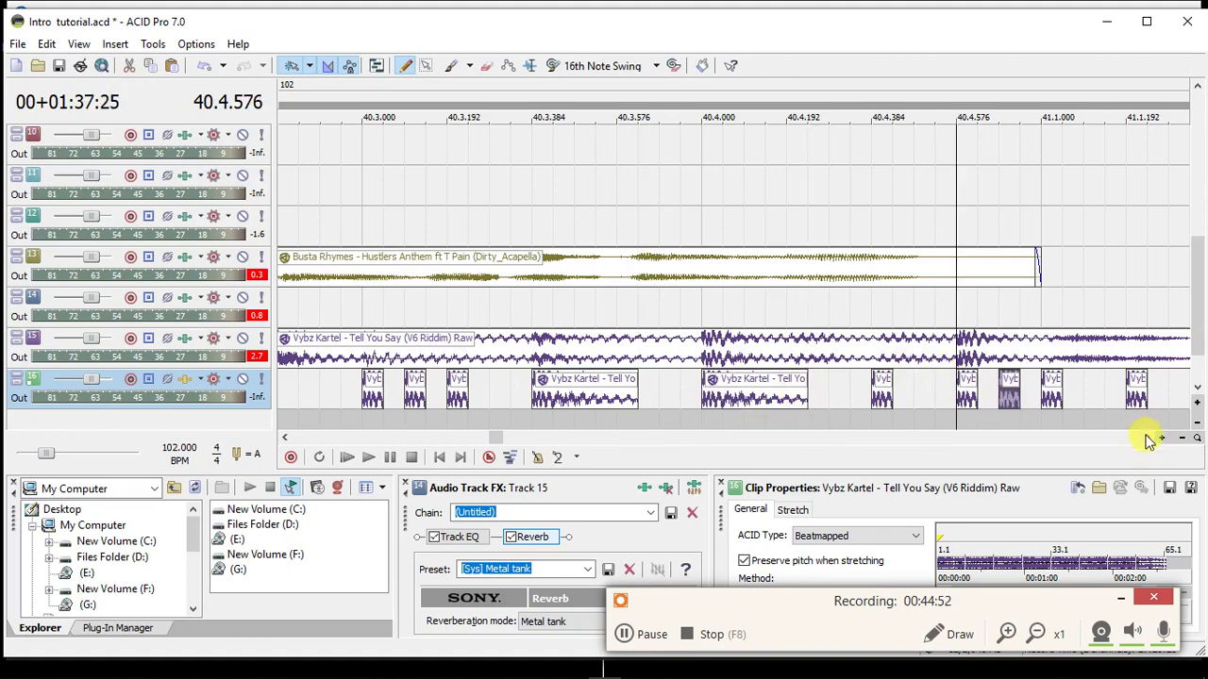
left_click(1147, 438)
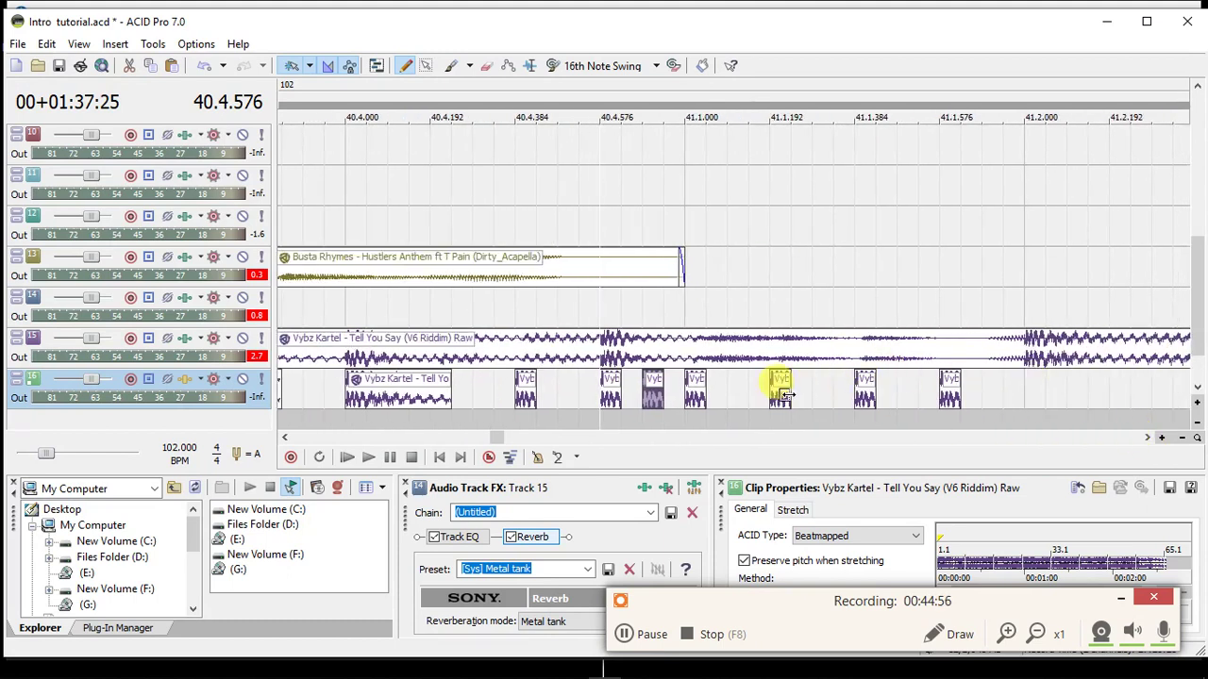
left_click_drag(875, 395, 910, 396)
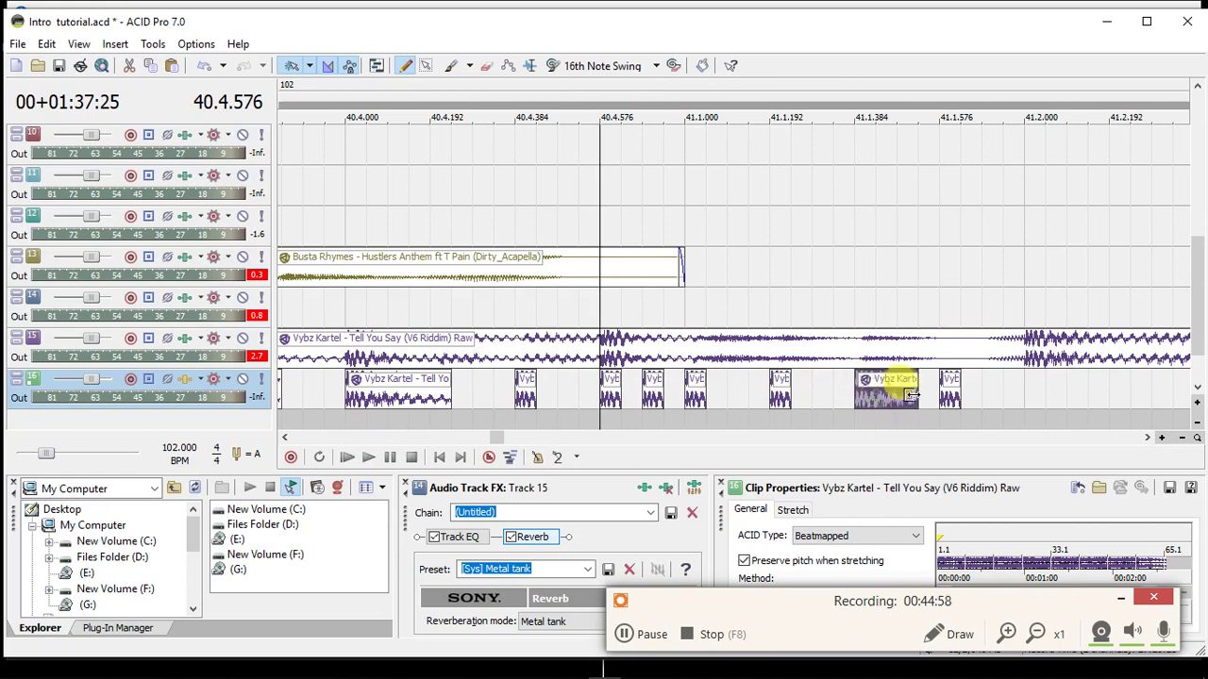
Play the Tell You Say stutter pattern from 40.2.192 to check its rhythm.
scroll(803, 350, "down", 1)
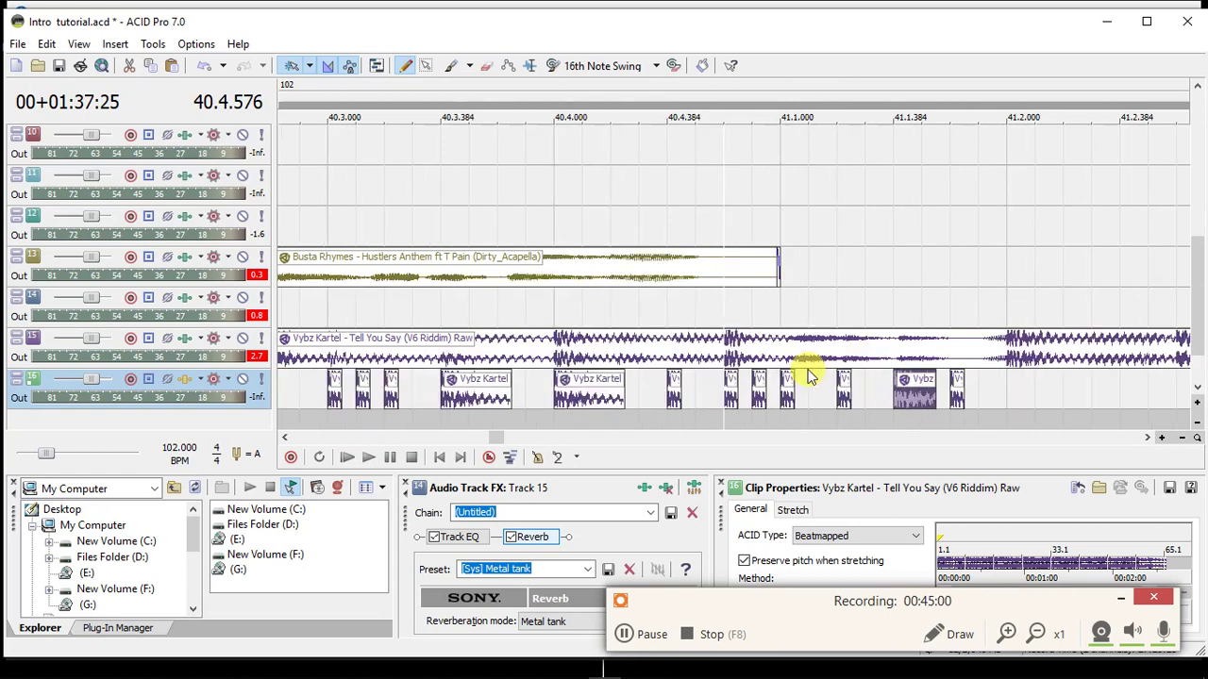
scroll(809, 375, "down", 1)
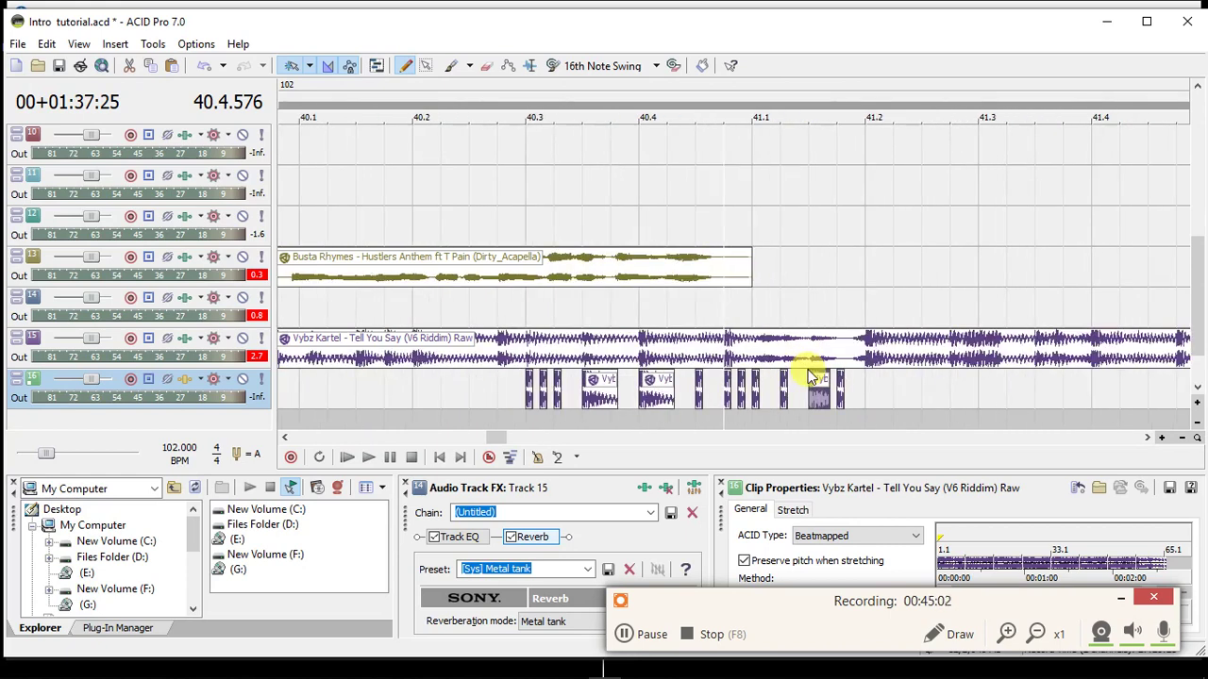
scroll(808, 375, "down", 1)
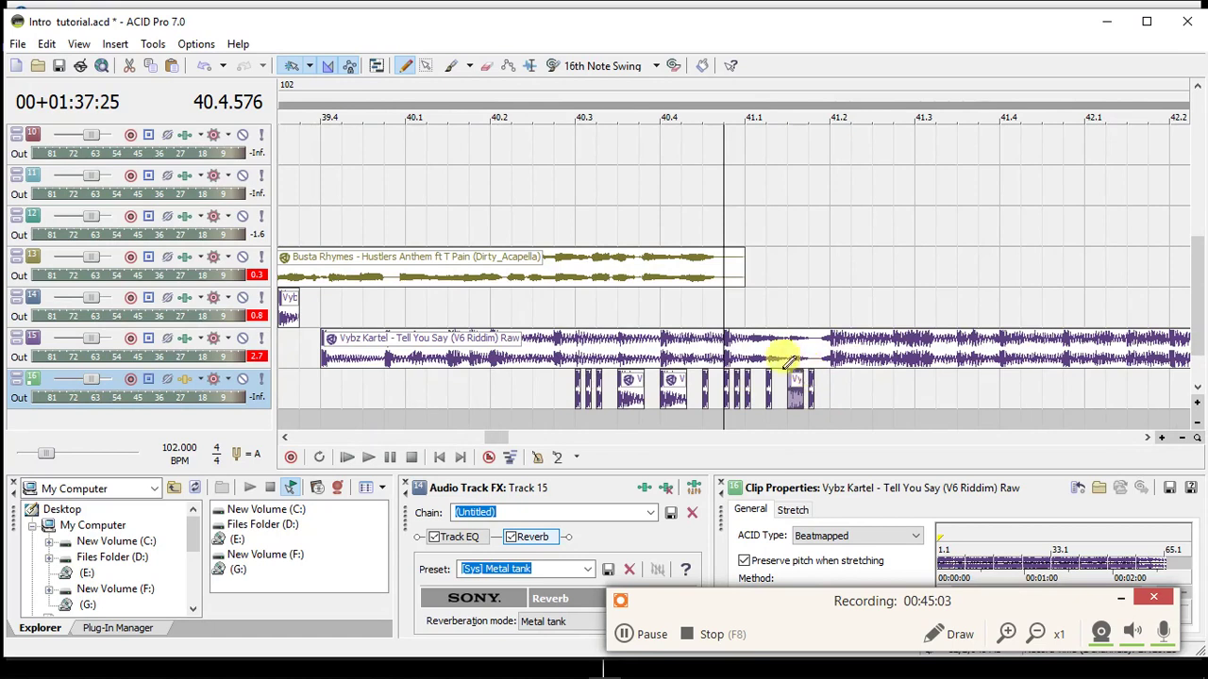
left_click(518, 391)
key("space")
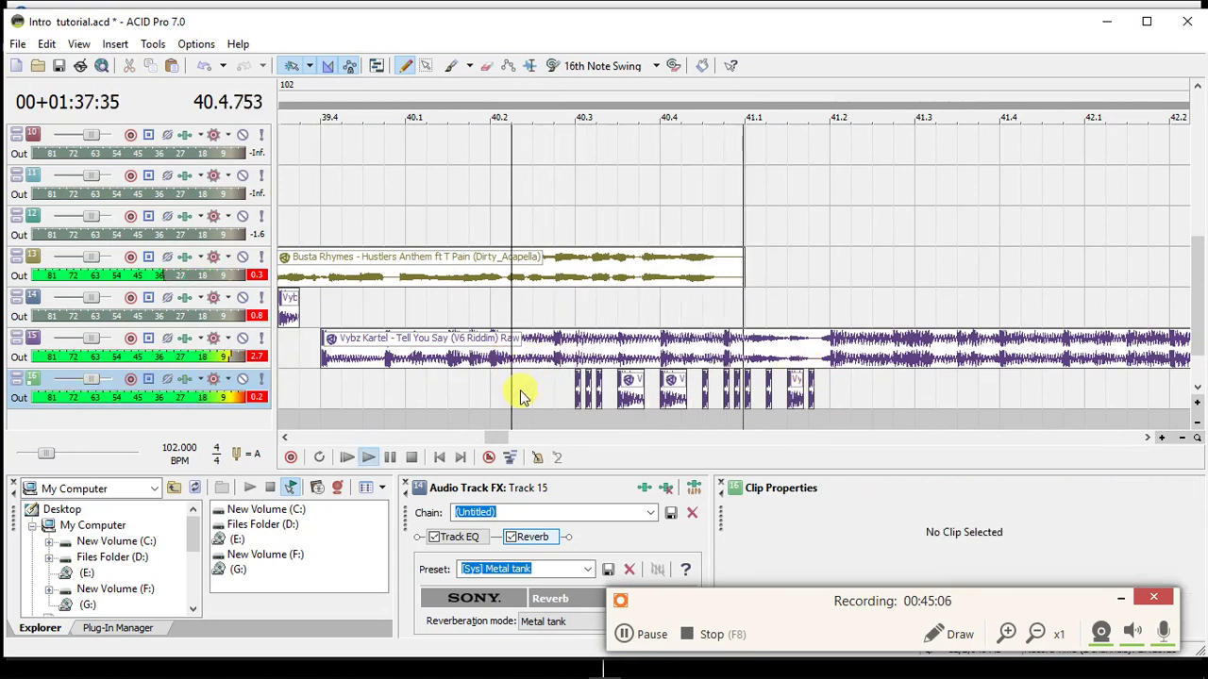
key("space")
key("space")
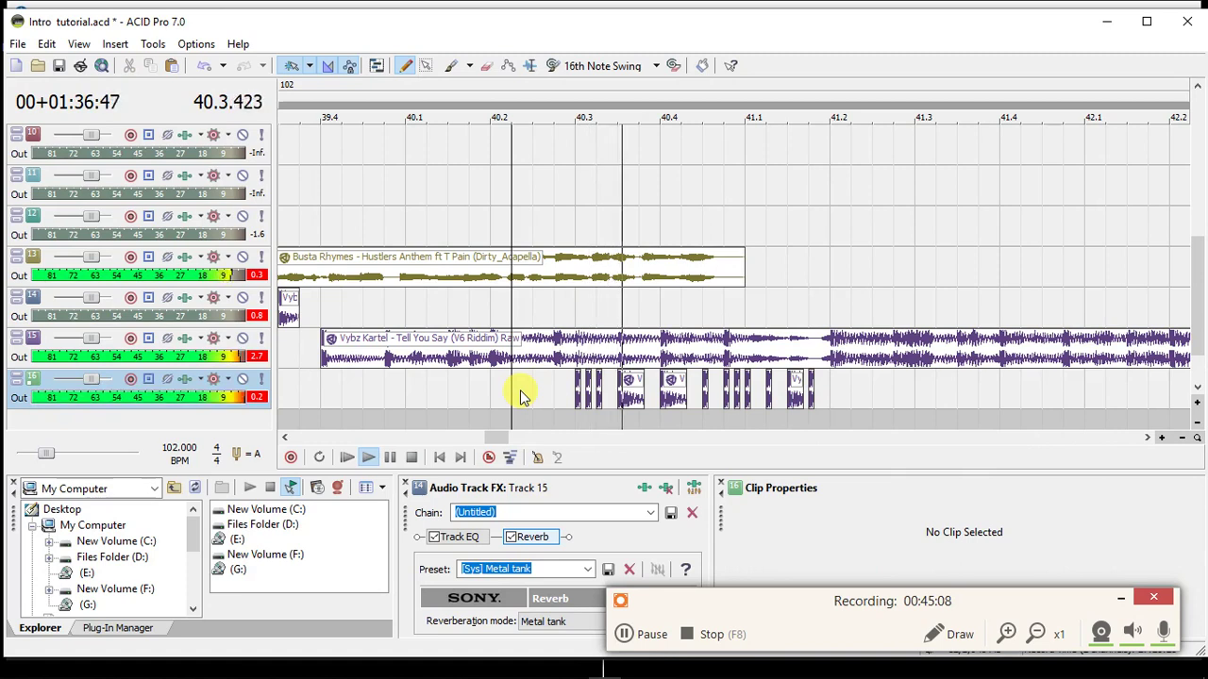
key("space")
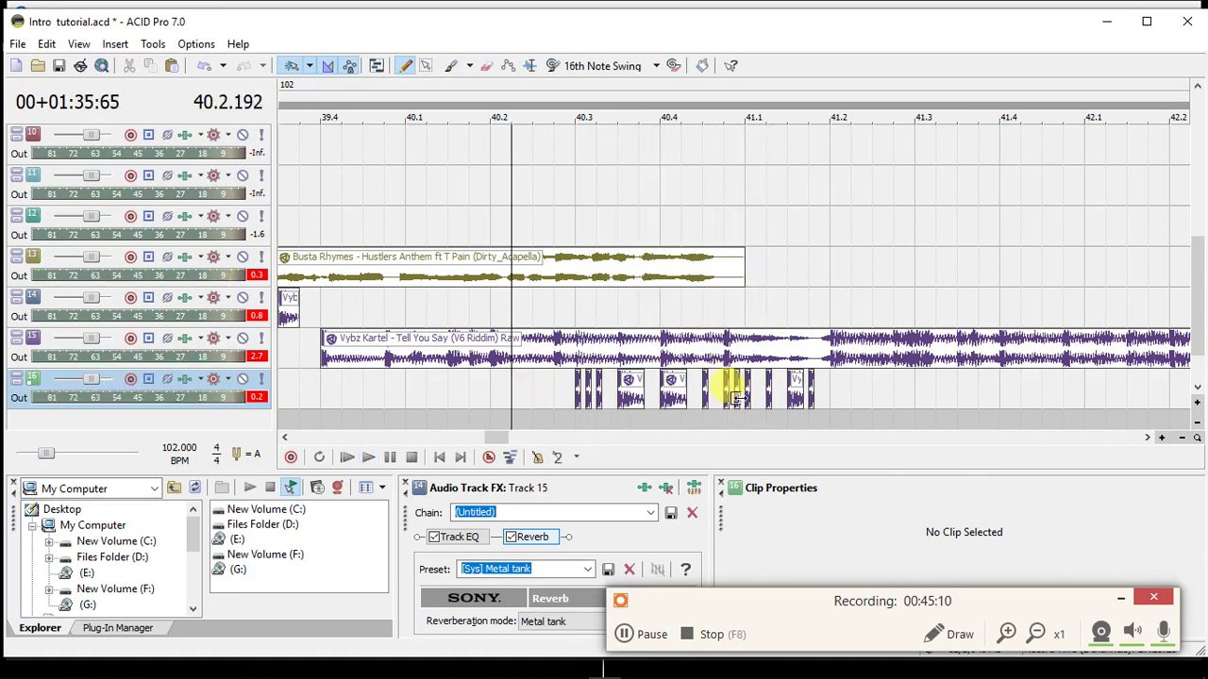
Delete the slice at 40.4.672 and lengthen the 41.1.000 slice to 41.1.240, removing the short slice at 41.1.192.
left_click(734, 395)
scroll(745, 401, "up", 4)
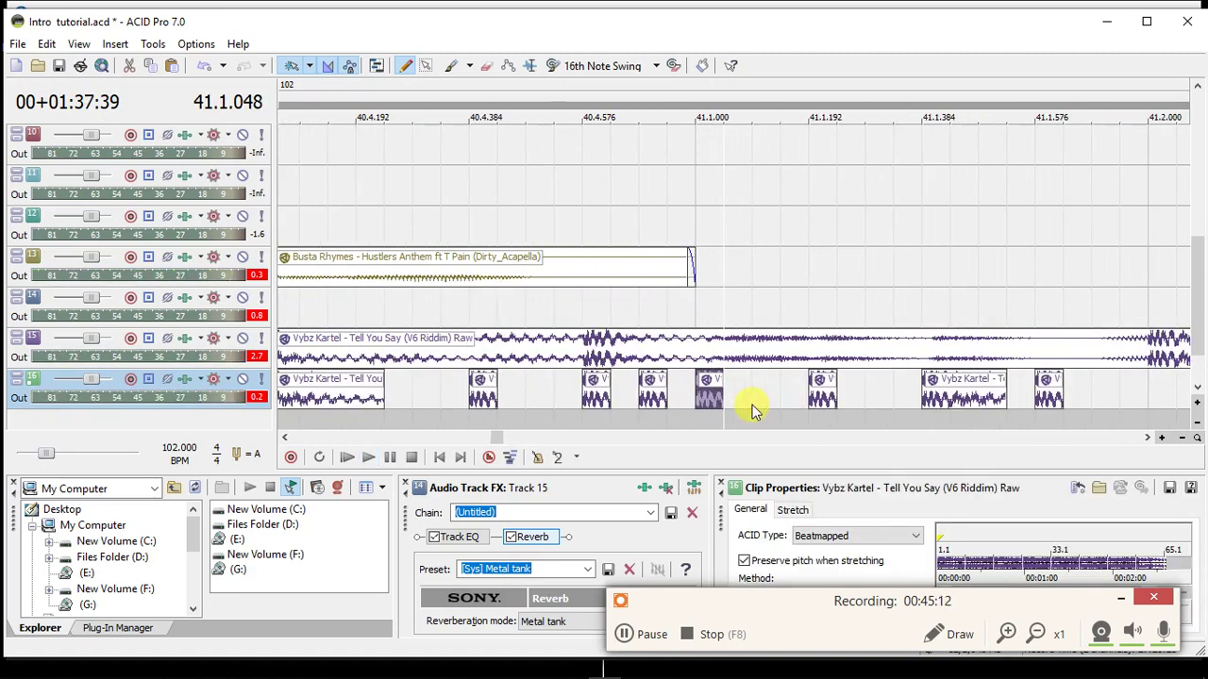
left_click(639, 401)
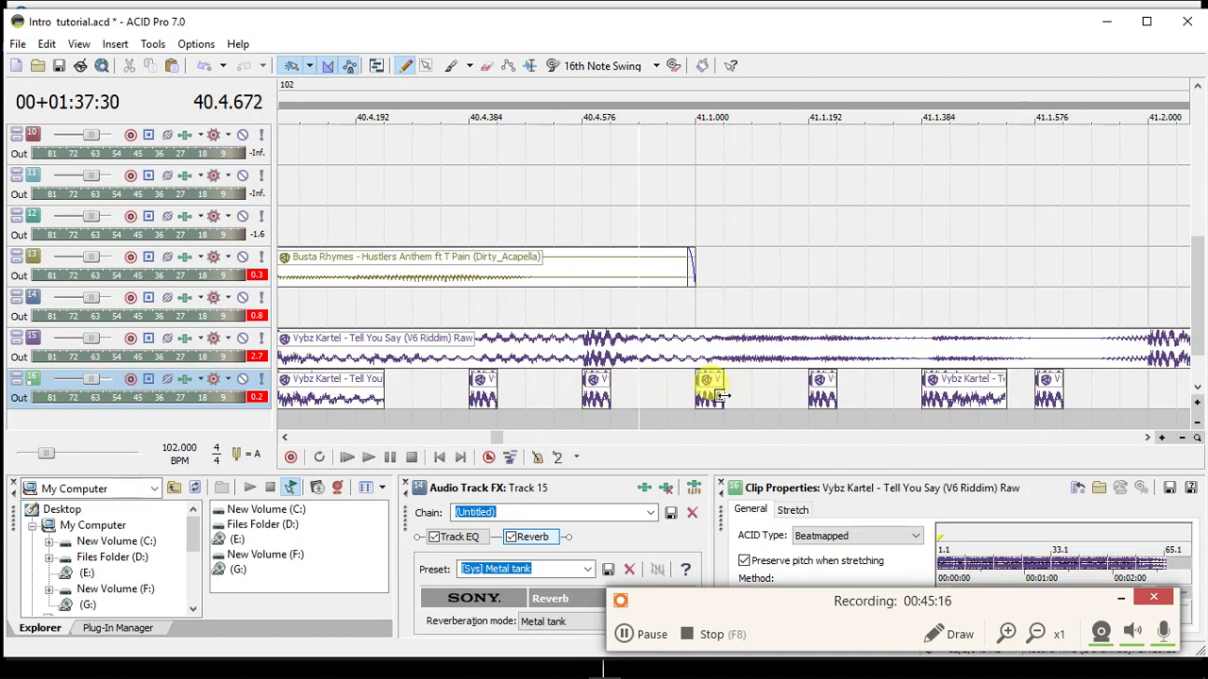
scroll(721, 398, "down", 1)
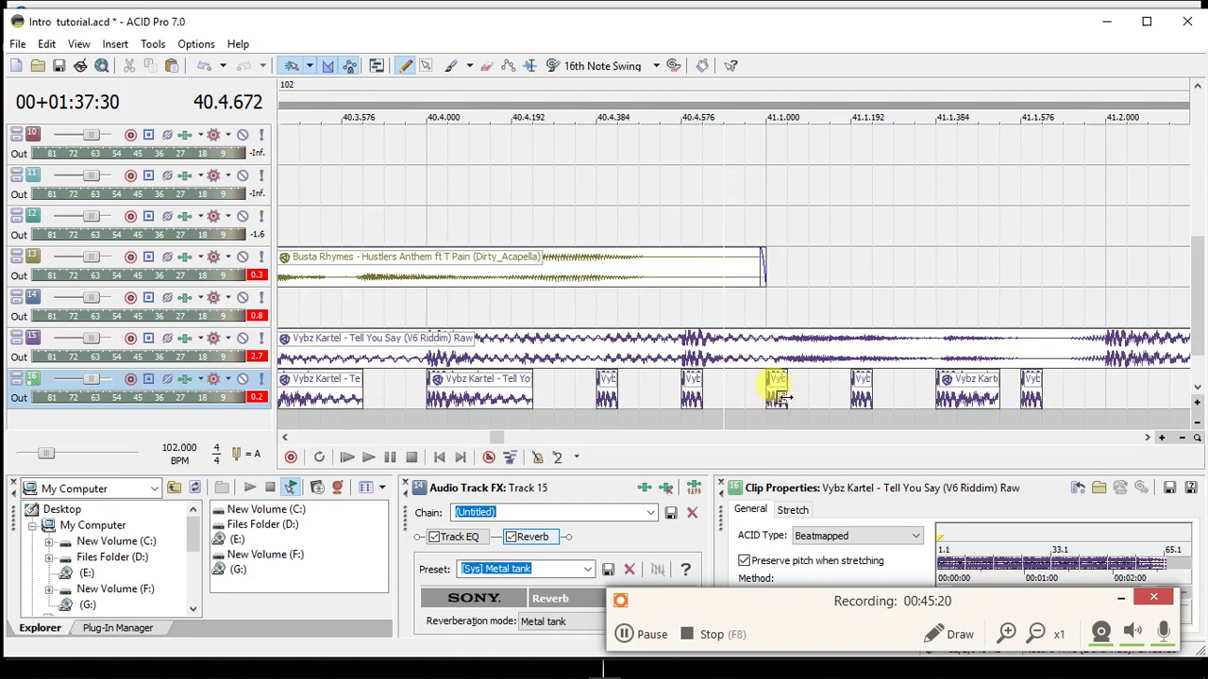
left_click(607, 392)
left_click(780, 397)
left_click_drag(795, 392, 862, 391)
left_click(861, 398)
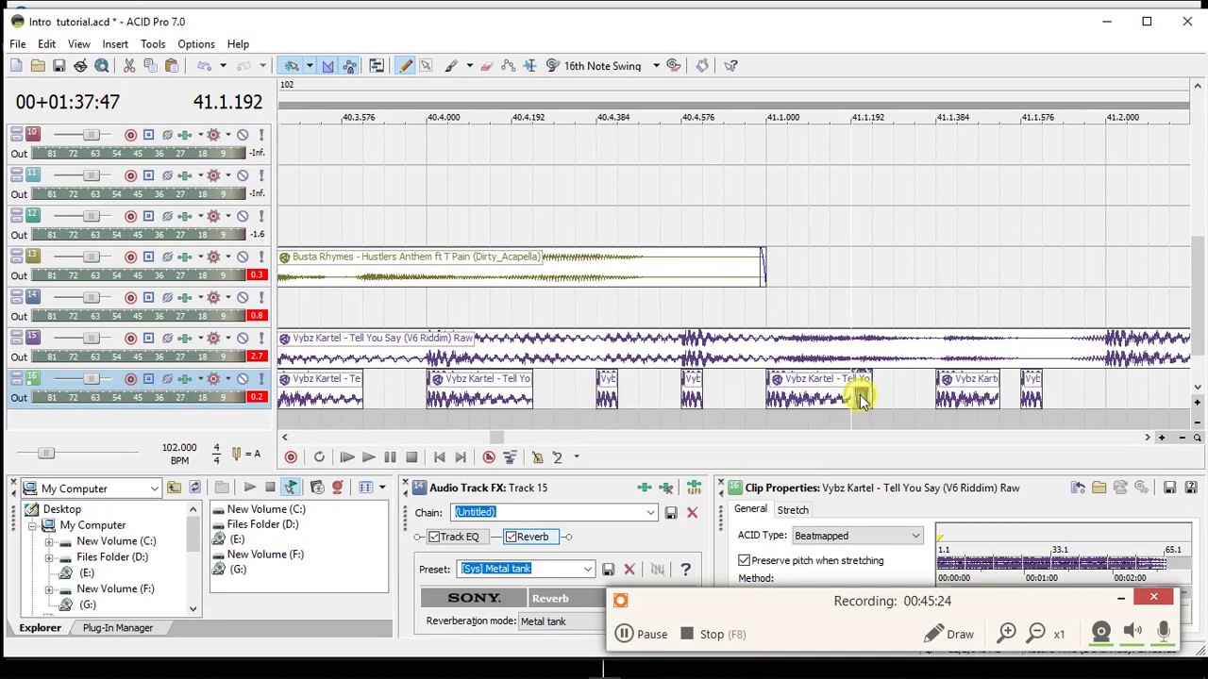
Play the revised stutter section from 40.2.000.
scroll(673, 386, "down", 6)
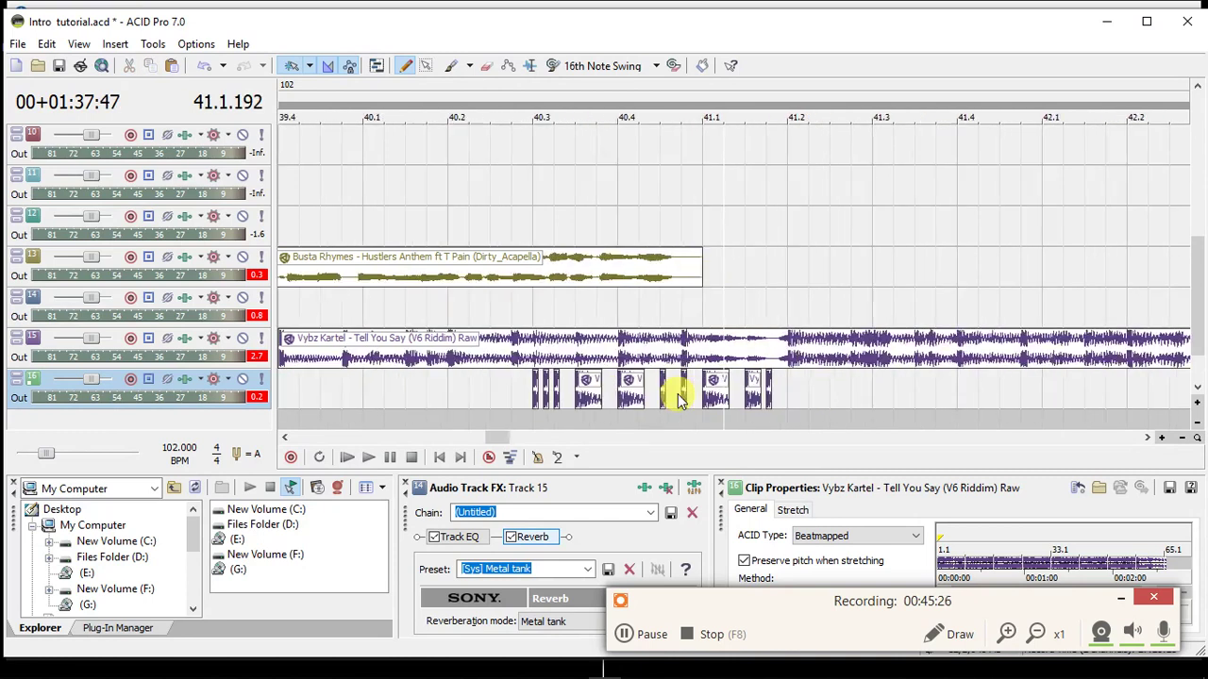
left_click(445, 397)
key("space")
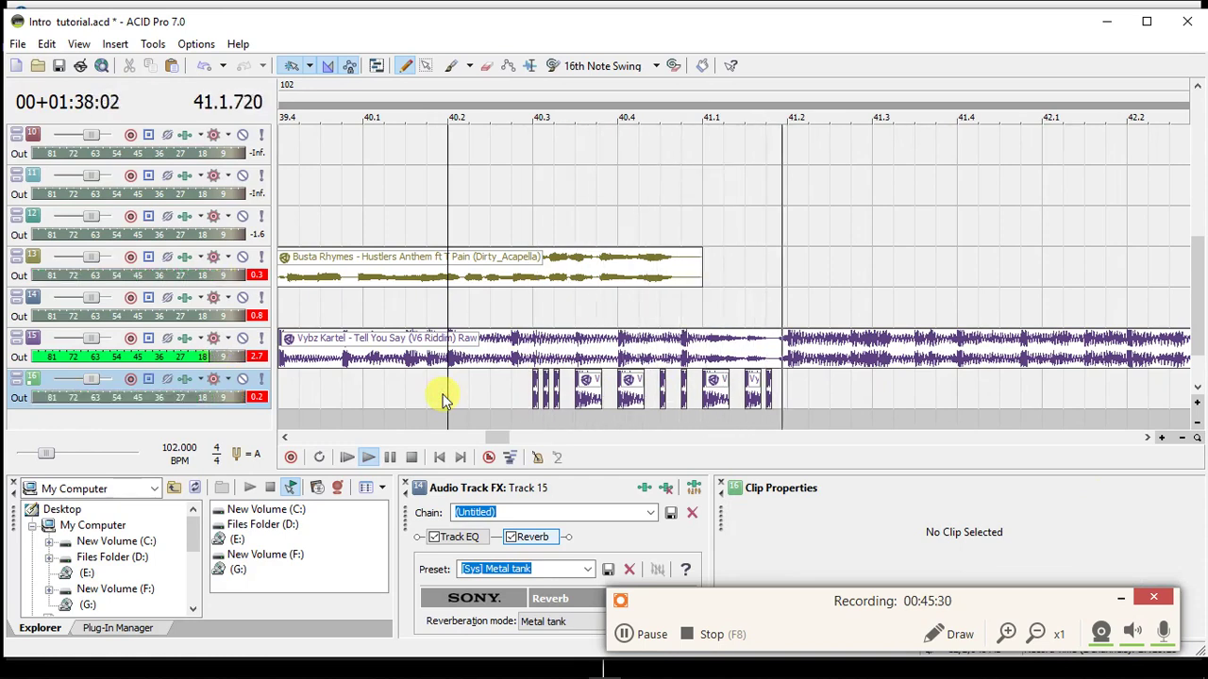
key("space")
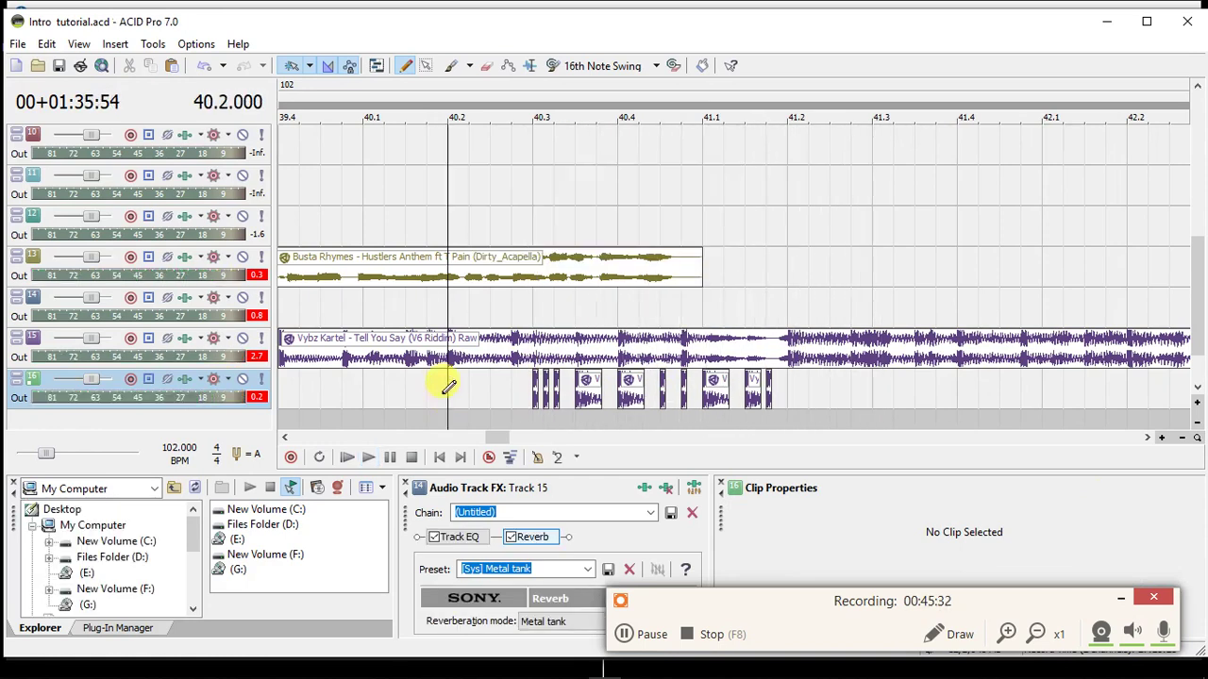
Return the playhead to the project start and look over the full arrangement up to the first track.
scroll(447, 392, "down", 4)
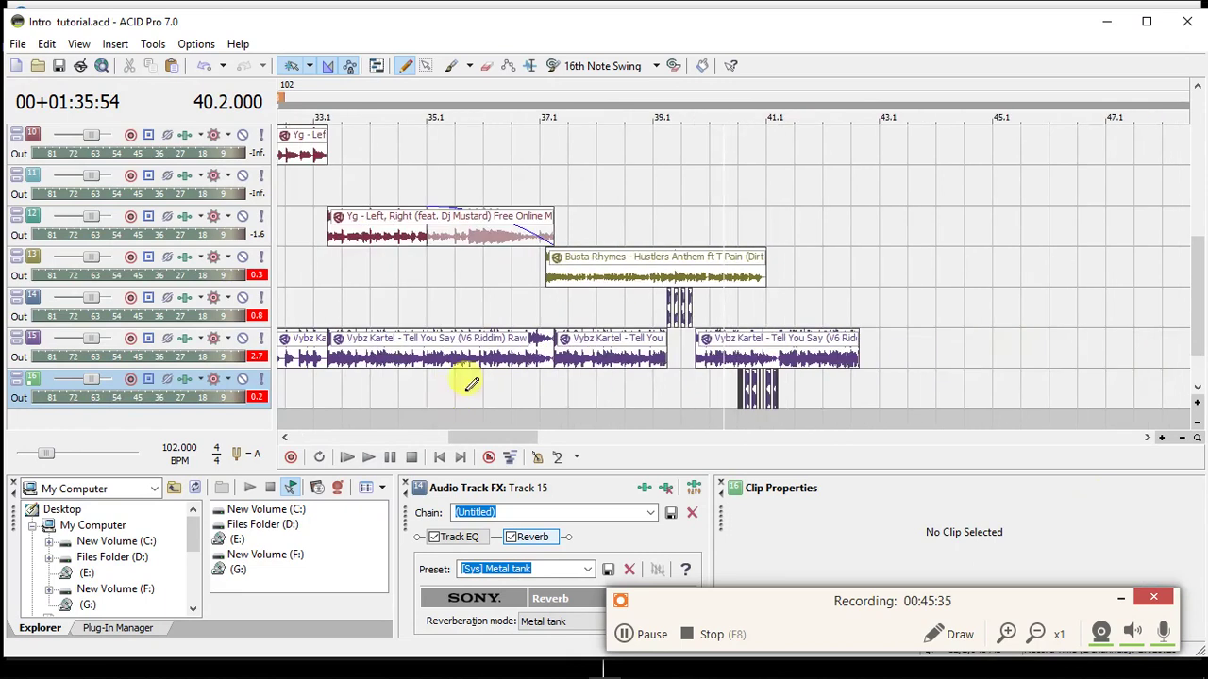
left_click(781, 366)
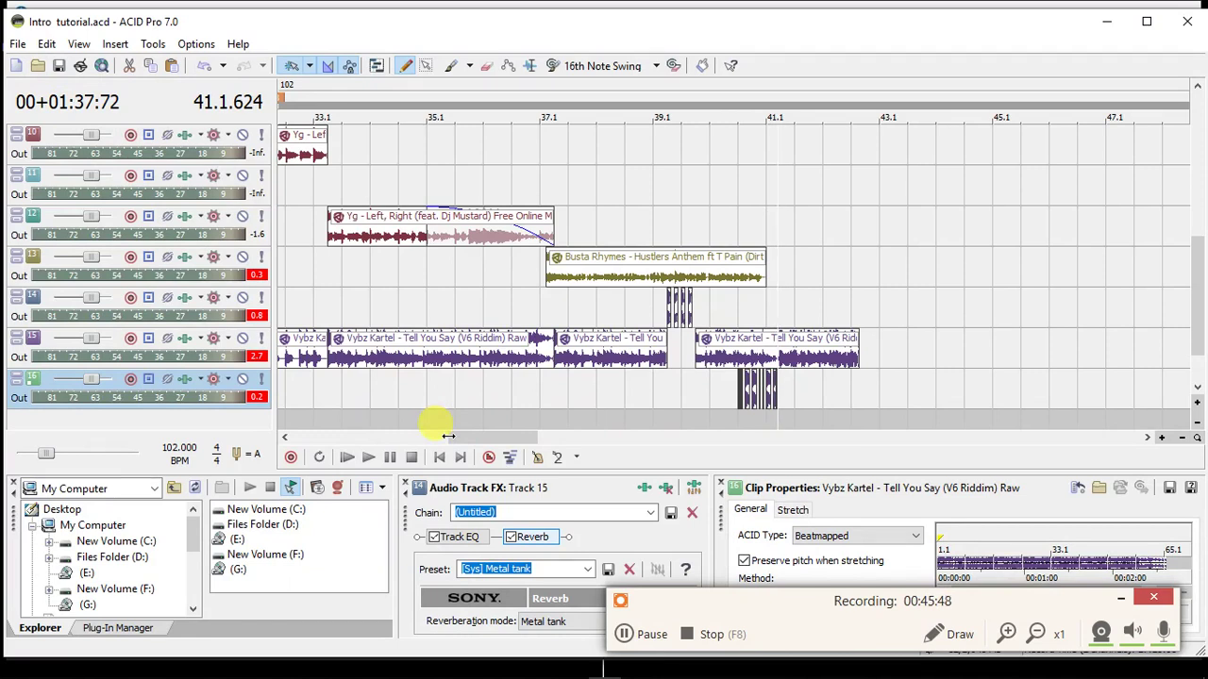
left_click_drag(448, 436, 278, 411)
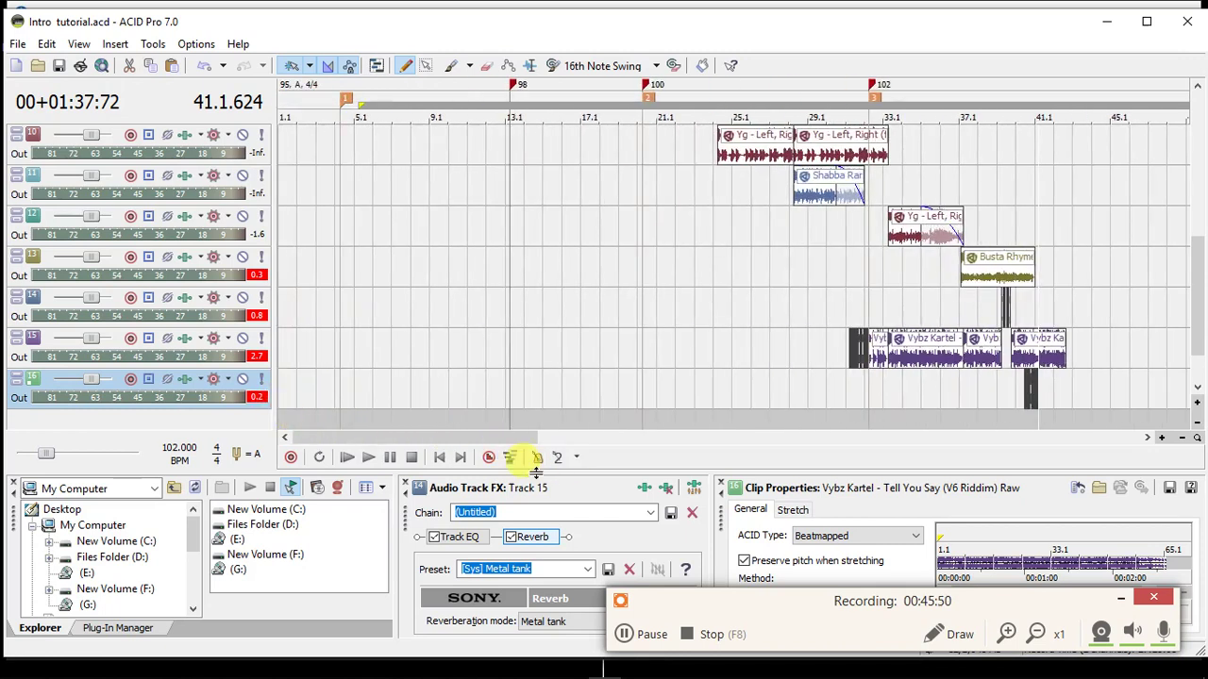
left_click(439, 458)
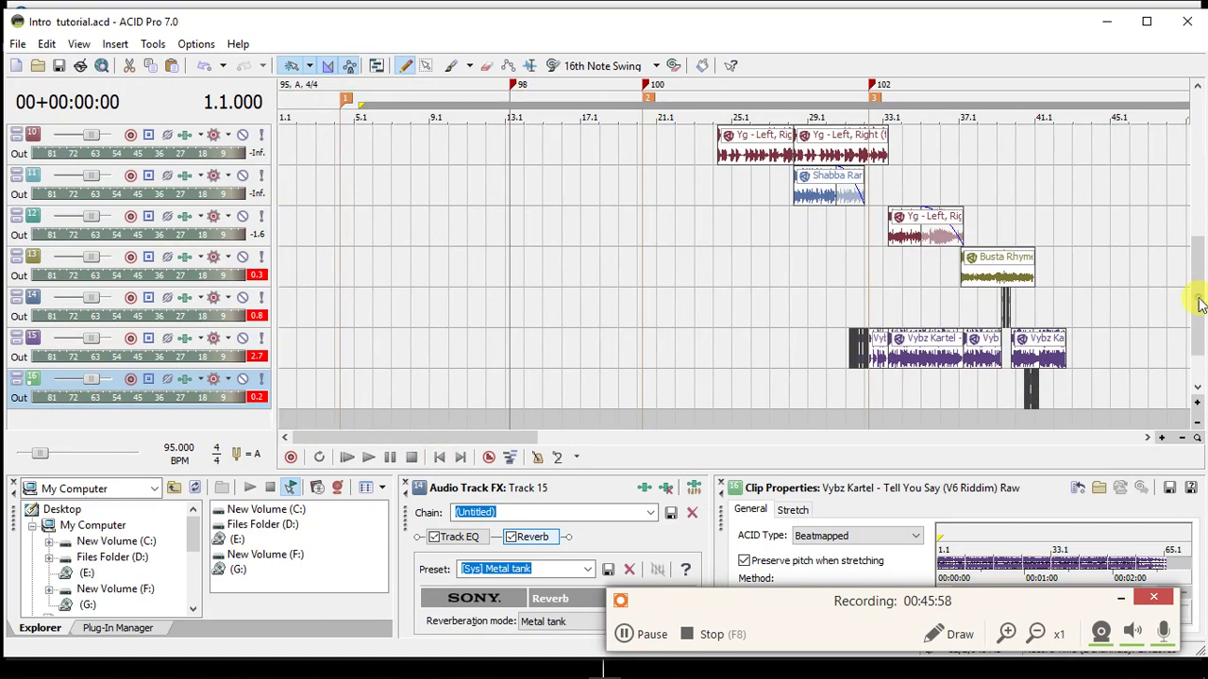
left_click_drag(1200, 302, 1201, 121)
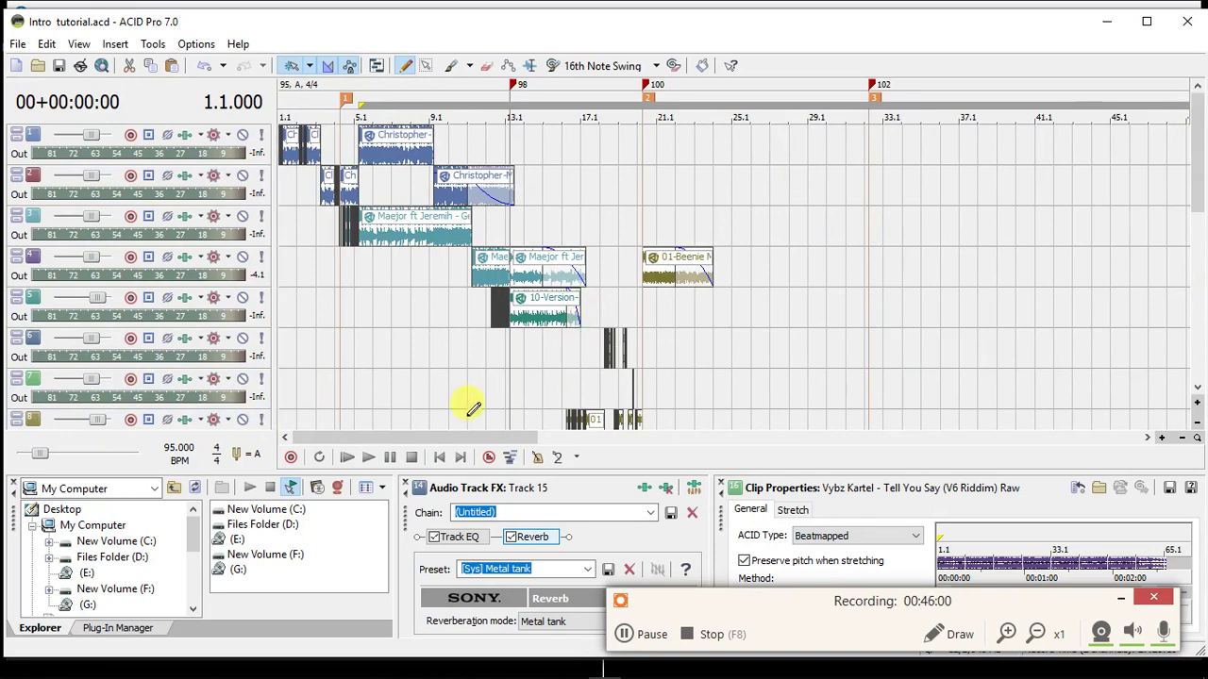
Add a fade-out to the last Tell You Say event on track 15, starting at 41.2.000 and running to its end.
left_click_drag(1197, 177, 1197, 407)
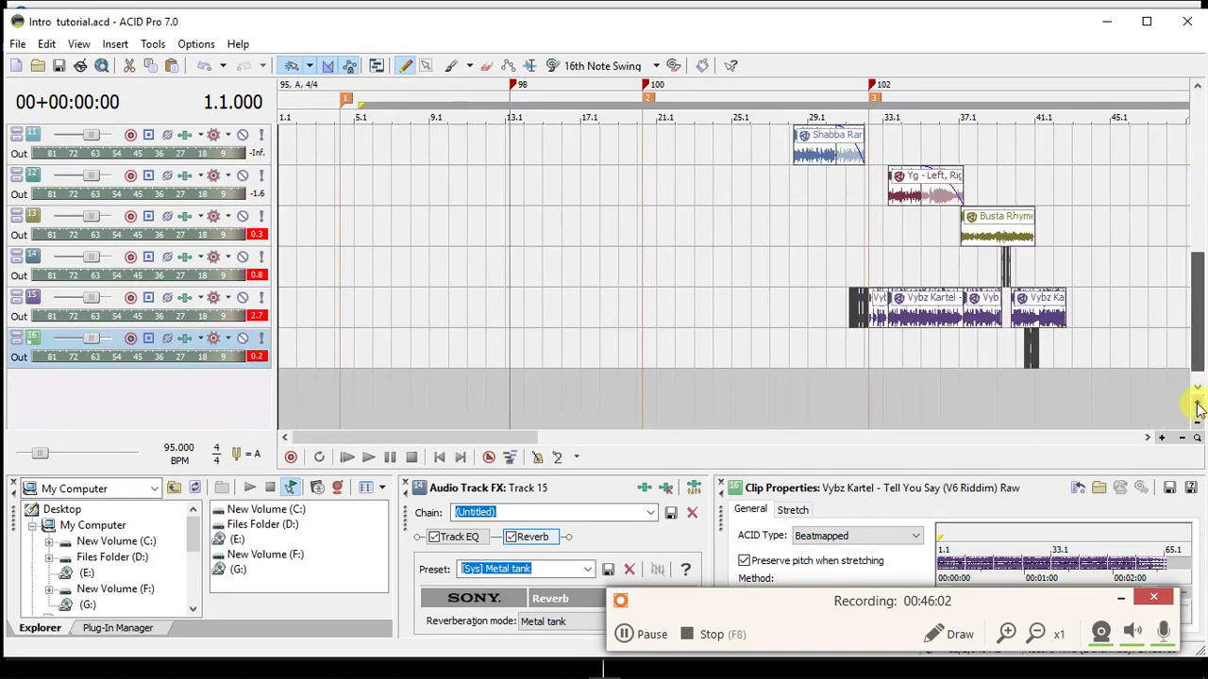
left_click(1059, 321)
scroll(1054, 320, "up", 1)
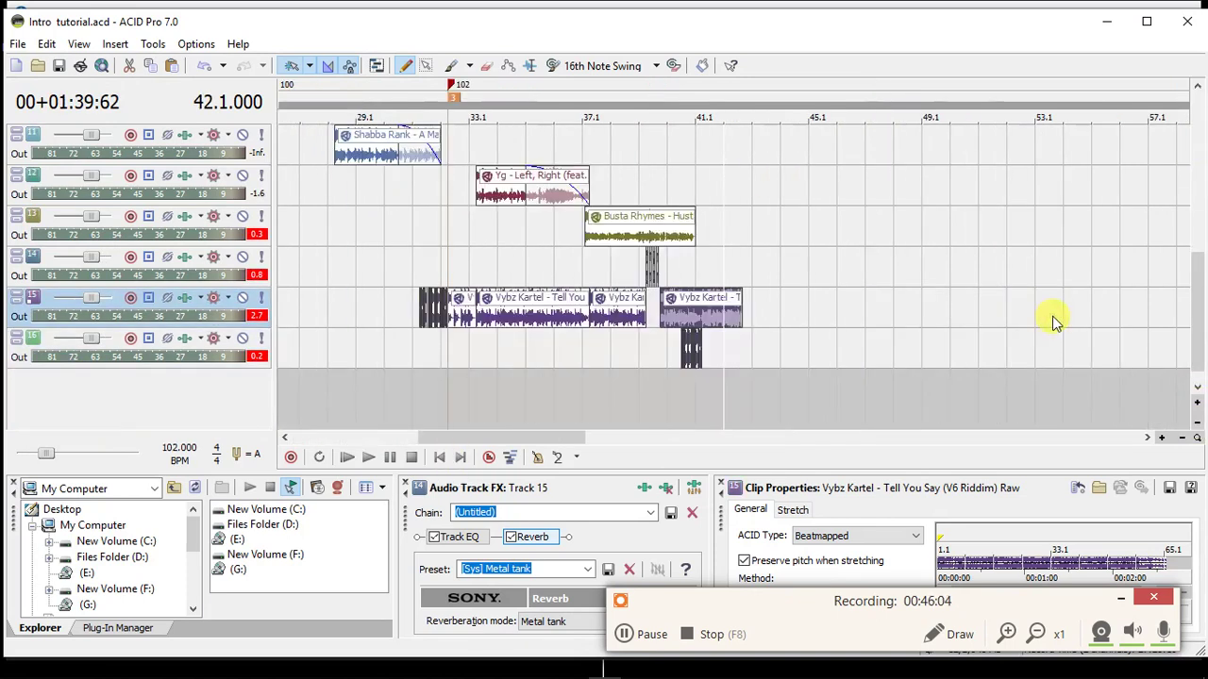
scroll(1055, 321, "up", 4)
mouse_move(943, 293)
left_mouse_down()
mouse_move(578, 294)
mouse_move(472, 312)
left_mouse_up()
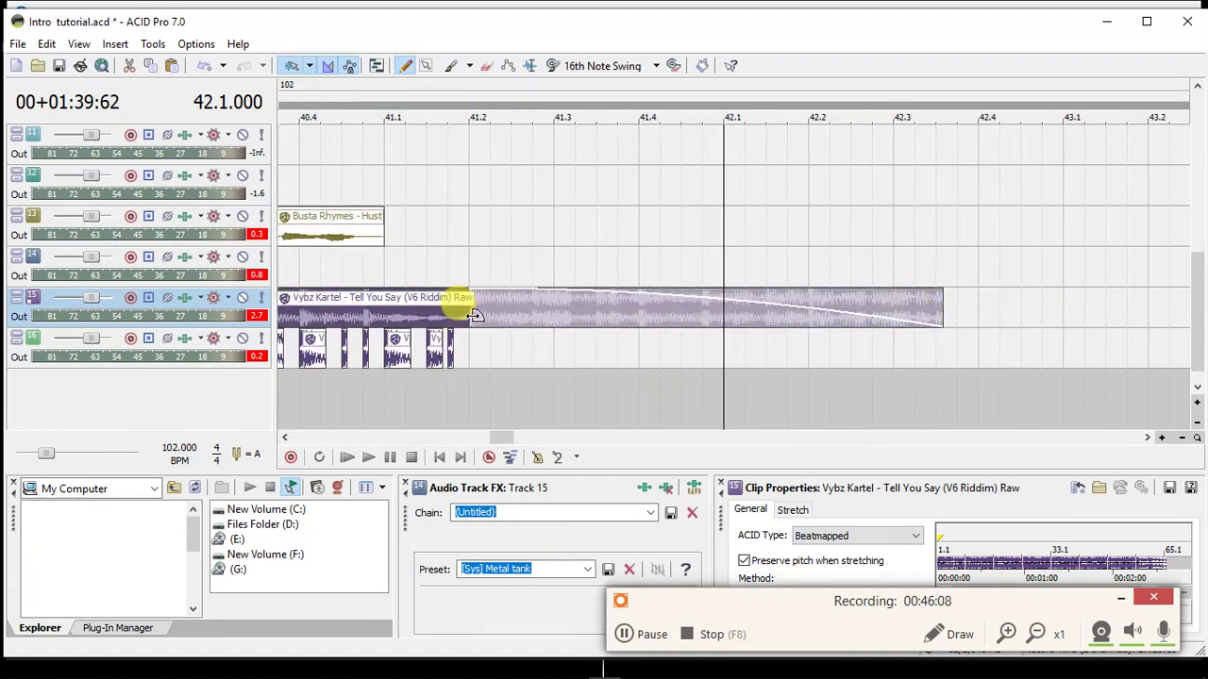
Return the playhead to 1.1.000 and examine the opening Christopher Martin section on the first tracks.
scroll(472, 316, "down", 6)
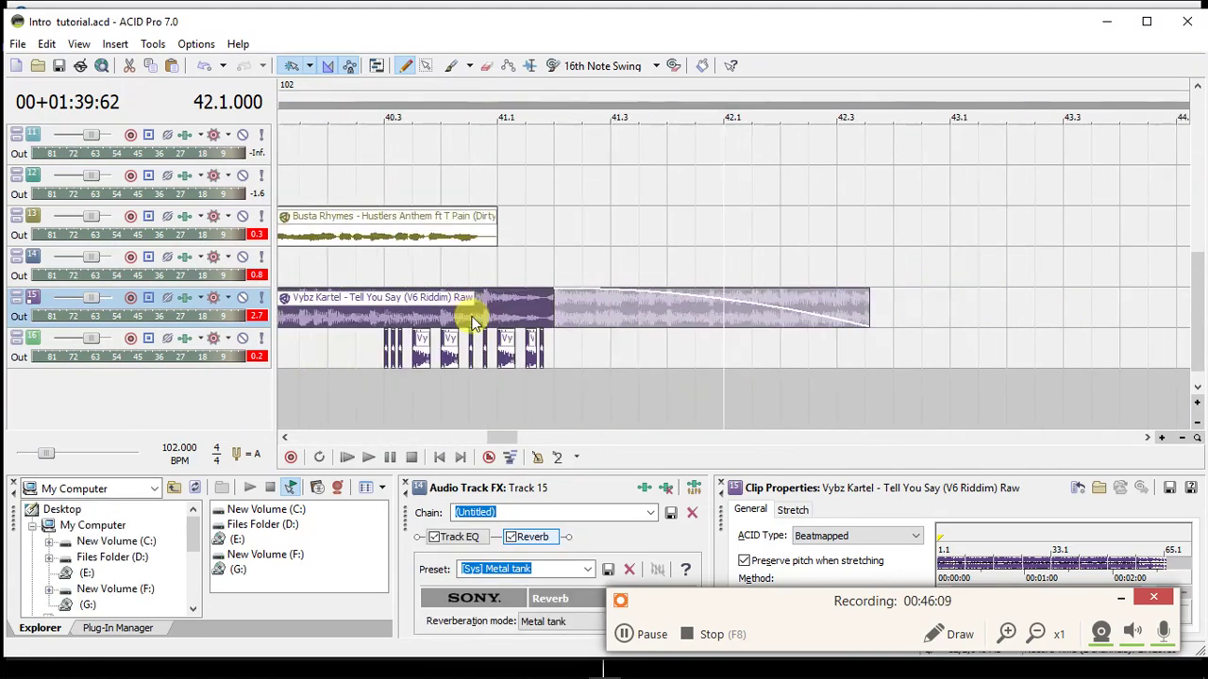
left_click(440, 459)
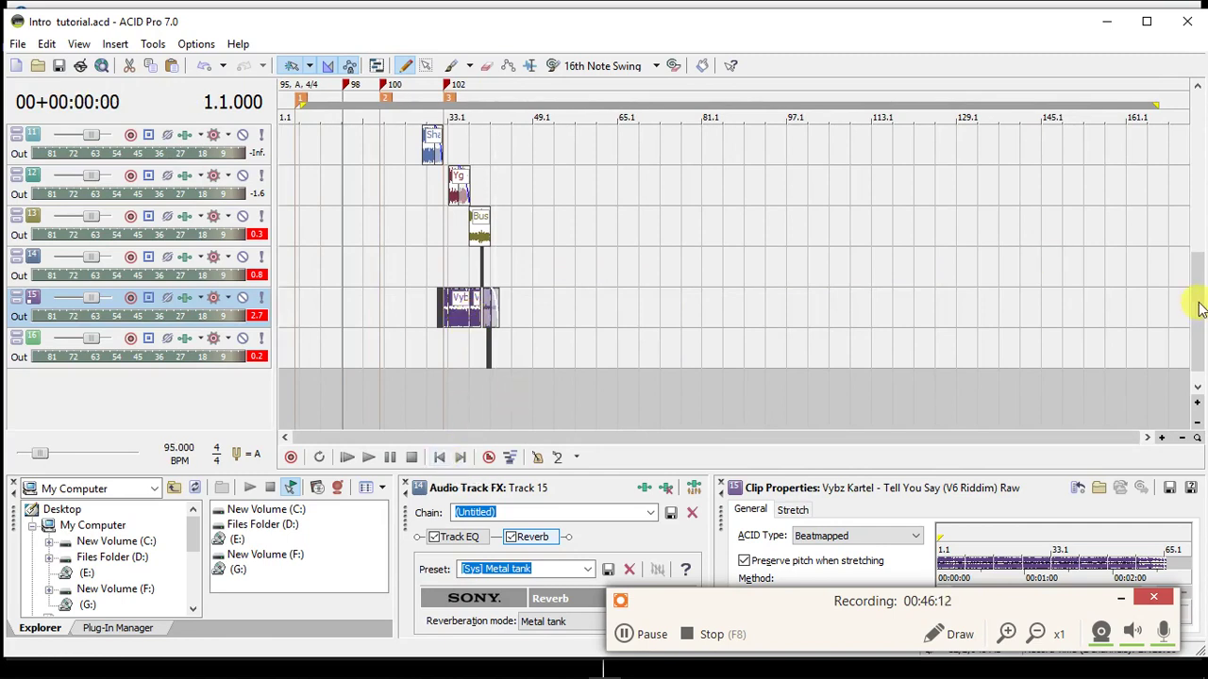
left_click_drag(1200, 308, 1199, 150)
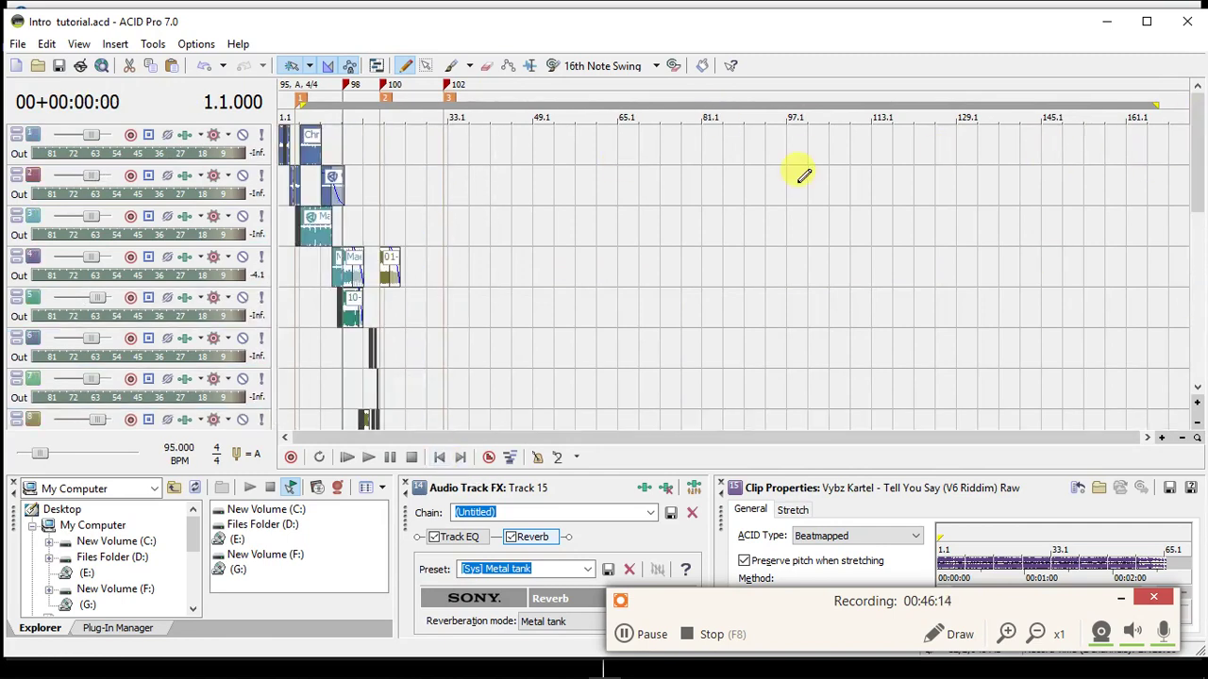
scroll(797, 180, "up", 8)
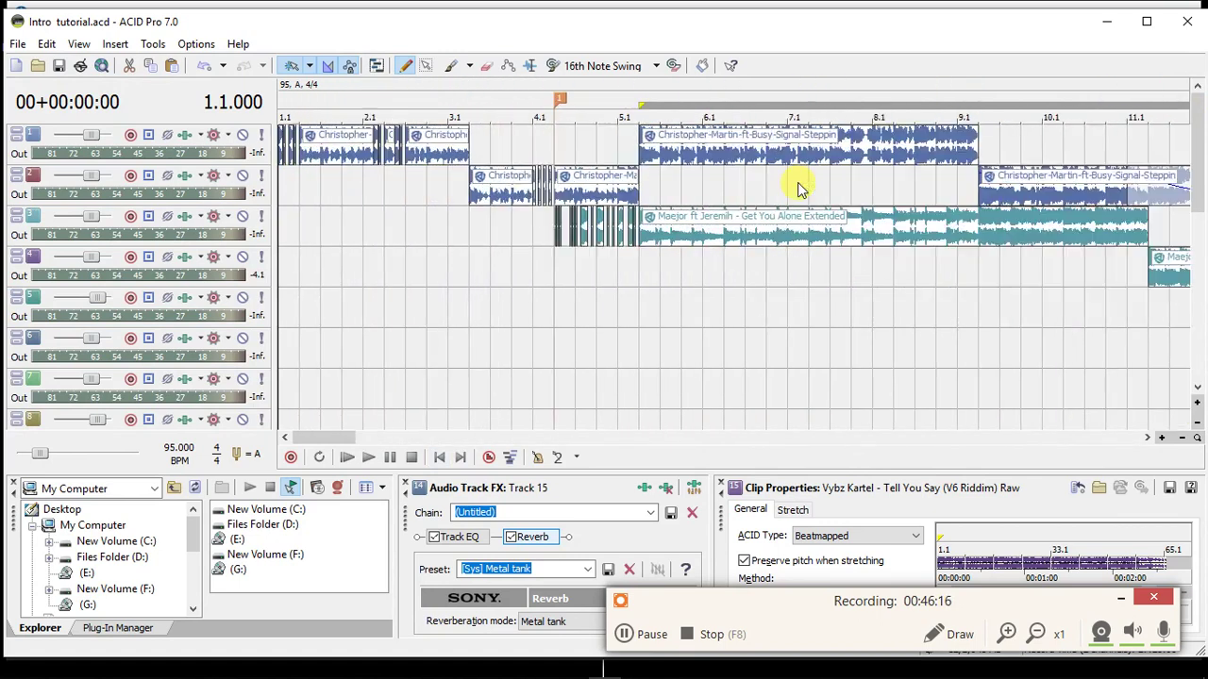
scroll(798, 189, "up", 3)
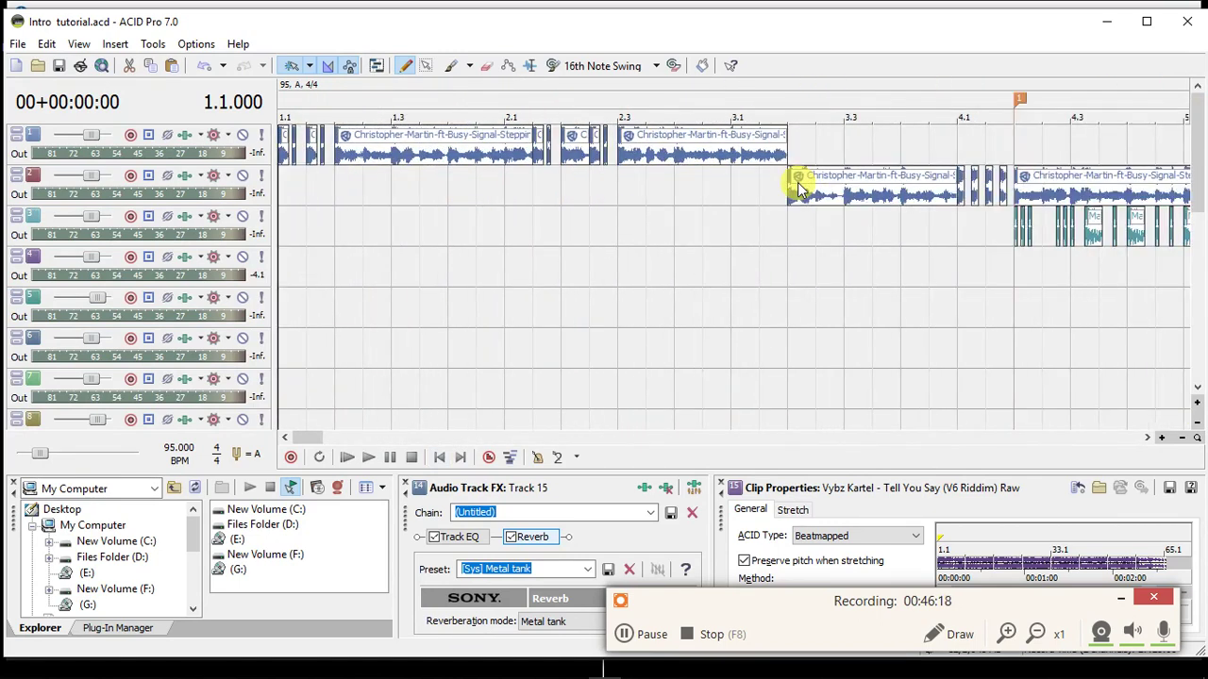
Play the arrangement from the project start and follow the Christopher Martin opening into the Get You Alone section.
scroll(797, 187, "up", 2)
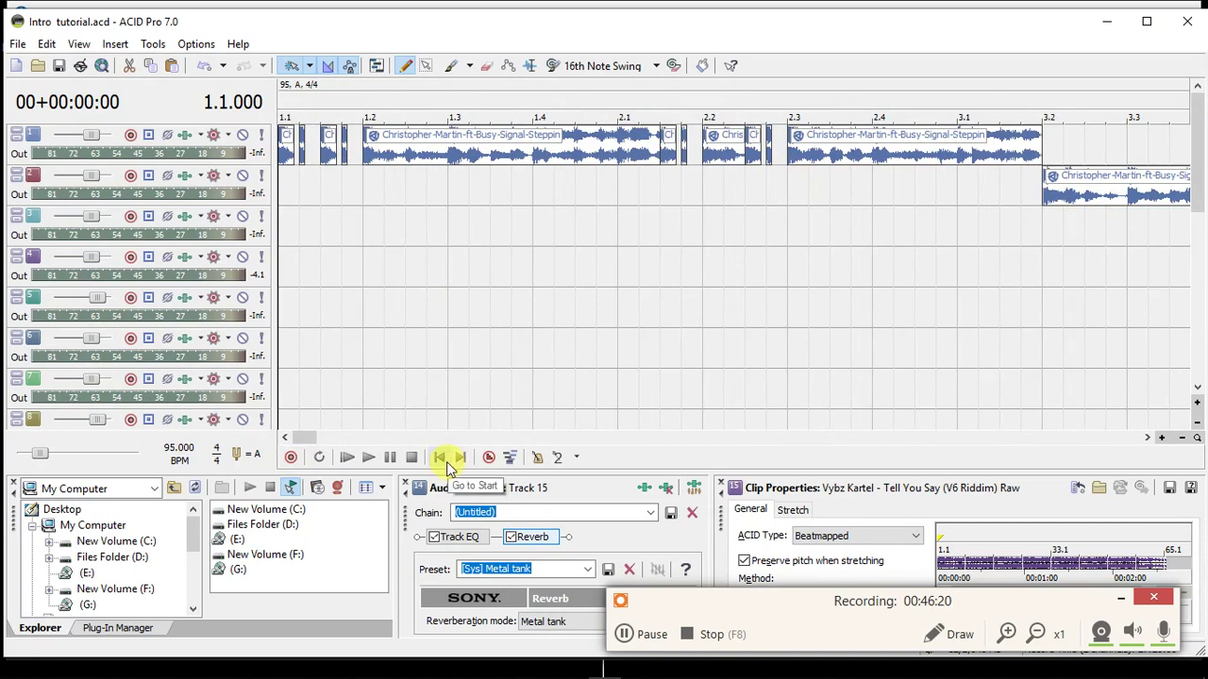
left_click(1120, 597)
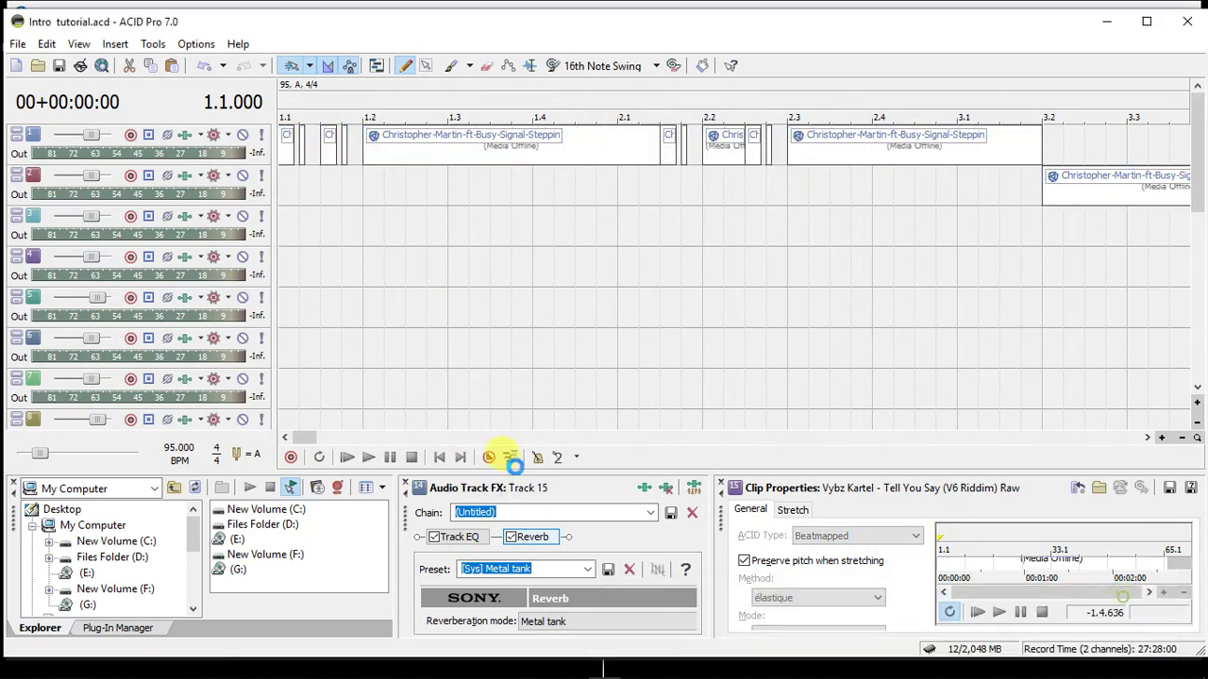
left_click(370, 456)
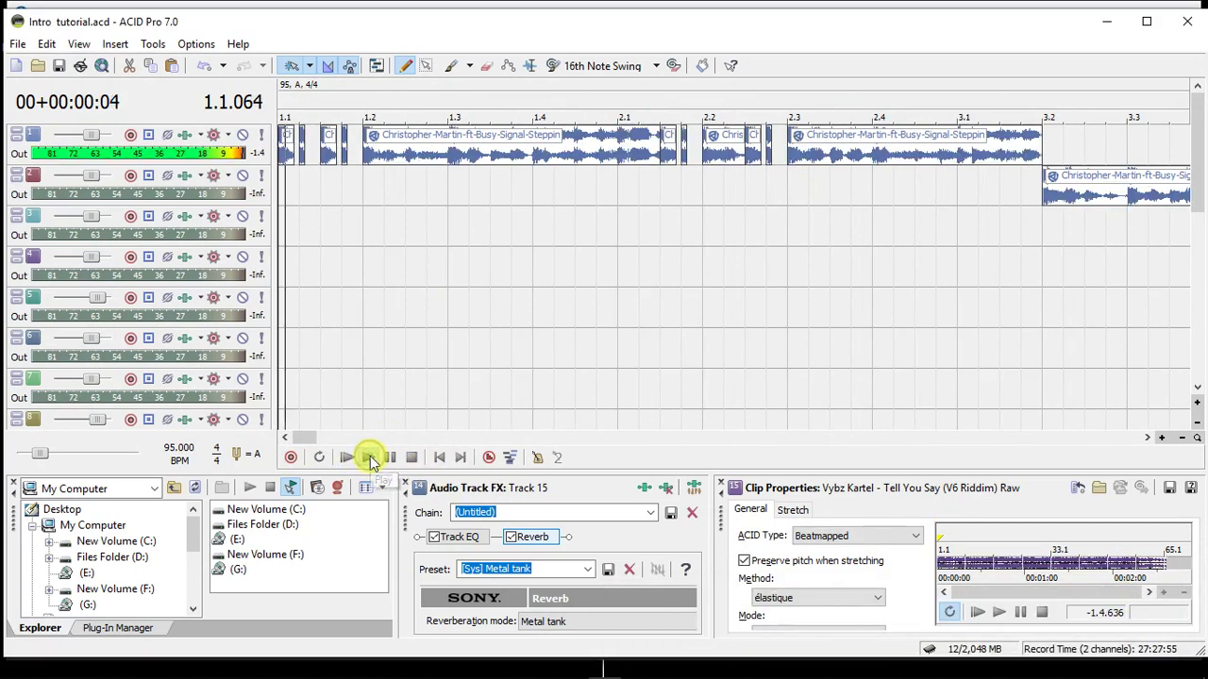
left_click(305, 437)
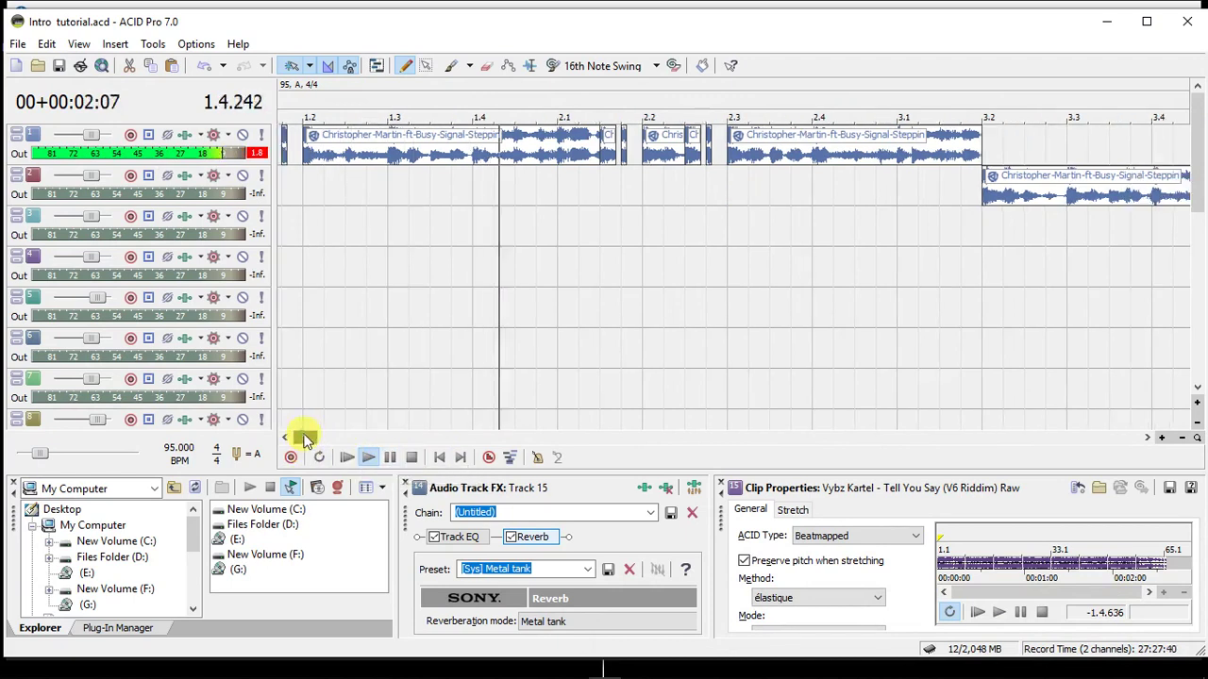
left_click_drag(305, 437, 316, 437)
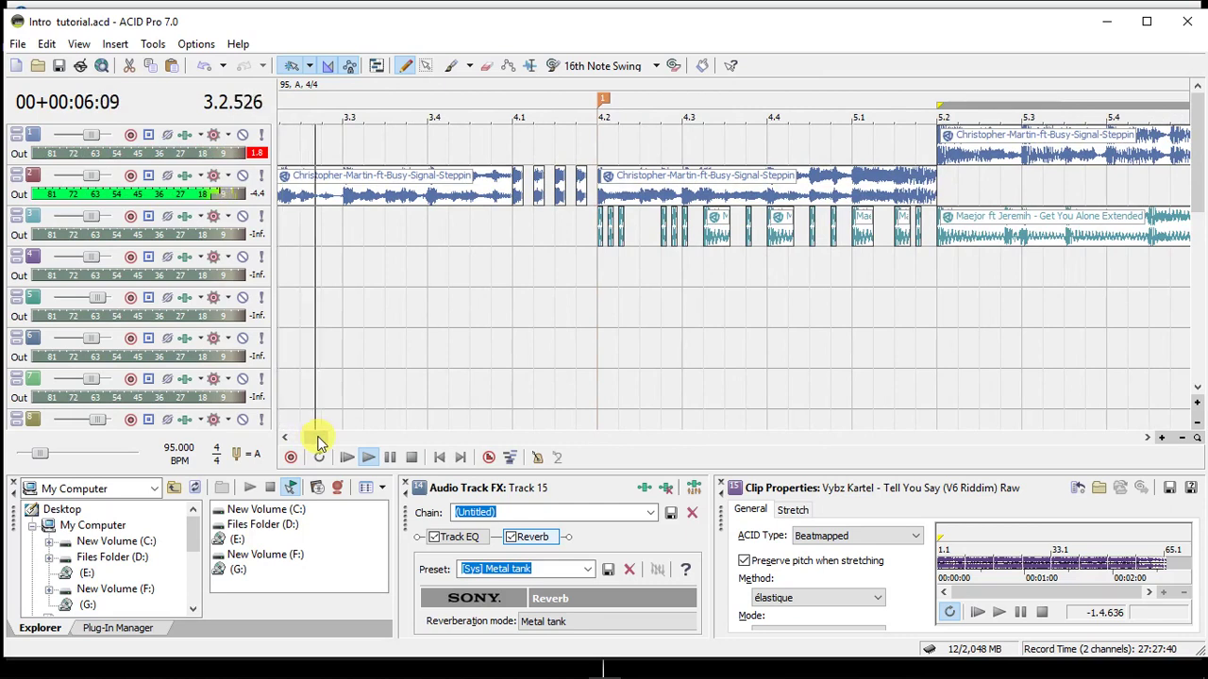
left_click(1148, 438)
left_click(1146, 439)
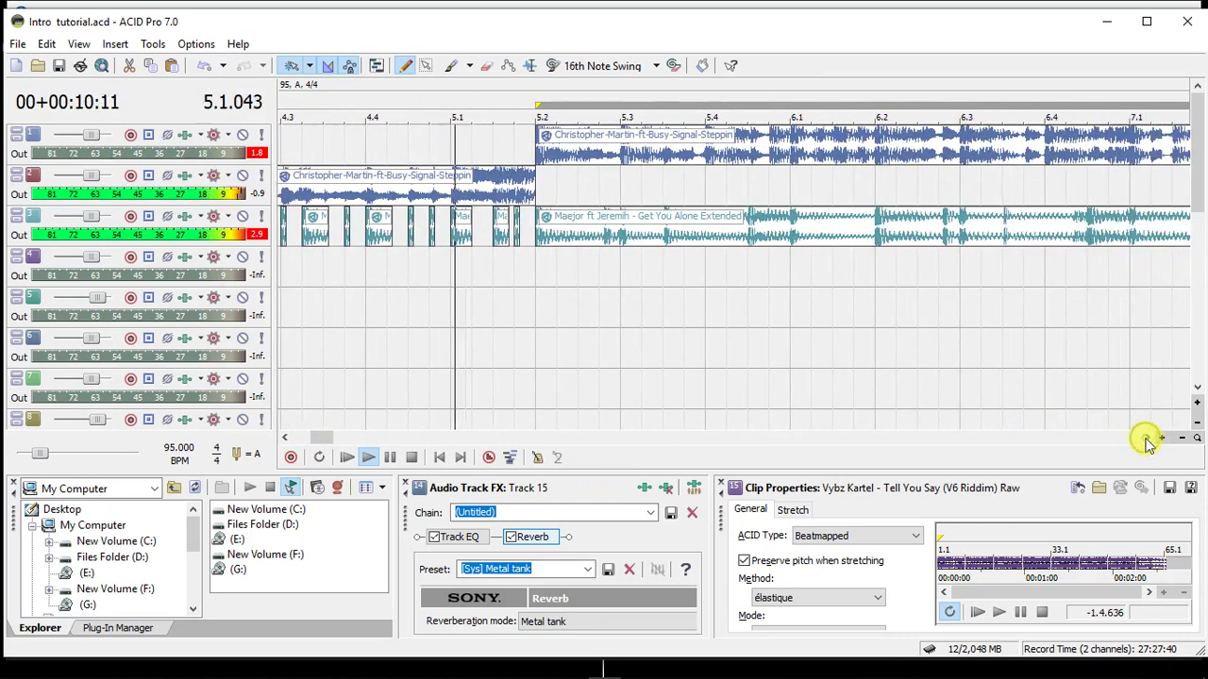
left_click(1147, 439)
left_click(1147, 440)
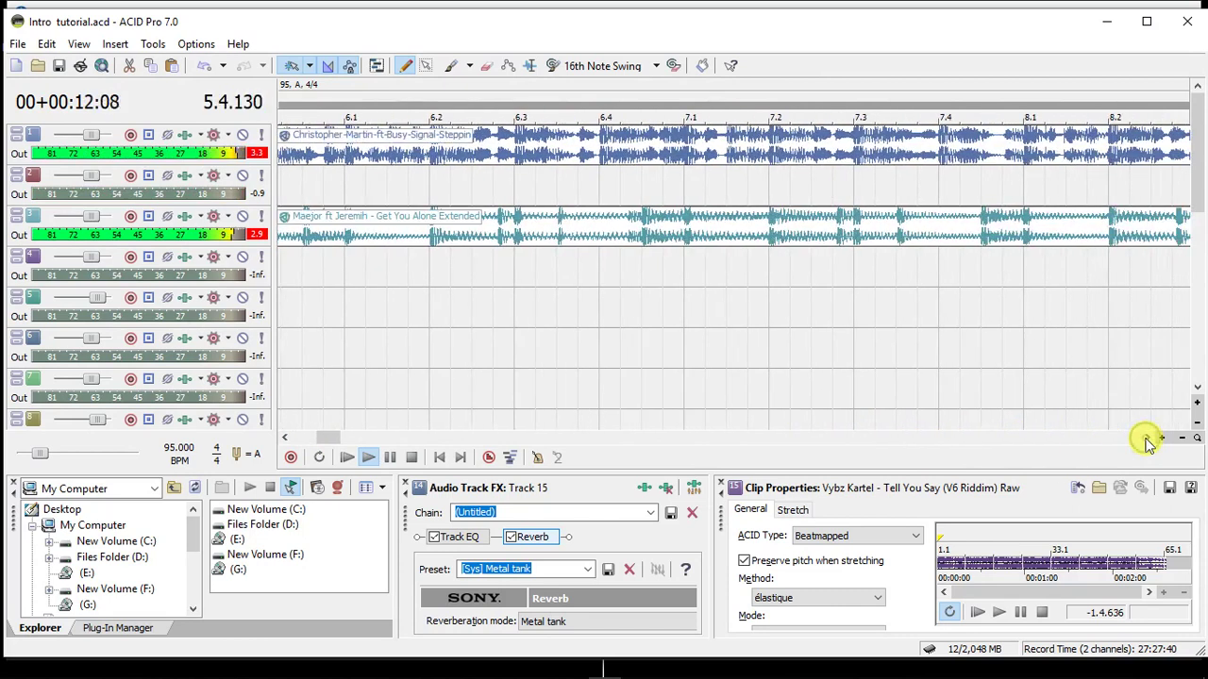
left_click(1040, 298)
scroll(1042, 300, "down", 2)
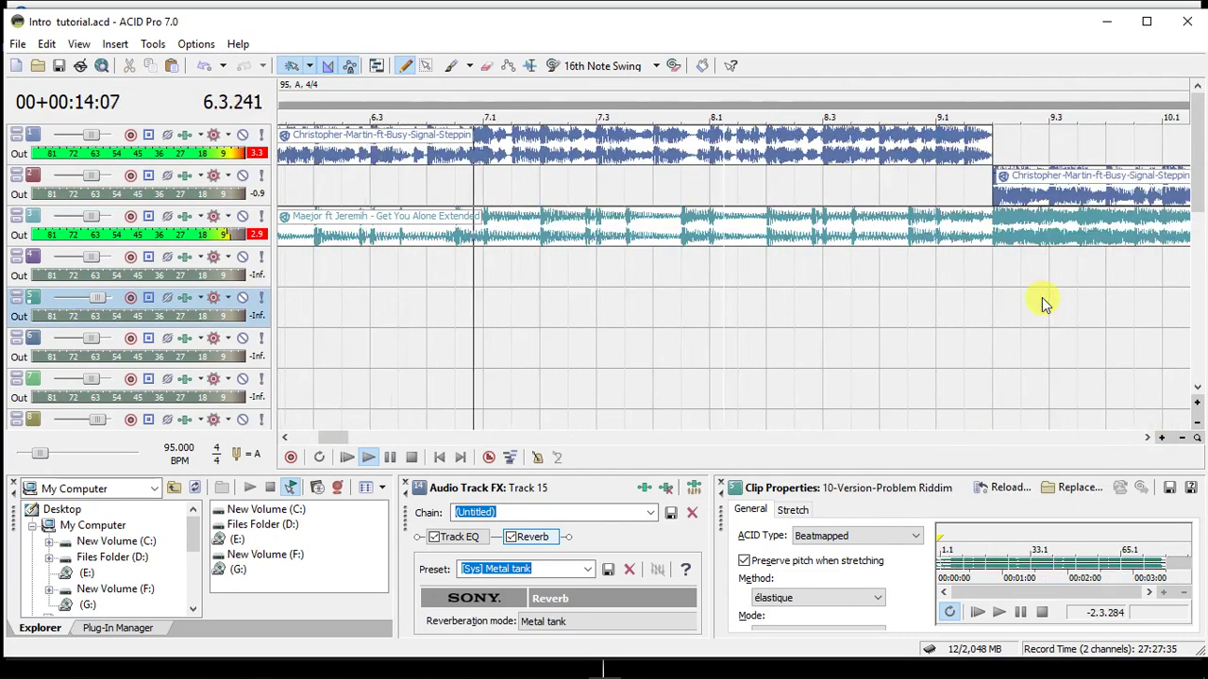
Follow playback across the 98 BPM tempo change, through the Problem Riddim fade-out and into the Ganja Farm stutters.
left_click_drag(338, 442, 352, 443)
left_click_drag(357, 444, 360, 439)
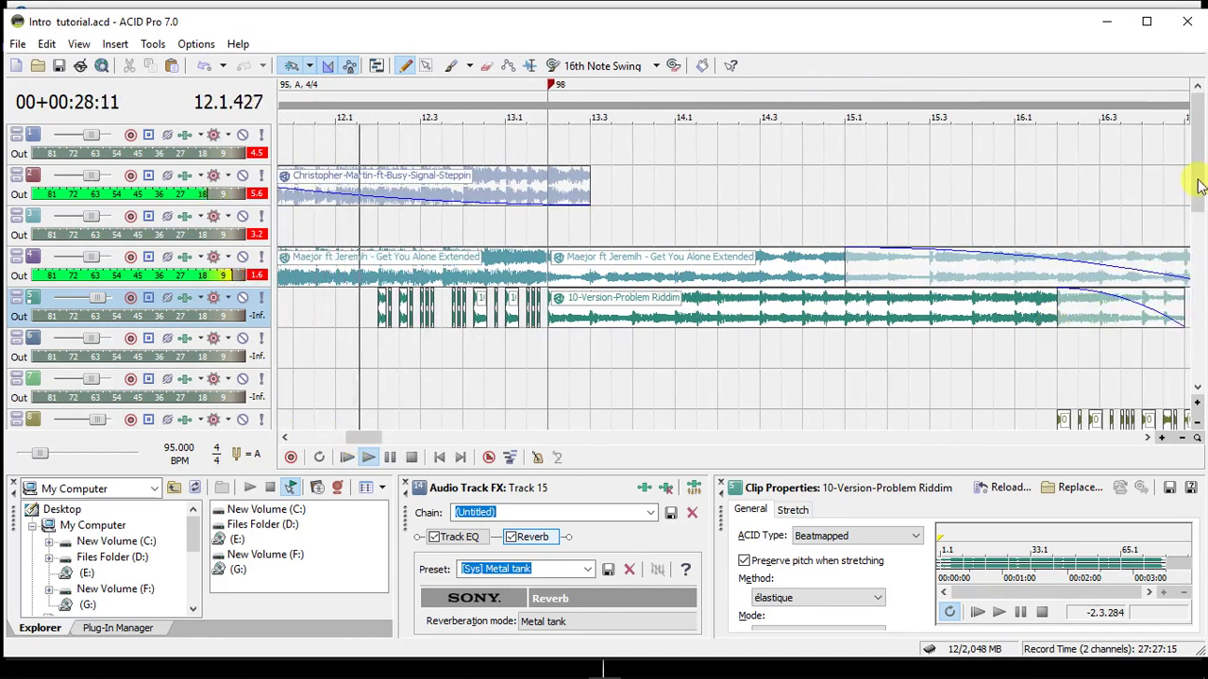
left_click_drag(1197, 183, 1196, 194)
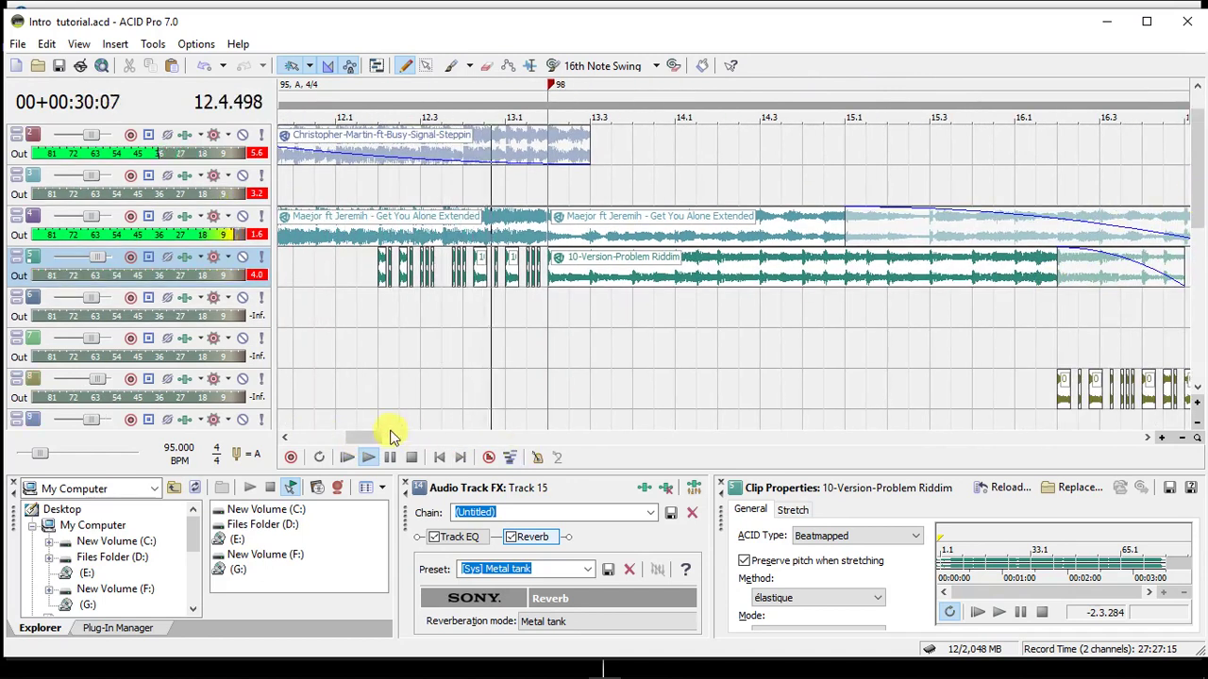
left_click_drag(365, 438, 372, 443)
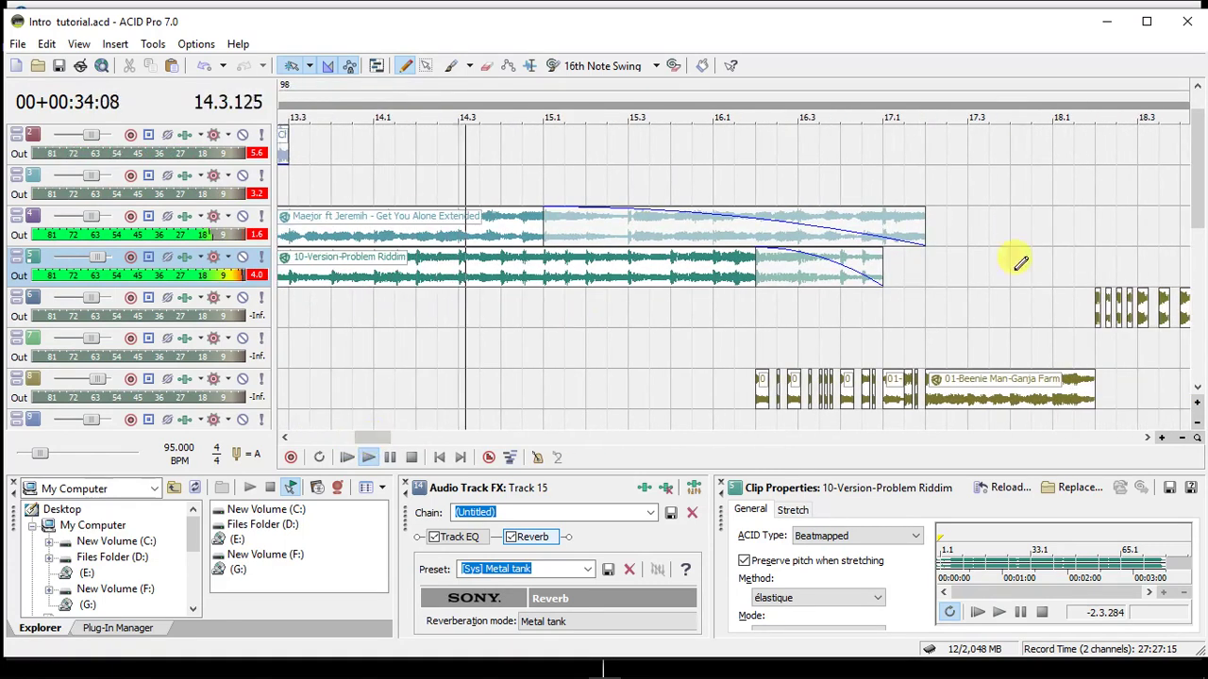
left_click_drag(1195, 218, 1199, 231)
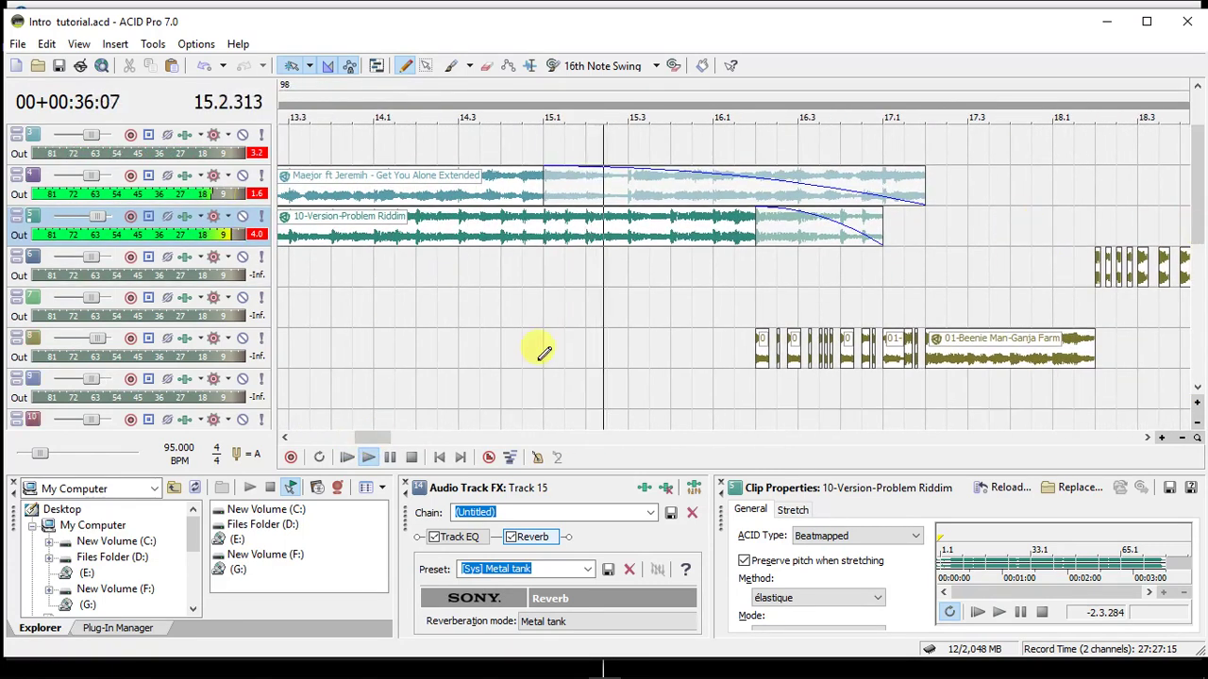
left_click_drag(359, 437, 378, 431)
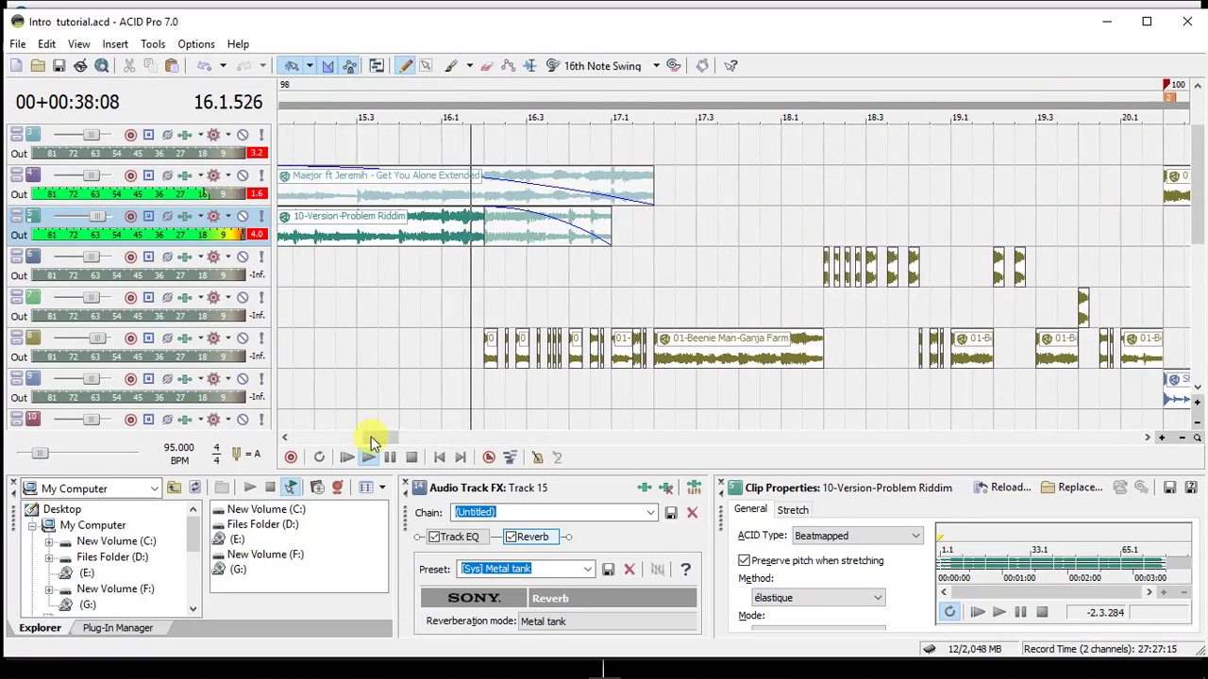
left_click_drag(1195, 200, 1200, 247)
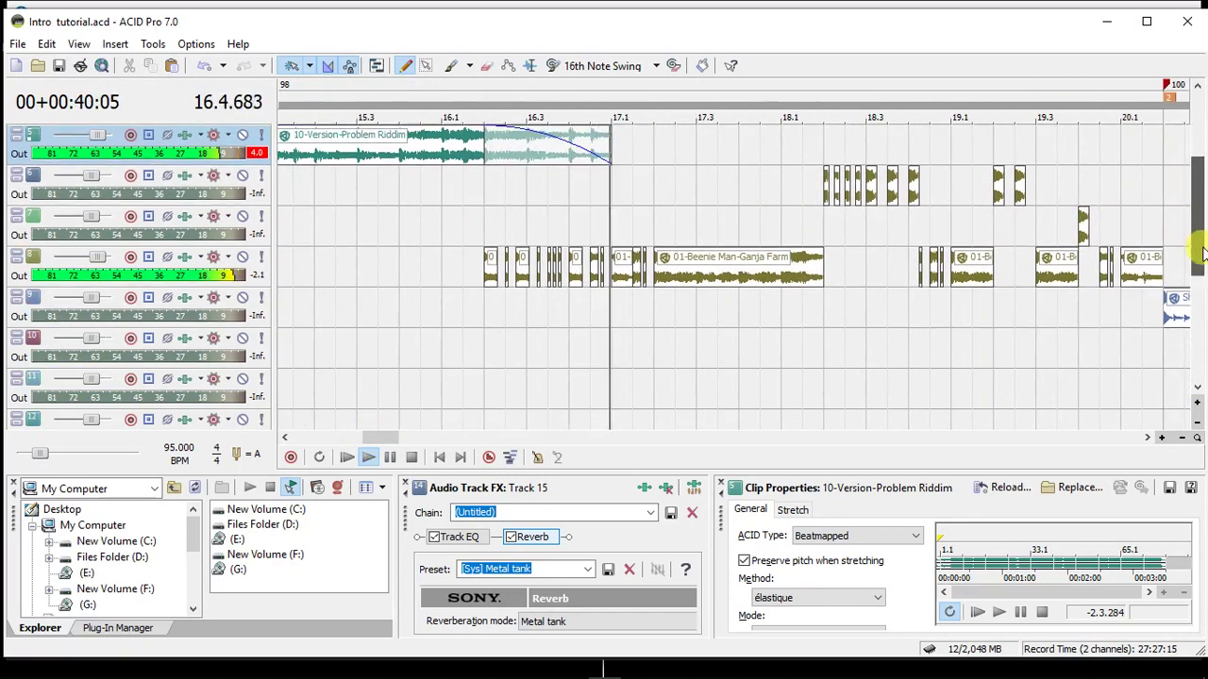
Follow playback through the Shabba Rank, Left, Right and Tell You Say sections to the closing fade-out on track 15.
left_click_drag(381, 439, 407, 442)
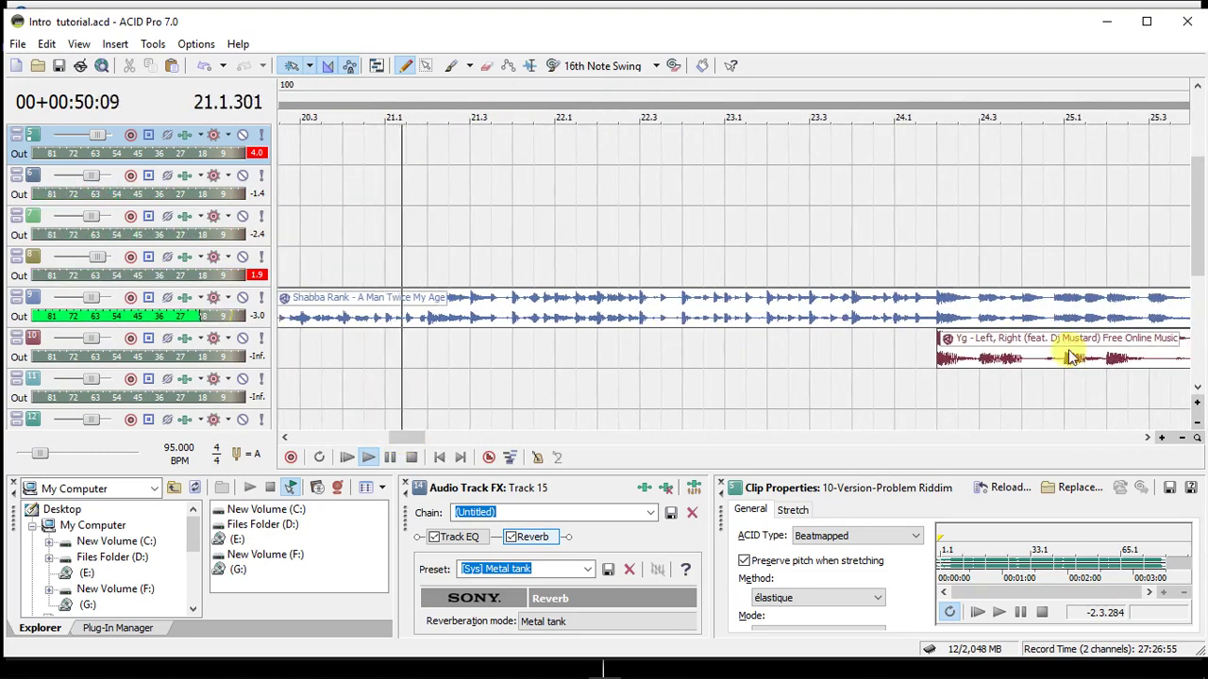
left_click_drag(1198, 244, 1201, 284)
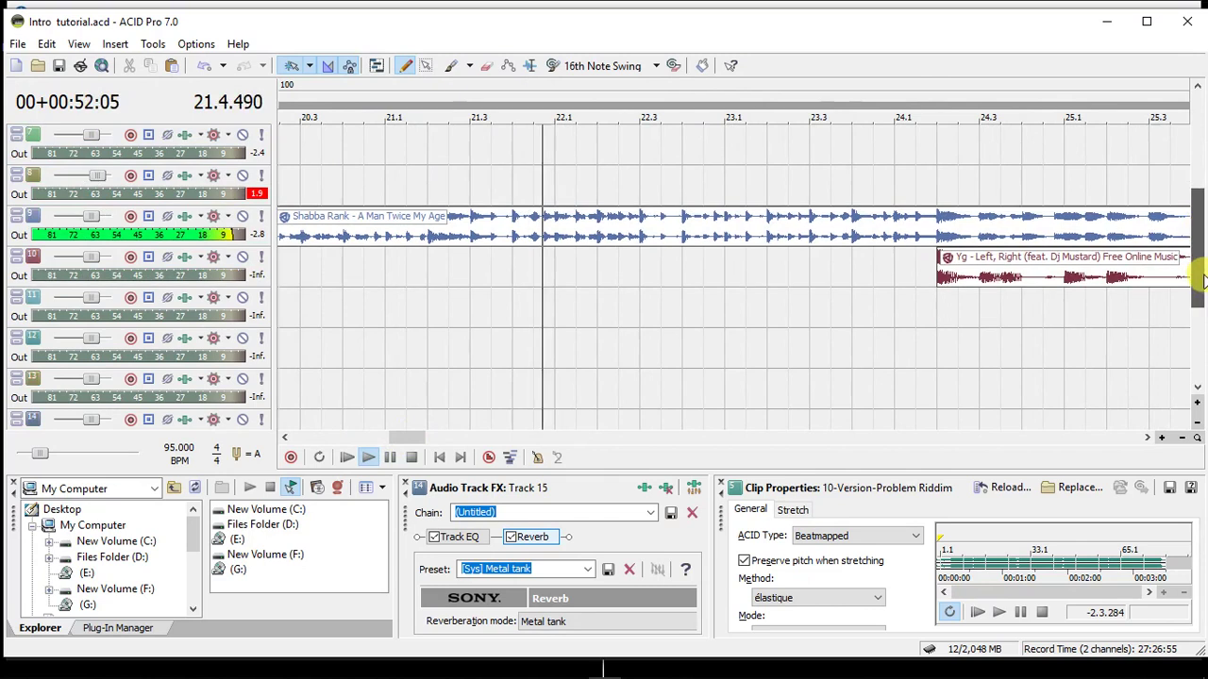
left_click_drag(405, 442, 448, 436)
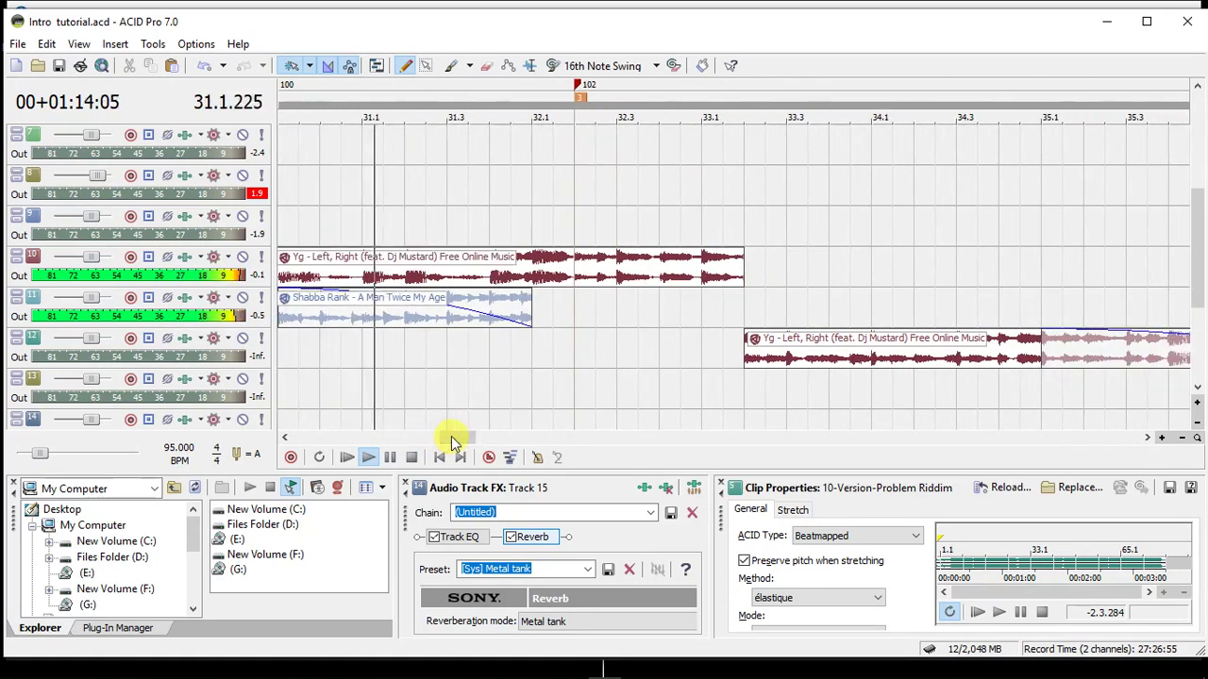
left_click_drag(1197, 270, 1200, 302)
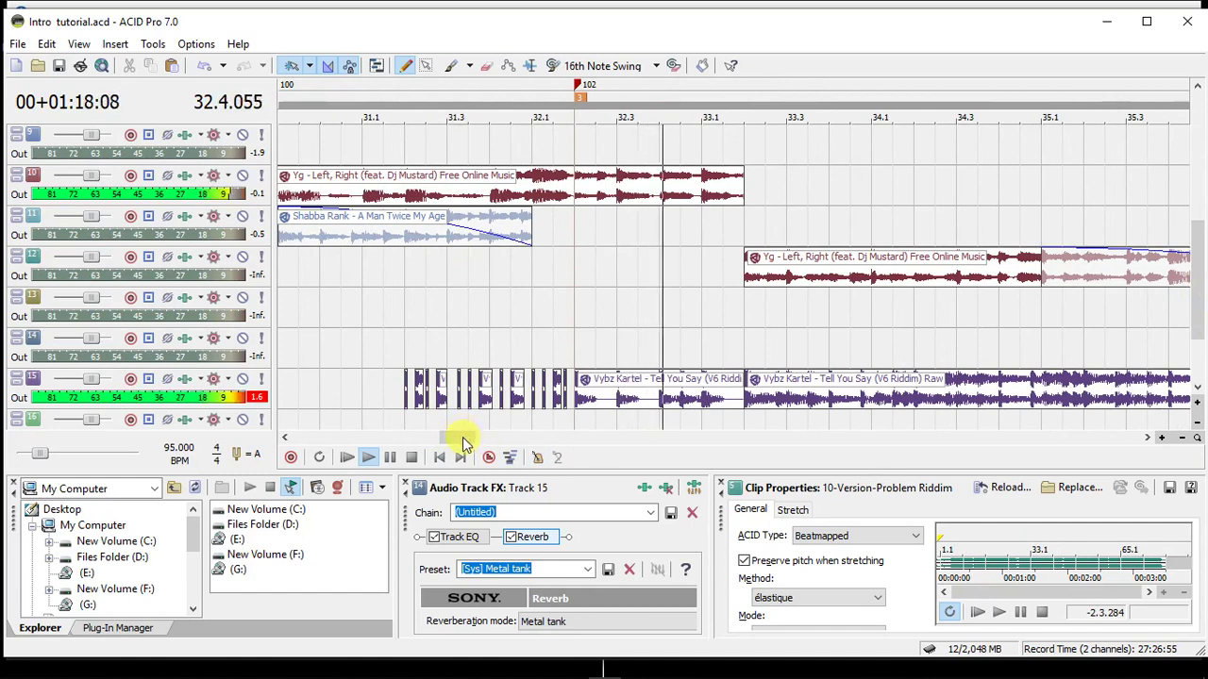
left_click_drag(463, 432, 474, 436)
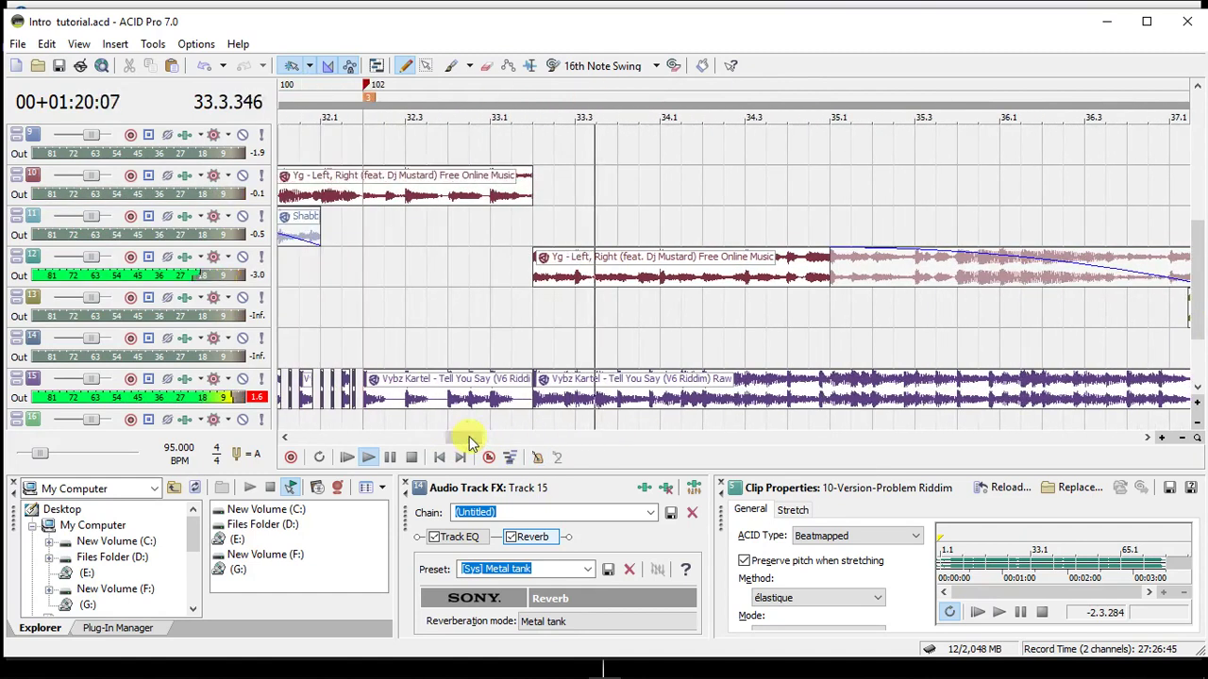
left_click_drag(1199, 302, 1197, 342)
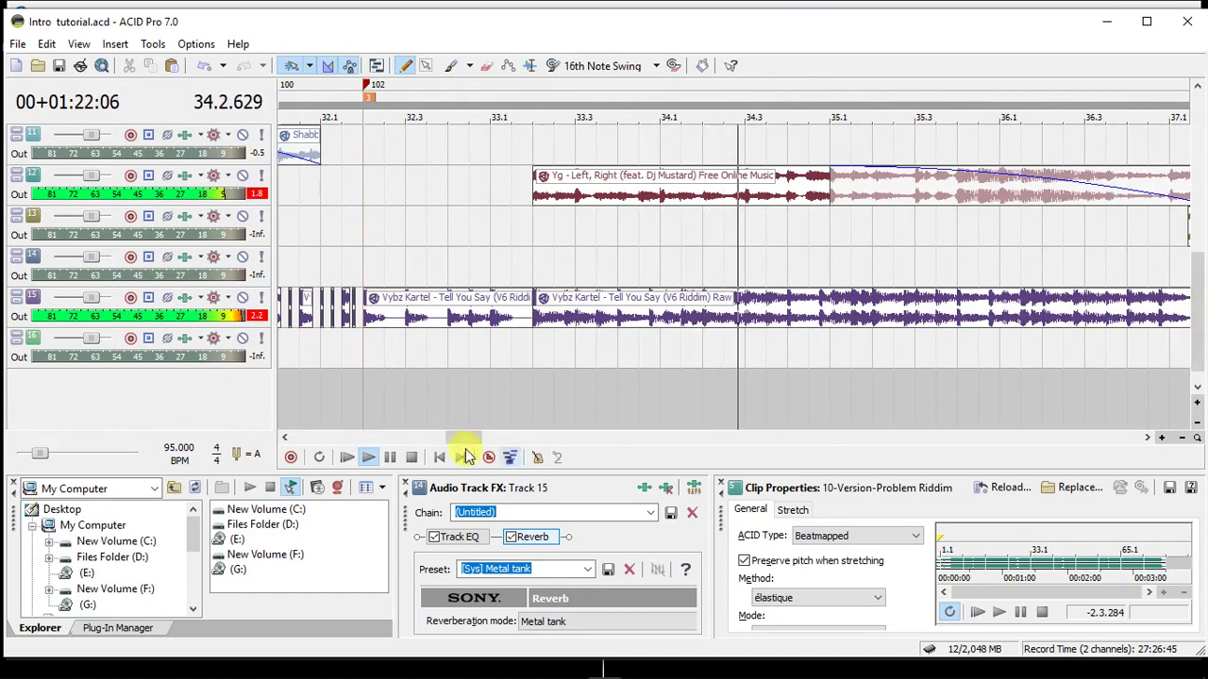
left_click_drag(466, 436, 496, 433)
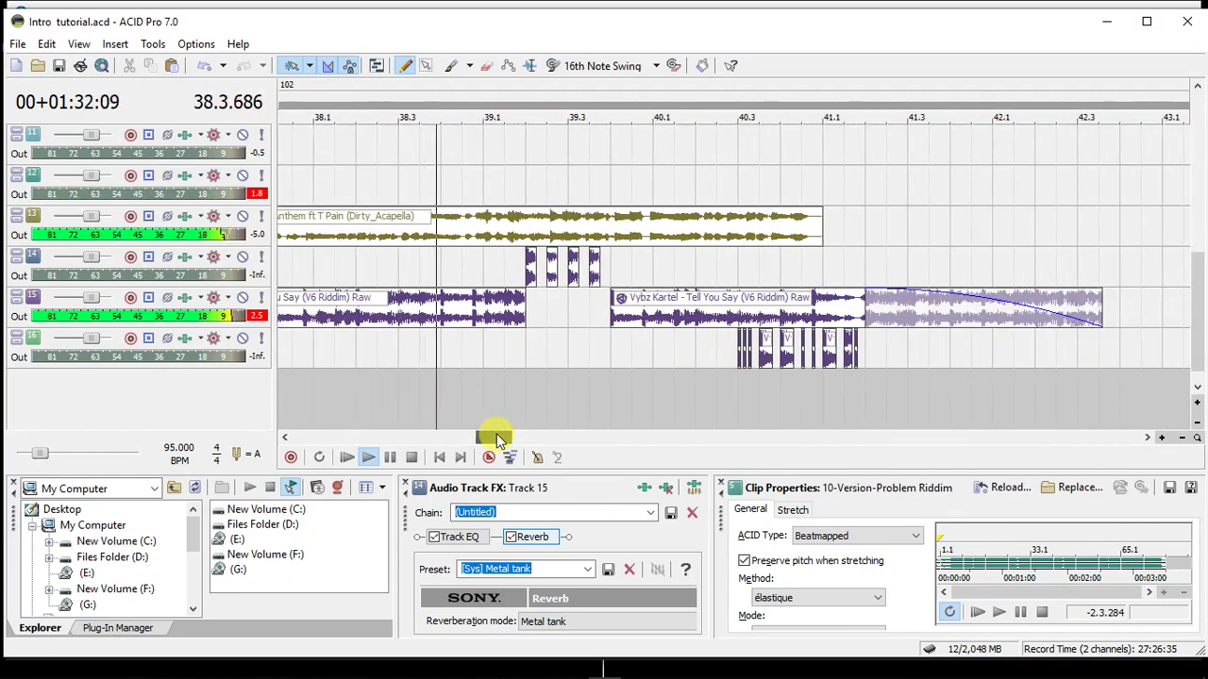
left_click_drag(496, 433, 504, 431)
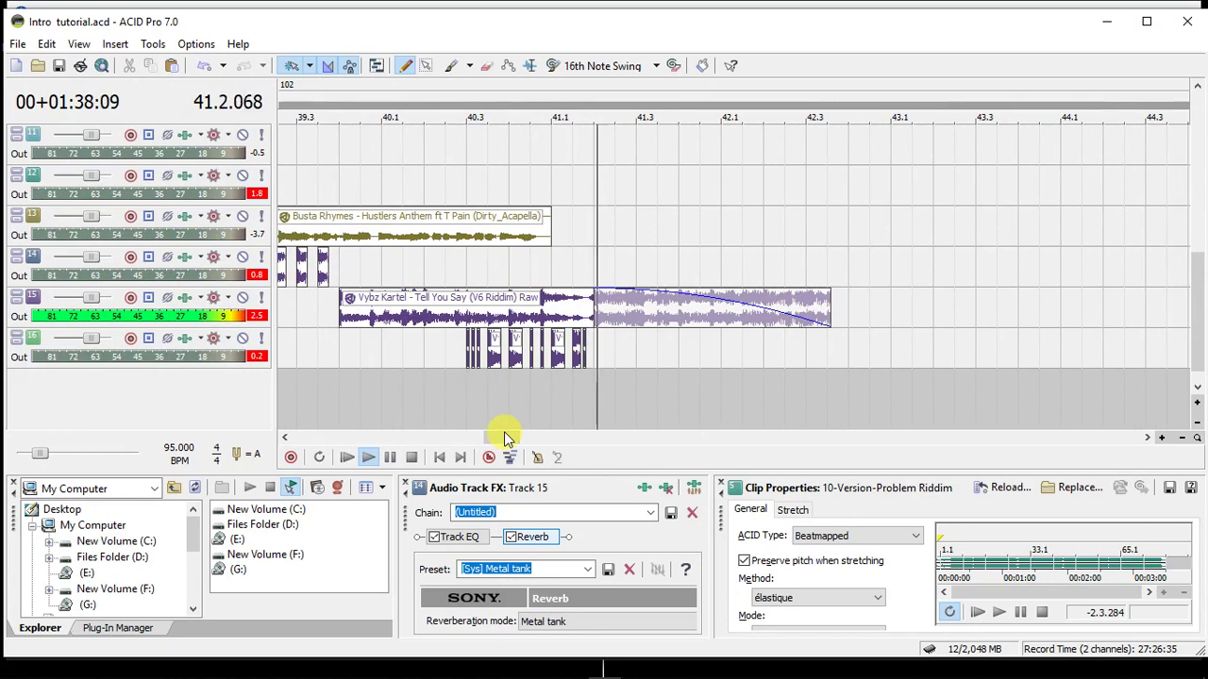
Remove the fade-out from the last Tell You Say event on track 15 and extend its end to 43.1.
left_click(764, 325)
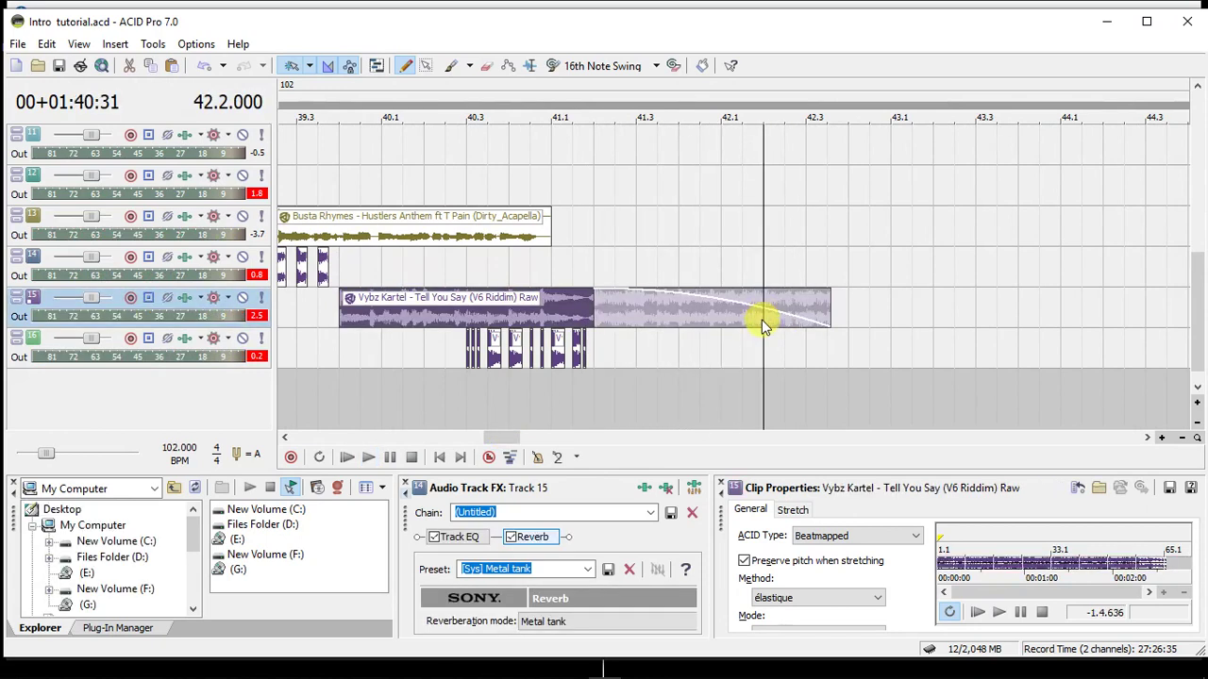
left_click_drag(590, 305, 932, 311)
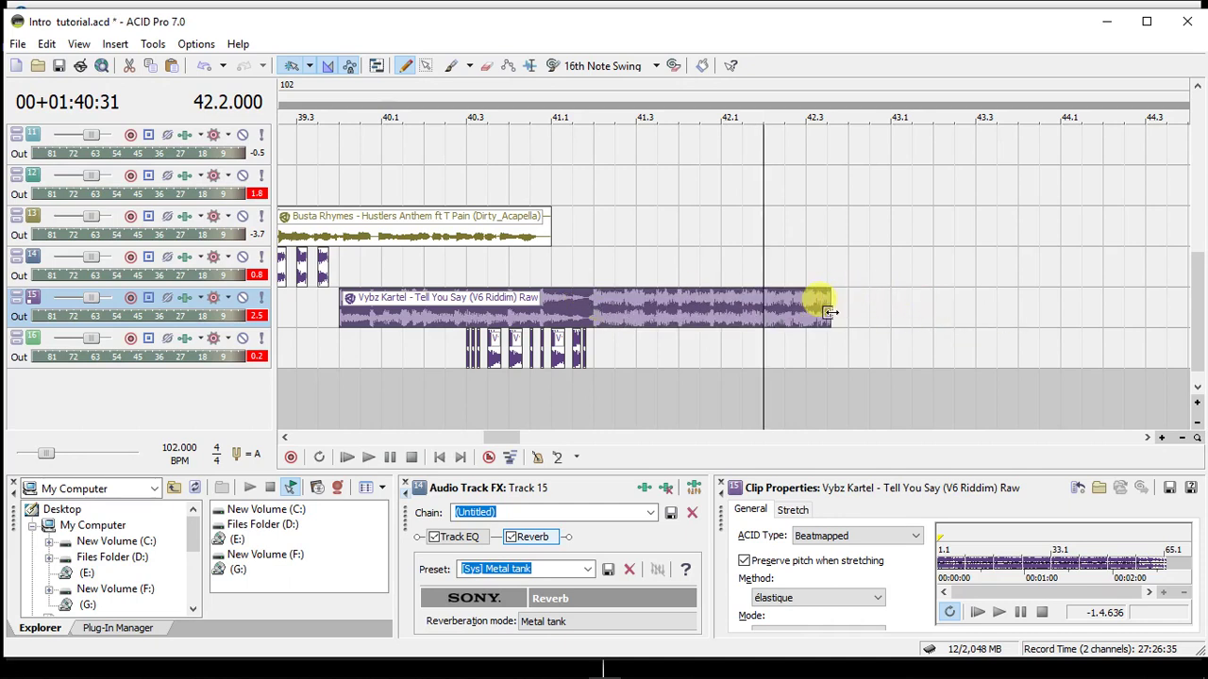
left_click_drag(830, 312, 879, 311)
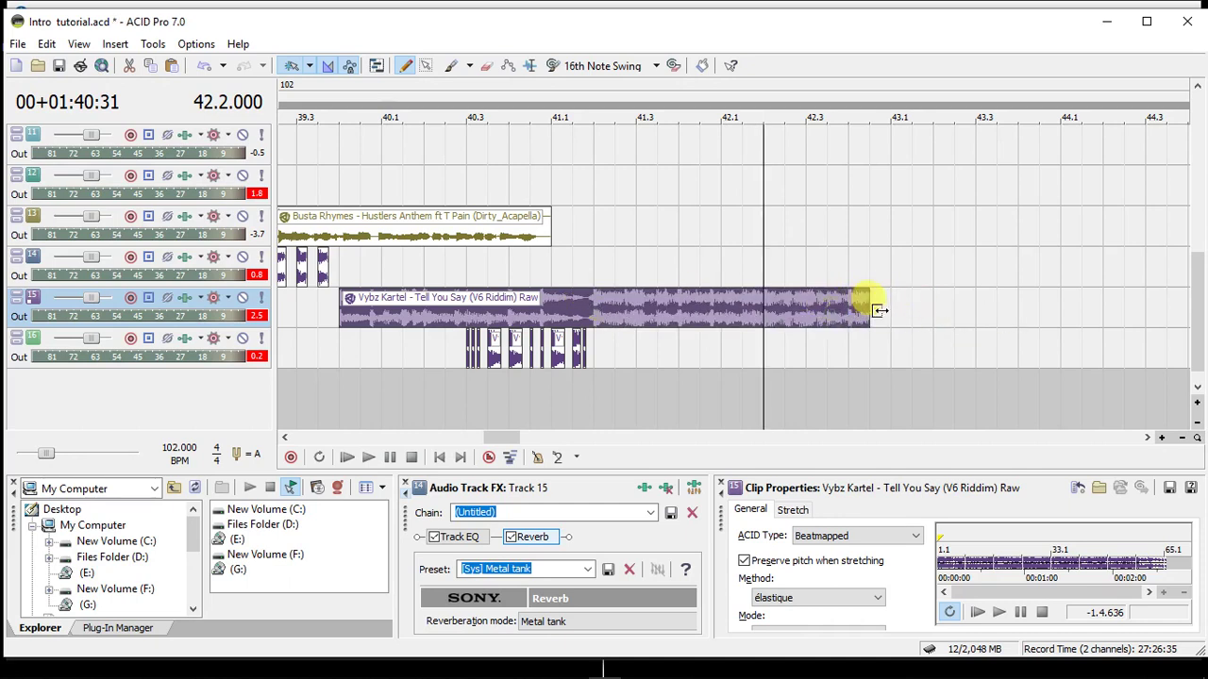
Play the extended Tell You Say ending from 41.2.000.
left_click(806, 325)
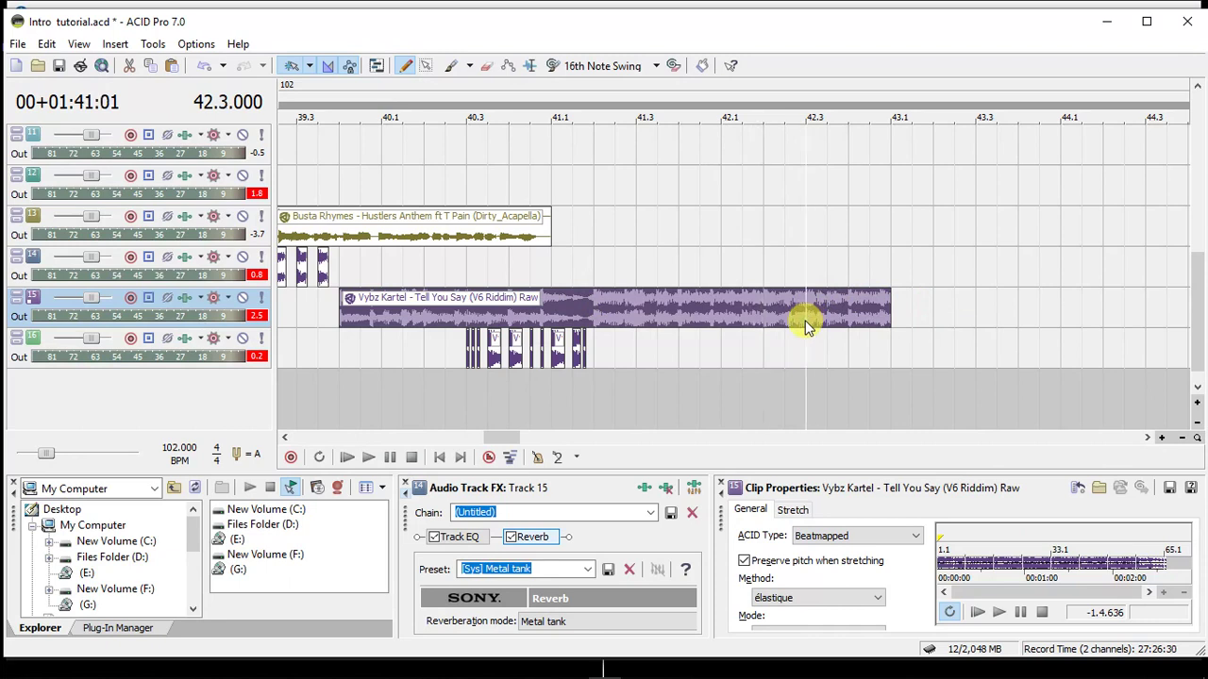
scroll(803, 324, "up", 1)
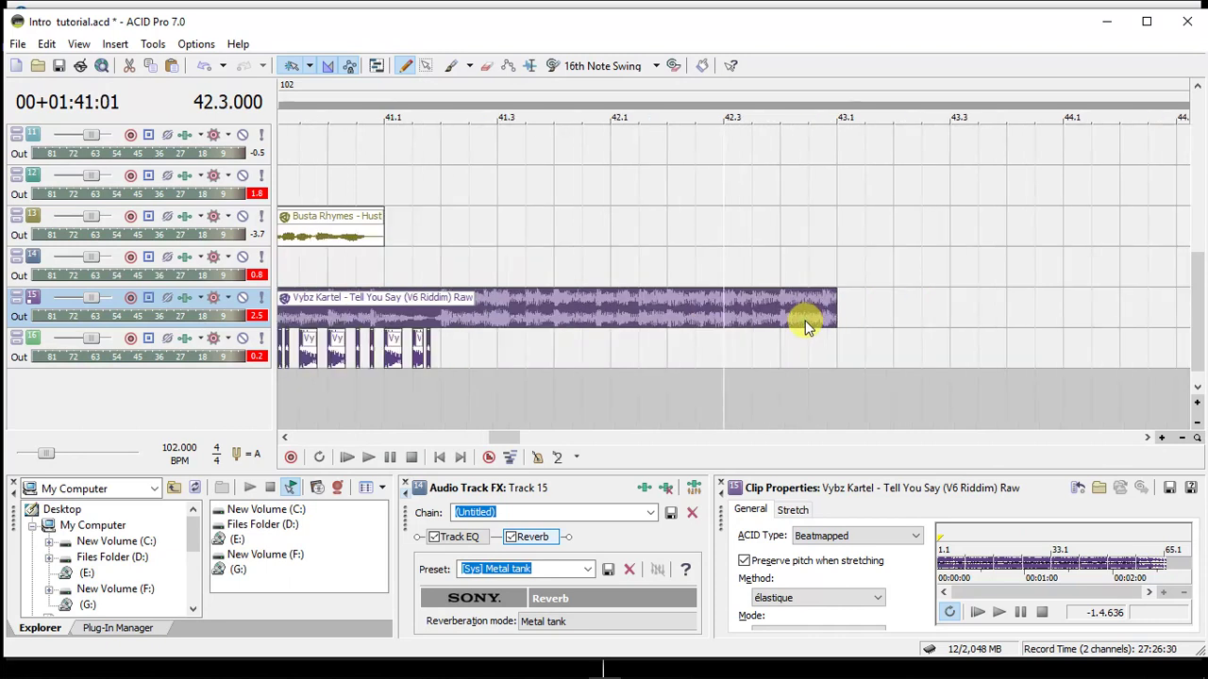
left_click(441, 349)
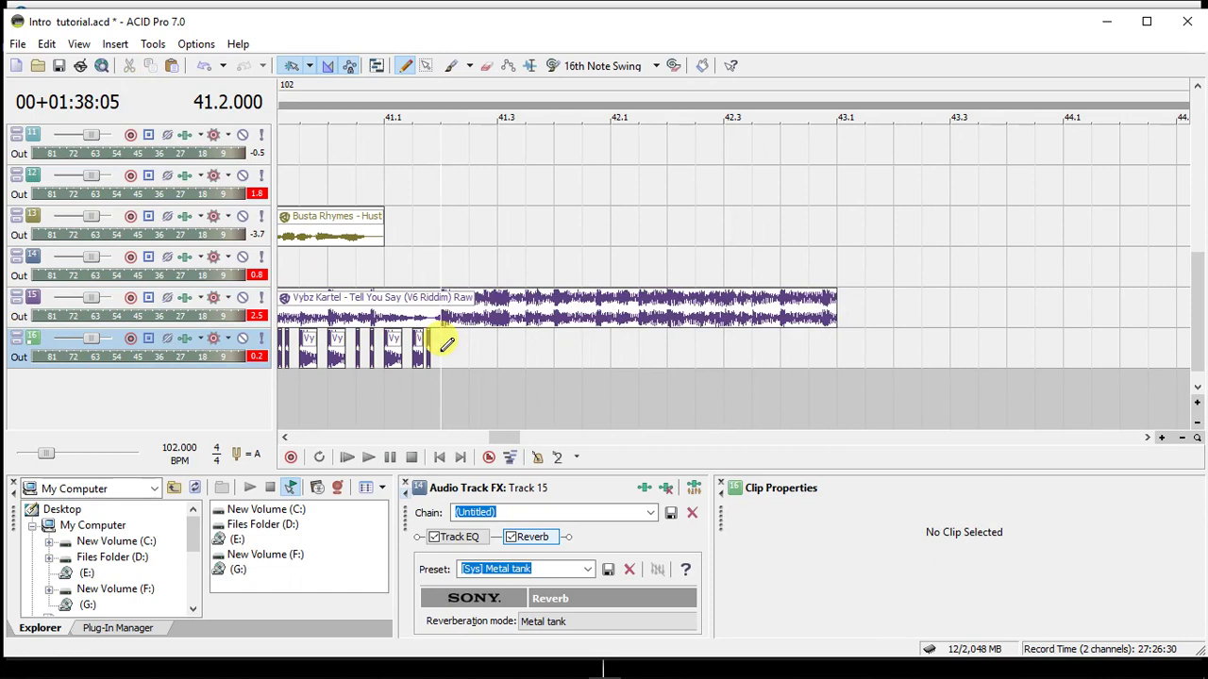
key("space")
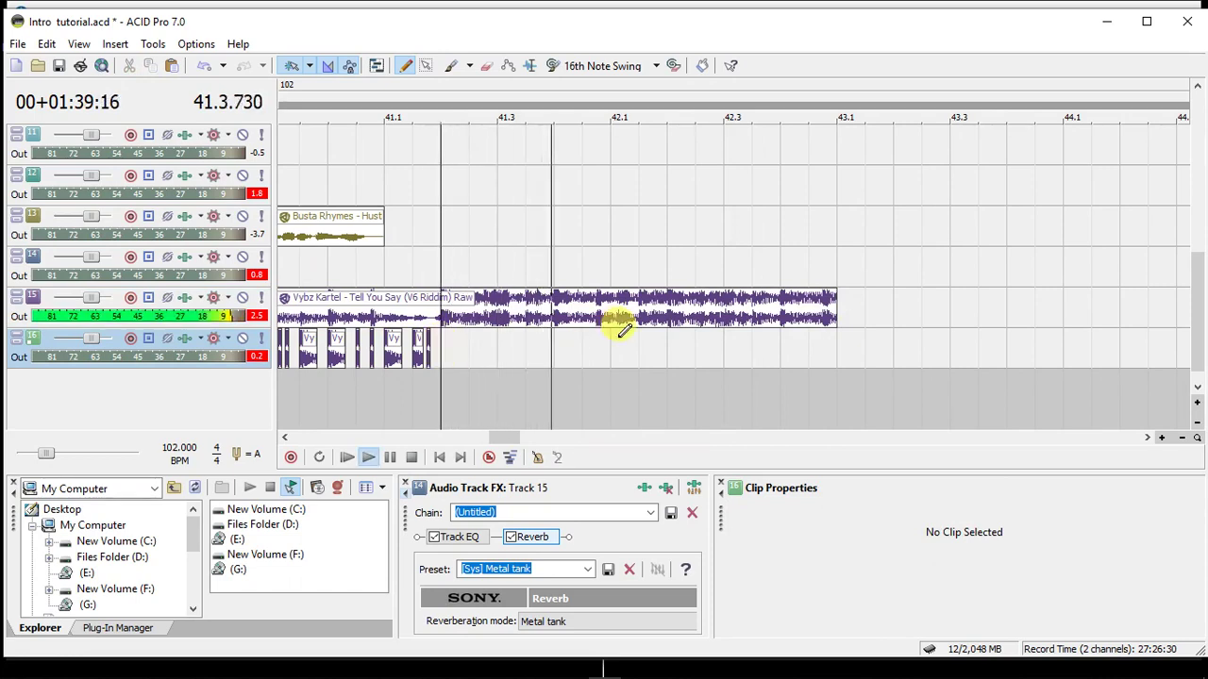
Split the last Tell You Say event on track 15 at 42.2.000 and examine the cut up close.
left_click(667, 328)
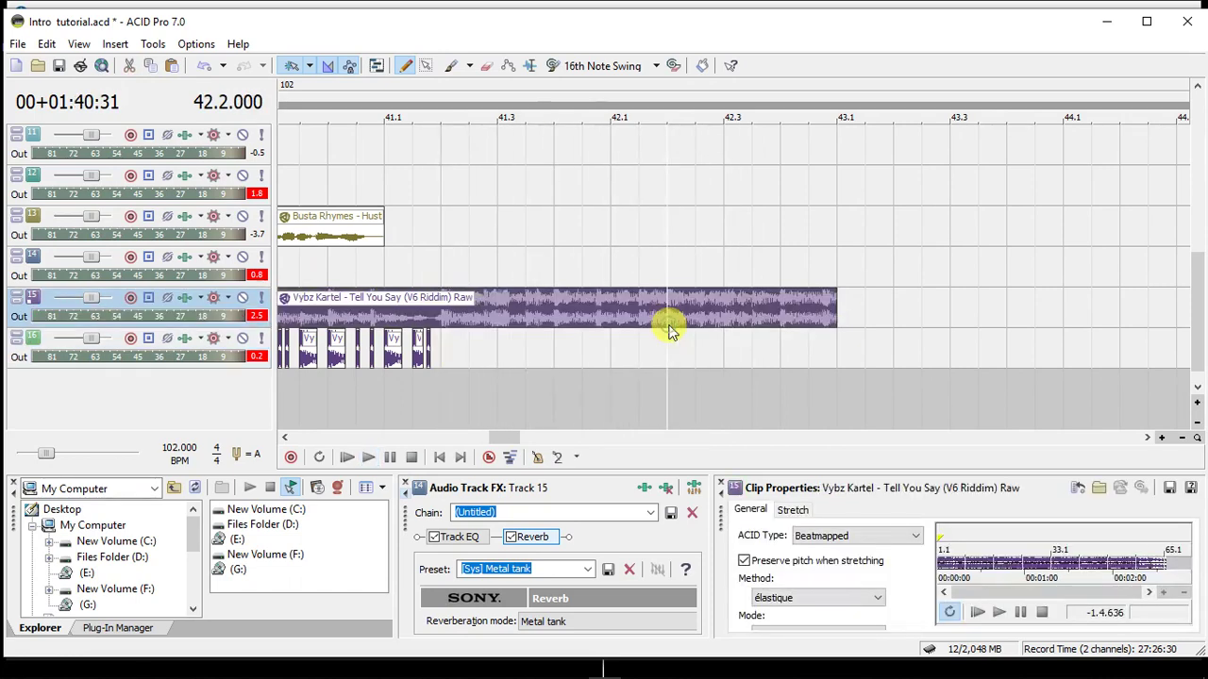
key("s")
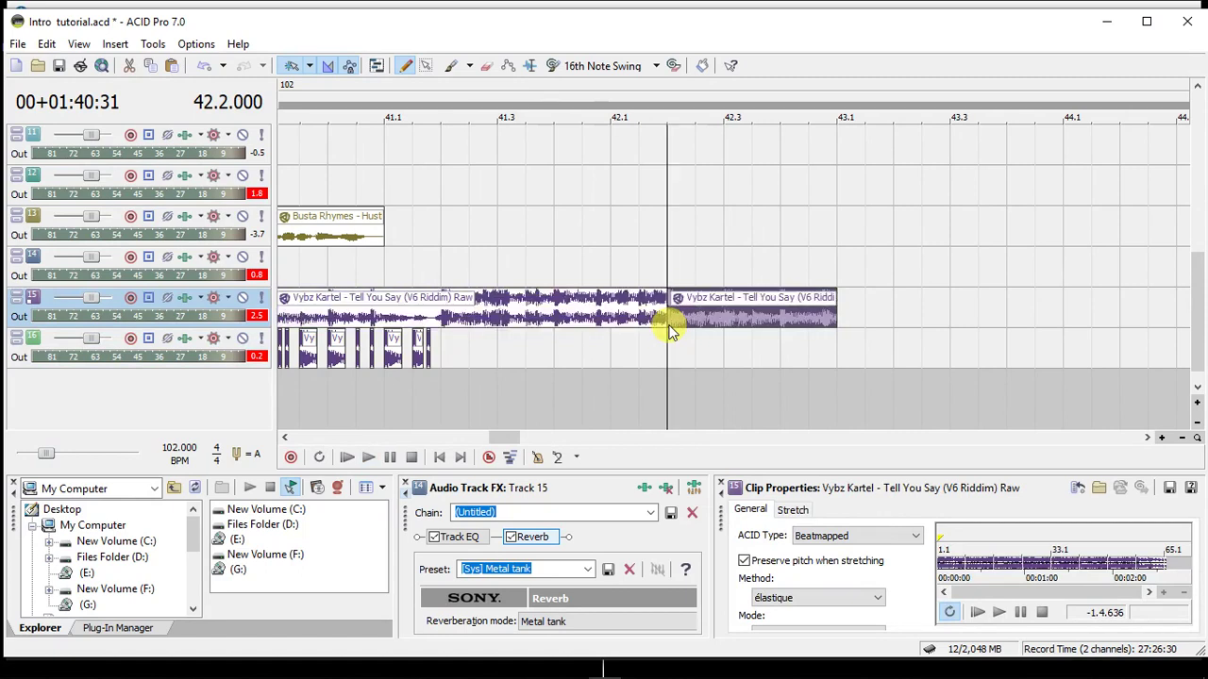
scroll(669, 330, "up", 2)
scroll(669, 330, "up", 1)
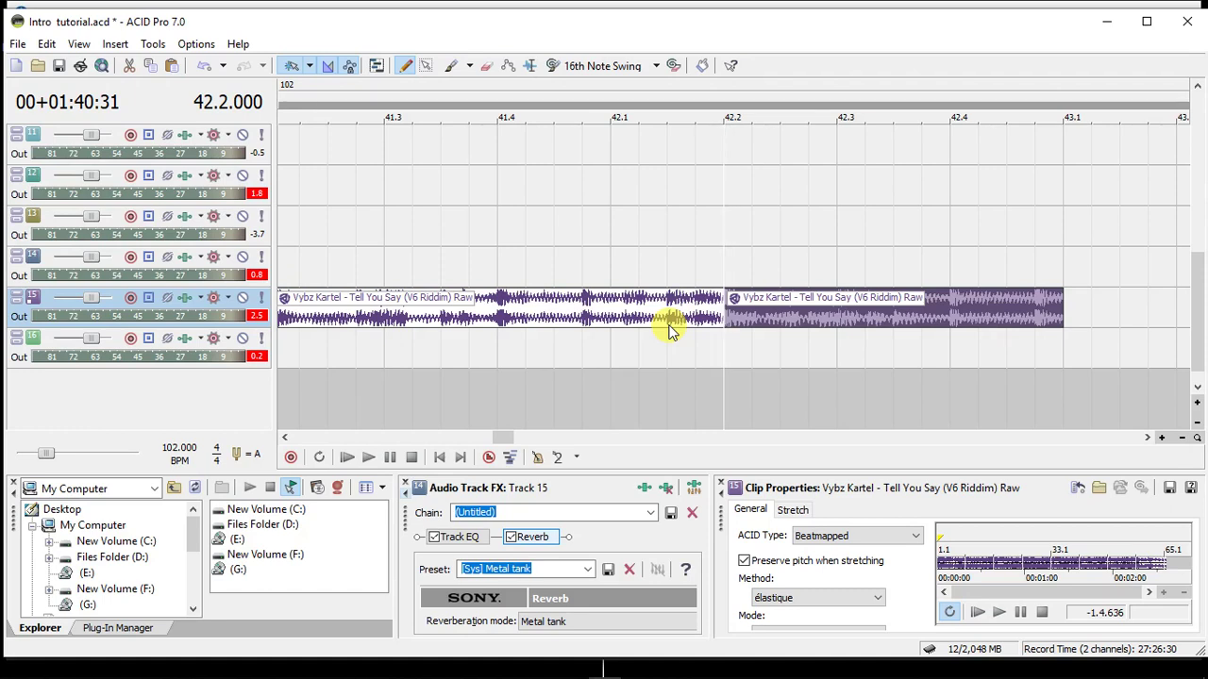
scroll(669, 330, "up", 1)
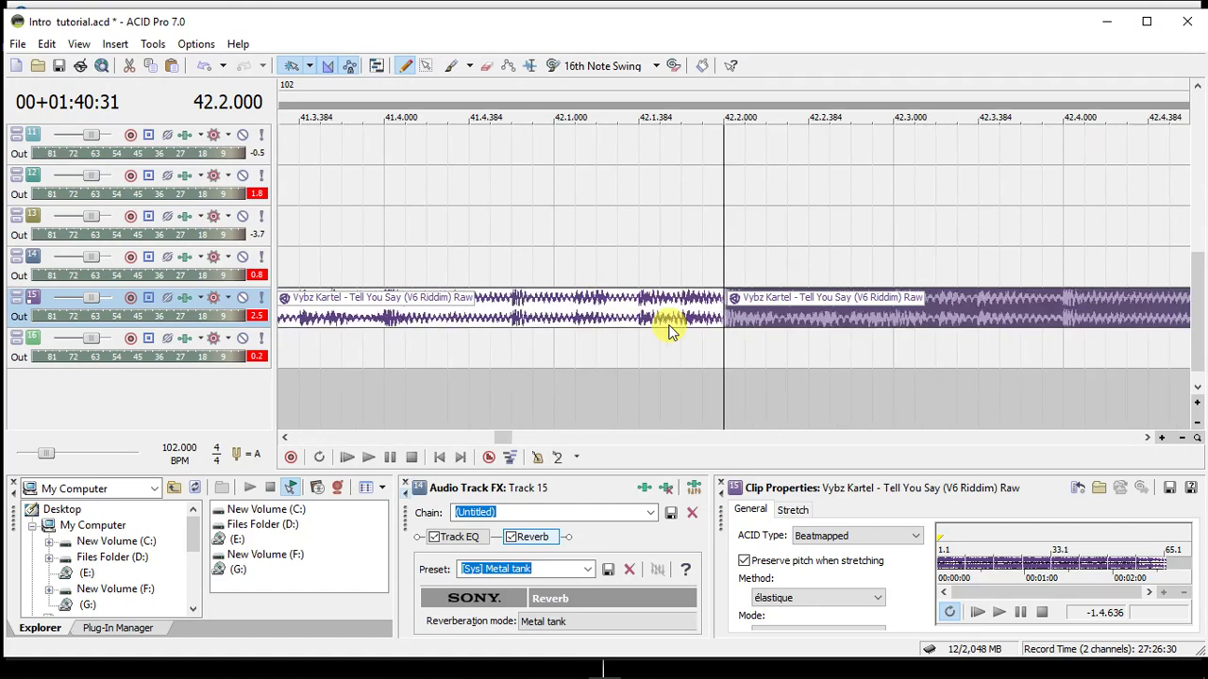
scroll(669, 331, "up", 1)
scroll(668, 330, "up", 1)
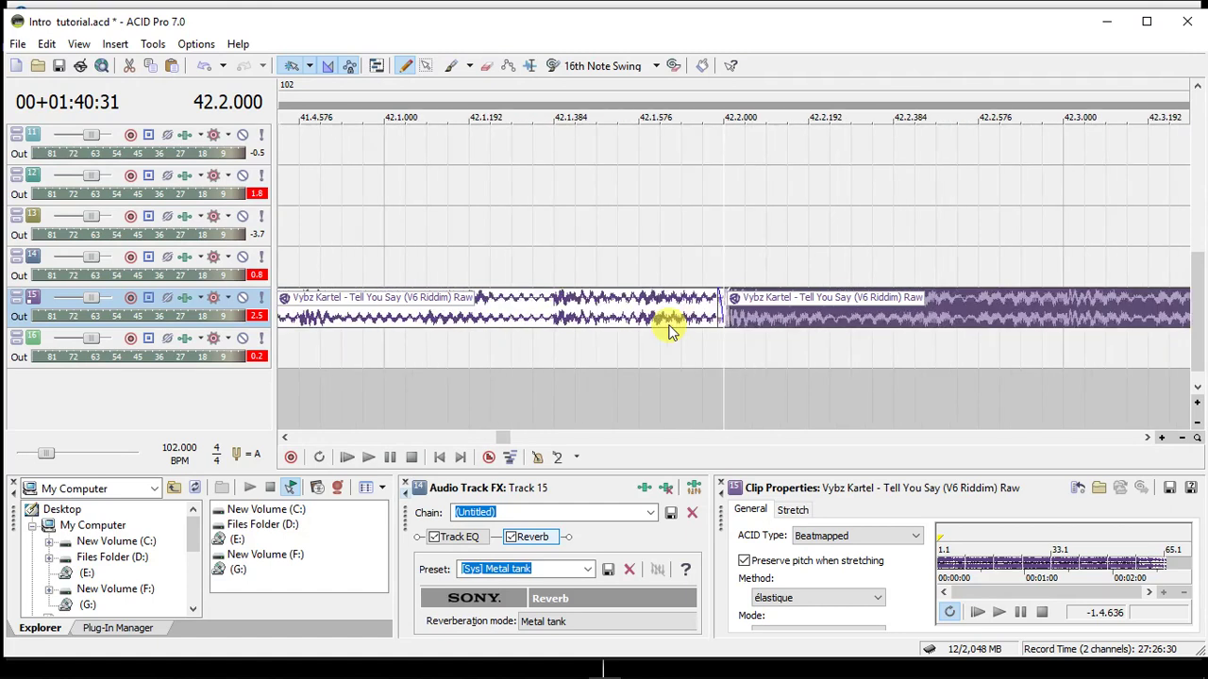
left_click(681, 266)
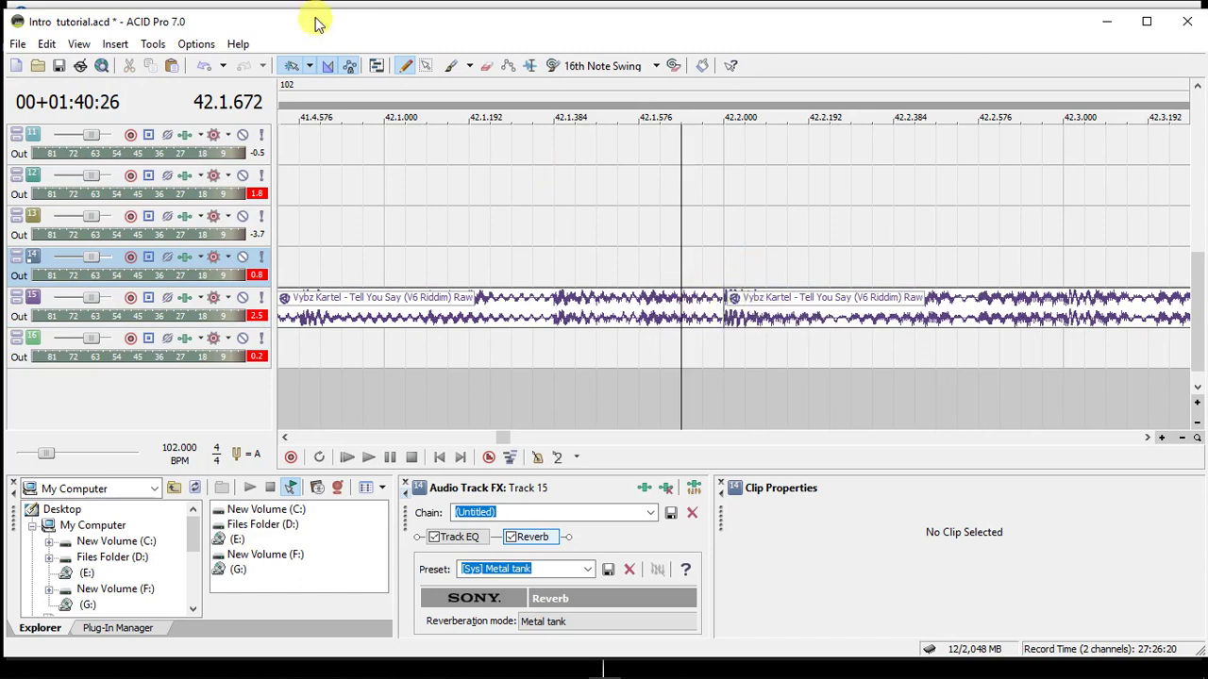
Erase evenly spaced gaps from the Tell You Say audio on track 15 between 42.2 and 43.1, leaving short stutter slices, and play the result.
left_click(488, 68)
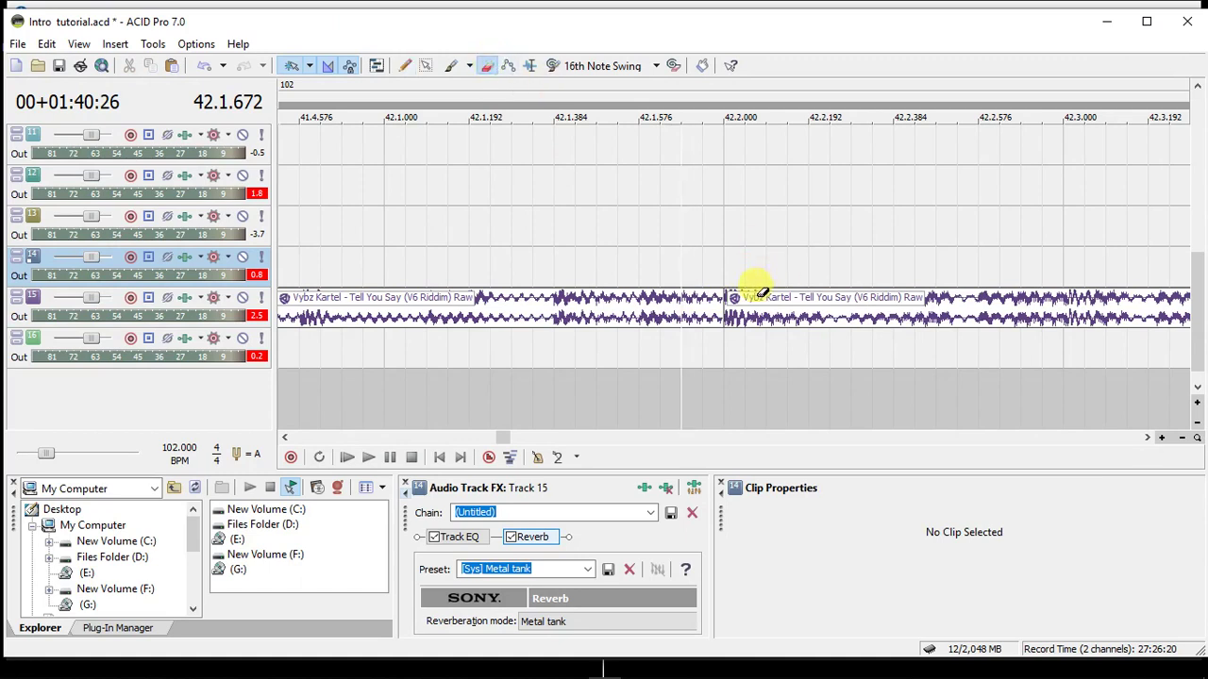
left_click_drag(755, 294, 1063, 295)
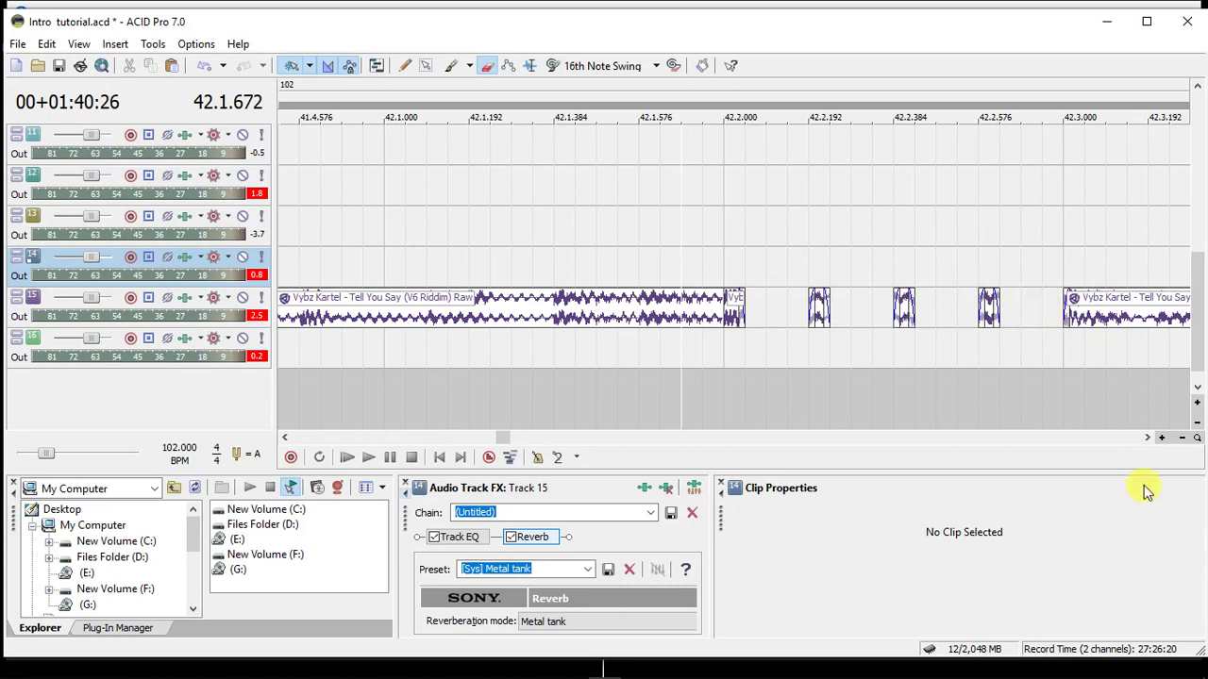
left_click(1148, 437)
mouse_move(649, 294)
left_mouse_down()
mouse_move(964, 299)
mouse_move(1078, 319)
left_mouse_up()
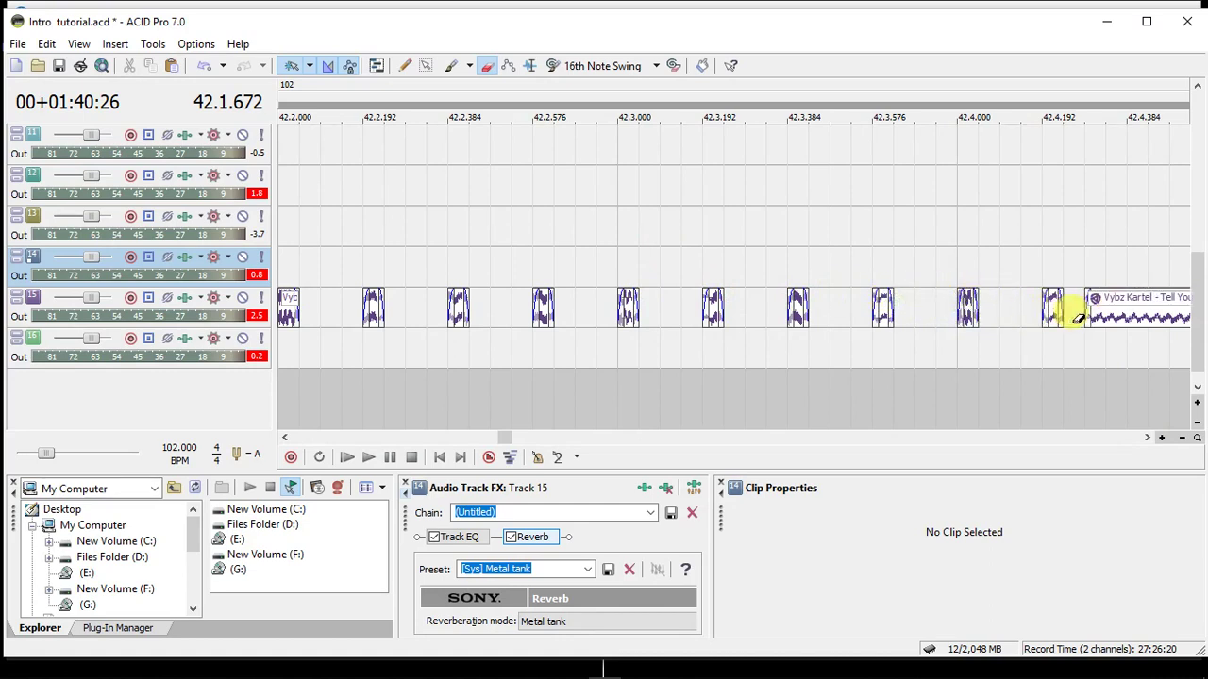
left_click(1148, 438)
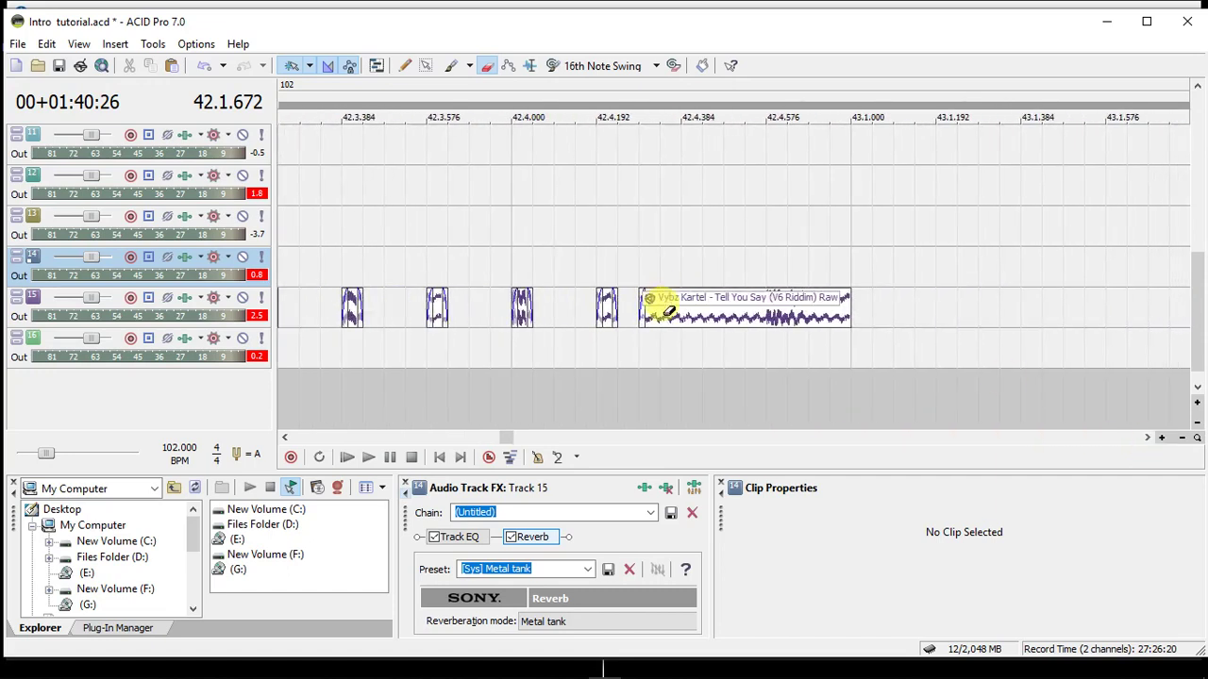
left_click_drag(651, 316, 809, 319)
left_click(710, 320)
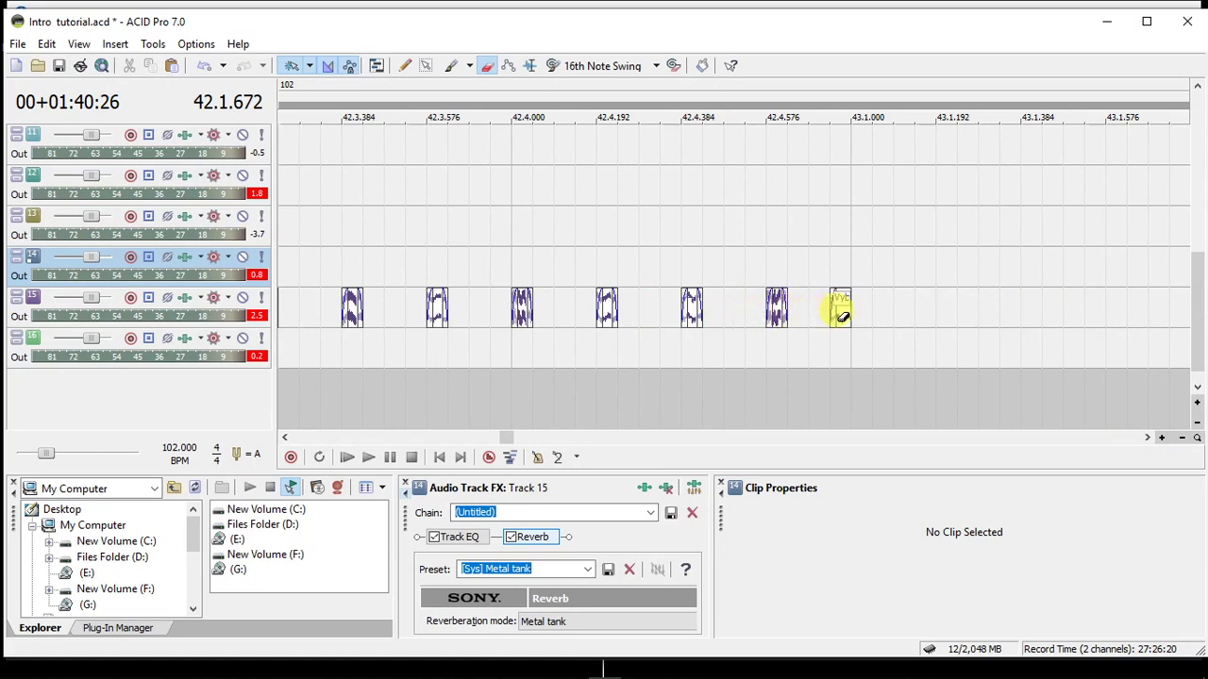
scroll(839, 317, "down", 5)
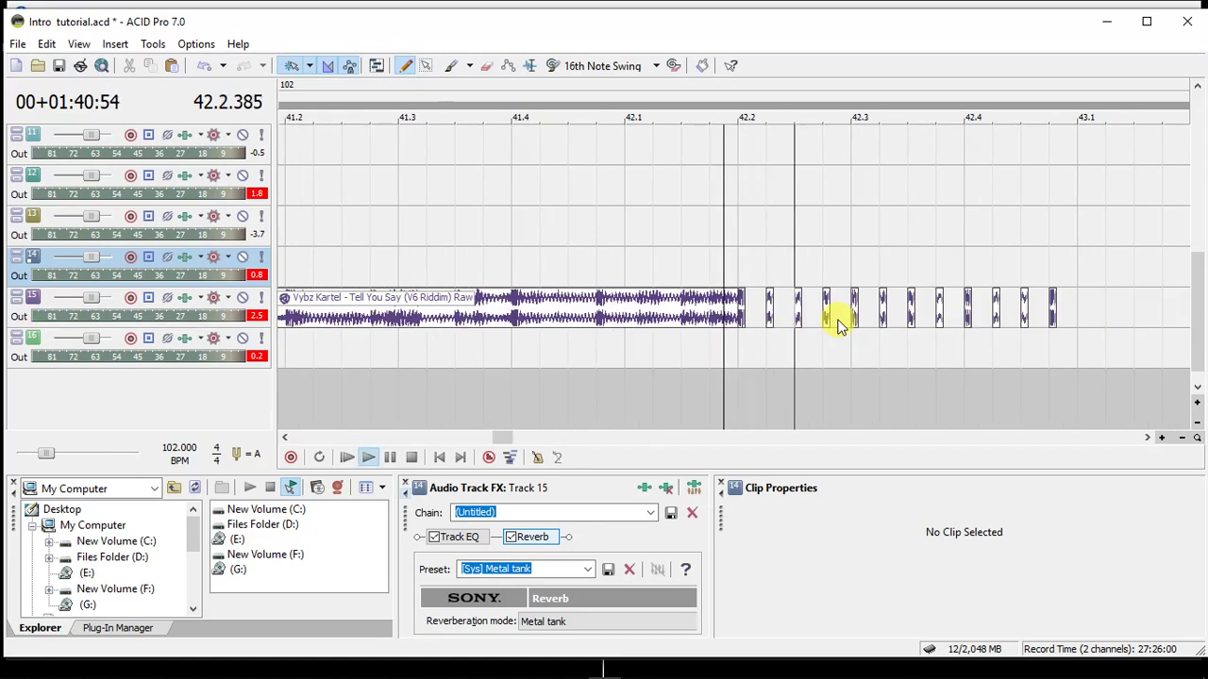
key("space")
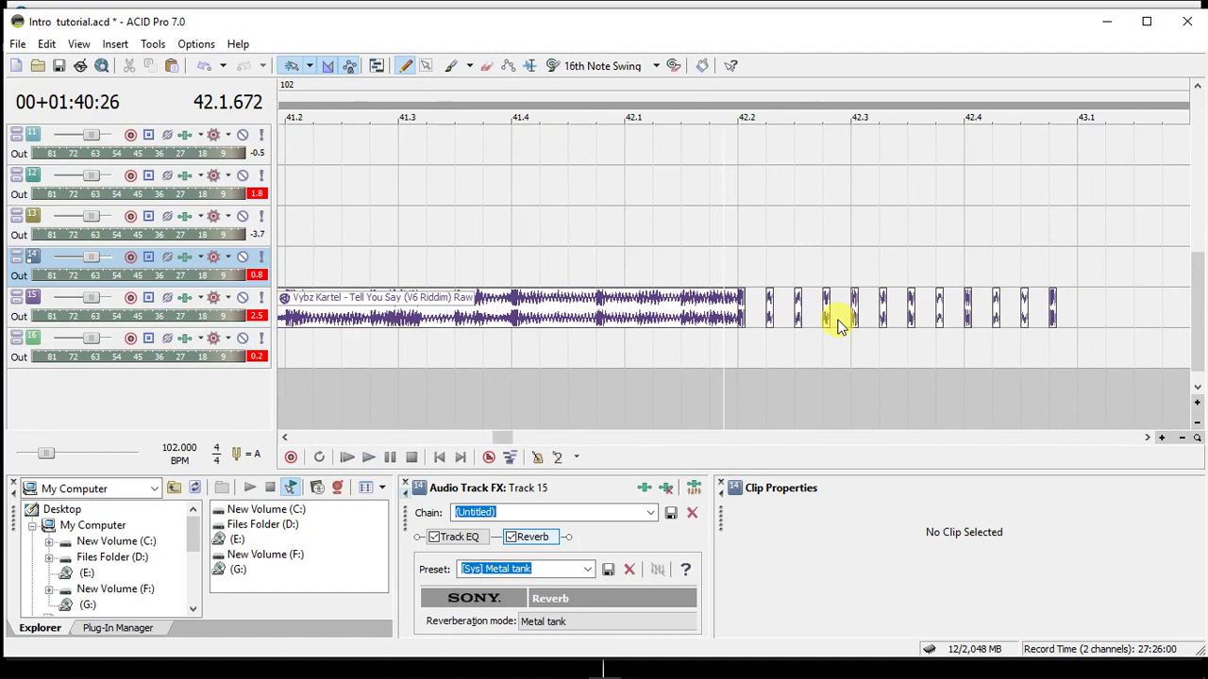
Raise the pitch of all the chopped slices from 42.2.000 onward on track 15 to +20 and play them from 41.4.192.
left_click(741, 313)
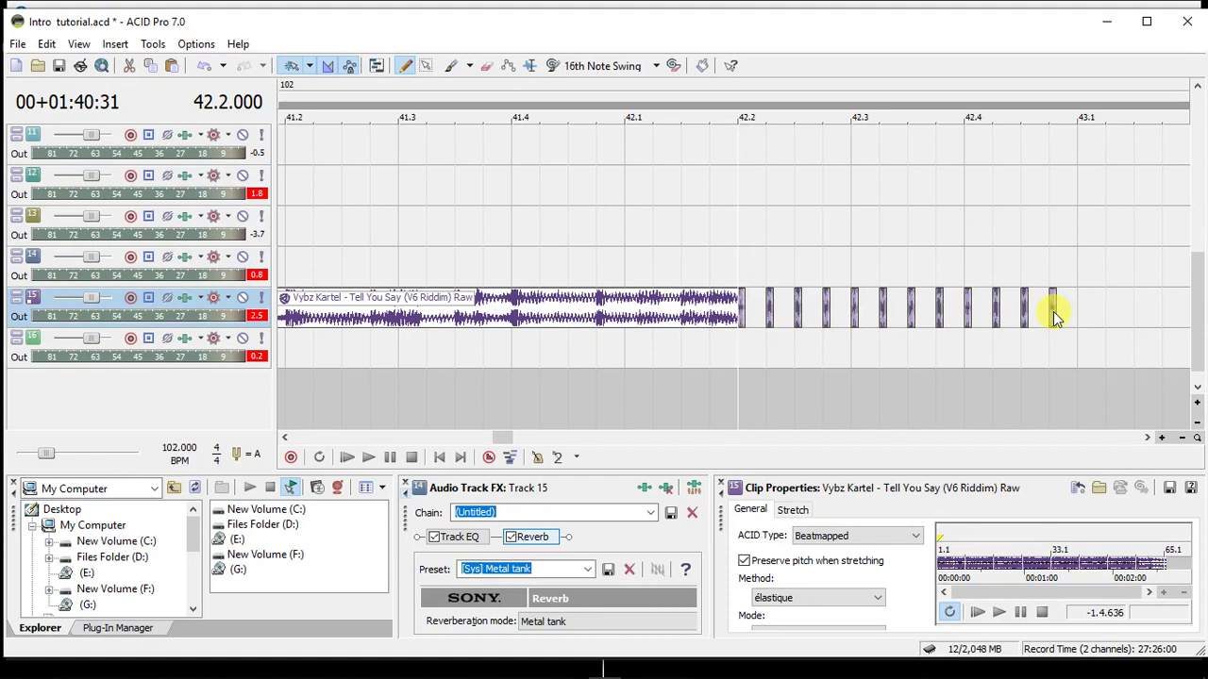
scroll(1052, 312, "up", 3)
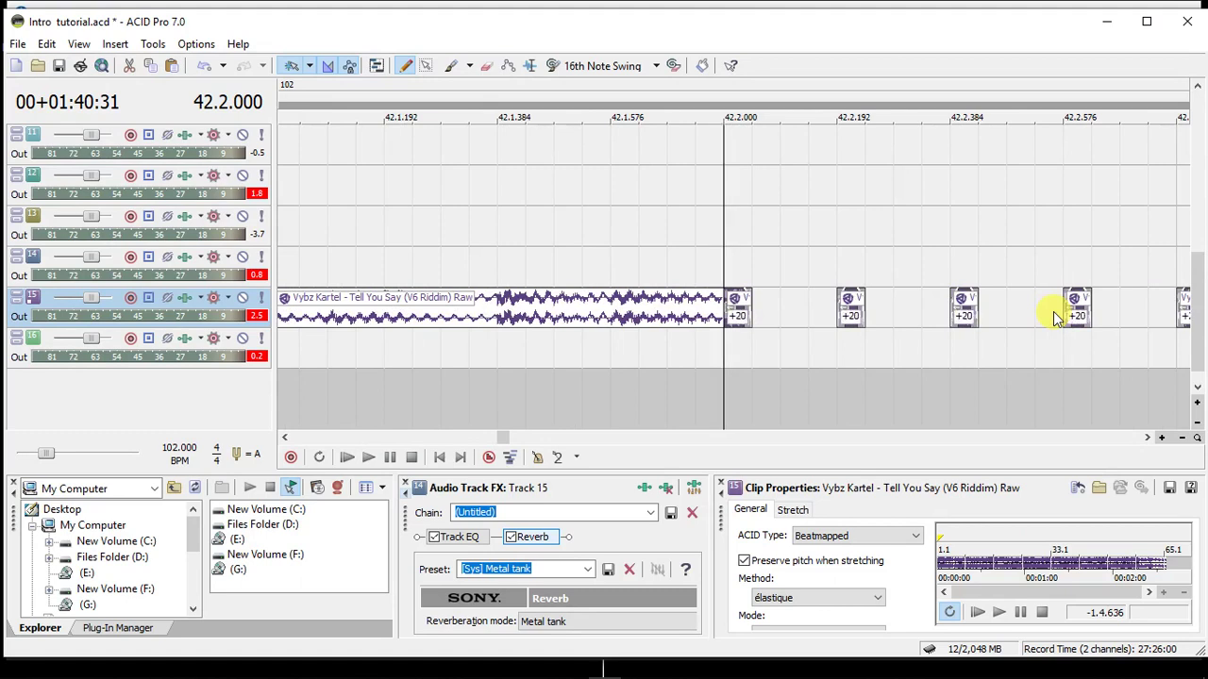
scroll(1053, 312, "down", 4)
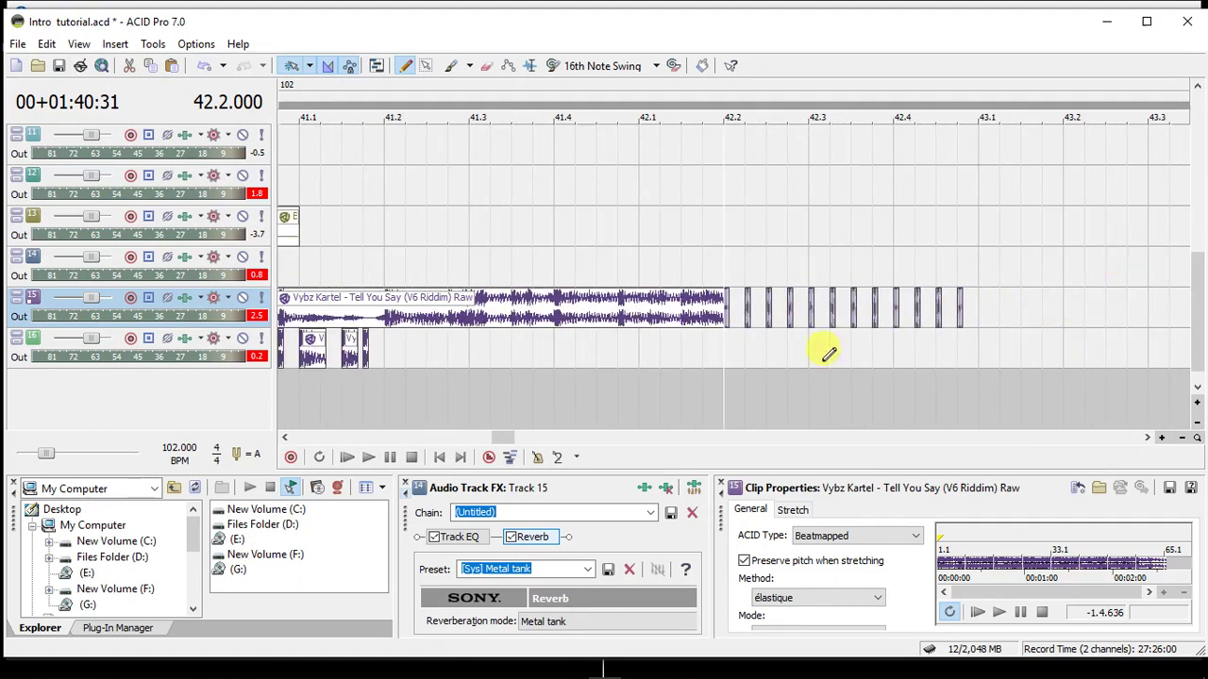
left_click(572, 355)
key("space")
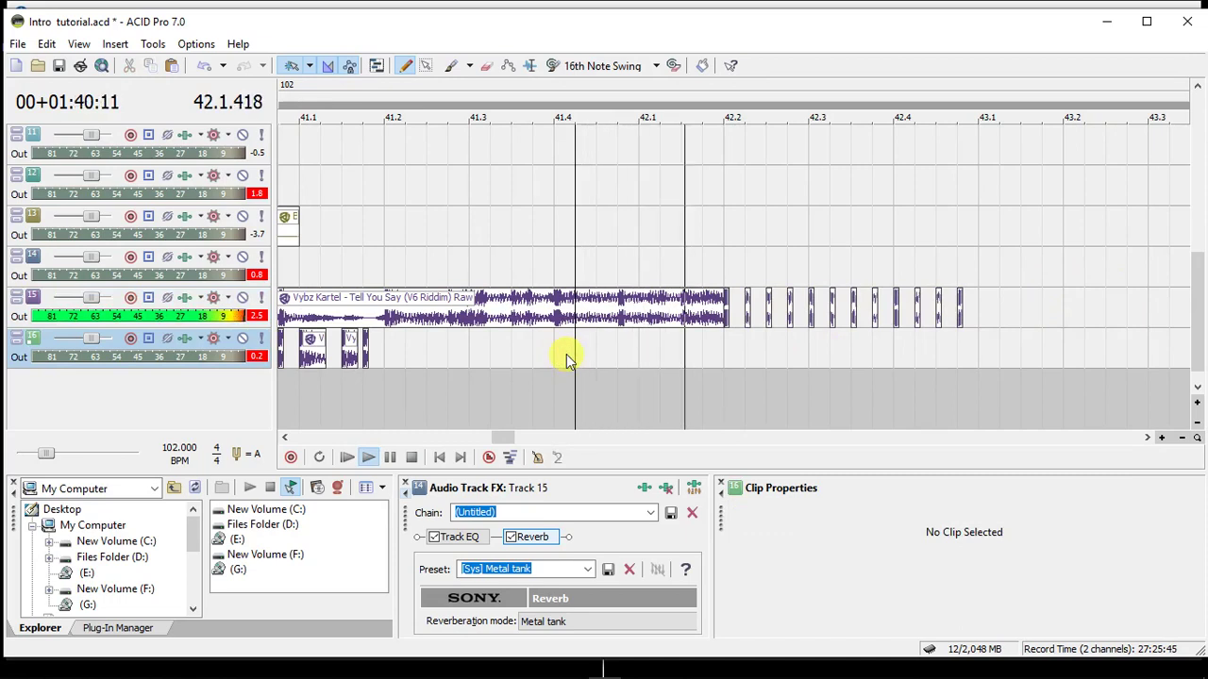
key("space")
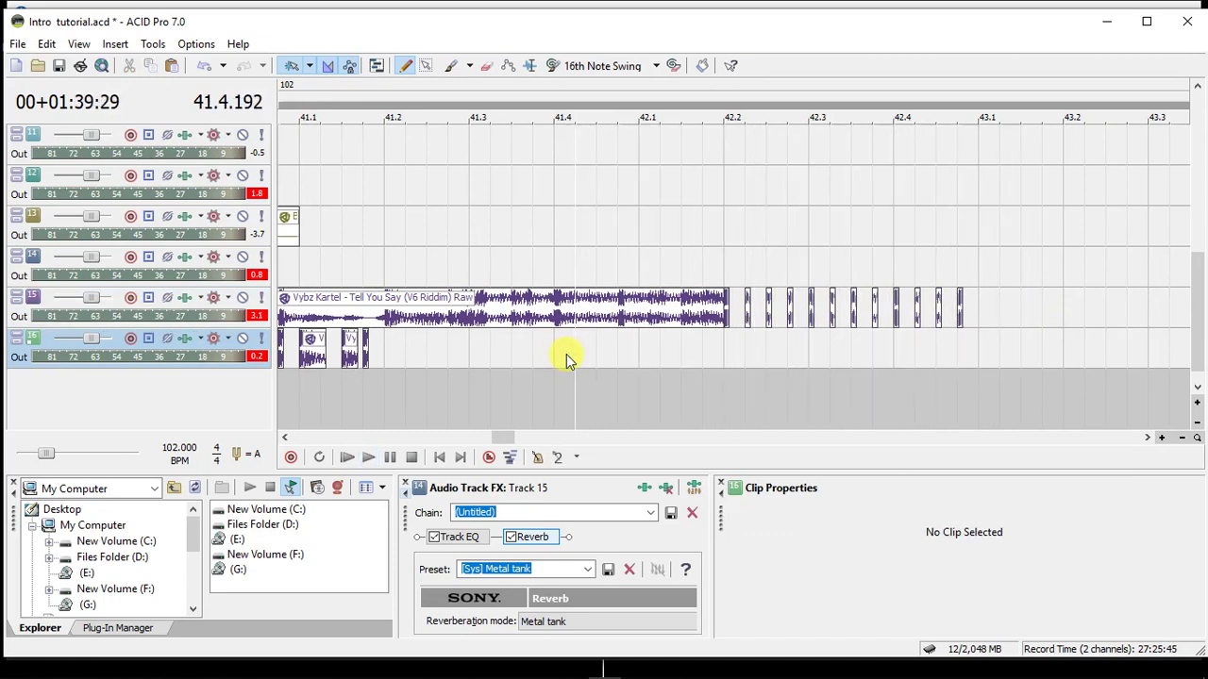
Add a volume envelope to track 15 that fades down smoothly from 42.2 to 43.1 and returns to 0.0 dB just beyond it.
left_click(981, 297)
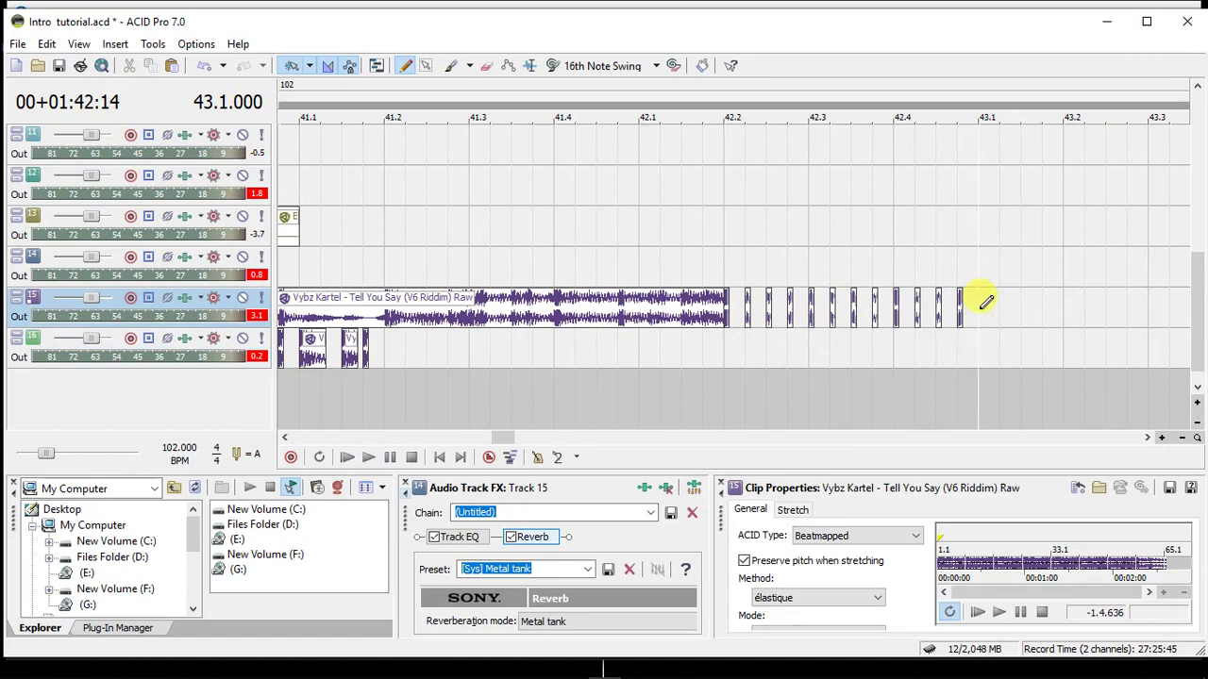
key("v")
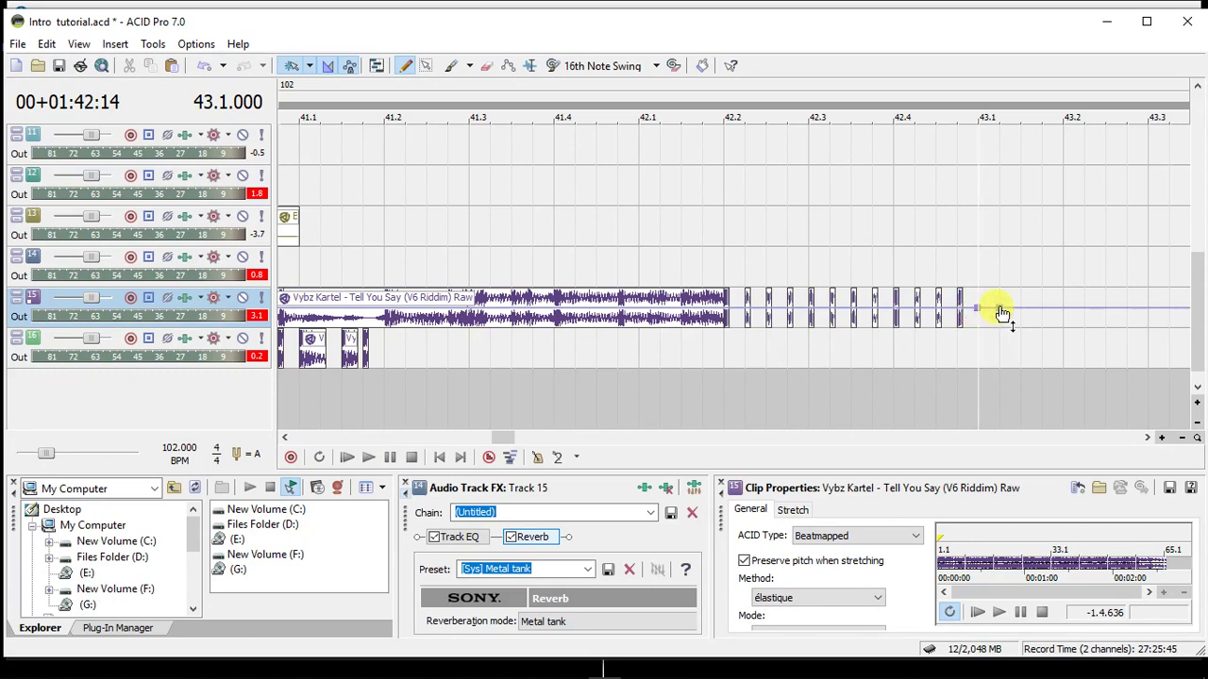
double_click(999, 309)
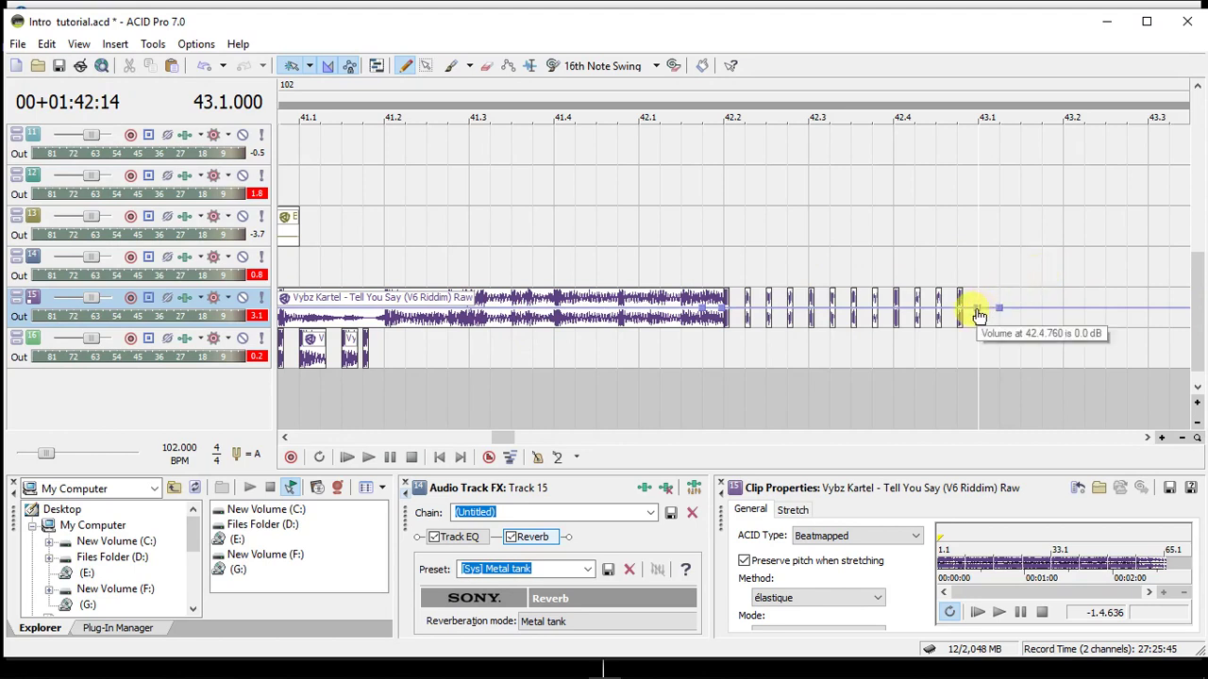
left_click_drag(978, 314, 980, 342)
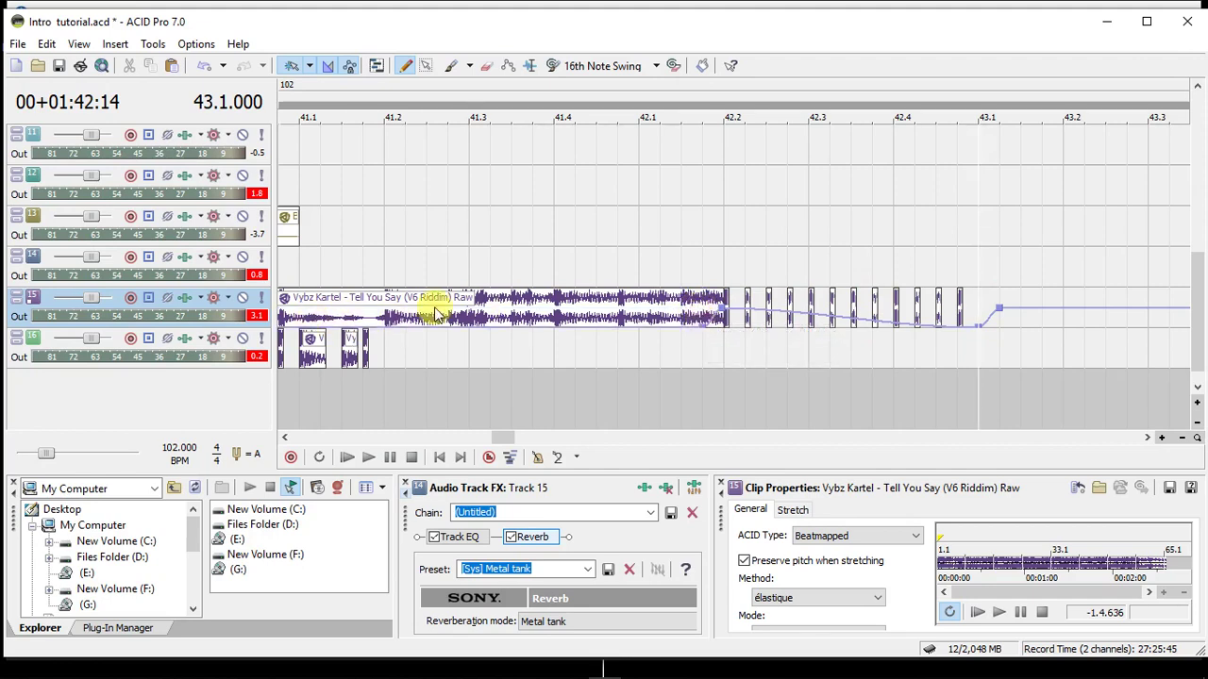
Play the faded stutter ending on track 15 from 41.2.192 and again from 41.4.000.
left_click(406, 348)
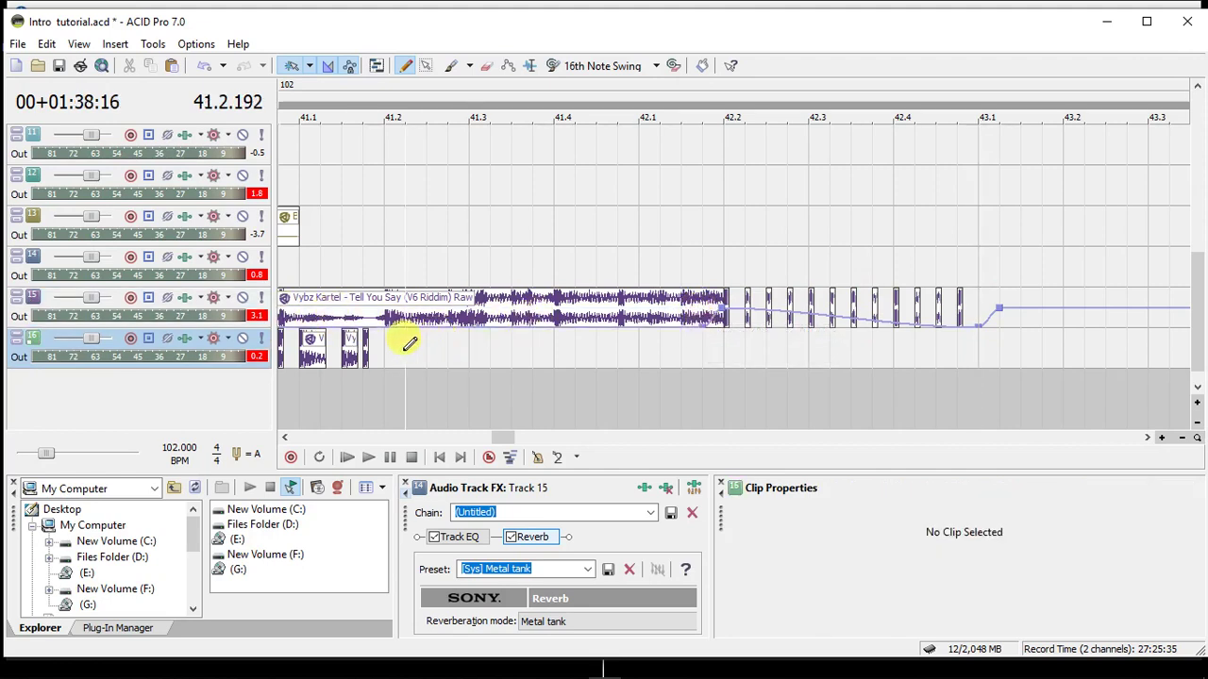
key("space")
key("space")
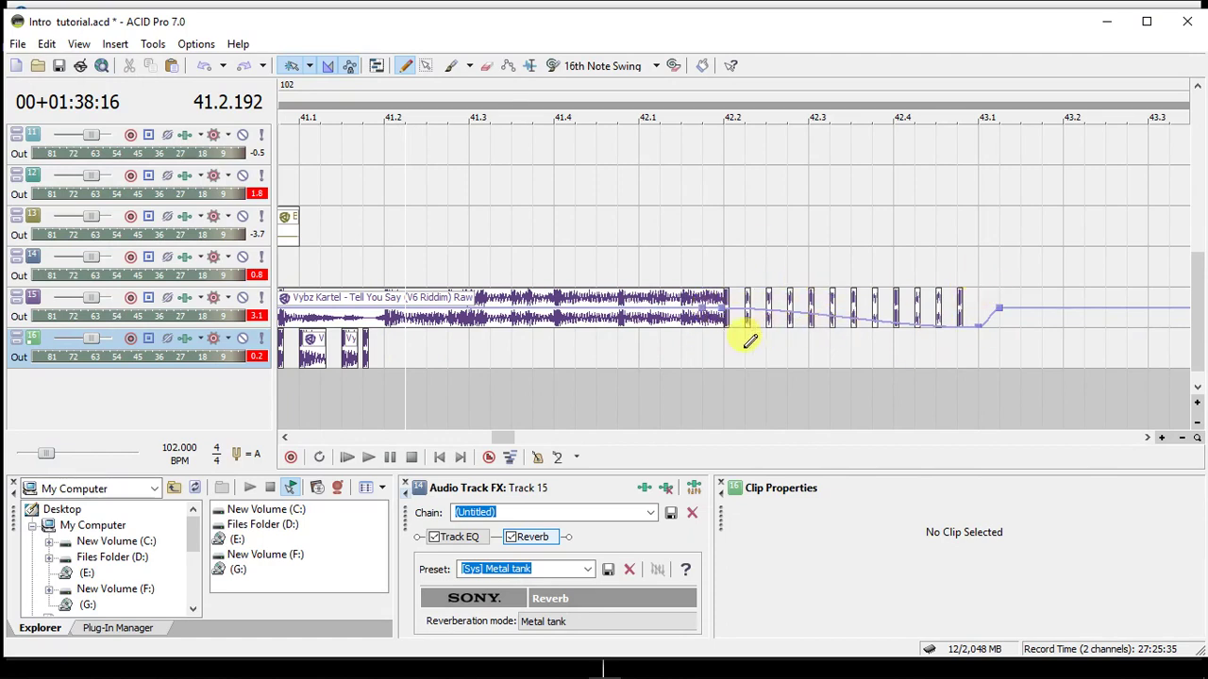
left_click(554, 358)
key("space")
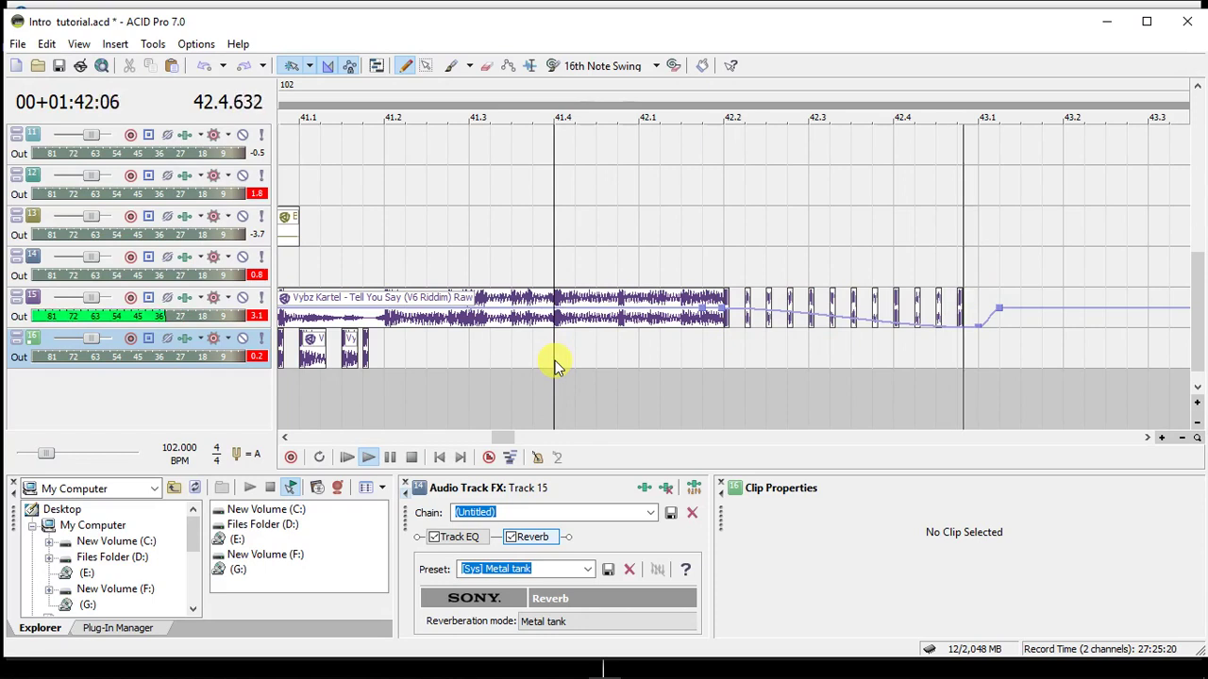
key("space")
Save the Intro tutorial.acd project and review the whole arrangement on the timeline.
key("ctrl+s")
scroll(555, 360, "down", 6)
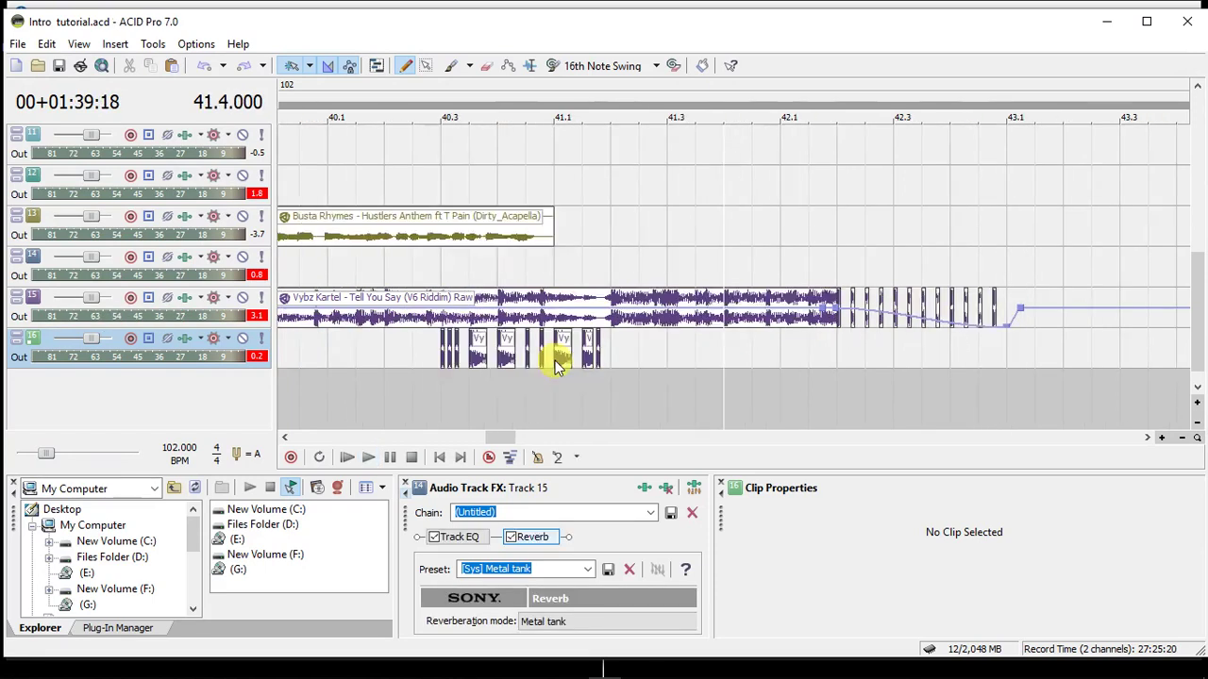
scroll(555, 360, "down", 3)
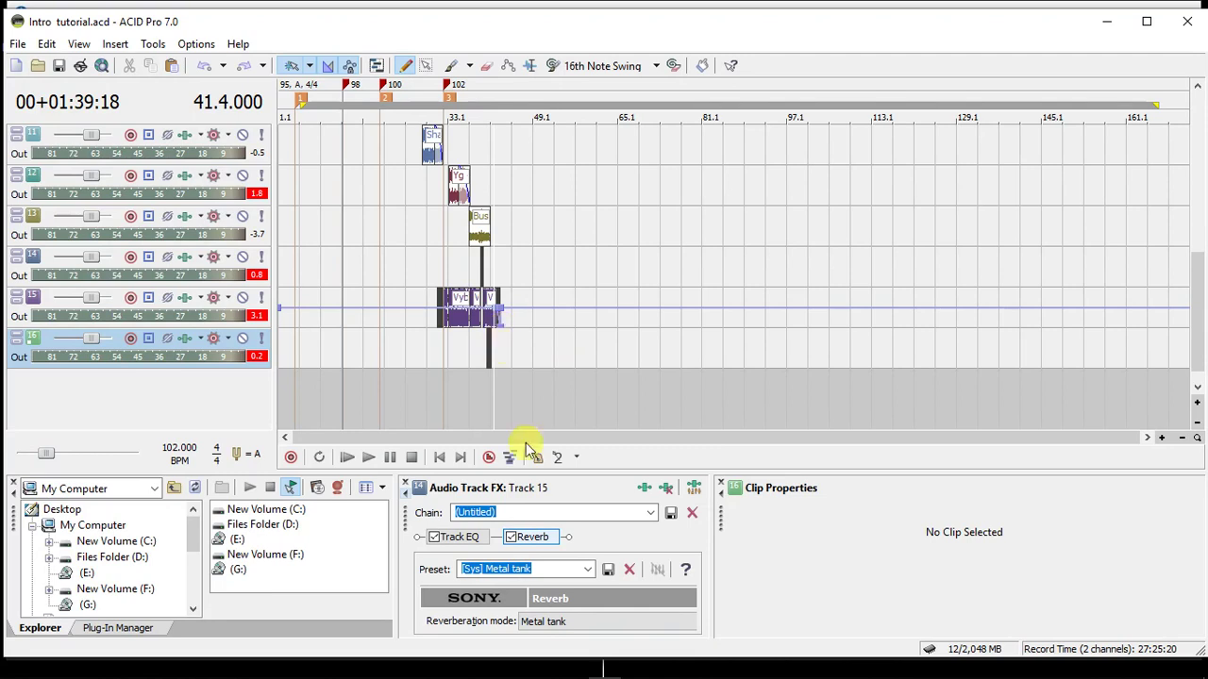
mouse_move(714, 662)
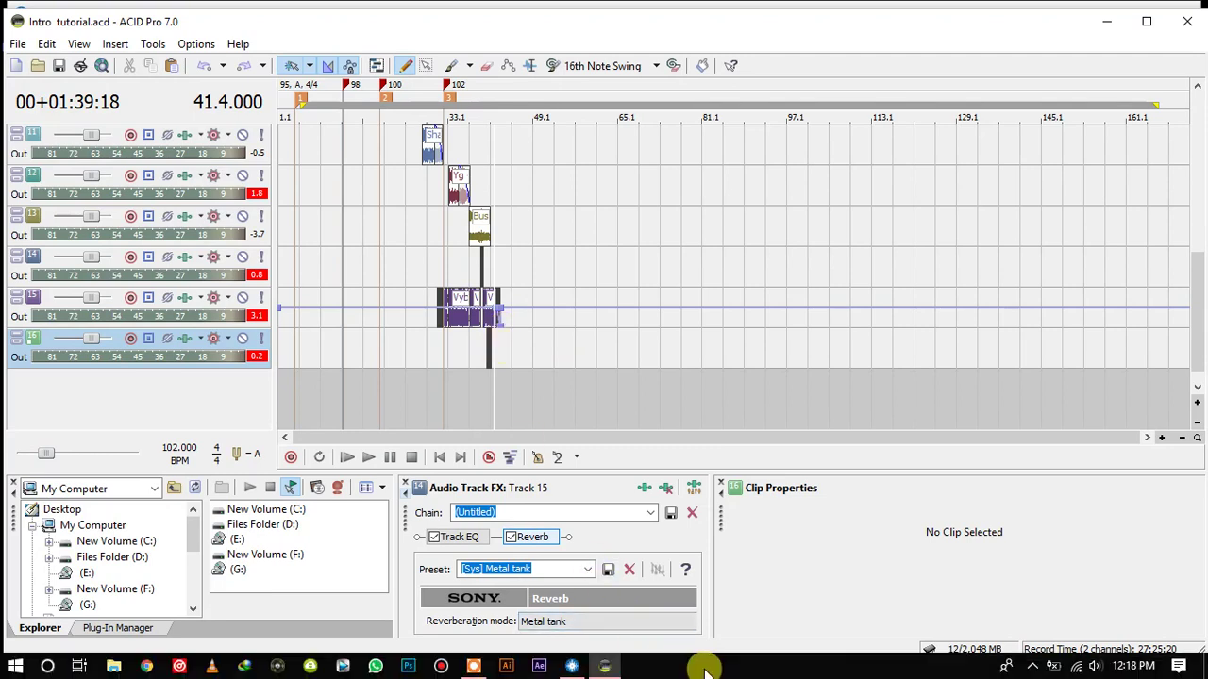